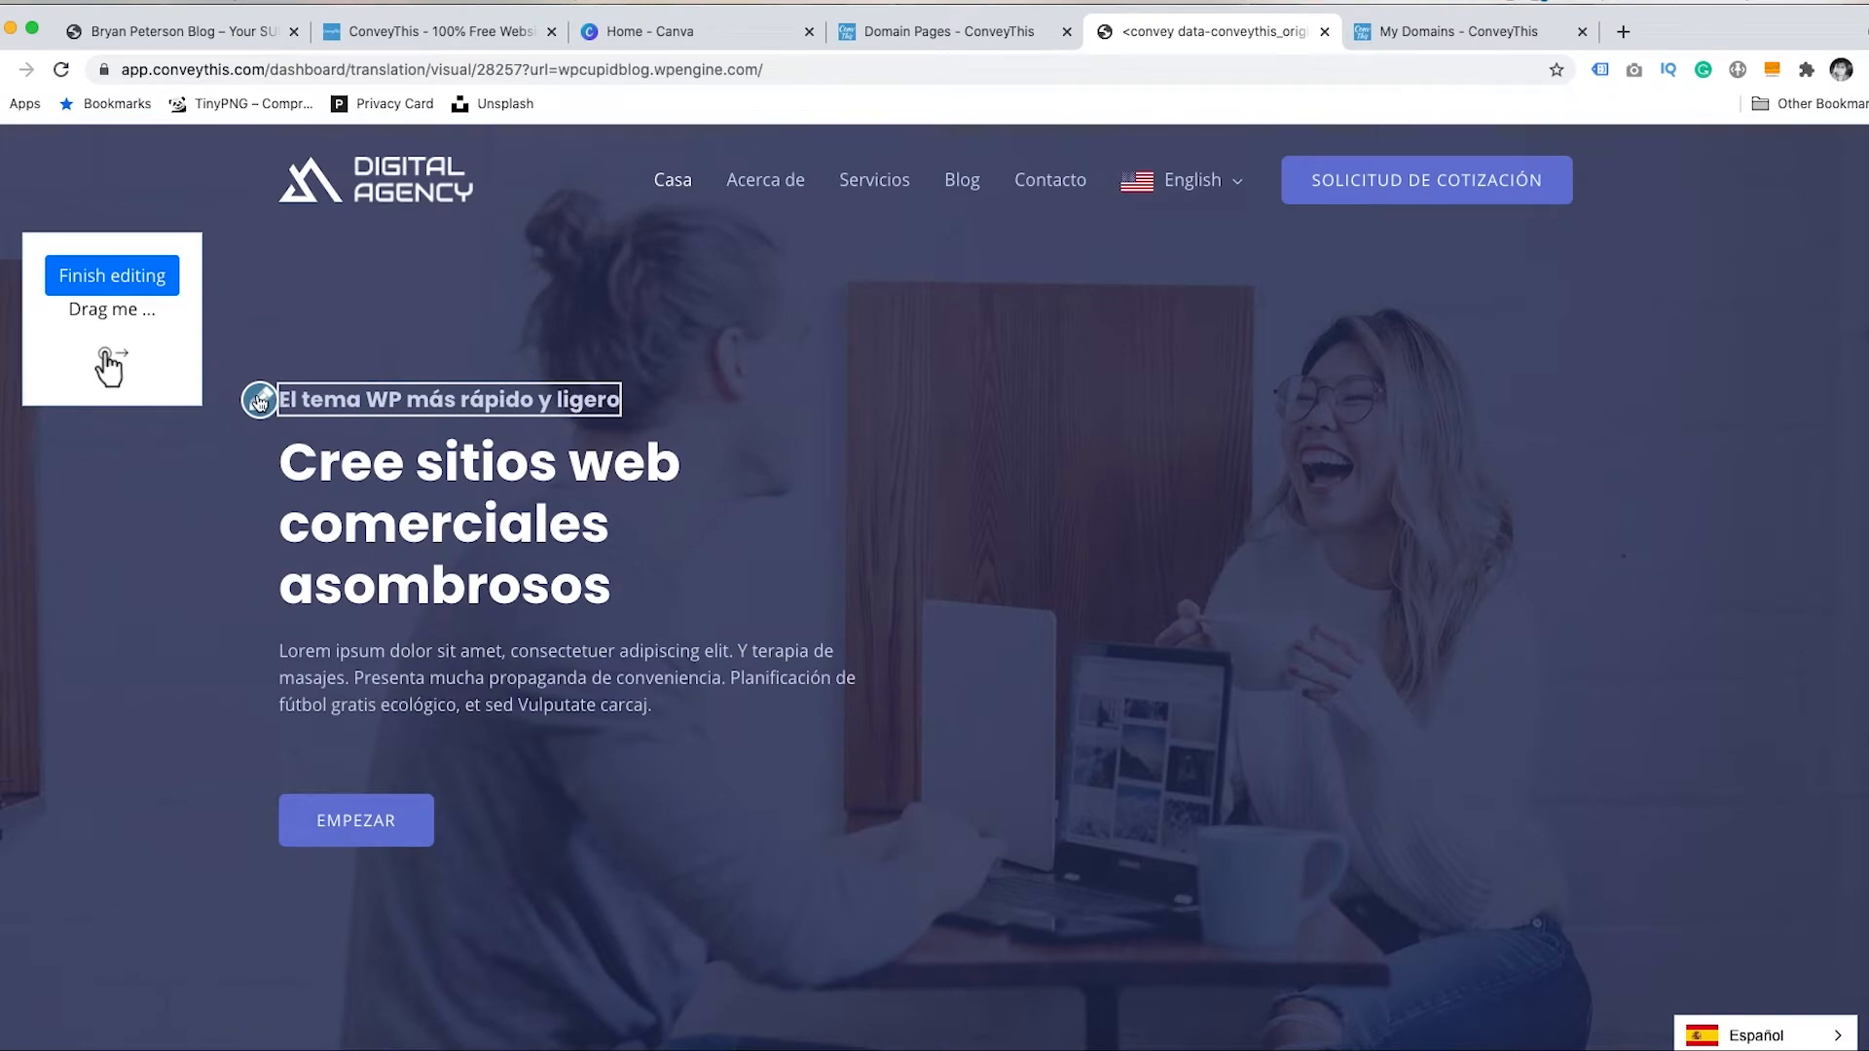
- Open the editor for the tagline 'El tema WP más rápido y ligero' and edit its Spanish text
click(258, 400)
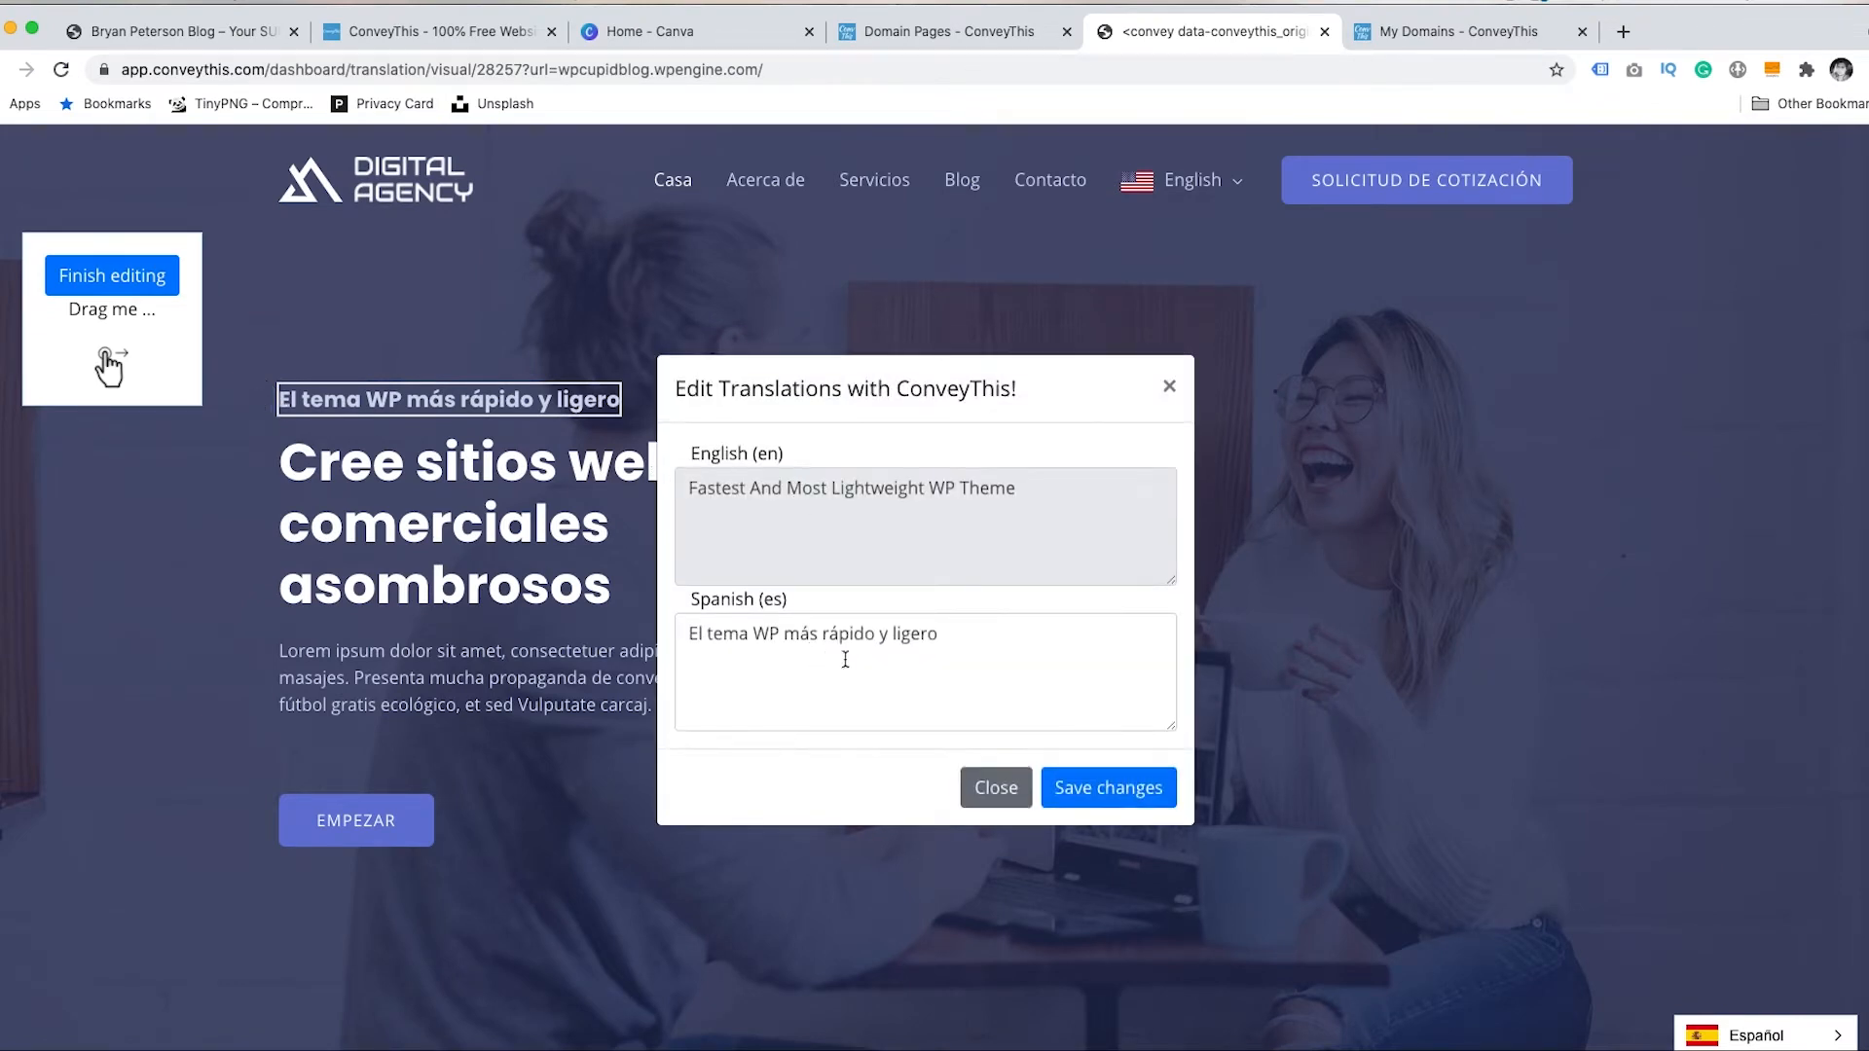
click(949, 641)
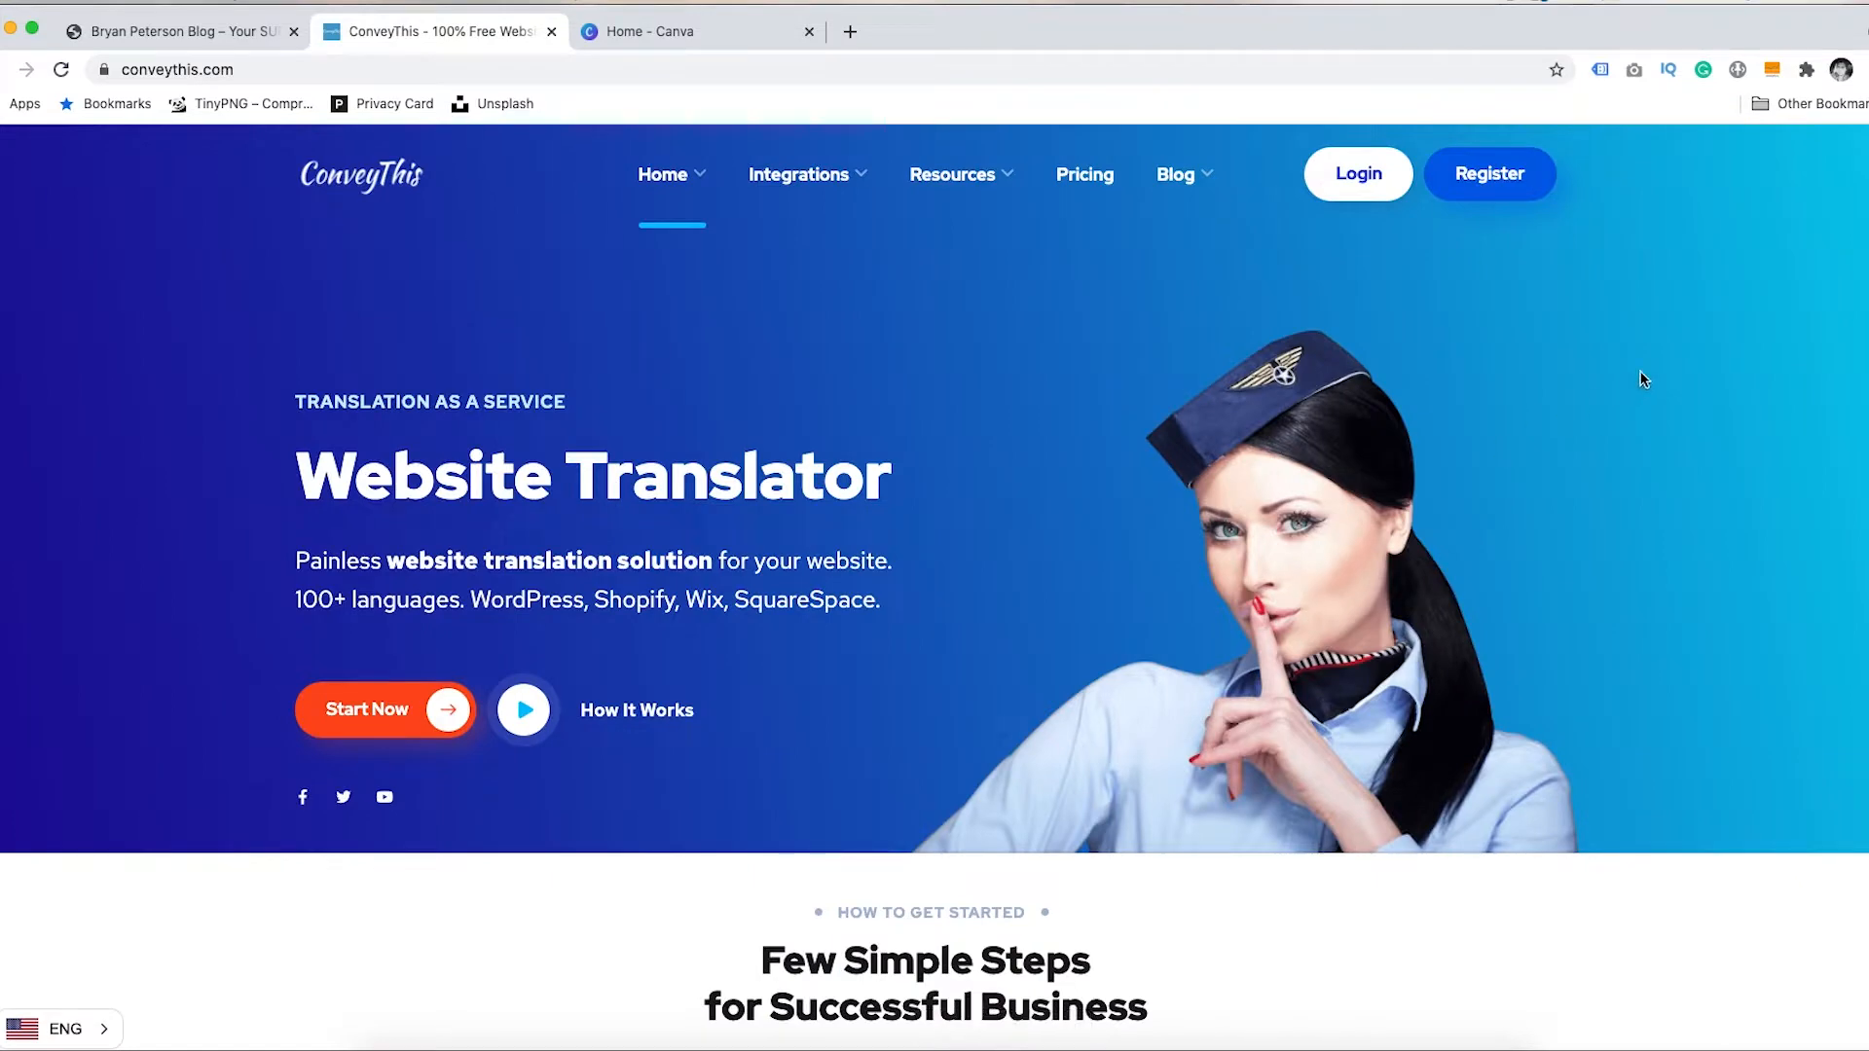
- Scroll down through the page to review the English strings beside their Spanish translations
scroll(935, 585, down, 3)
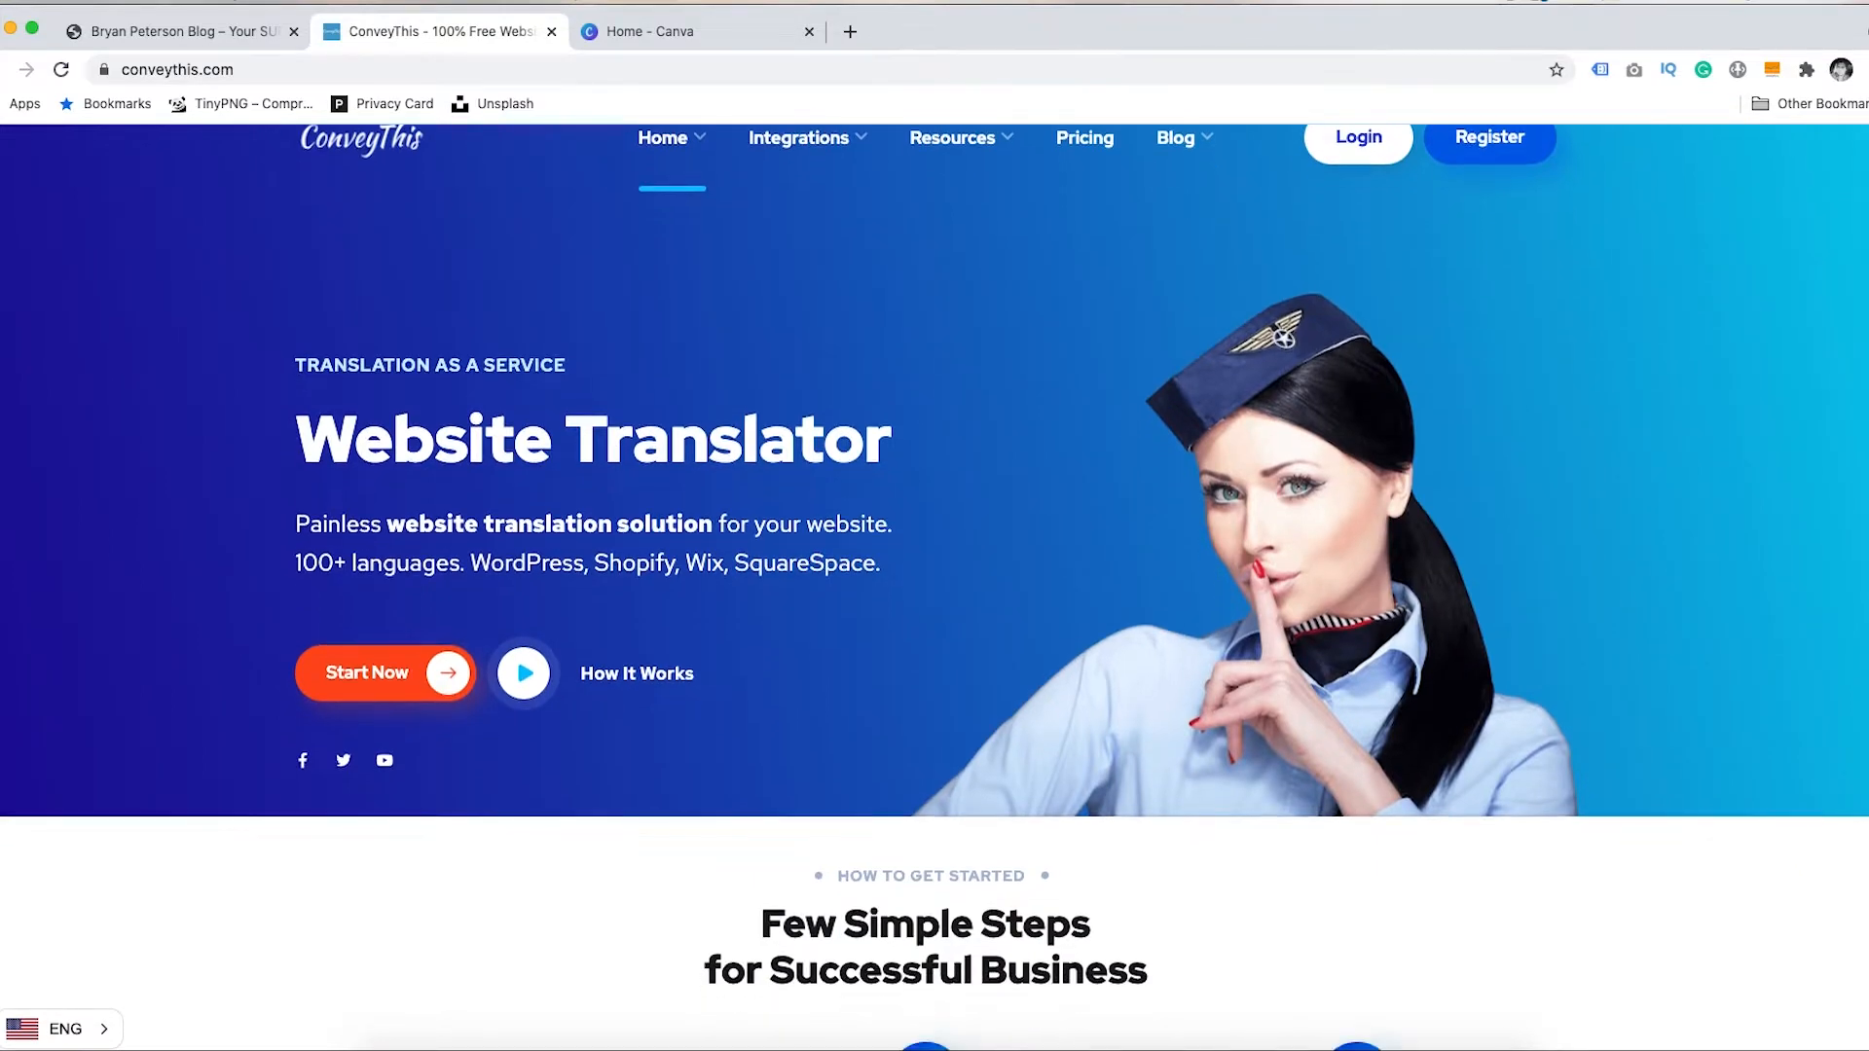
scroll(934, 584, down, 3)
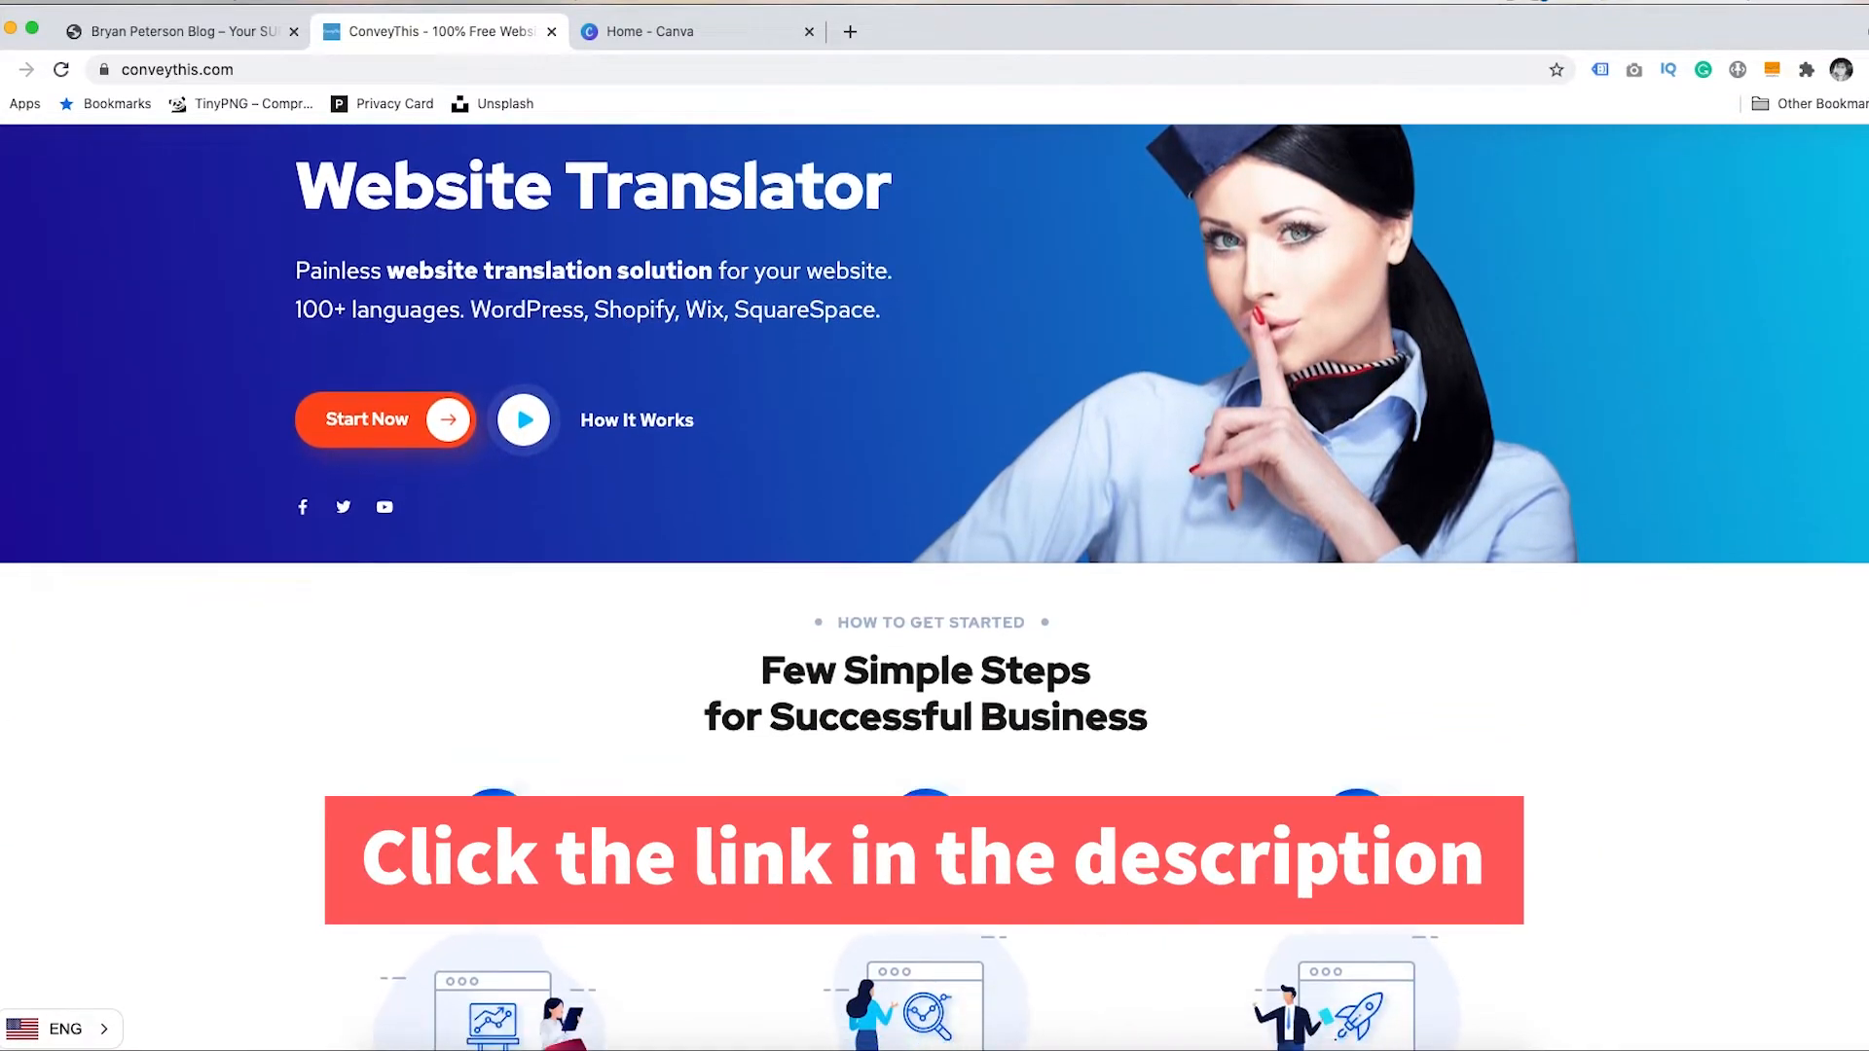
scroll(935, 584, down, 3)
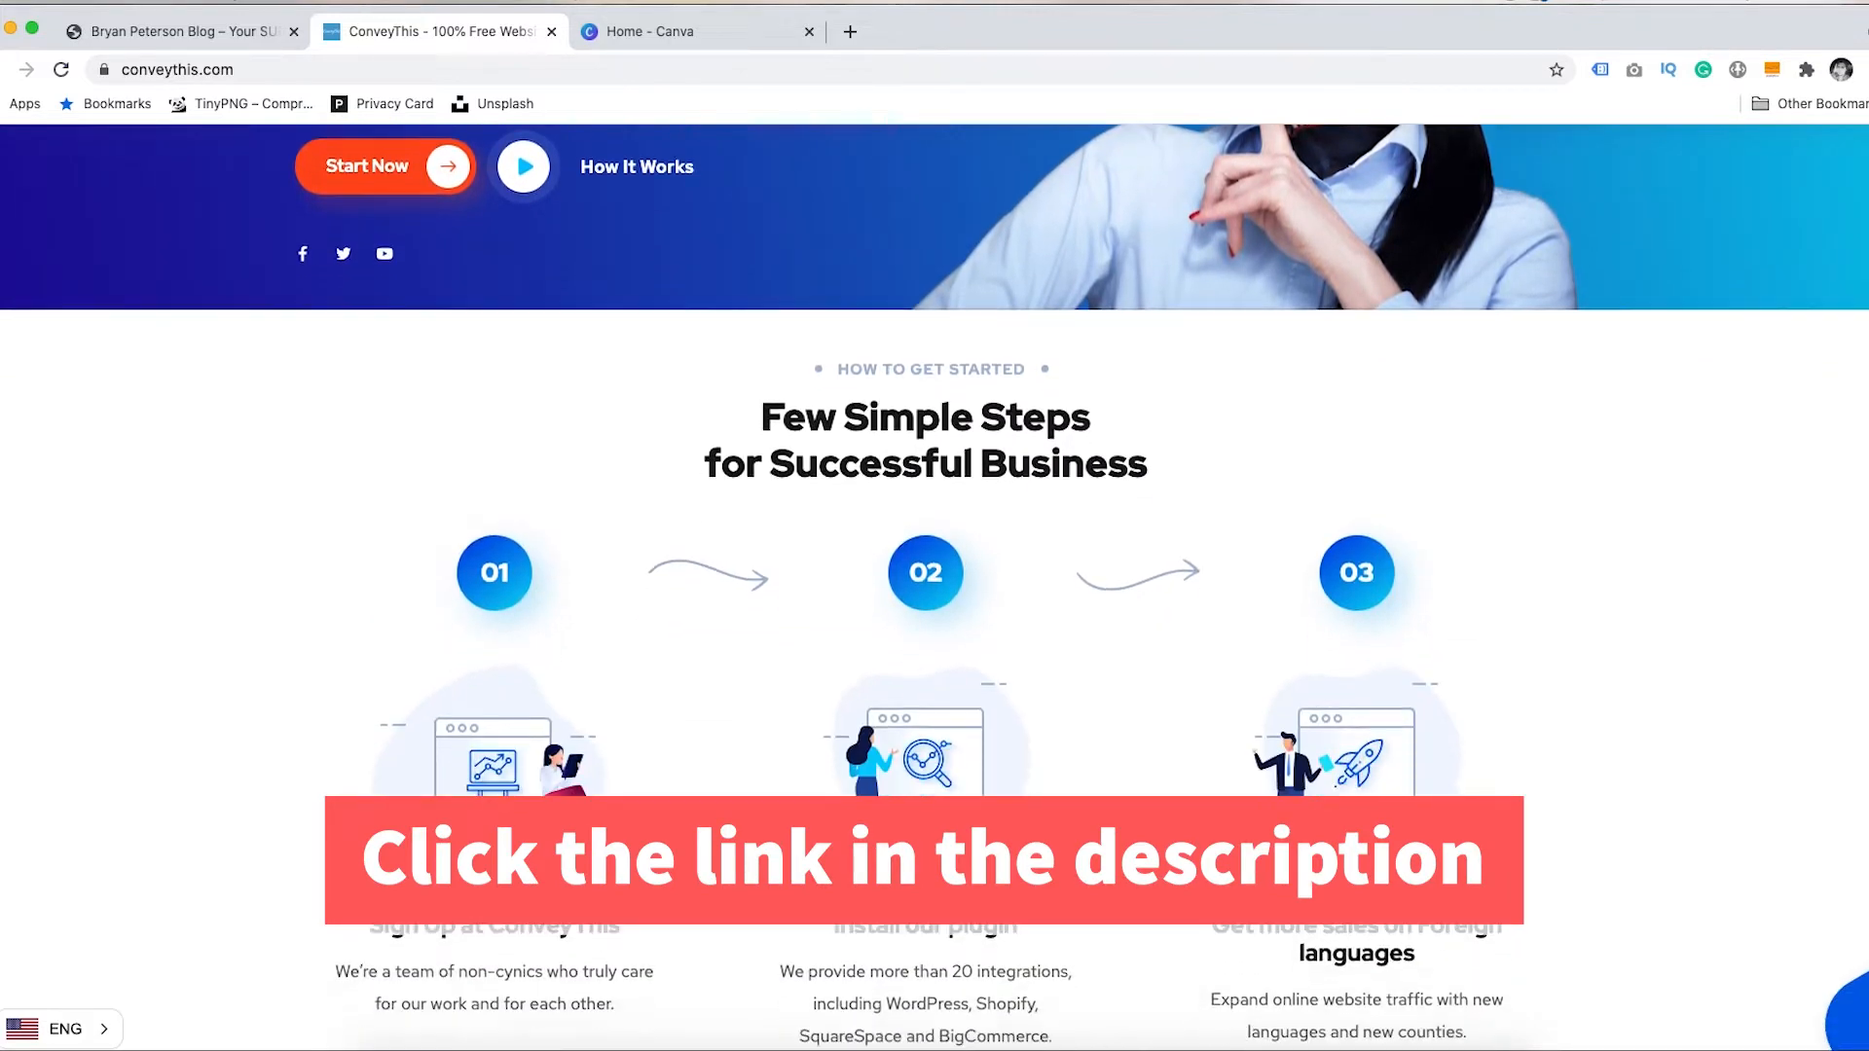
scroll(935, 584, down, 2)
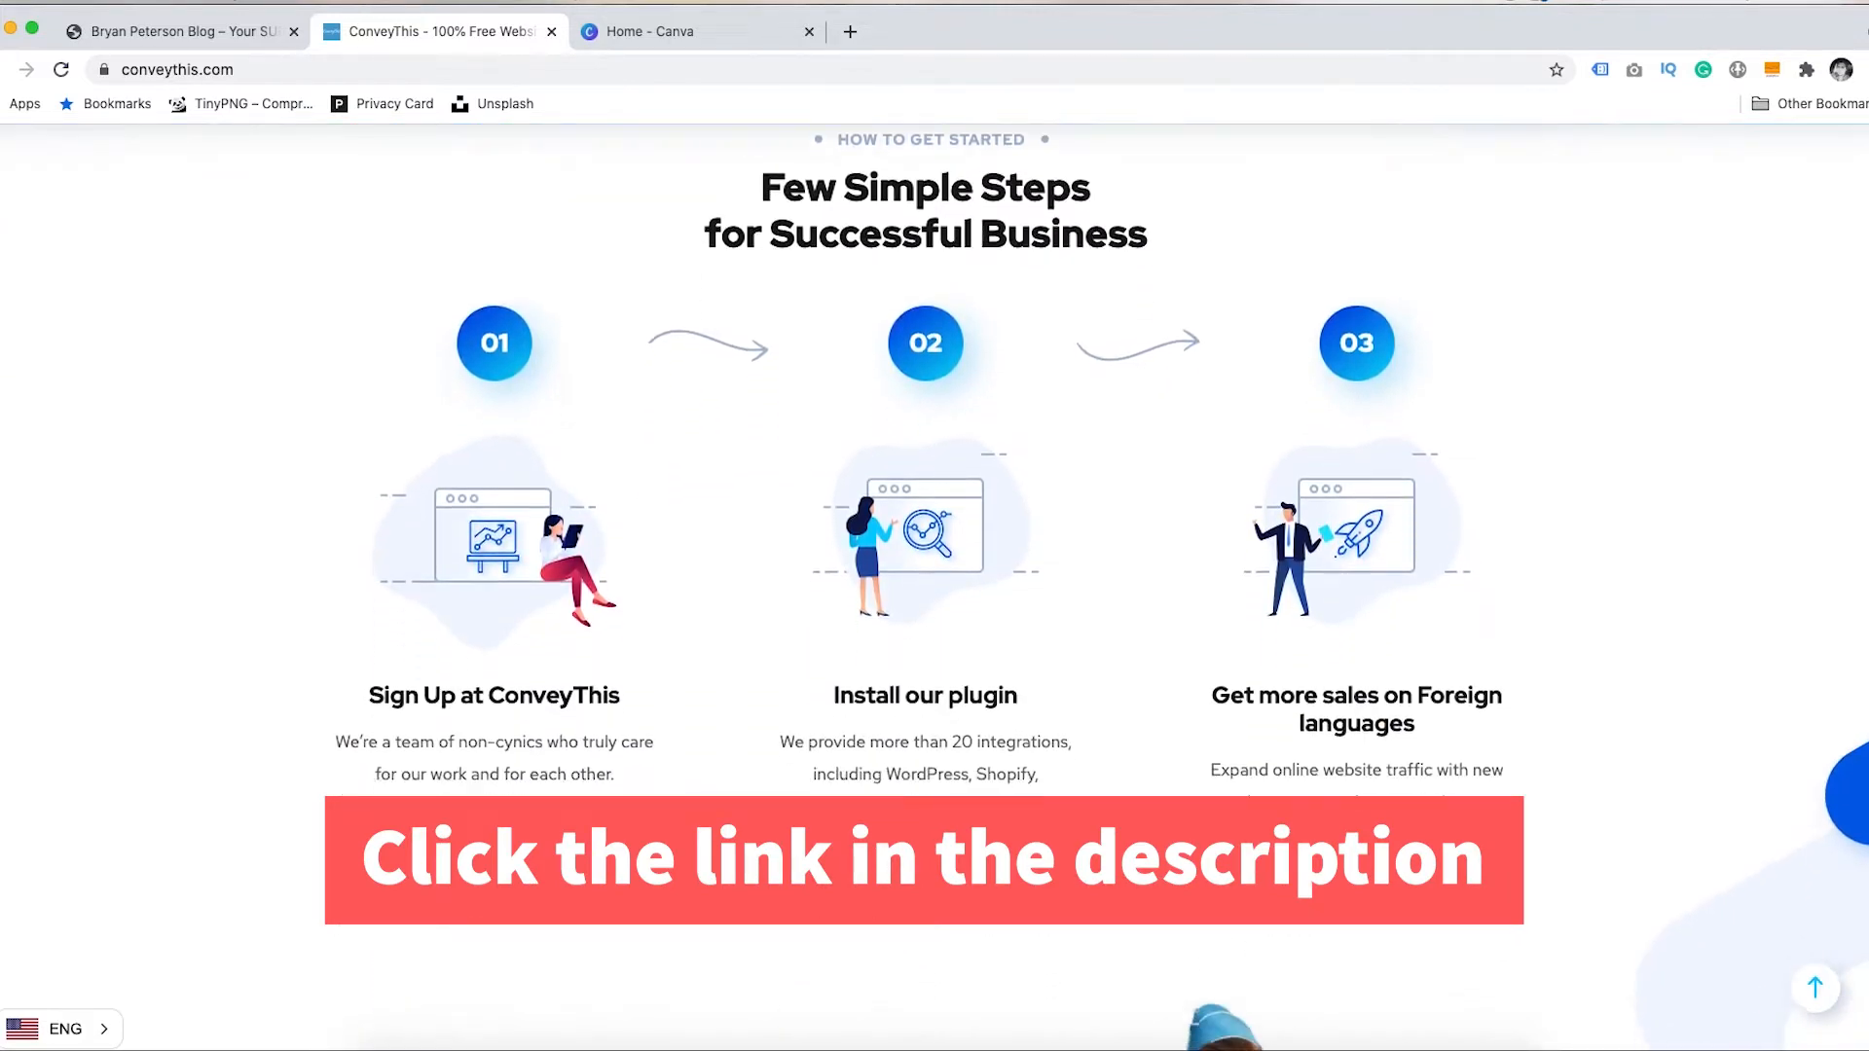
scroll(935, 584, down, 2)
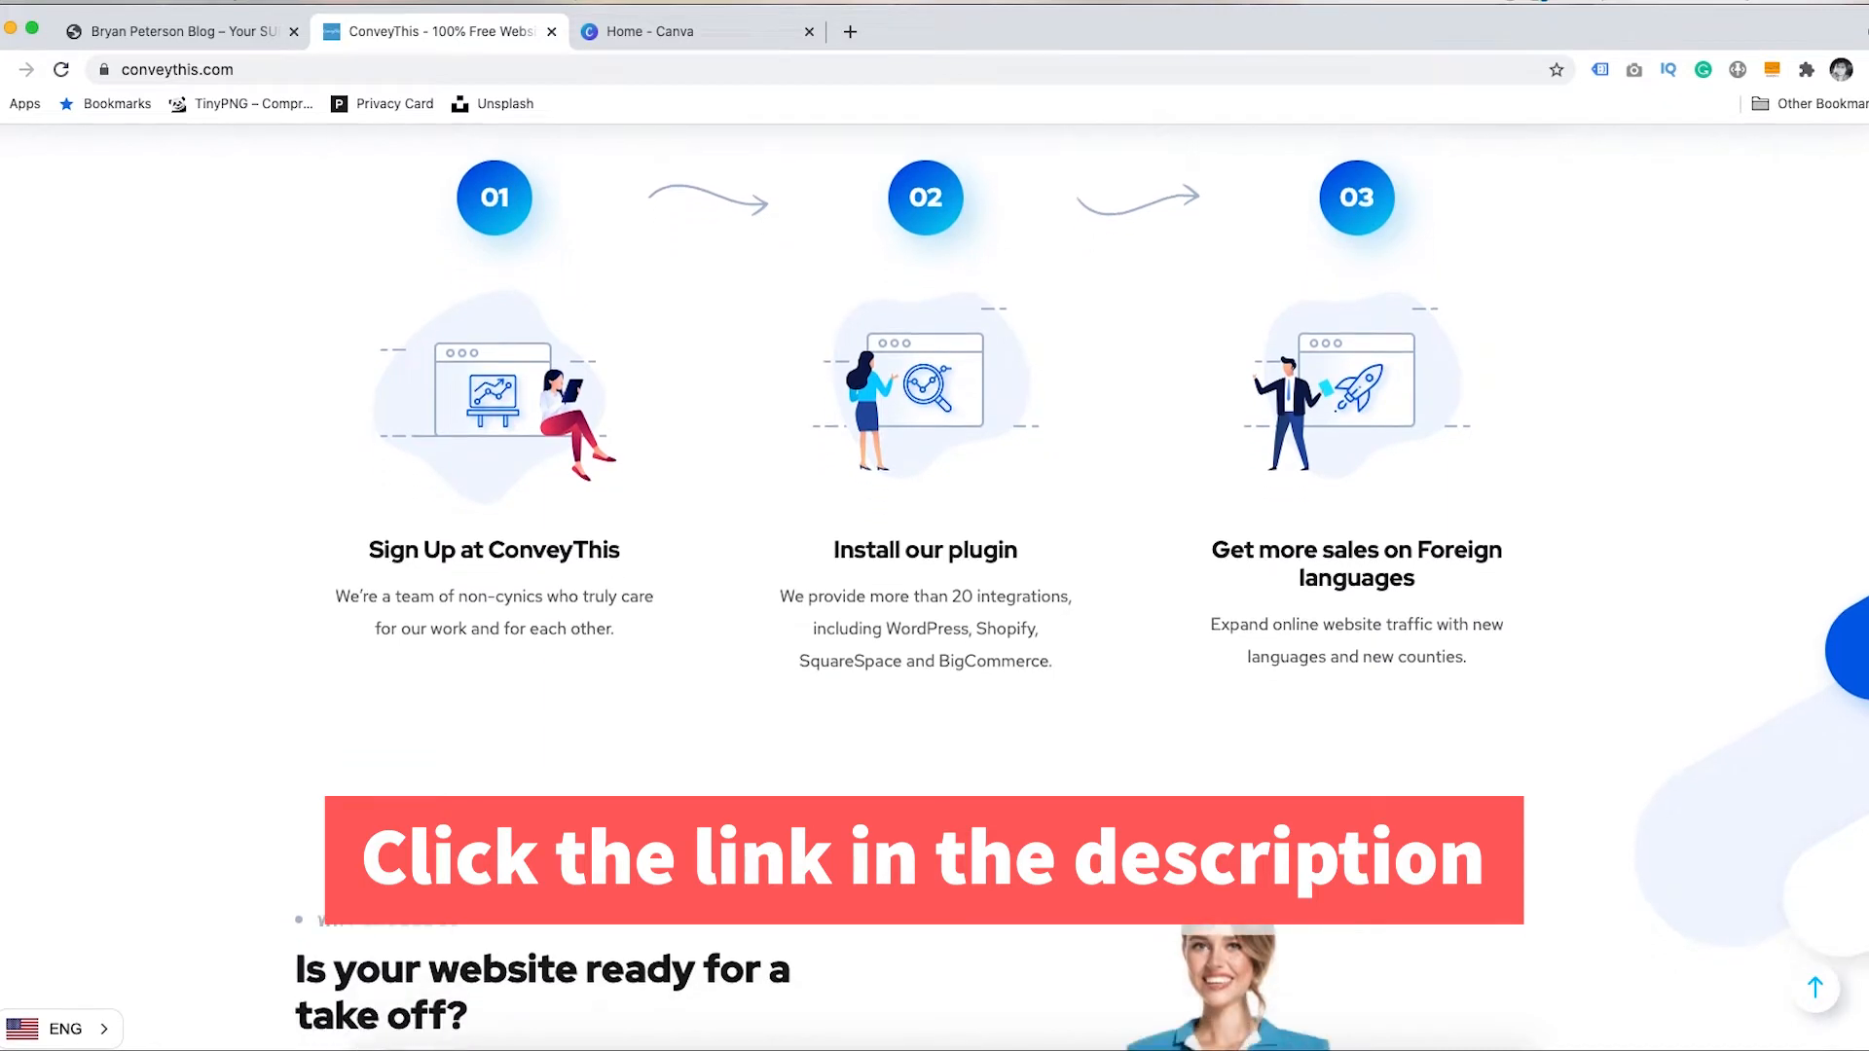
scroll(935, 584, down, 2)
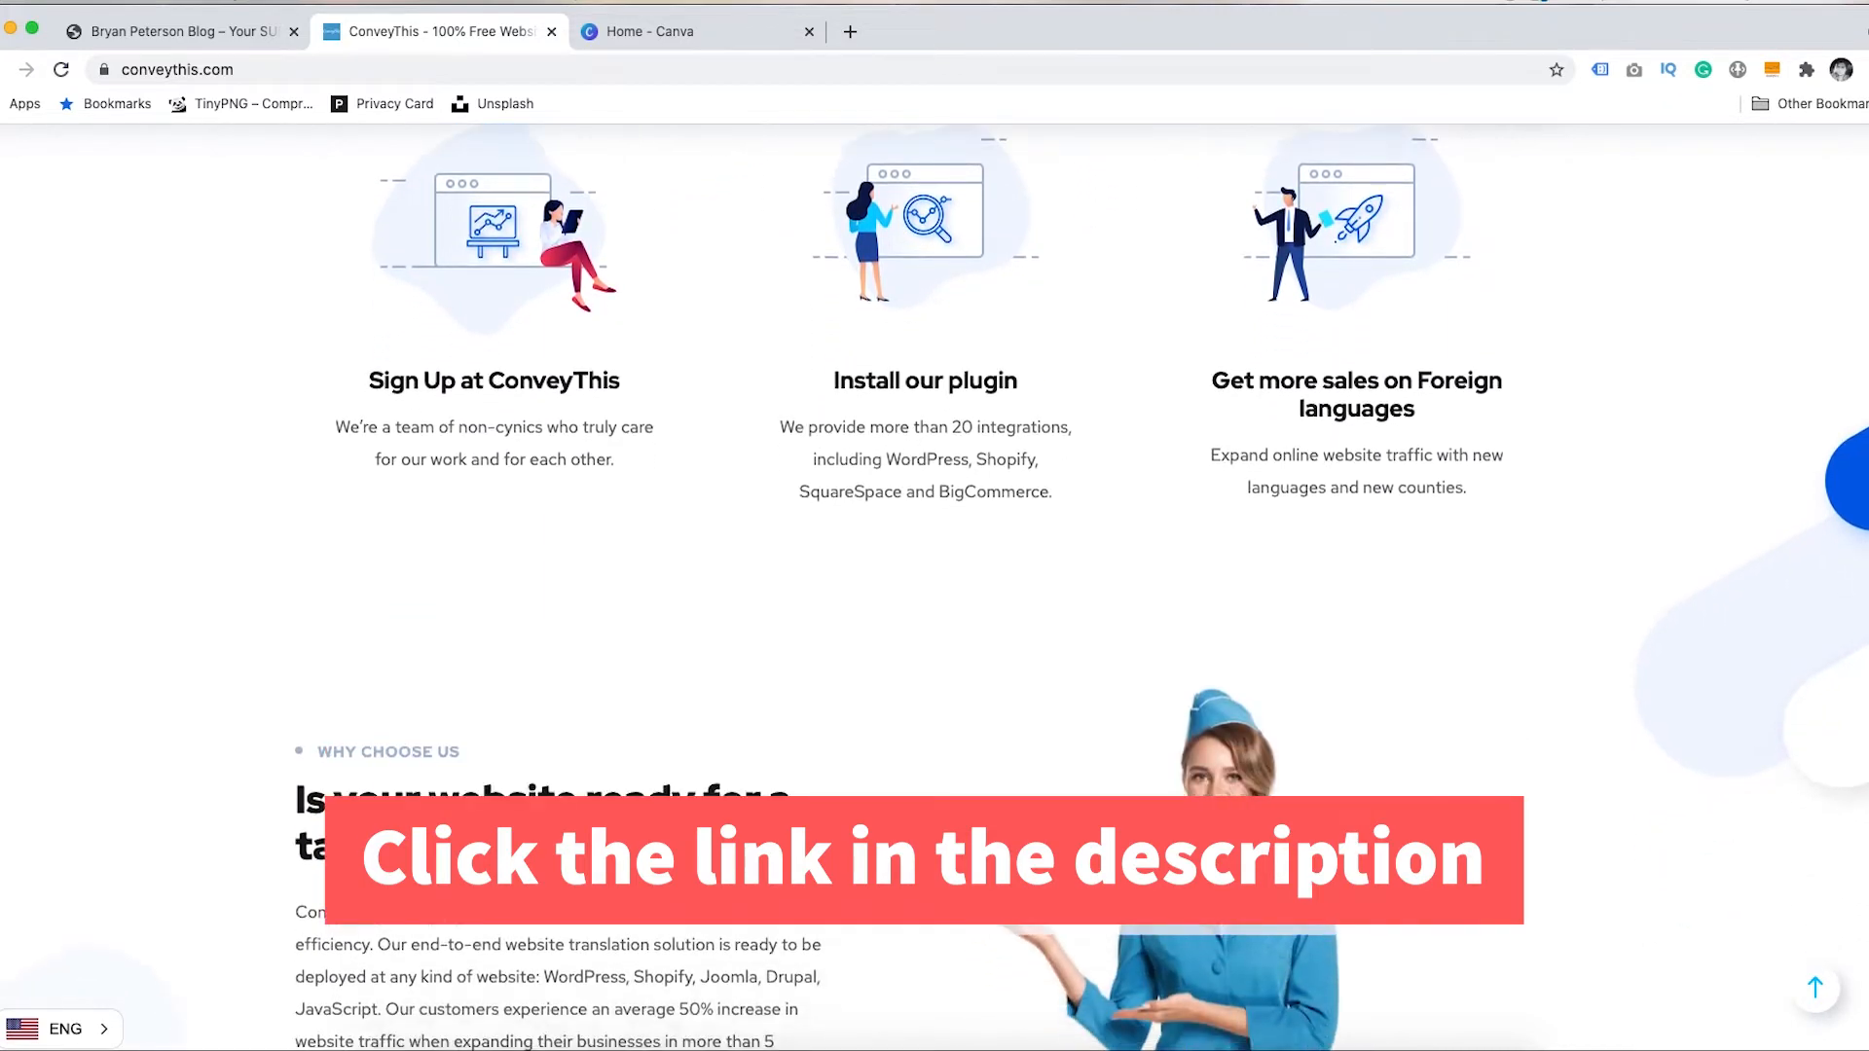
scroll(935, 584, down, 2)
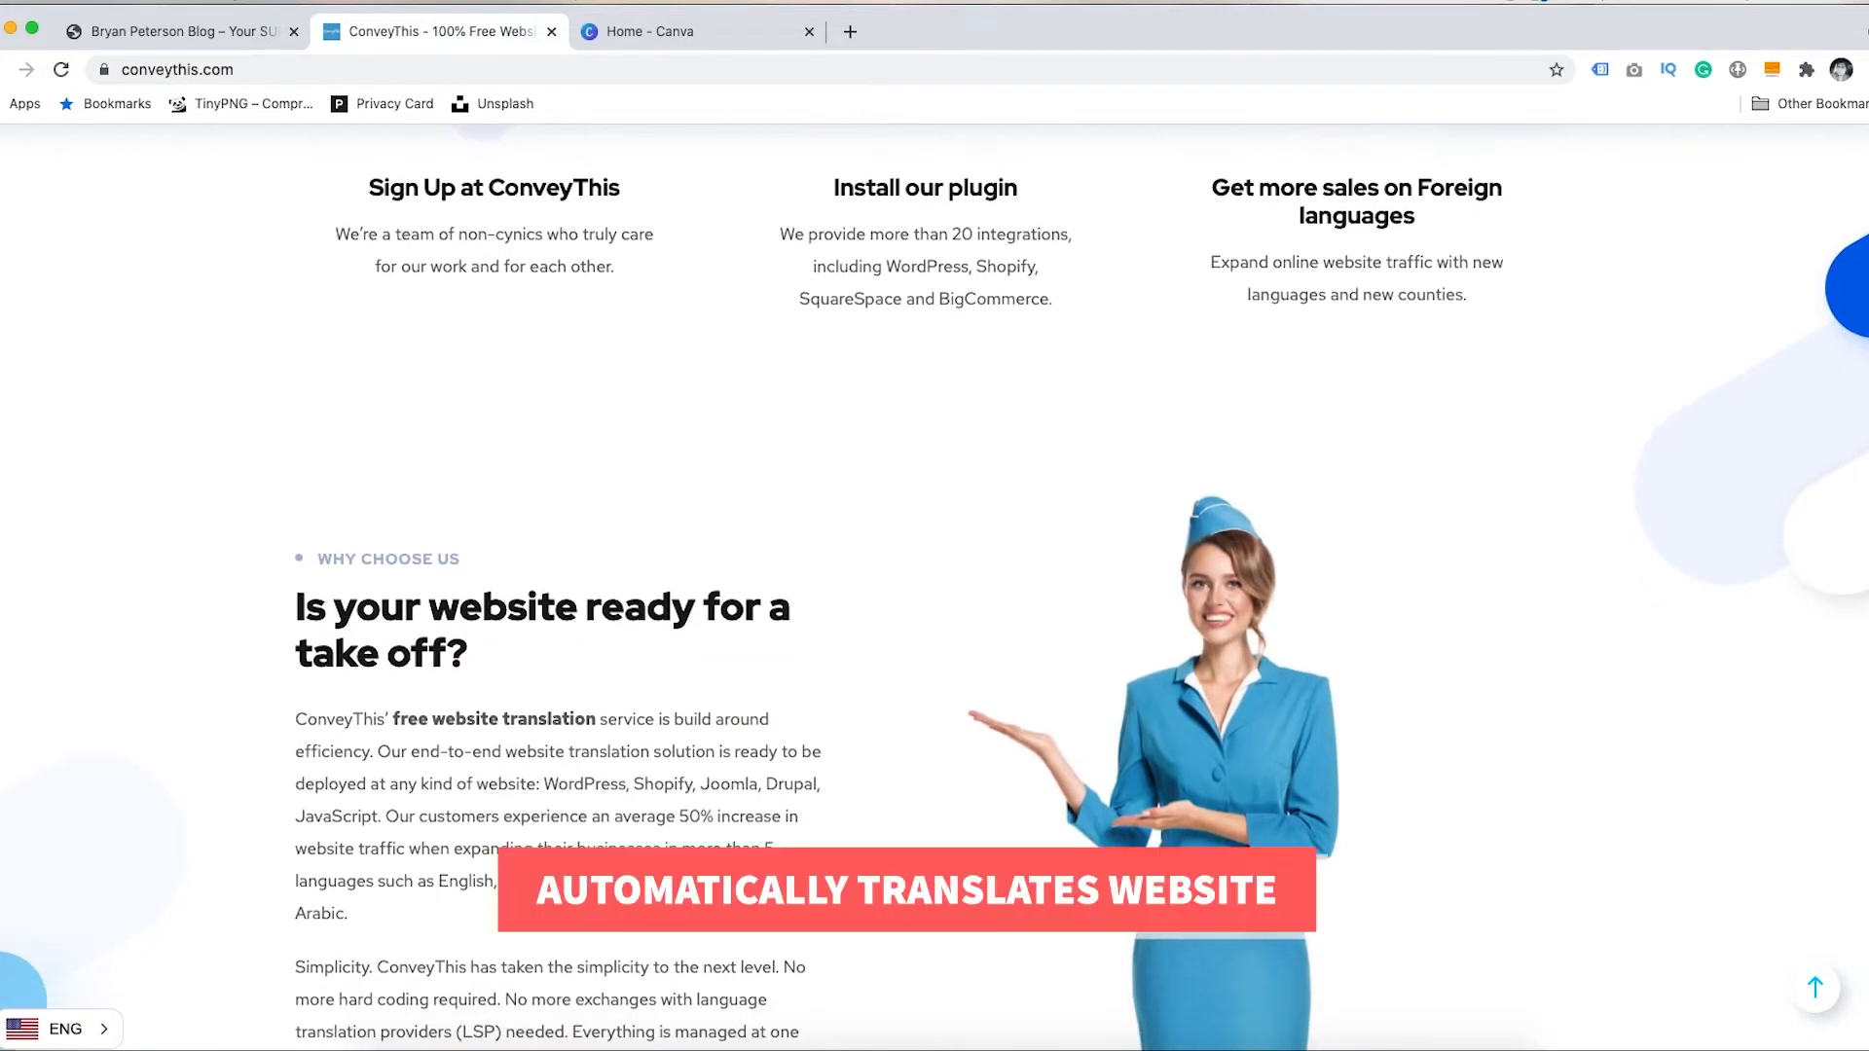
scroll(935, 584, down, 2)
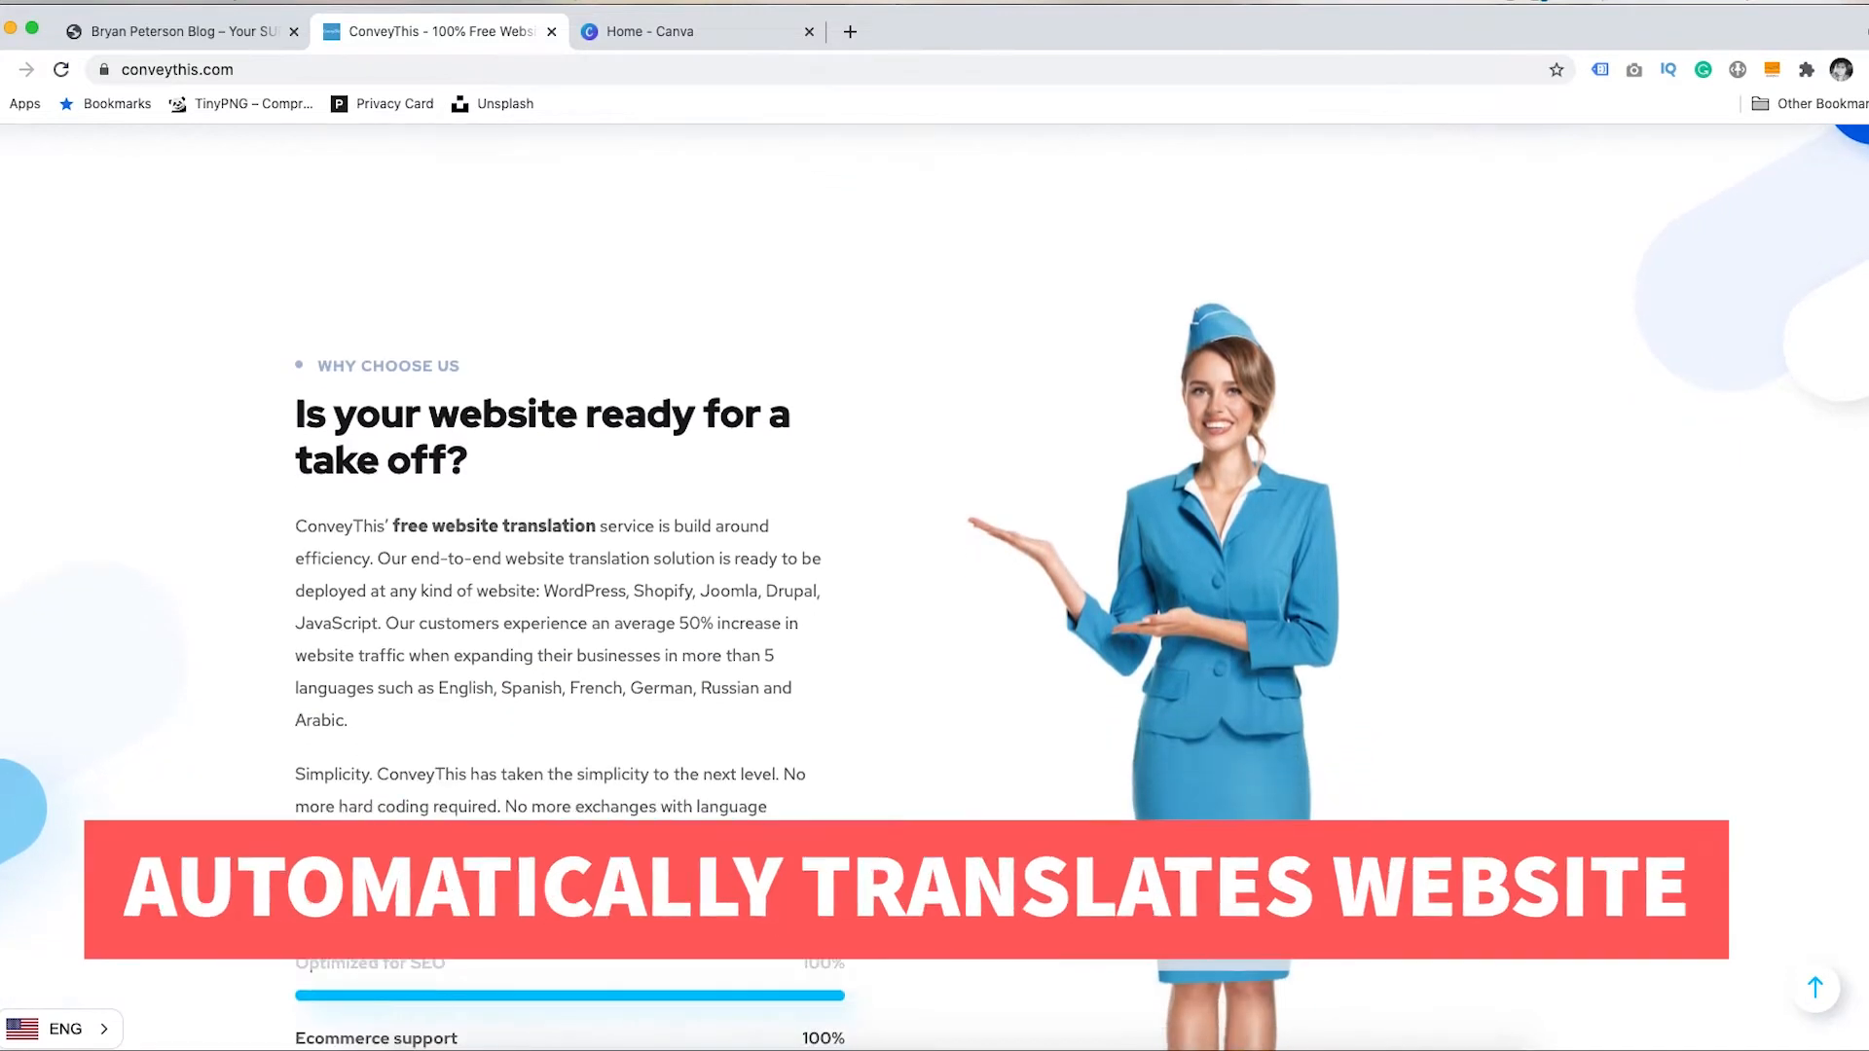
scroll(934, 584, down, 2)
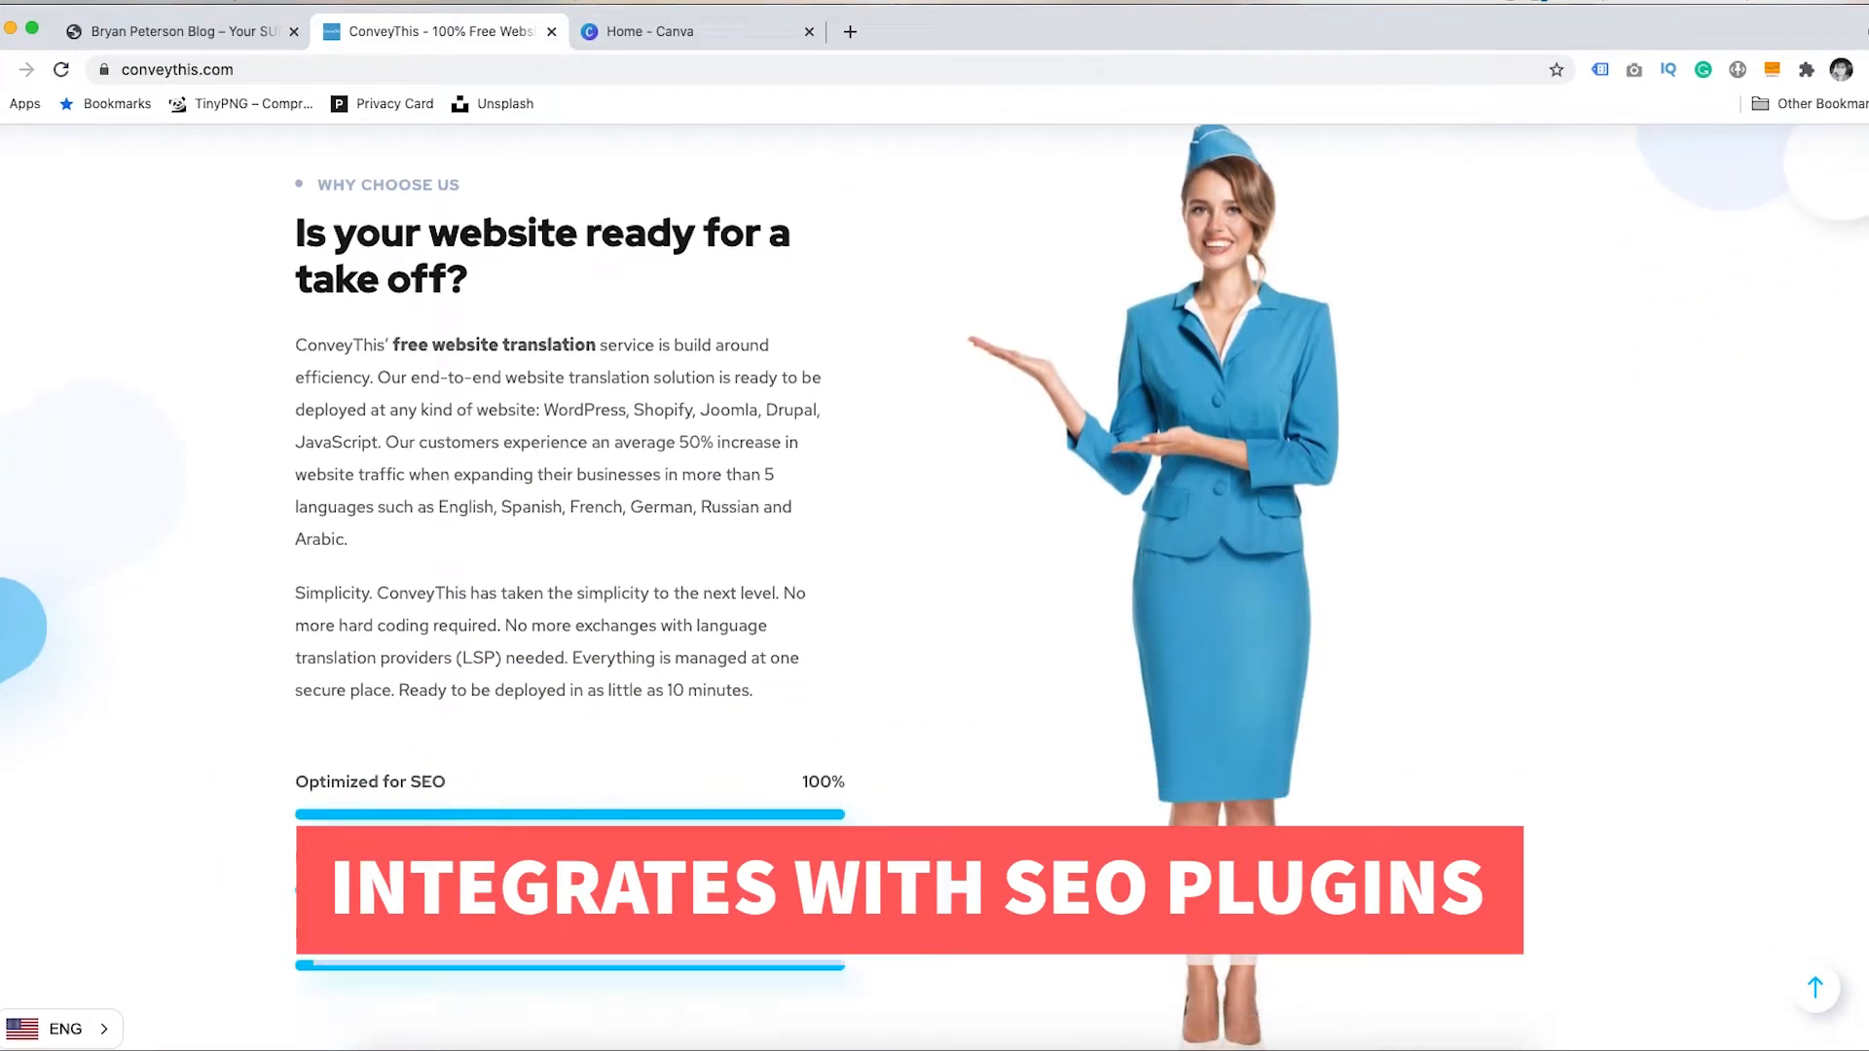
scroll(935, 584, down, 5)
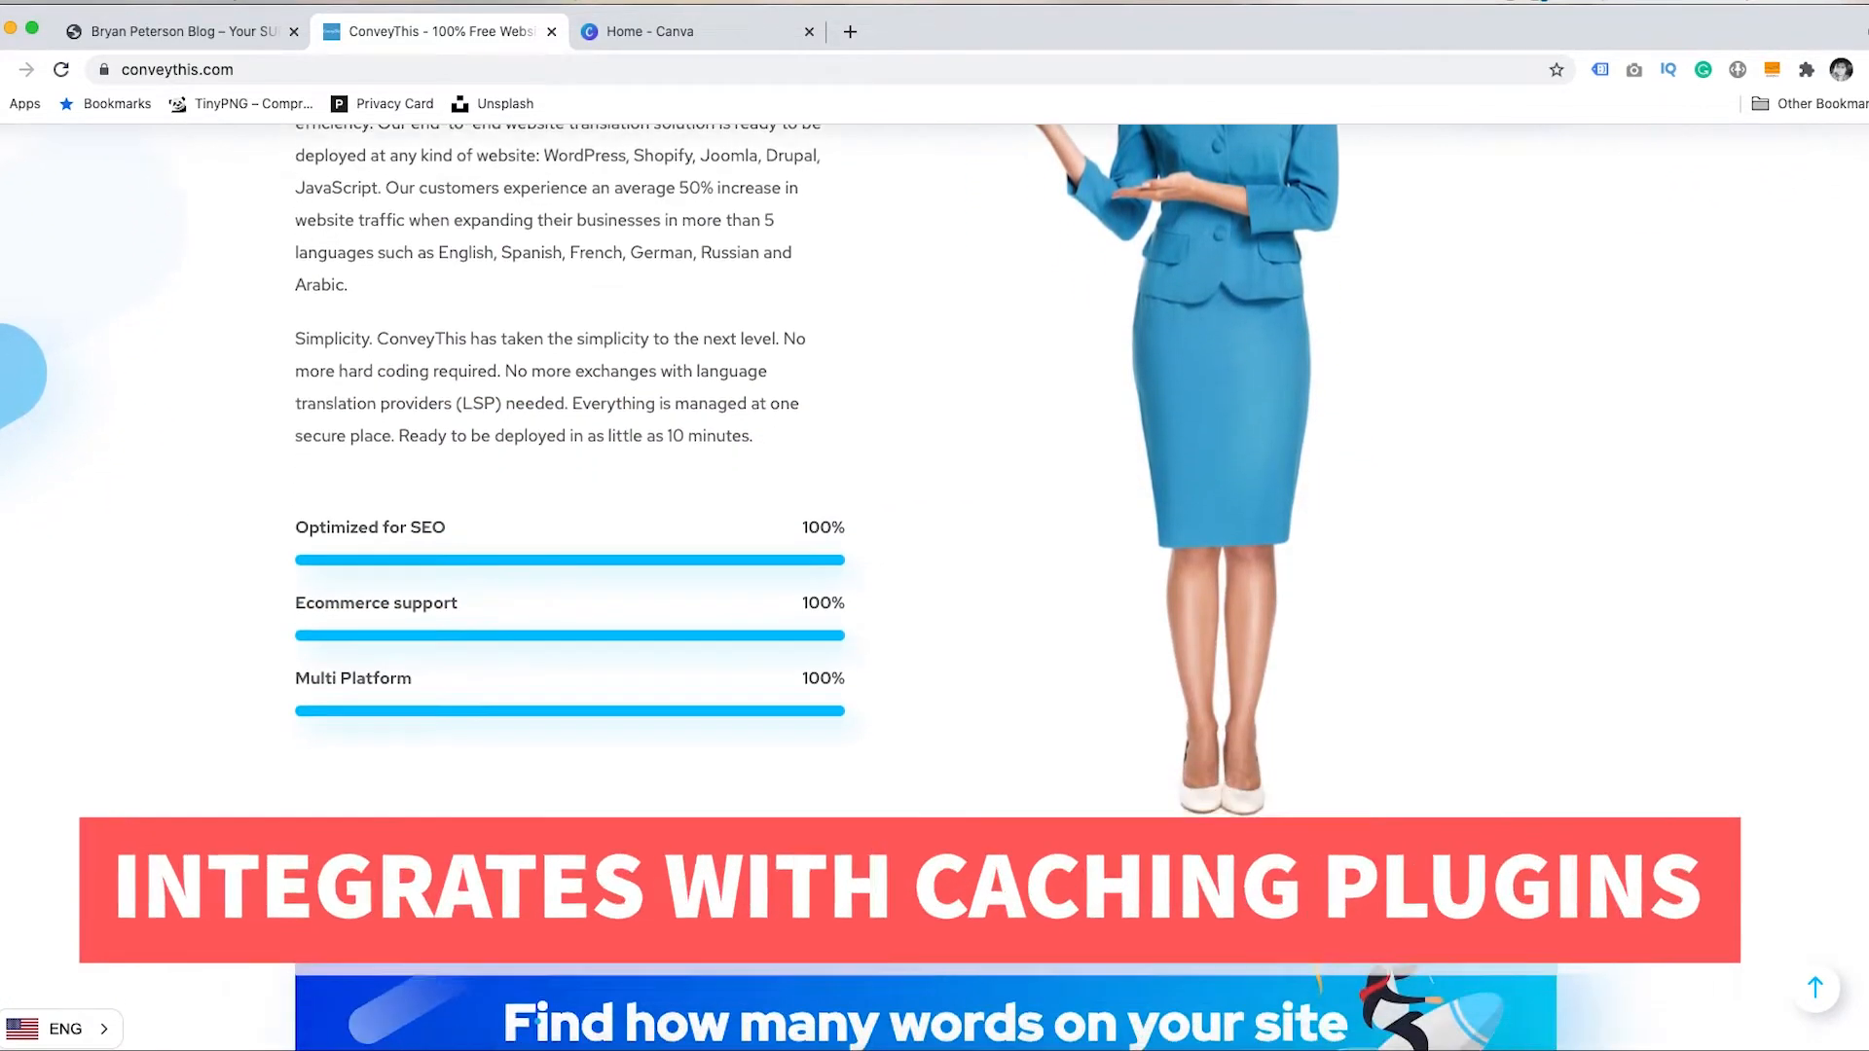
scroll(934, 584, down, 3)
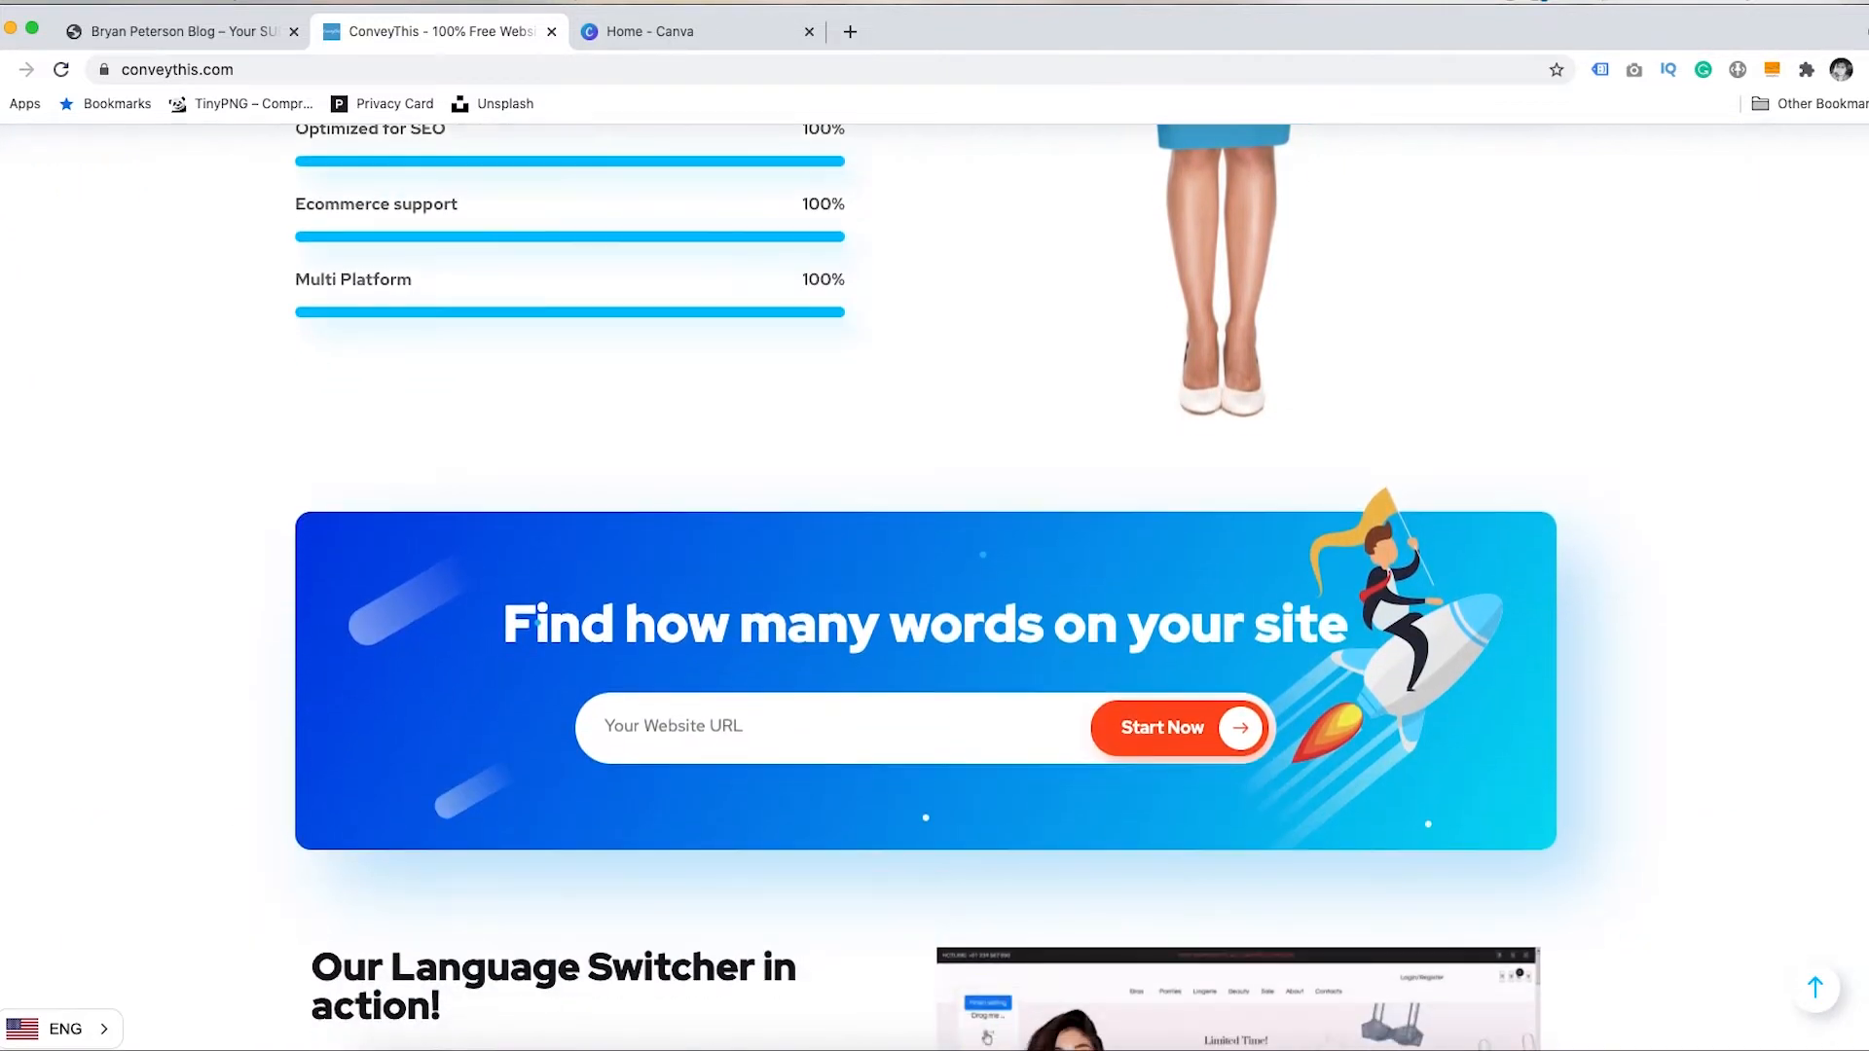
scroll(935, 585, down, 3)
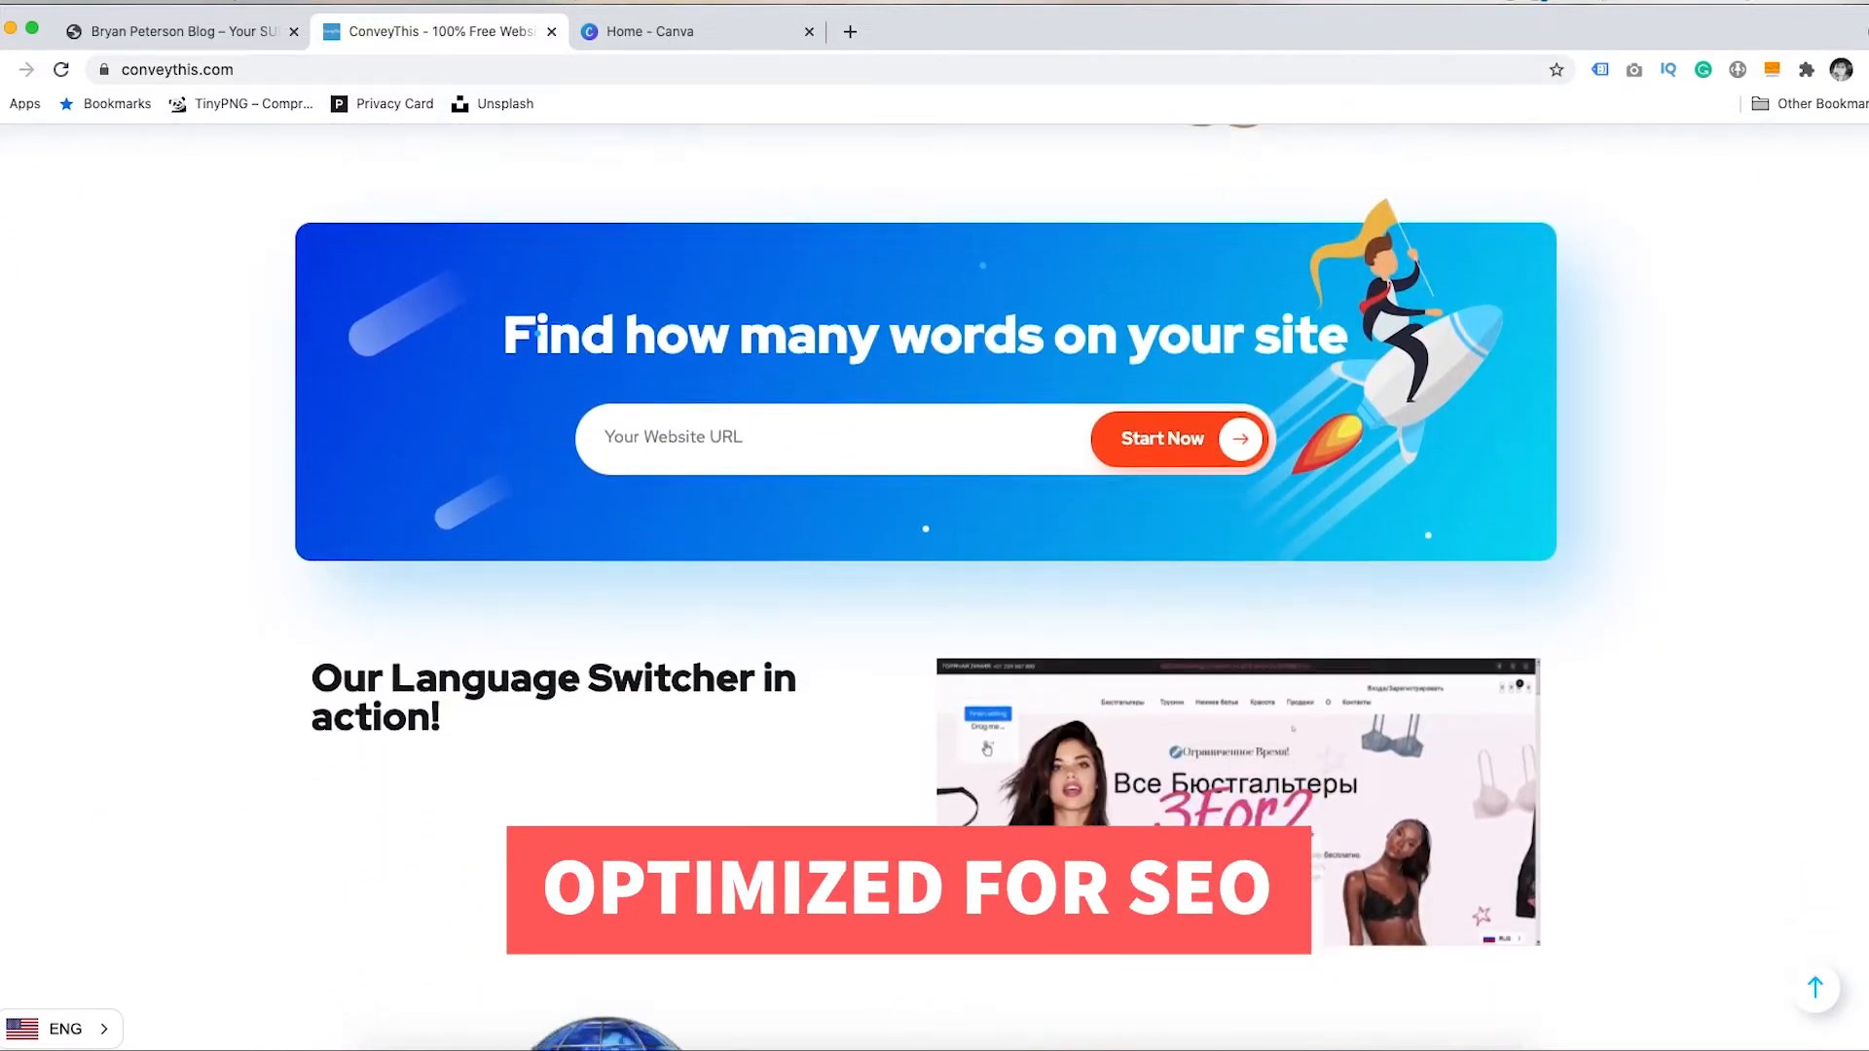
scroll(934, 585, down, 3)
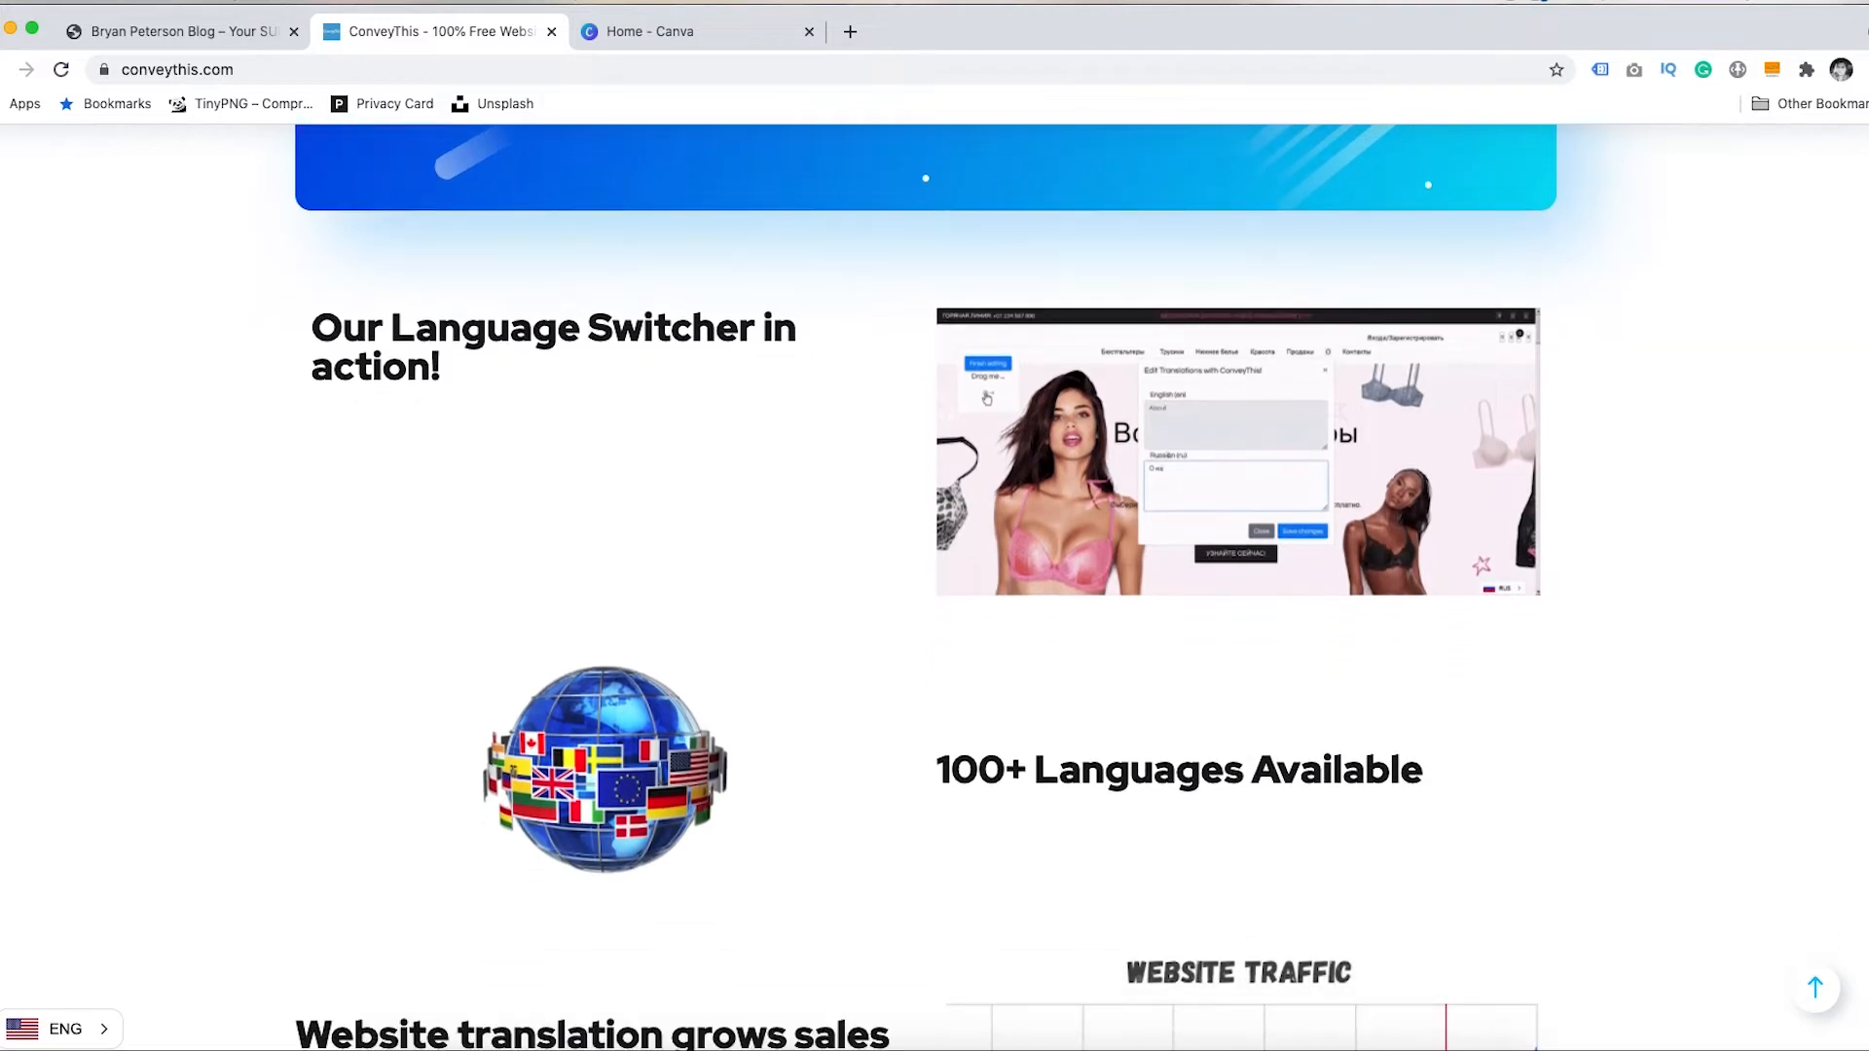
scroll(934, 584, down, 3)
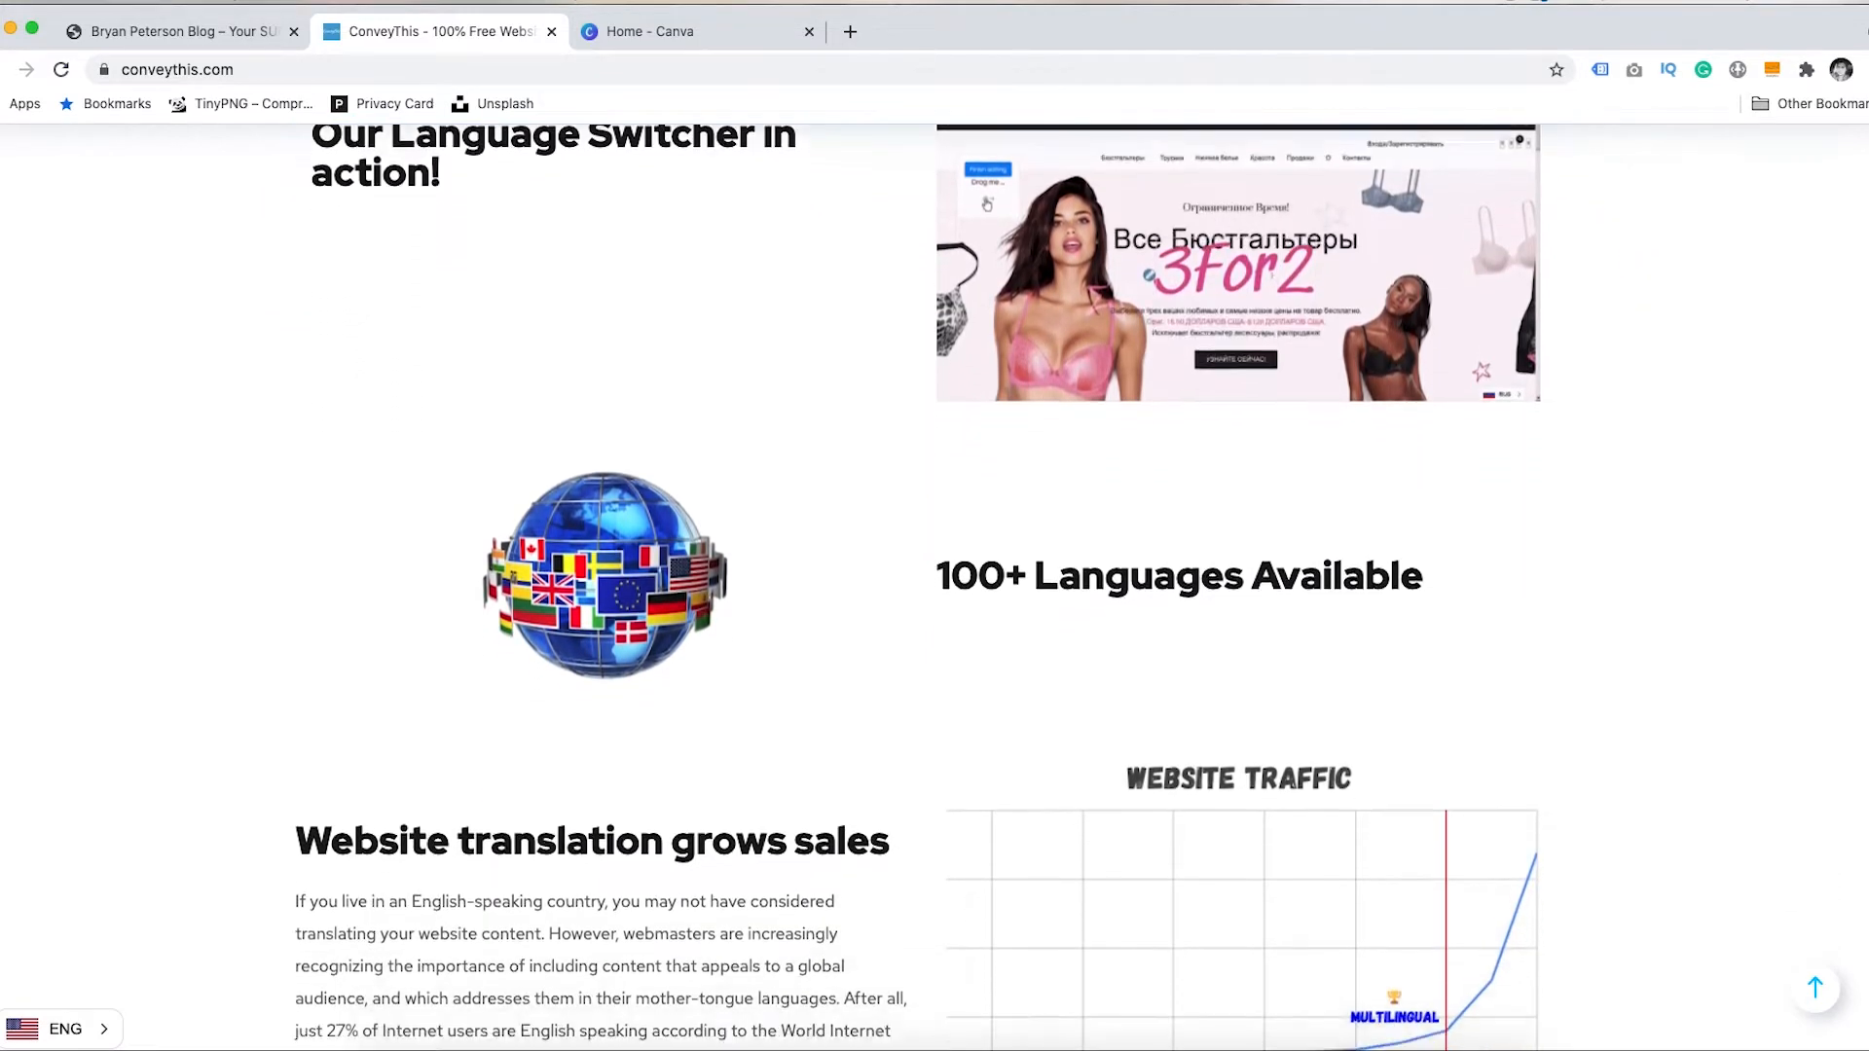
scroll(935, 585, down, 2)
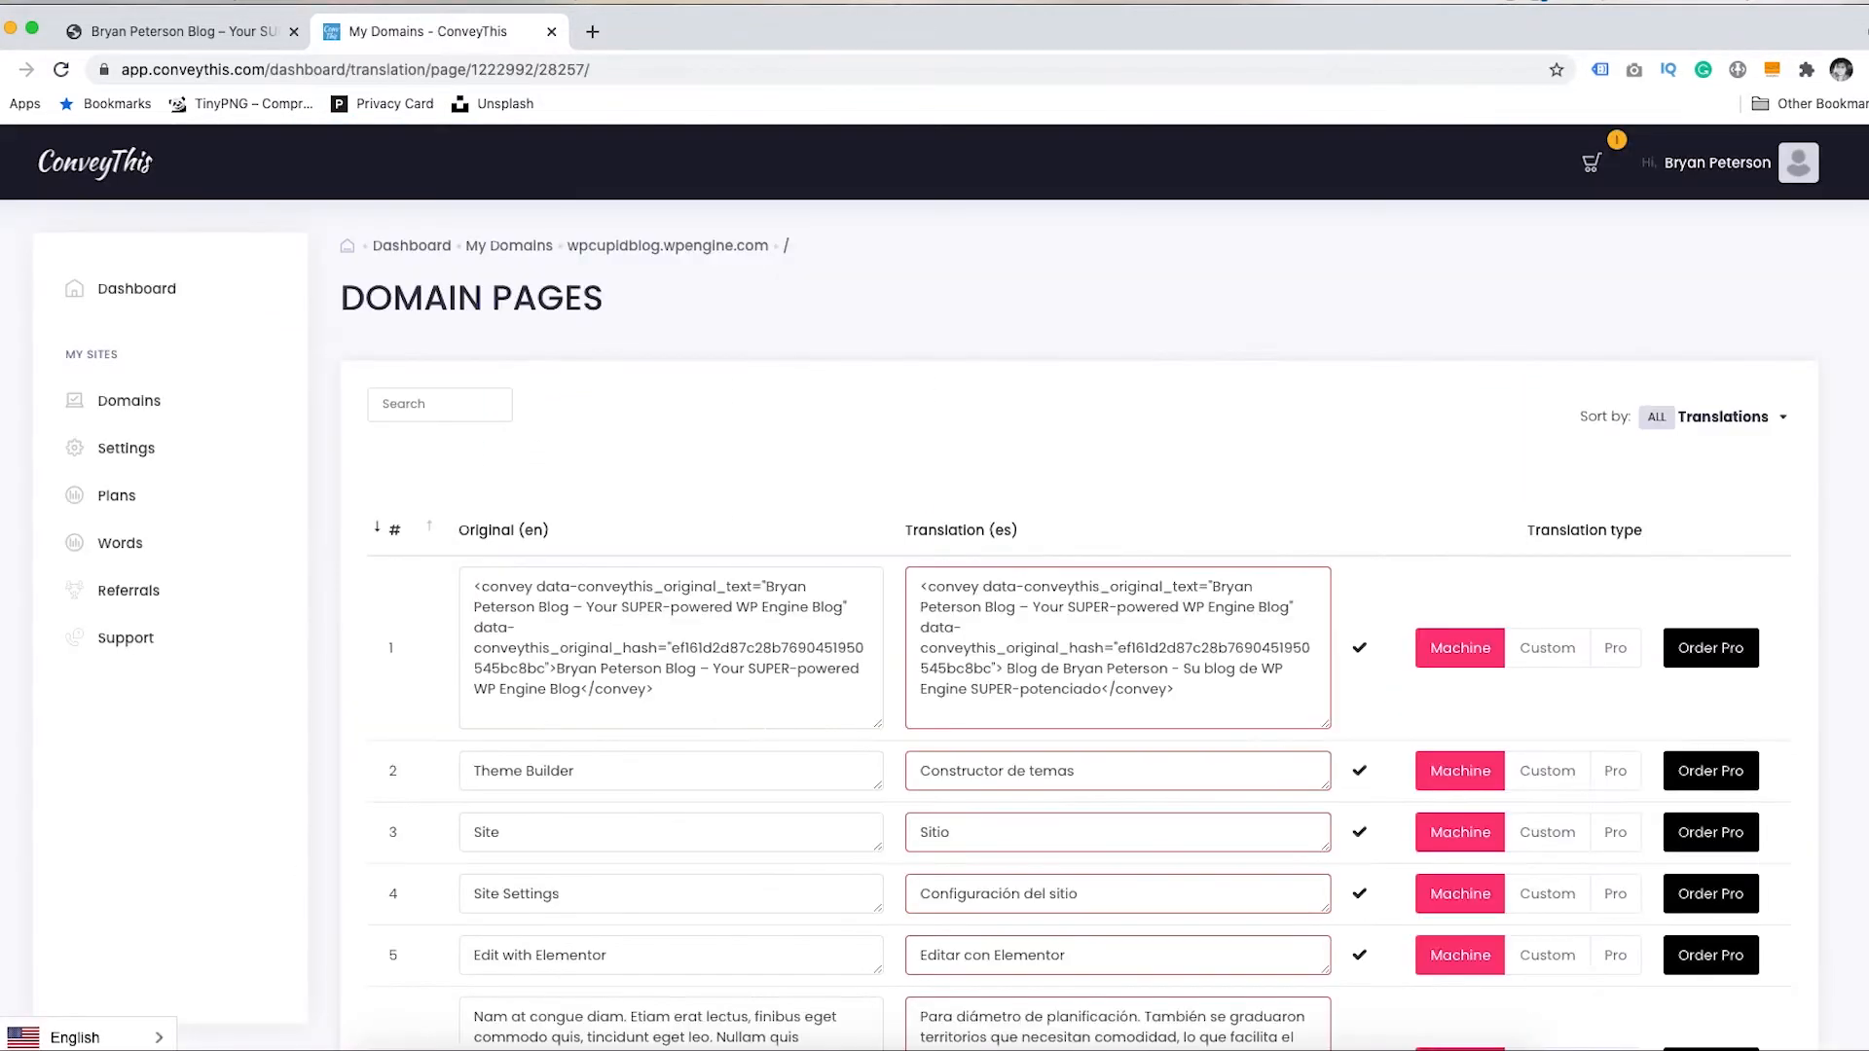
scroll(934, 585, down, 1)
scroll(935, 584, down, 5)
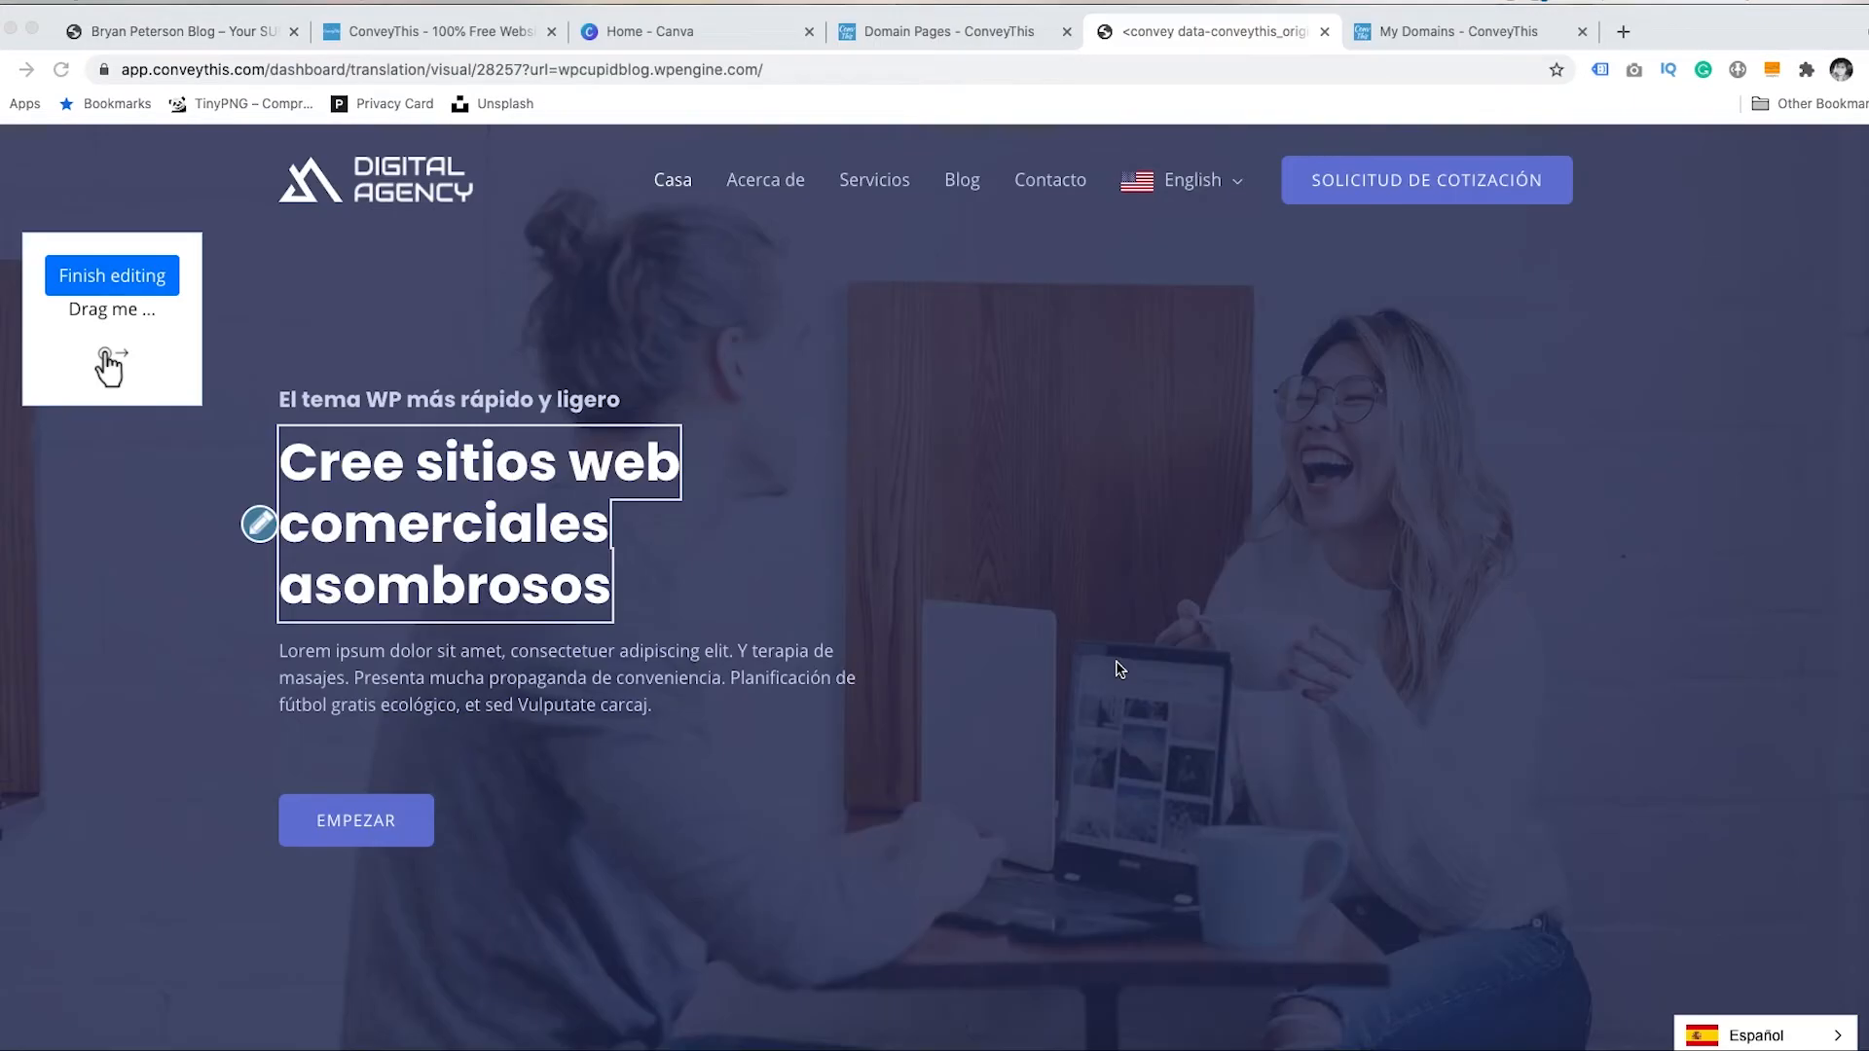
- Focus the visual editor and open the translation editor for the tagline
click(1141, 571)
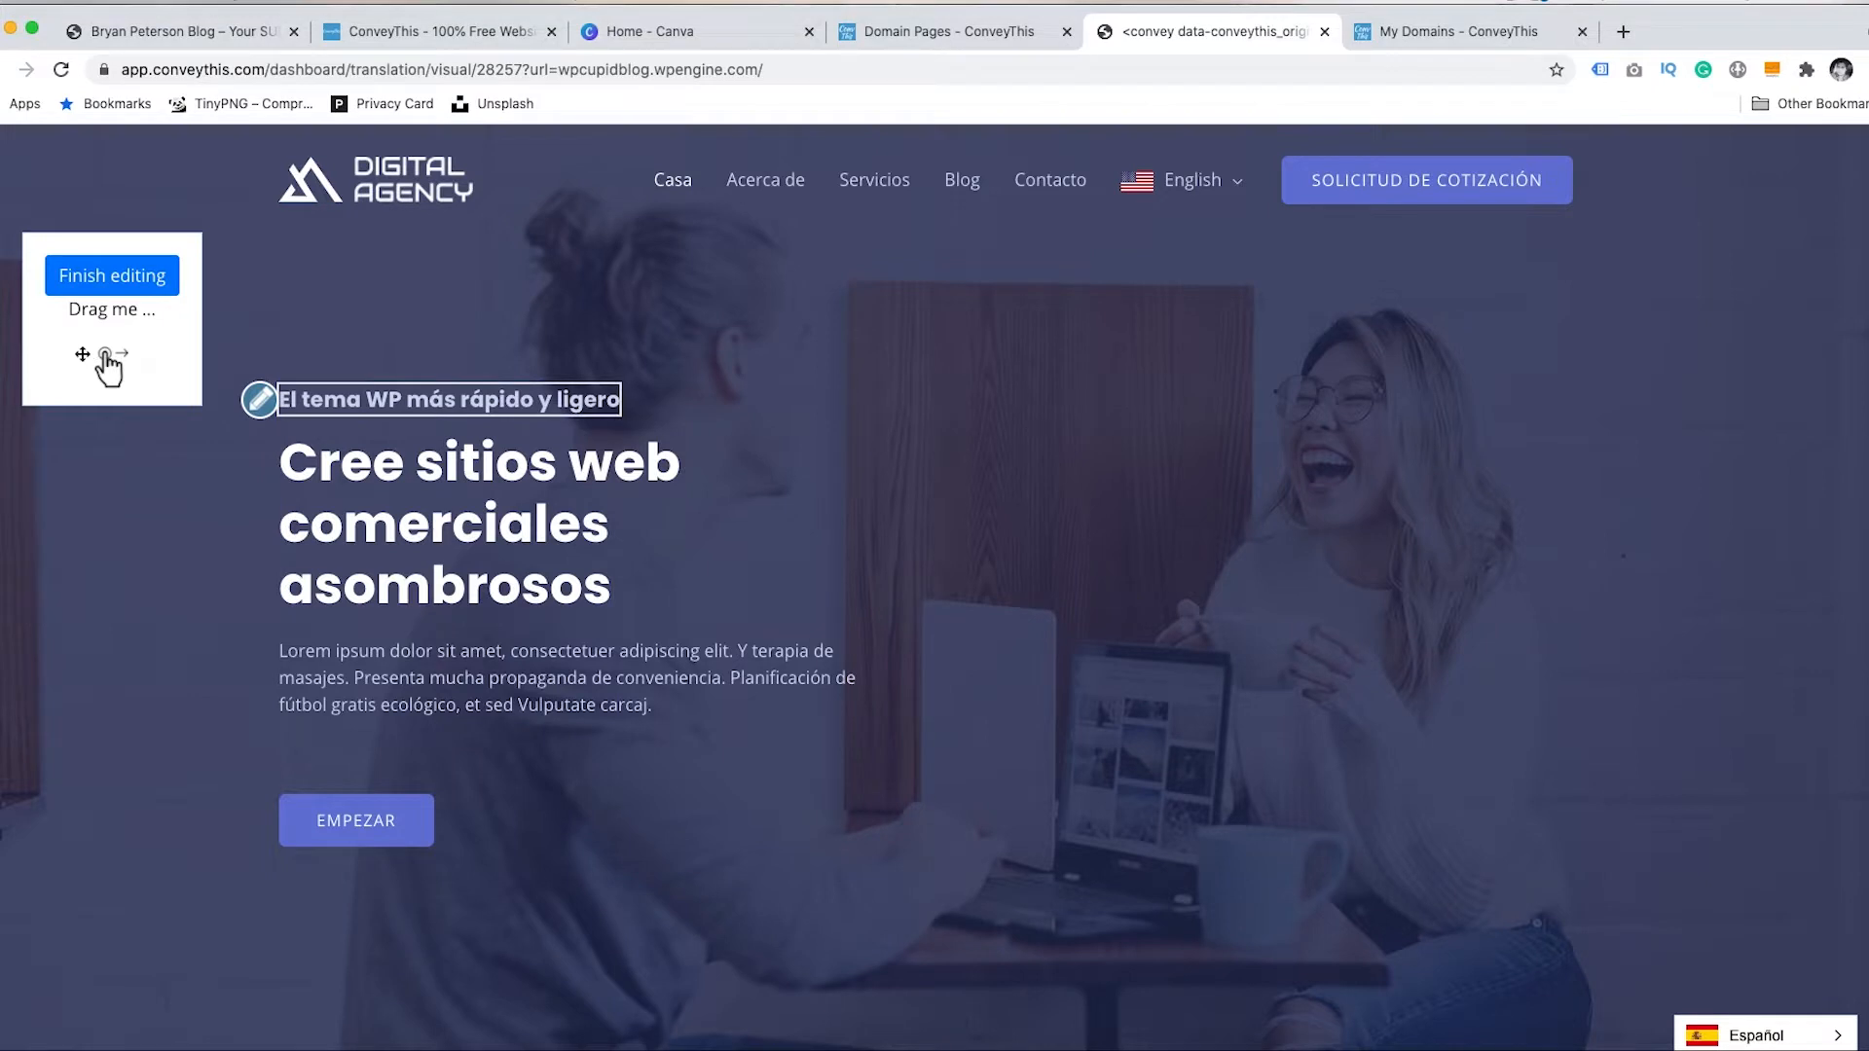
click(259, 399)
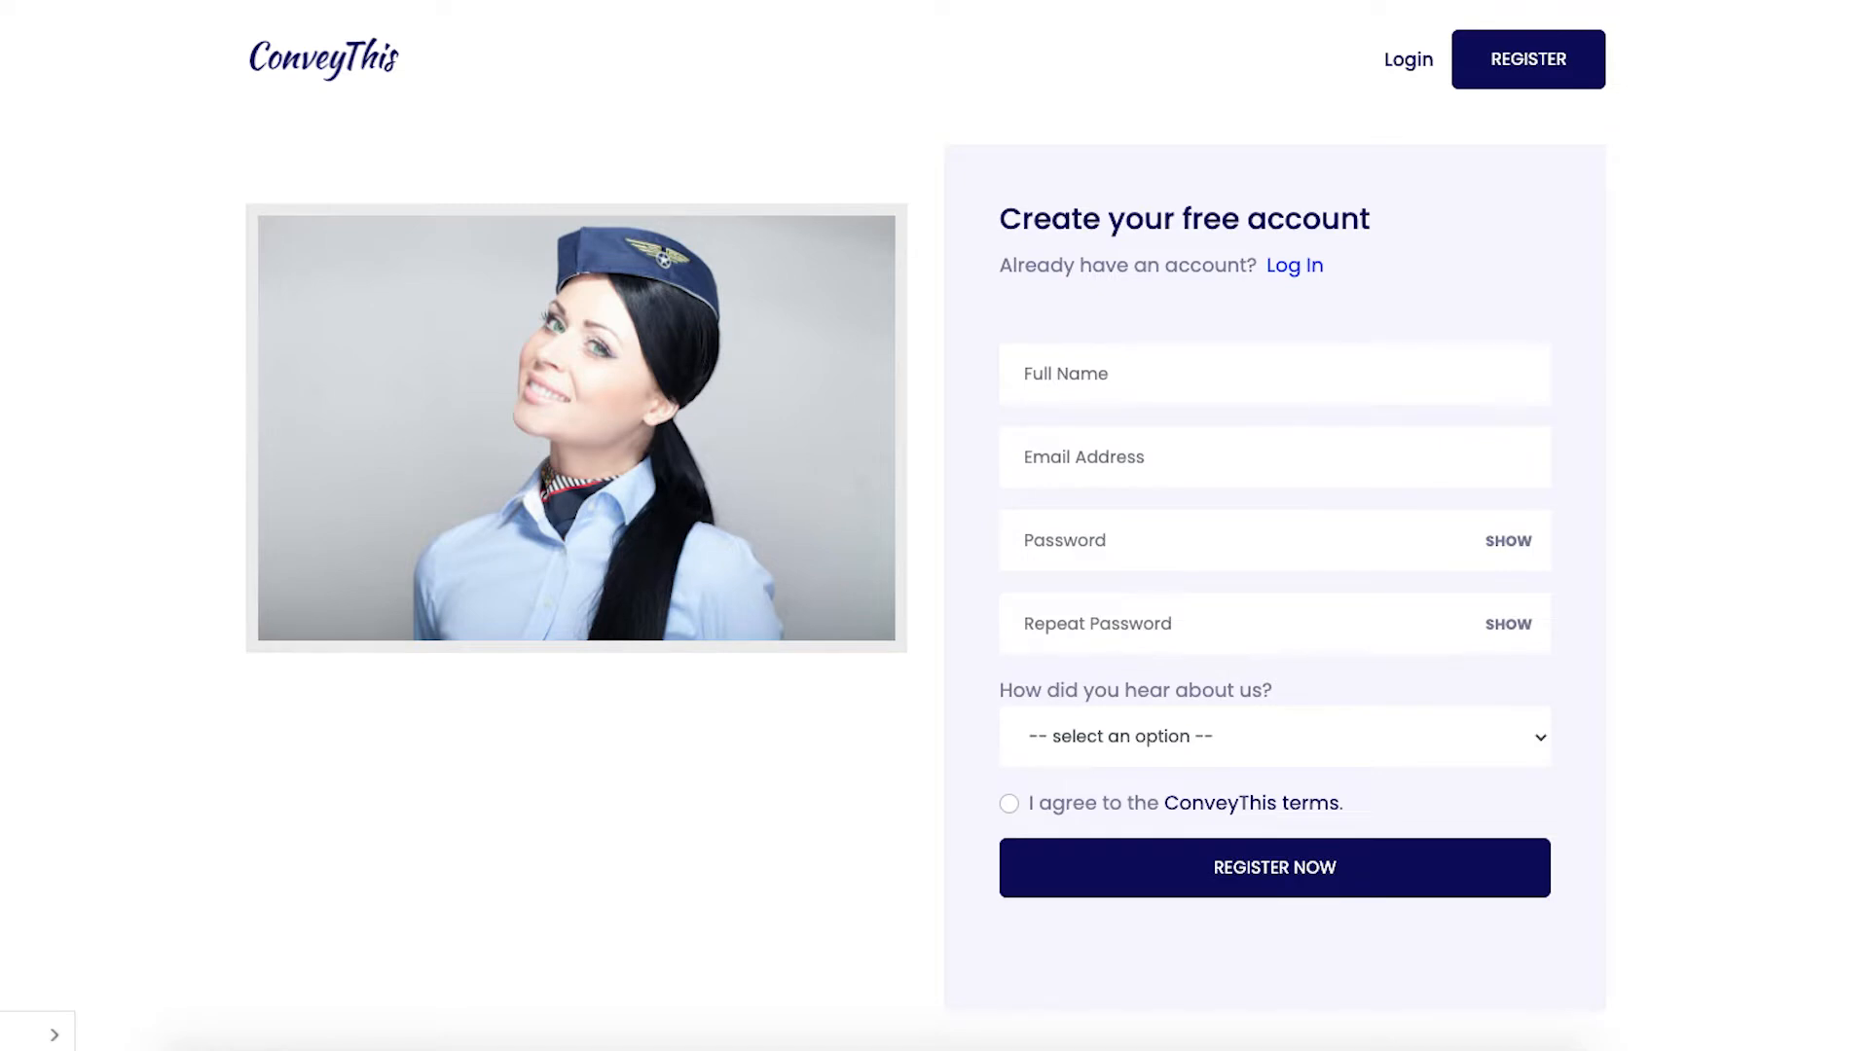
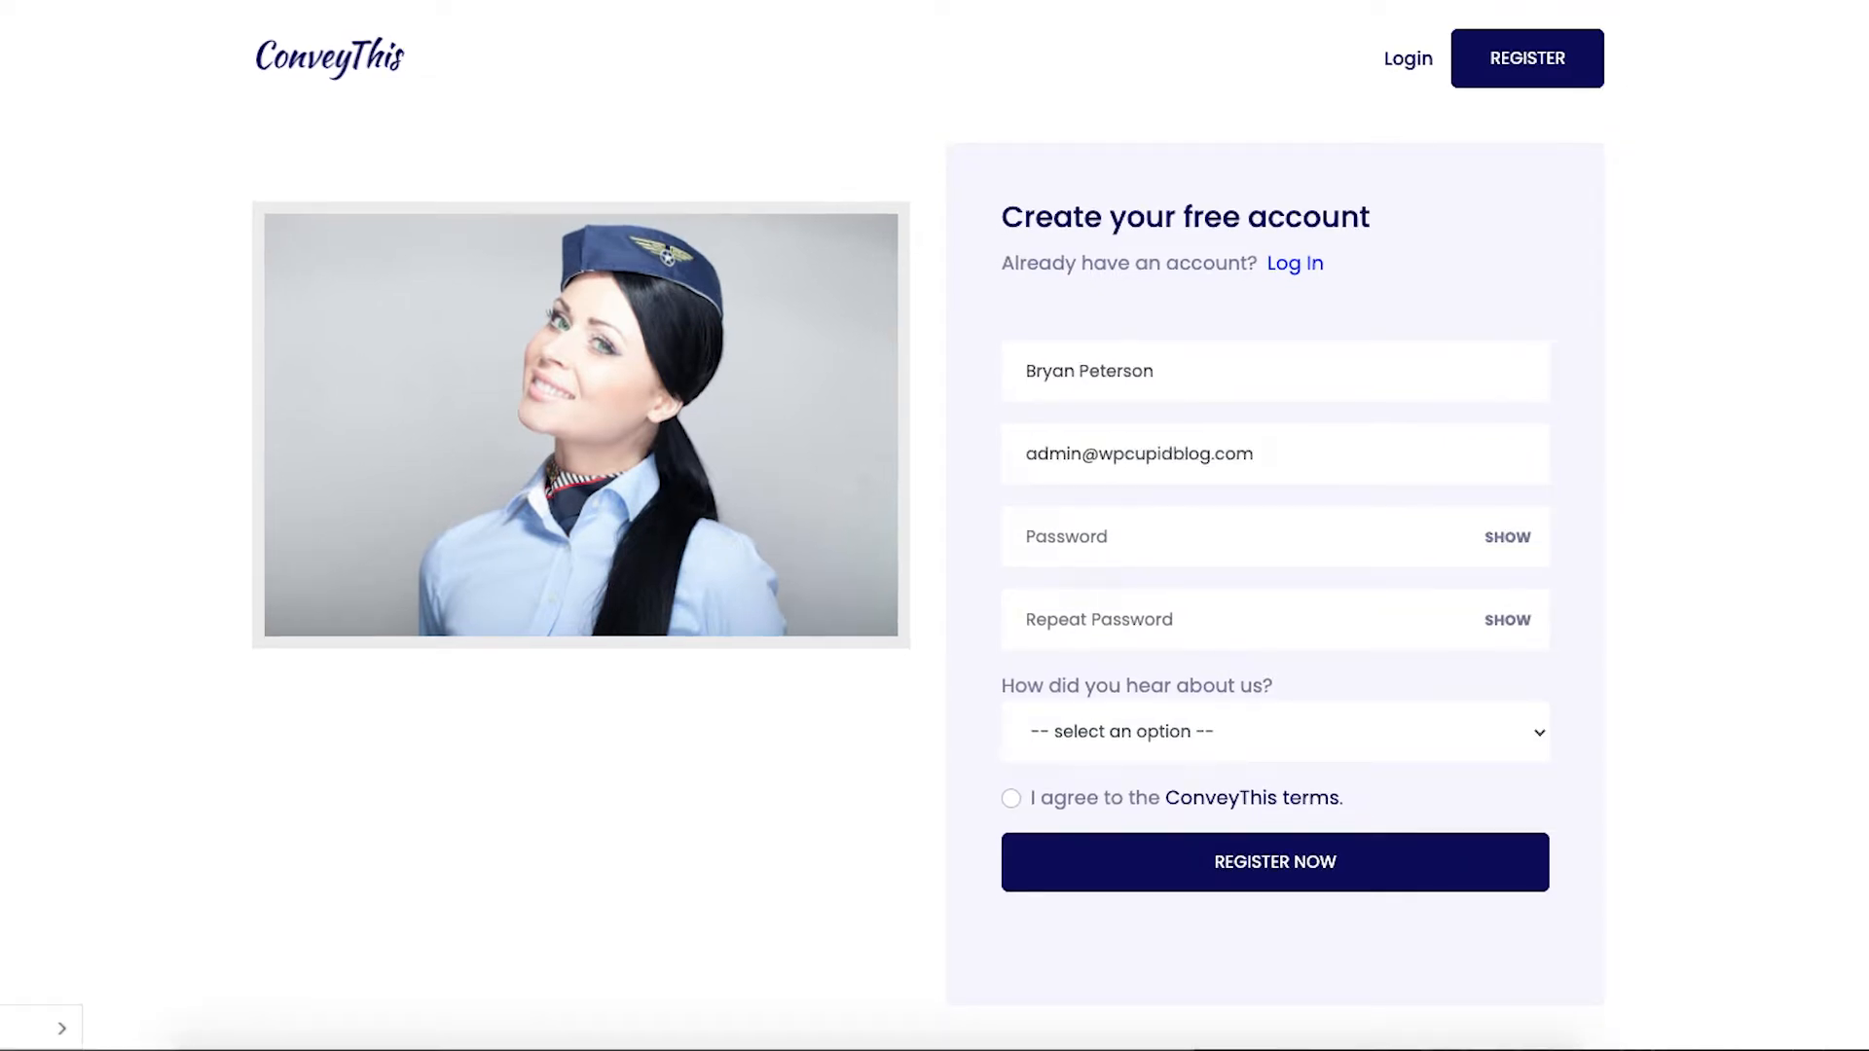
- Enter the full name, e-mail and matching passwords, choose Youtube as referral, and register
text(**********)
key(Tab)
text(**********)
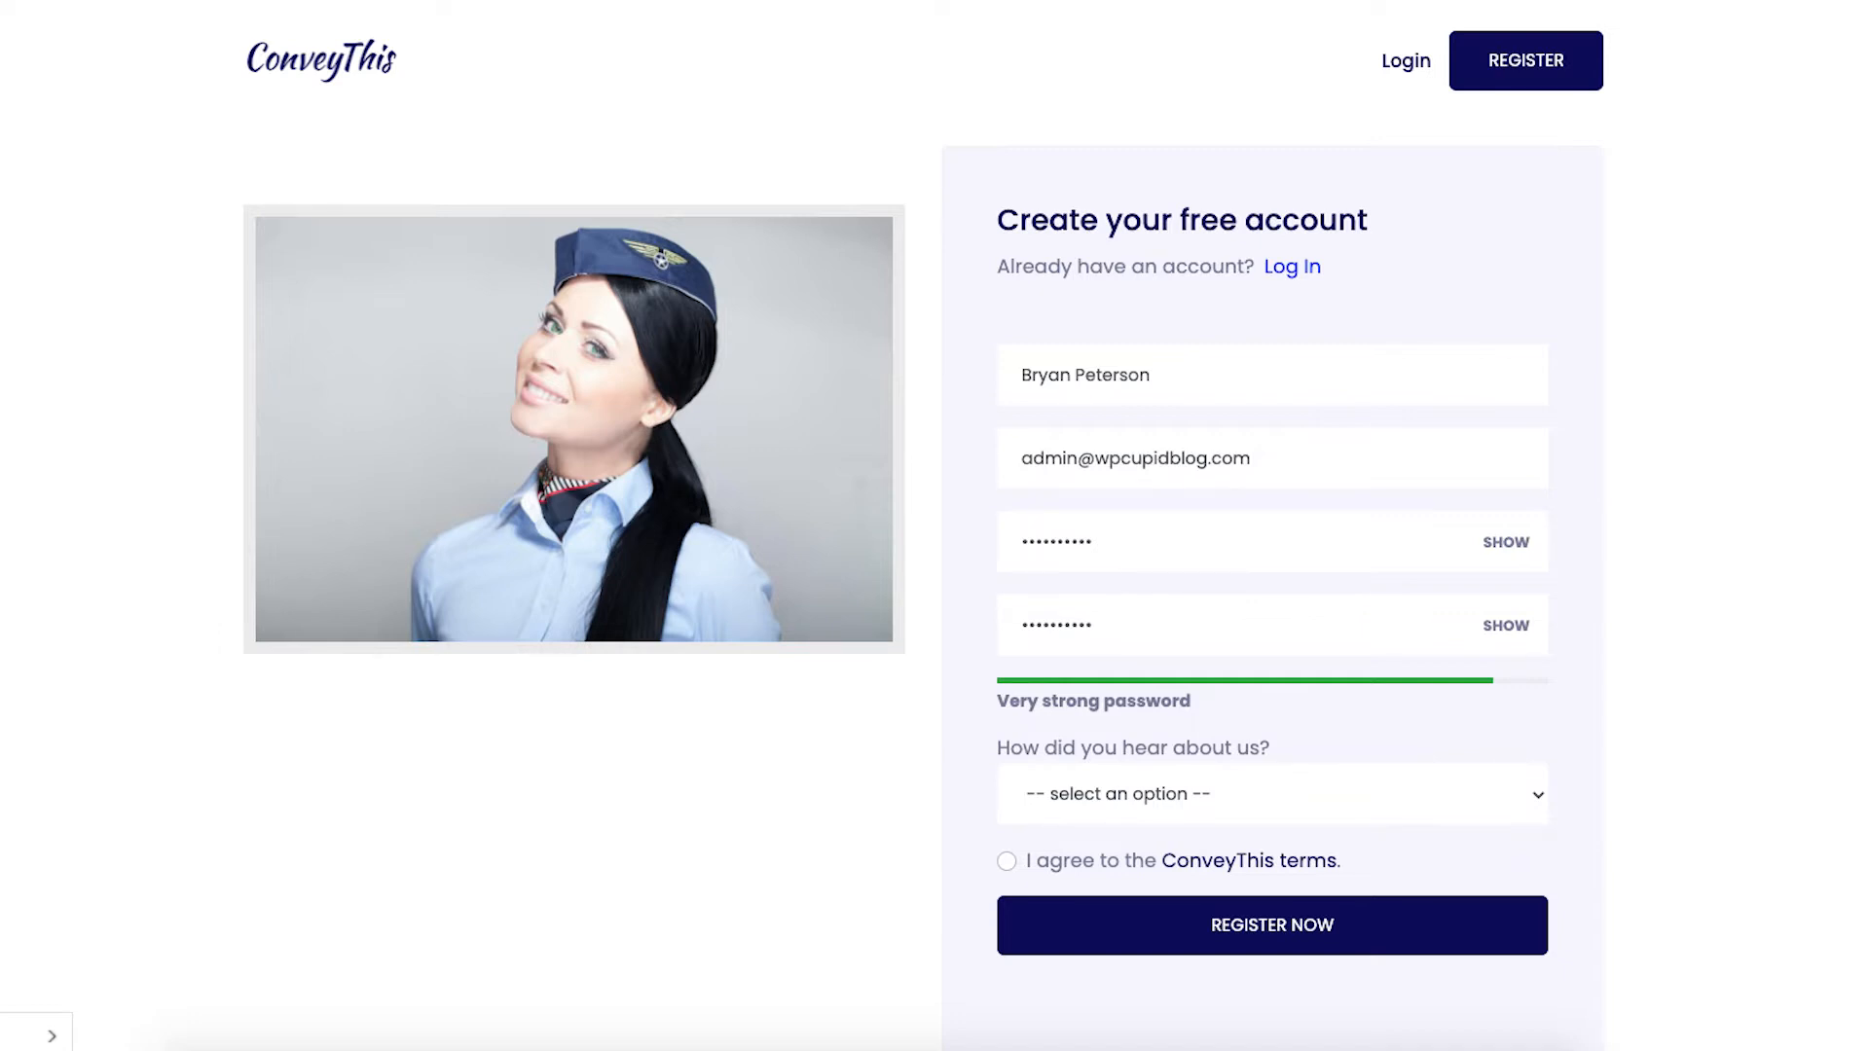
click(1265, 794)
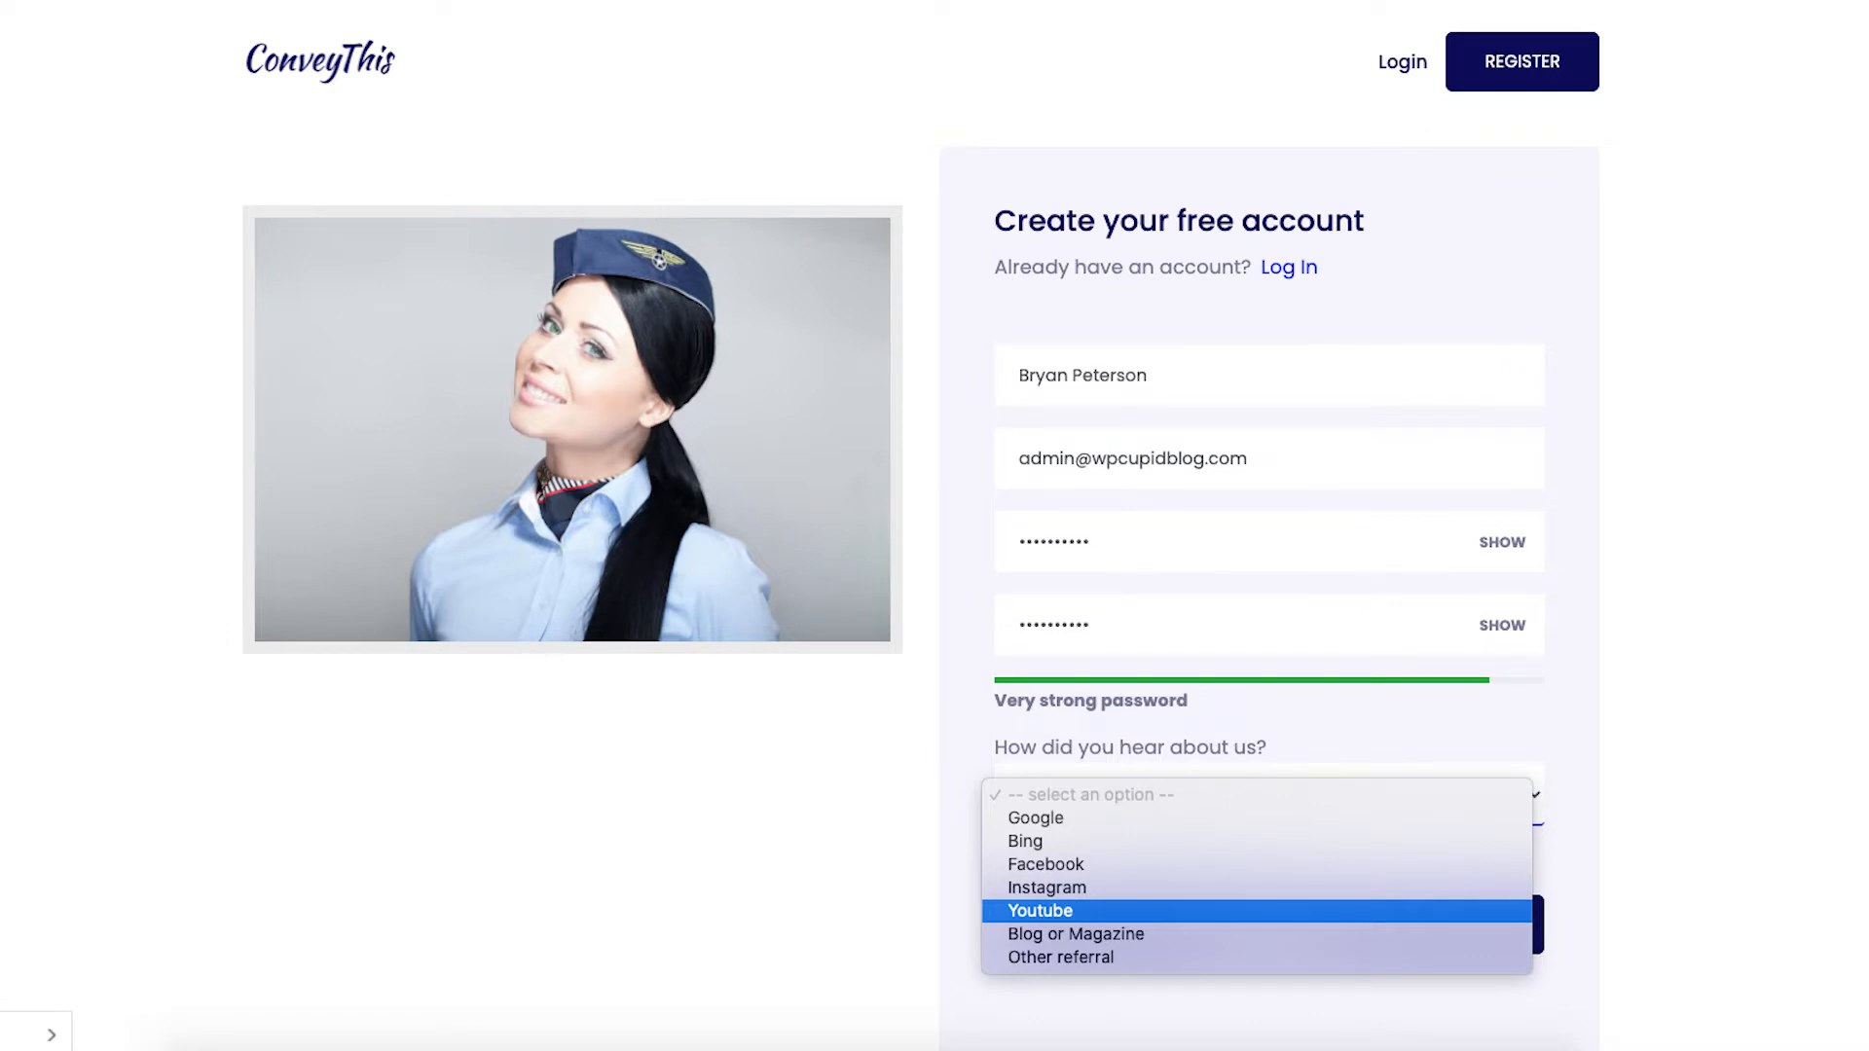
key(Return)
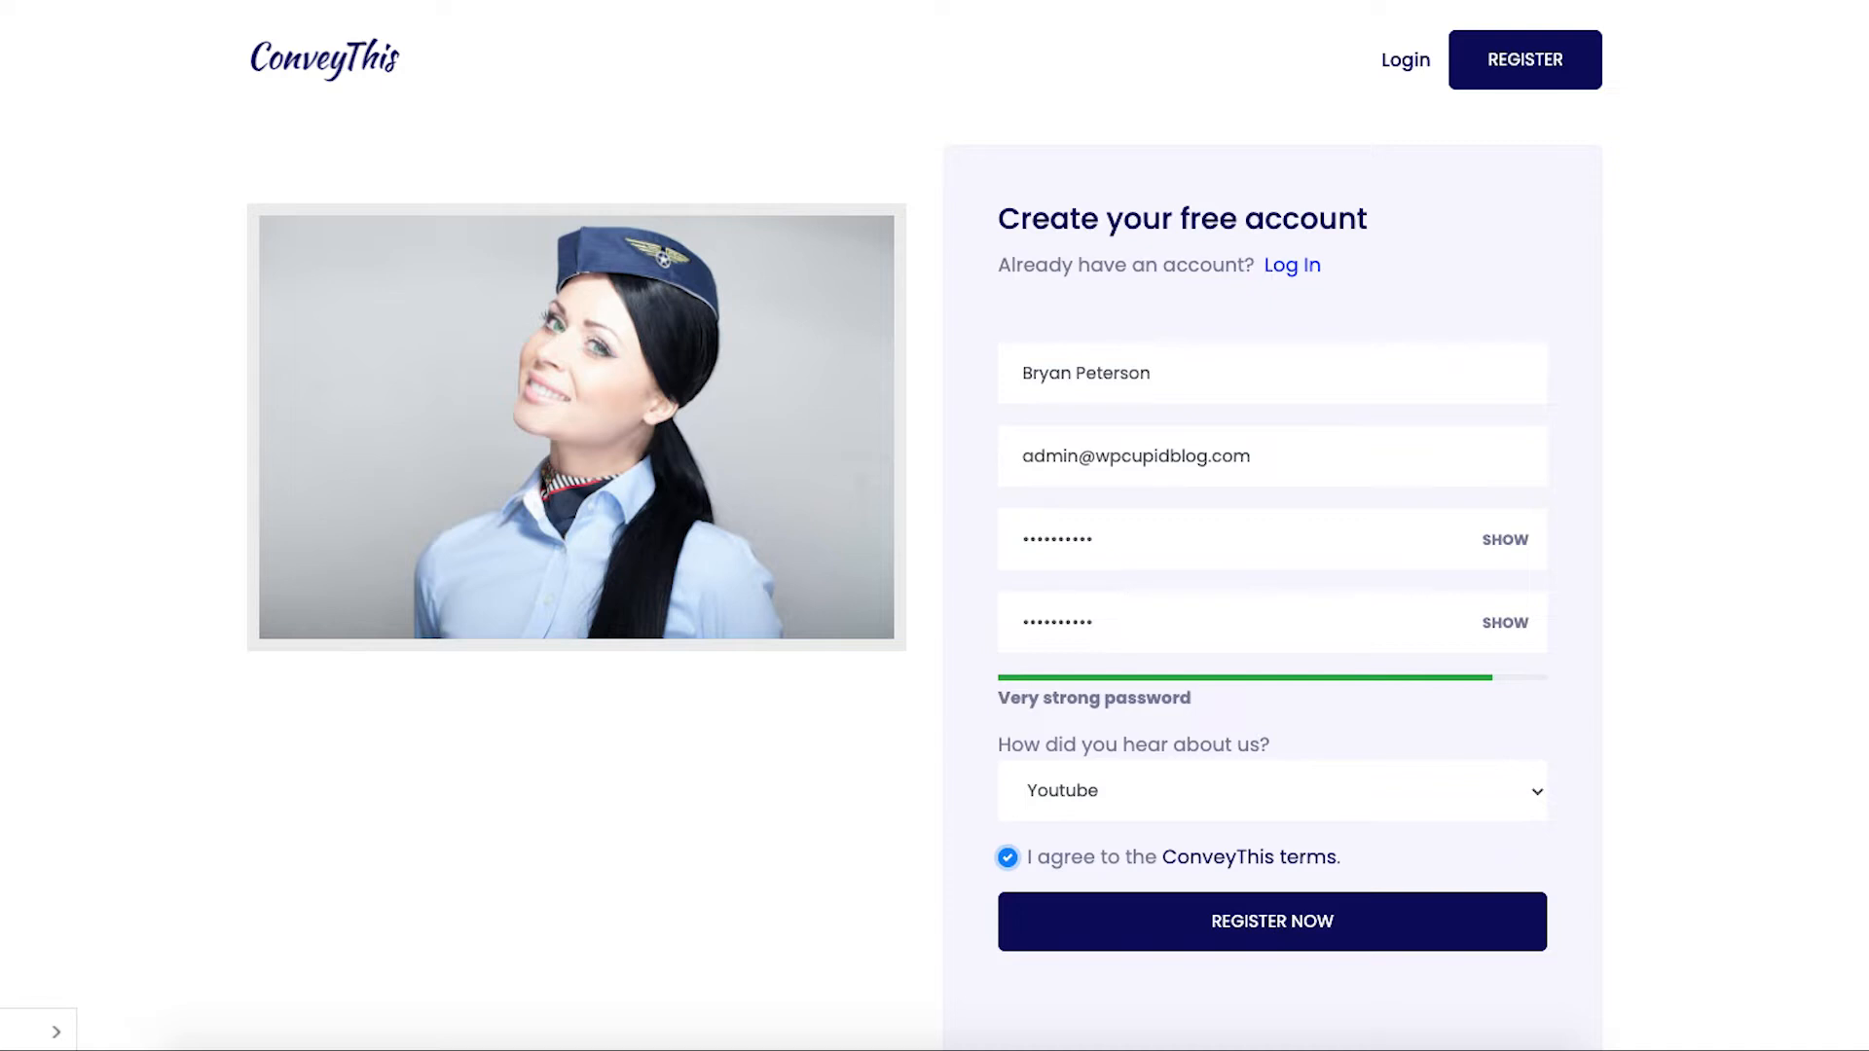
key(Return)
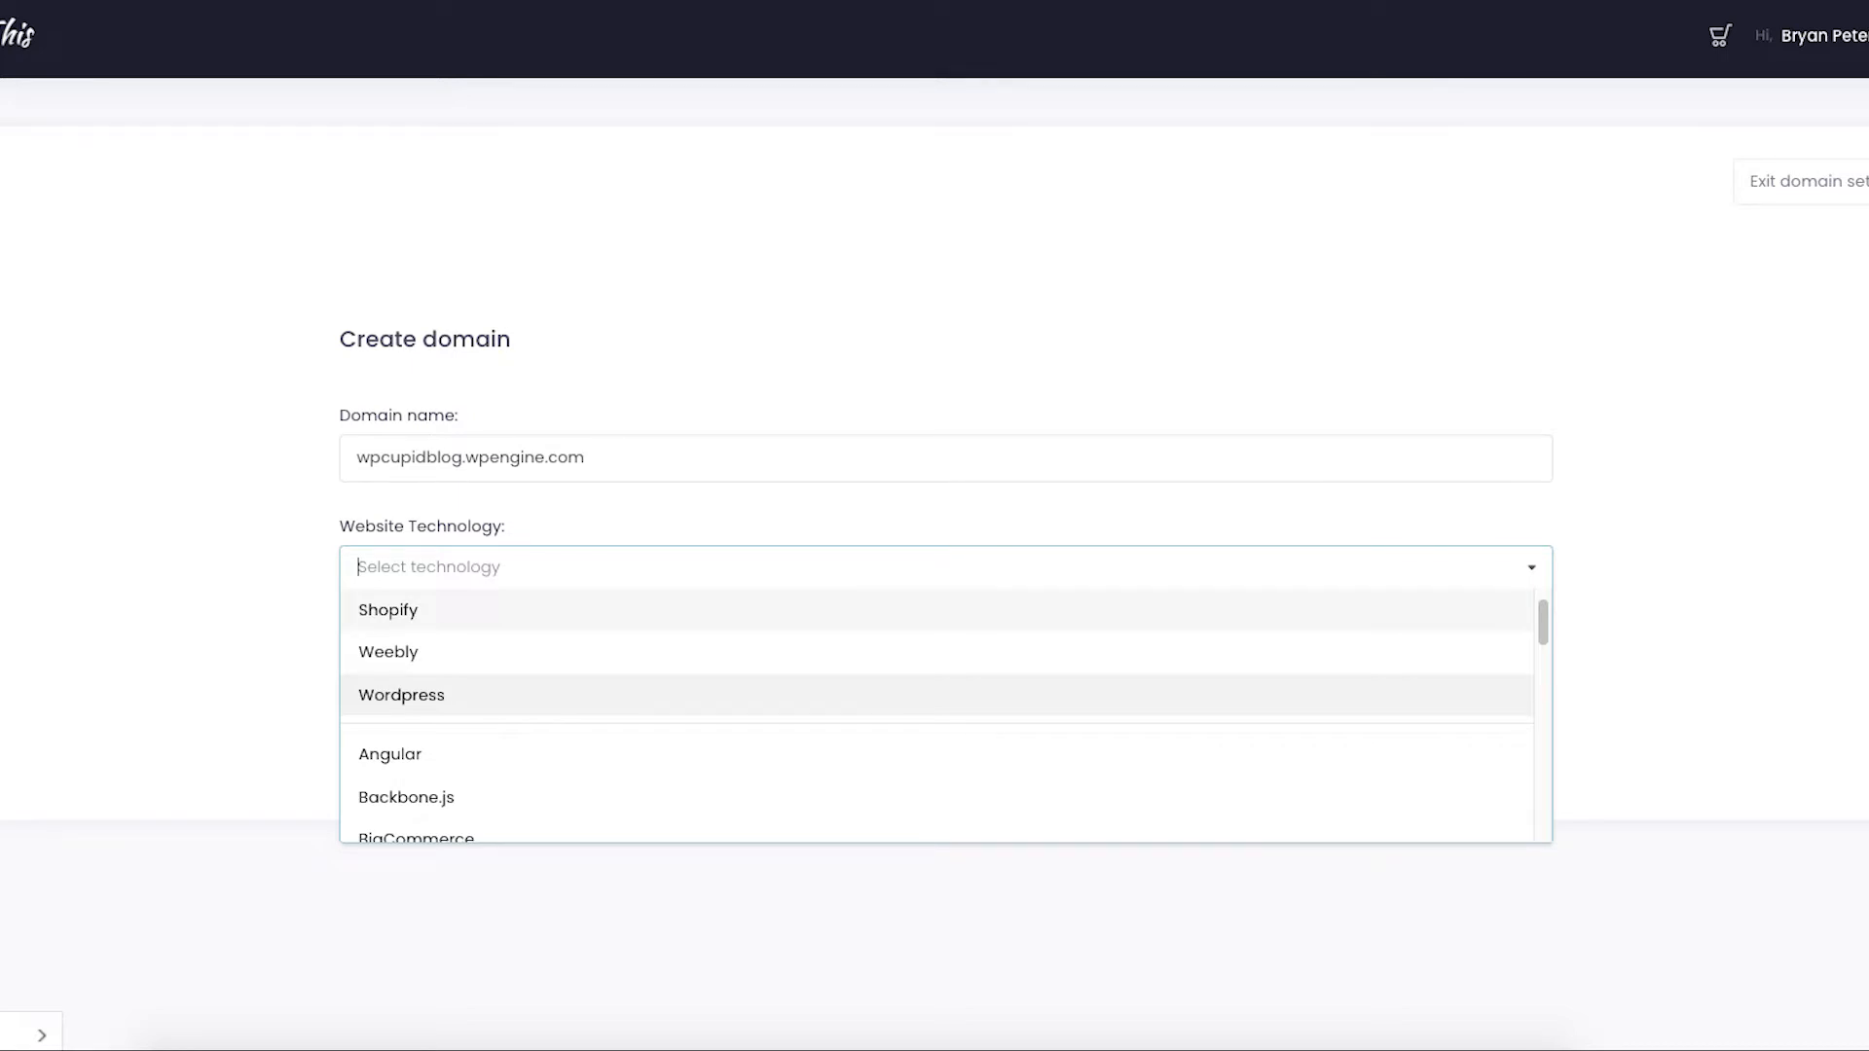
- Choose Wordpress as the website technology for wpcupidblog.wpengine.com
click(401, 695)
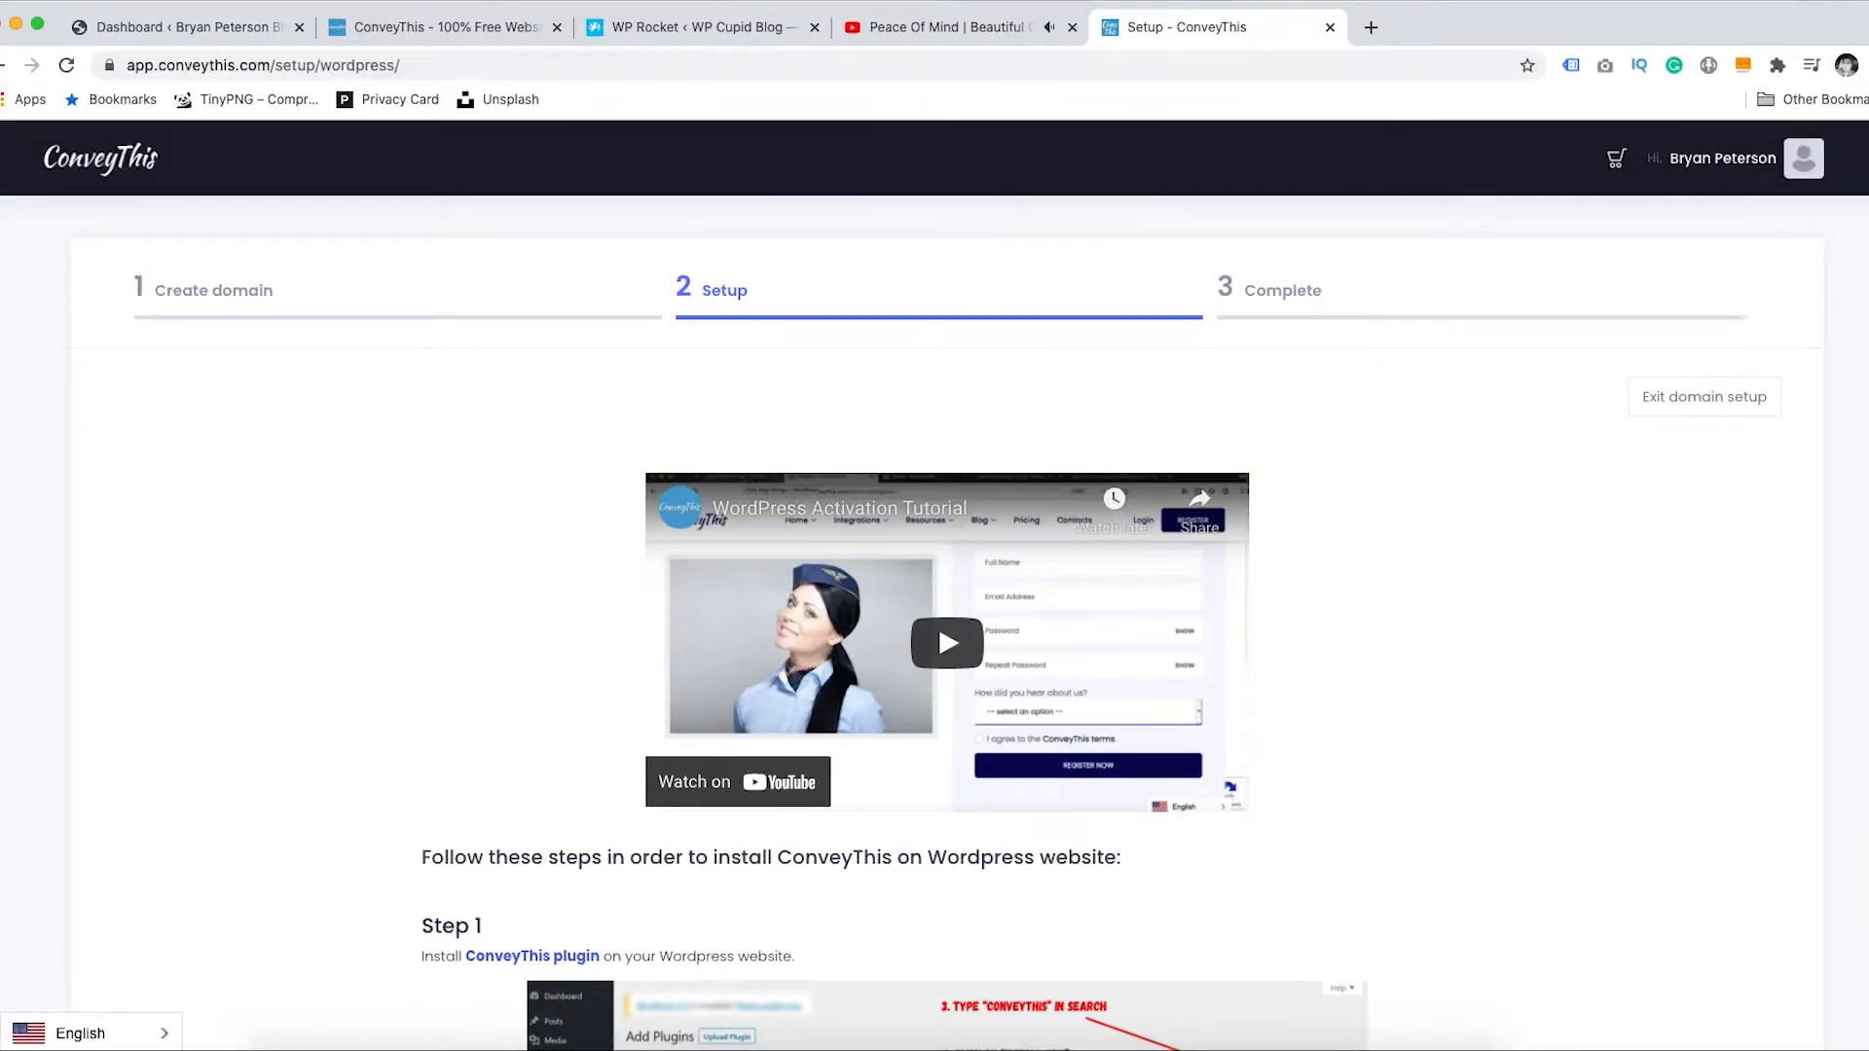
- Scroll down to Step 4 and copy the ConveyThis API key
scroll(947, 623, down, 5)
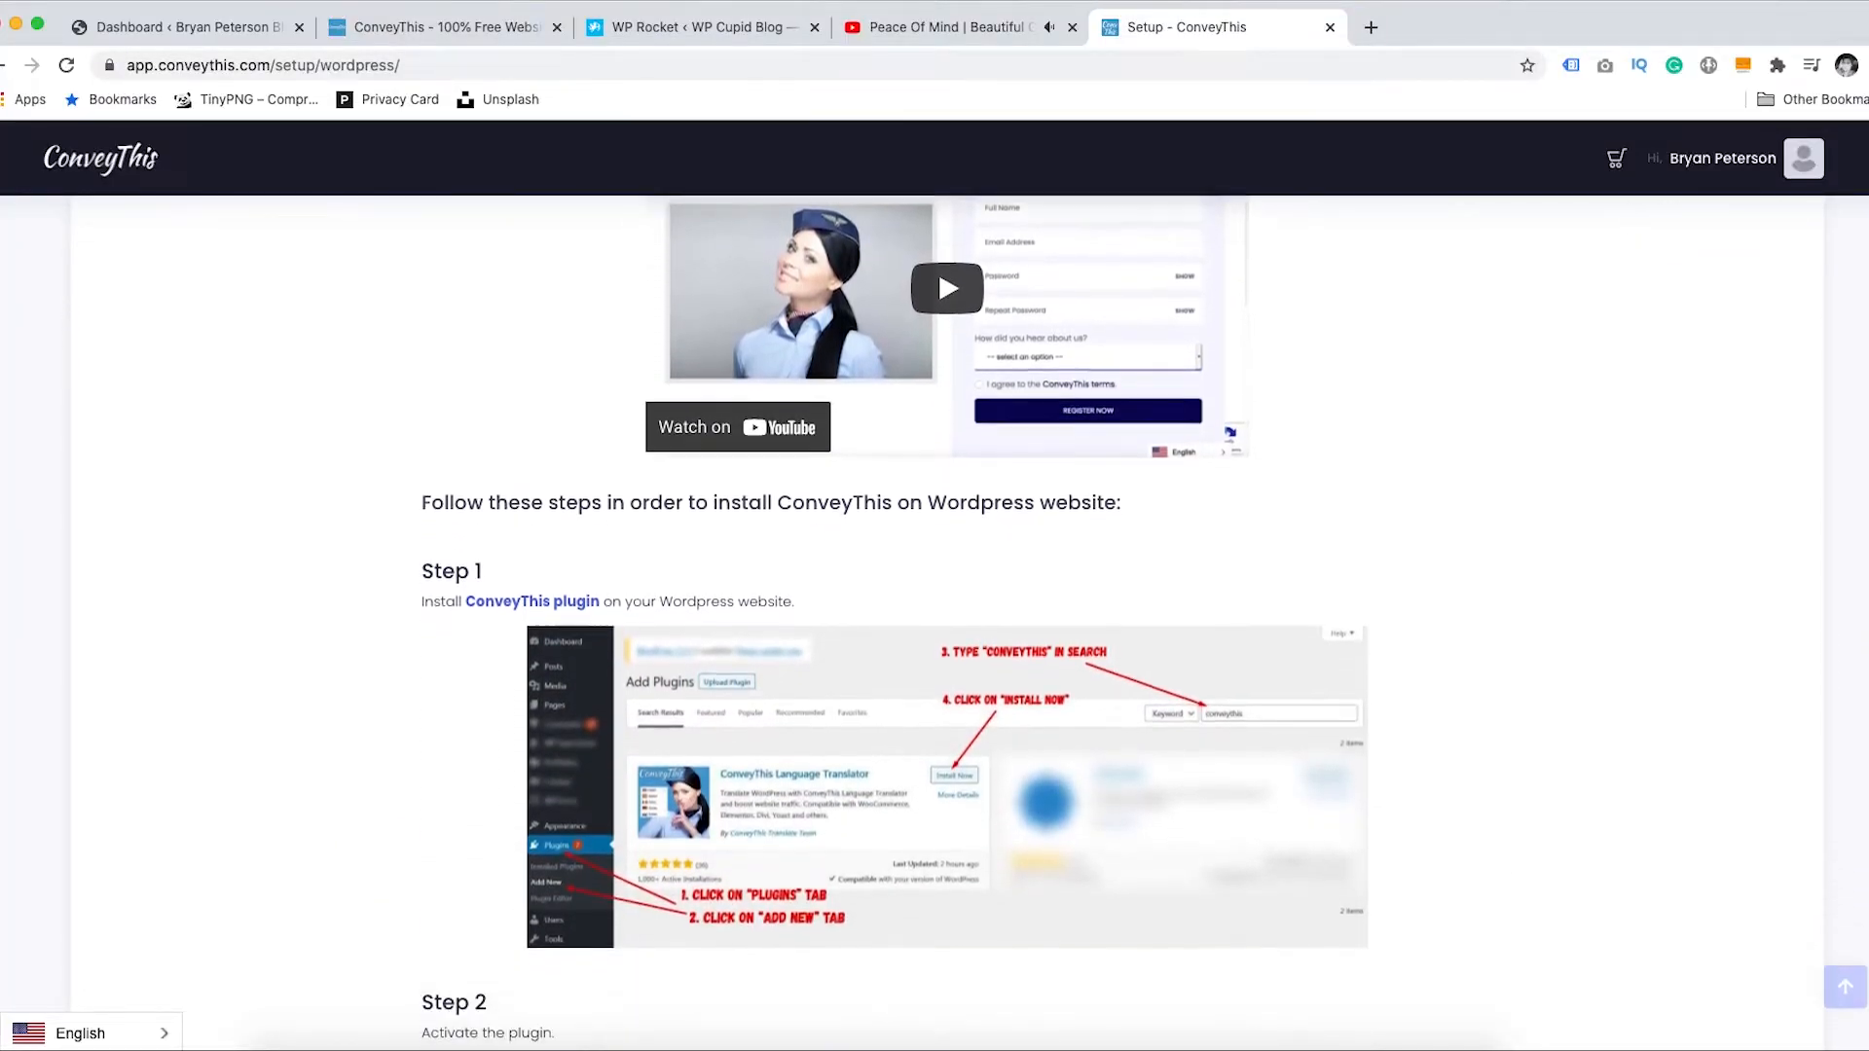
scroll(1815, 522, down, 10)
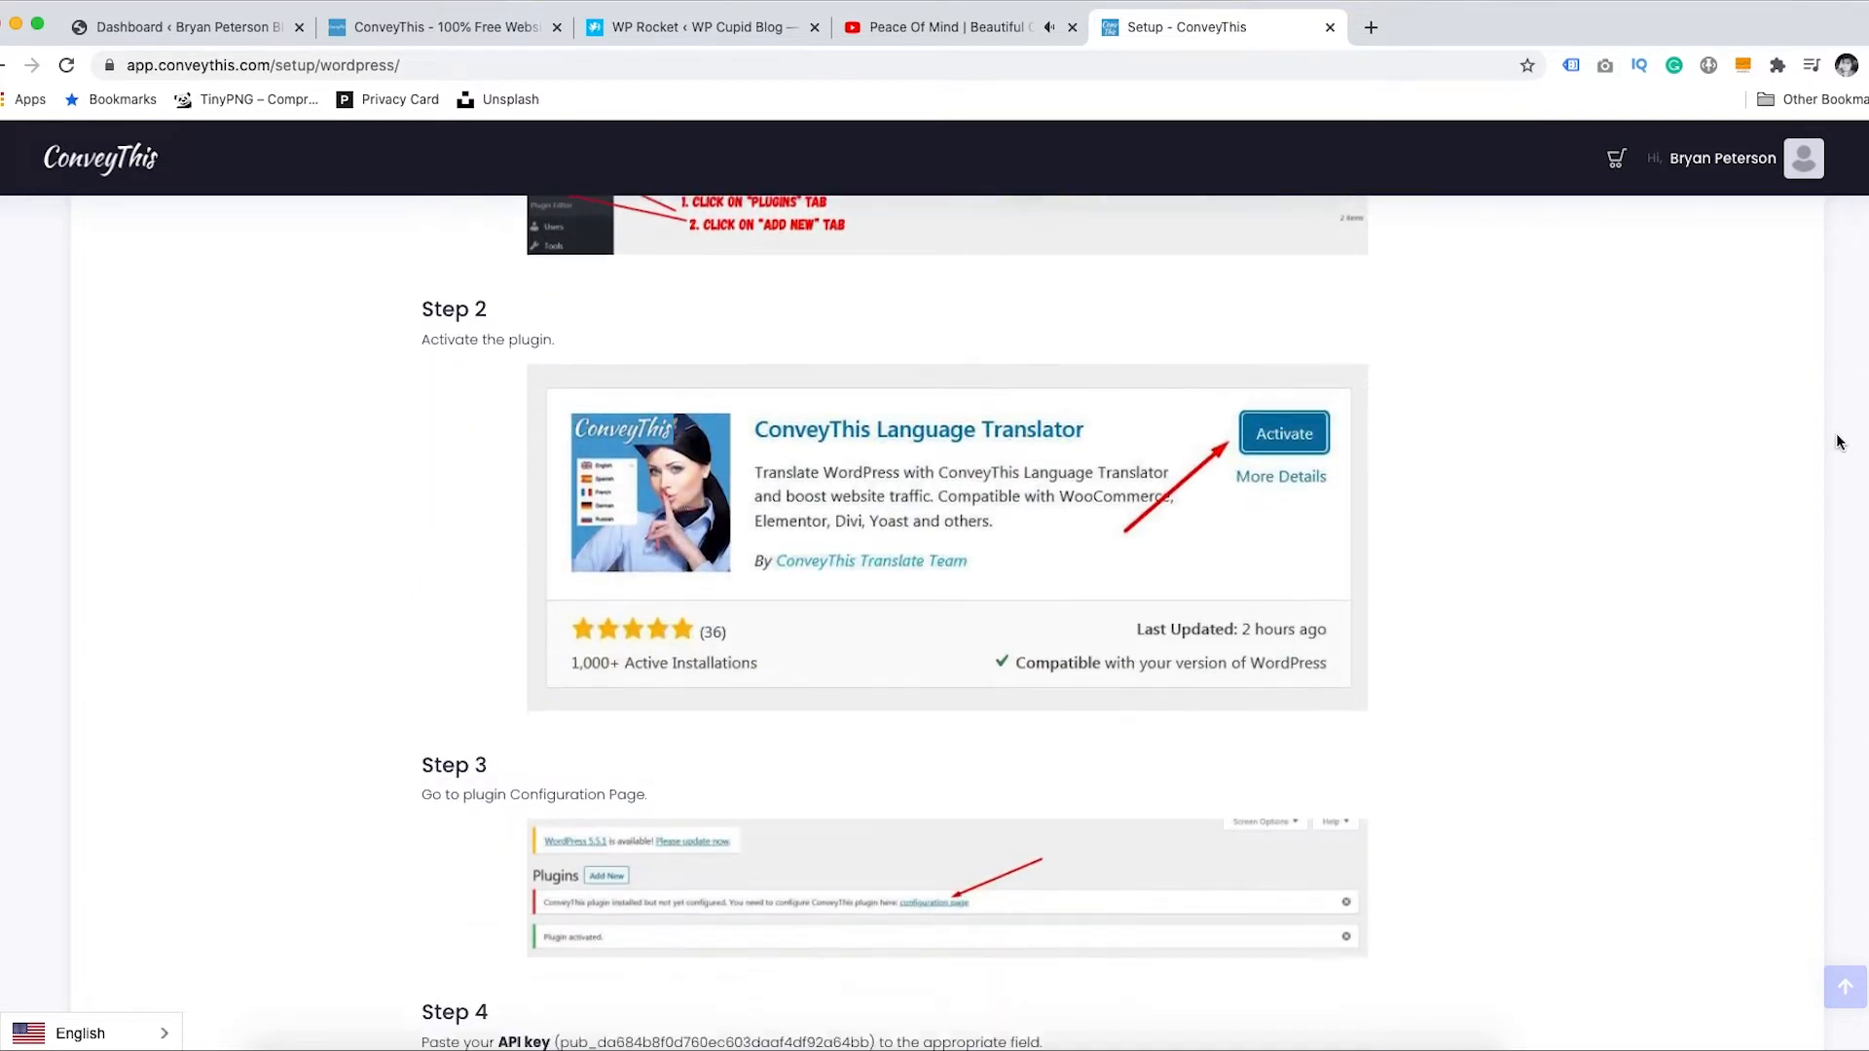
scroll(1815, 523, down, 5)
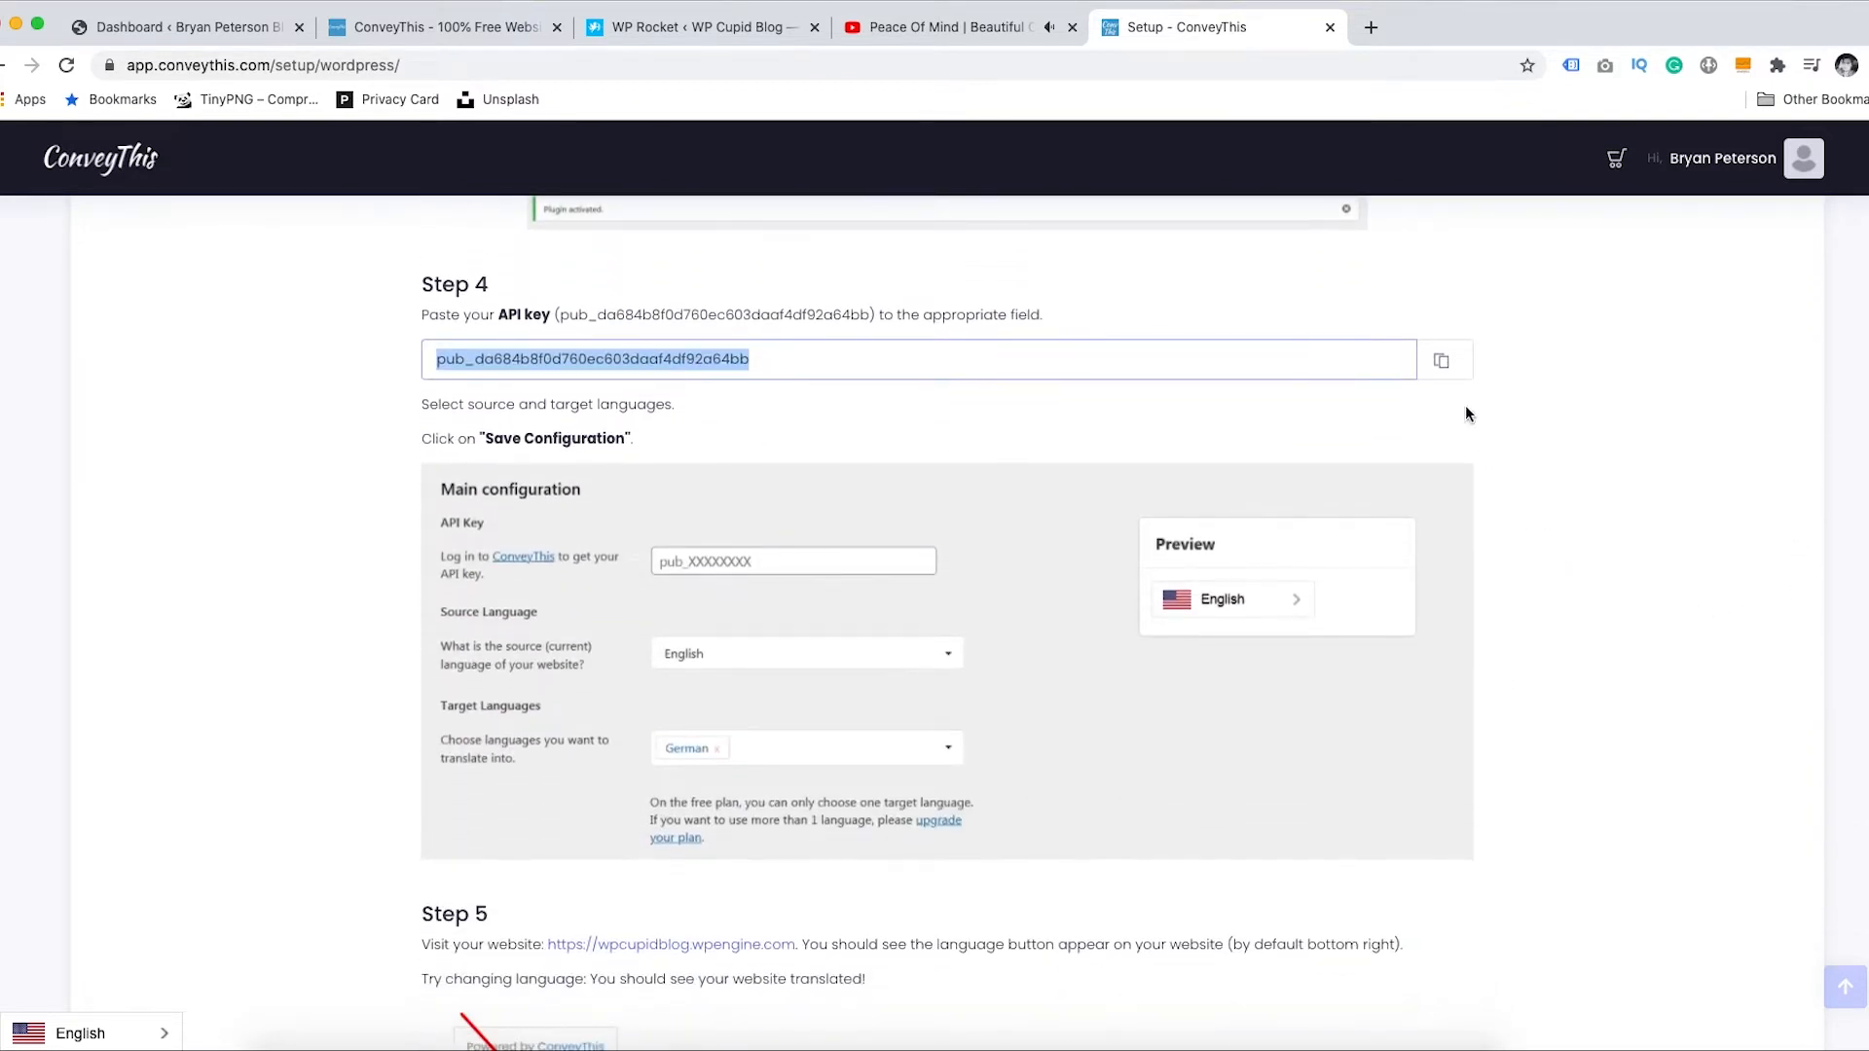
click(1442, 361)
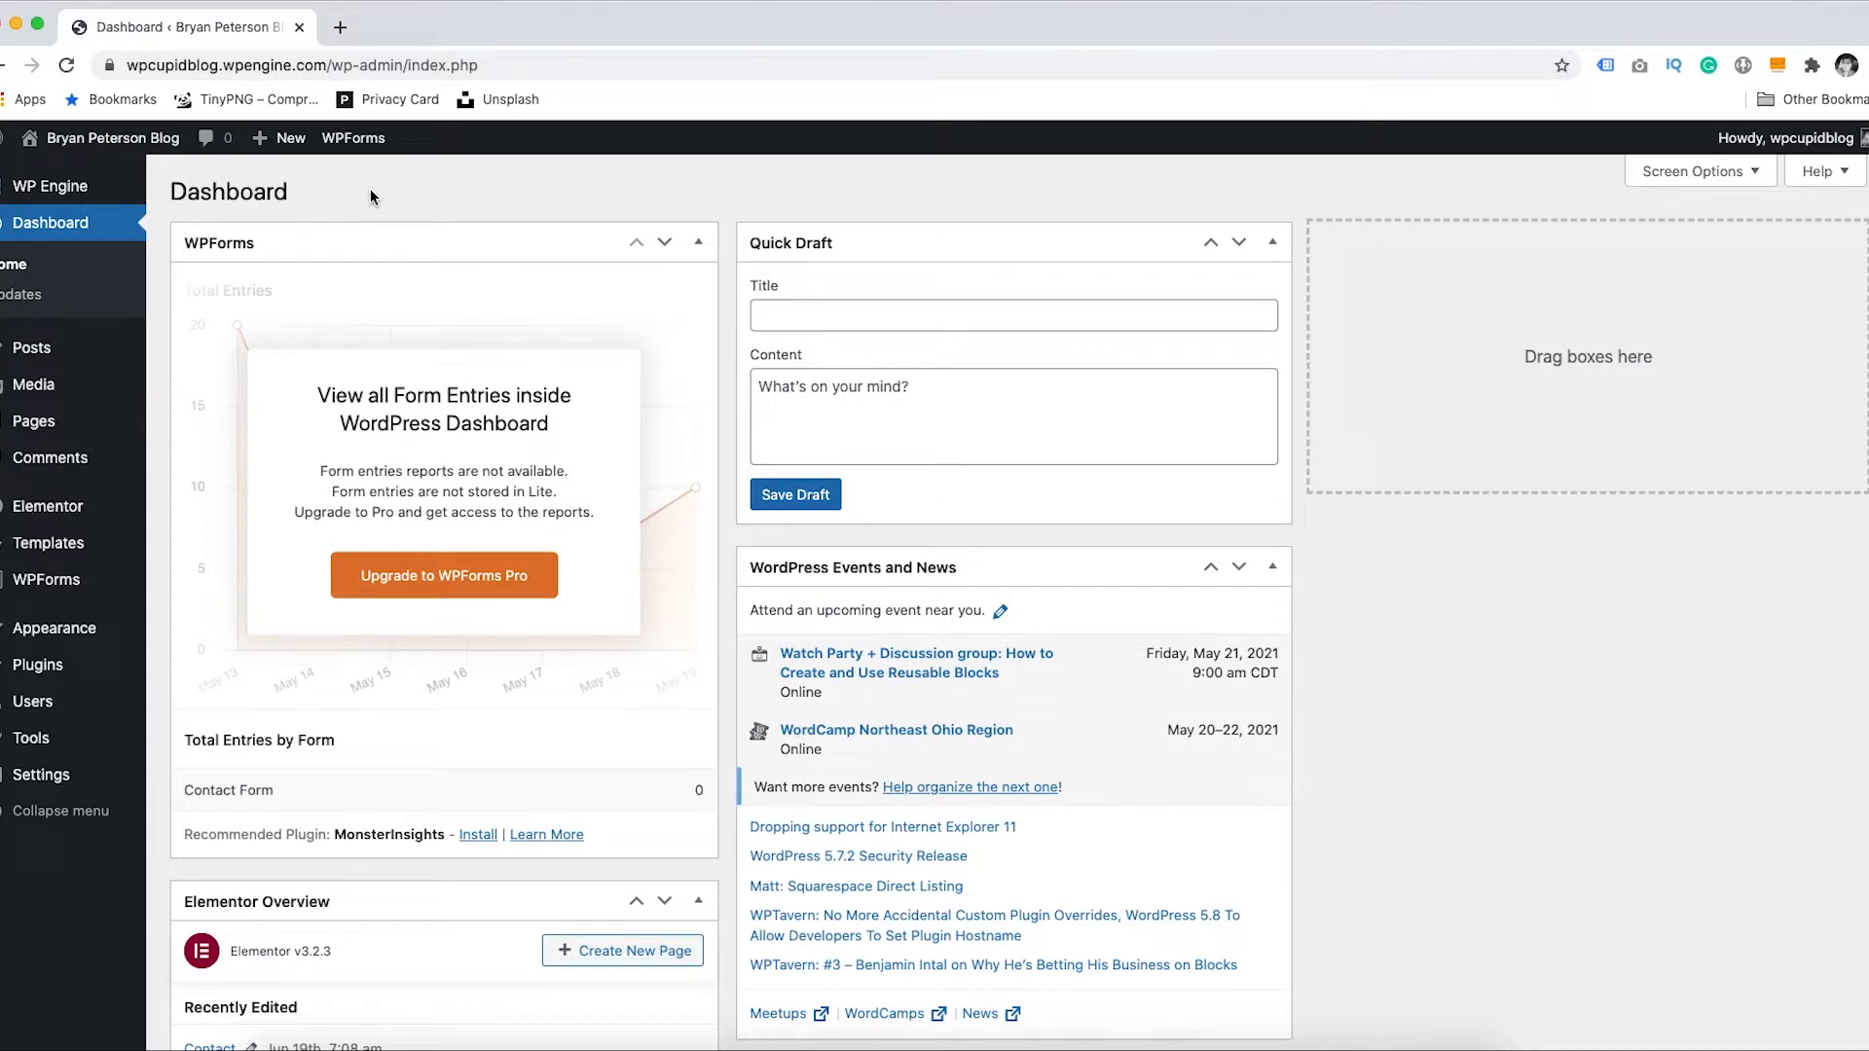
- Search the plugin directory for 'conveythis', then install and activate ConveyThis Translate
mouse_move(30, 672)
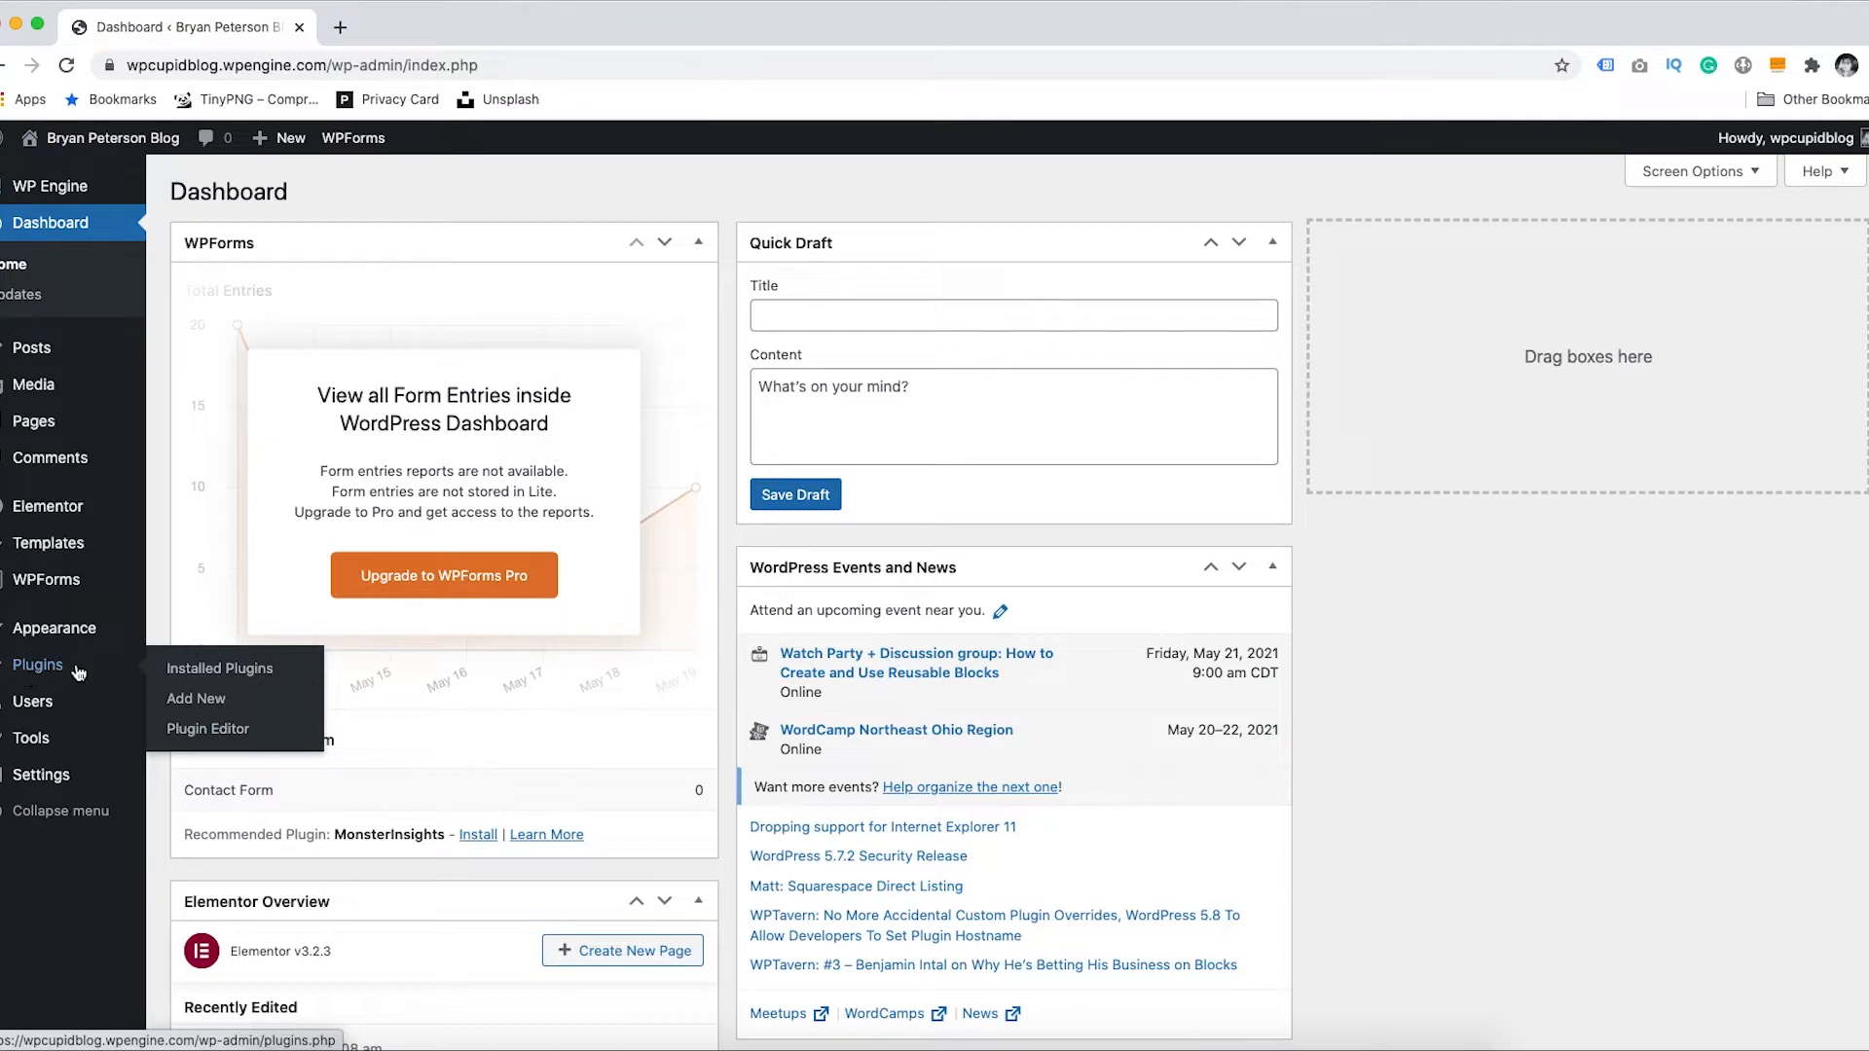
click(200, 701)
click(200, 701)
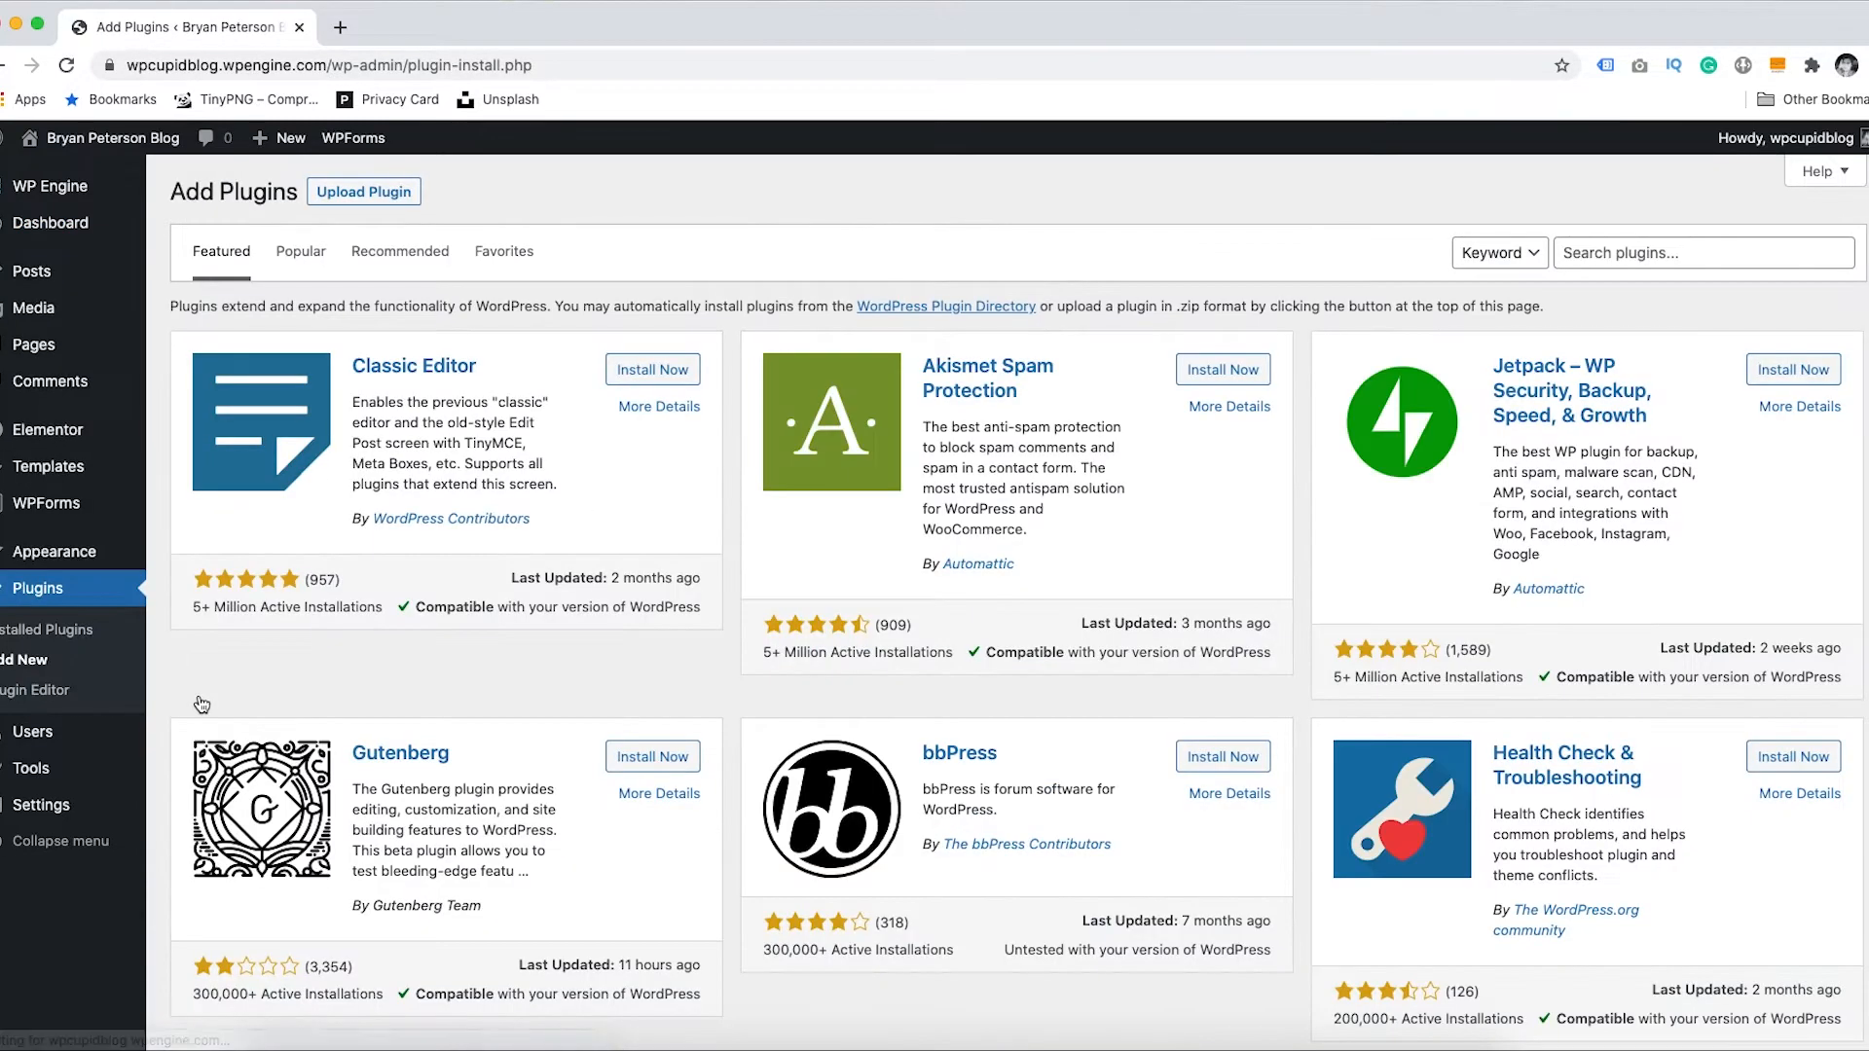
click(1628, 249)
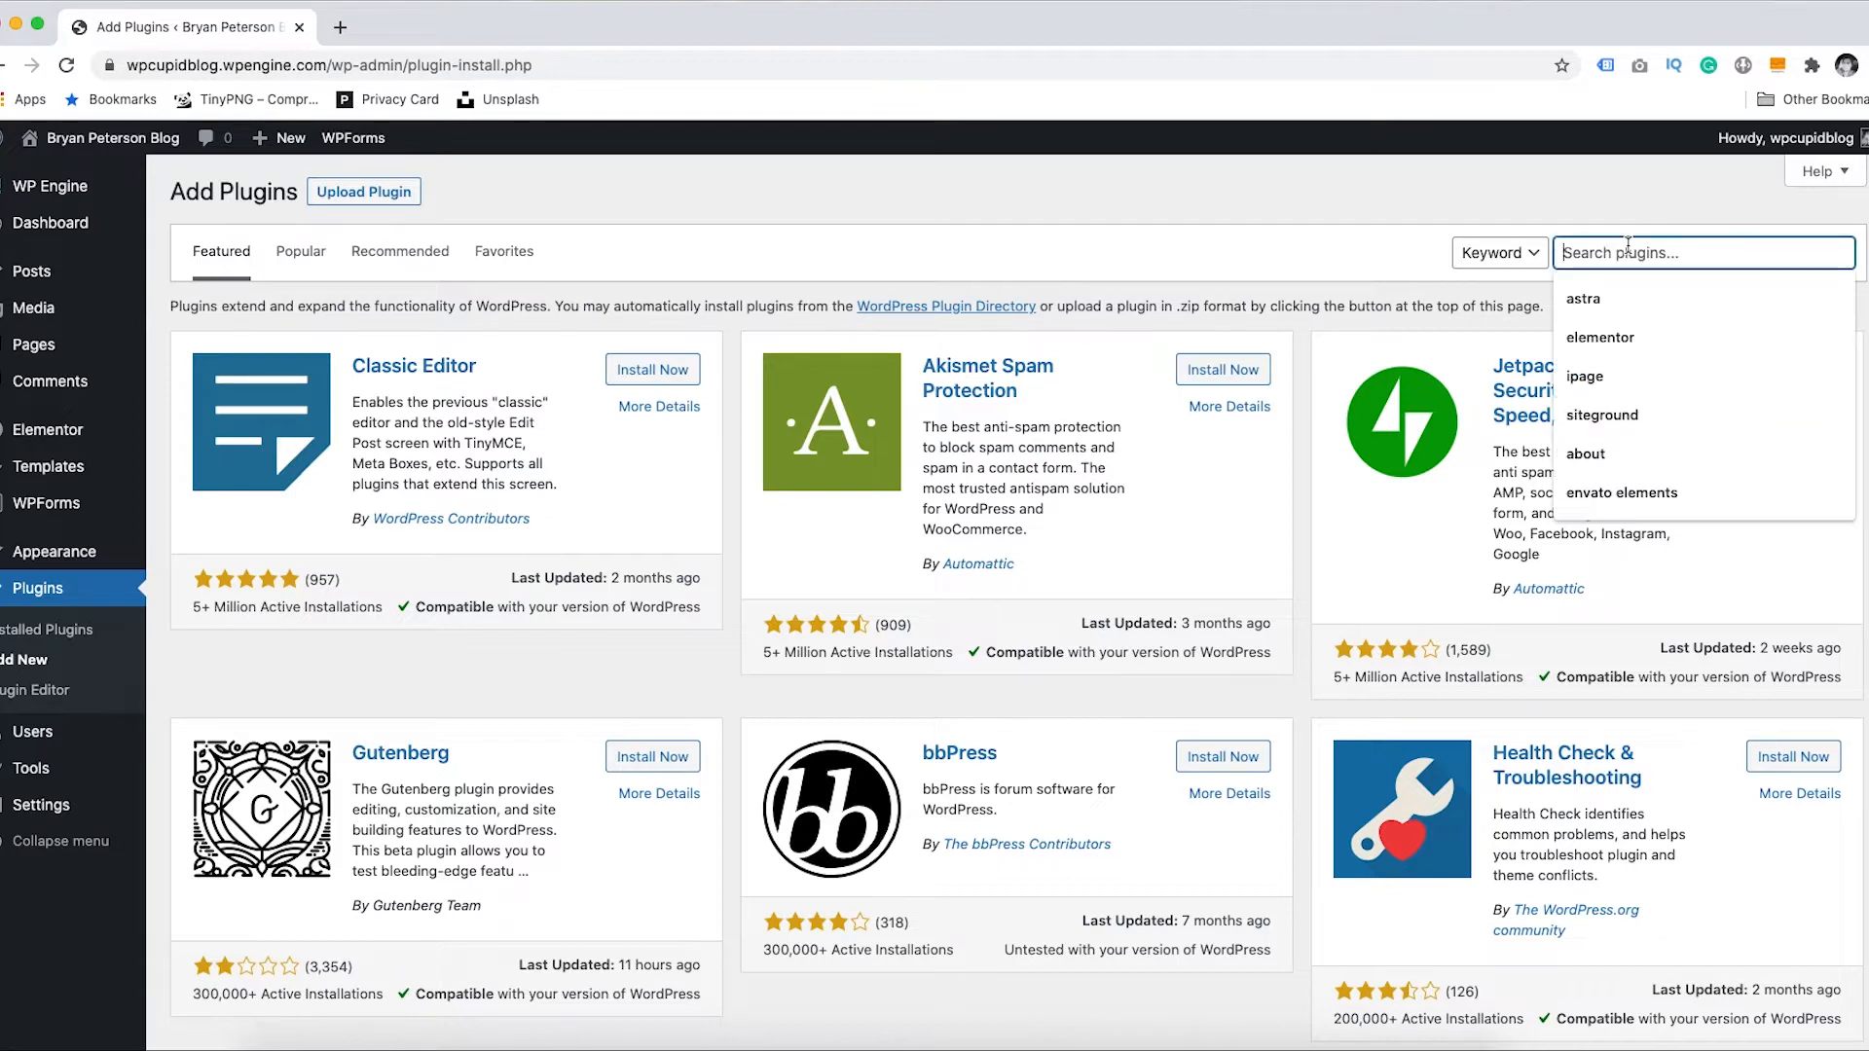
text(conveythis)
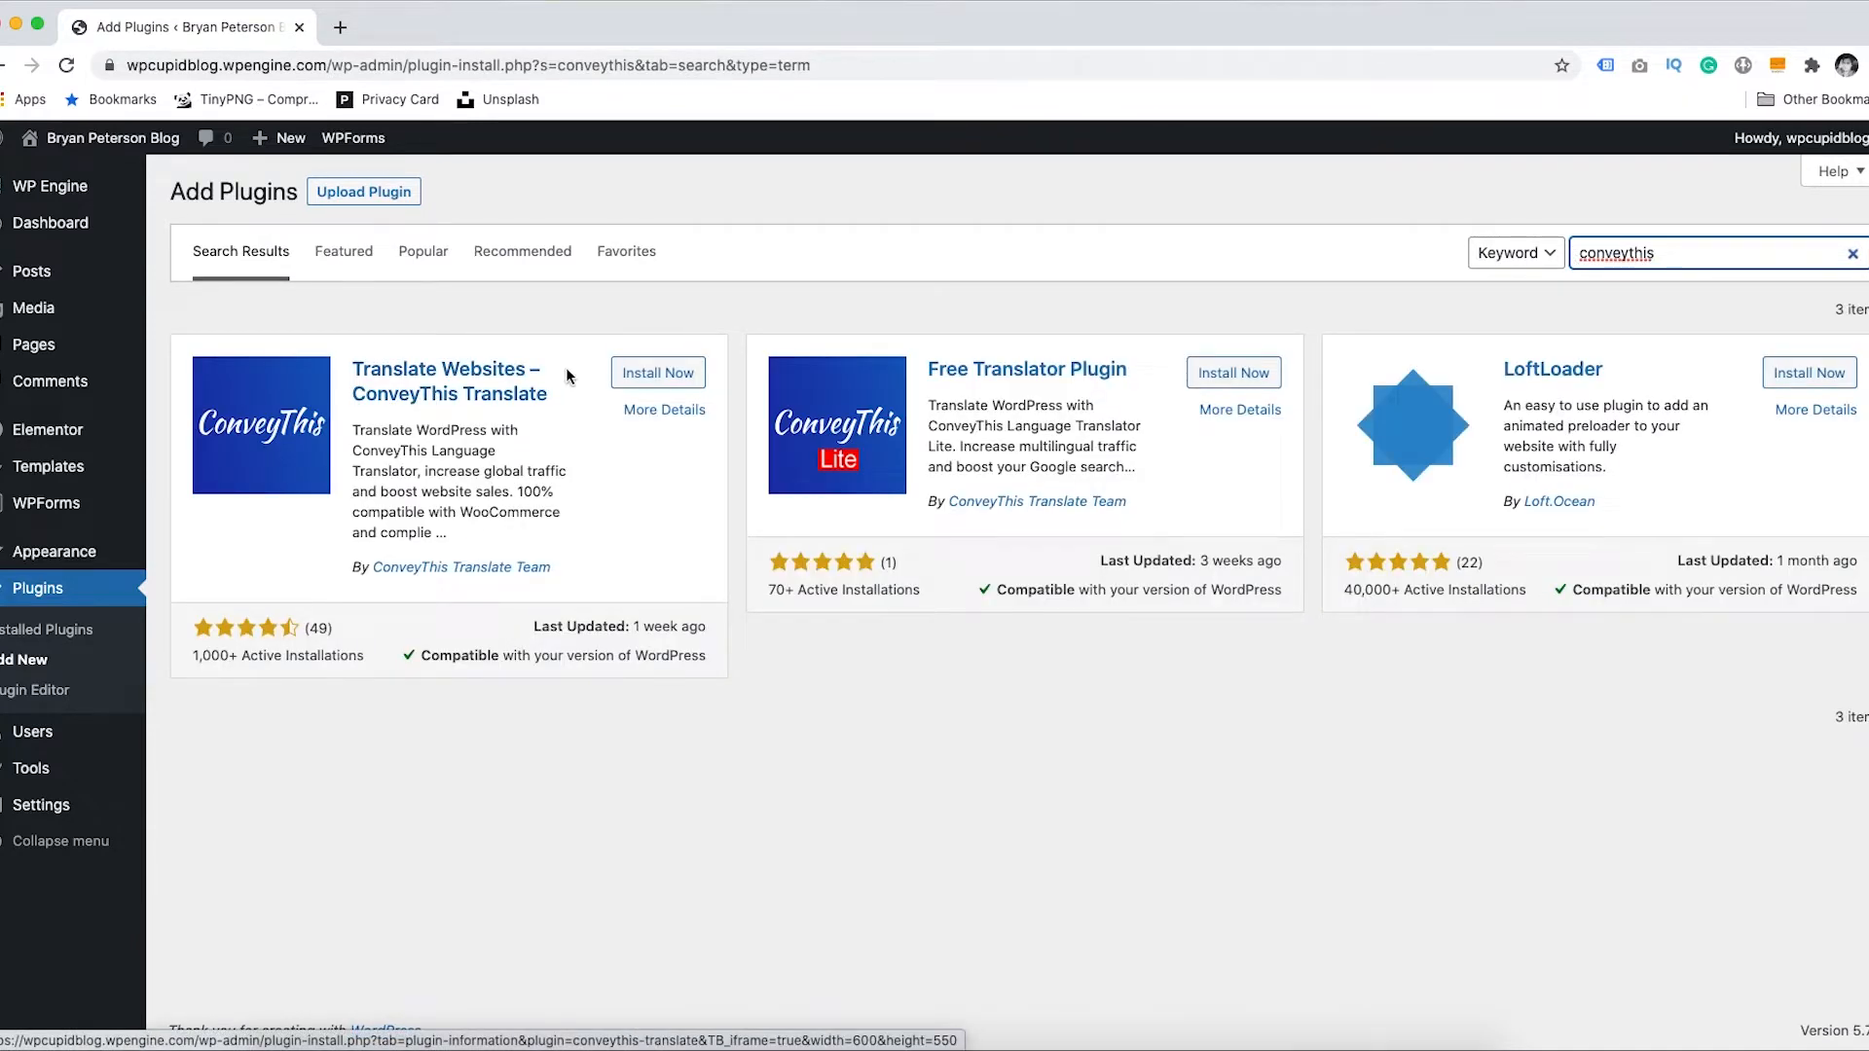
click(647, 380)
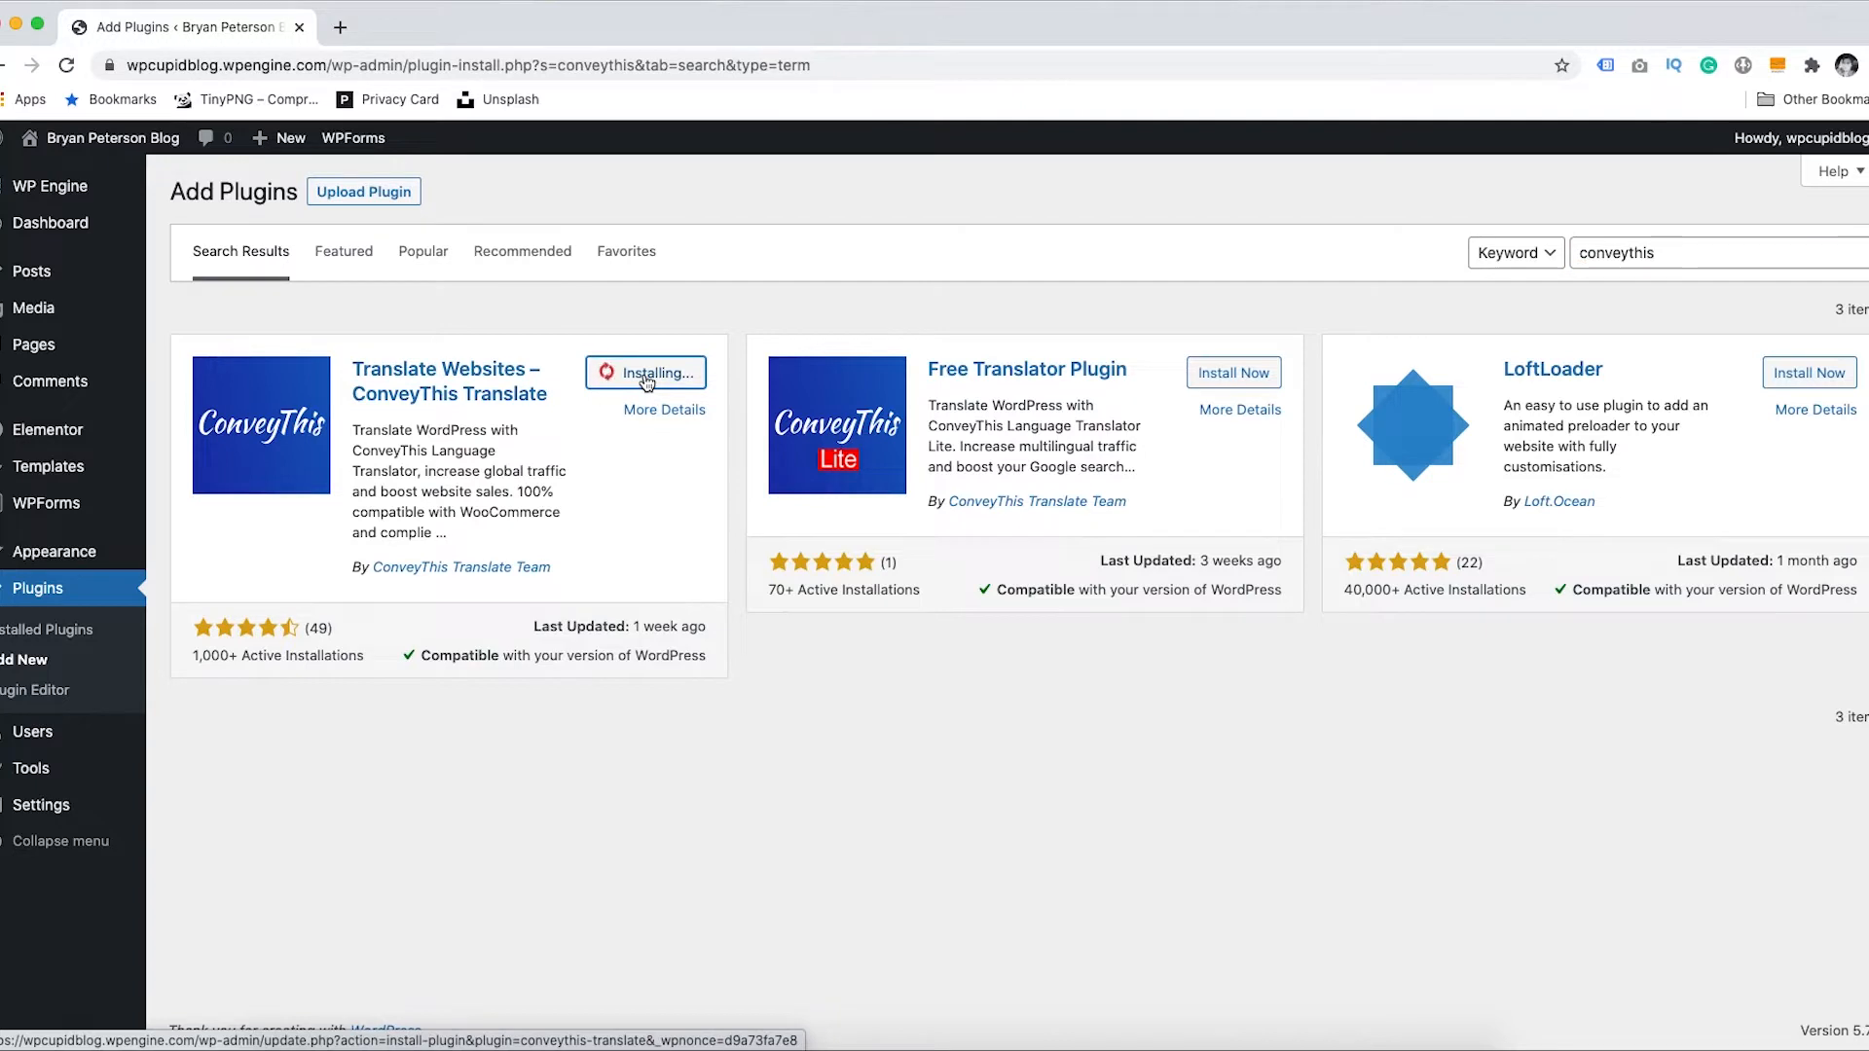
click(648, 376)
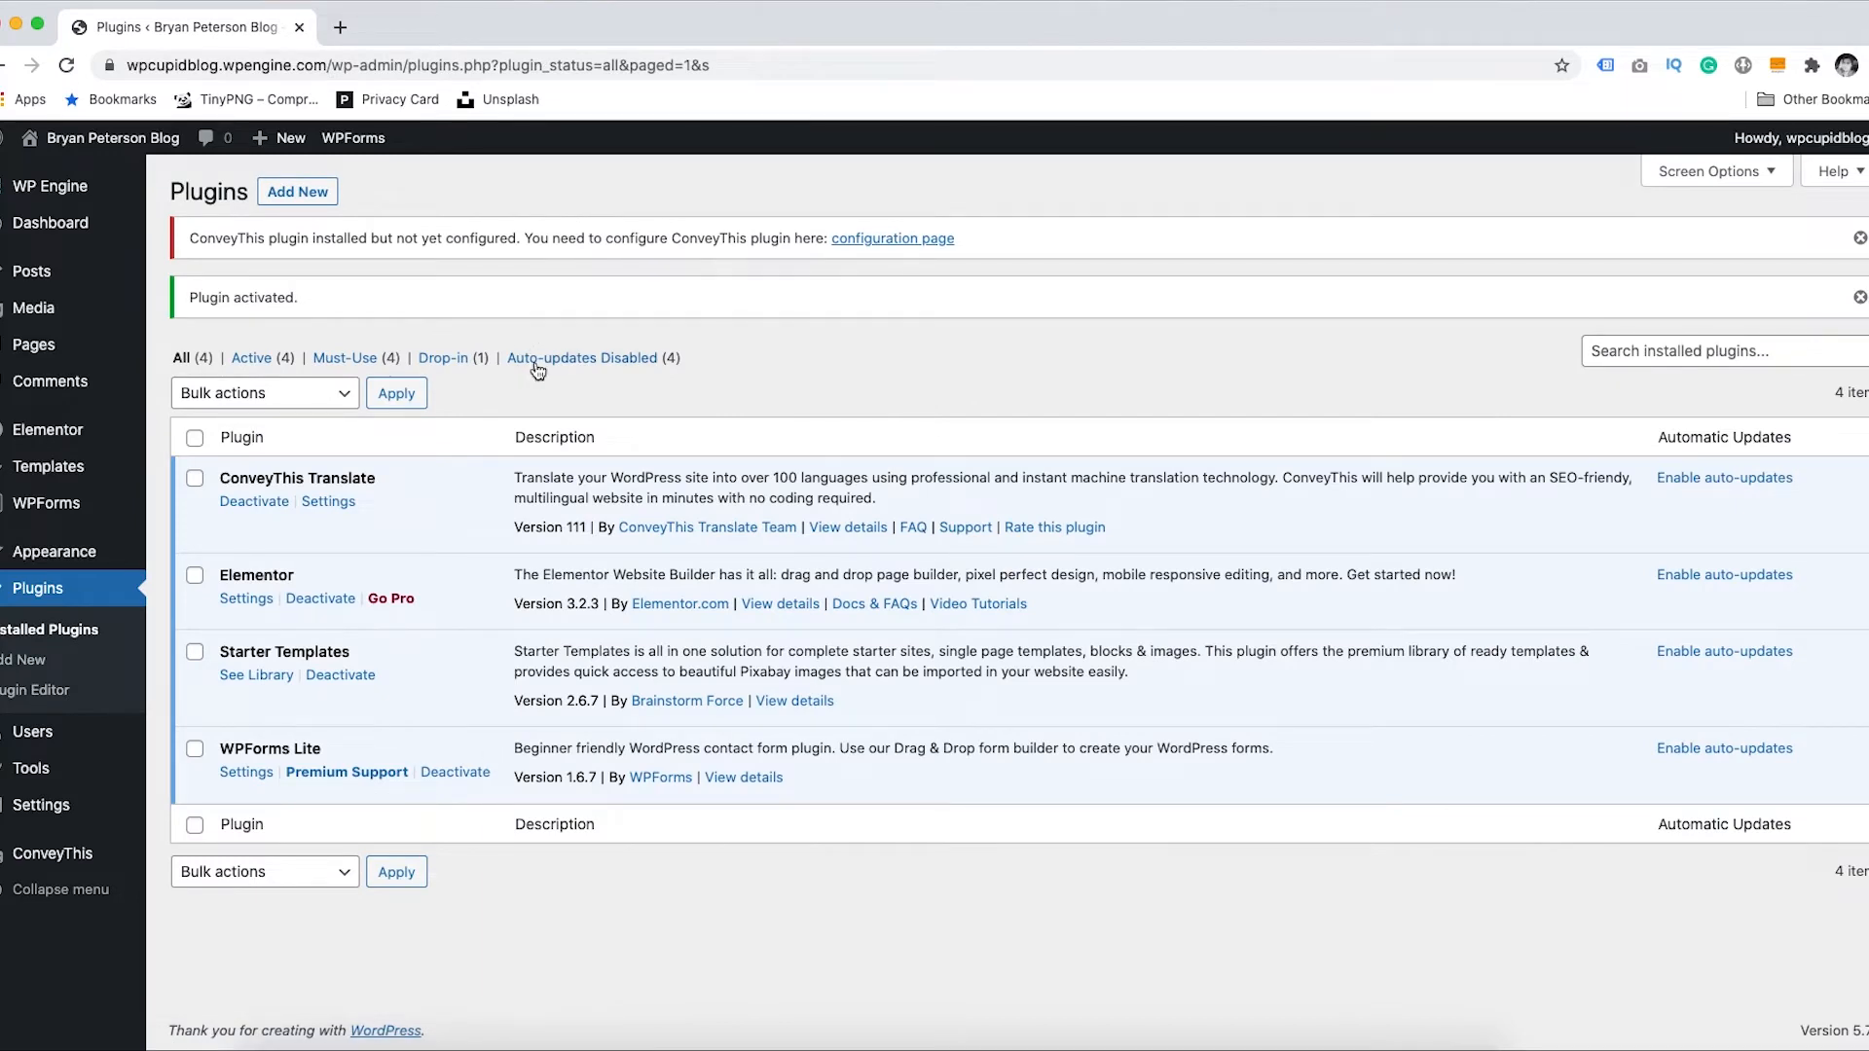
- Paste the copied API key into the ConveyThis settings and save the changes
click(53, 857)
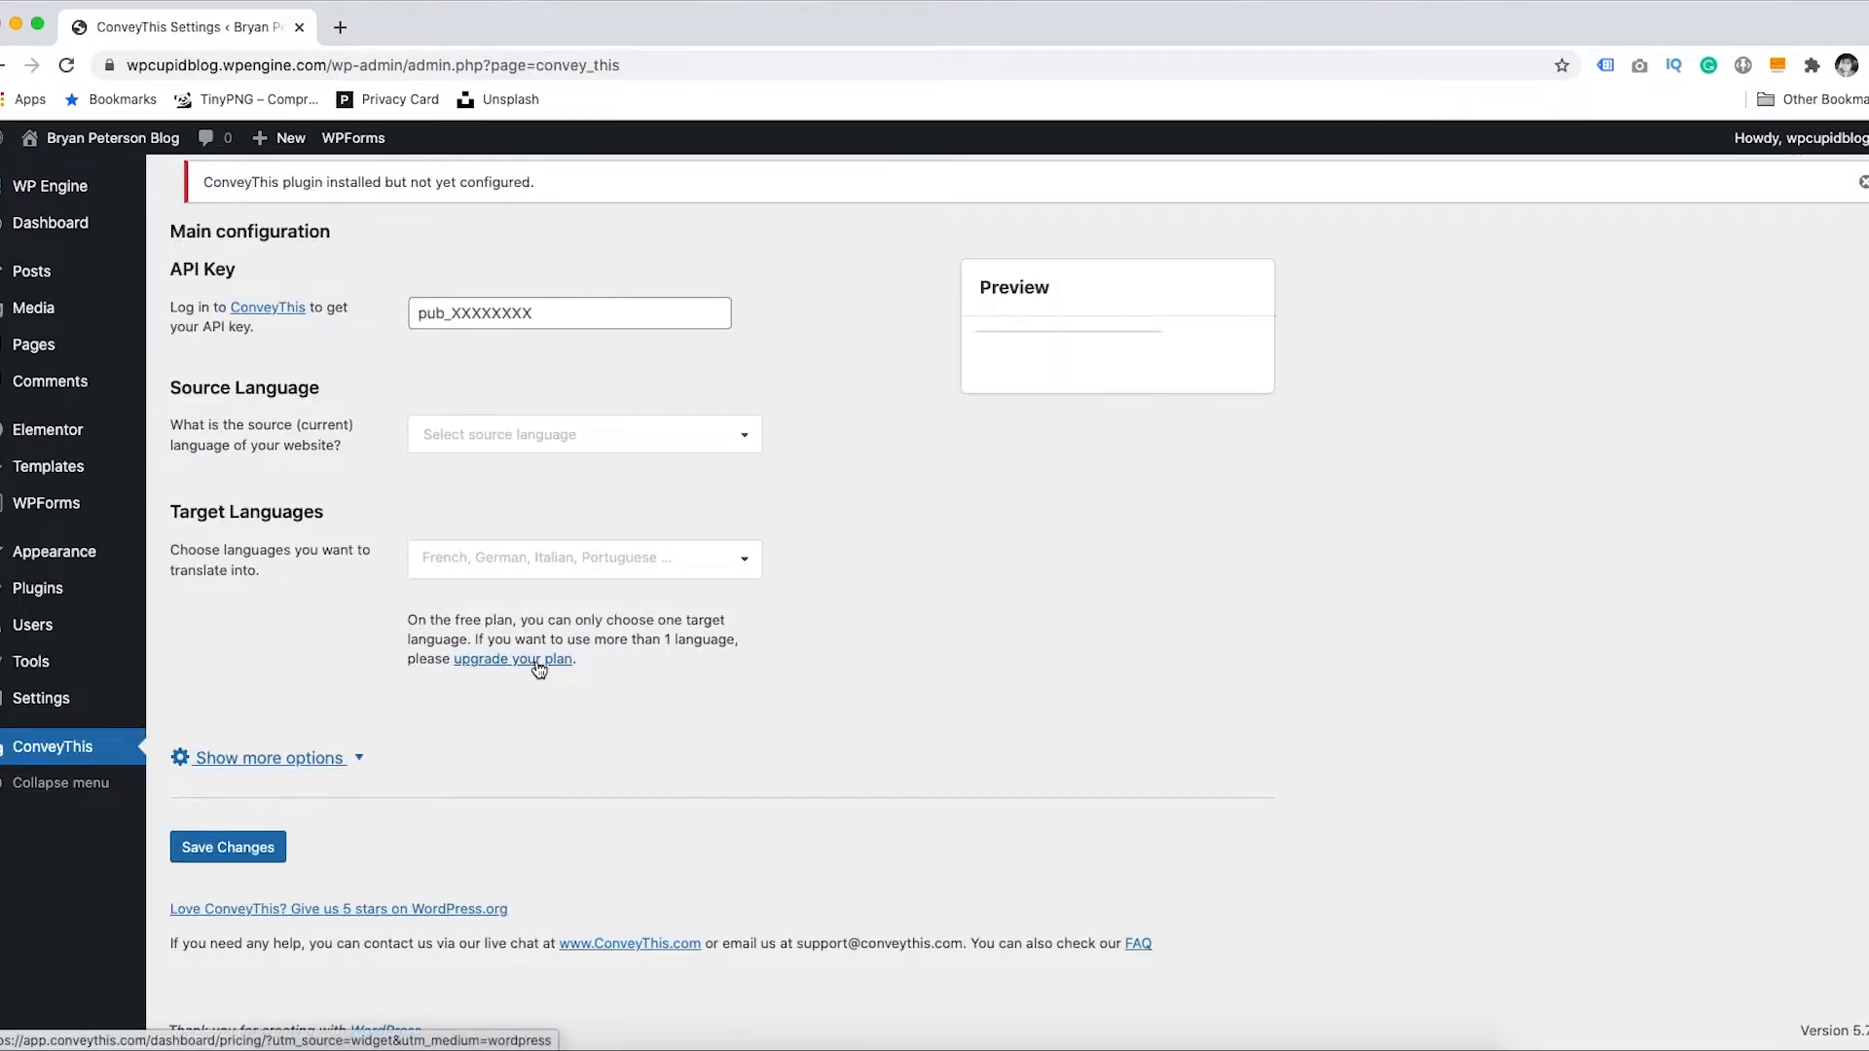
click(515, 312)
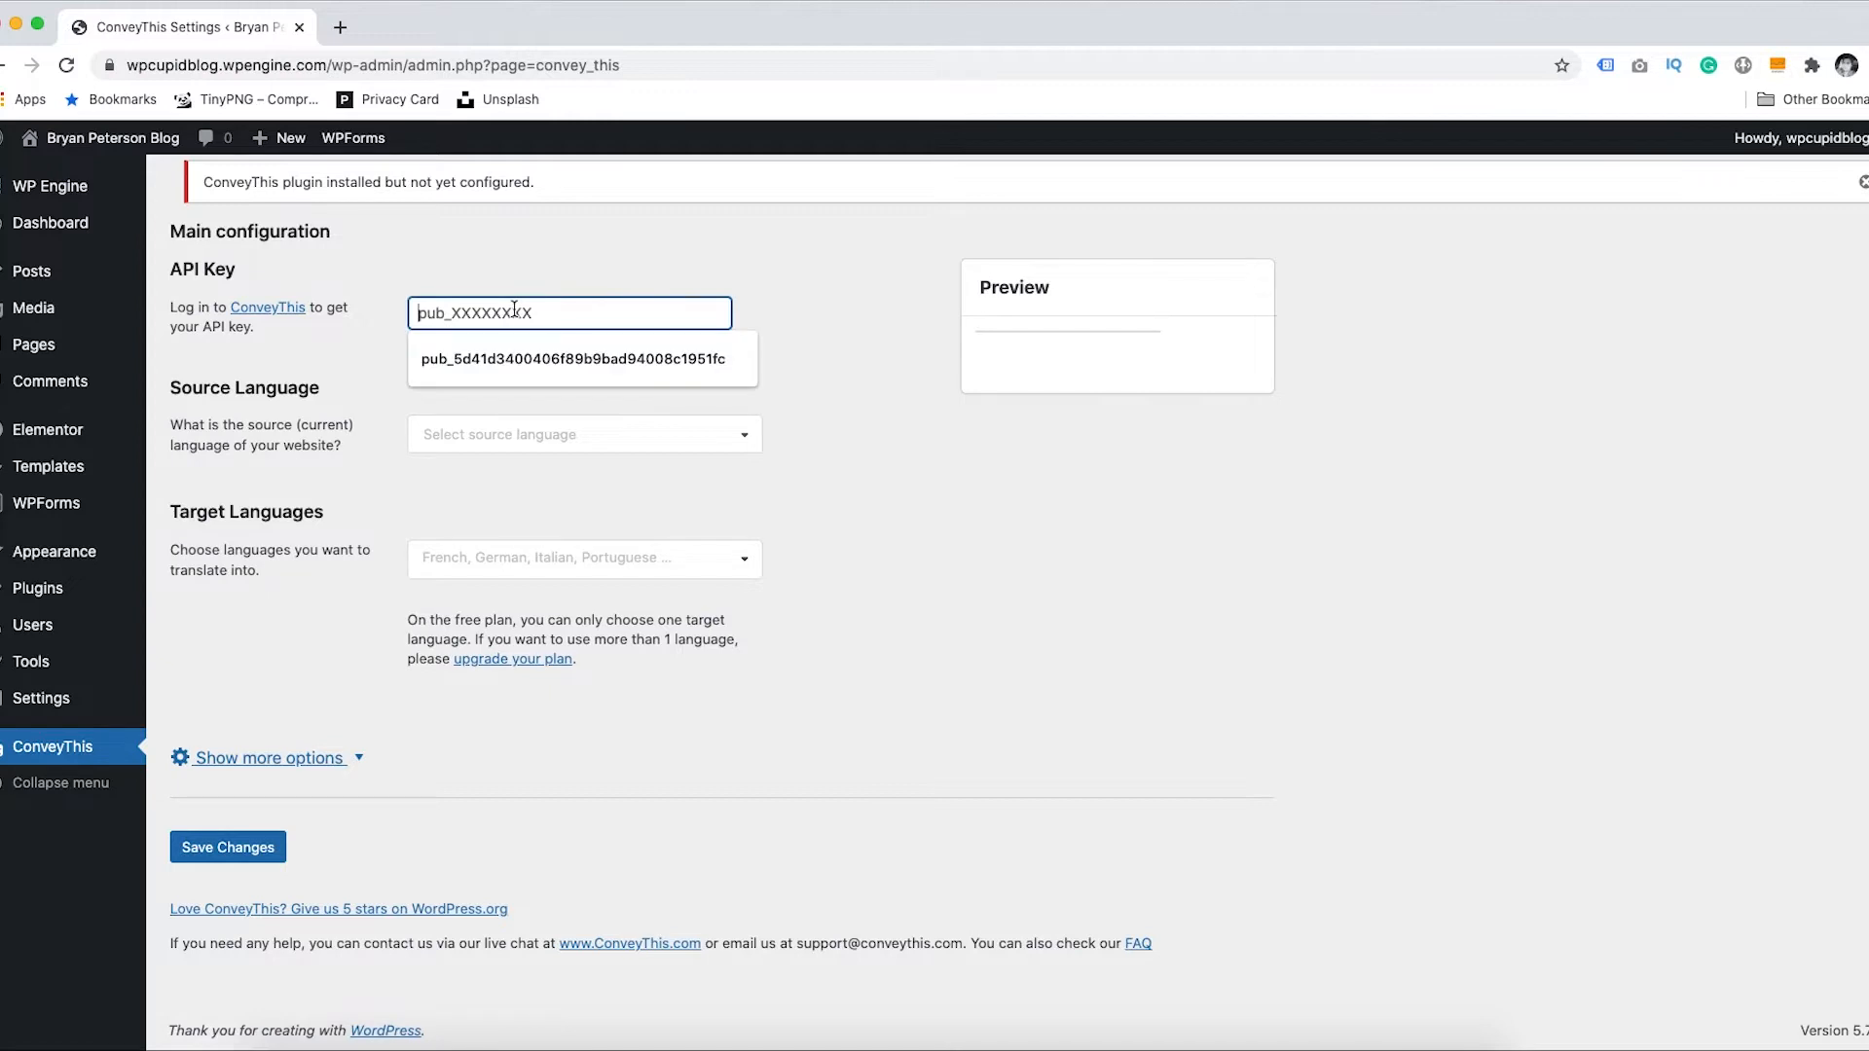
key(super+v)
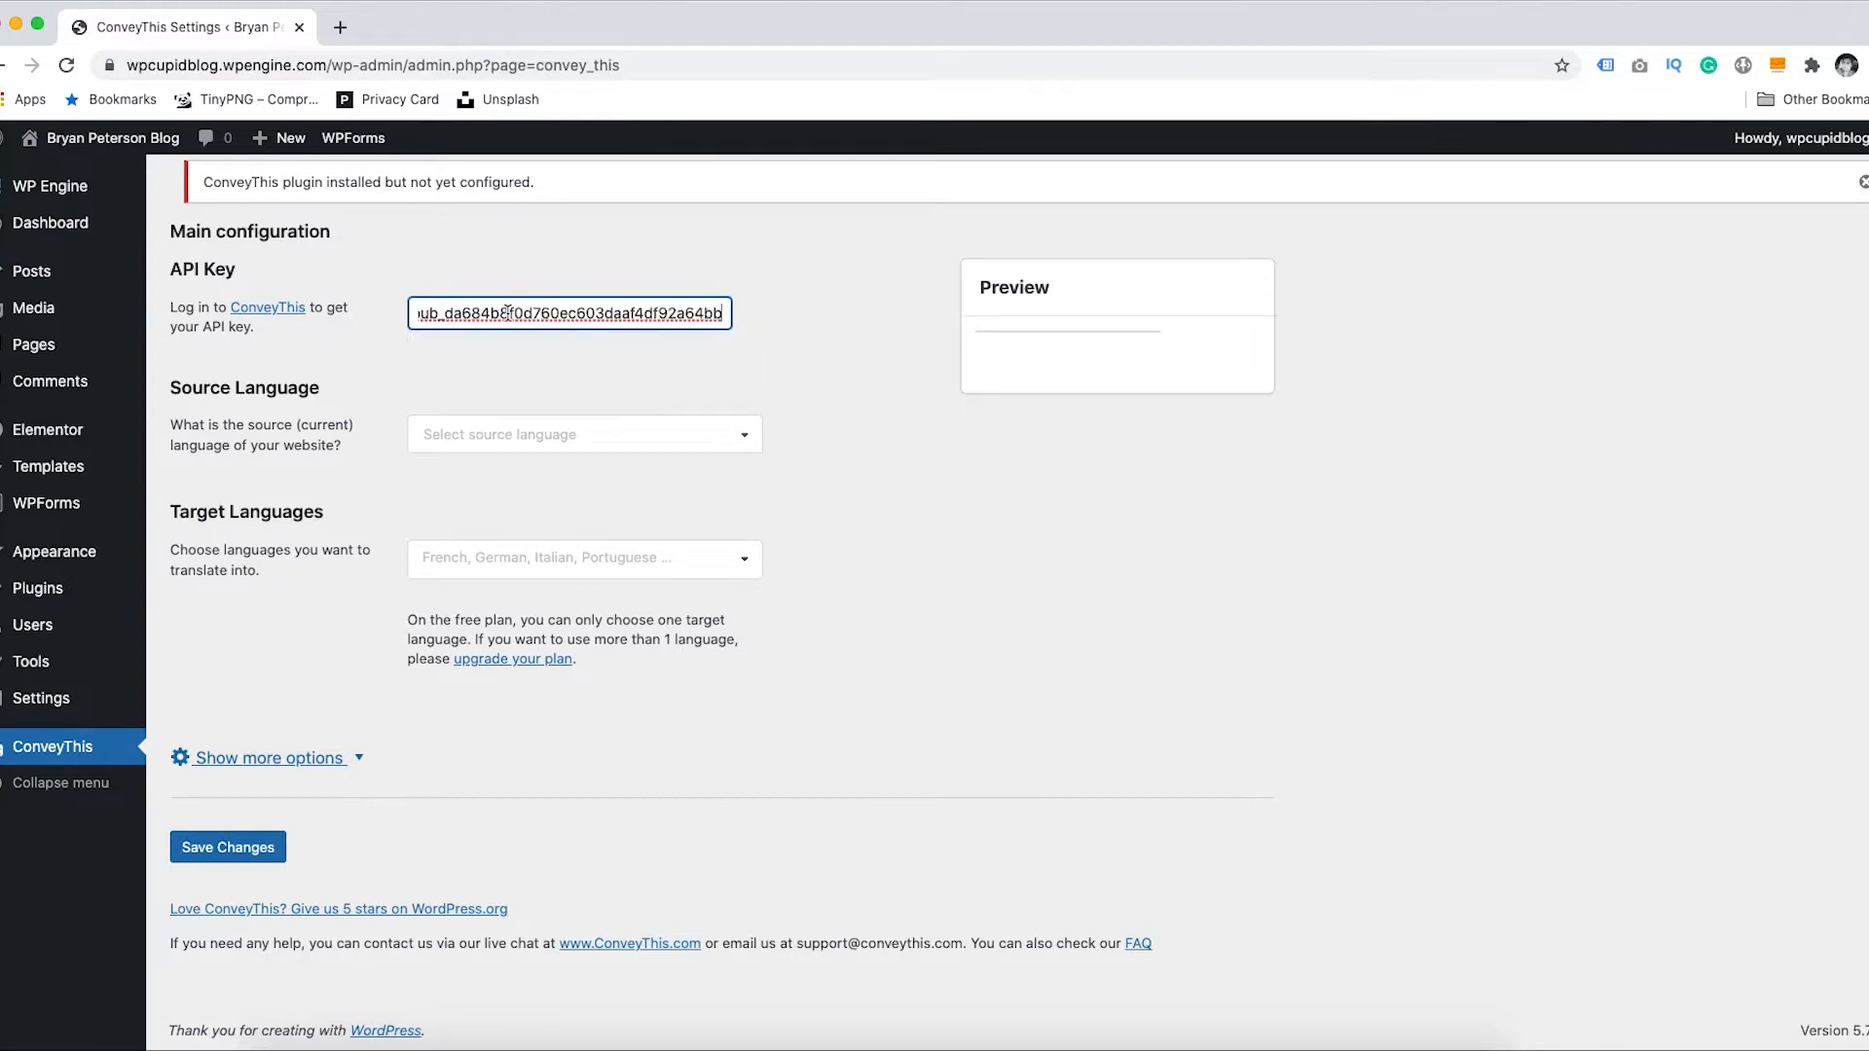
click(223, 850)
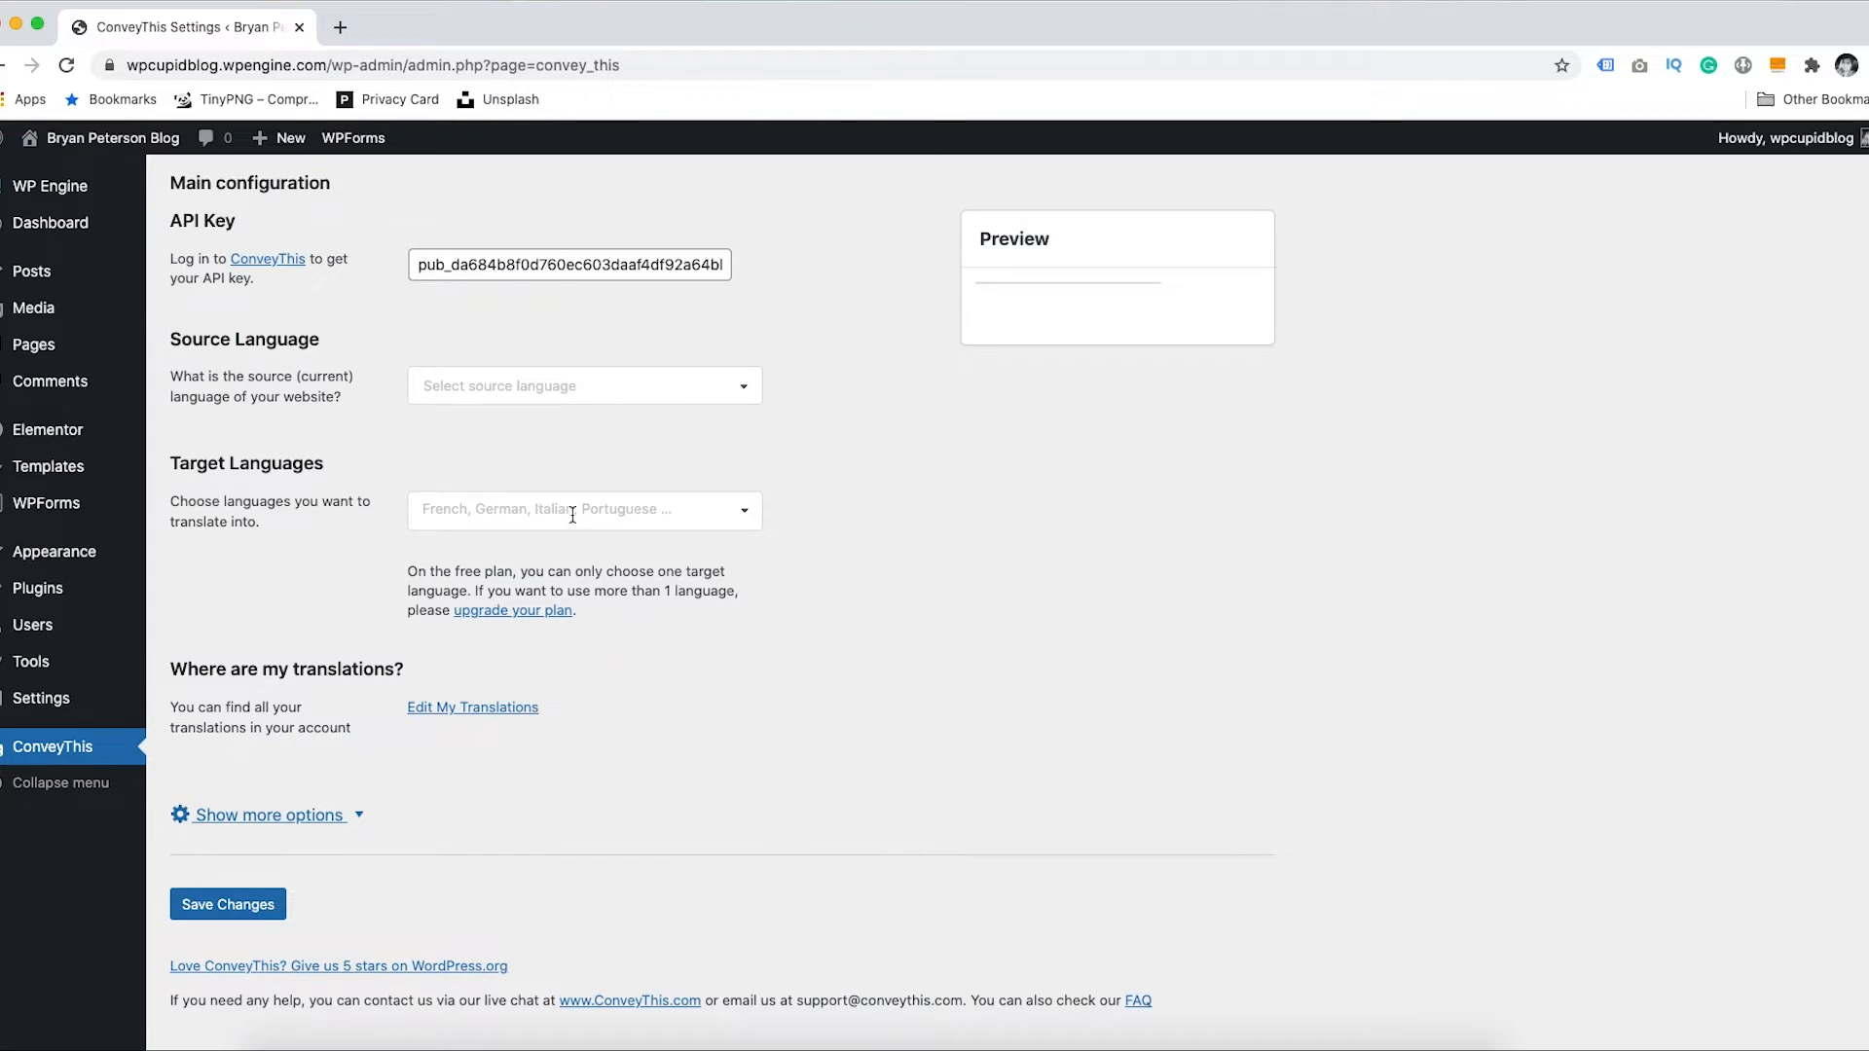
- Set the source language to English
click(541, 386)
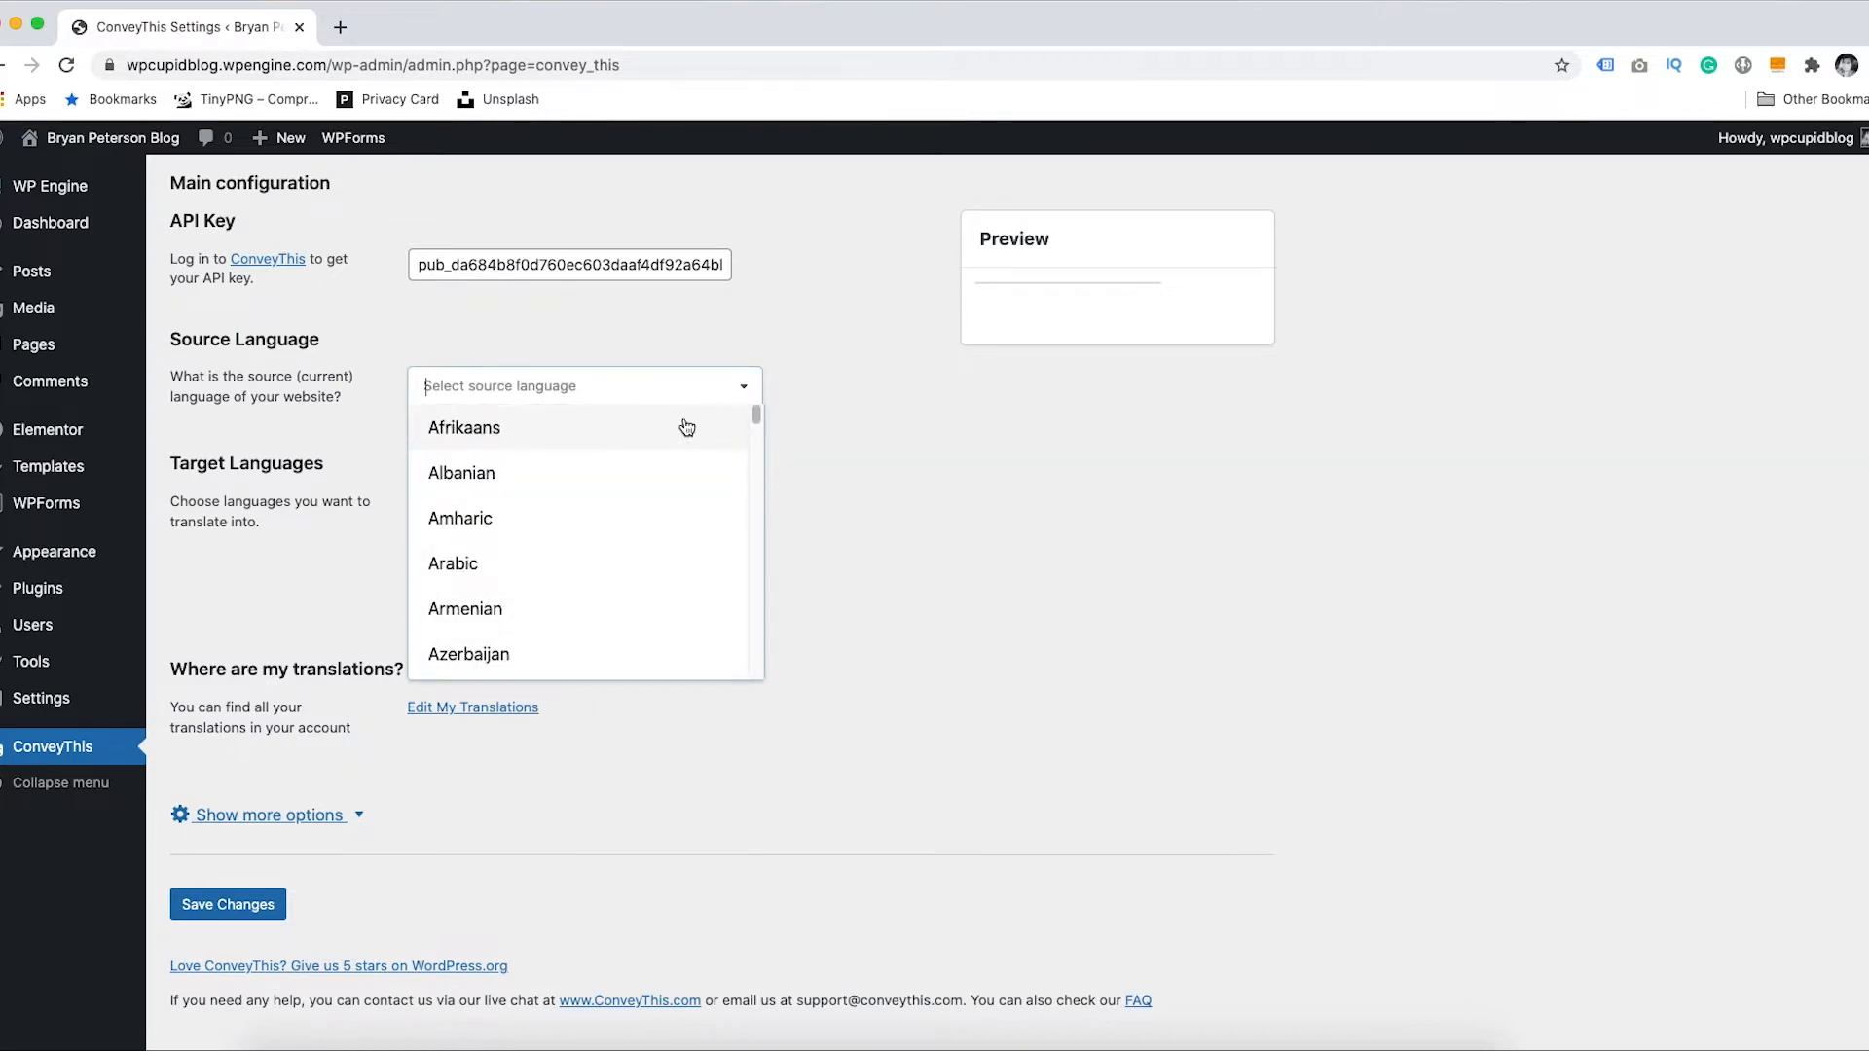
drag(755, 411, 752, 464)
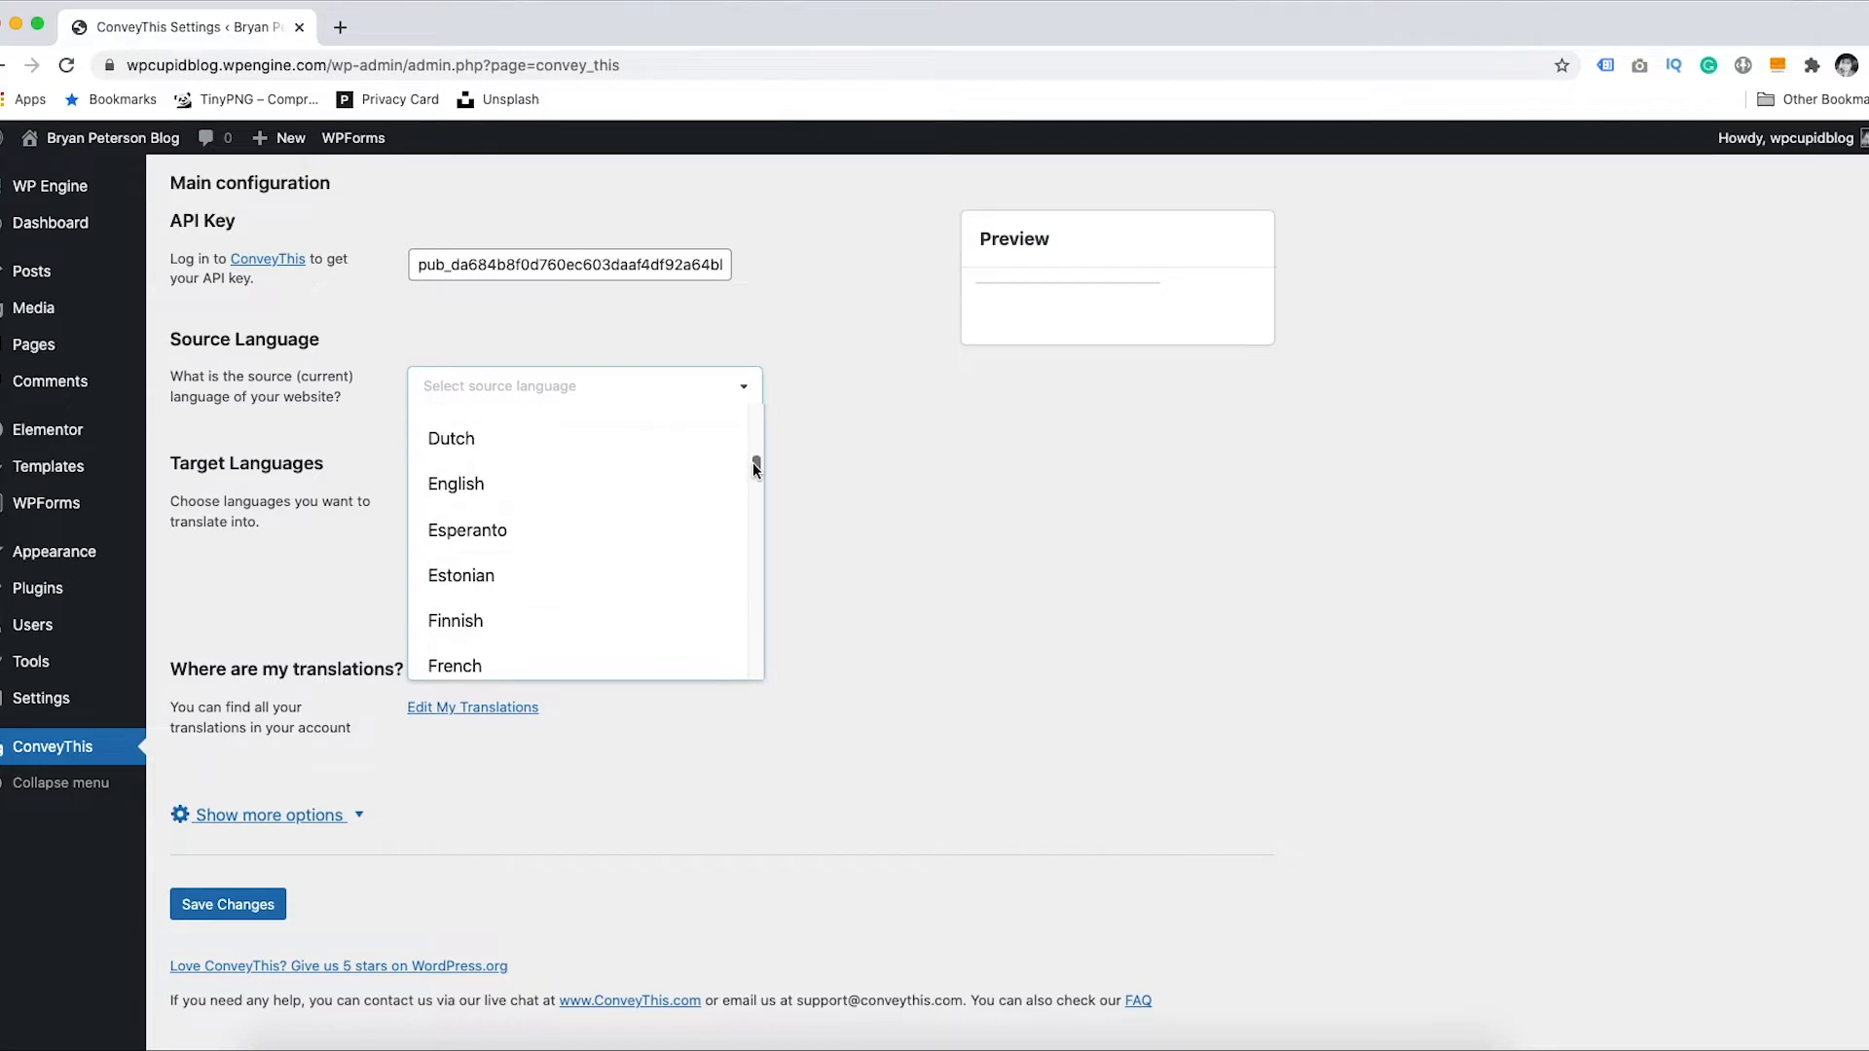
click(501, 494)
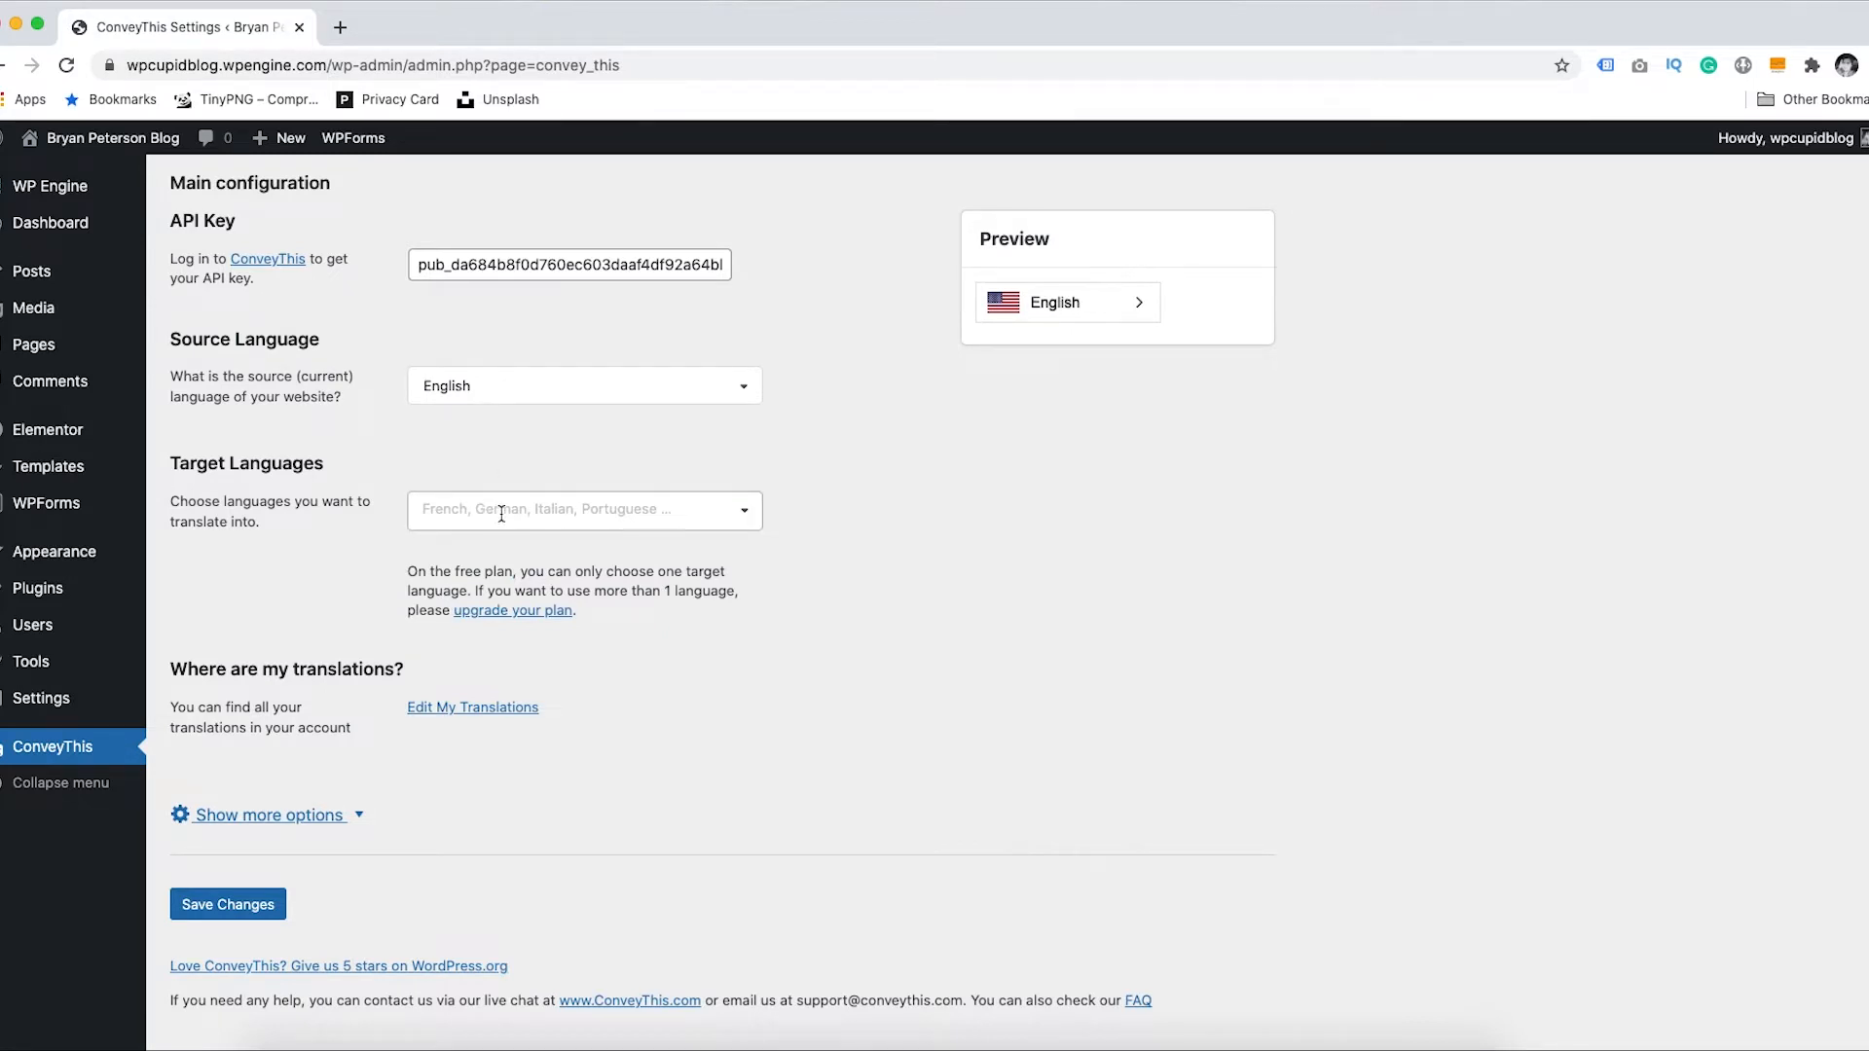
- Add Spanish as the target language and expand the additional settings
click(501, 509)
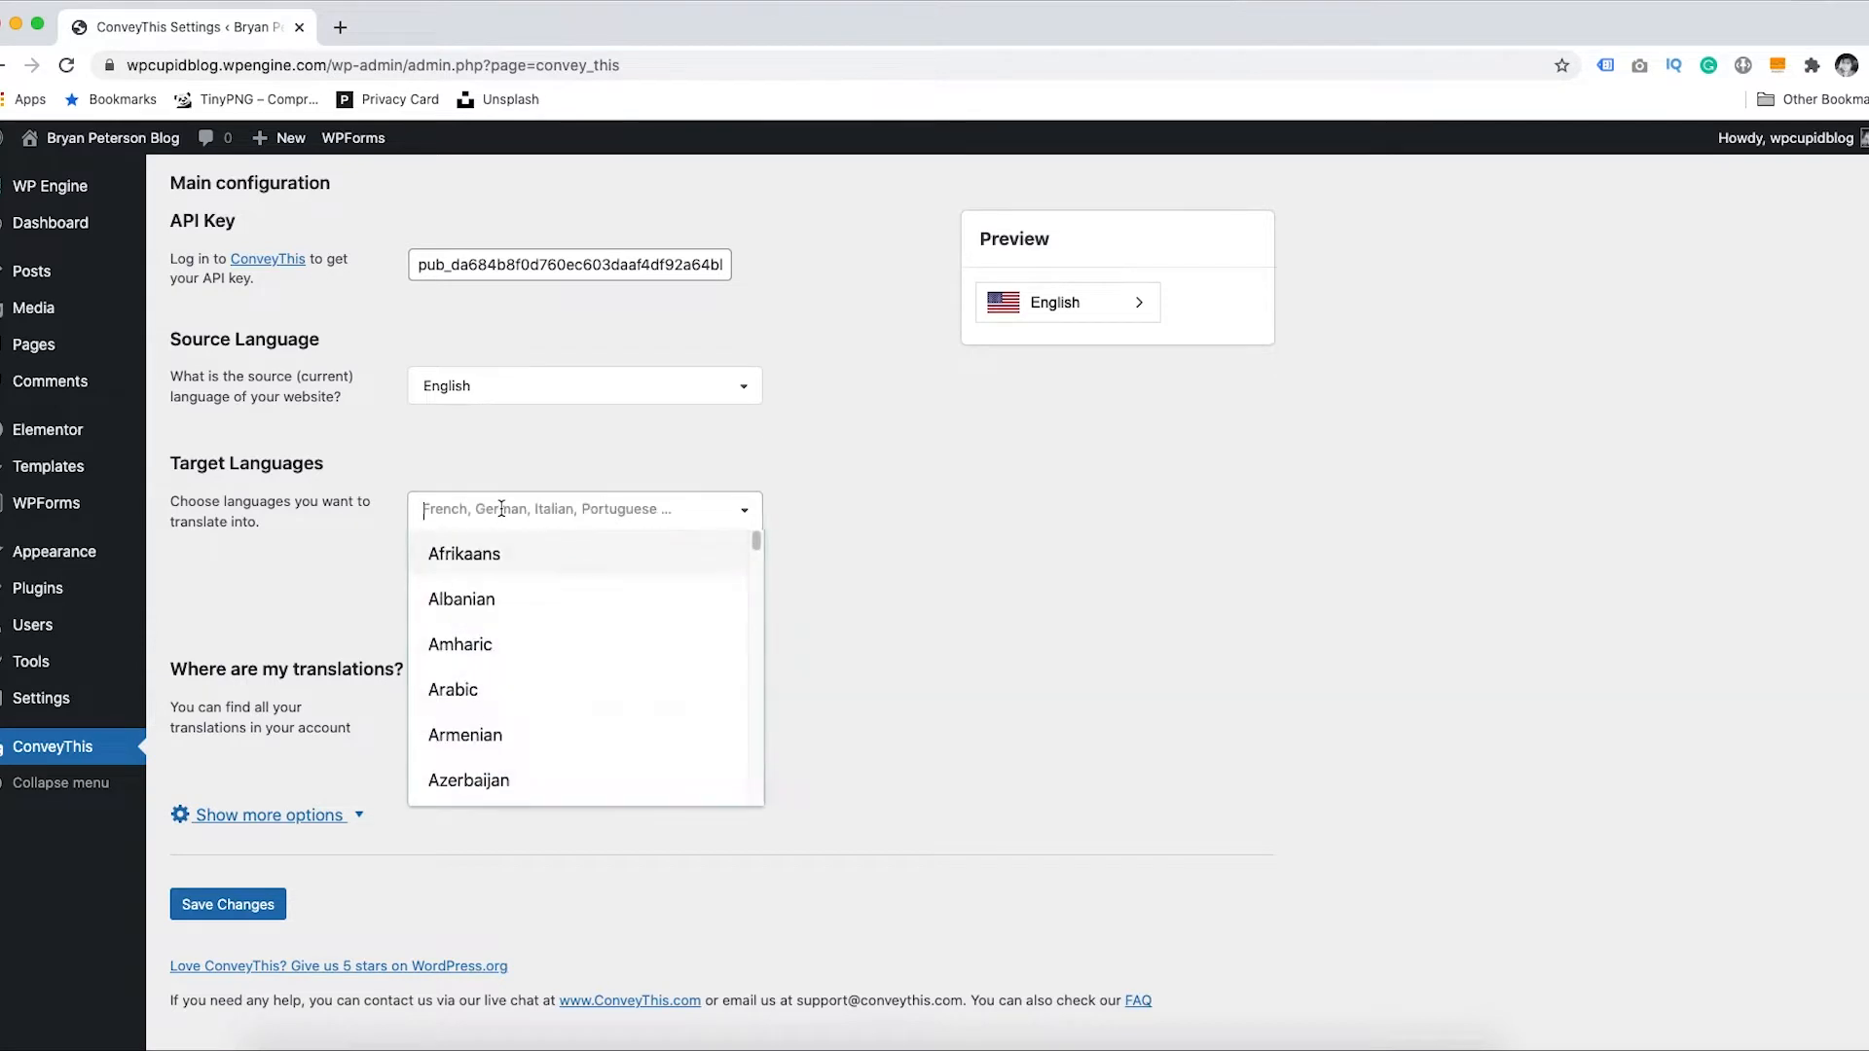
scroll(745, 567, down, 15)
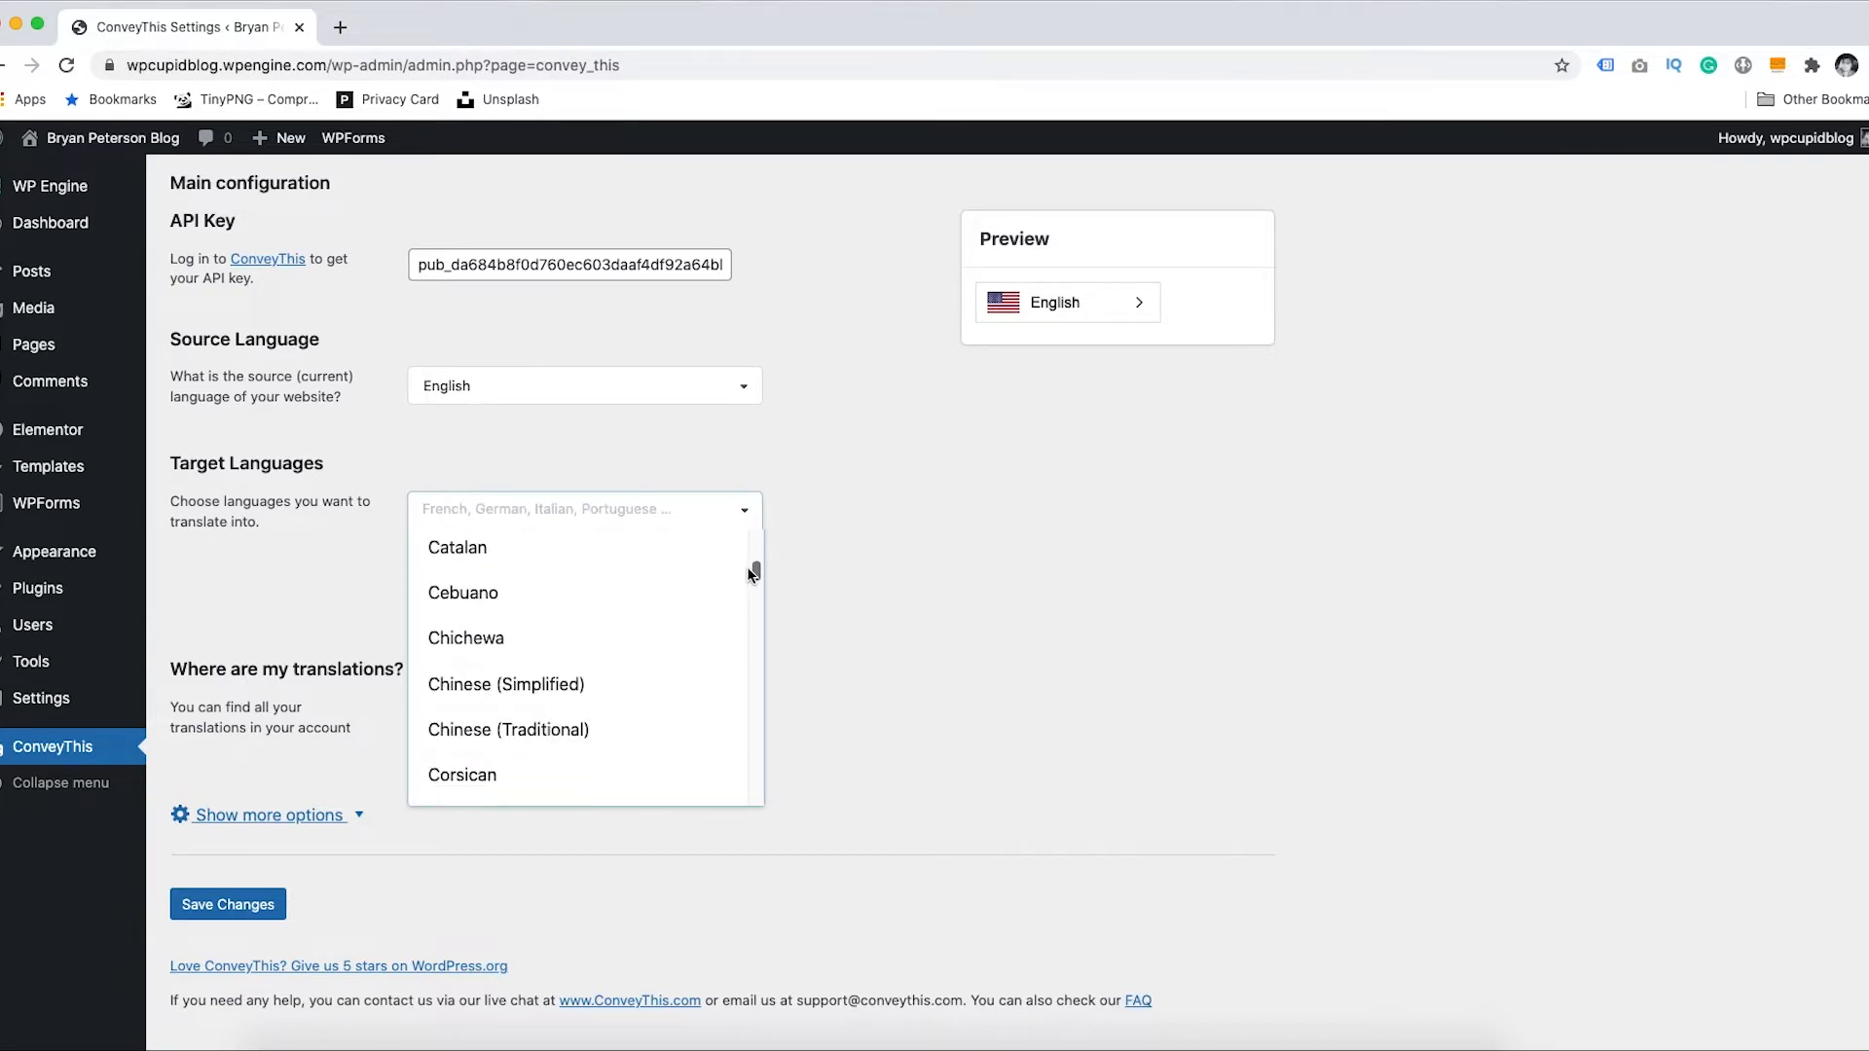
drag(736, 631, 733, 736)
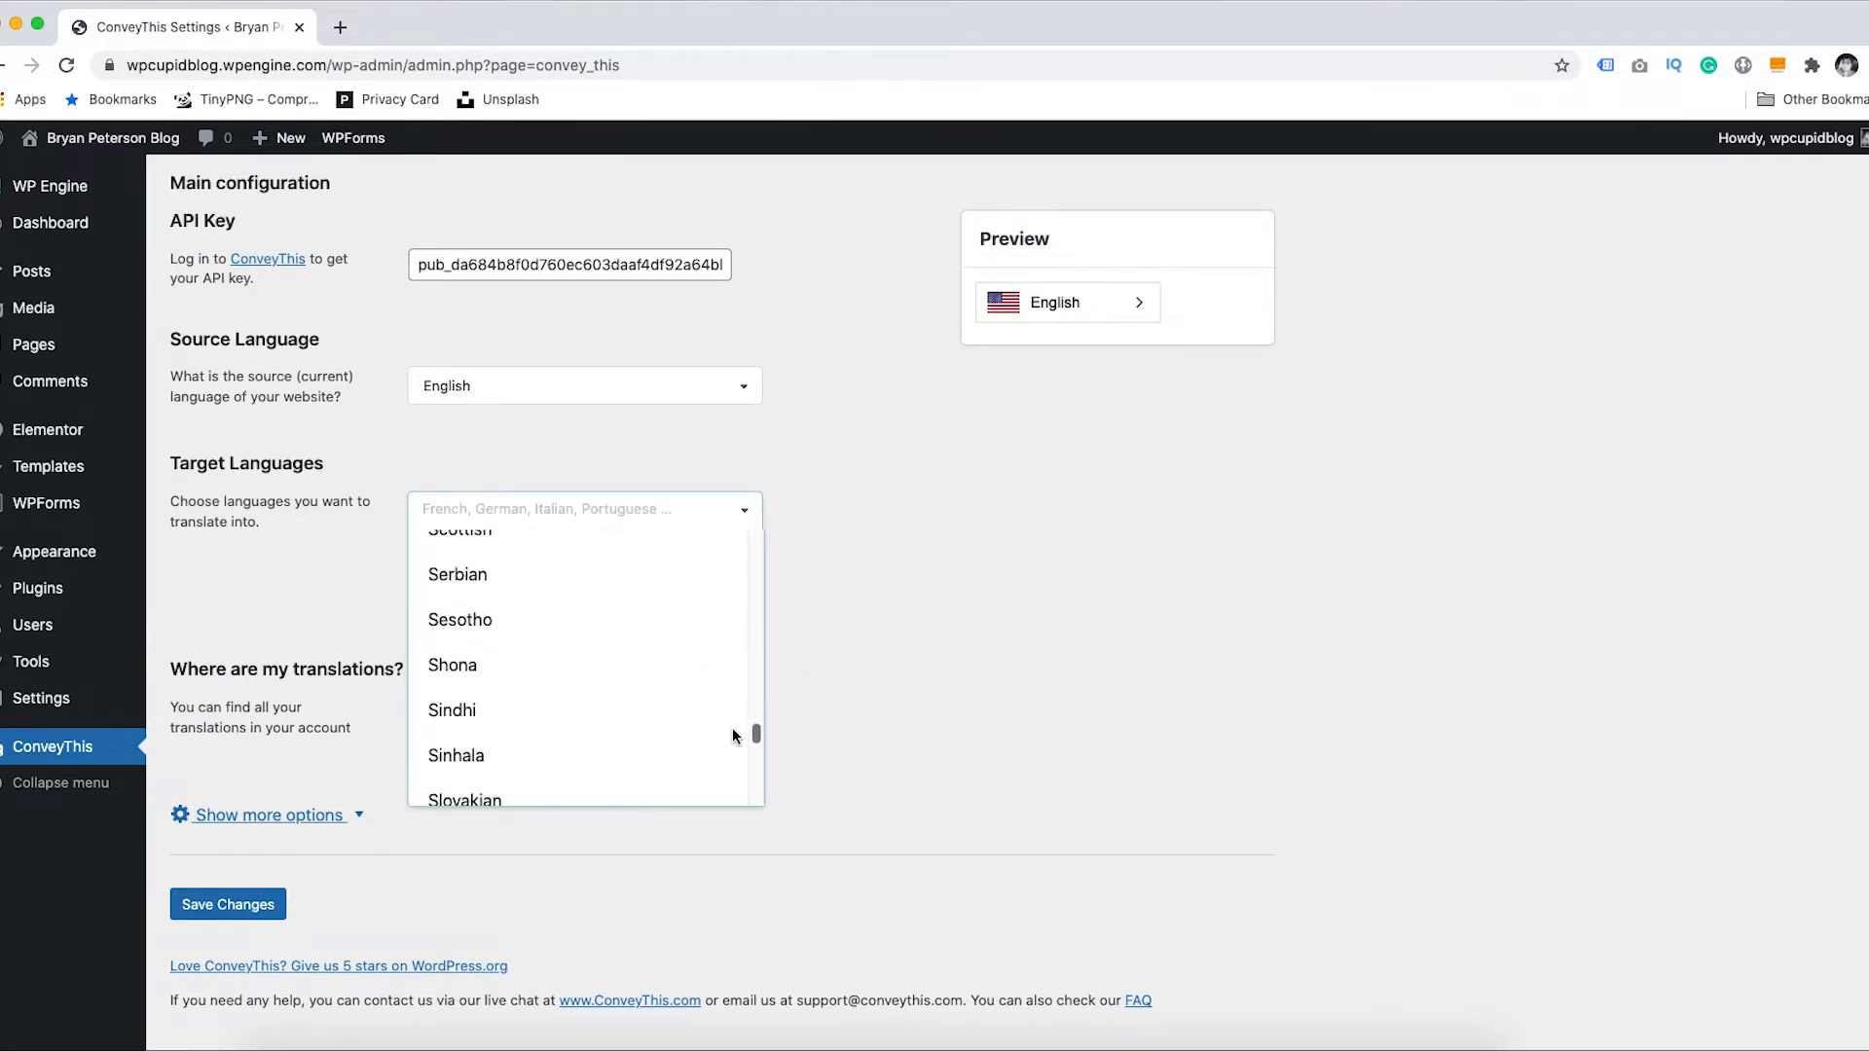
scroll(734, 736, down, 5)
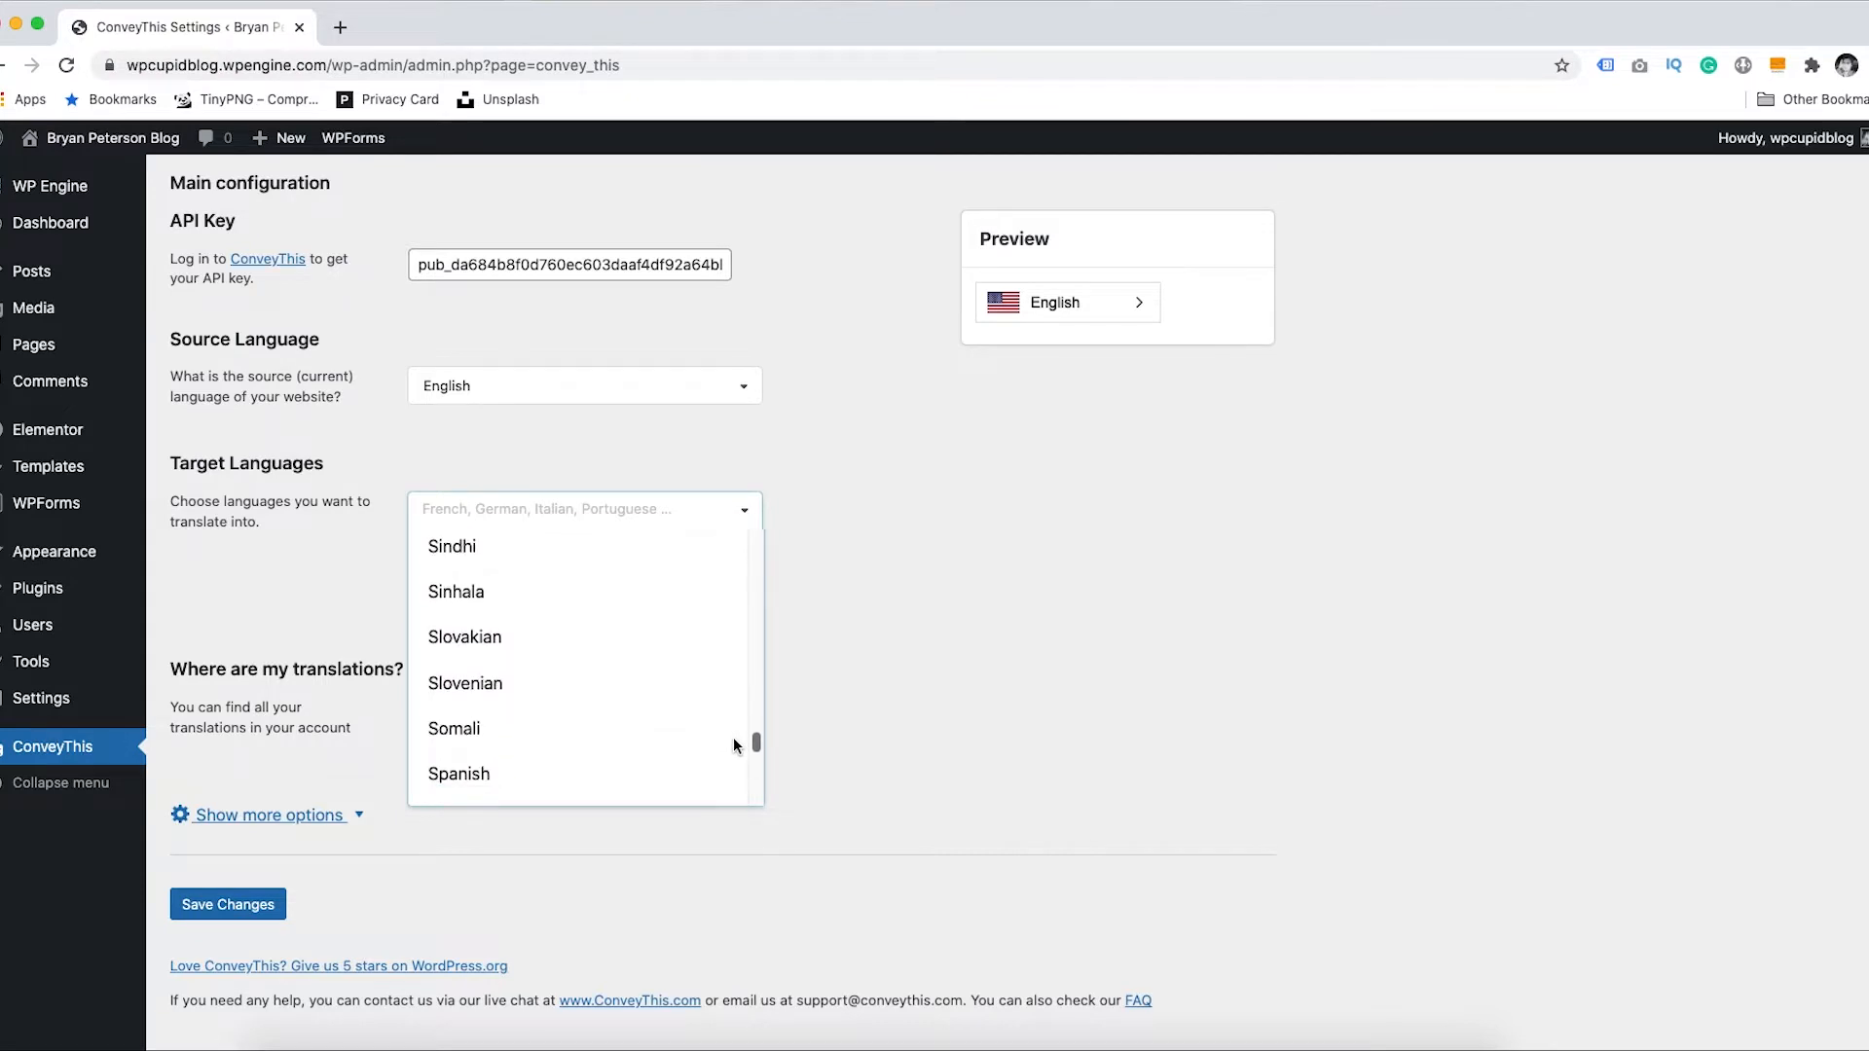
click(515, 662)
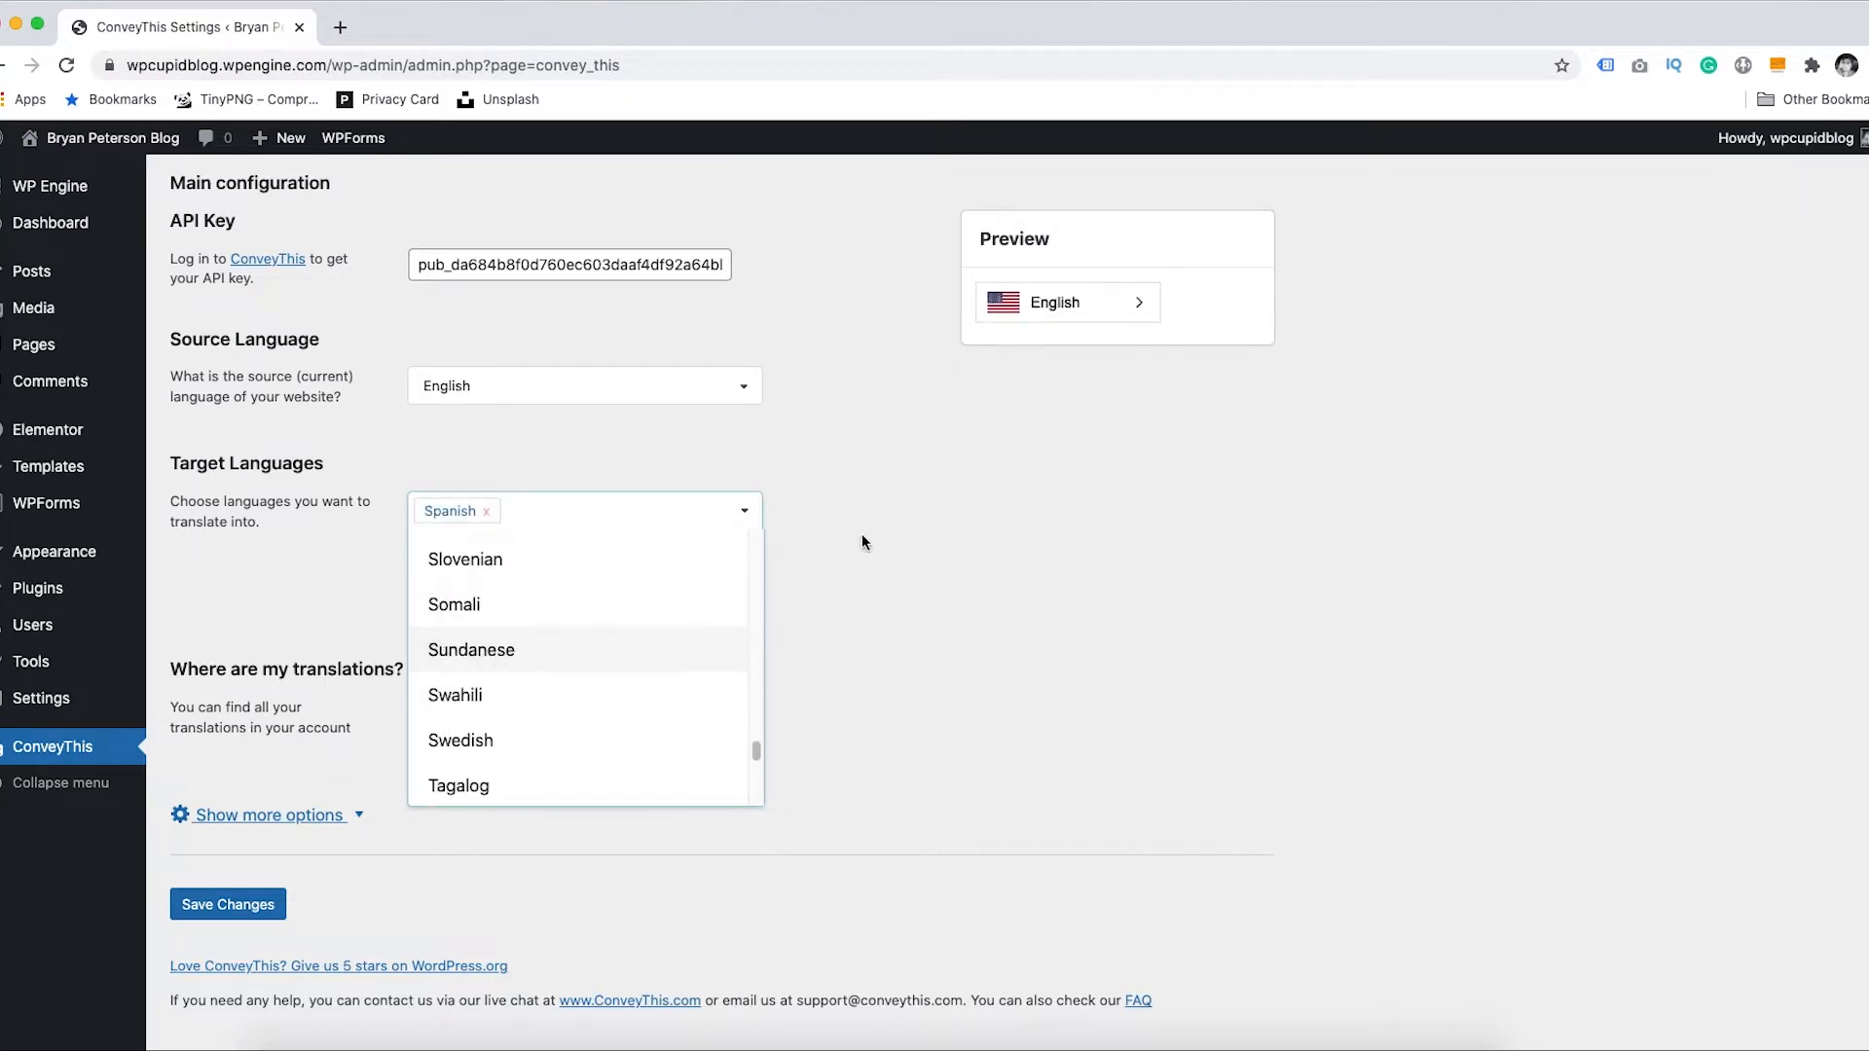
click(920, 540)
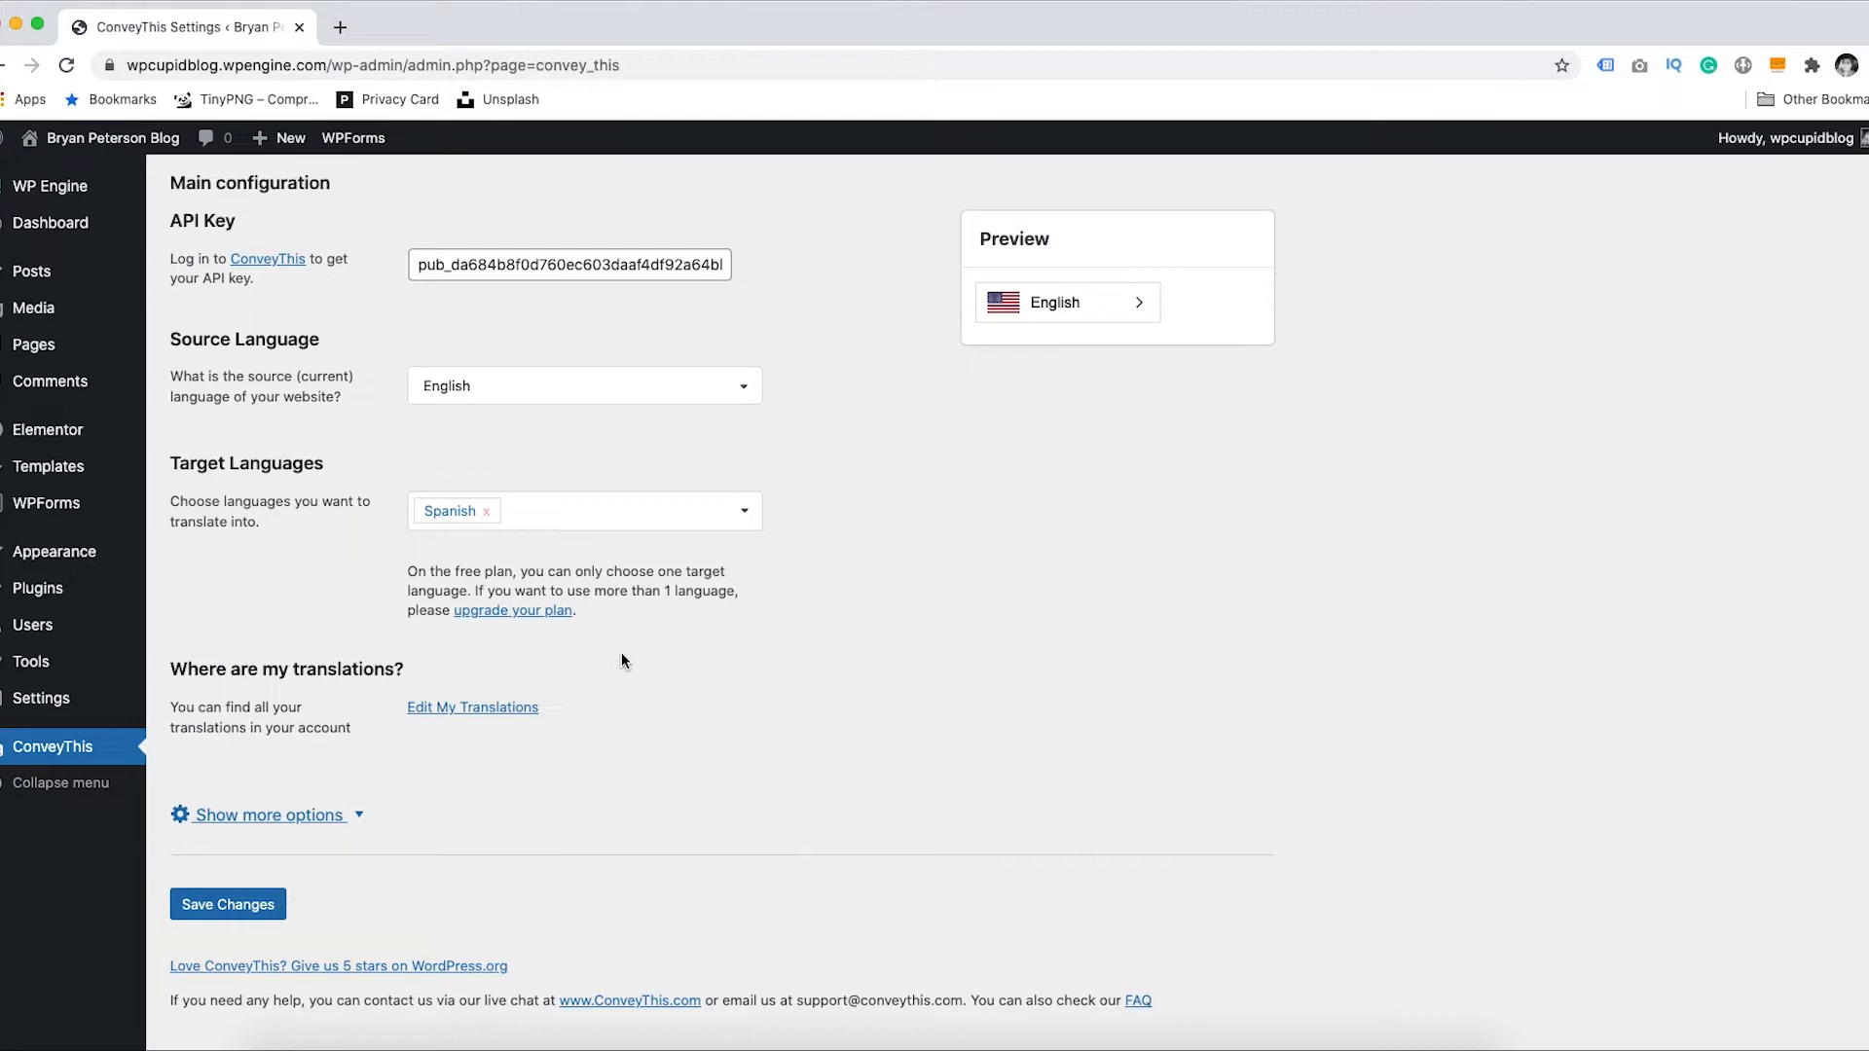
click(261, 818)
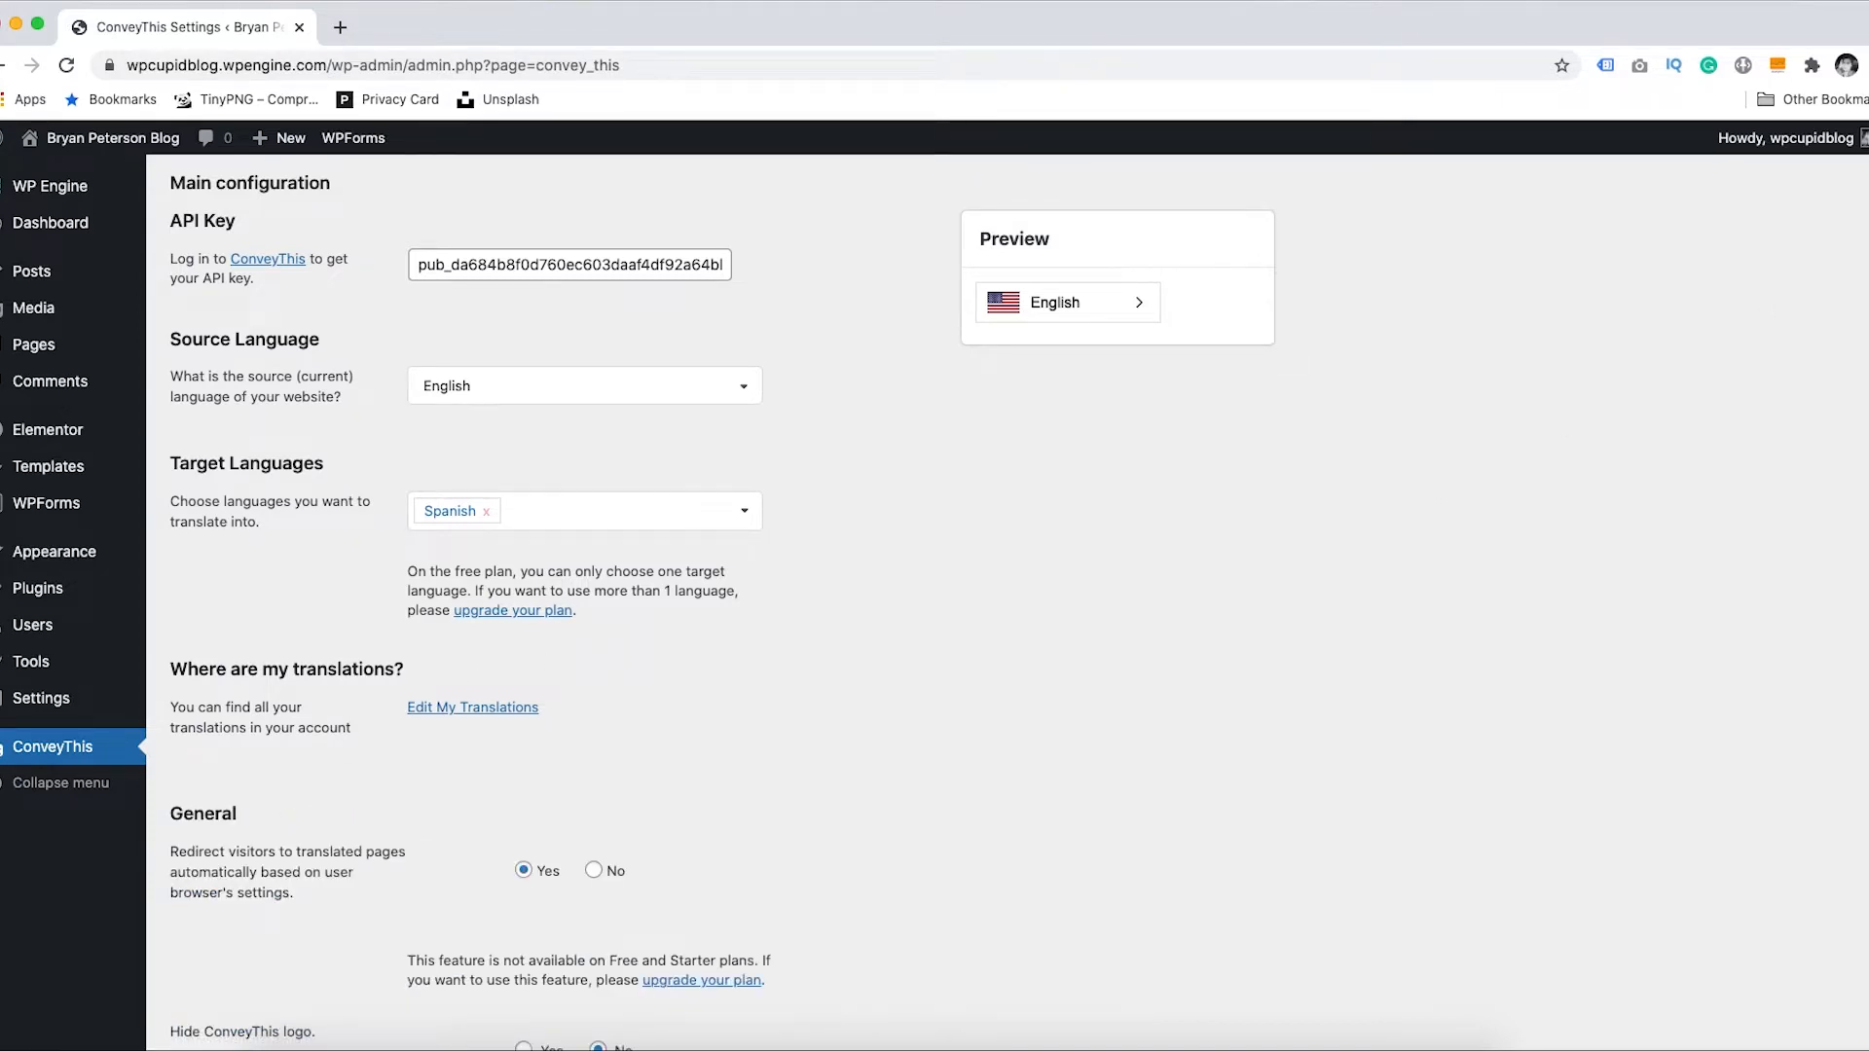
- Set Redirect visitors to No and preview the language switcher options
scroll(722, 611, down, 6)
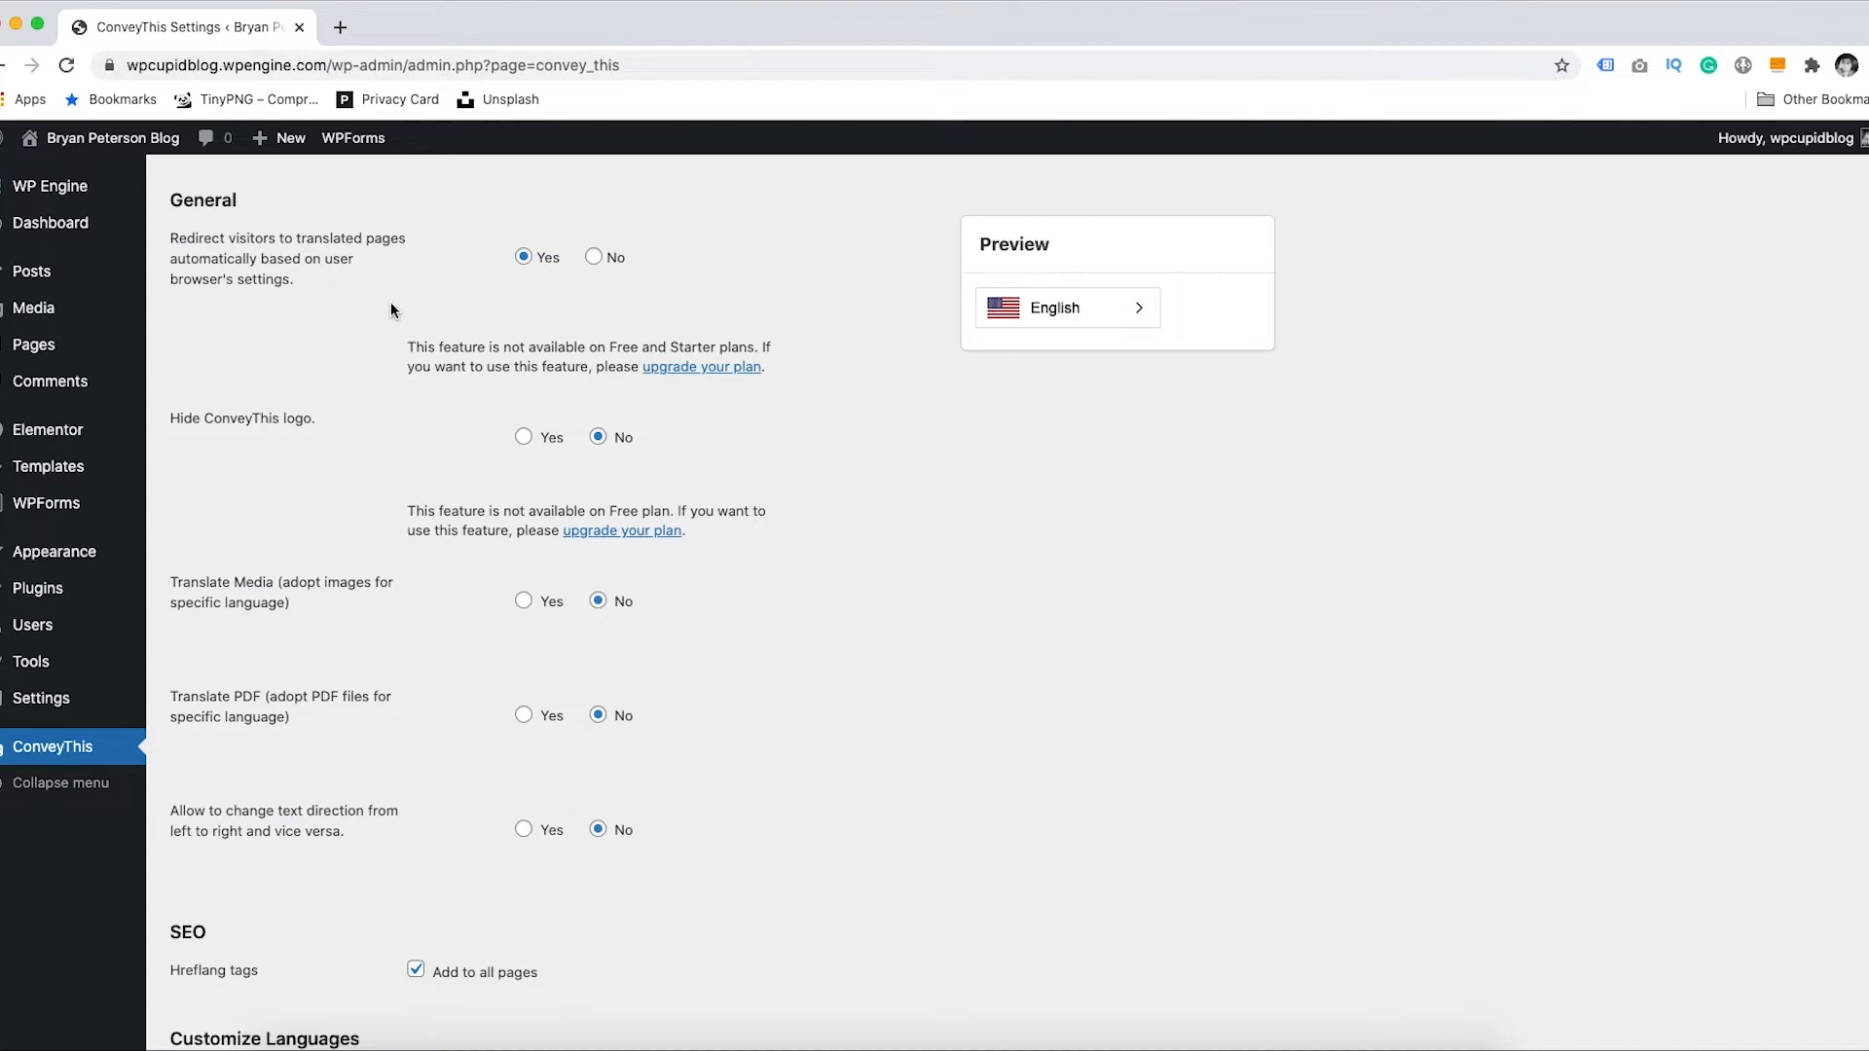
click(594, 257)
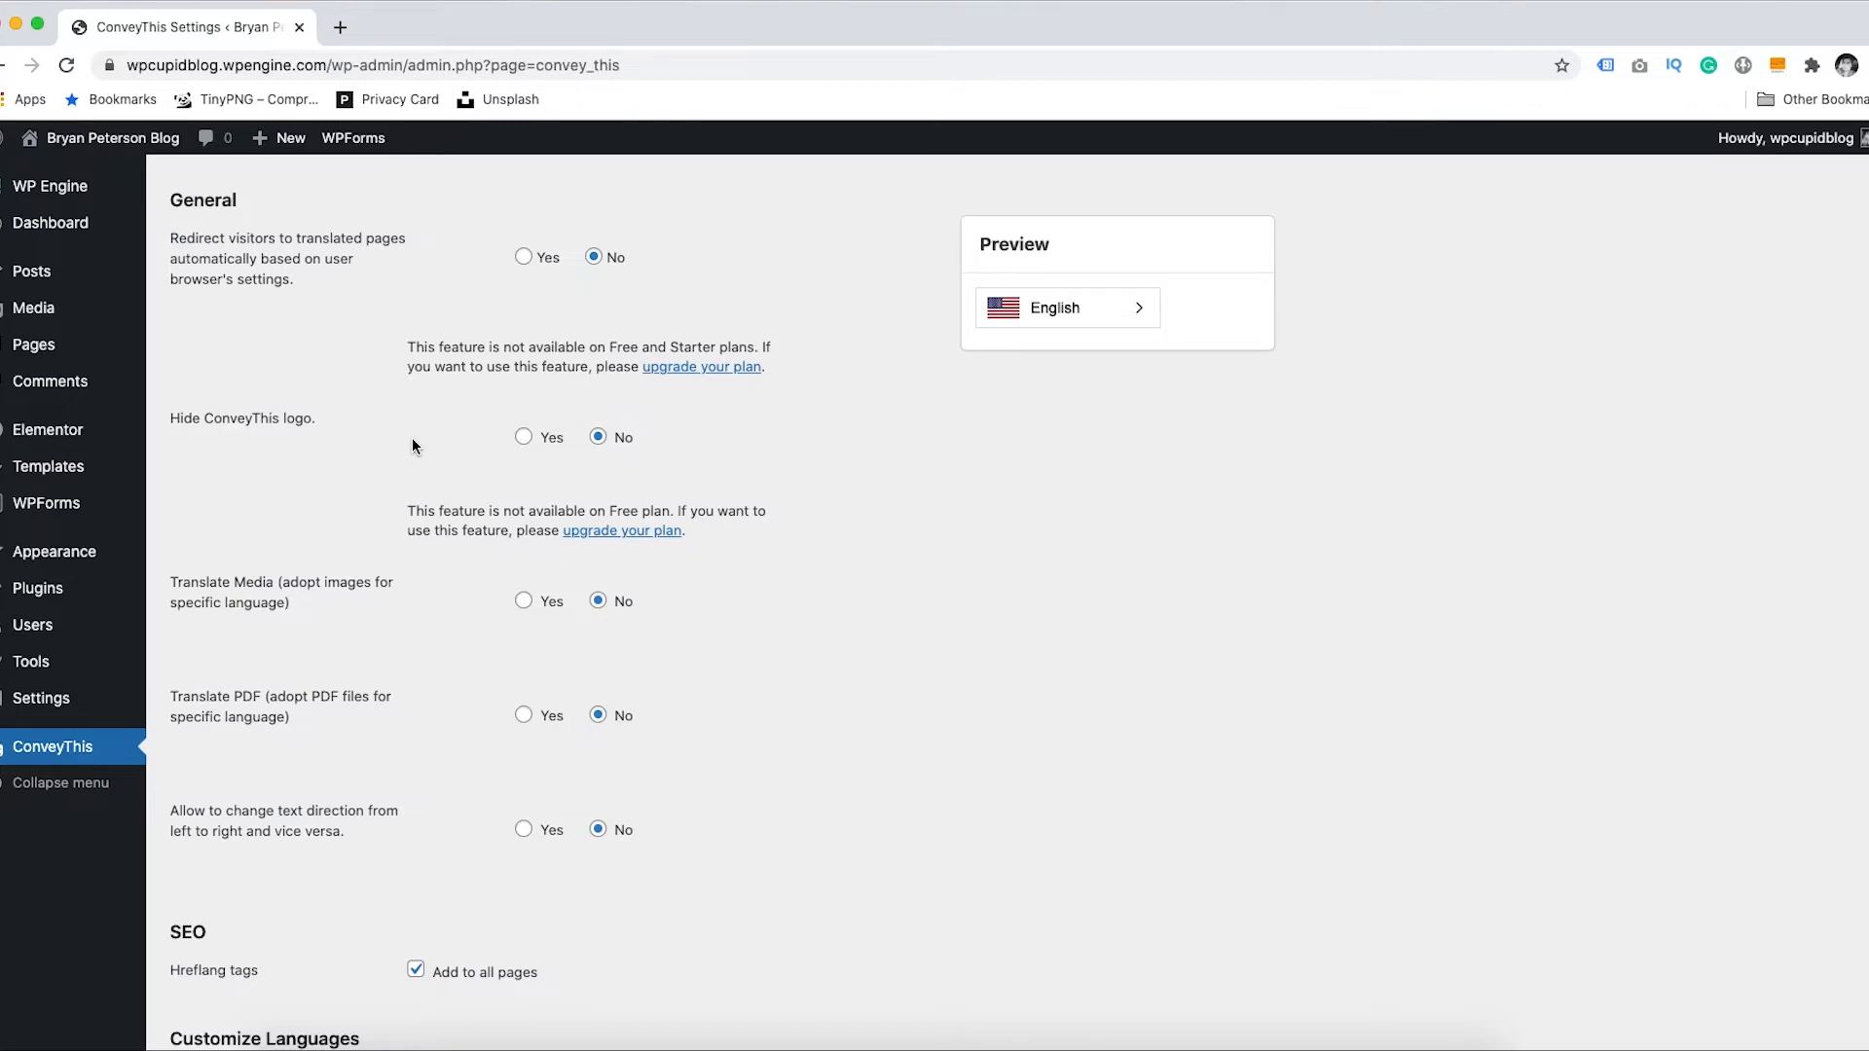
click(1107, 319)
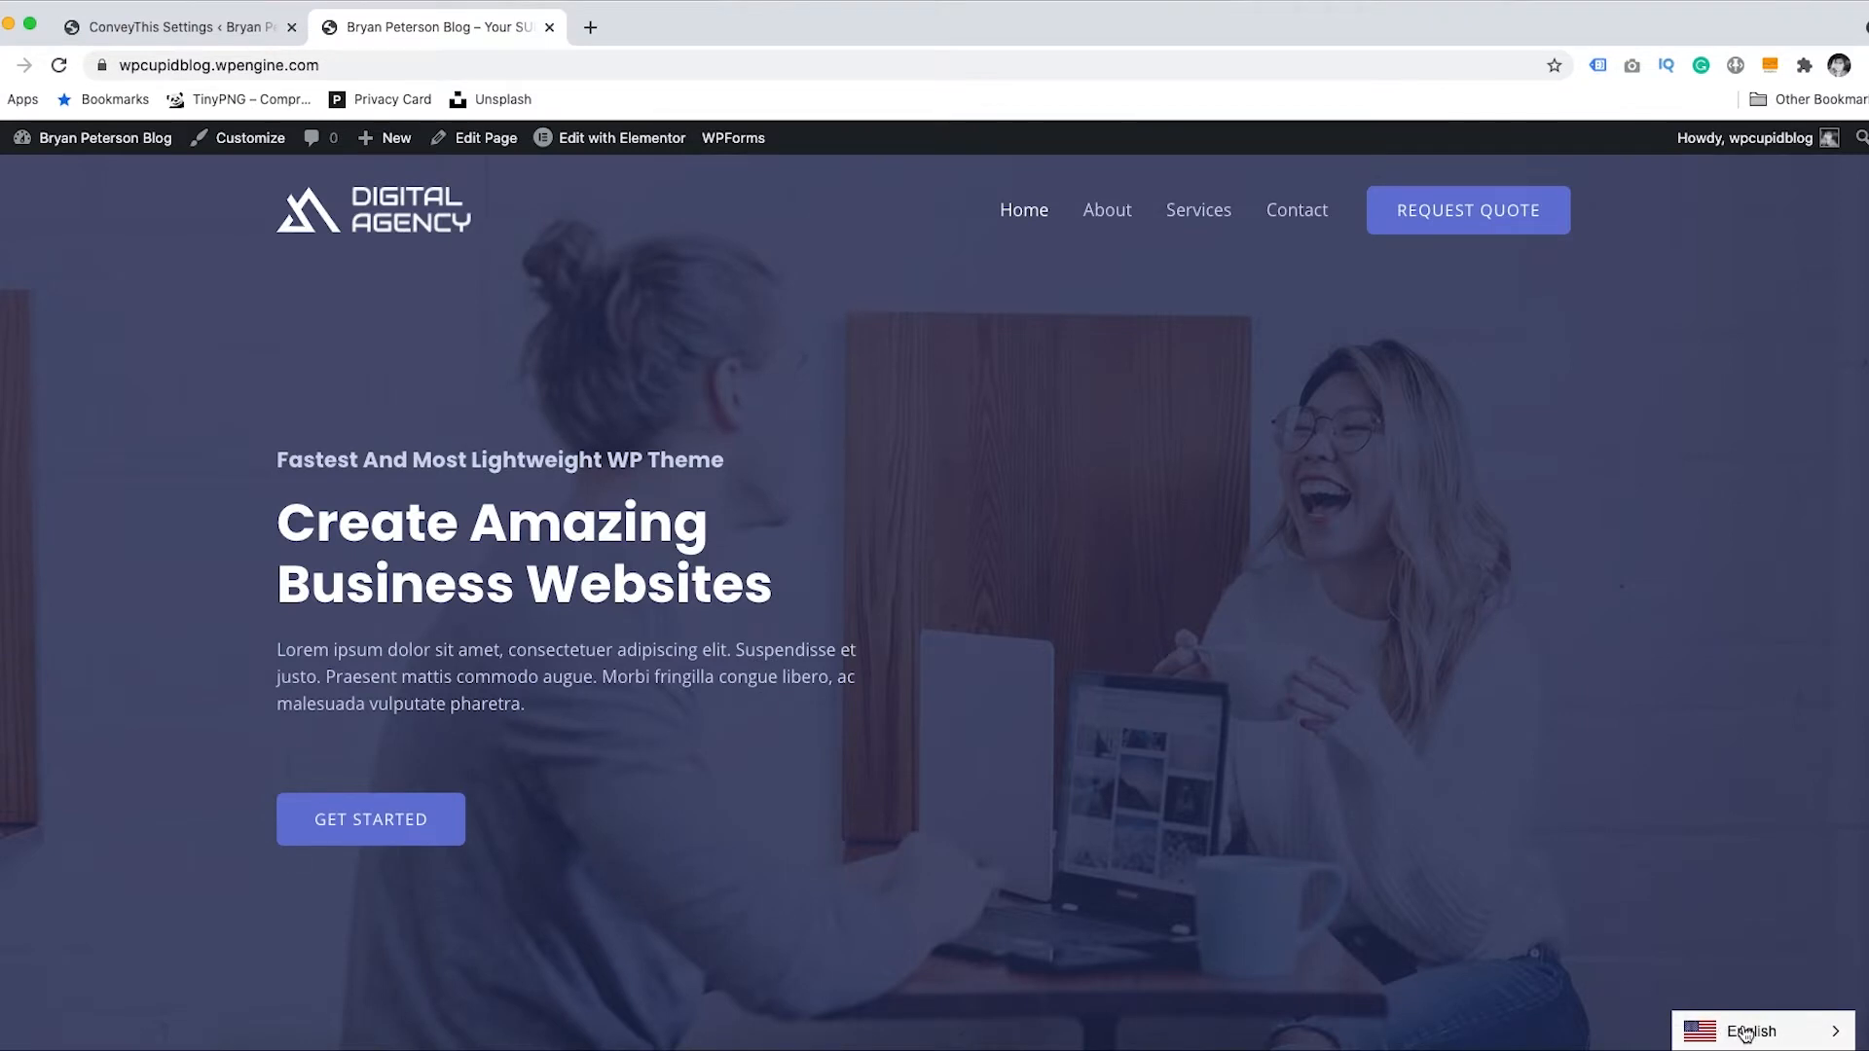
- Return to the ConveyThis Settings tab, where Hide ConveyThis logo and Translate Media show Yes
click(159, 30)
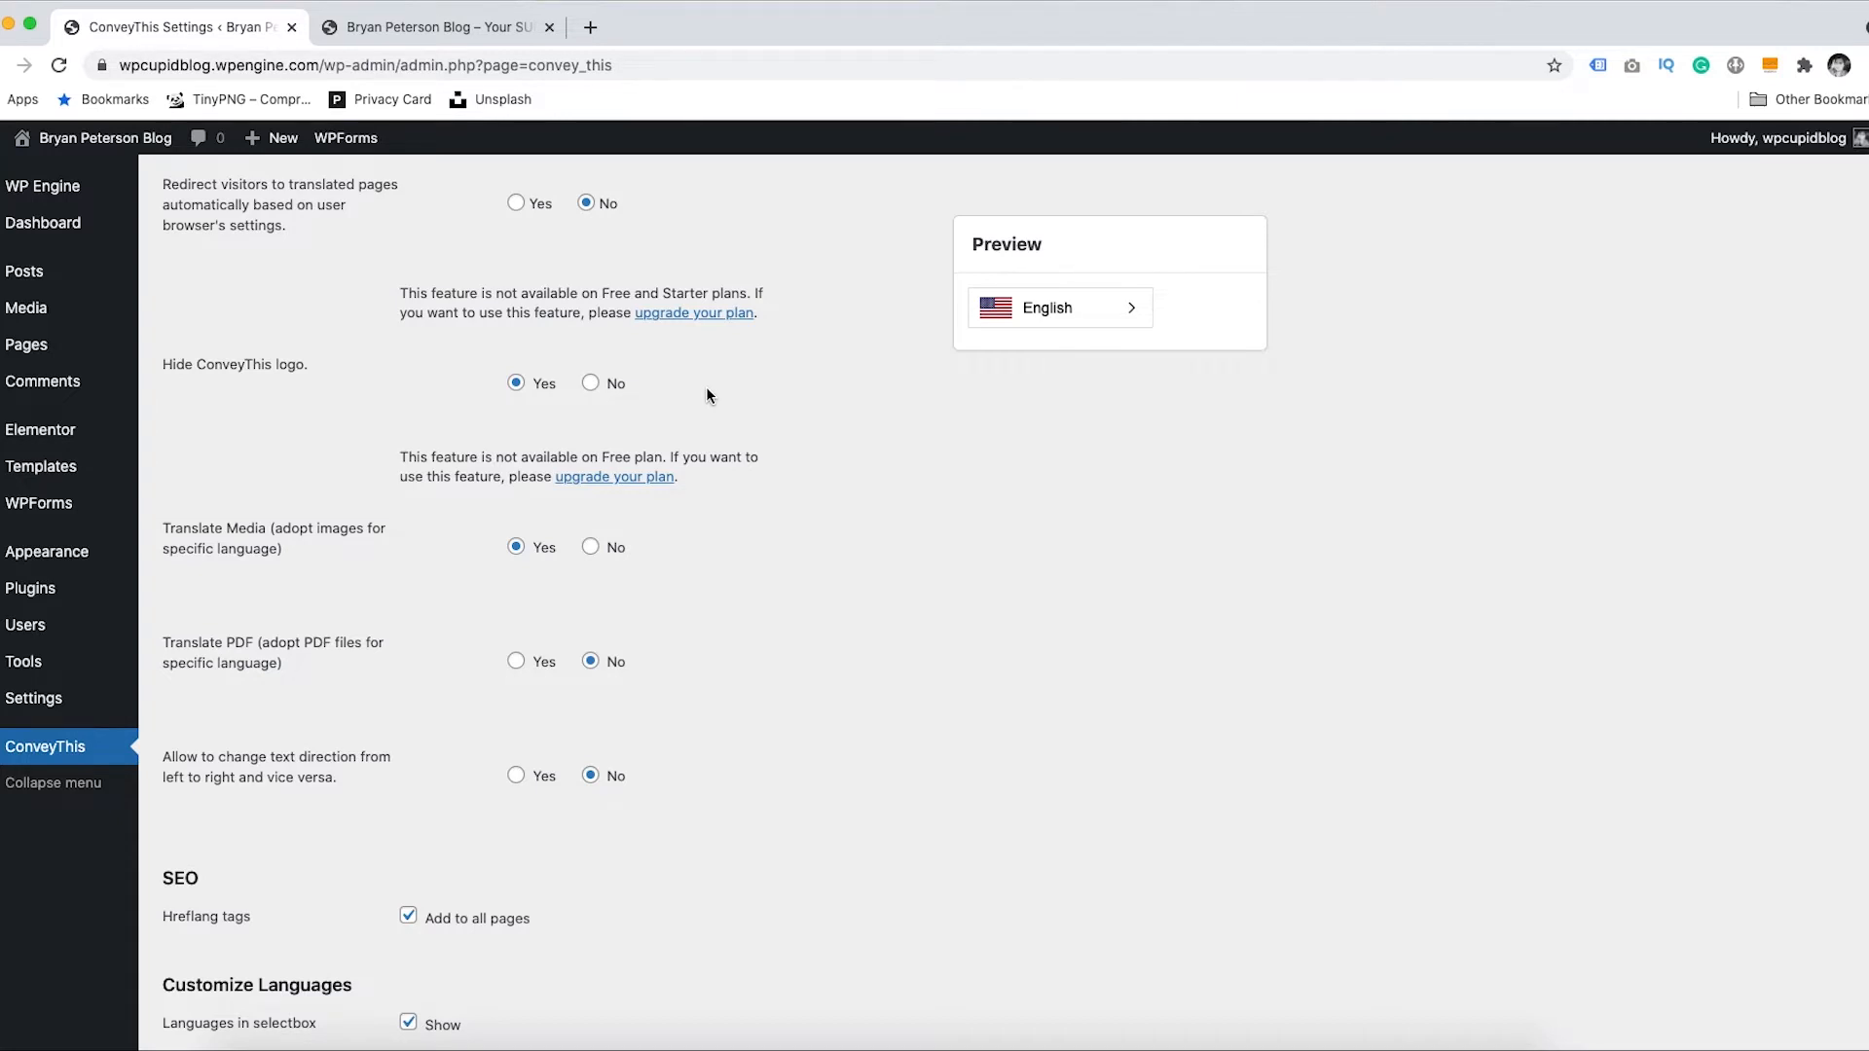
click(1110, 313)
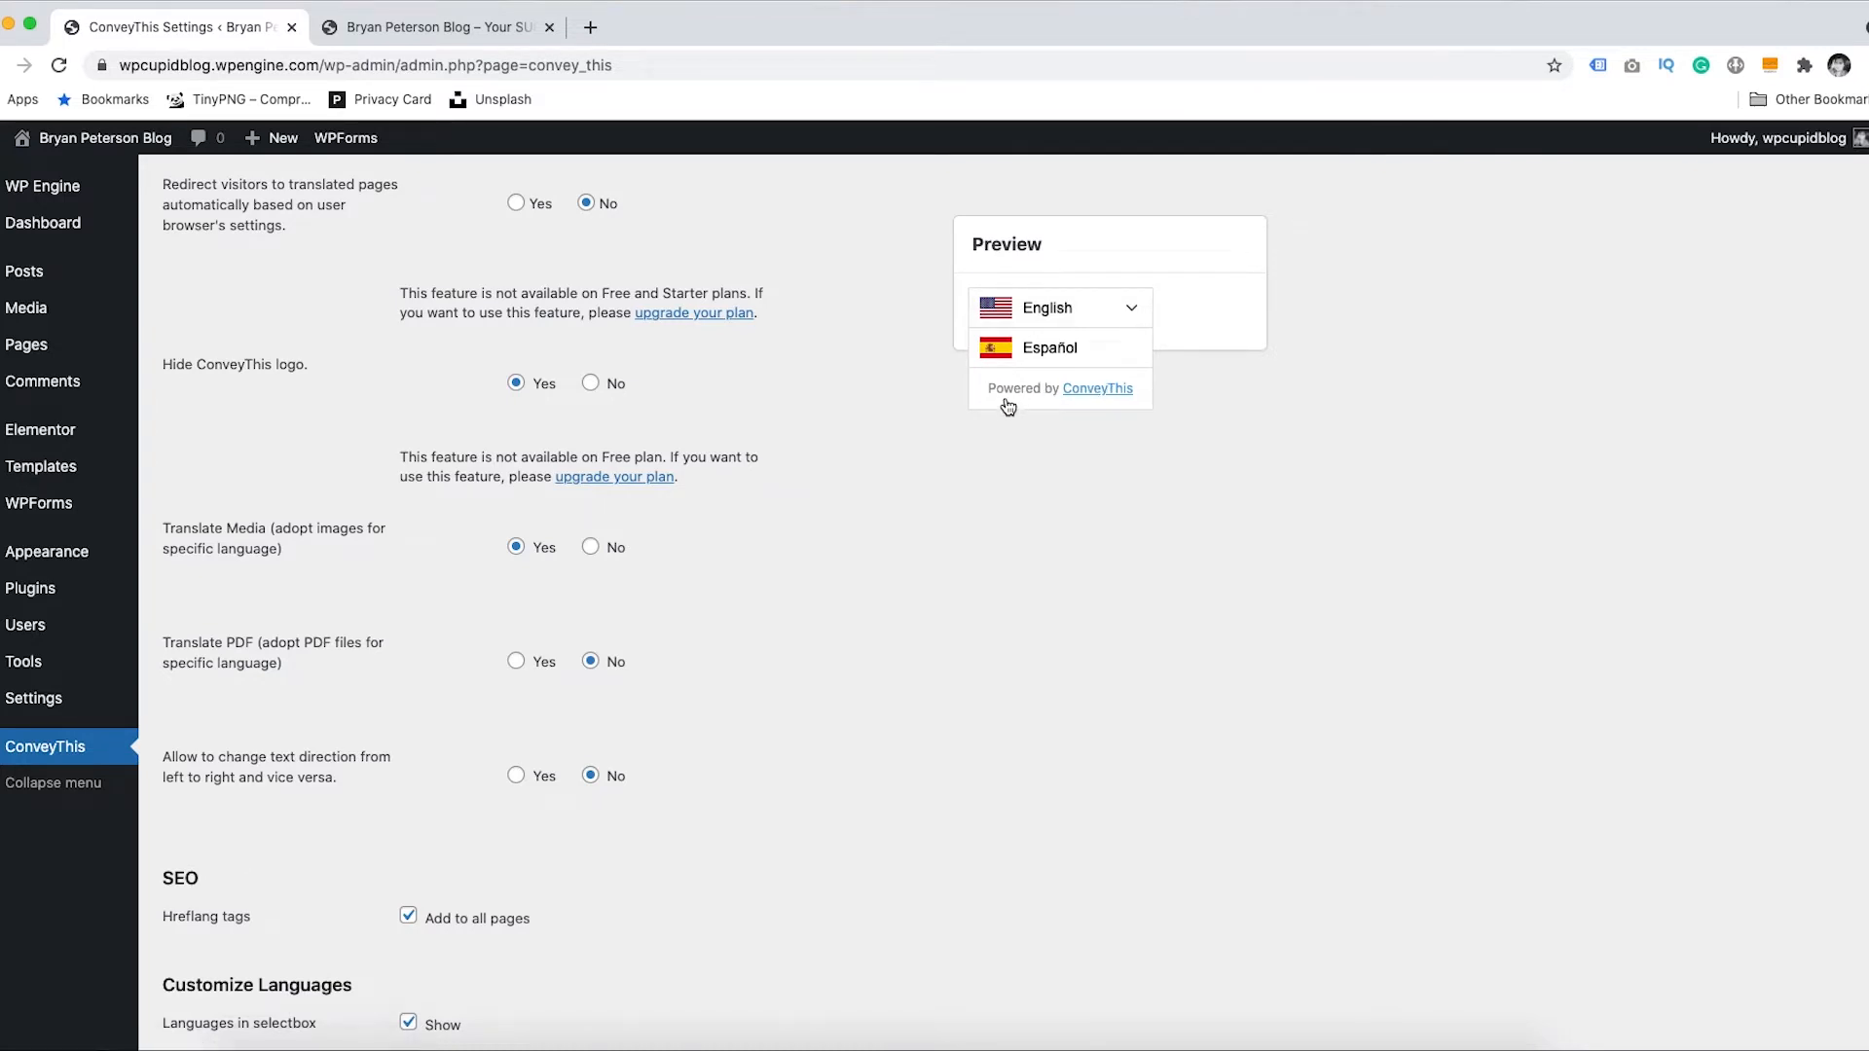
click(1129, 311)
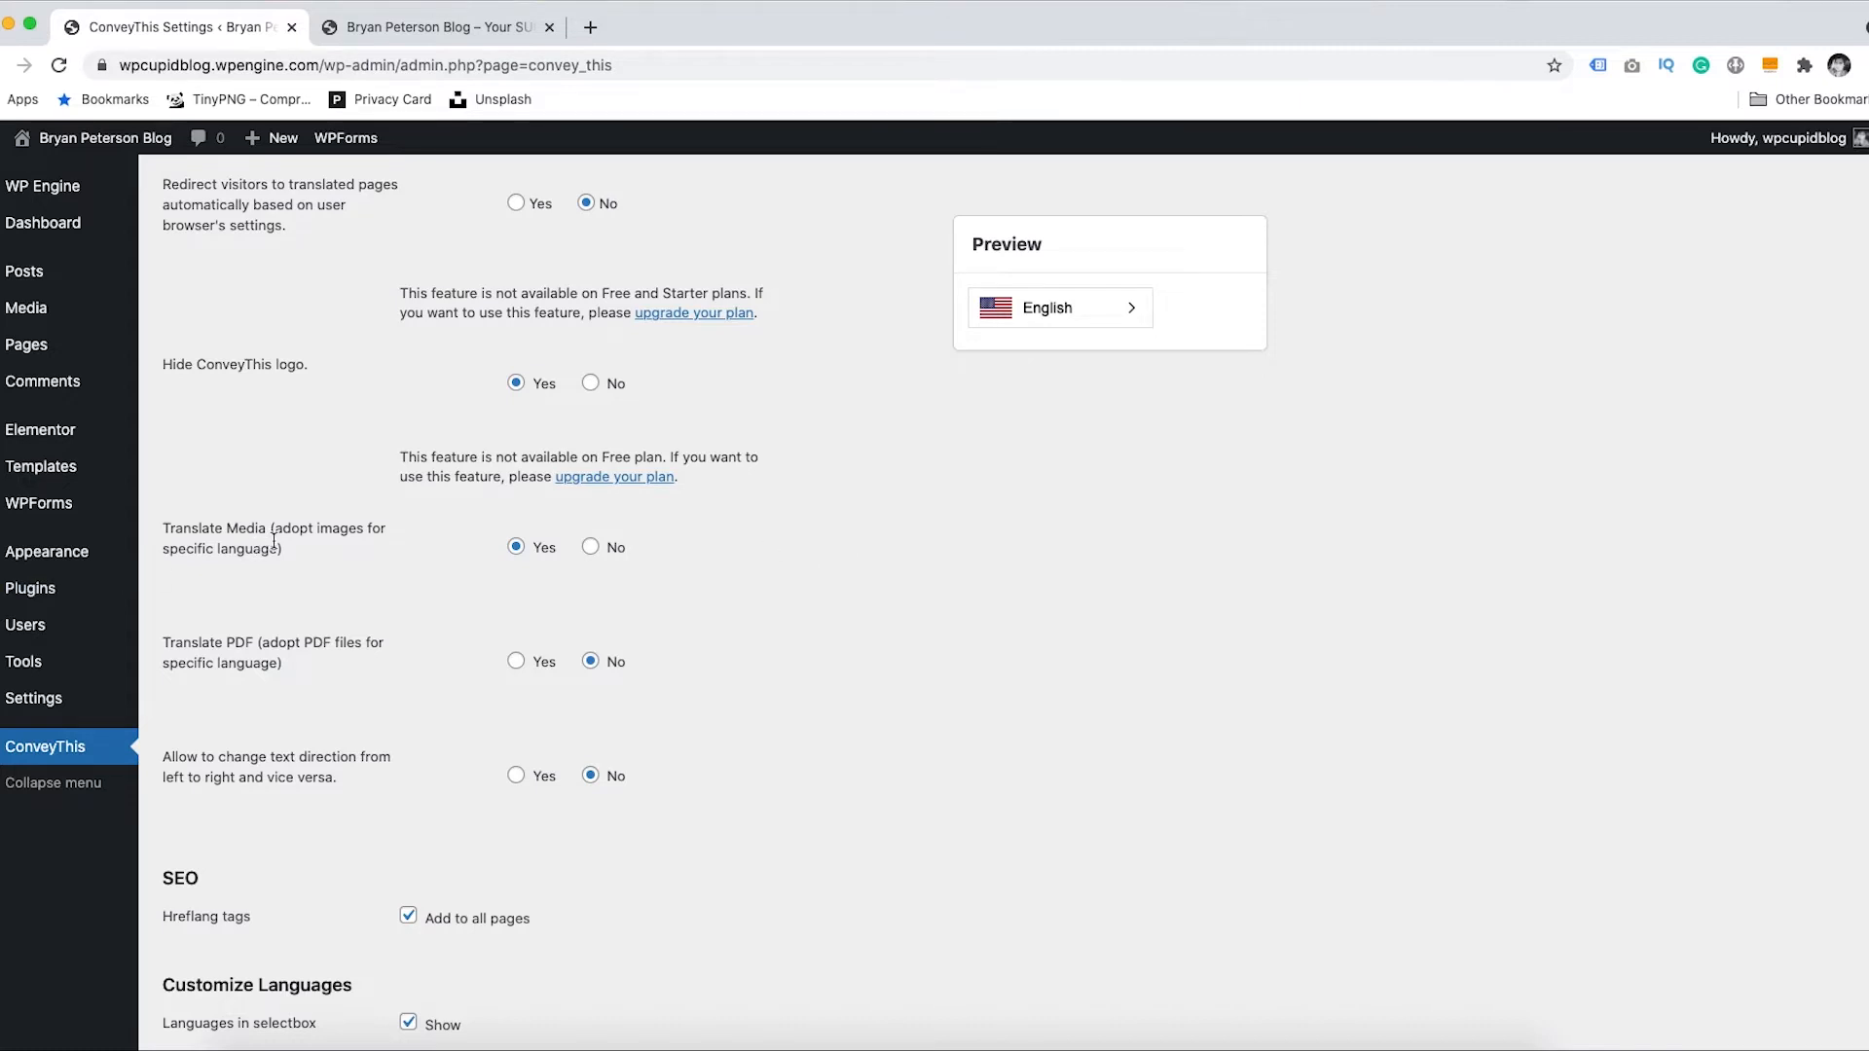
click(514, 547)
click(516, 664)
click(591, 663)
scroll(584, 603, down, 5)
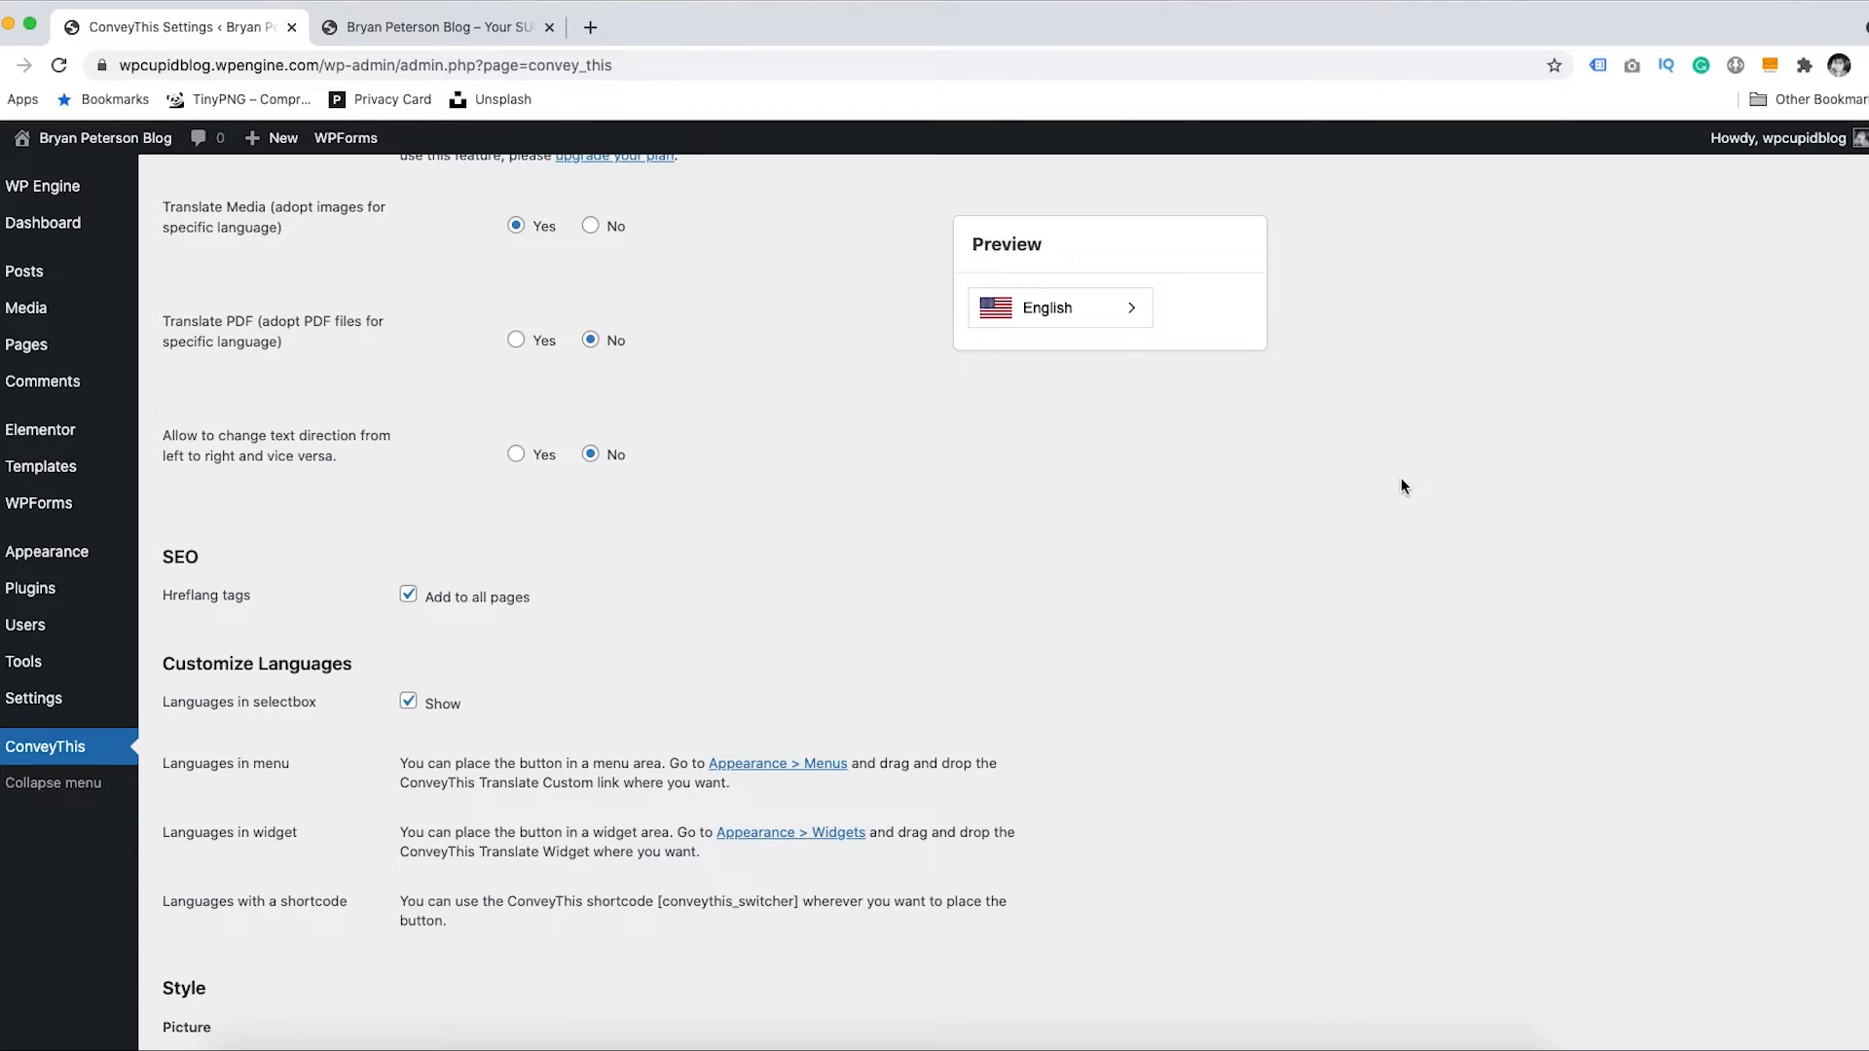
- Scroll through the Customize Languages and Style settings, then bring up the live blog homepage
scroll(1003, 604, down, 2)
scroll(610, 343, down, 2)
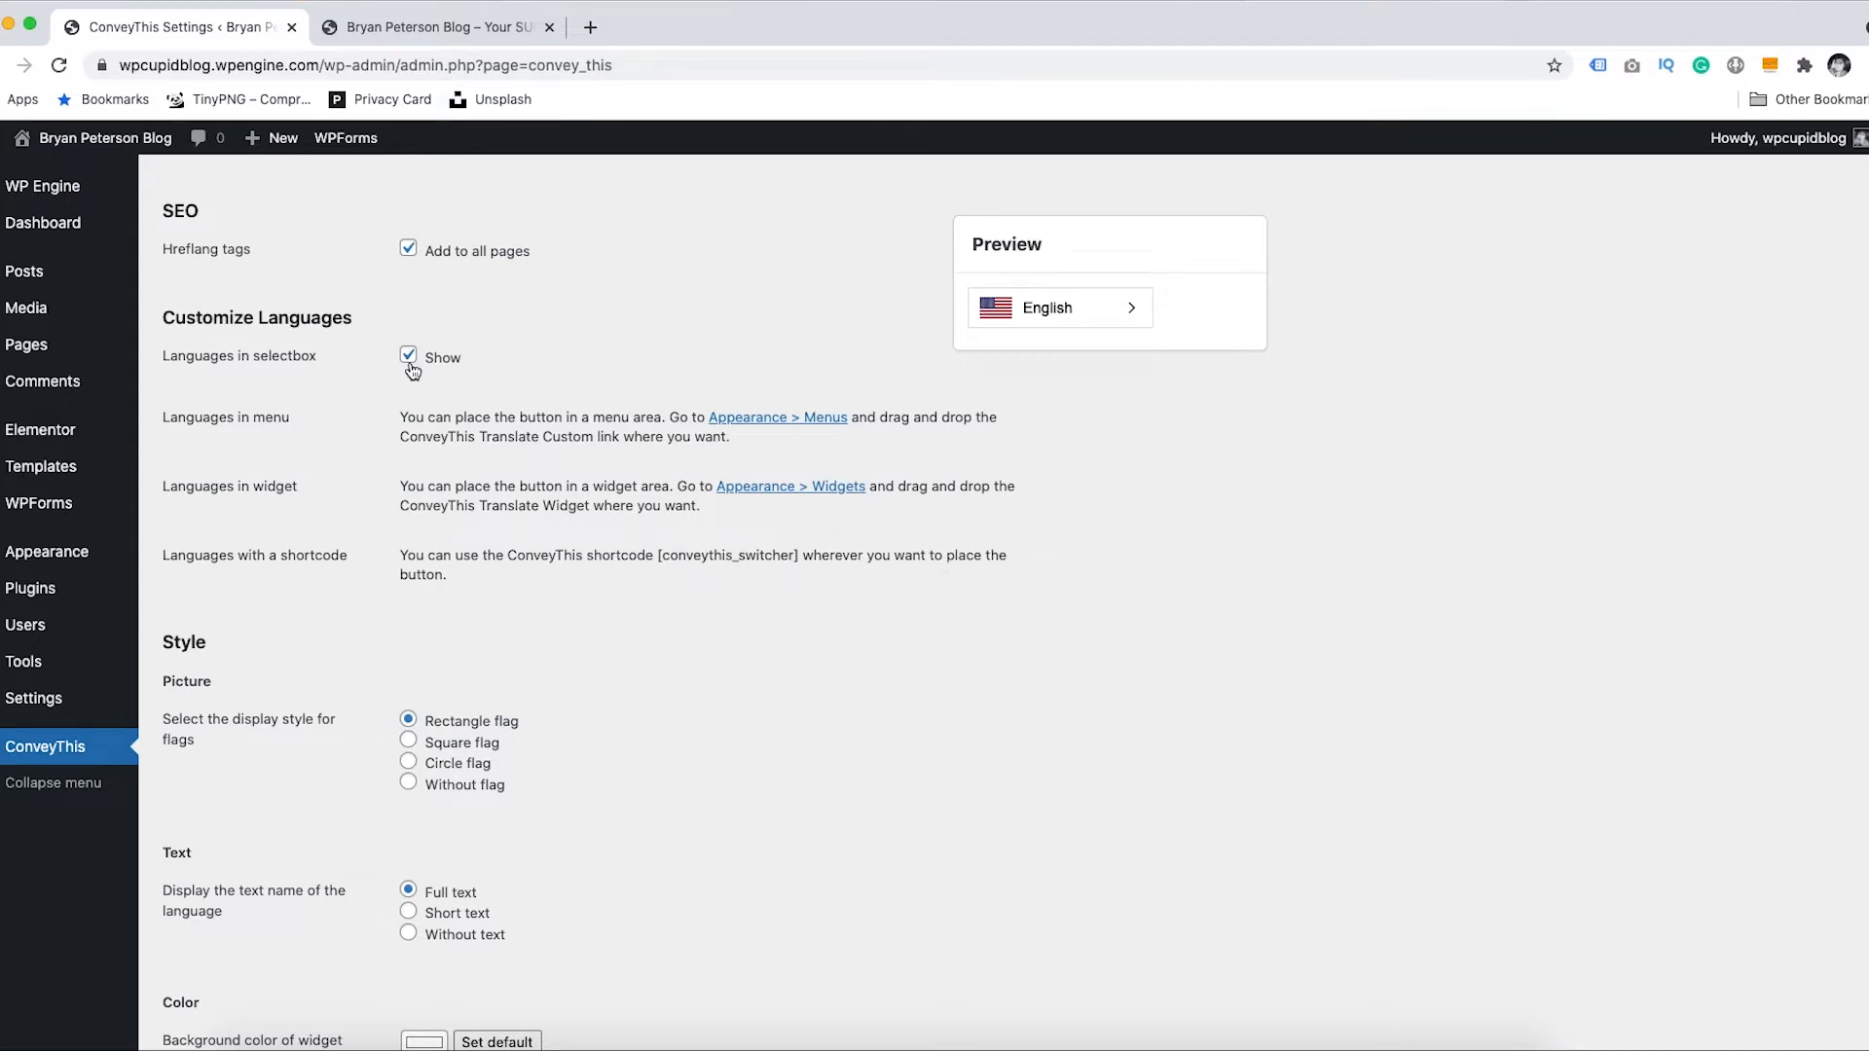
click(421, 29)
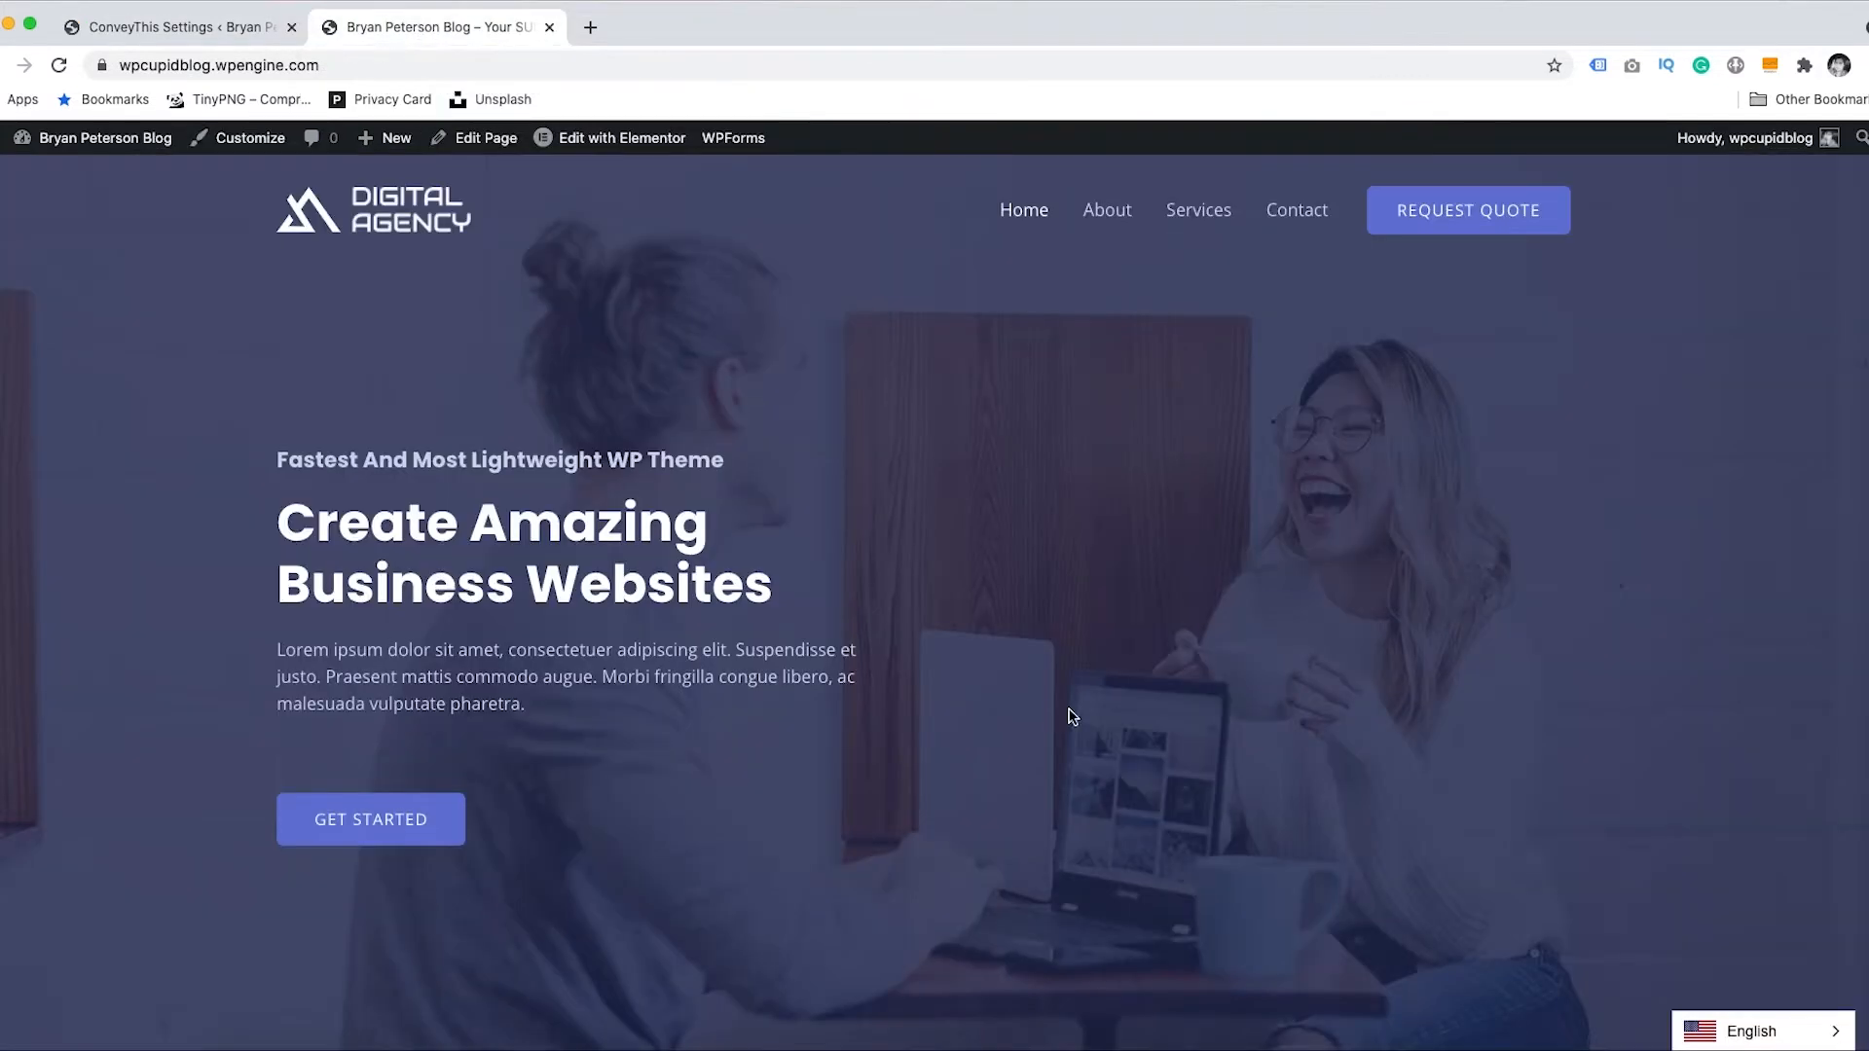
- Check that the site's English switcher lists Español, then go back to ConveyThis Settings
click(1772, 1040)
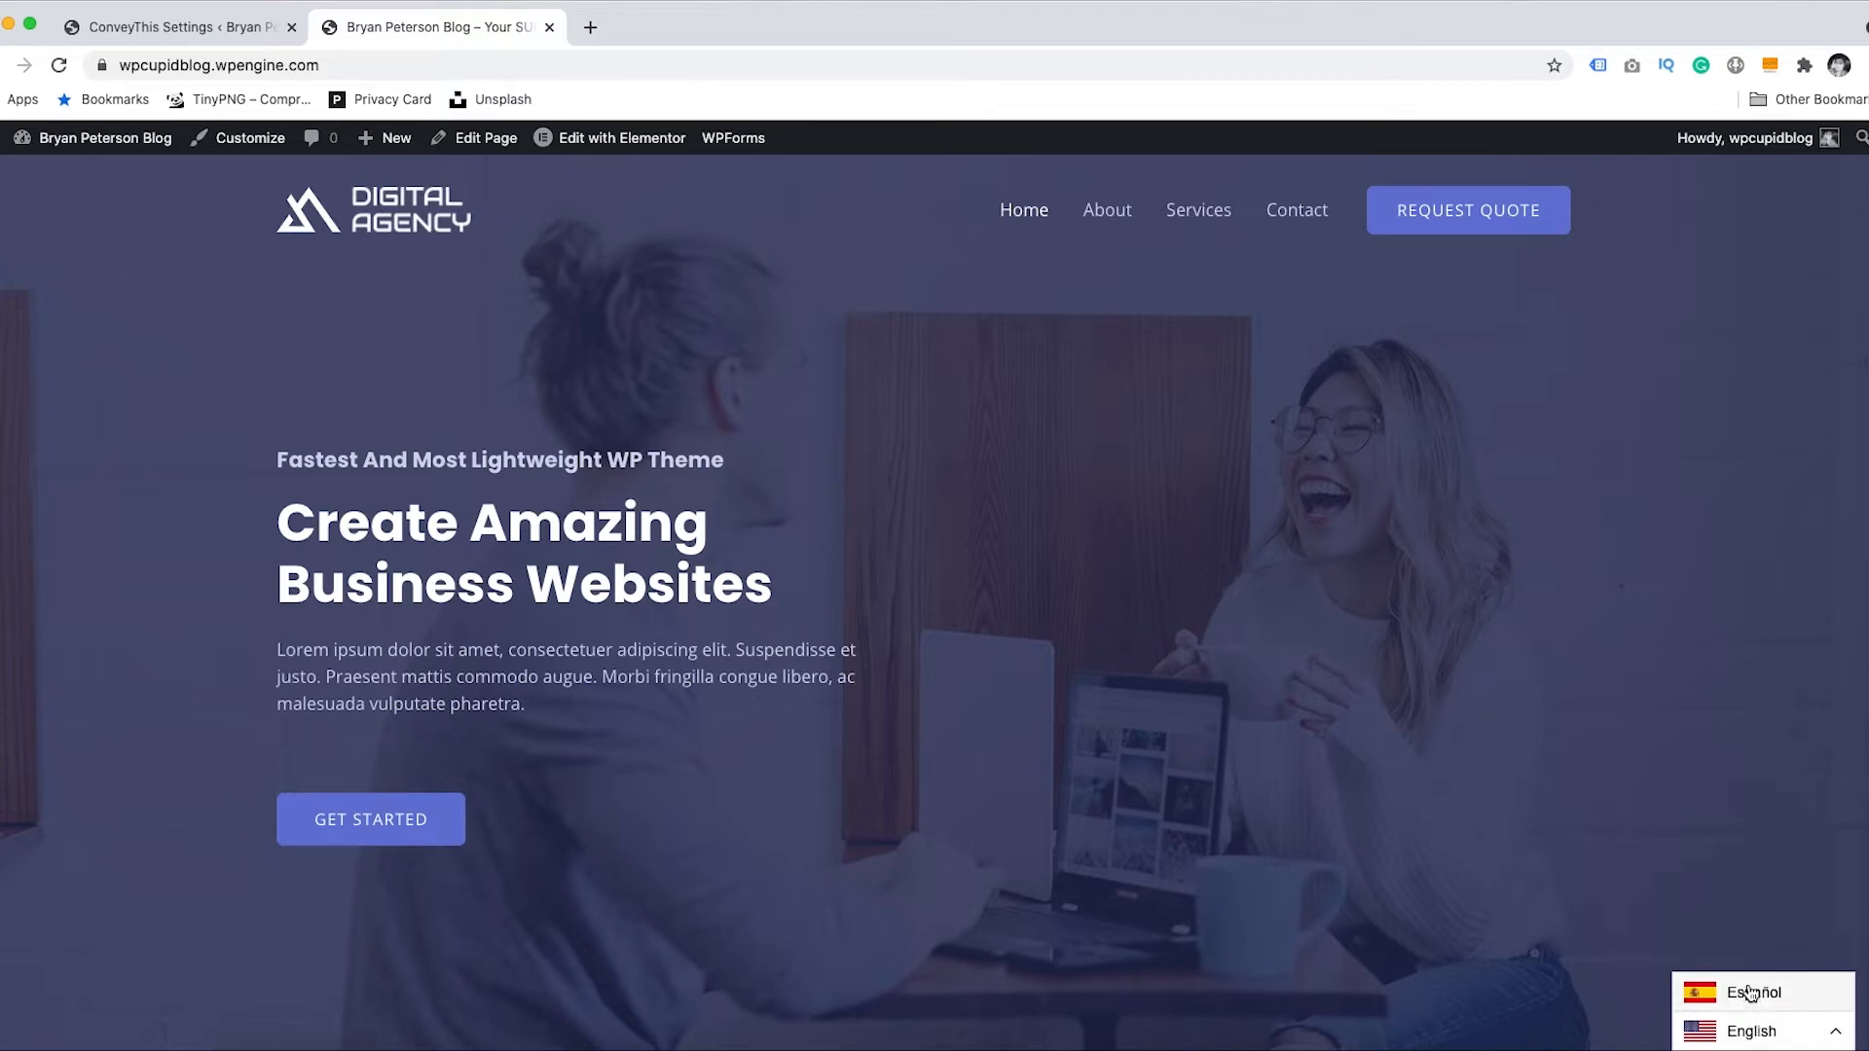
click(1831, 1037)
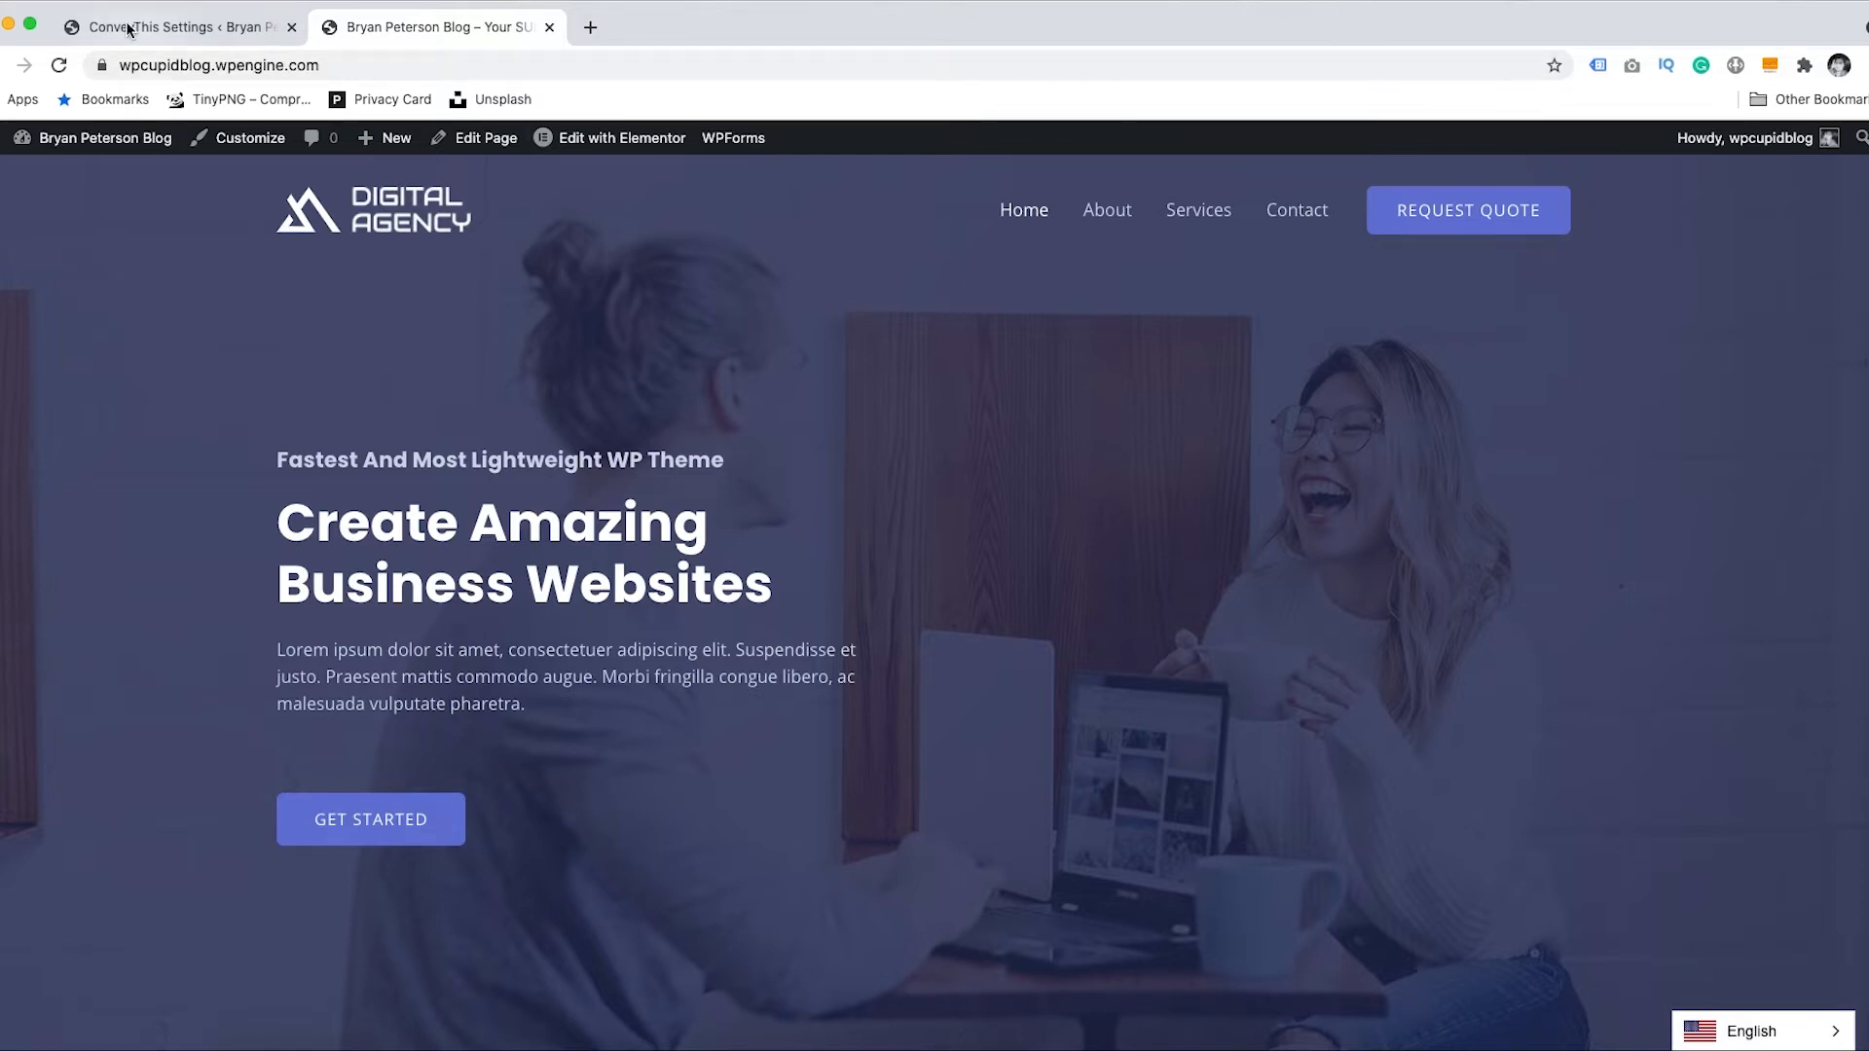
click(175, 27)
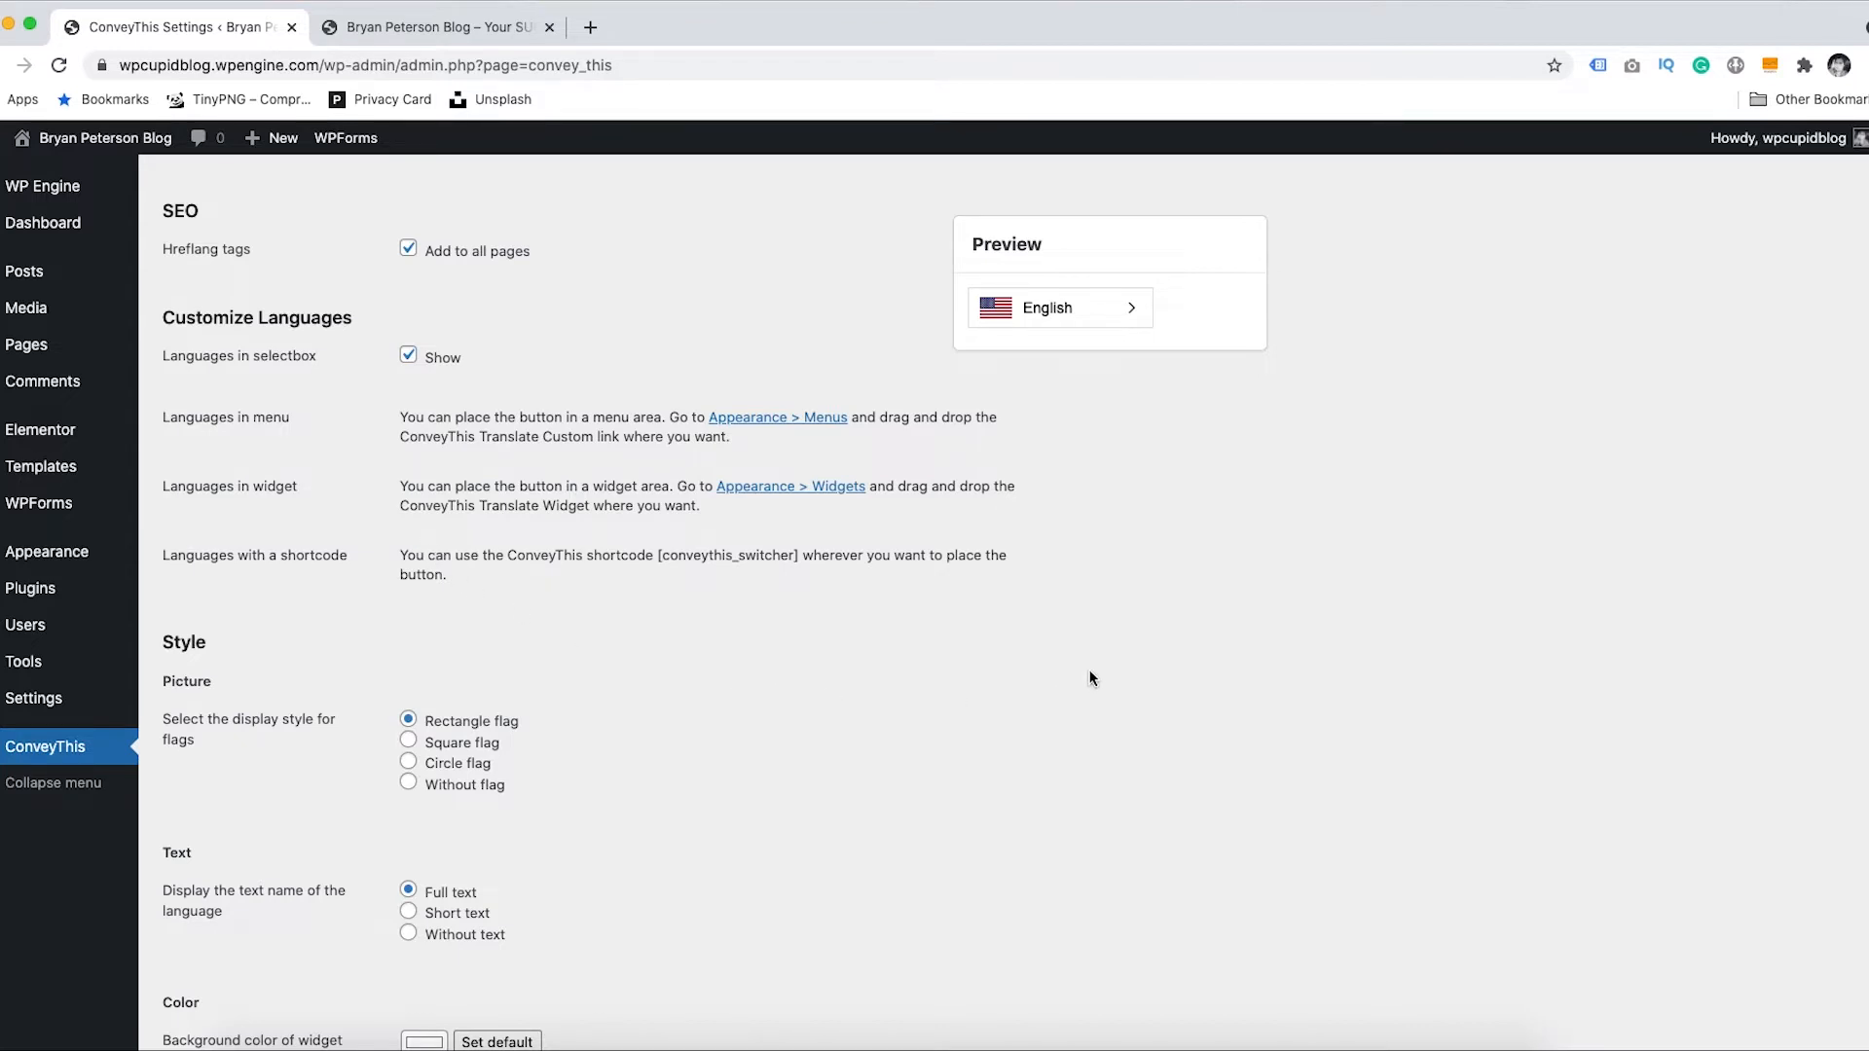
scroll(710, 603, down, 5)
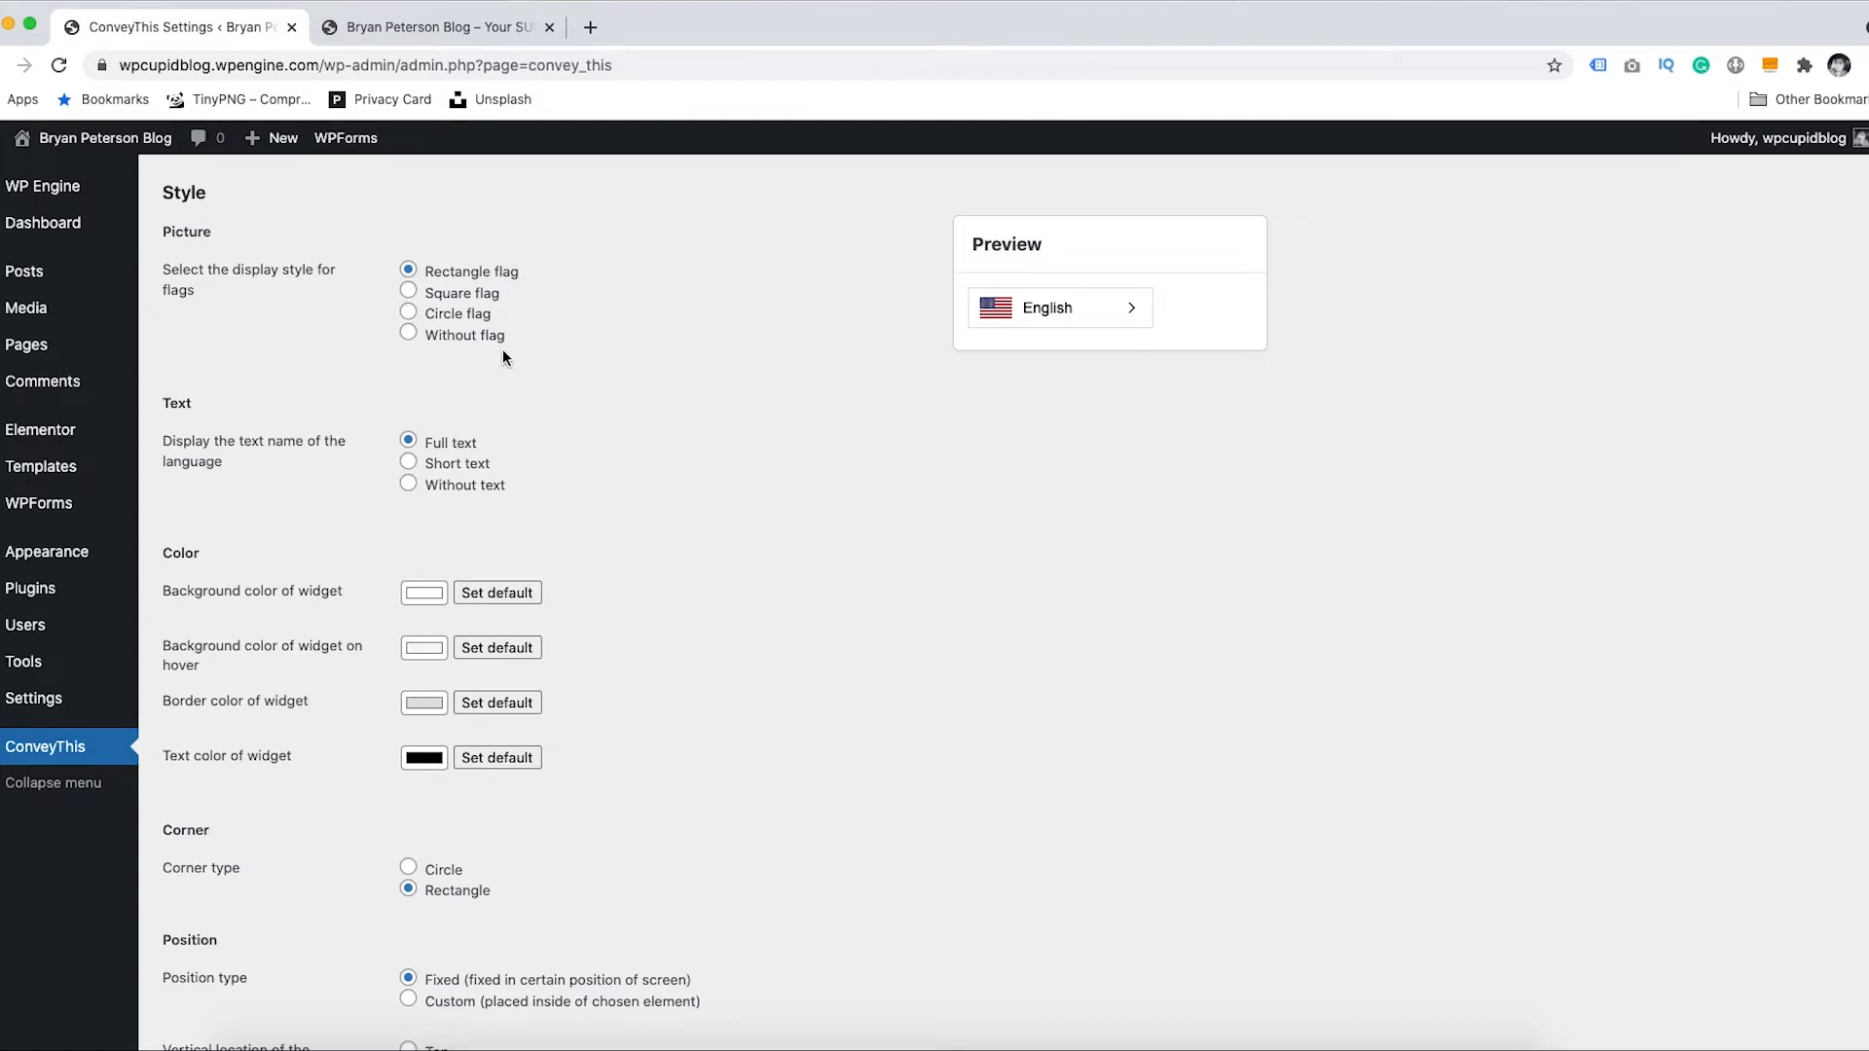
click(409, 292)
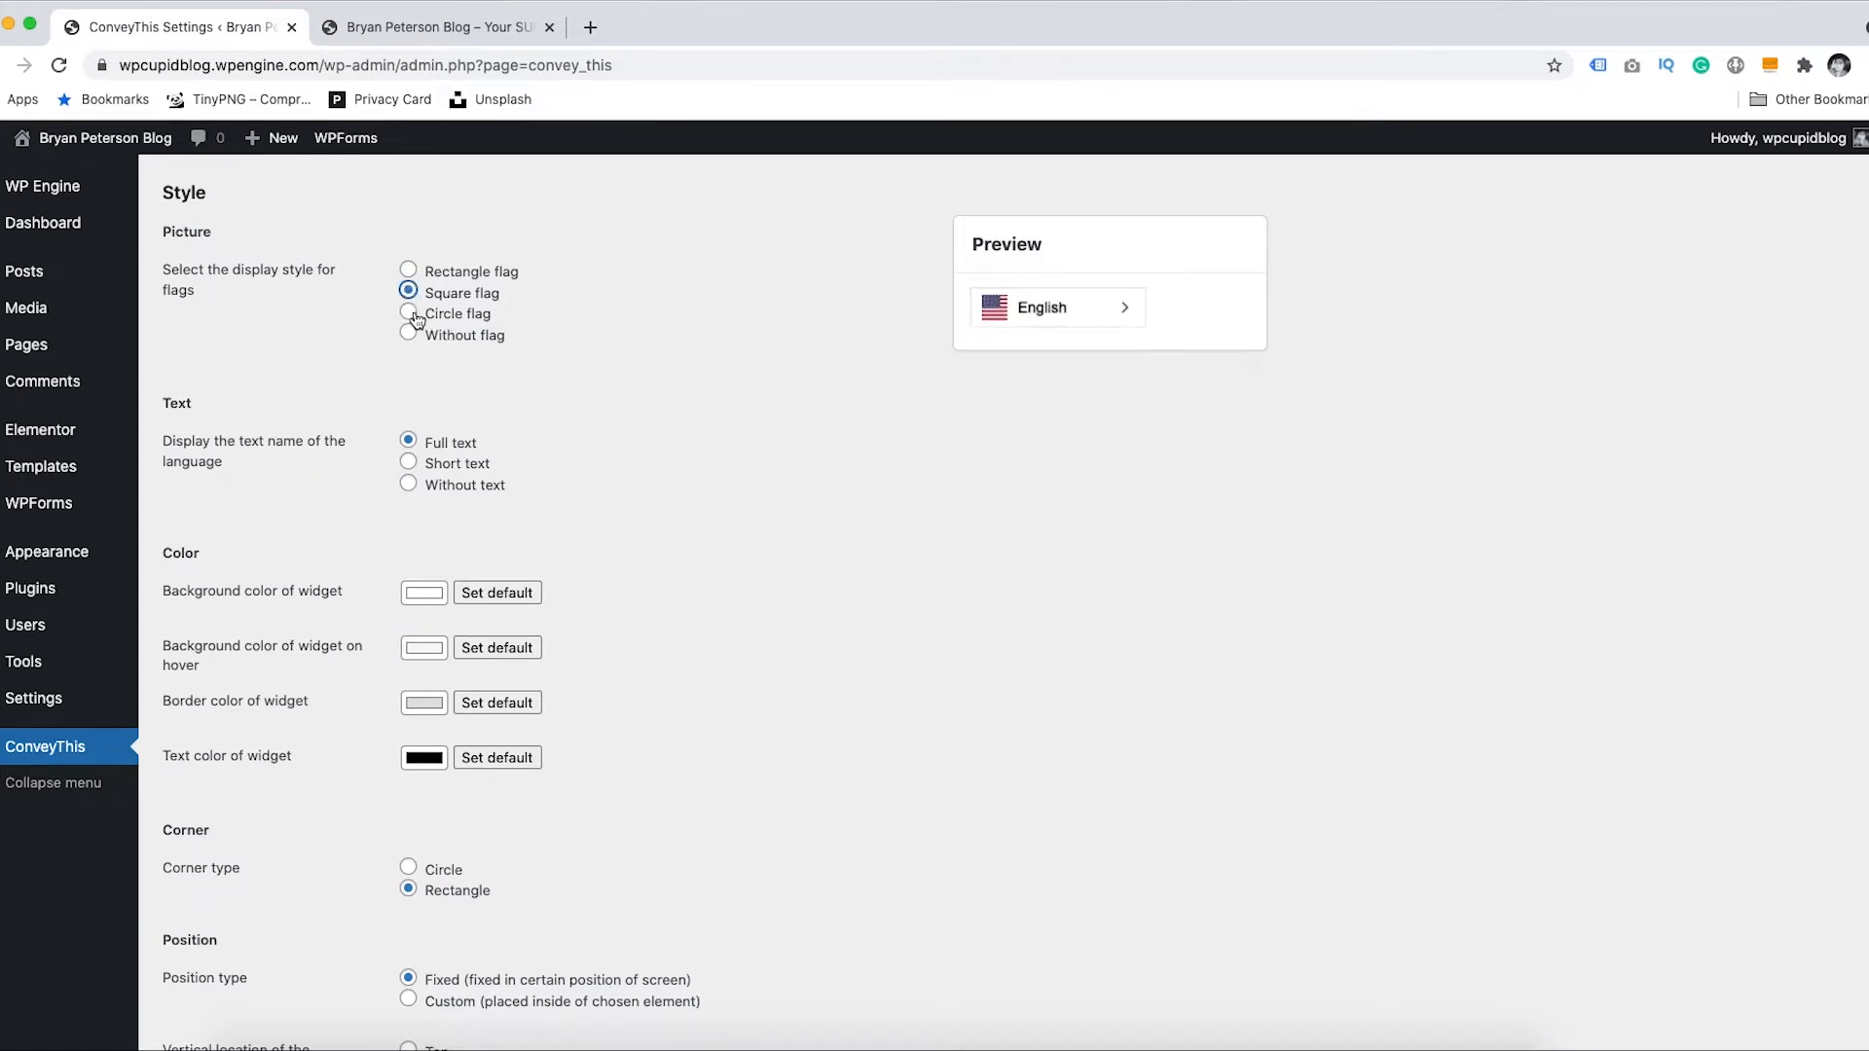
click(408, 313)
click(409, 335)
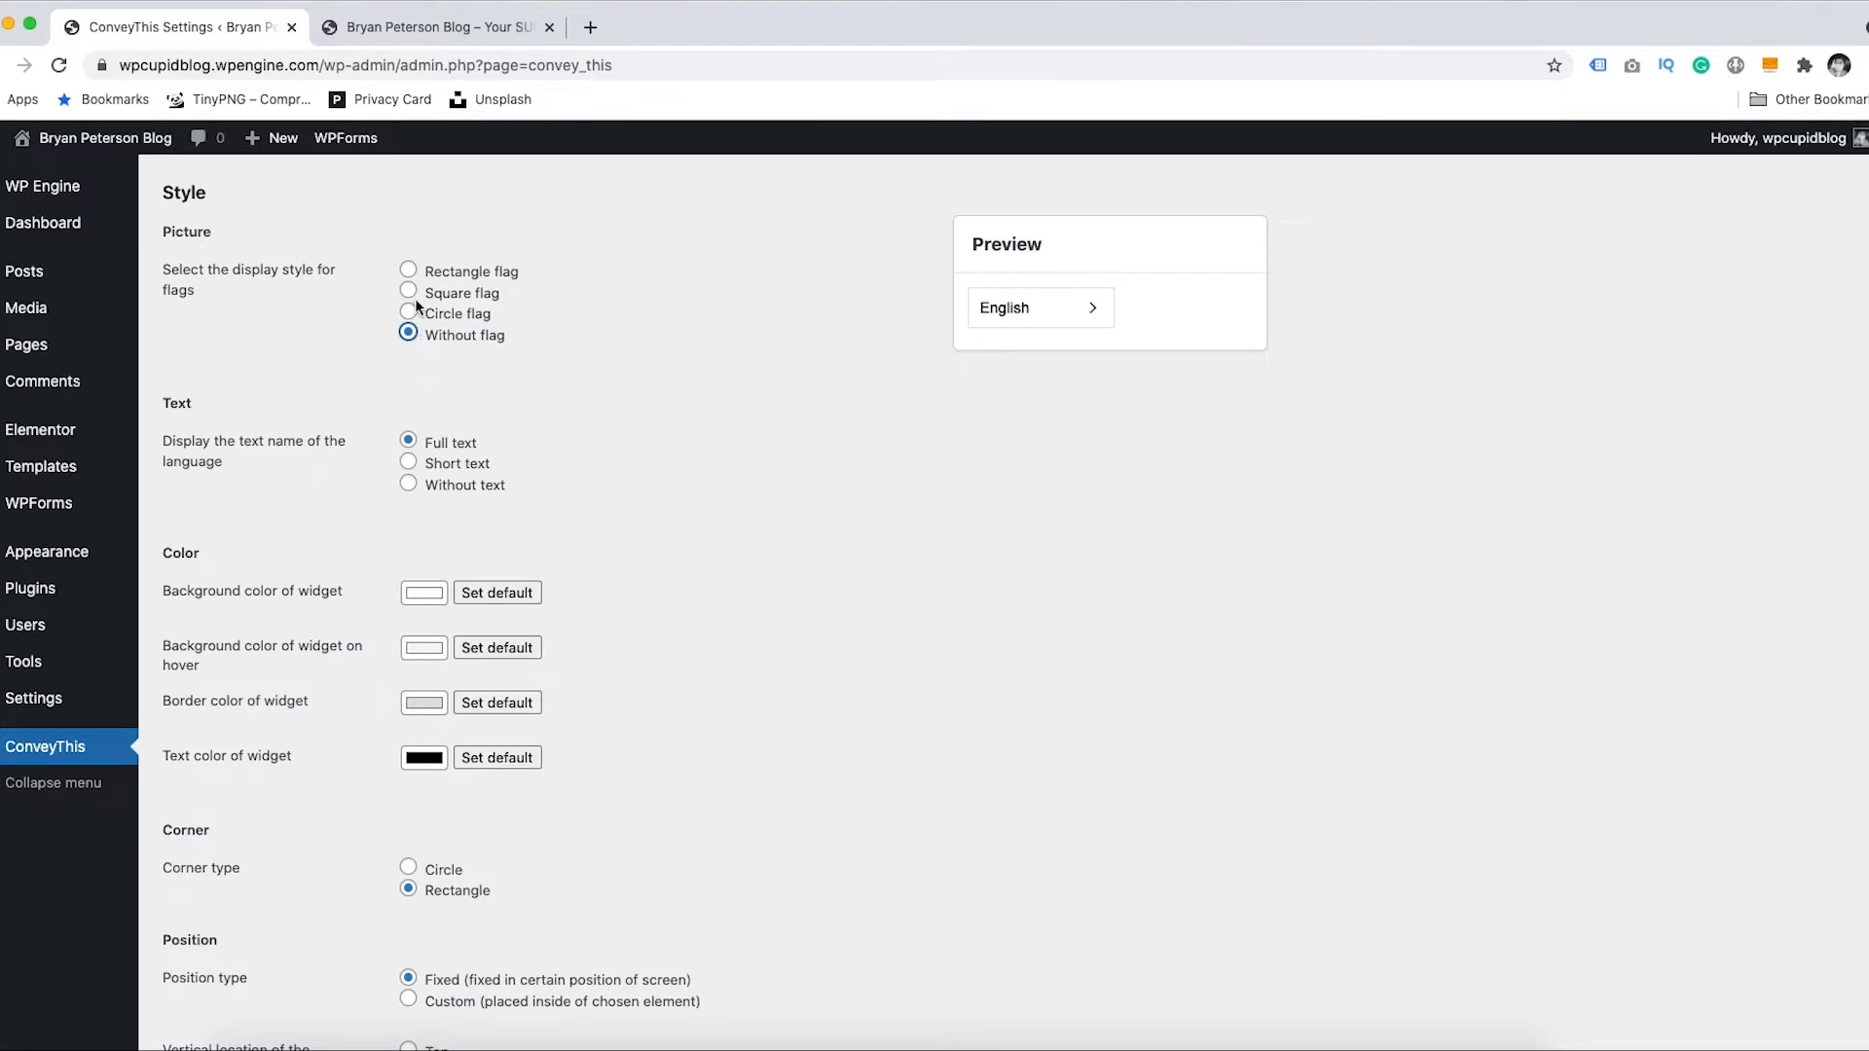
click(409, 271)
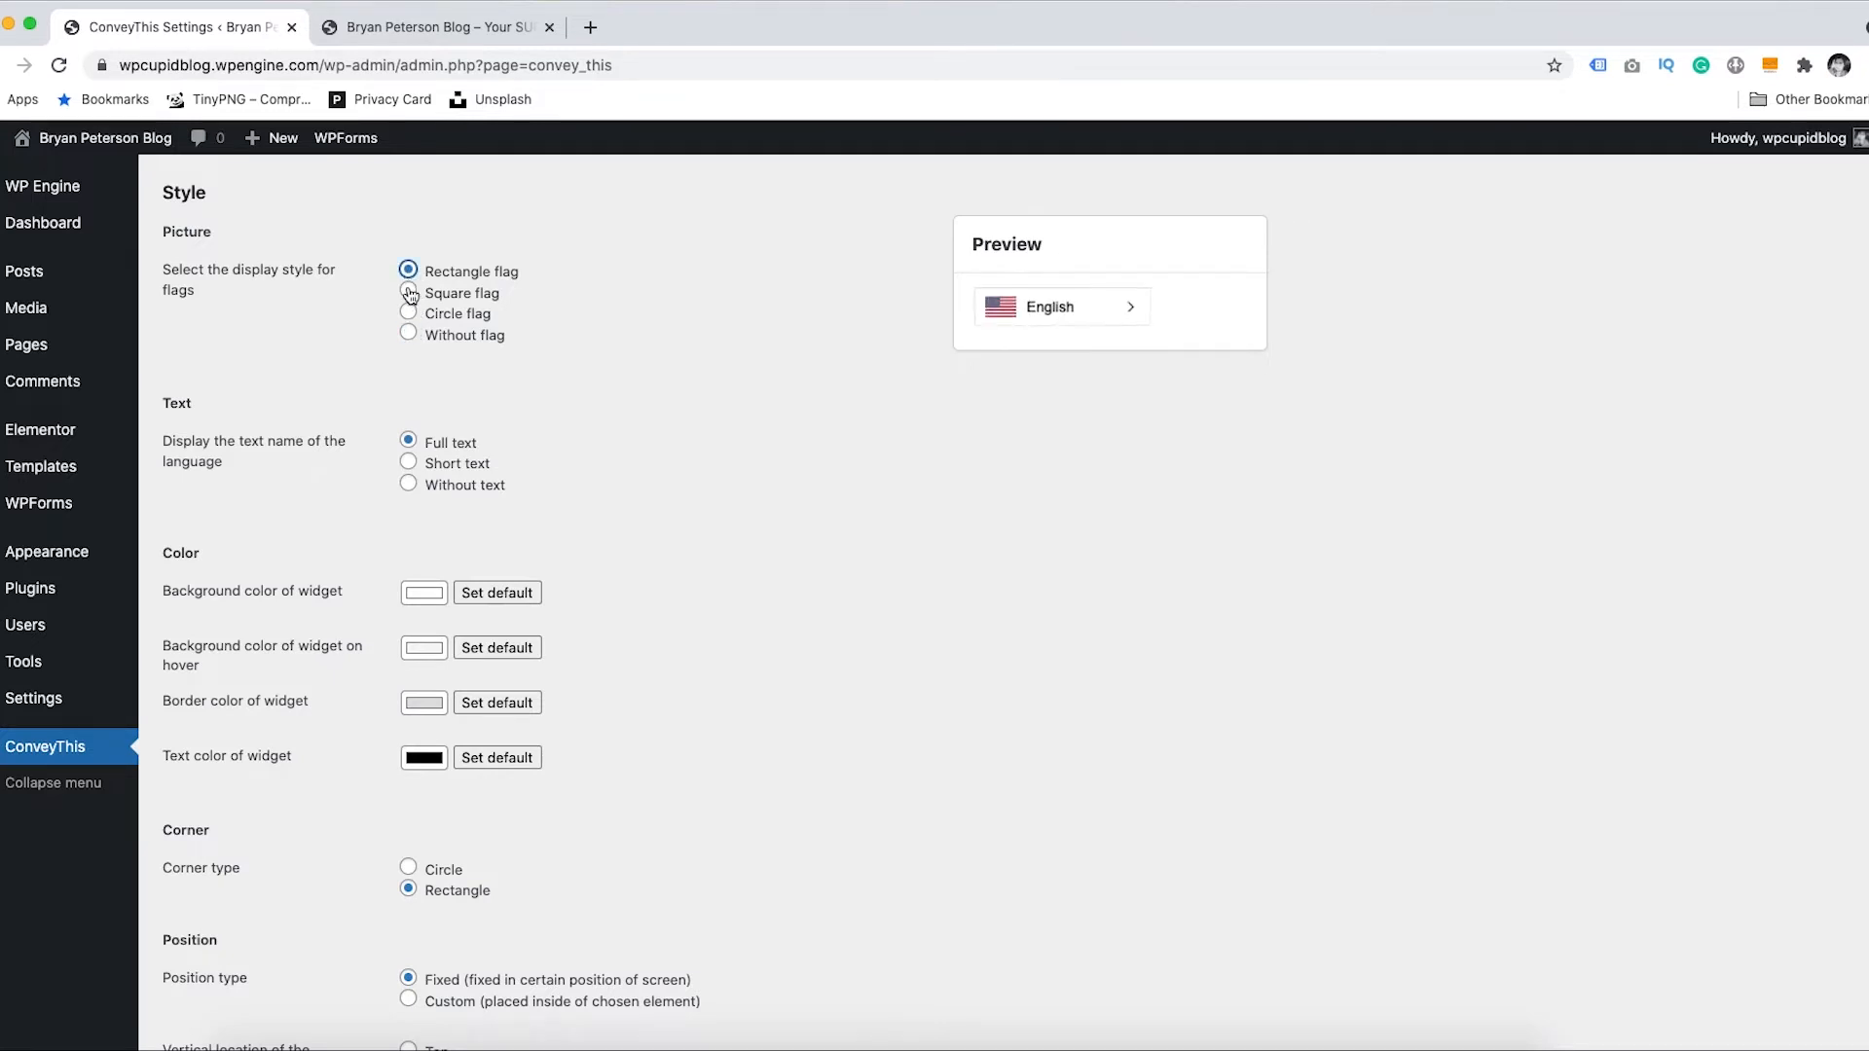
click(409, 291)
click(409, 312)
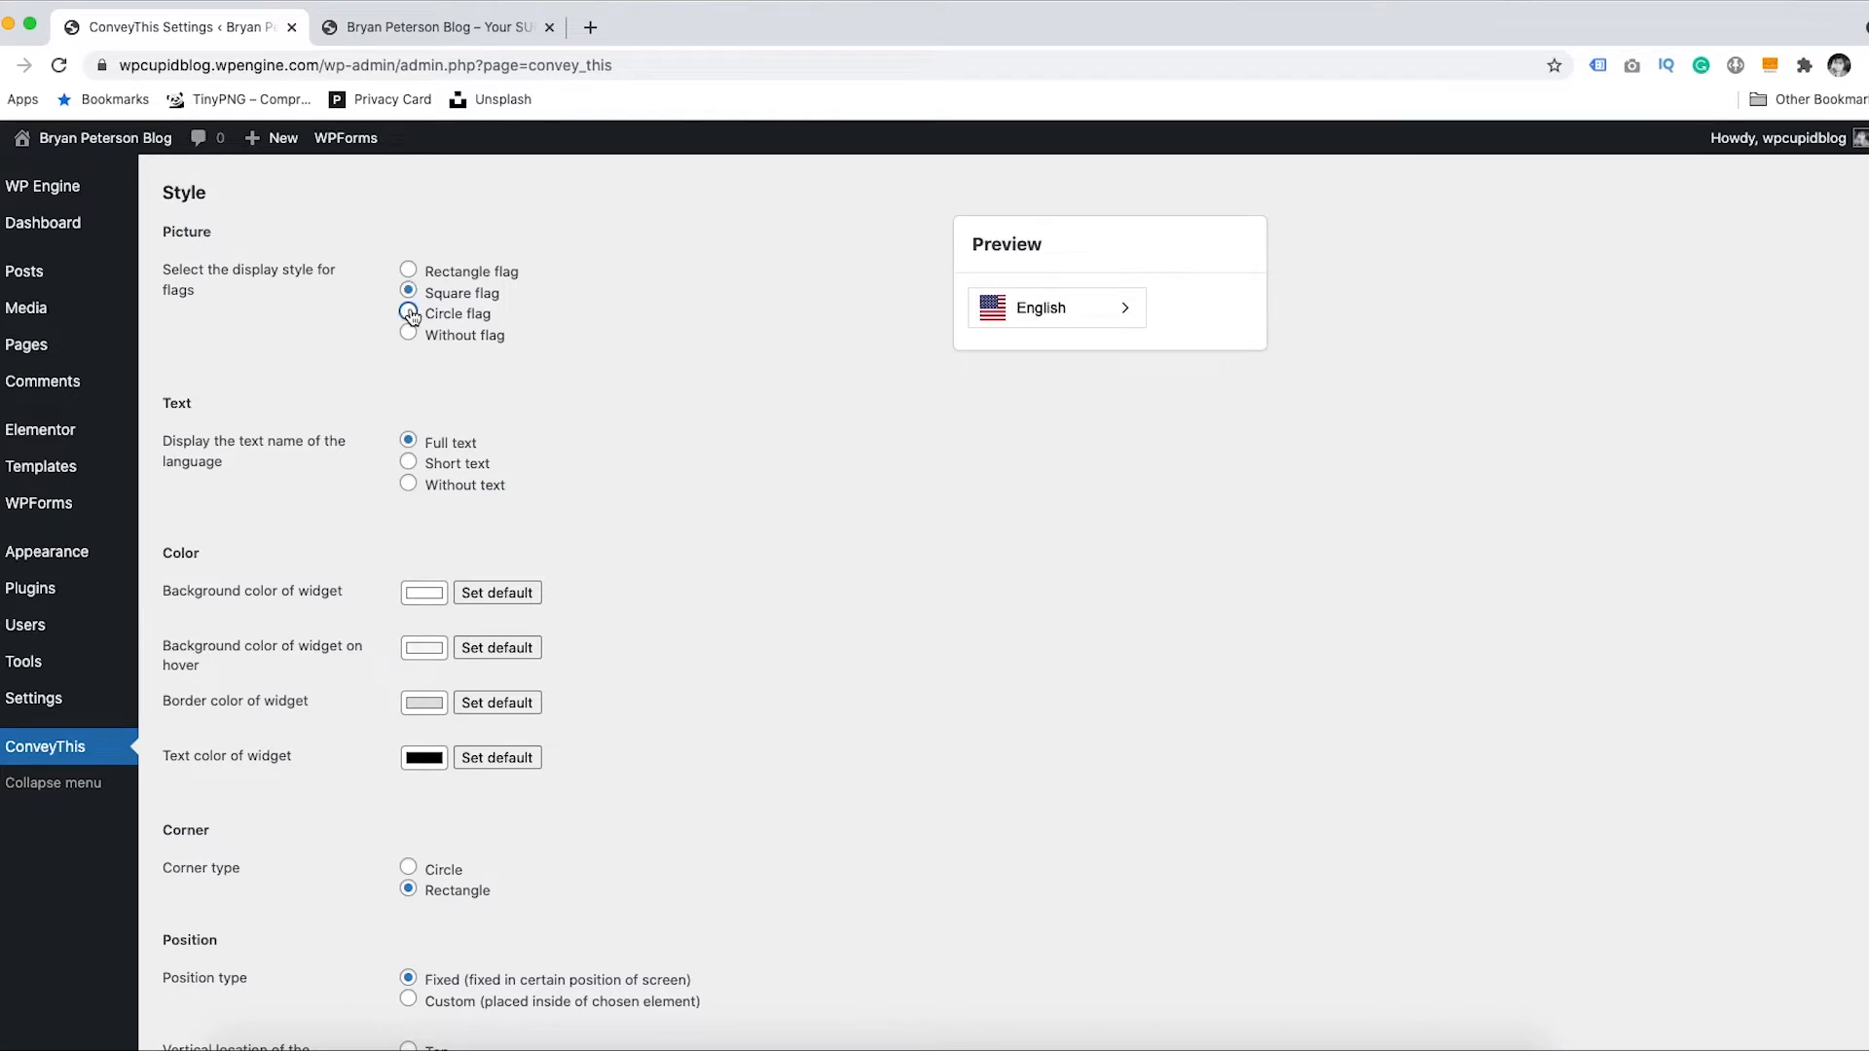
click(410, 335)
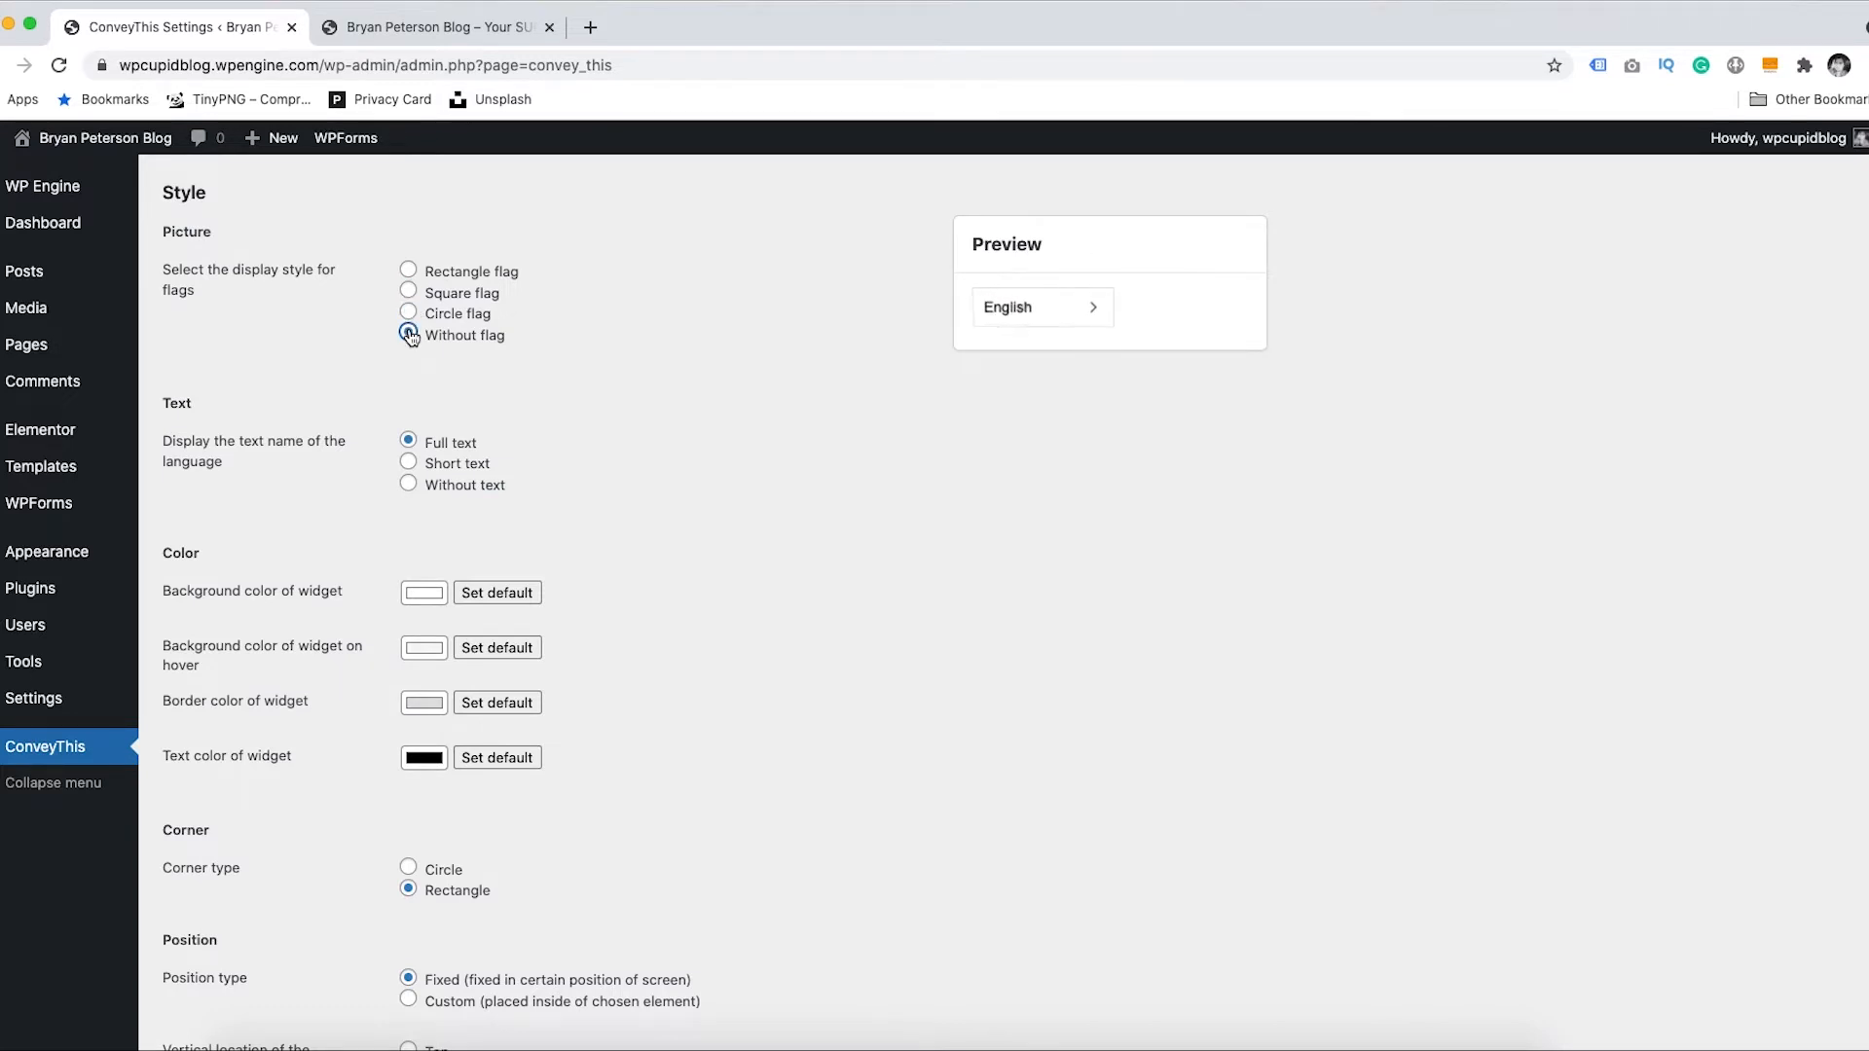
click(409, 270)
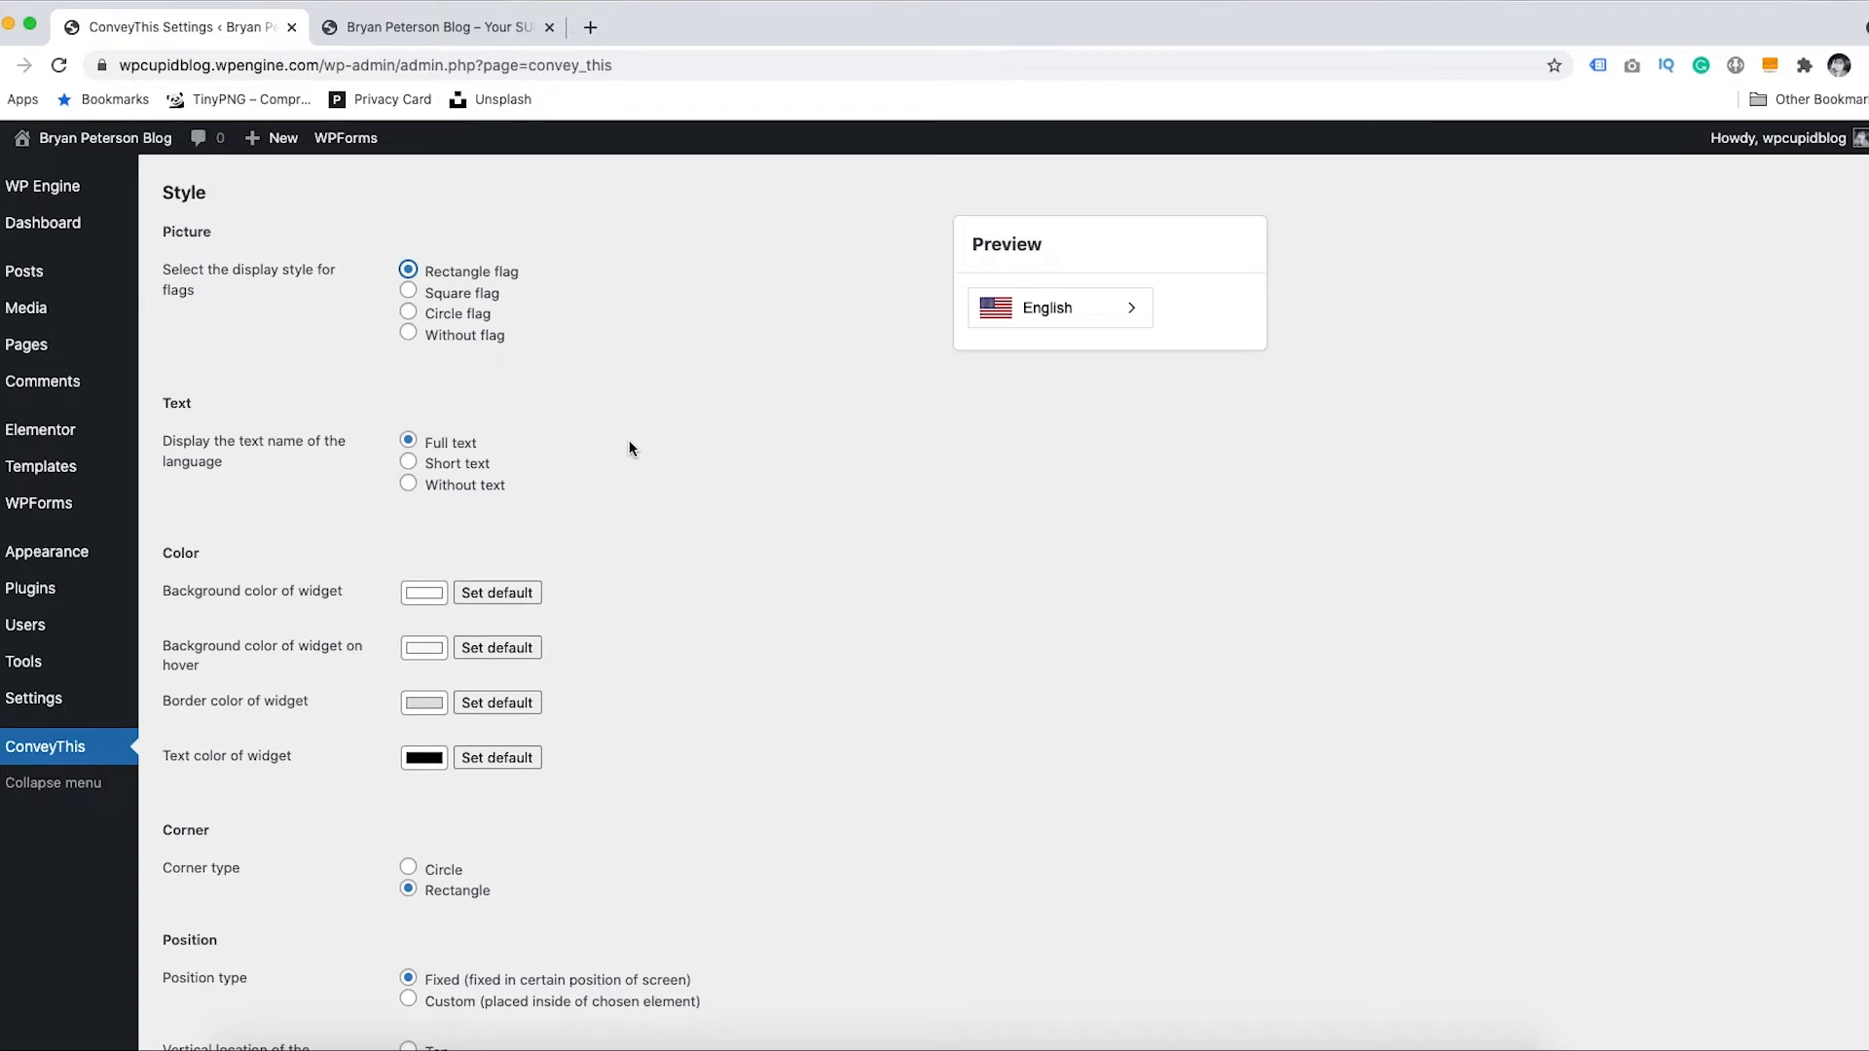
click(409, 464)
click(408, 441)
scroll(1694, 772, down, 1)
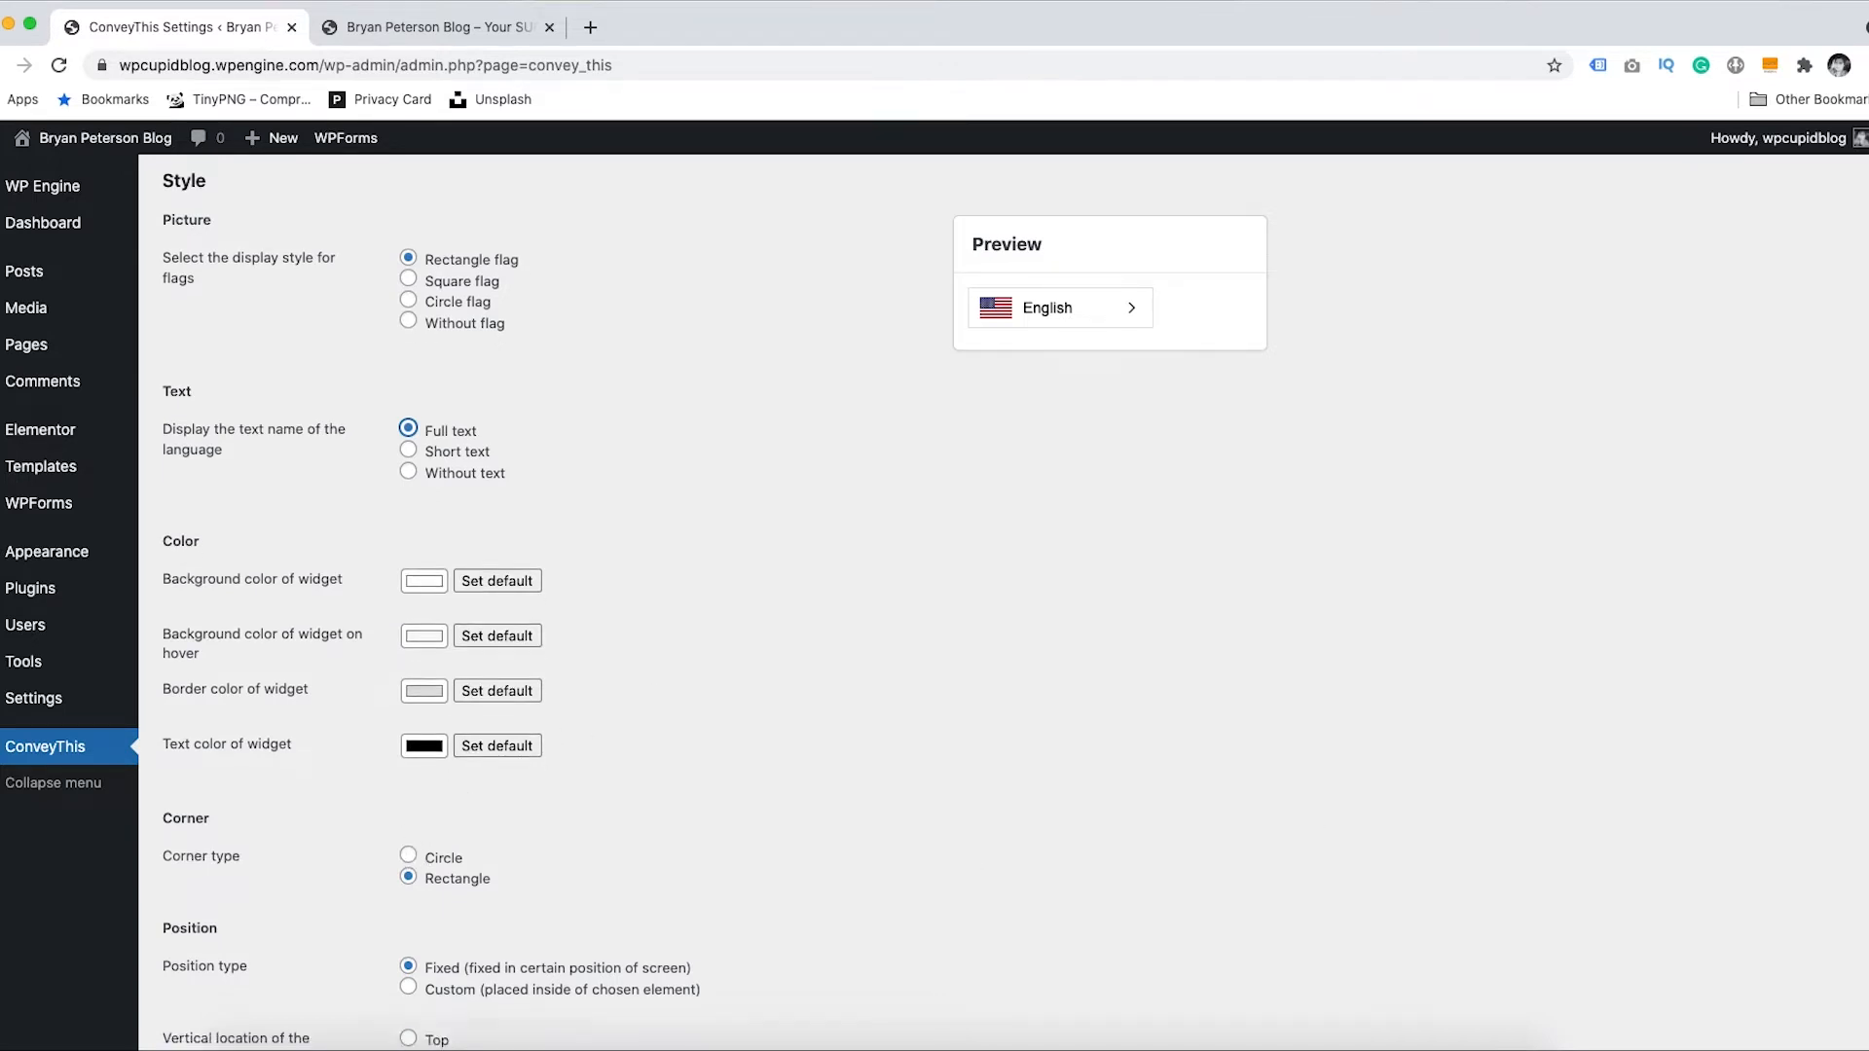
- Try the Custom element position and dropdown direction, then revert to a Fixed switcher position
scroll(1301, 617, down, 10)
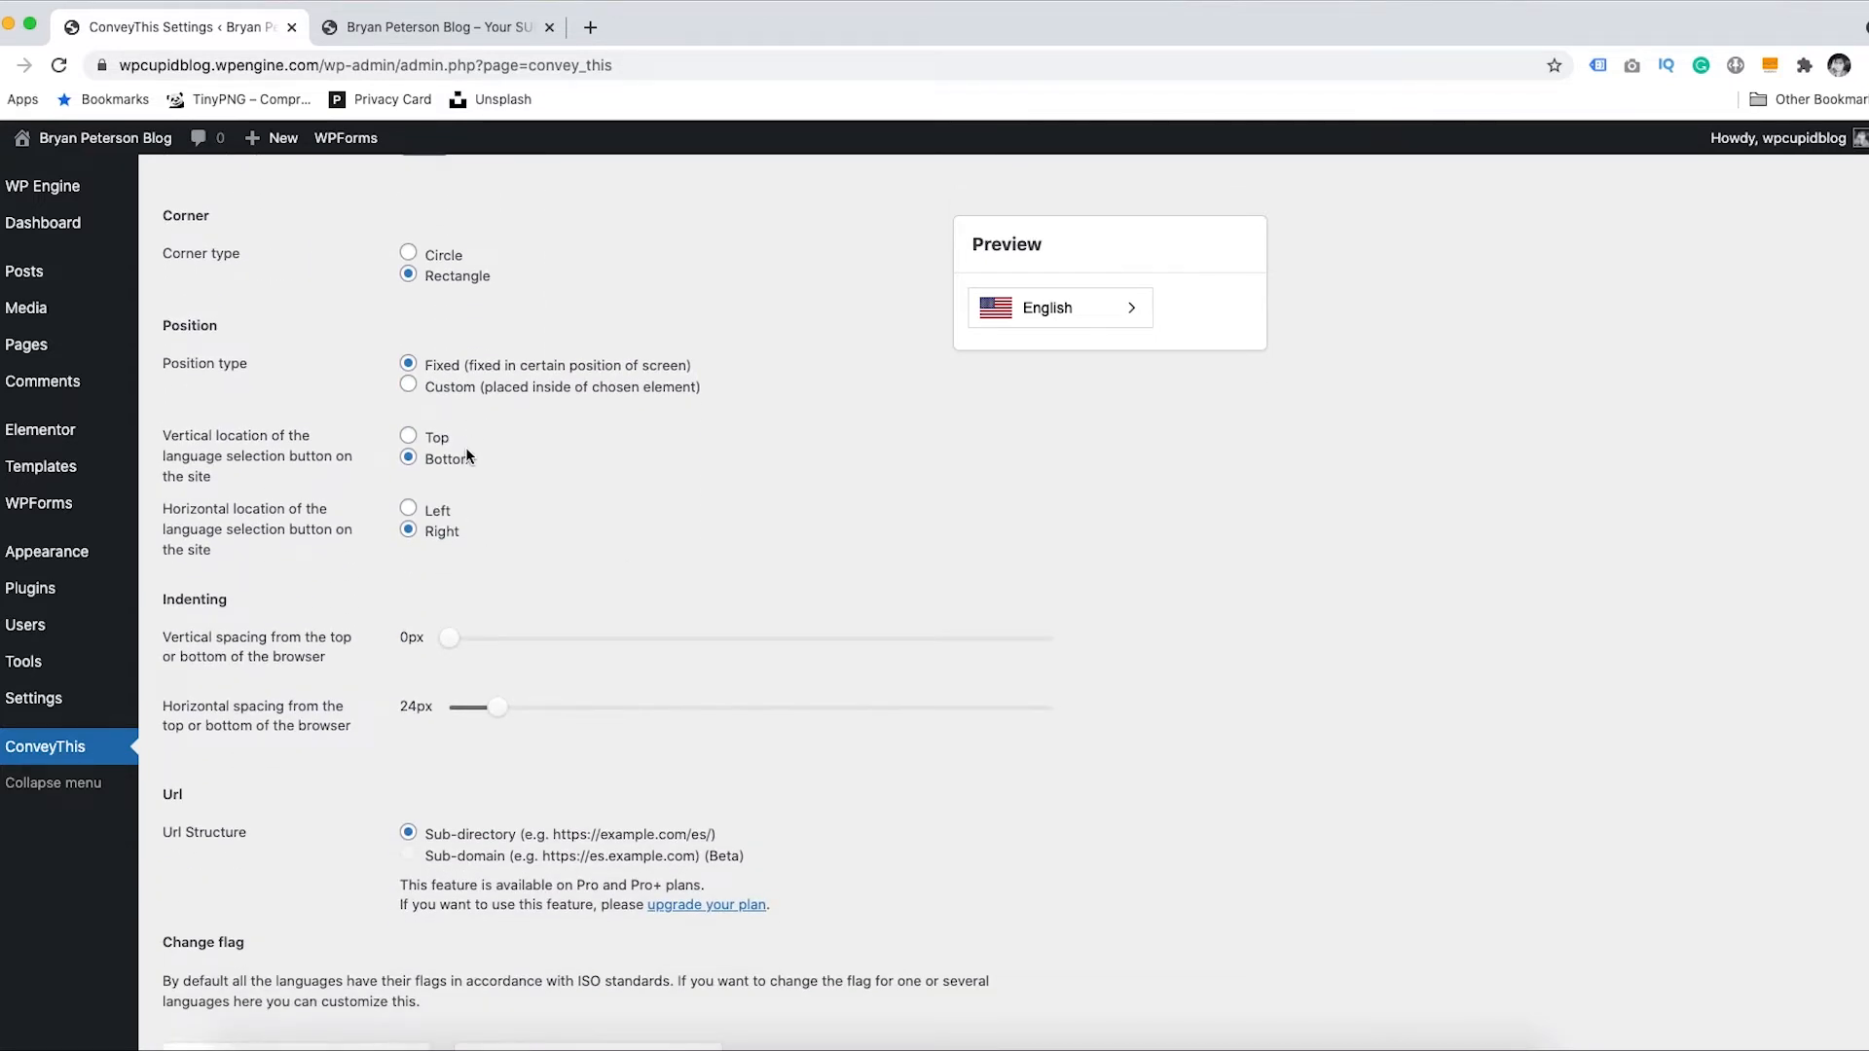
click(409, 385)
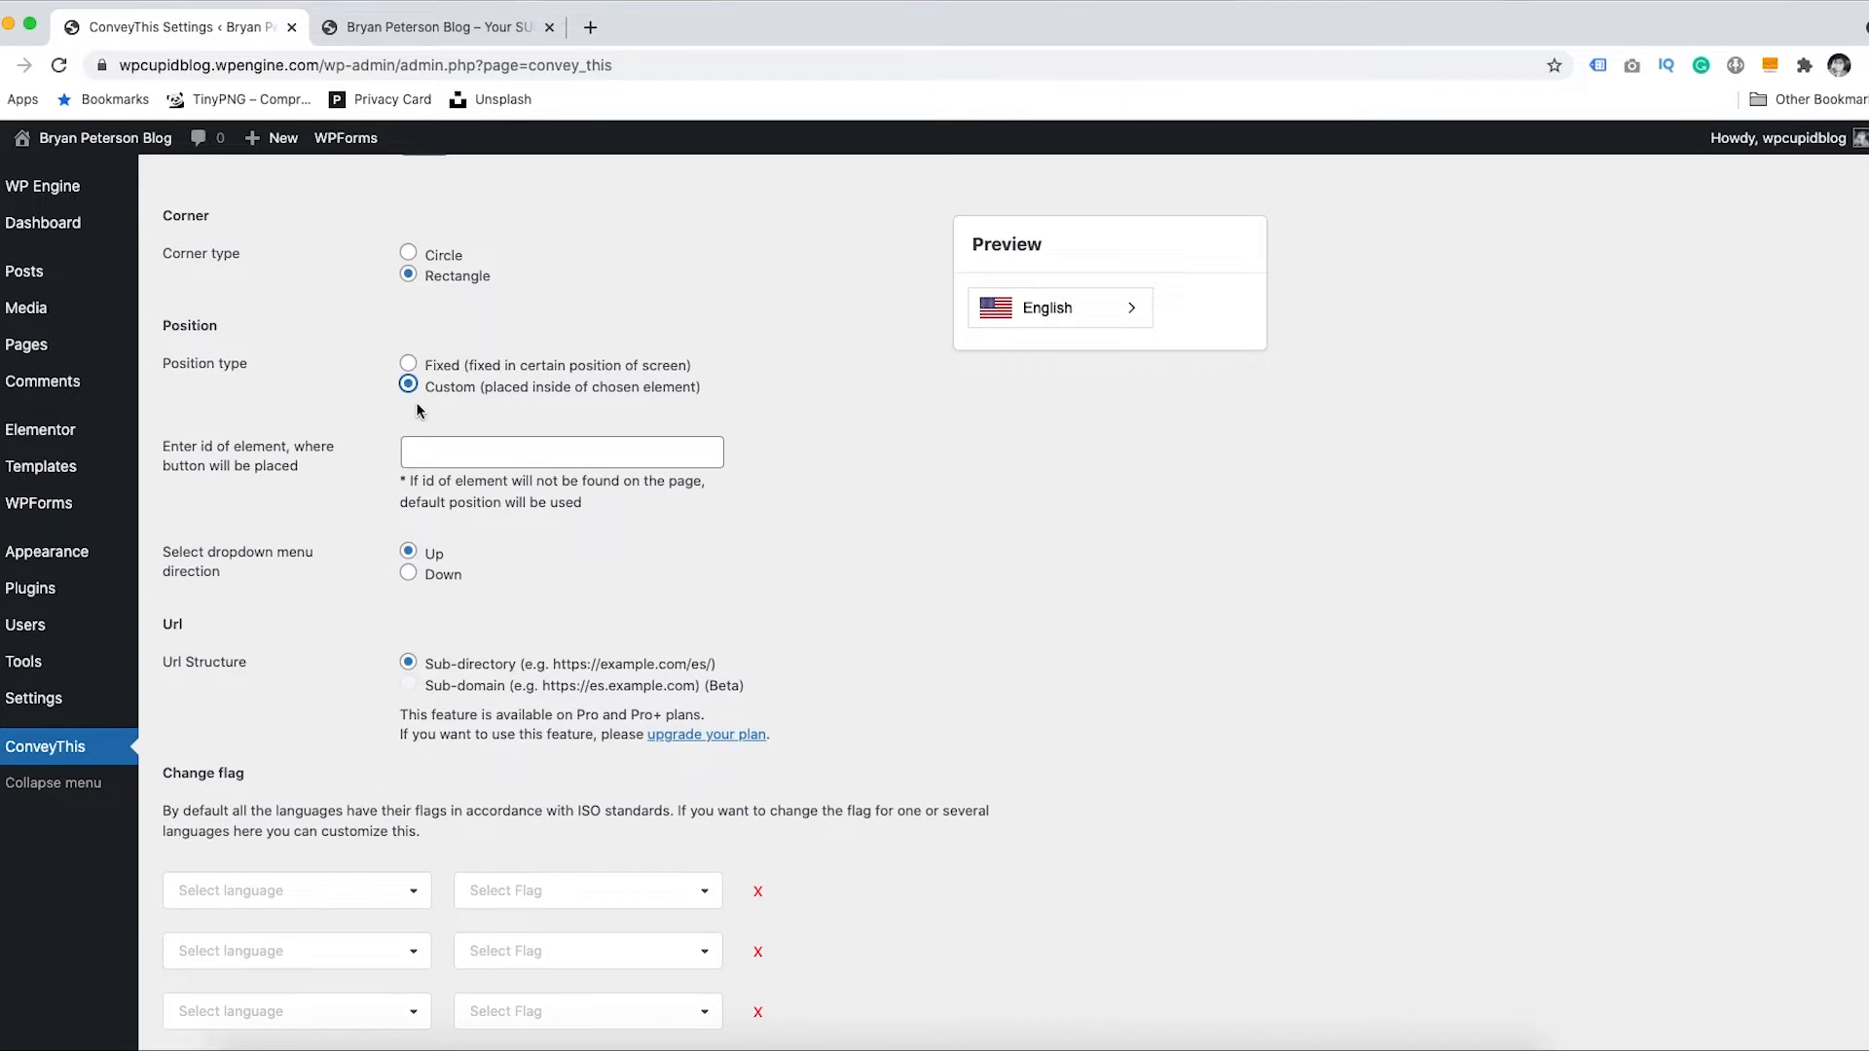
click(443, 450)
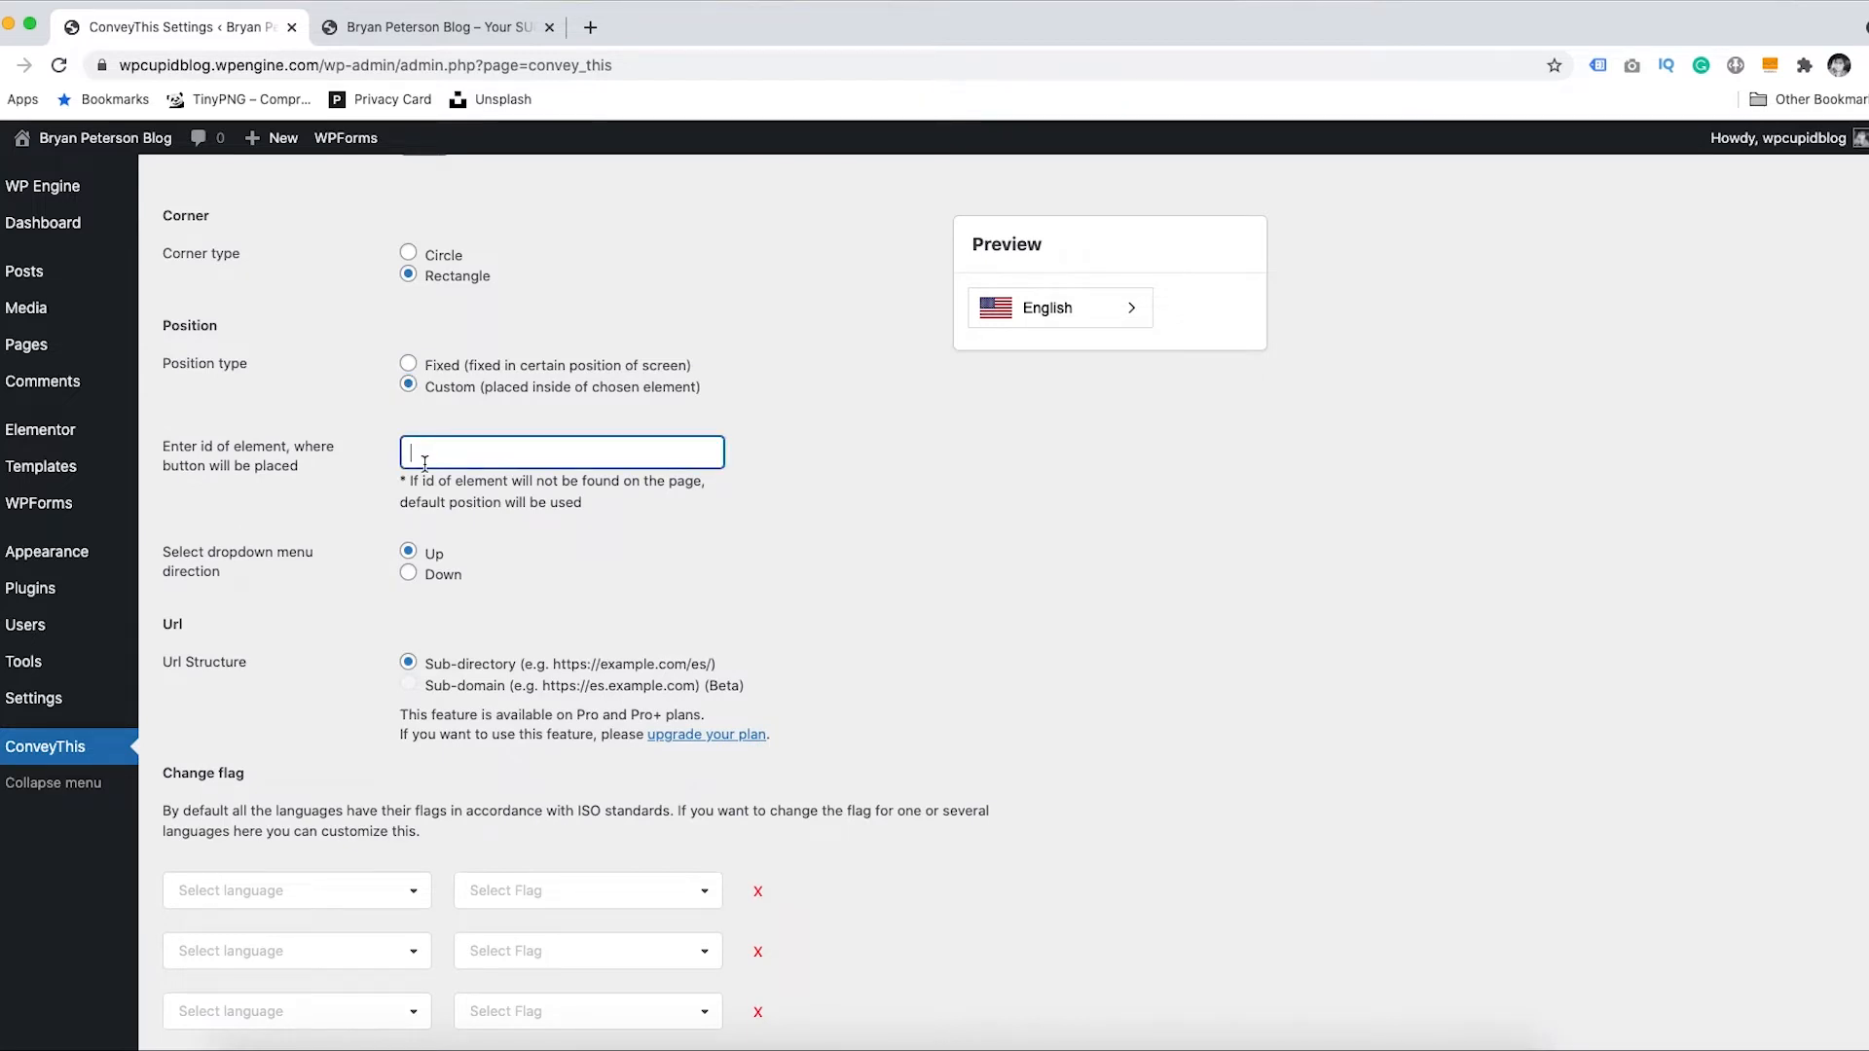
click(409, 576)
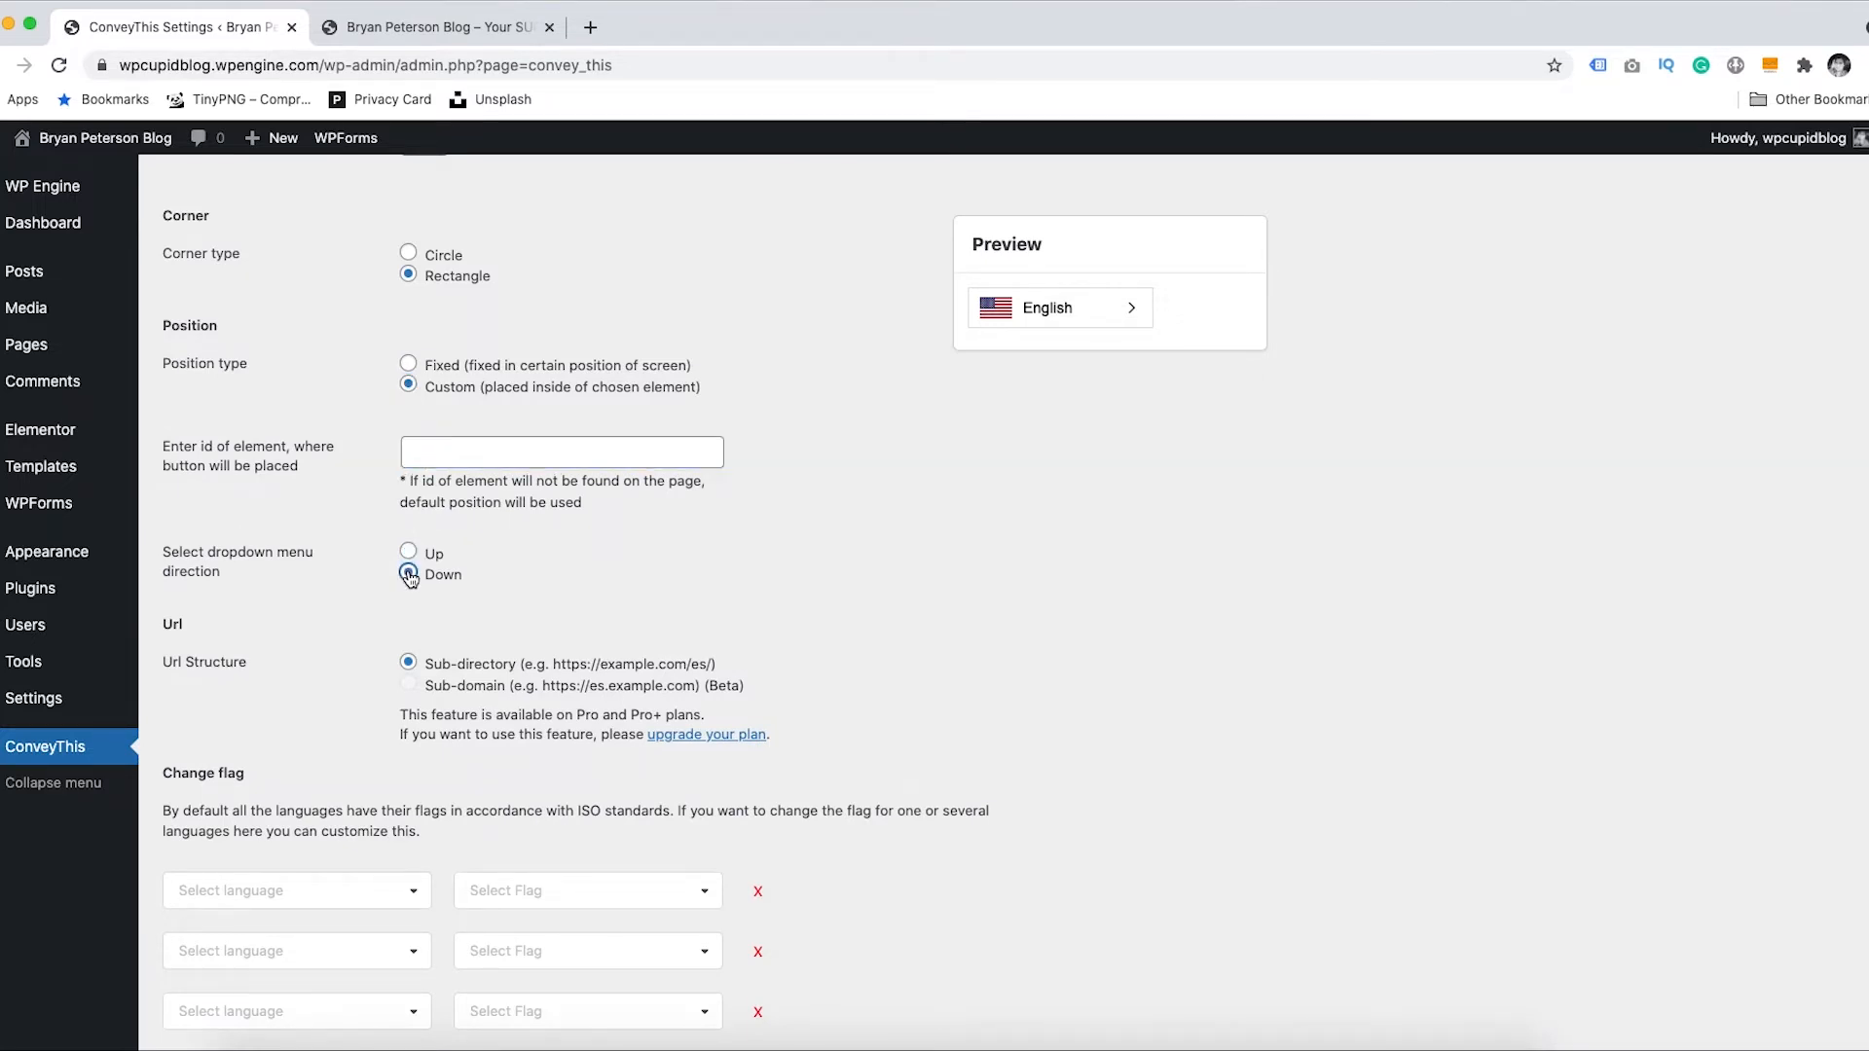
click(408, 552)
click(409, 364)
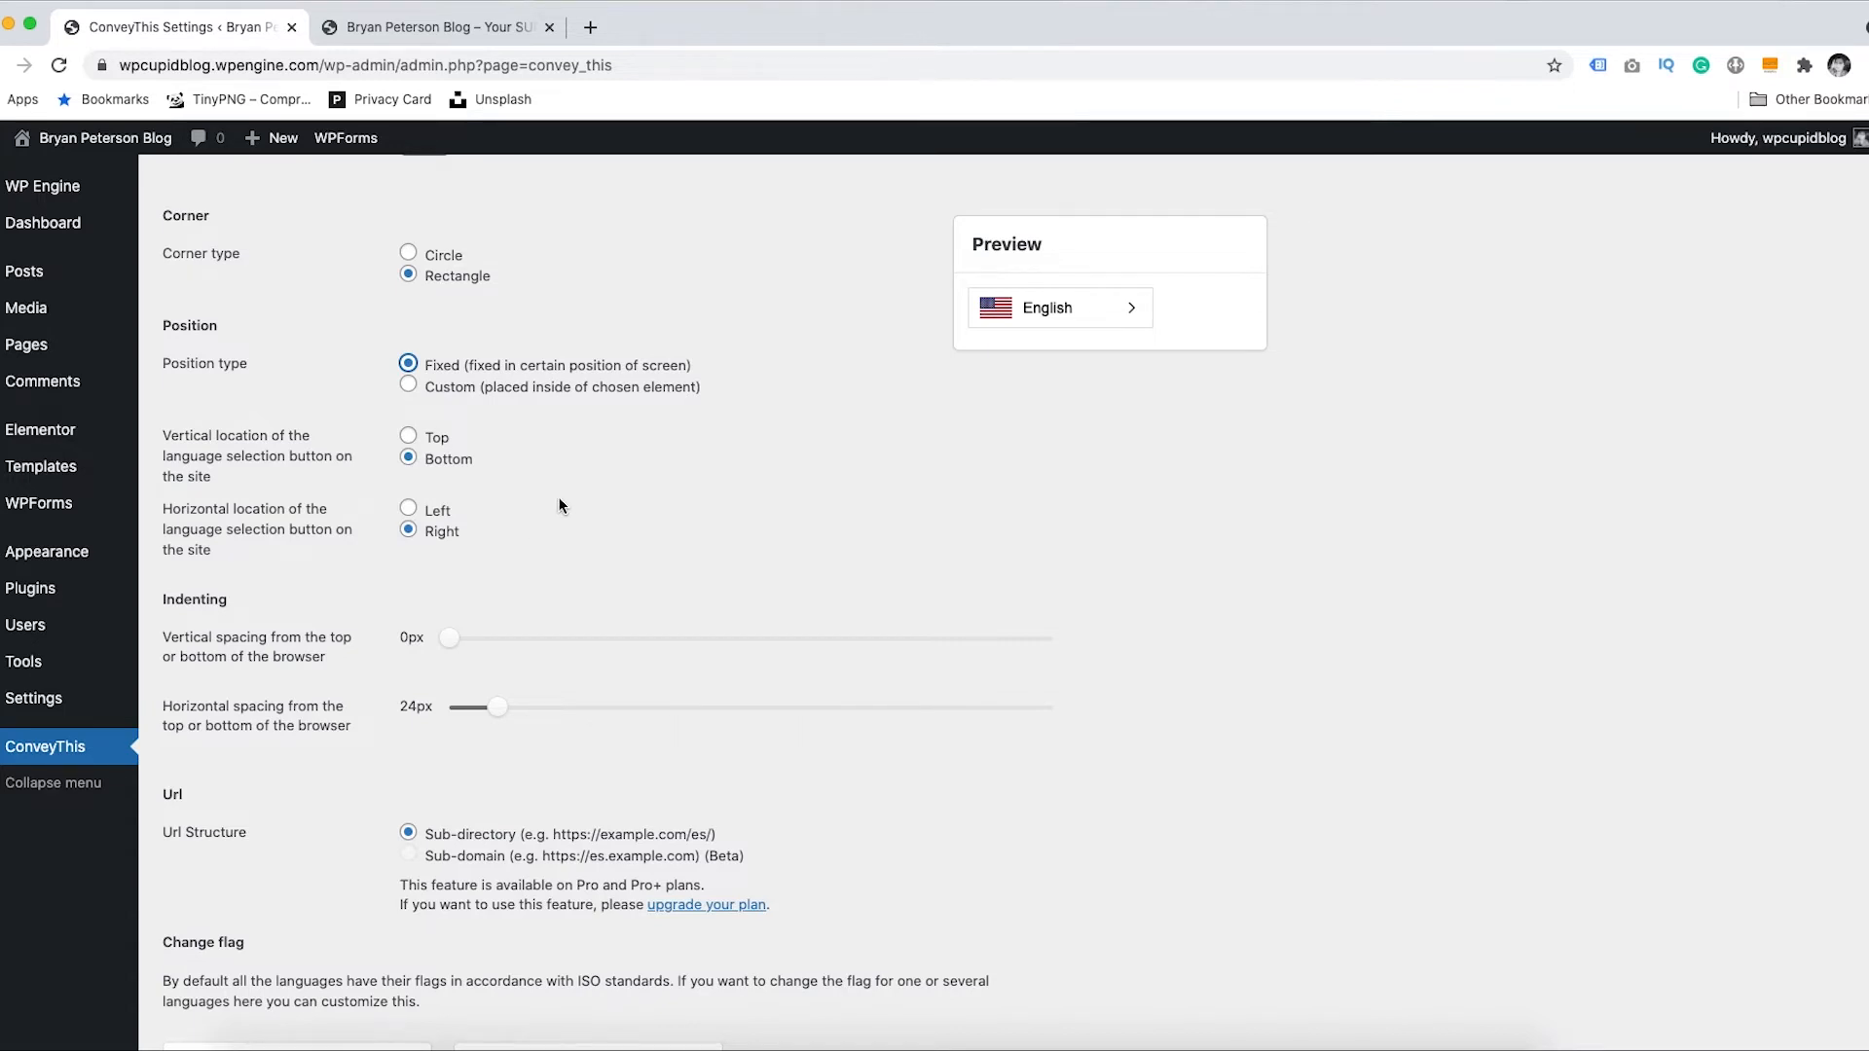
- Try Top and Left as the fixed switcher position, then return to the widget settings
click(409, 436)
click(409, 459)
click(410, 437)
click(409, 508)
scroll(1860, 779, down, 5)
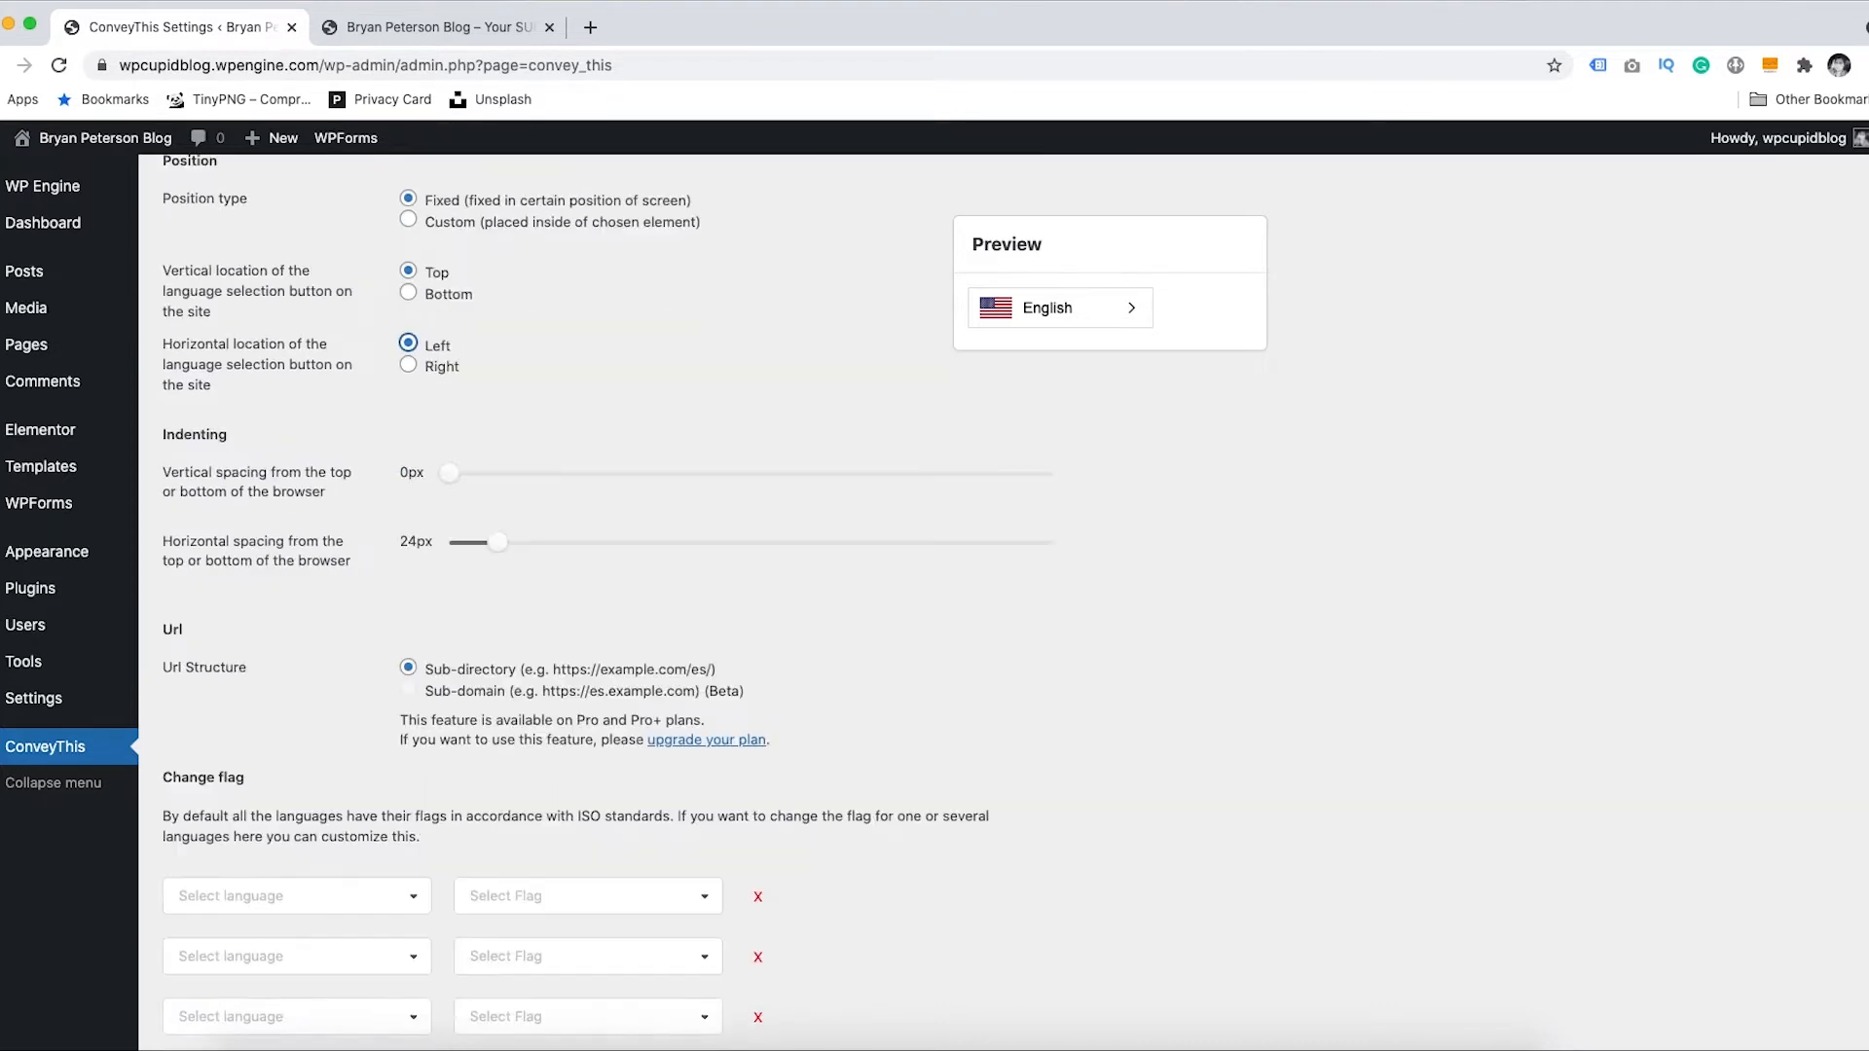
scroll(1859, 779, down, 5)
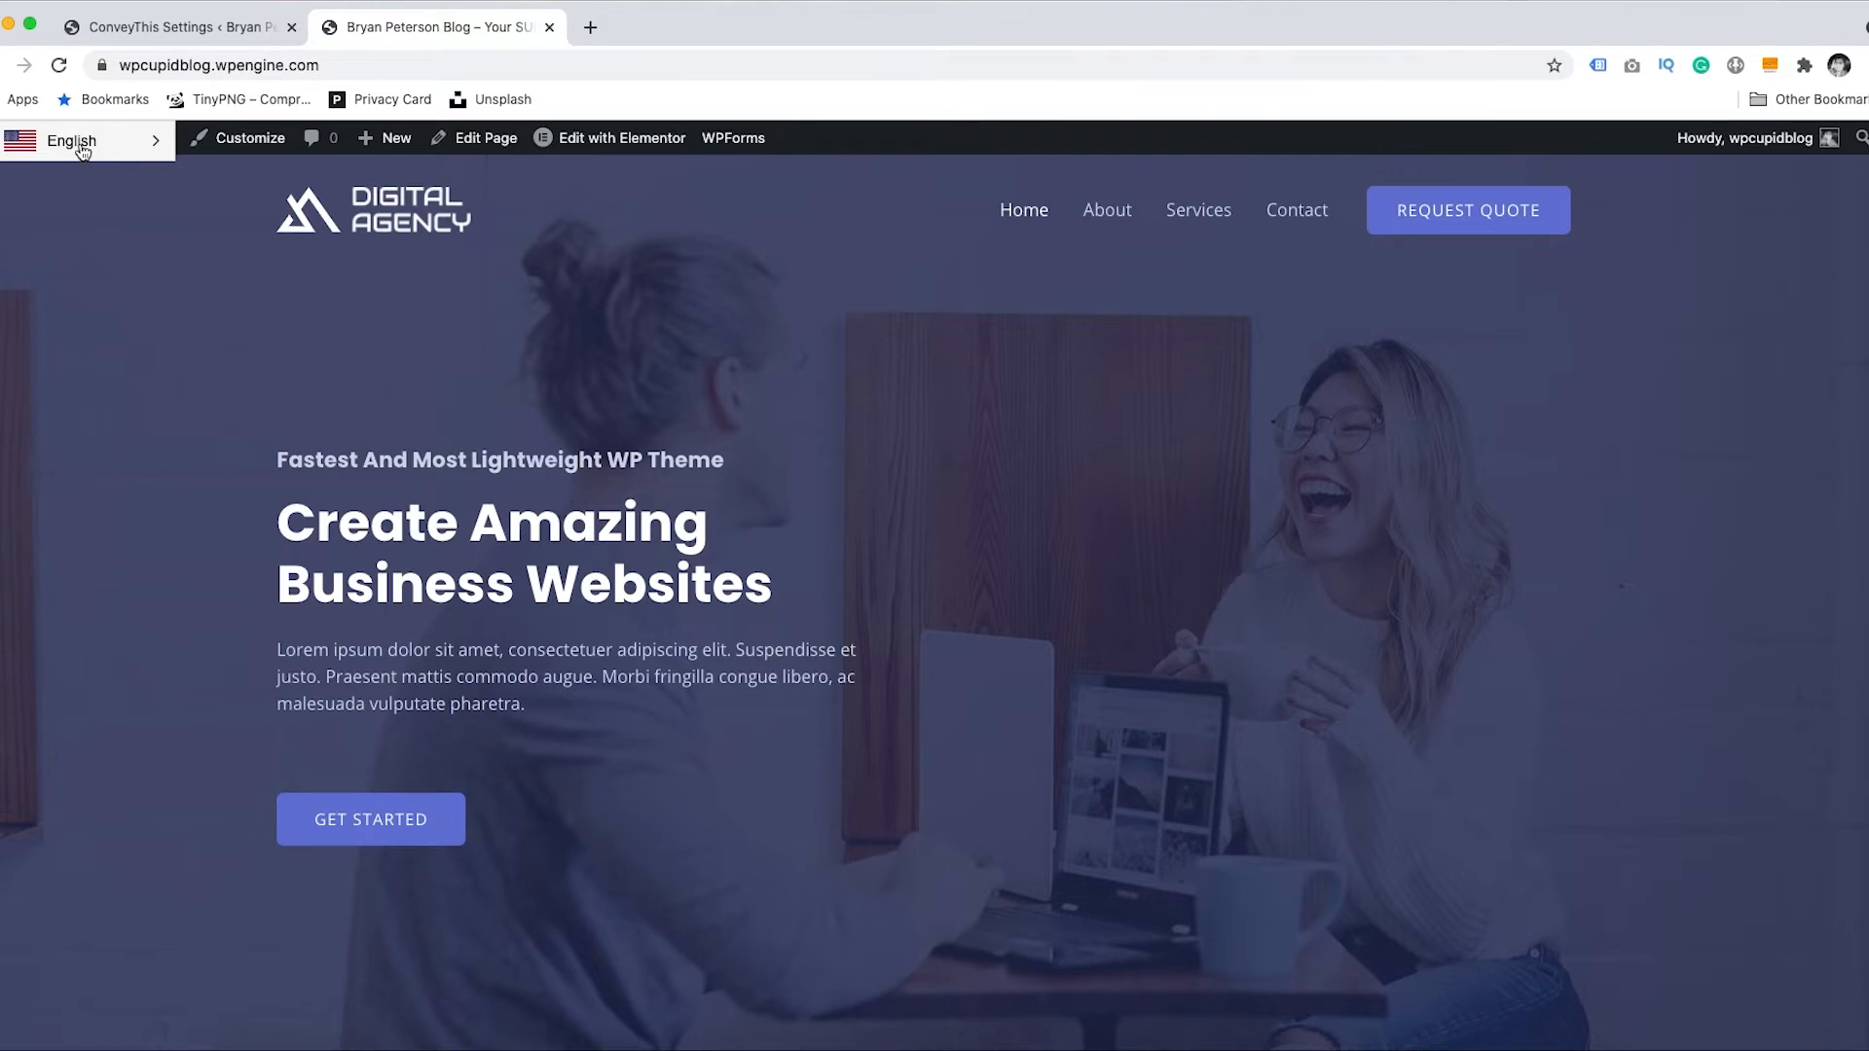
click(164, 29)
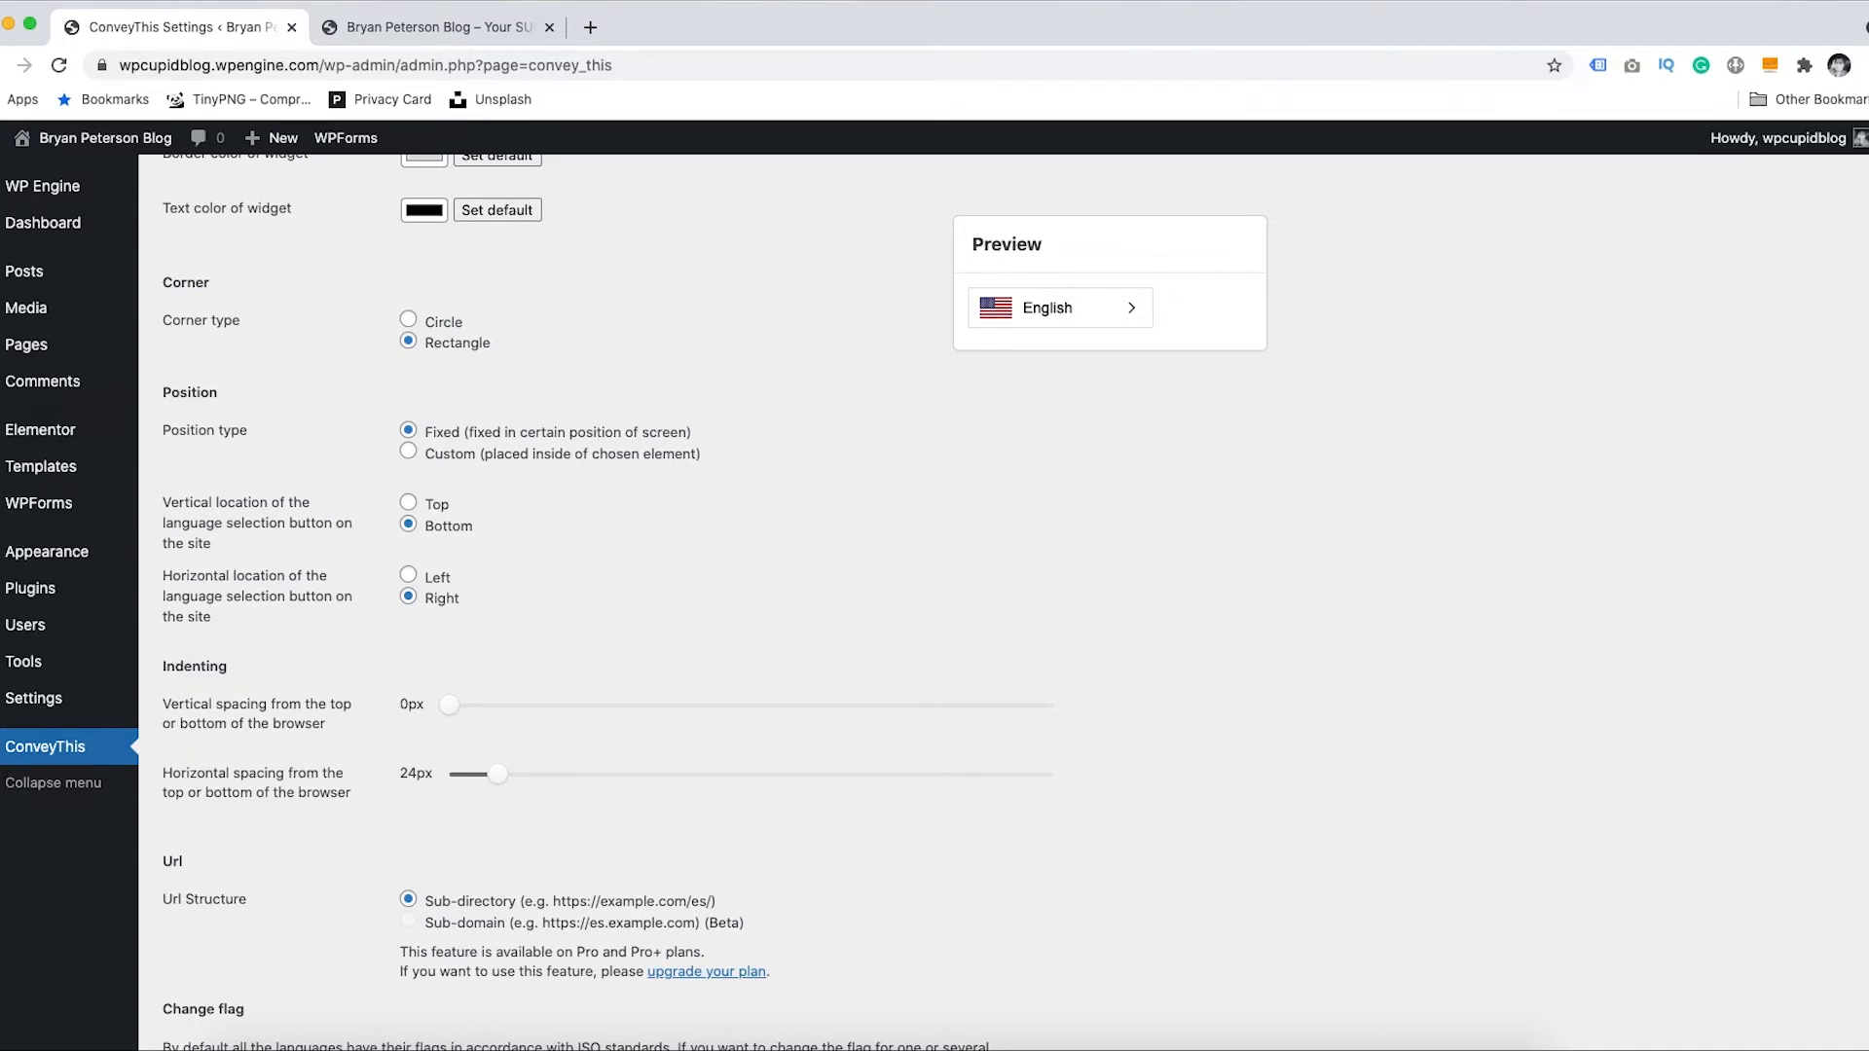
scroll(465, 441, down, 5)
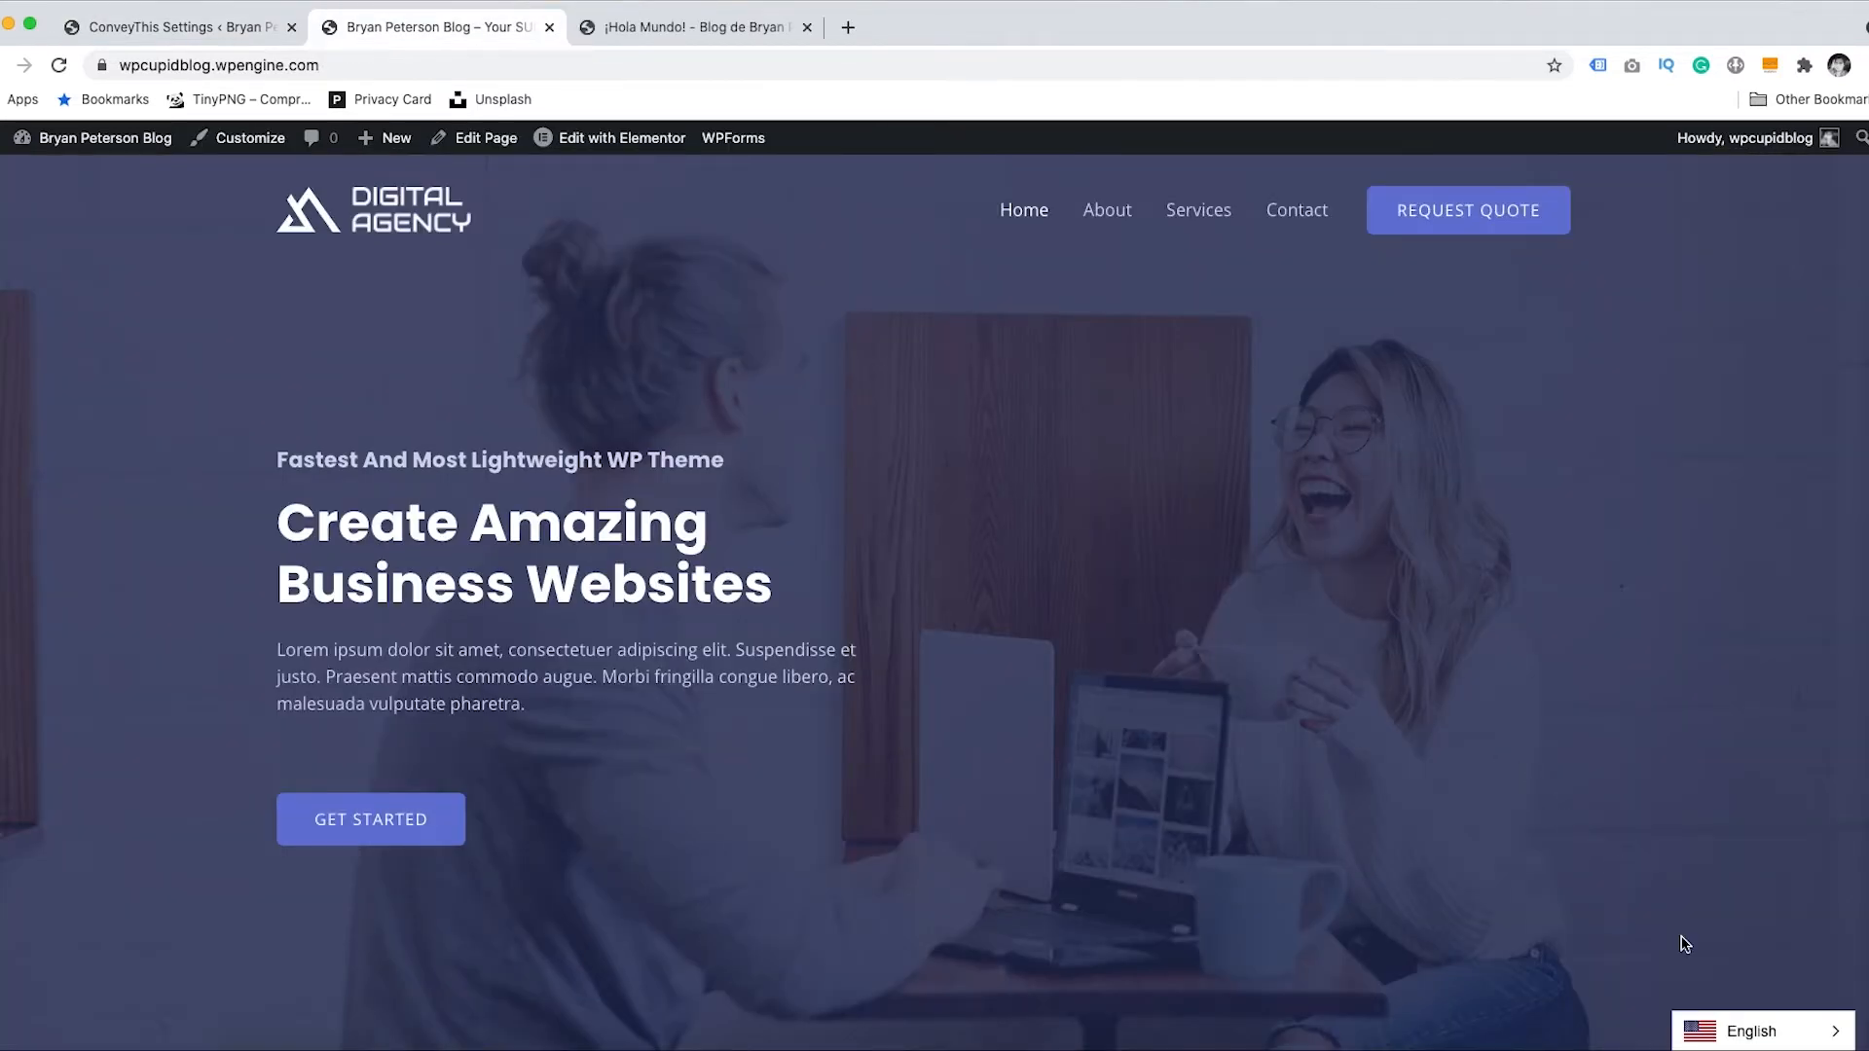
- Switch the site to Español, view the translated ¡Hola Mundo! post, and return to ConveyThis Settings
click(1757, 1034)
click(1750, 998)
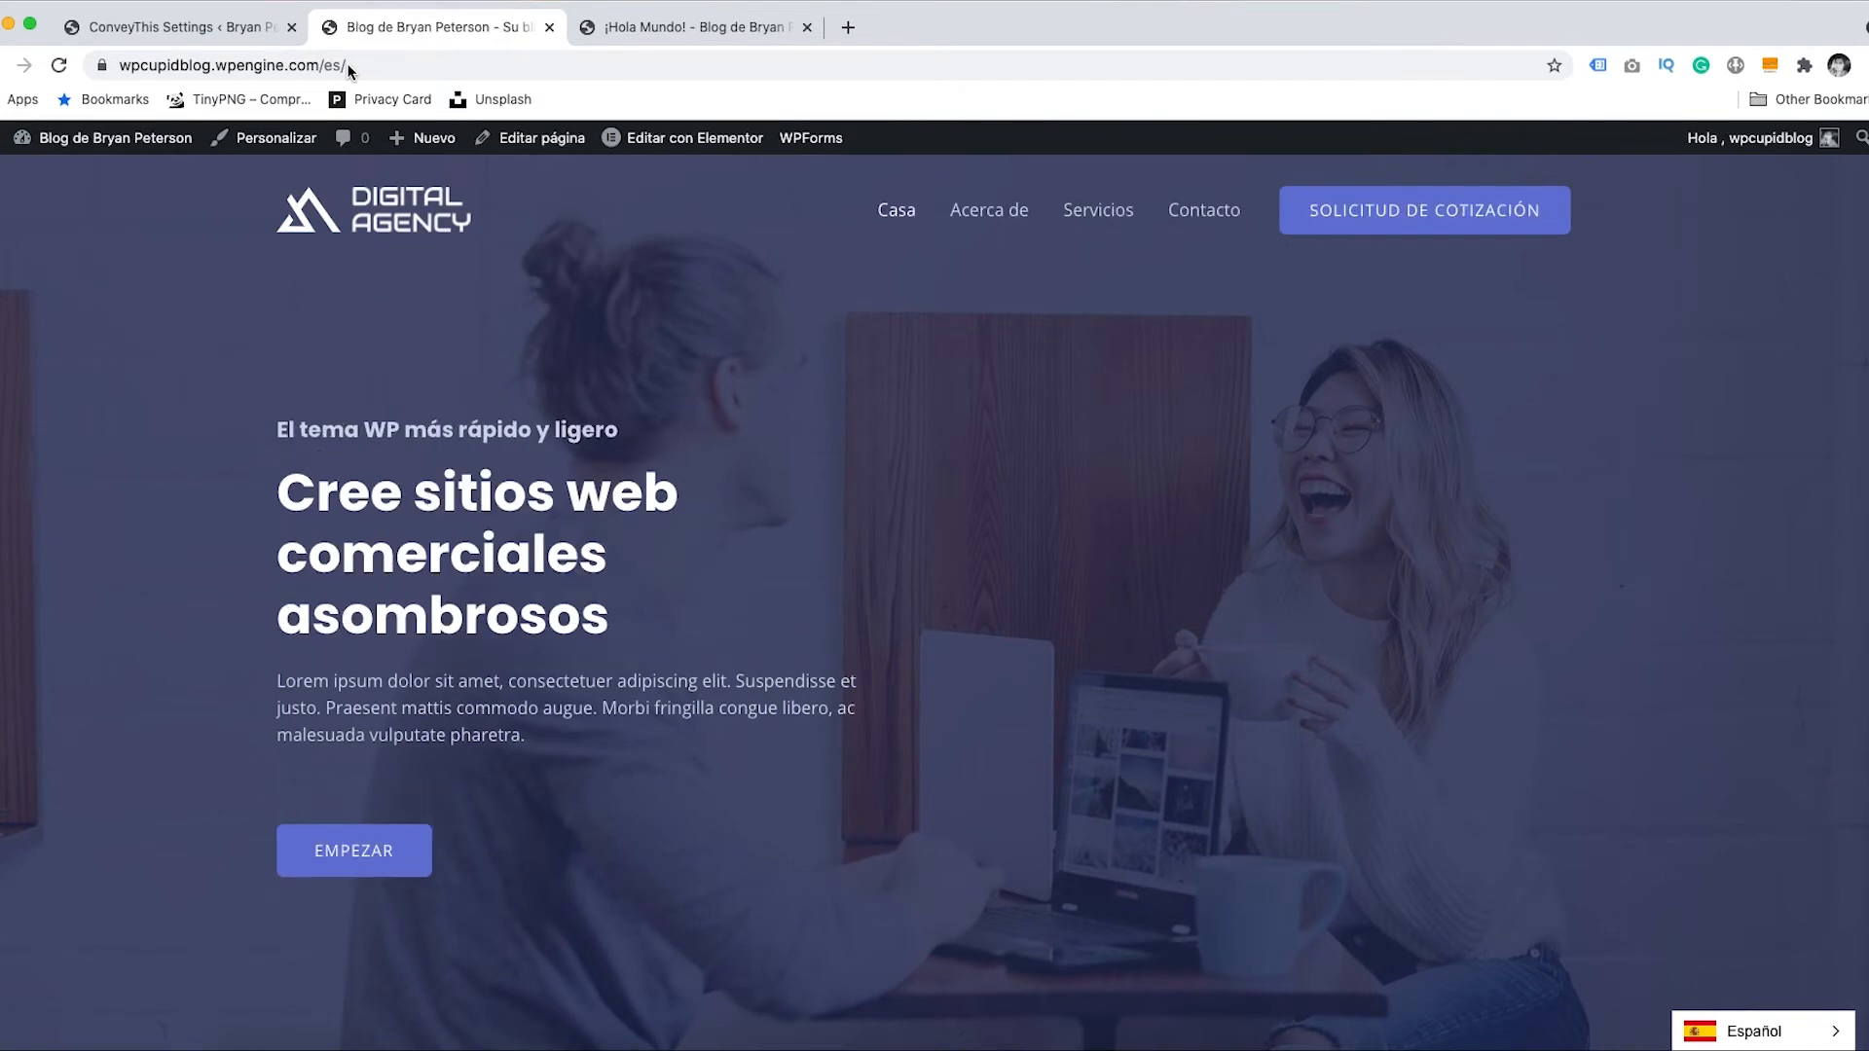
click(661, 29)
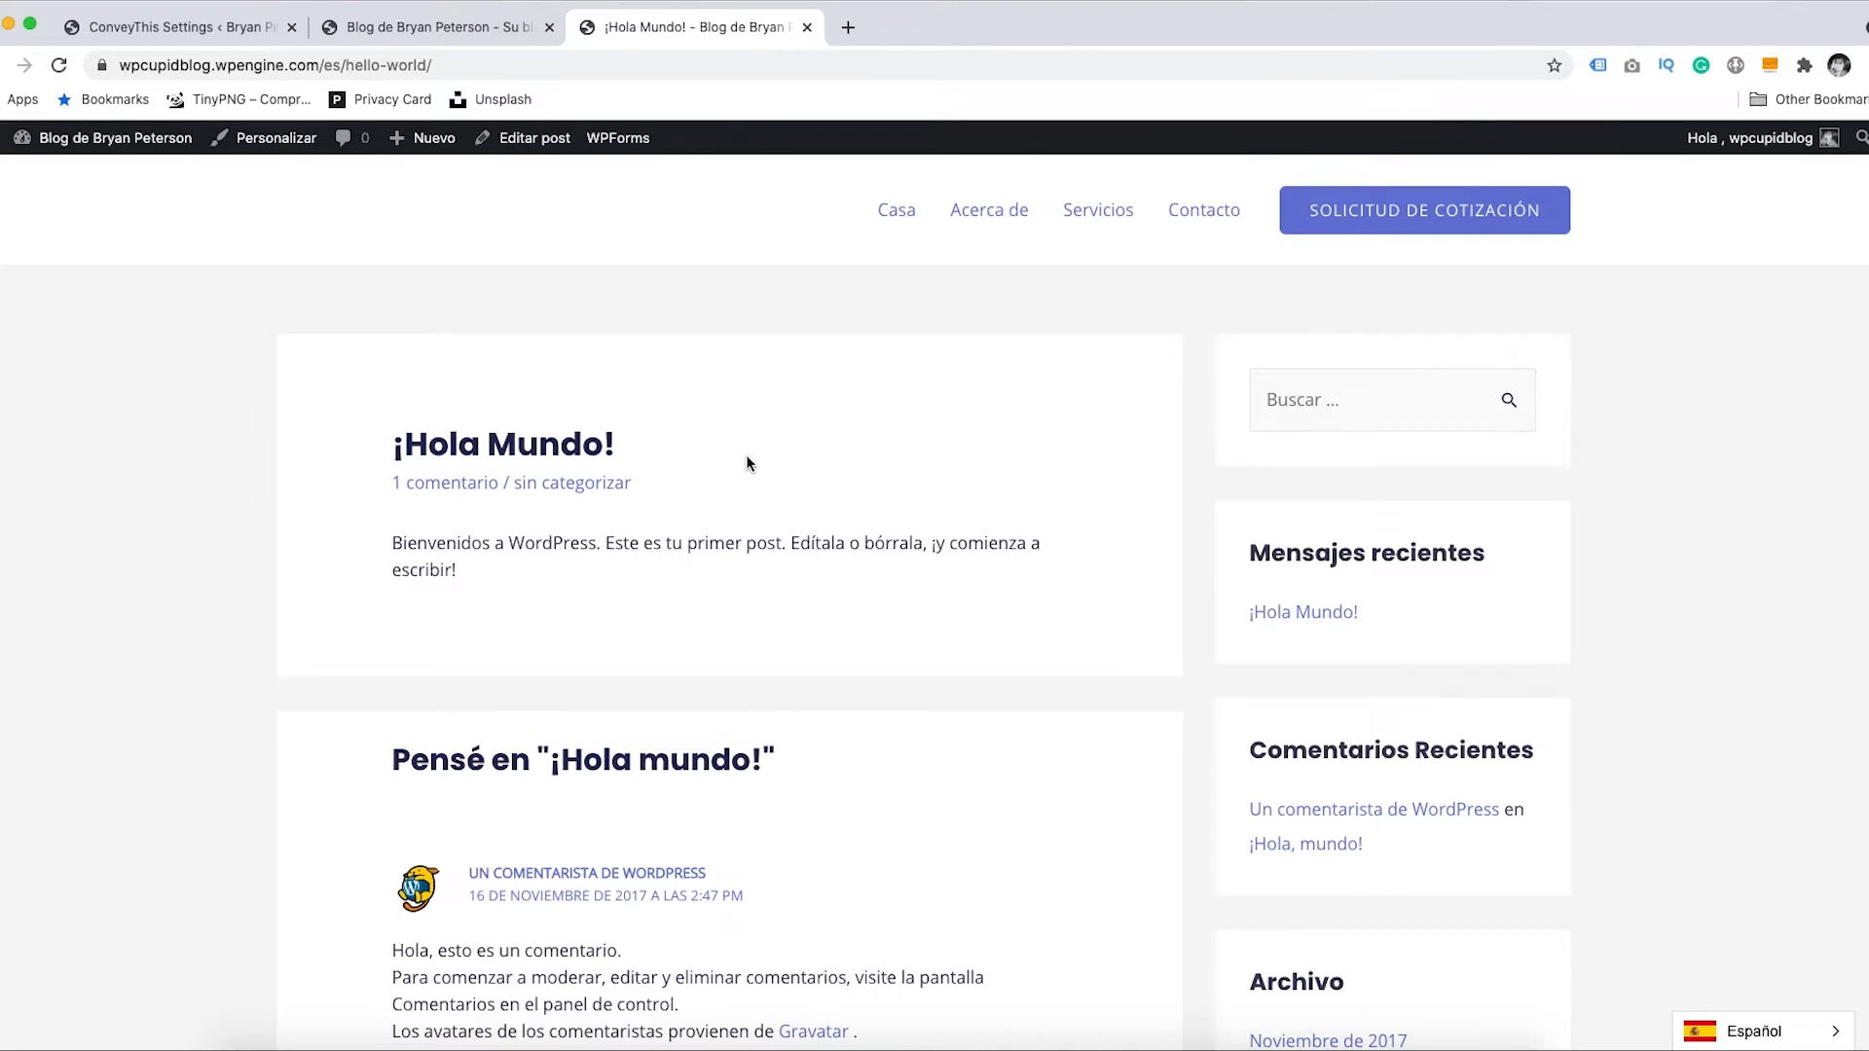
click(190, 29)
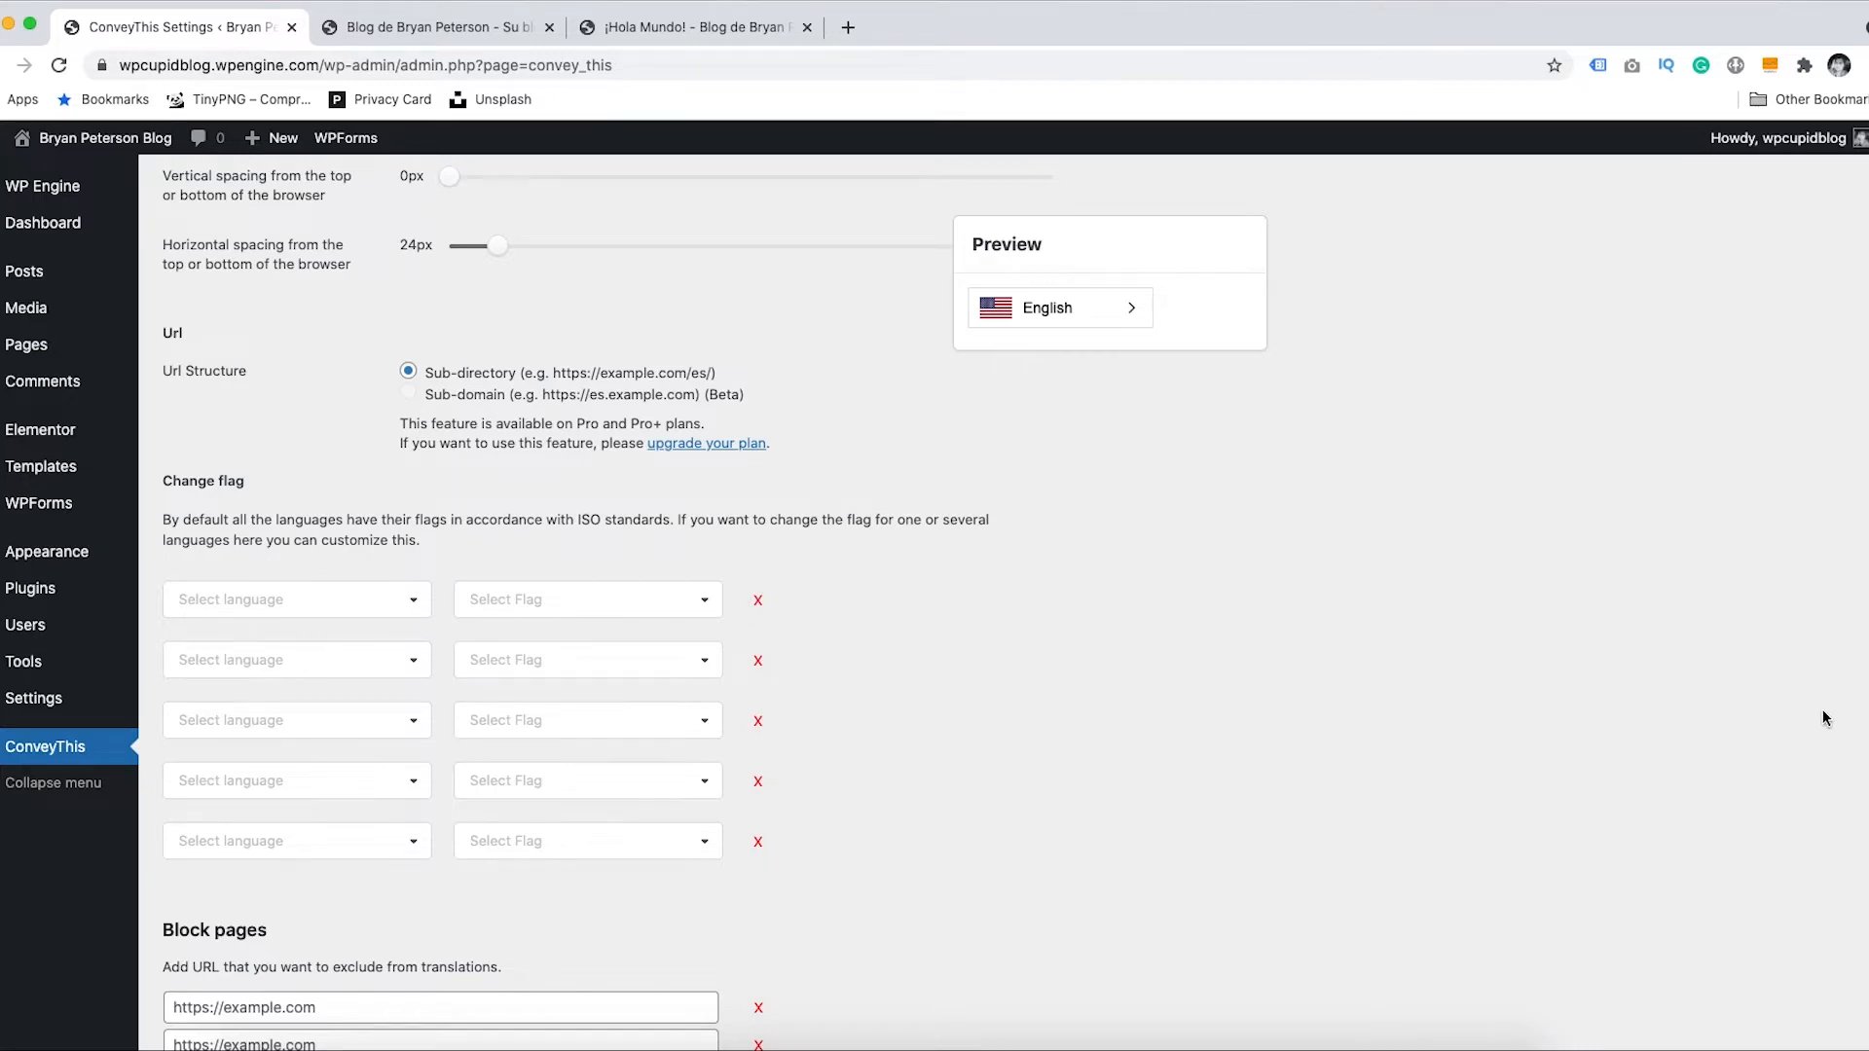
- Scroll past the Change flag and Block pages options, then show the Spanish homepage at /es/
scroll(605, 604, down, 5)
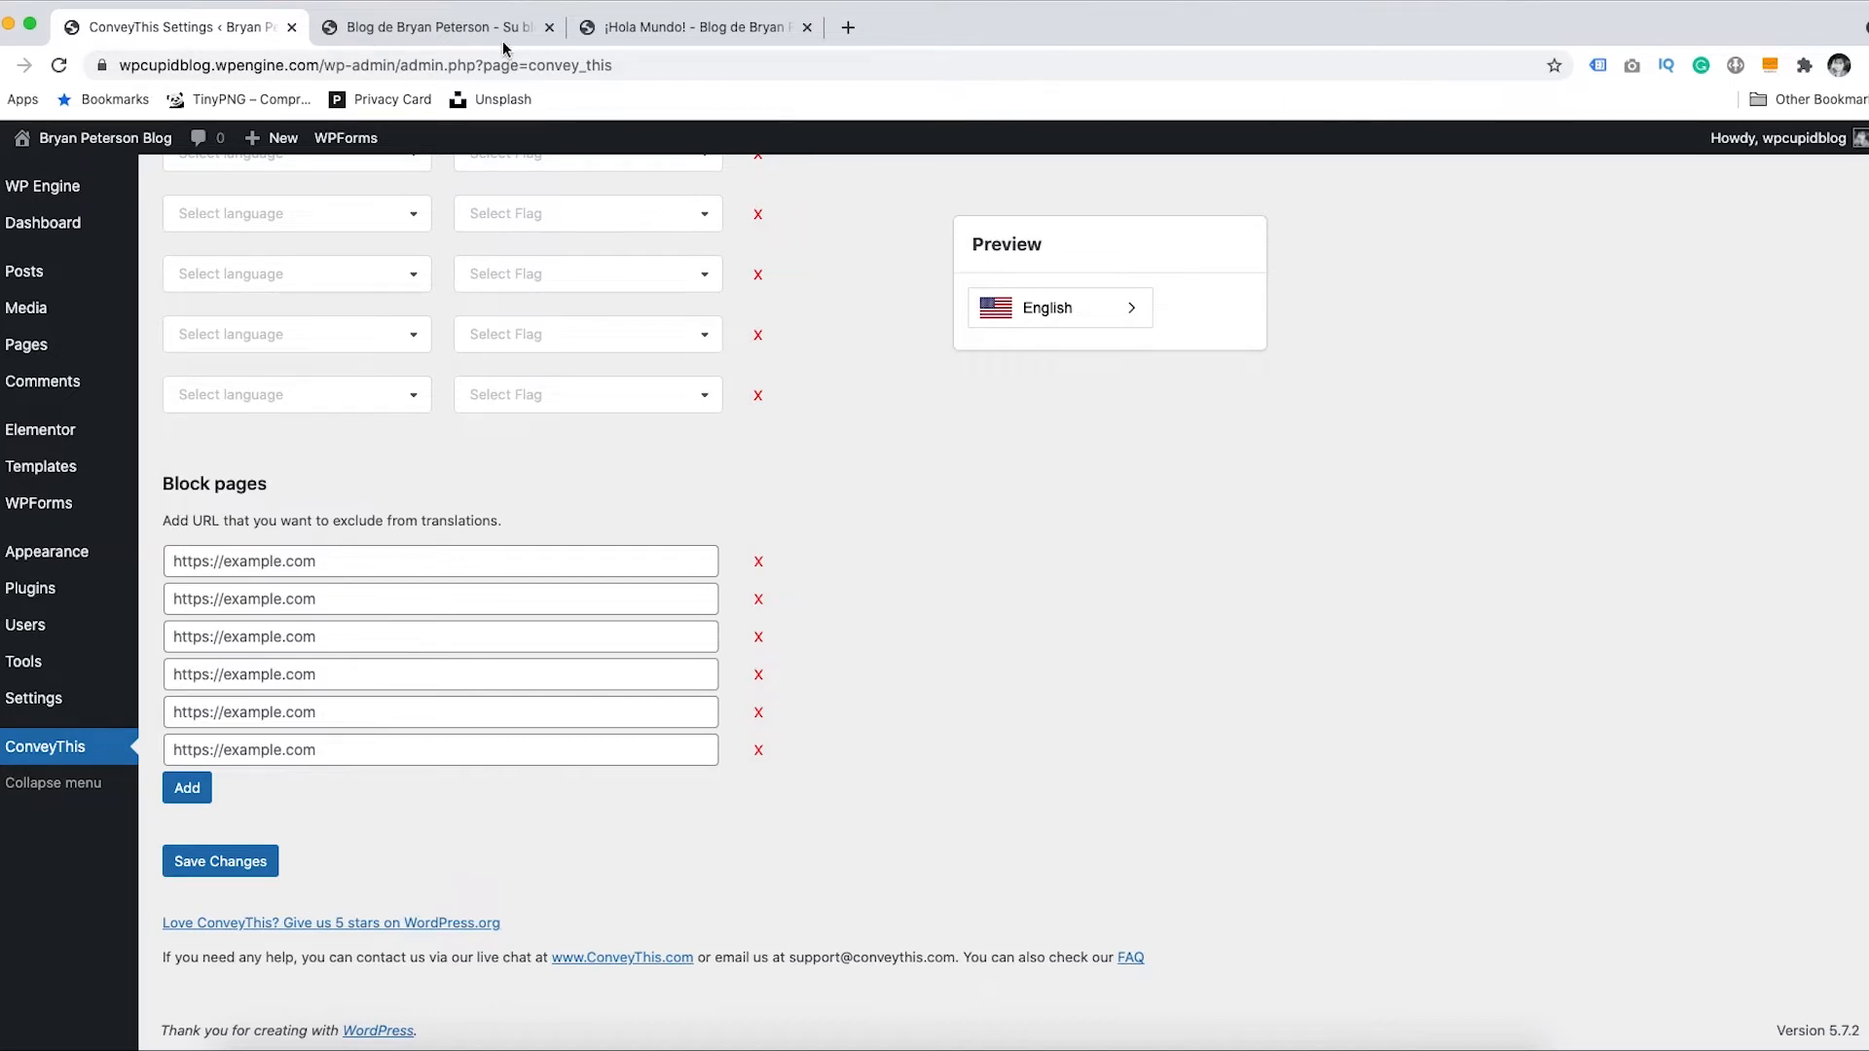
click(460, 28)
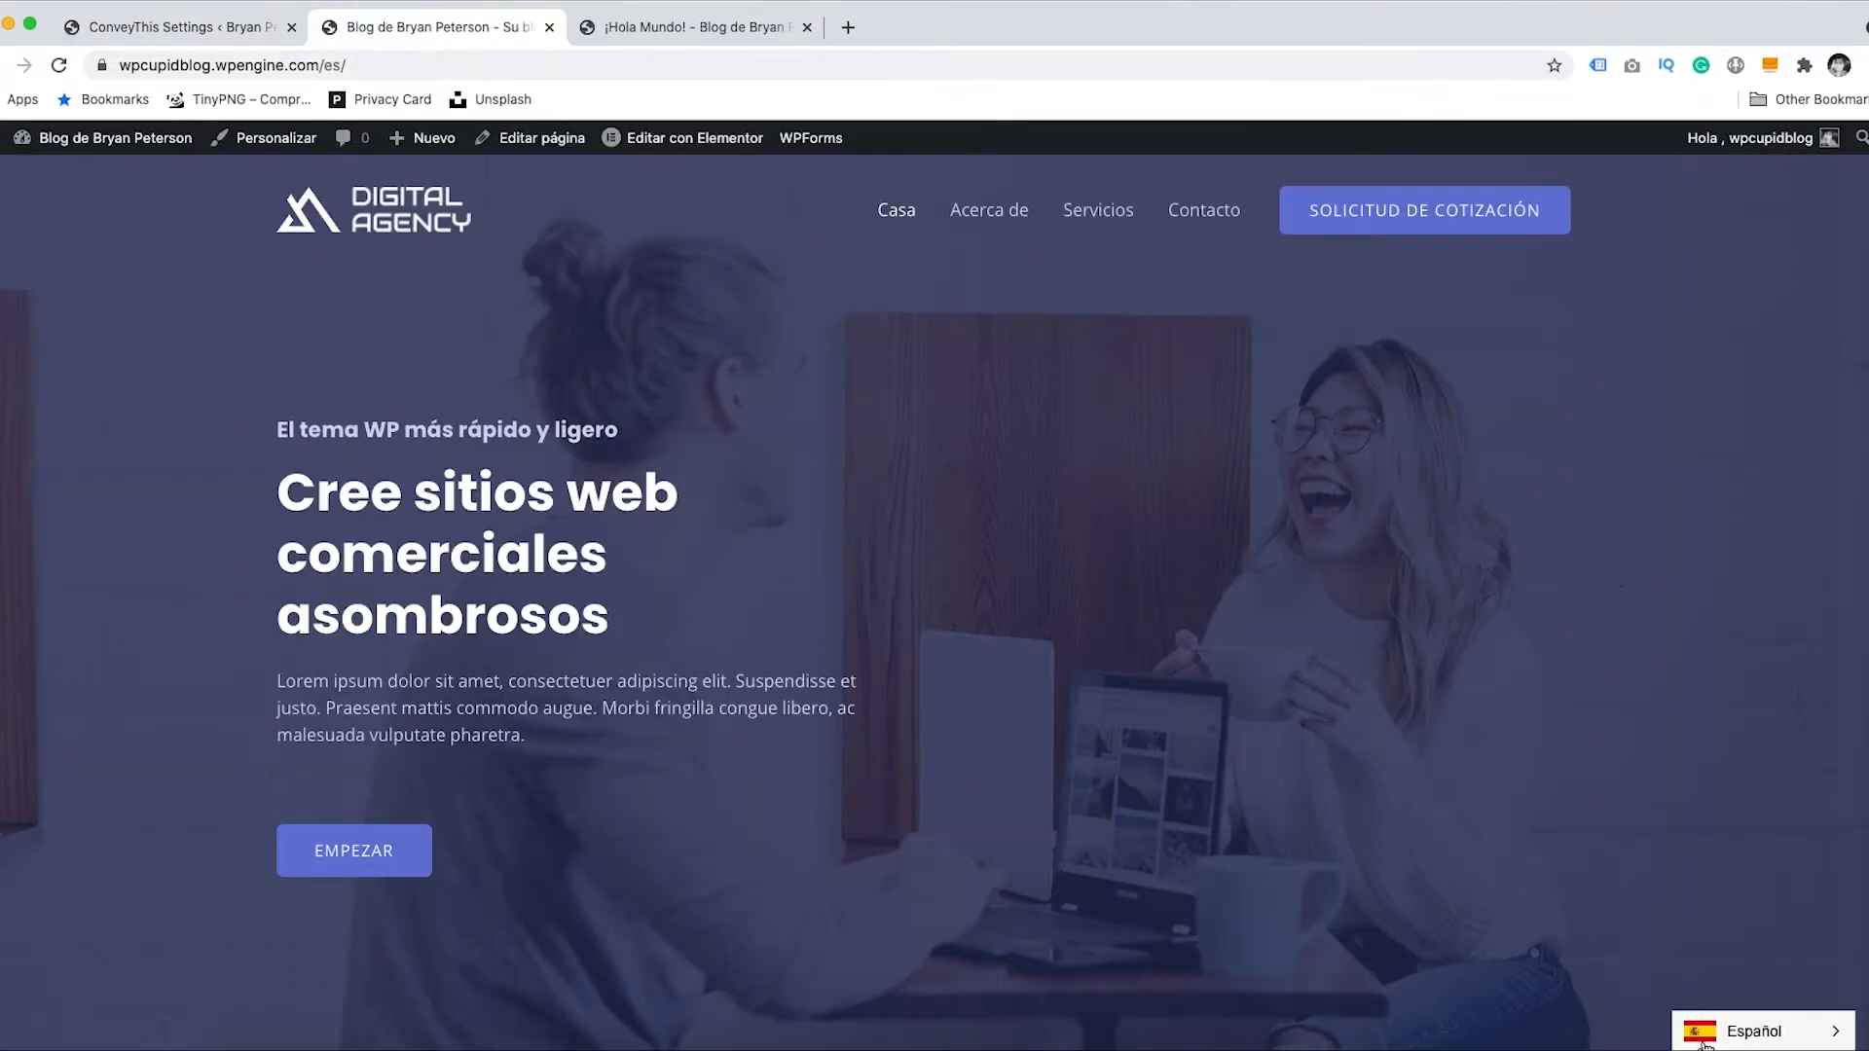
- Toggle the homepage to English and back to Español, scrolling through the translated content
click(1752, 1031)
click(1728, 991)
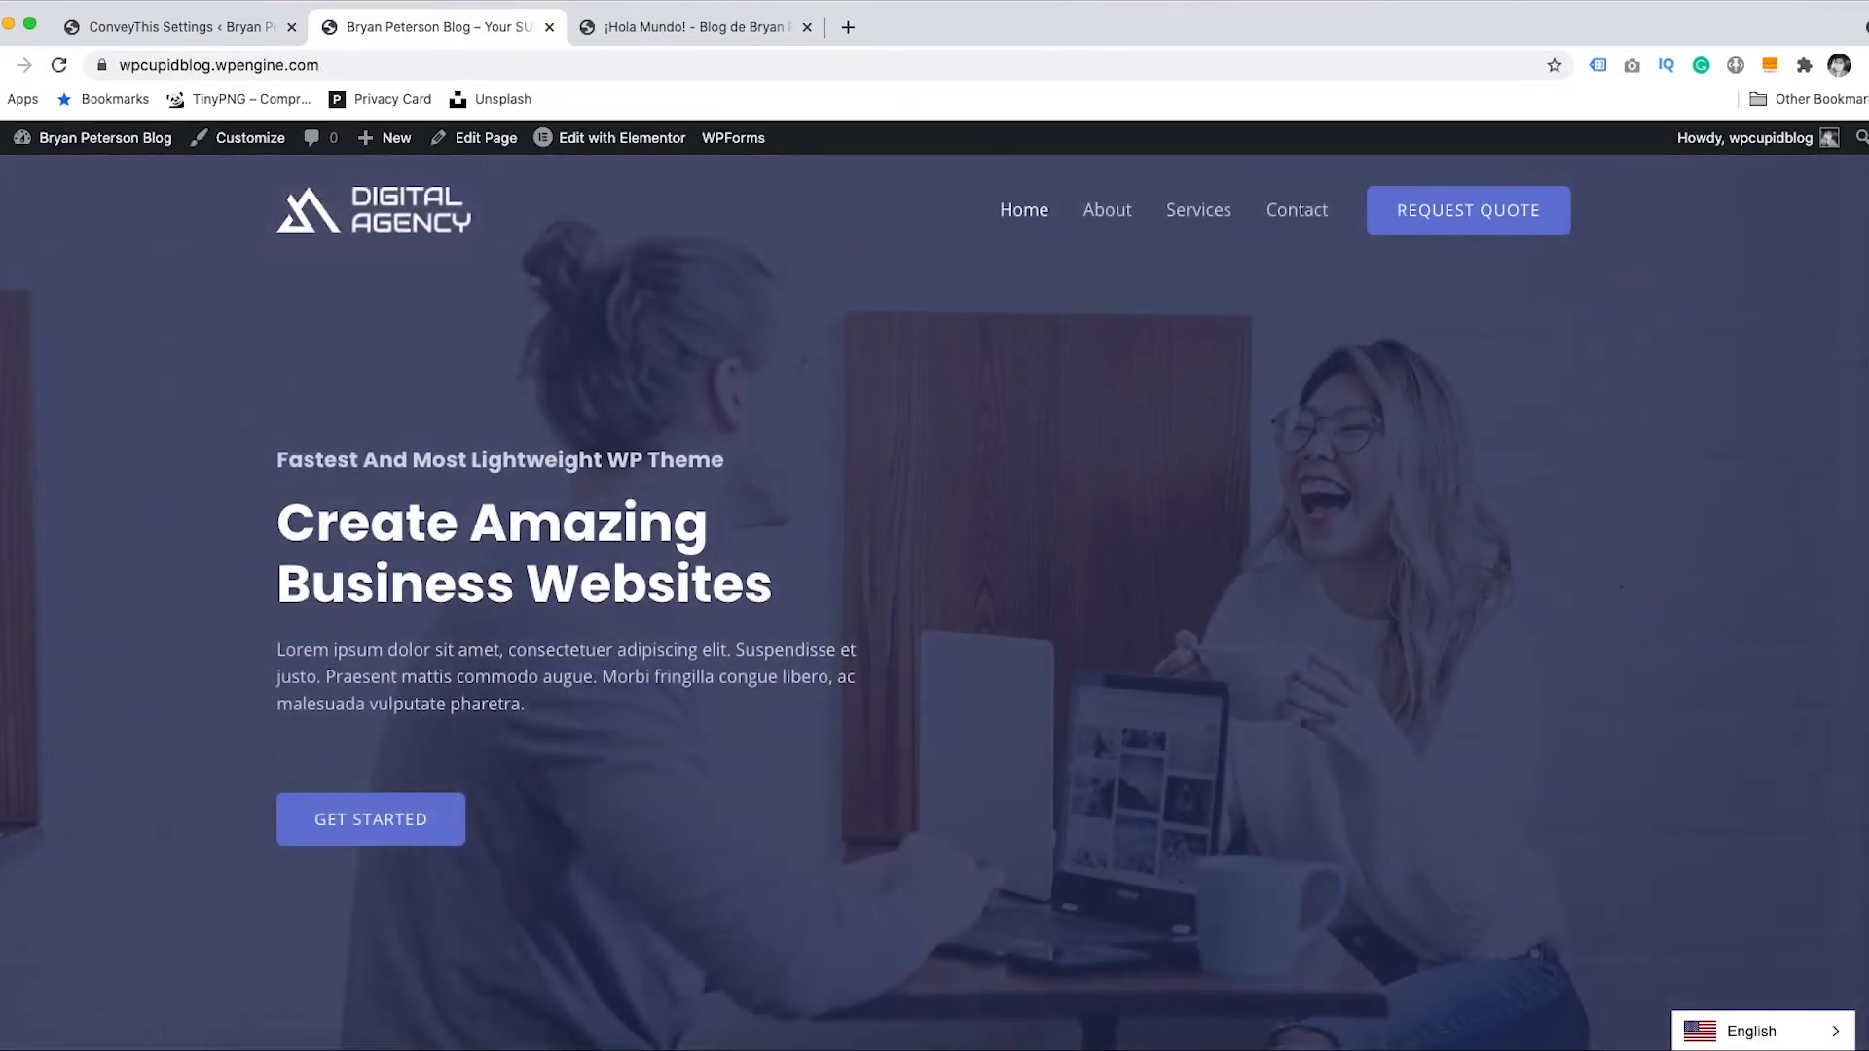
scroll(1860, 523, down, 15)
scroll(1819, 793, down, 15)
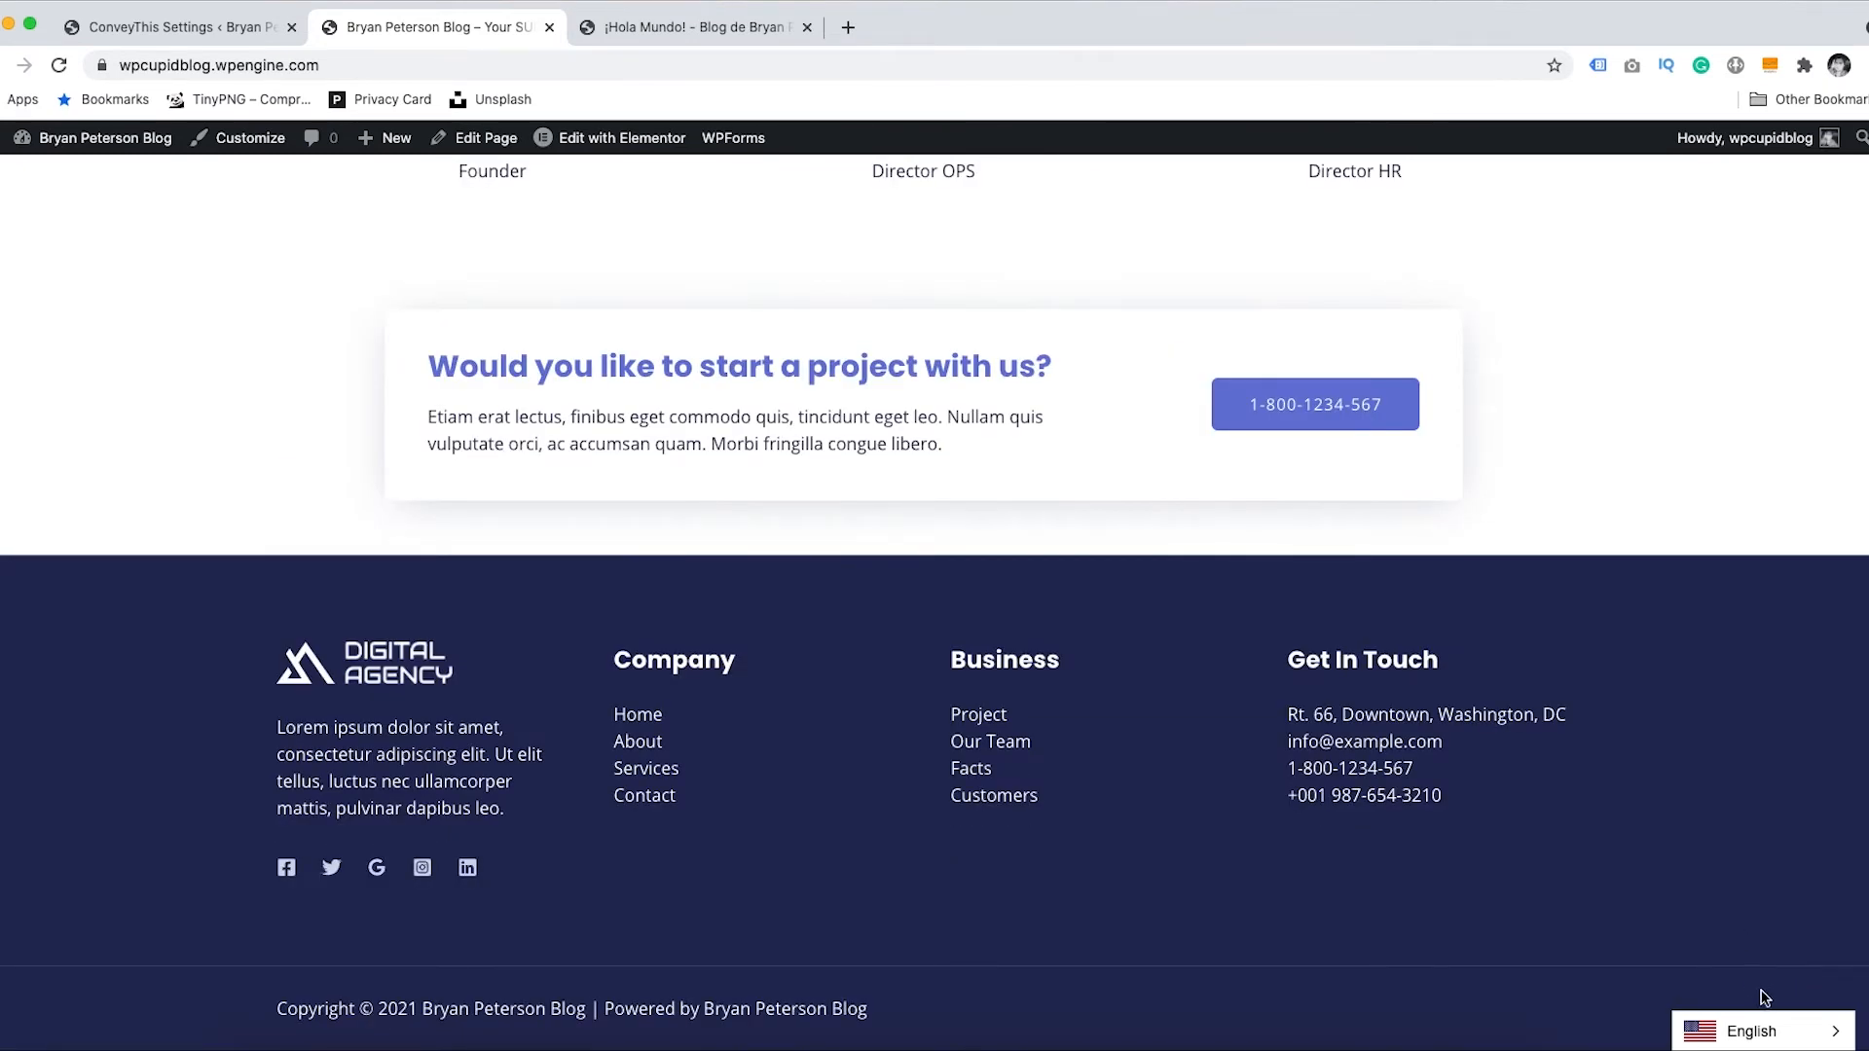
click(1757, 1032)
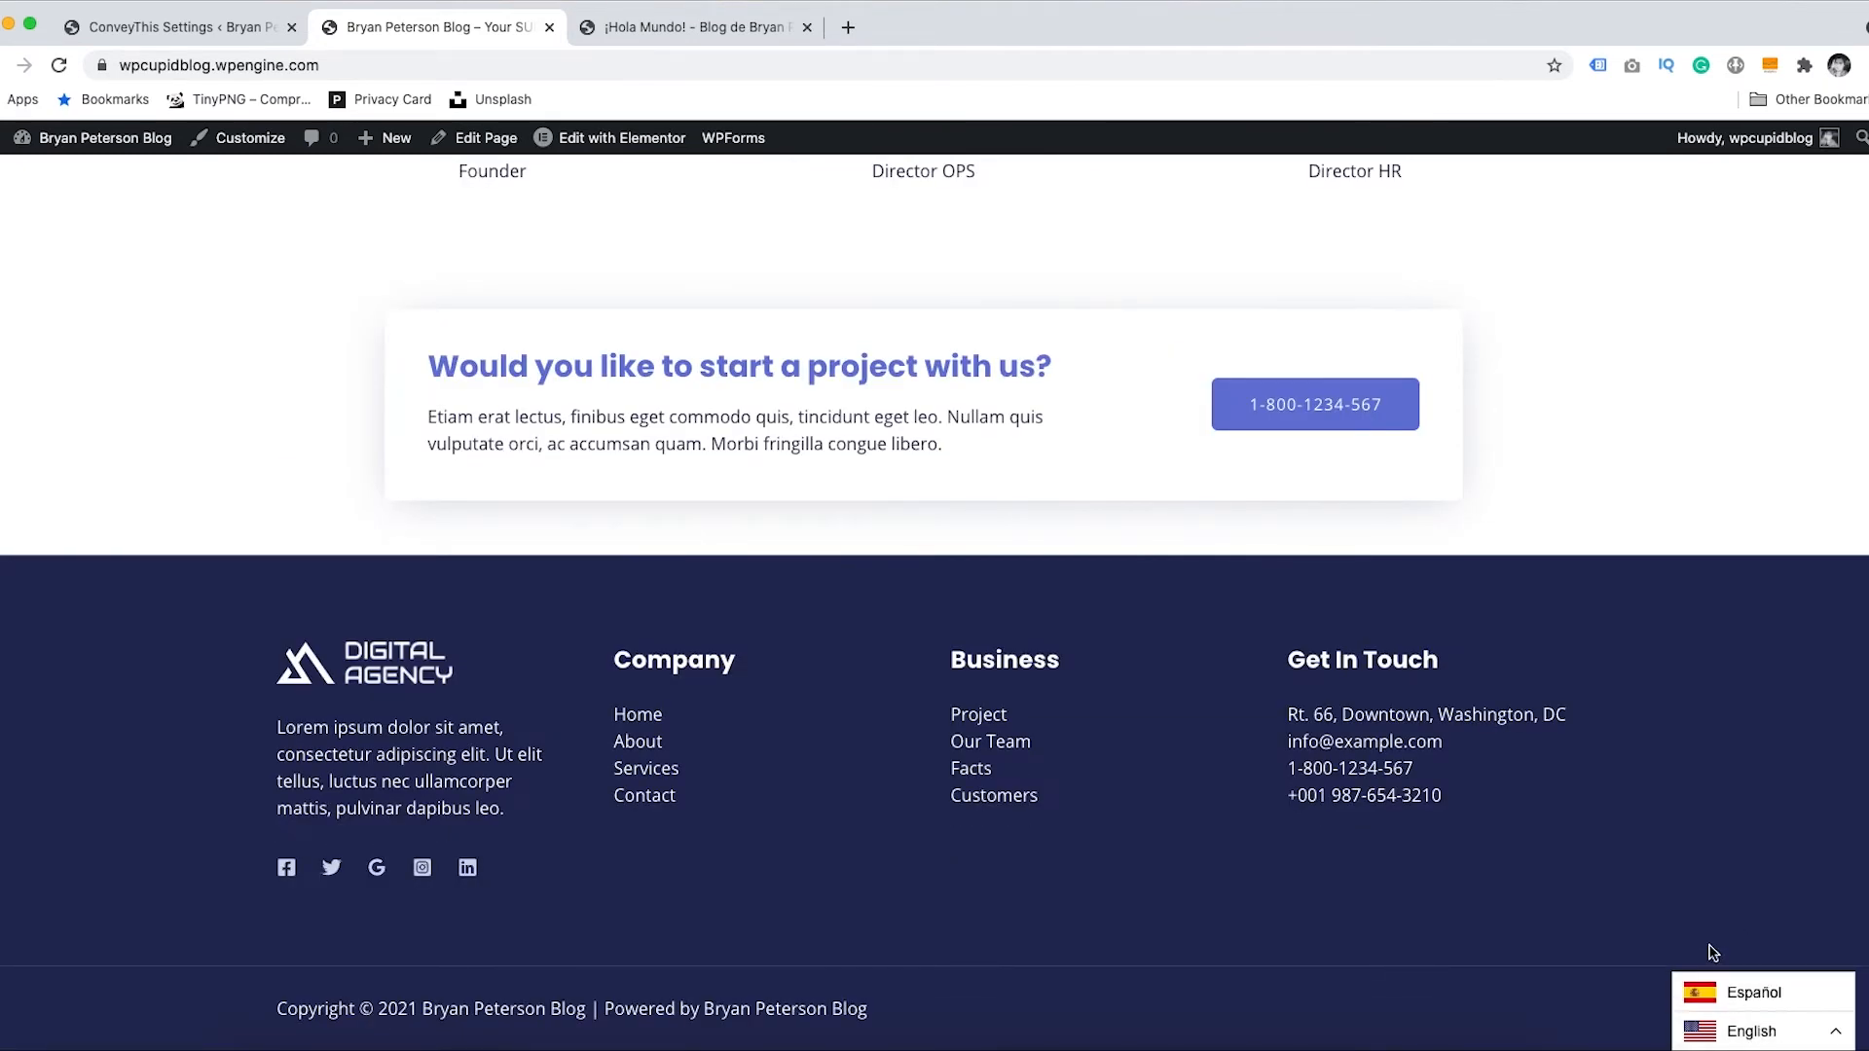
click(1738, 995)
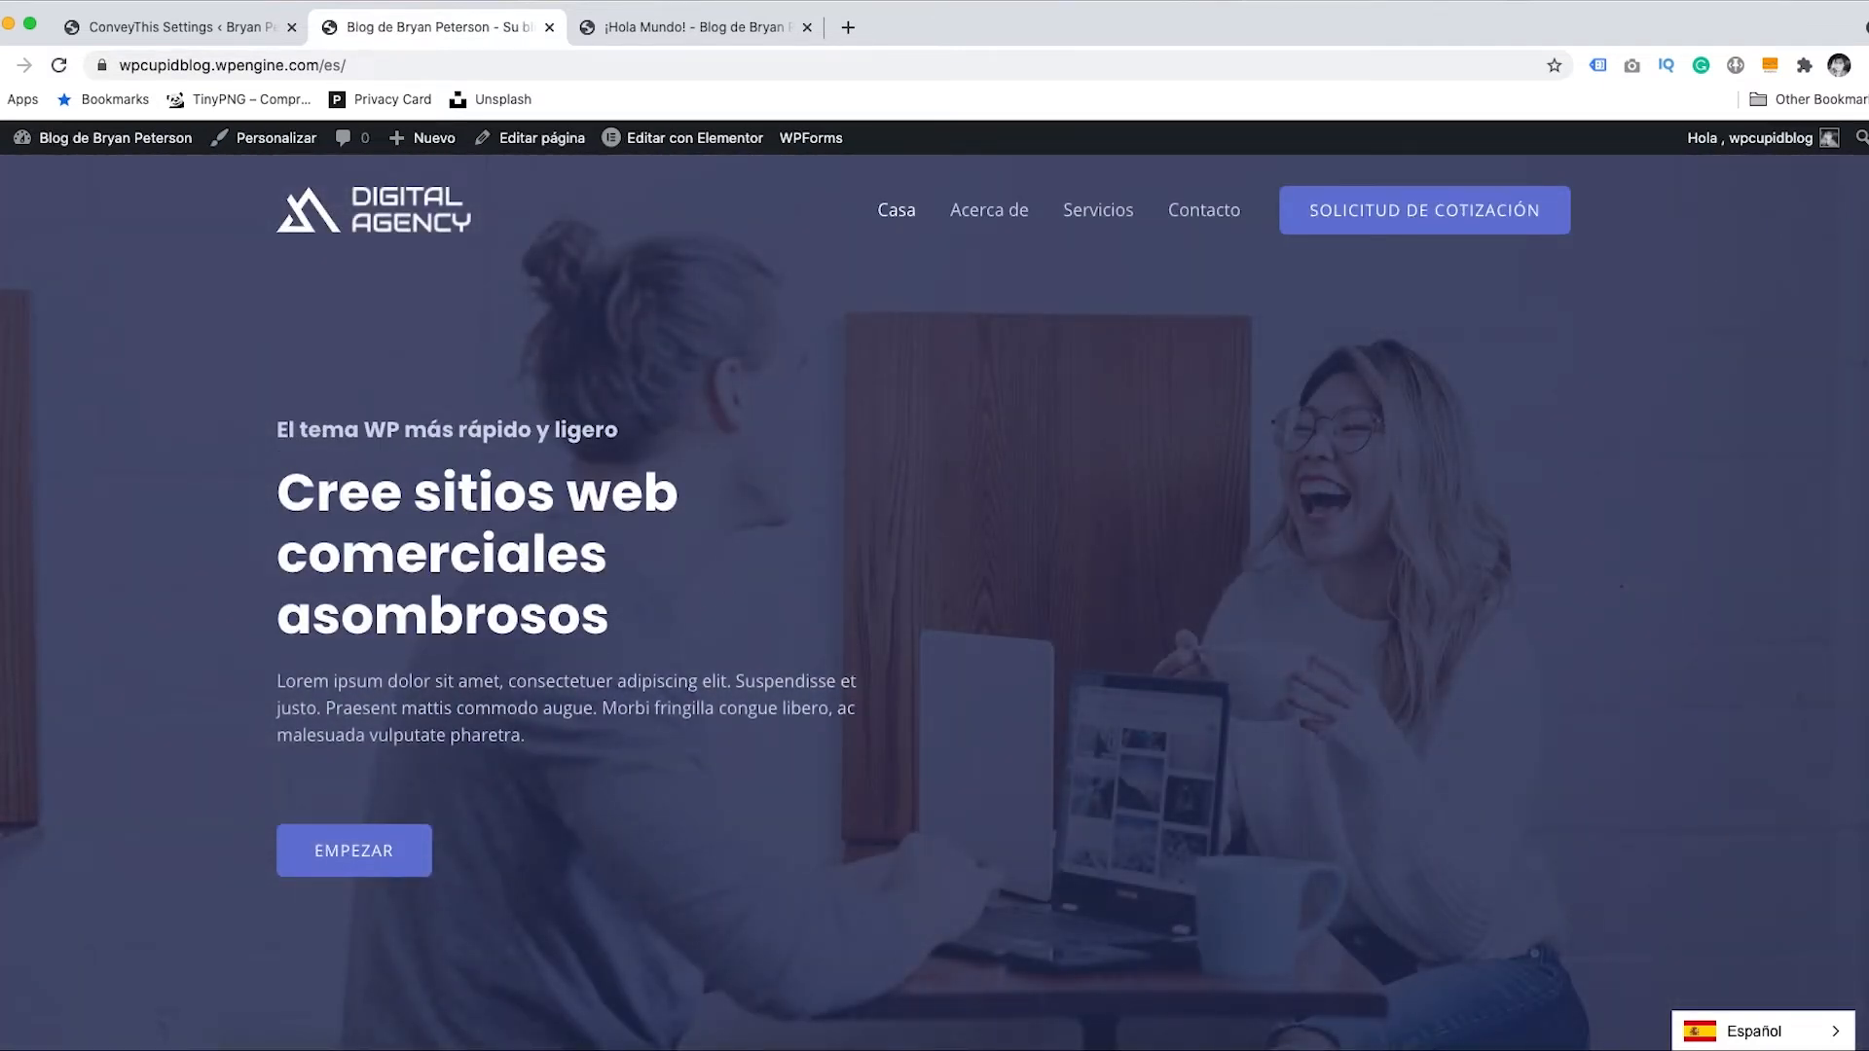
scroll(1859, 343, down, 10)
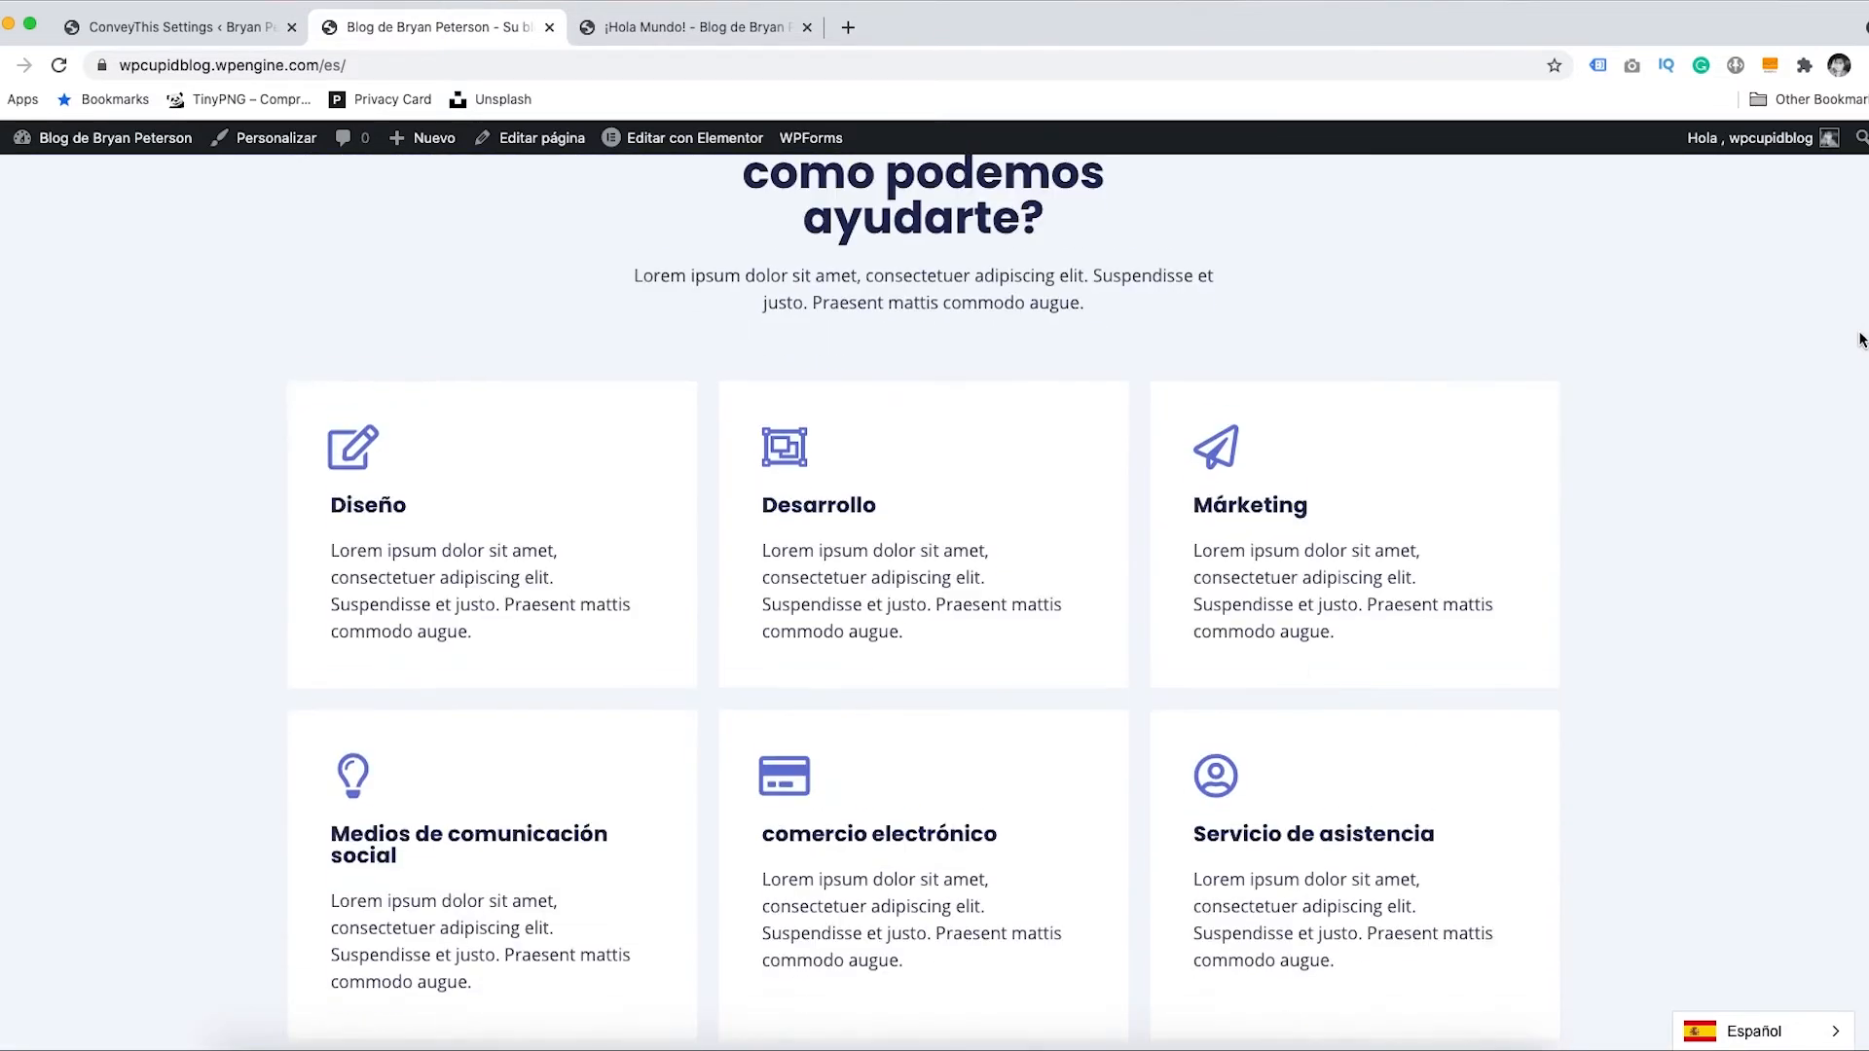
scroll(1860, 343, up, 10)
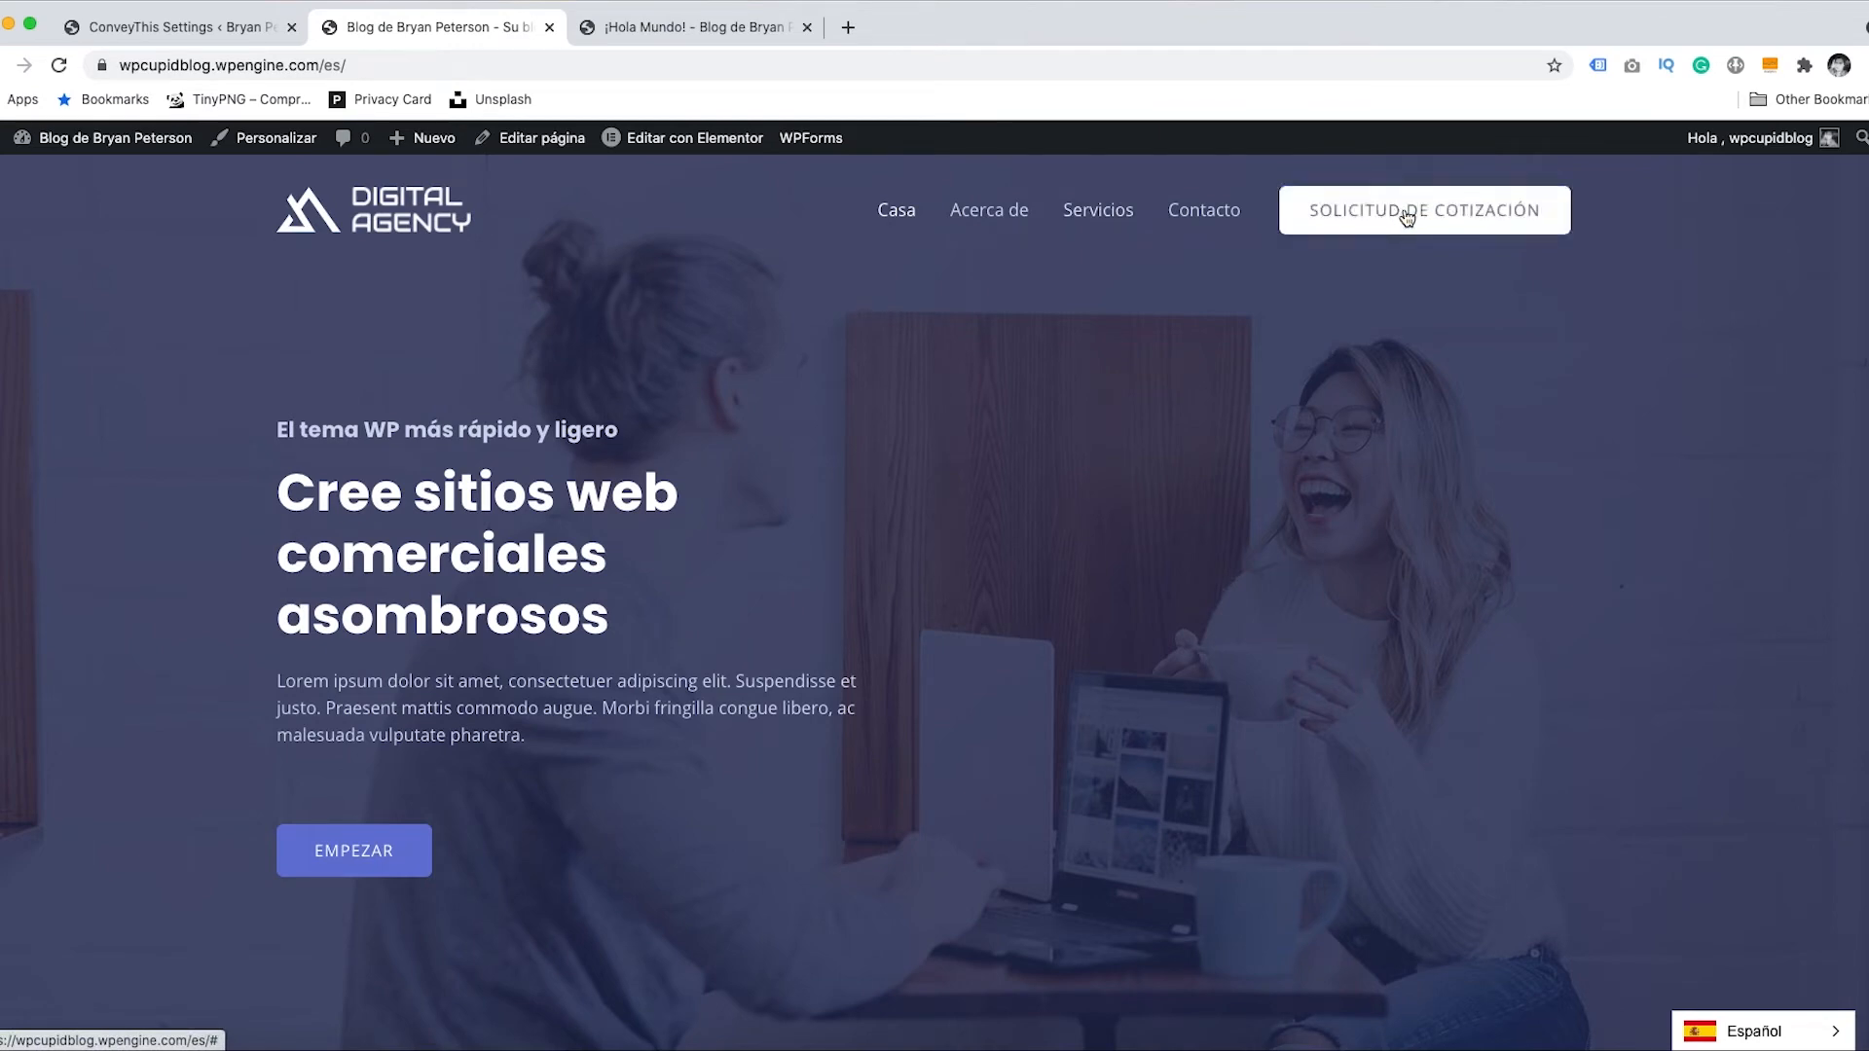
scroll(1865, 255, down, 8)
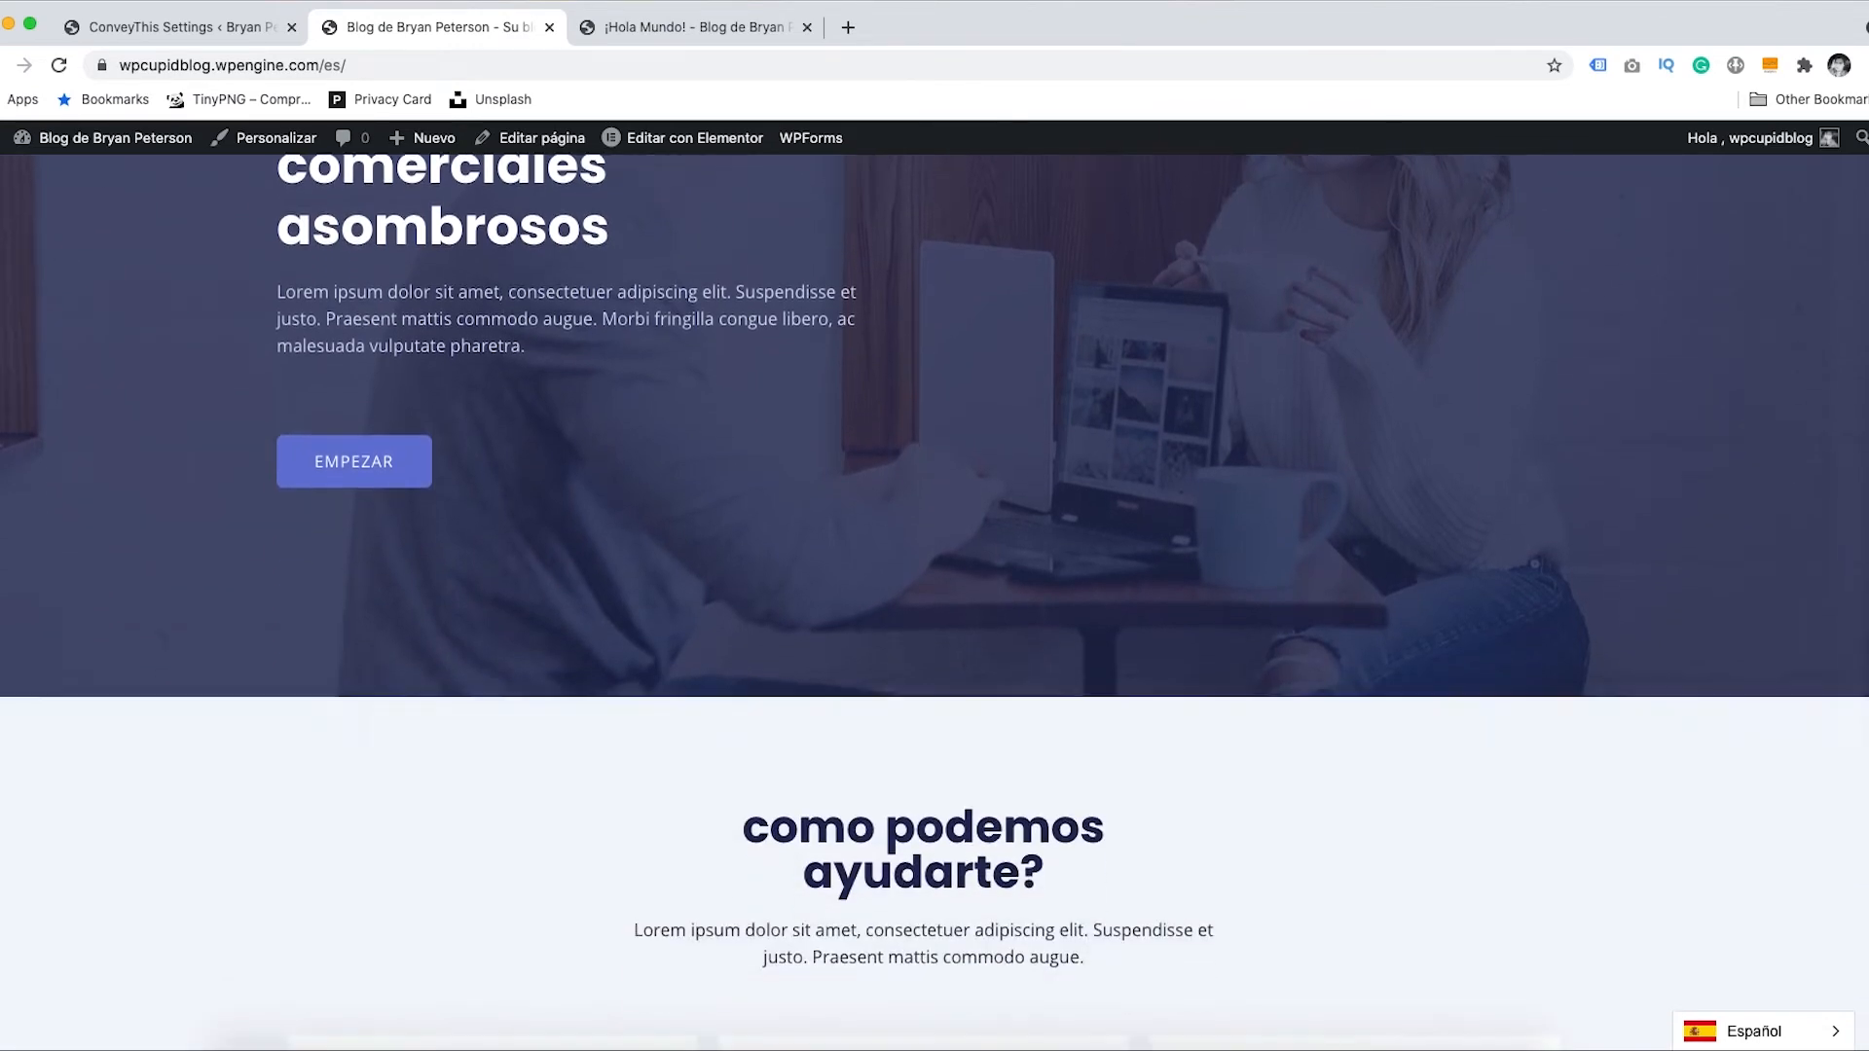
scroll(1836, 708, down, 15)
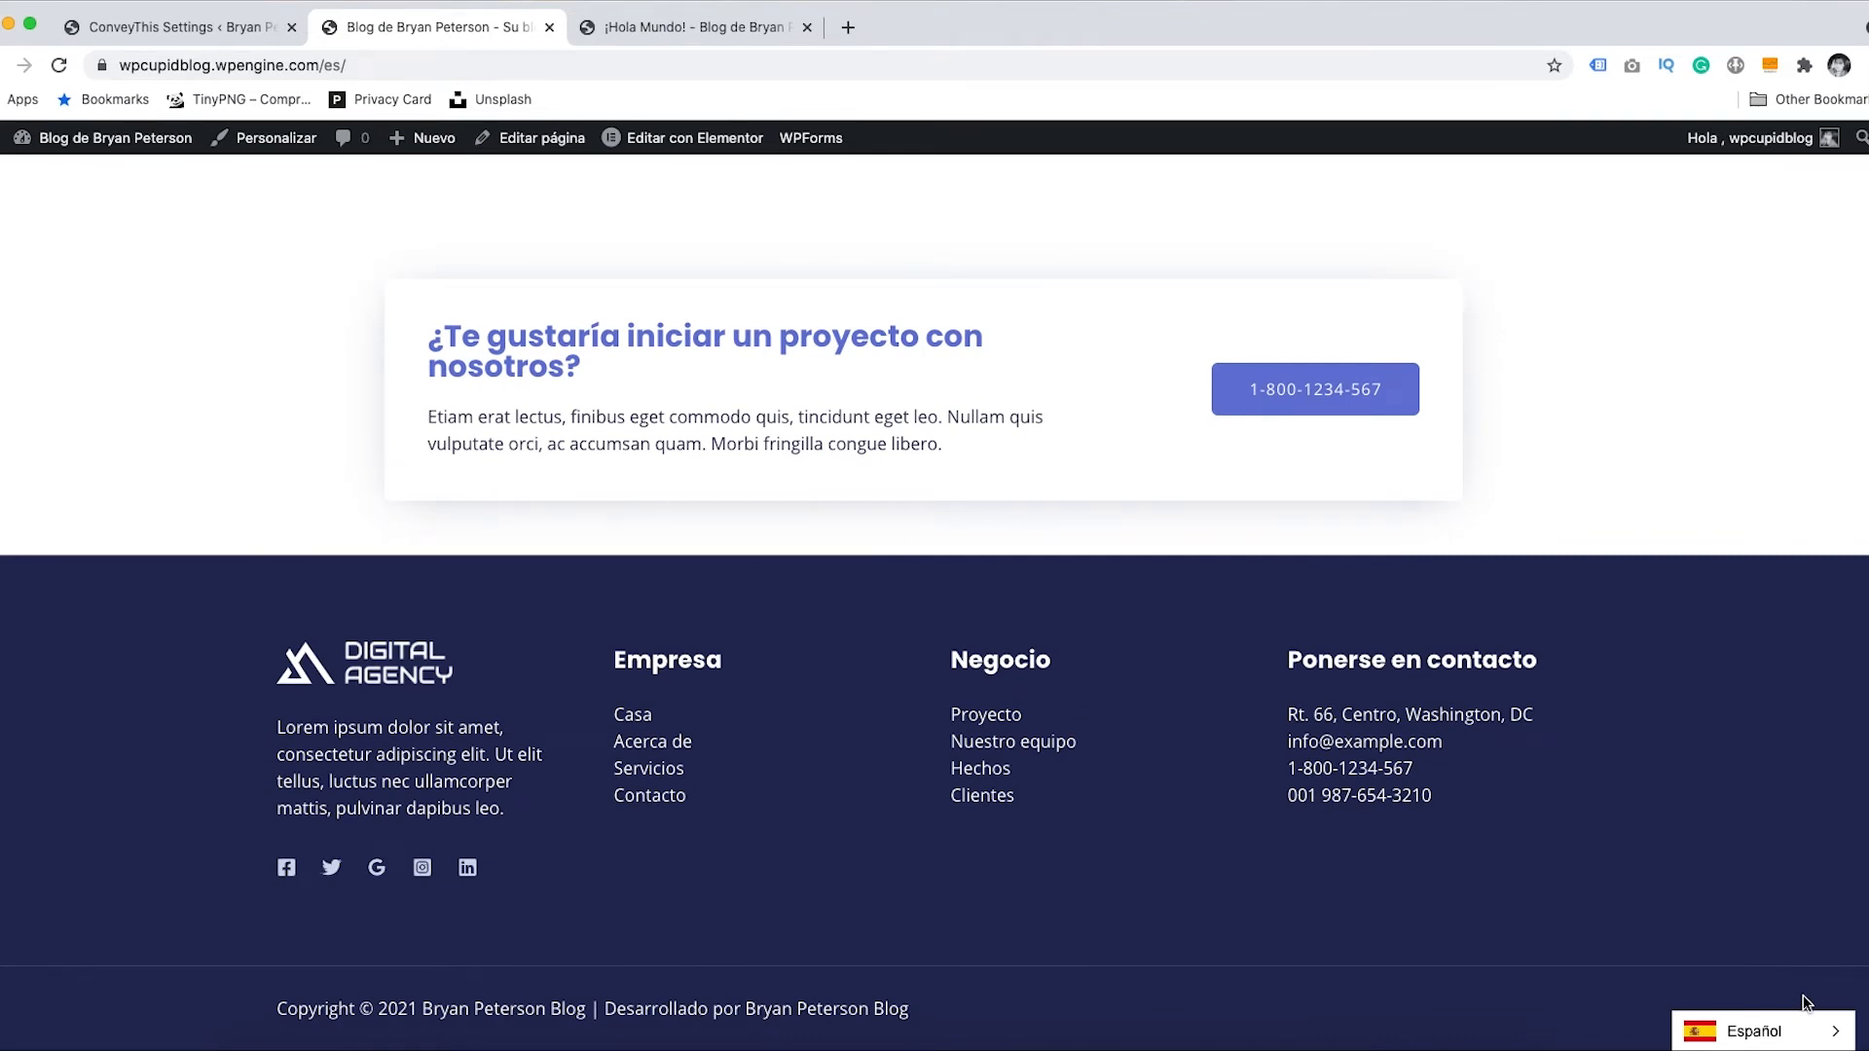
- Open the Spanish About page 'Sobre nosotros' at /es/about/ and scroll through it
click(985, 717)
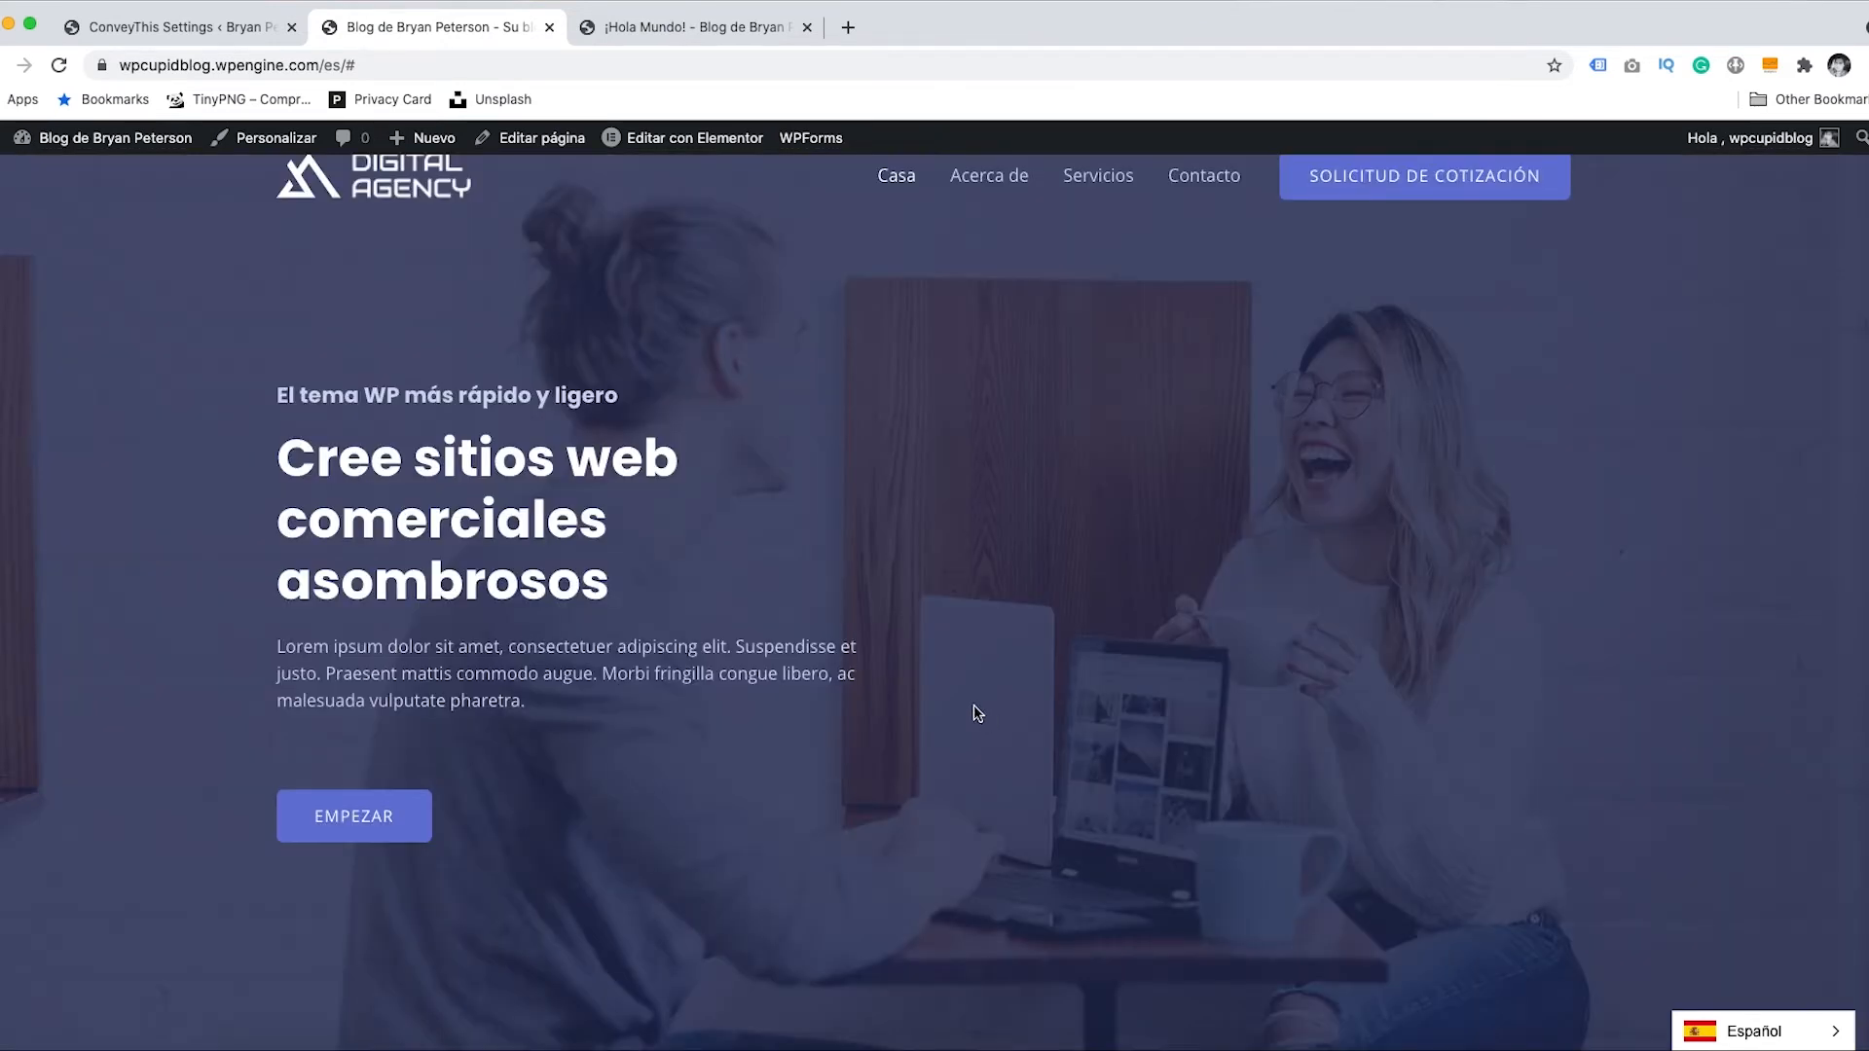
click(1012, 179)
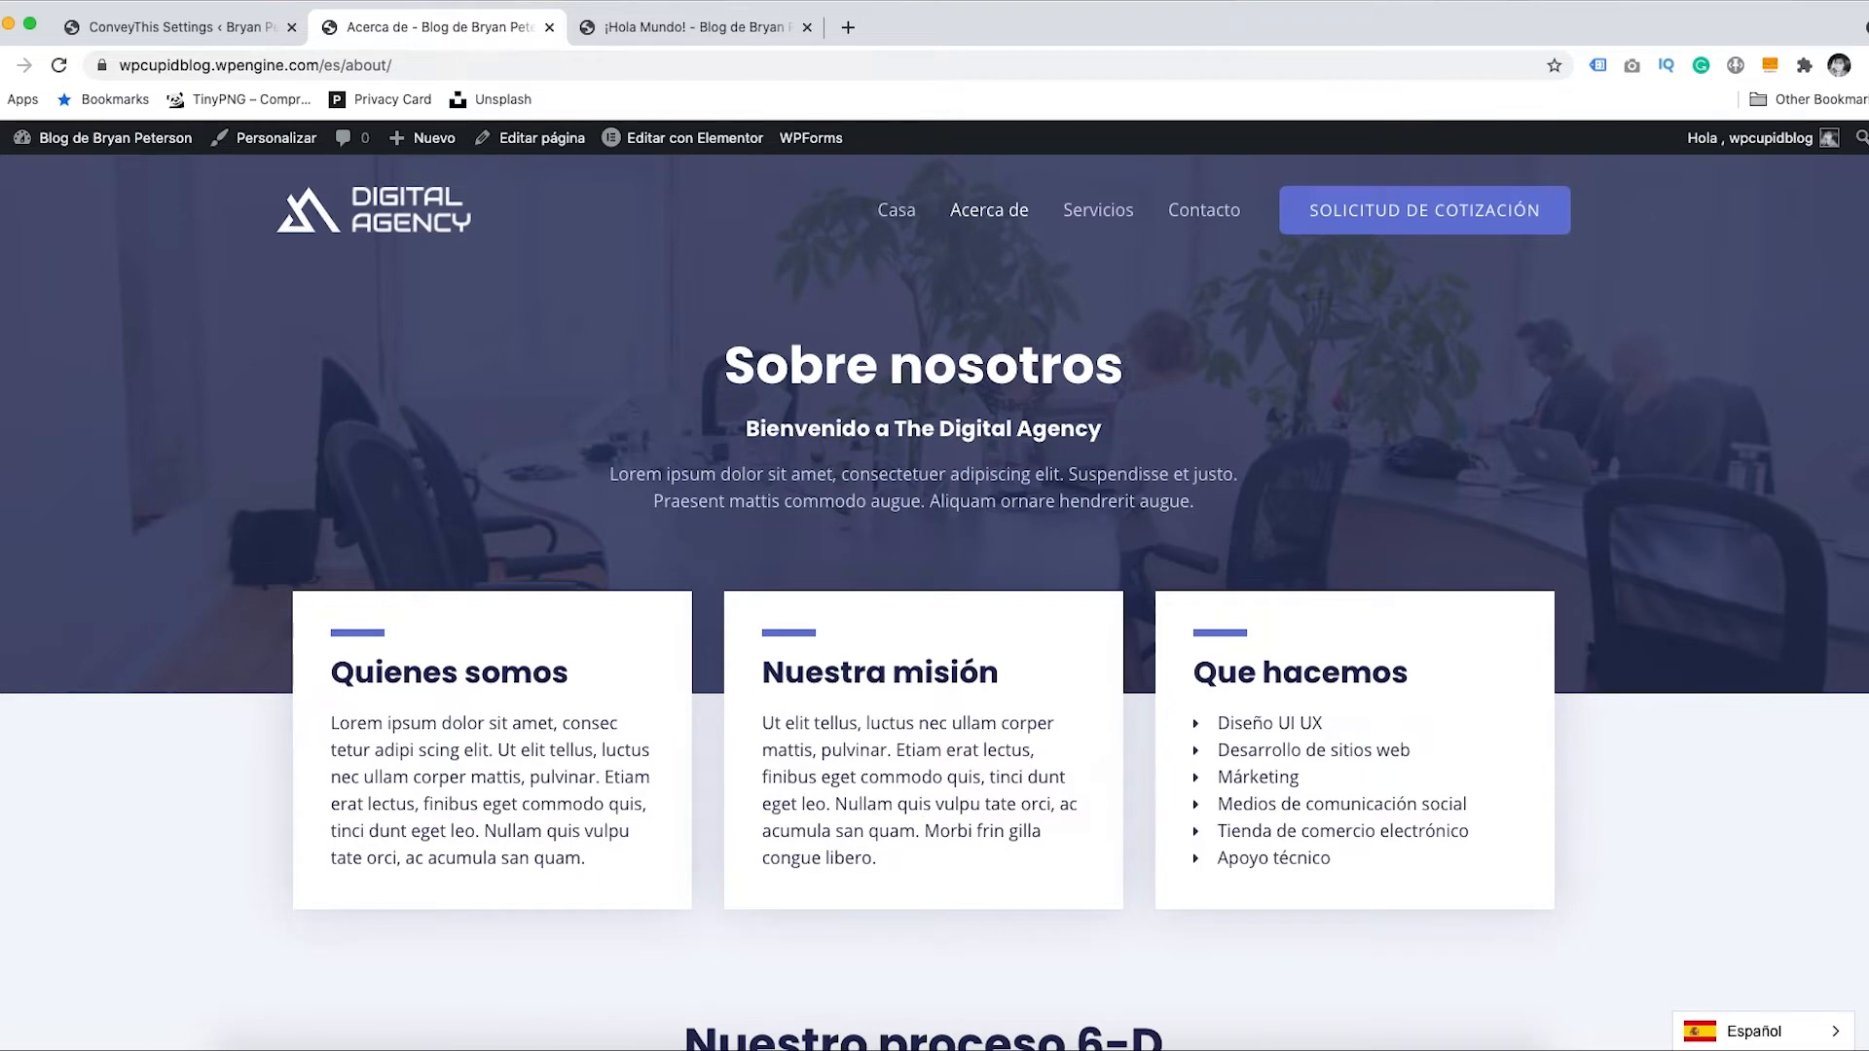
scroll(935, 584, down, 10)
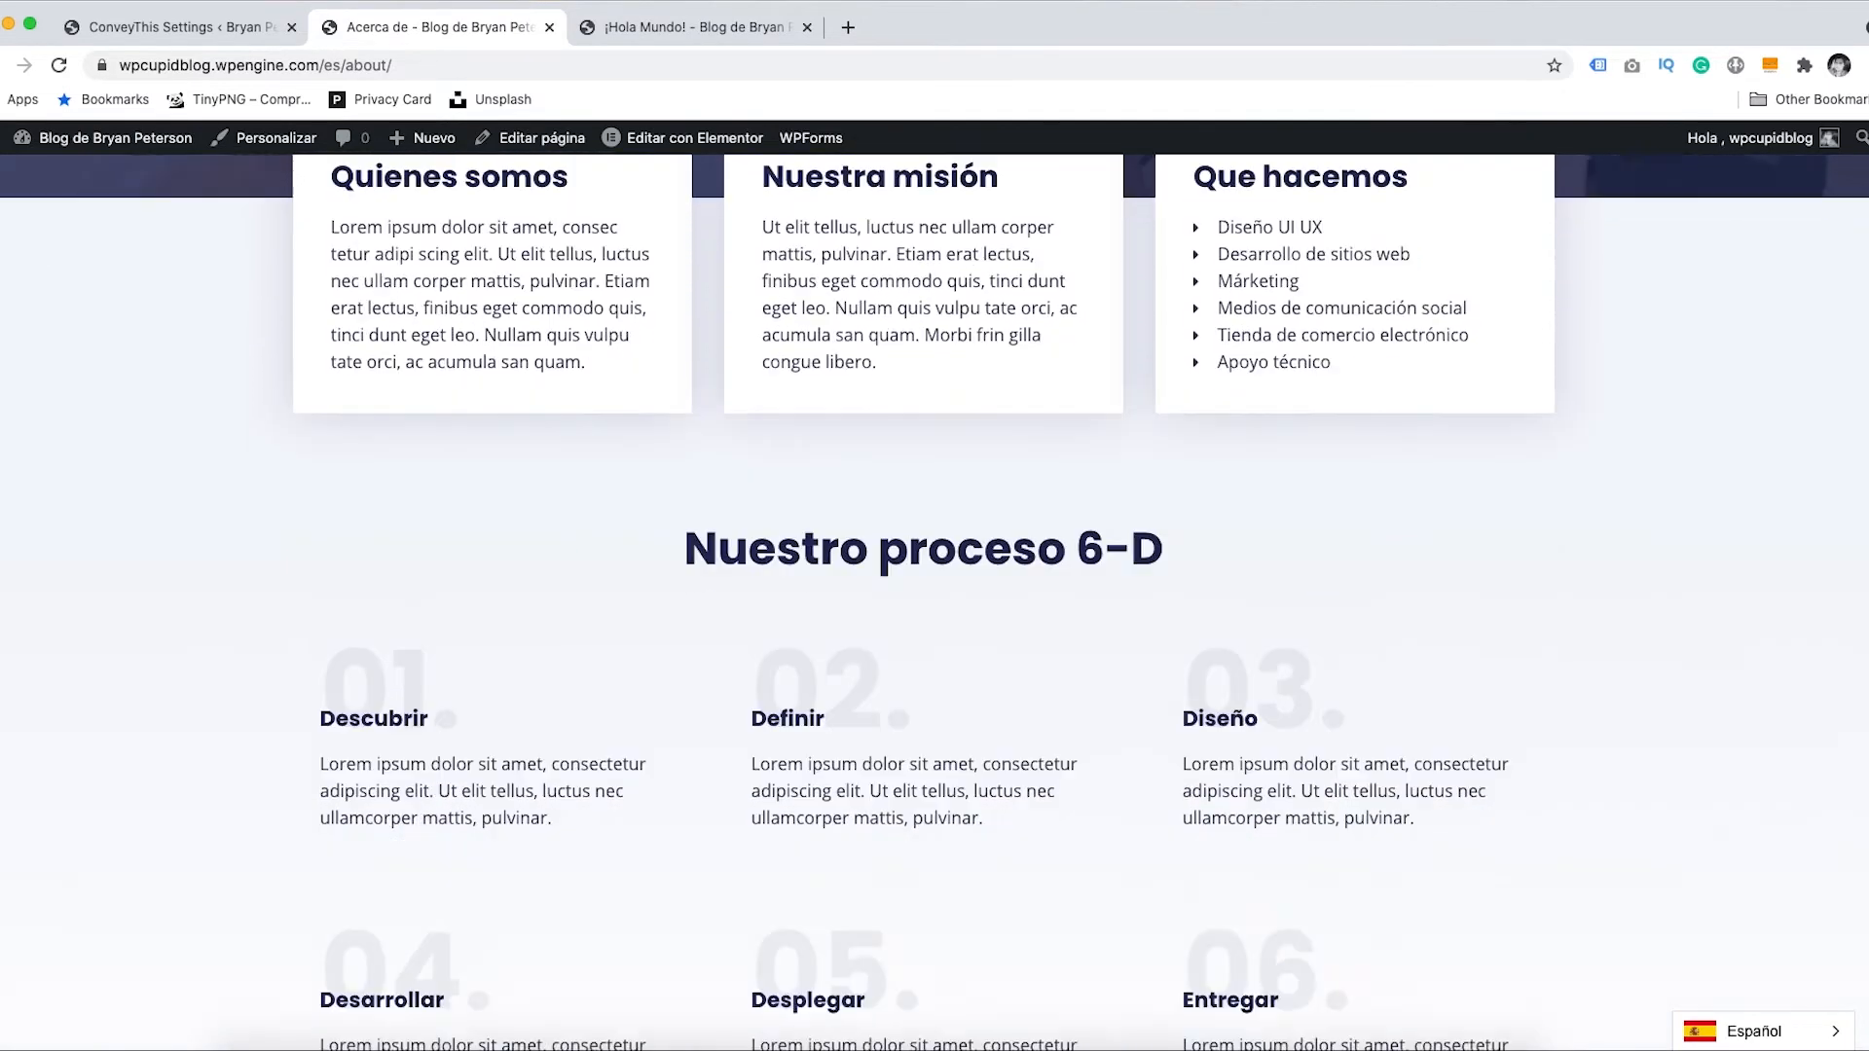
scroll(935, 584, down, 2)
scroll(934, 585, up, 15)
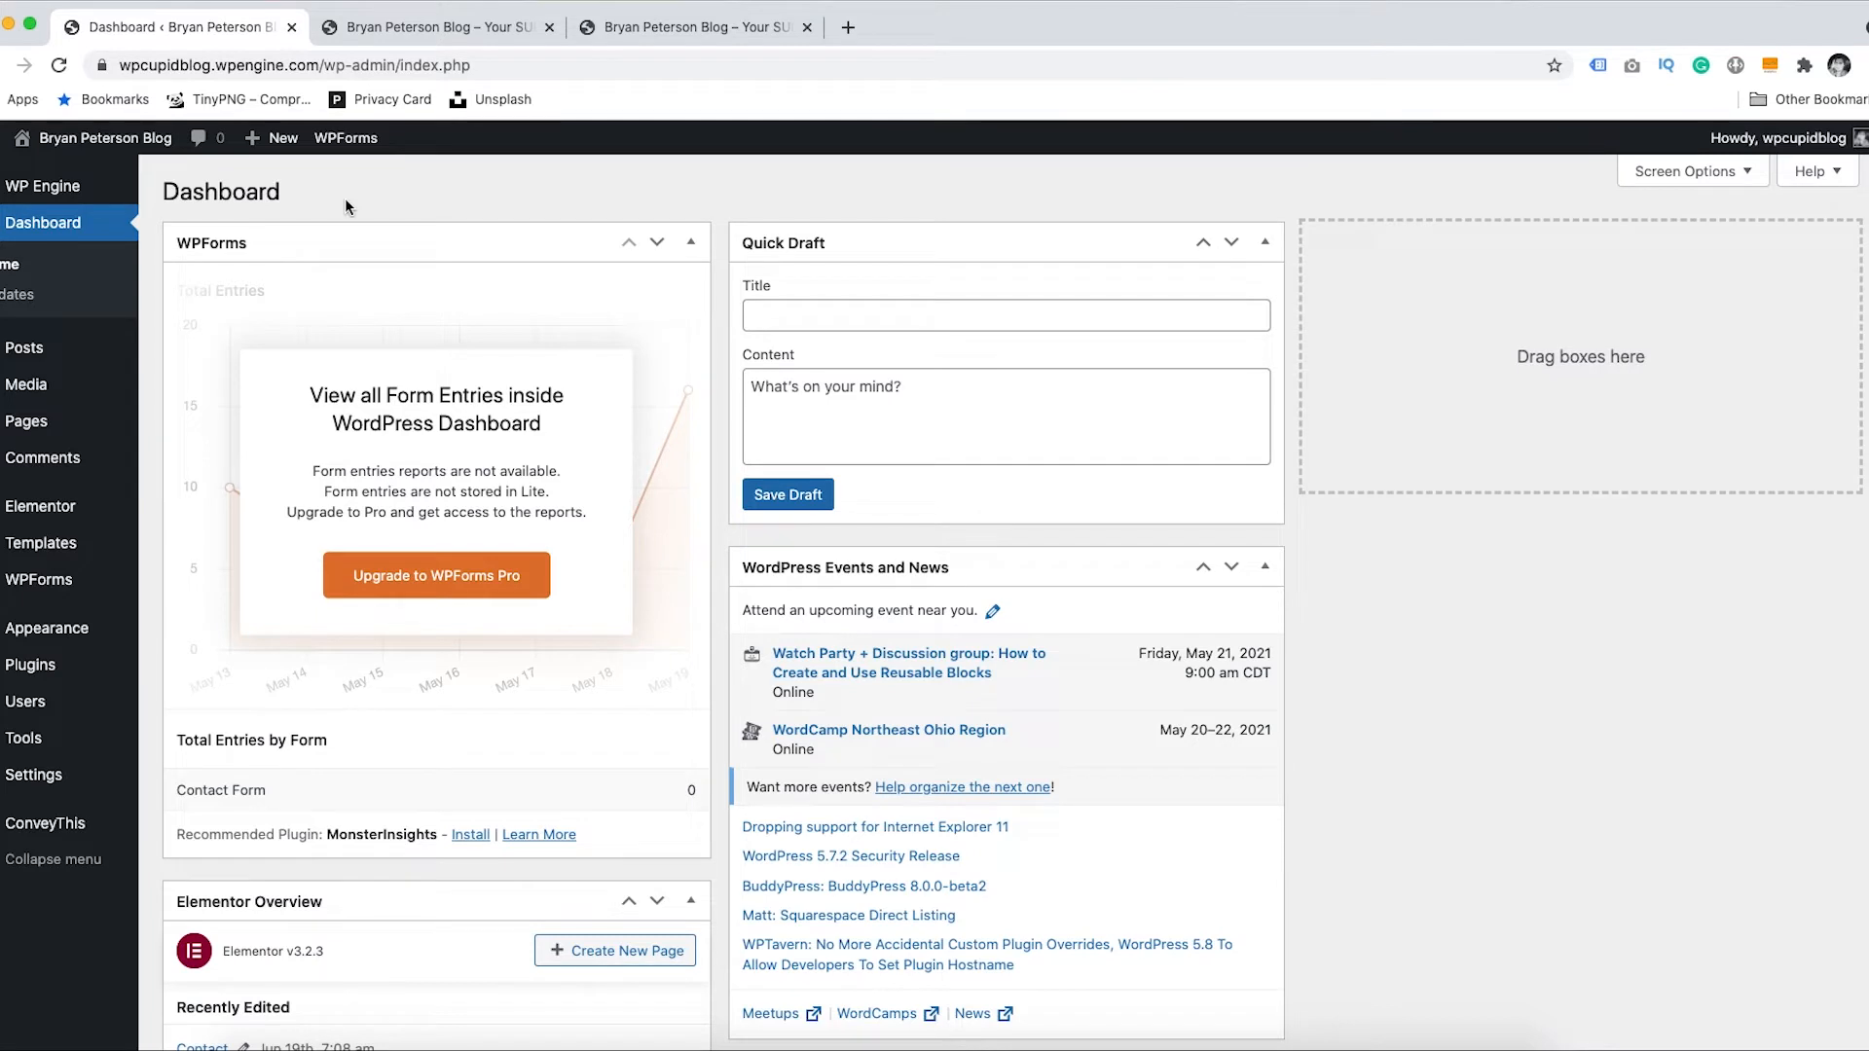
- Add the ConveyThis Spanish item to the Top Nav menu, save it, and view the homepage
mouse_move(43, 633)
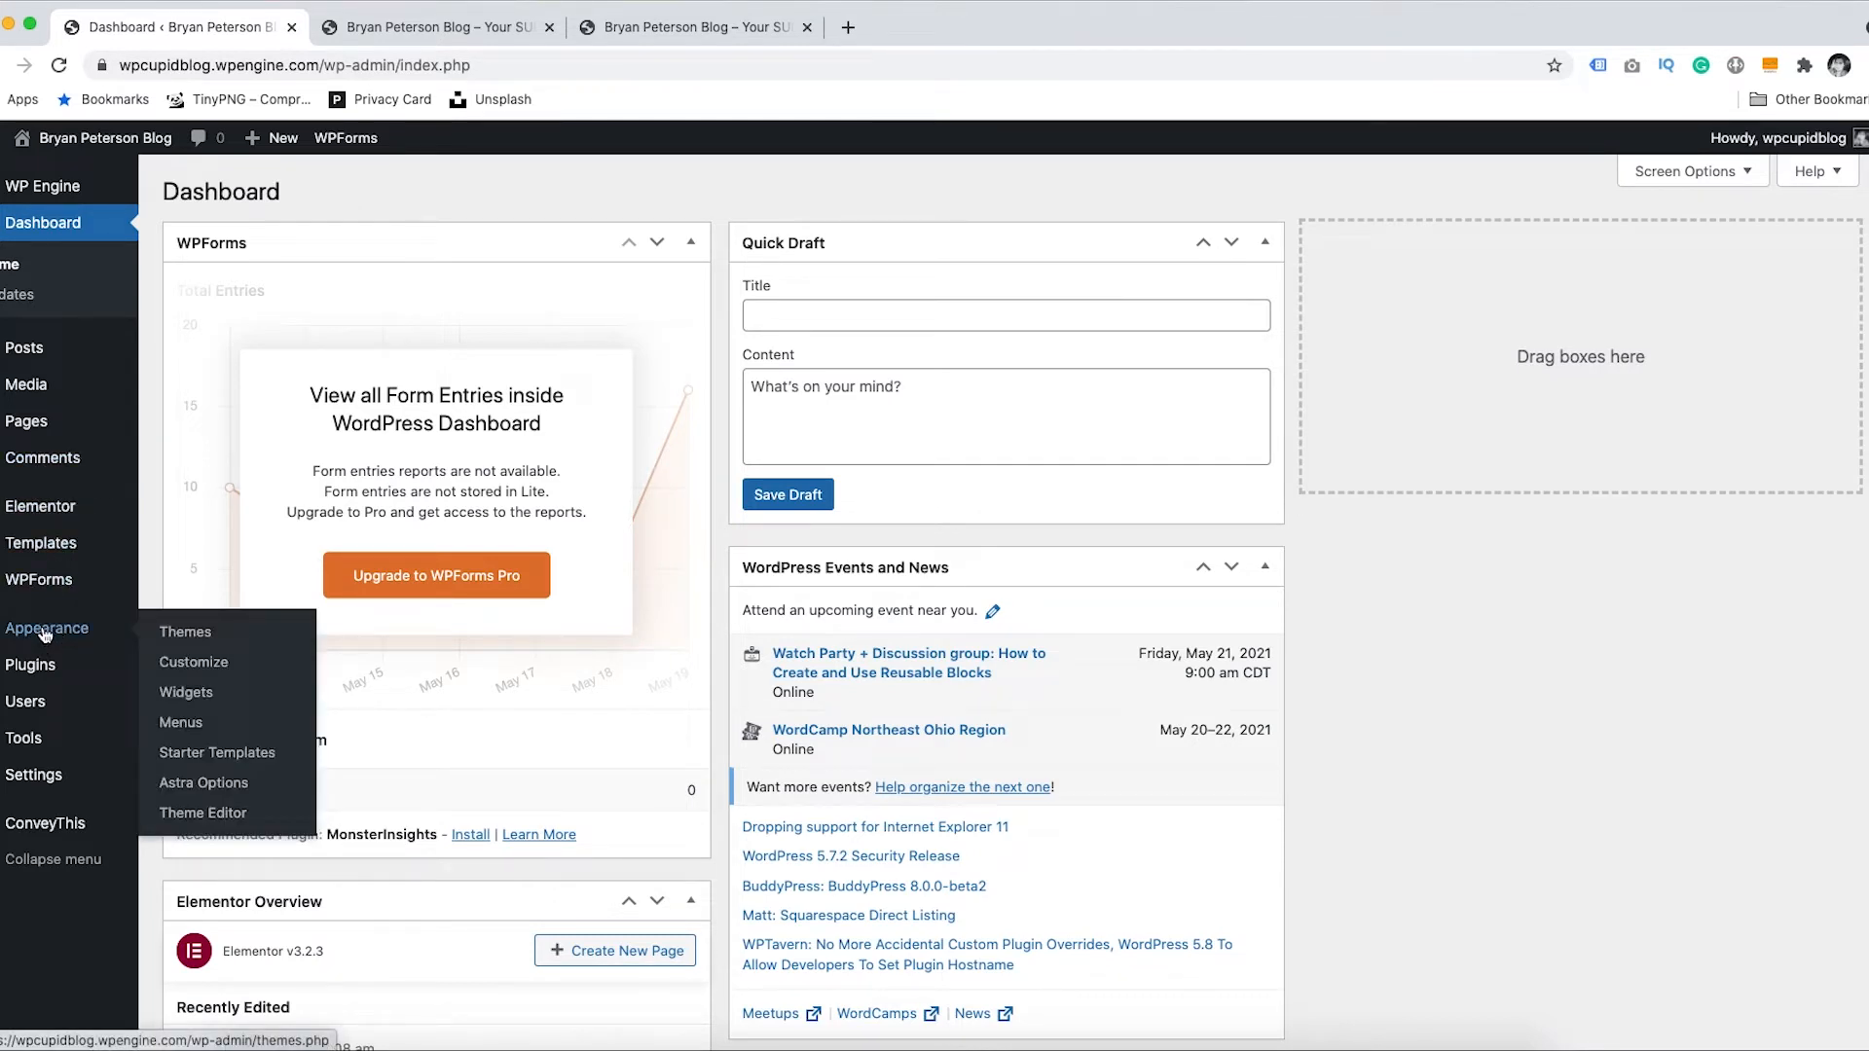
click(180, 722)
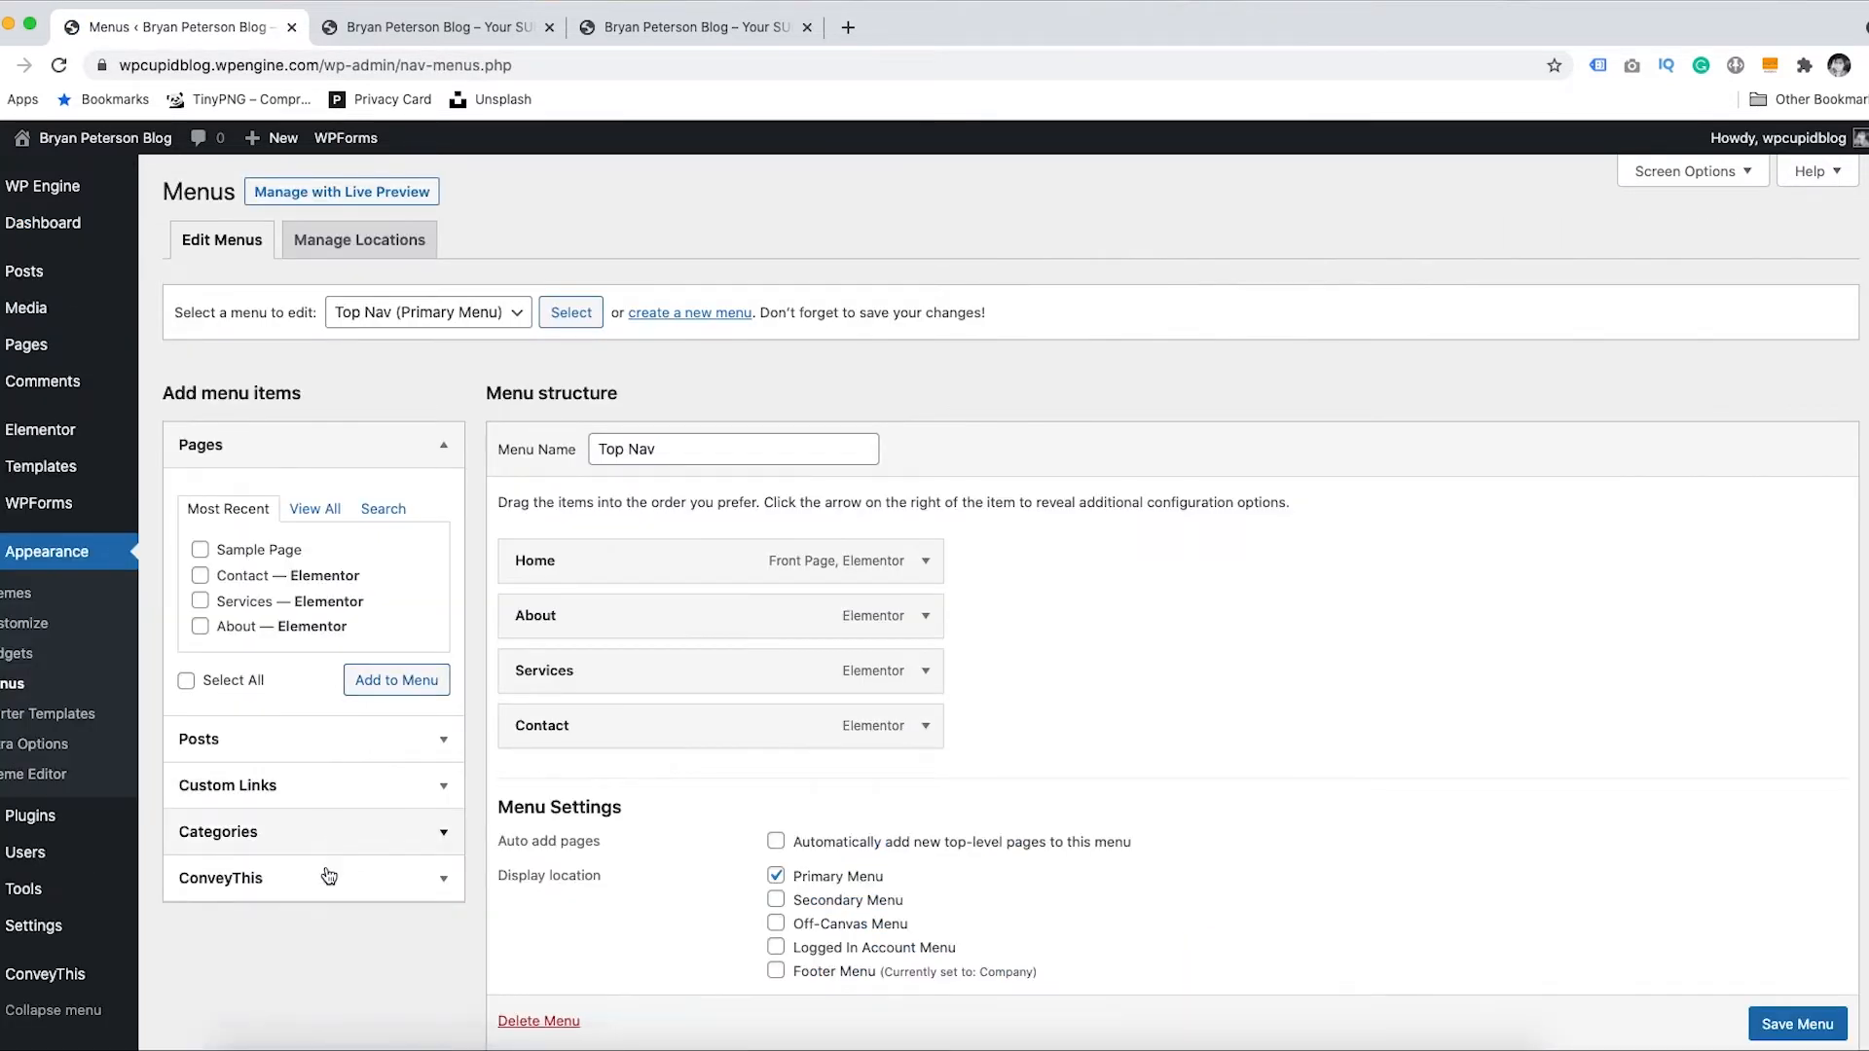
click(410, 888)
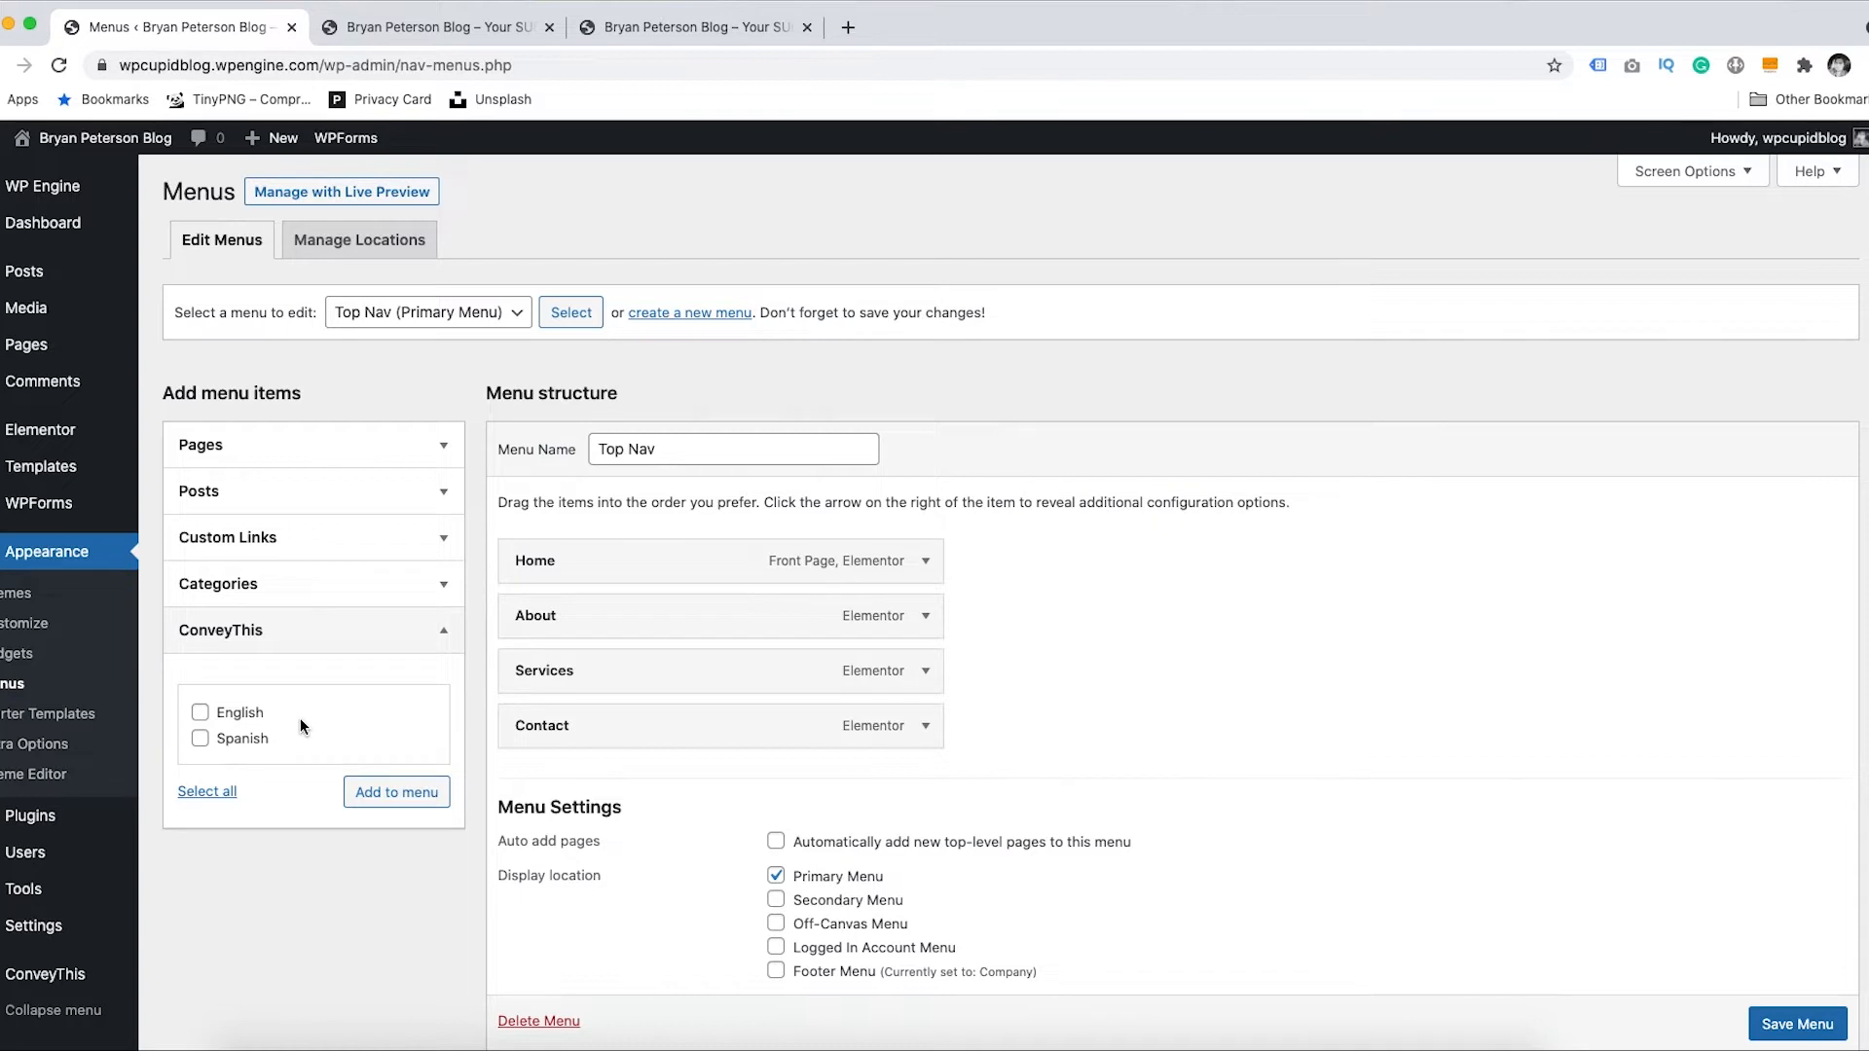
click(200, 740)
click(382, 796)
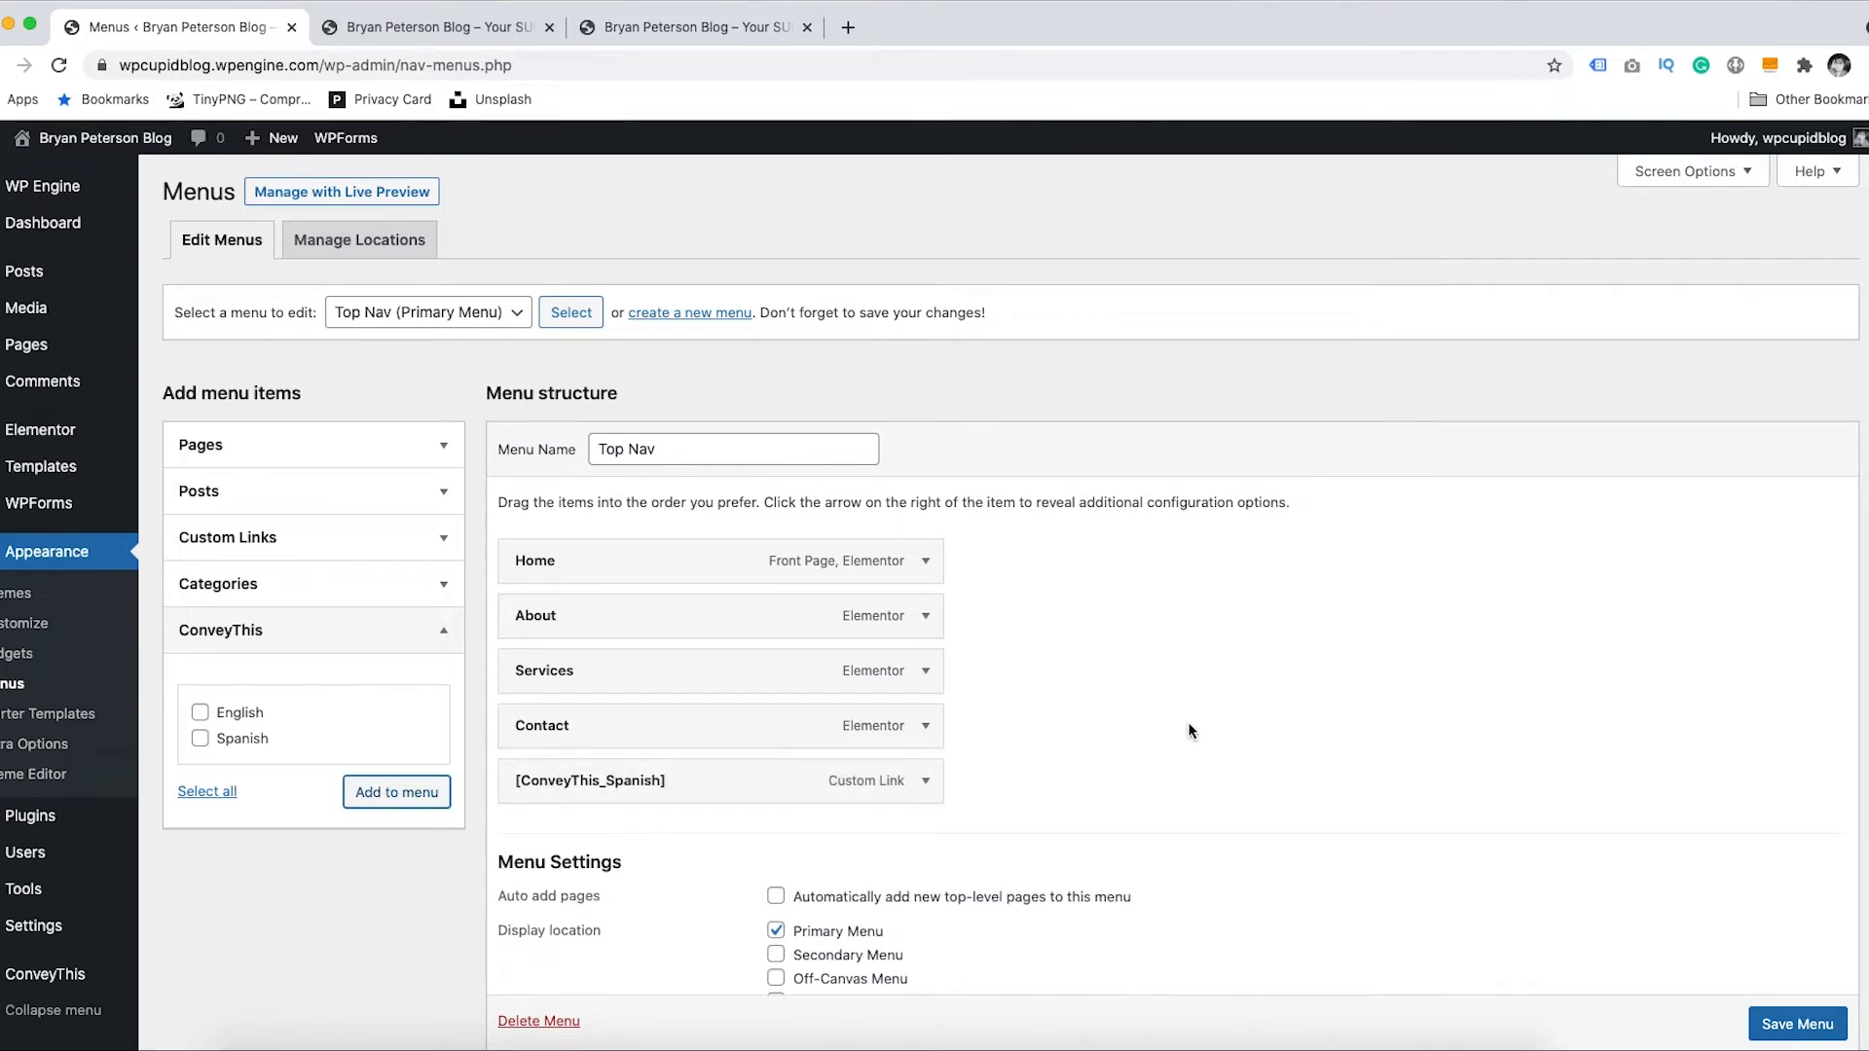
click(1794, 1025)
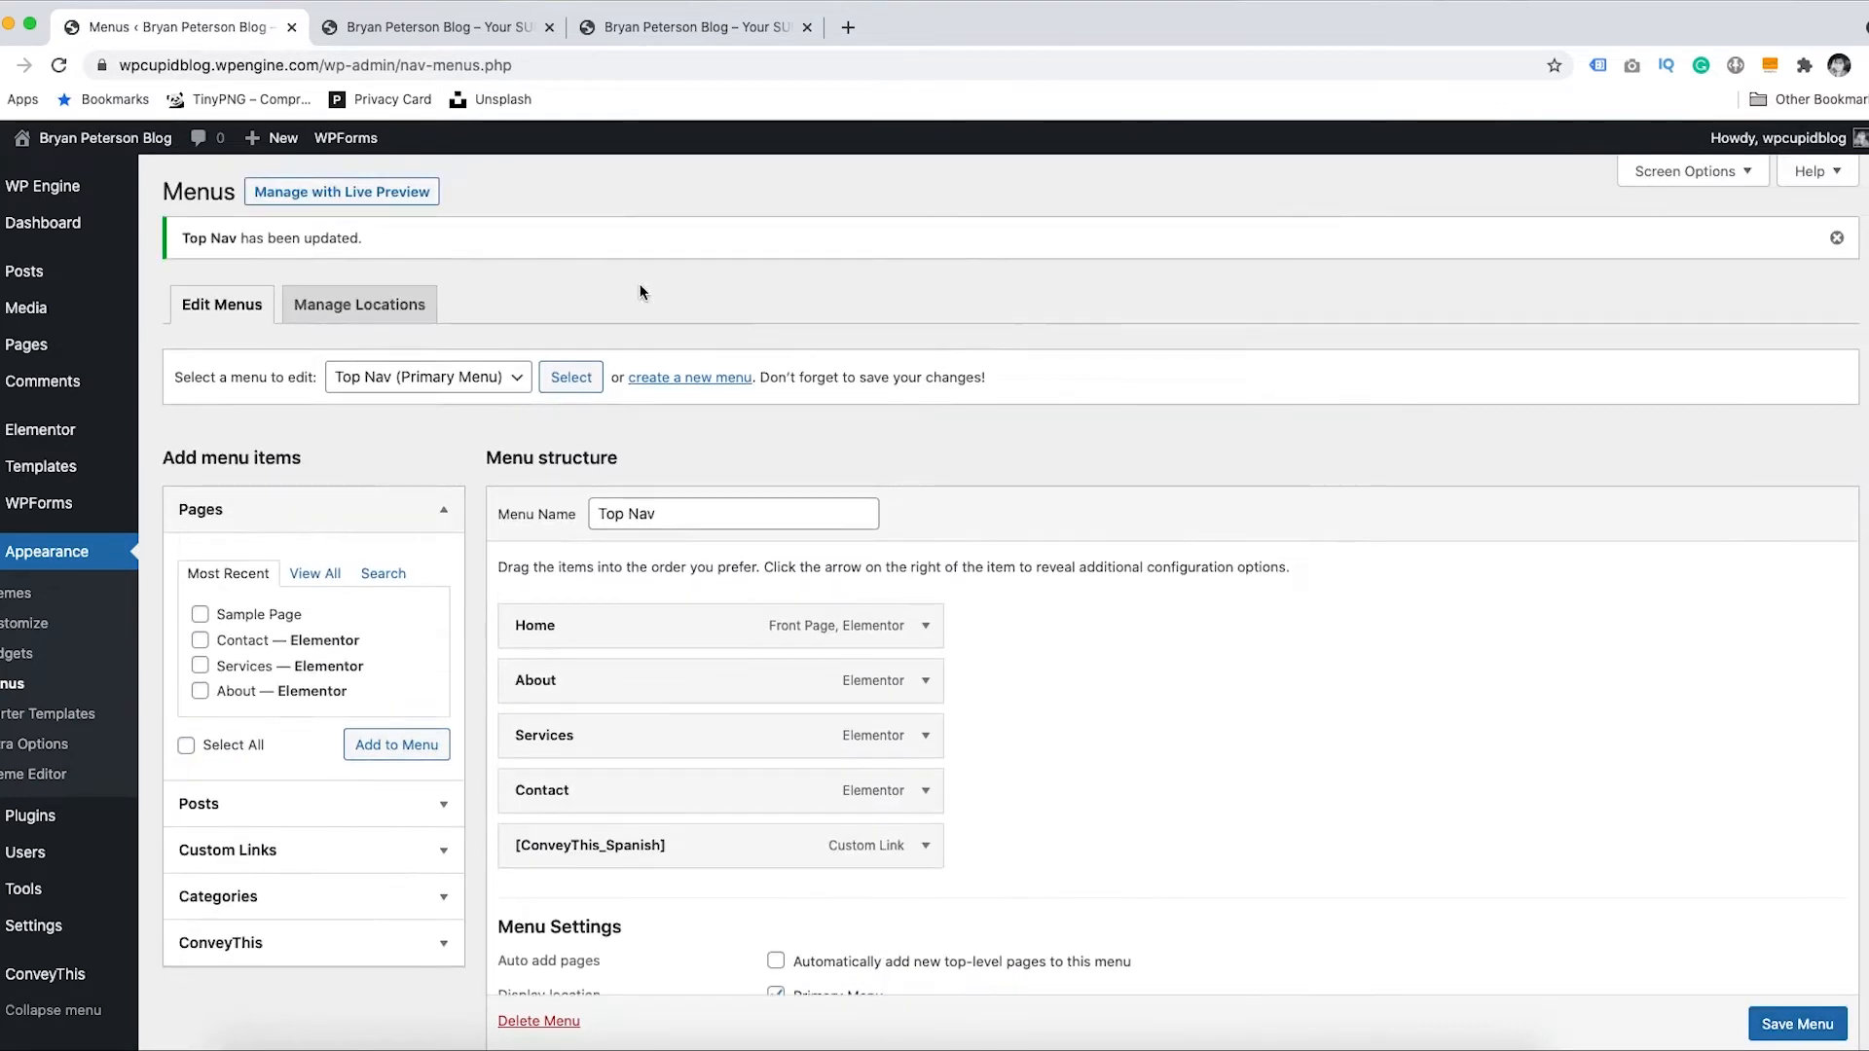
click(429, 28)
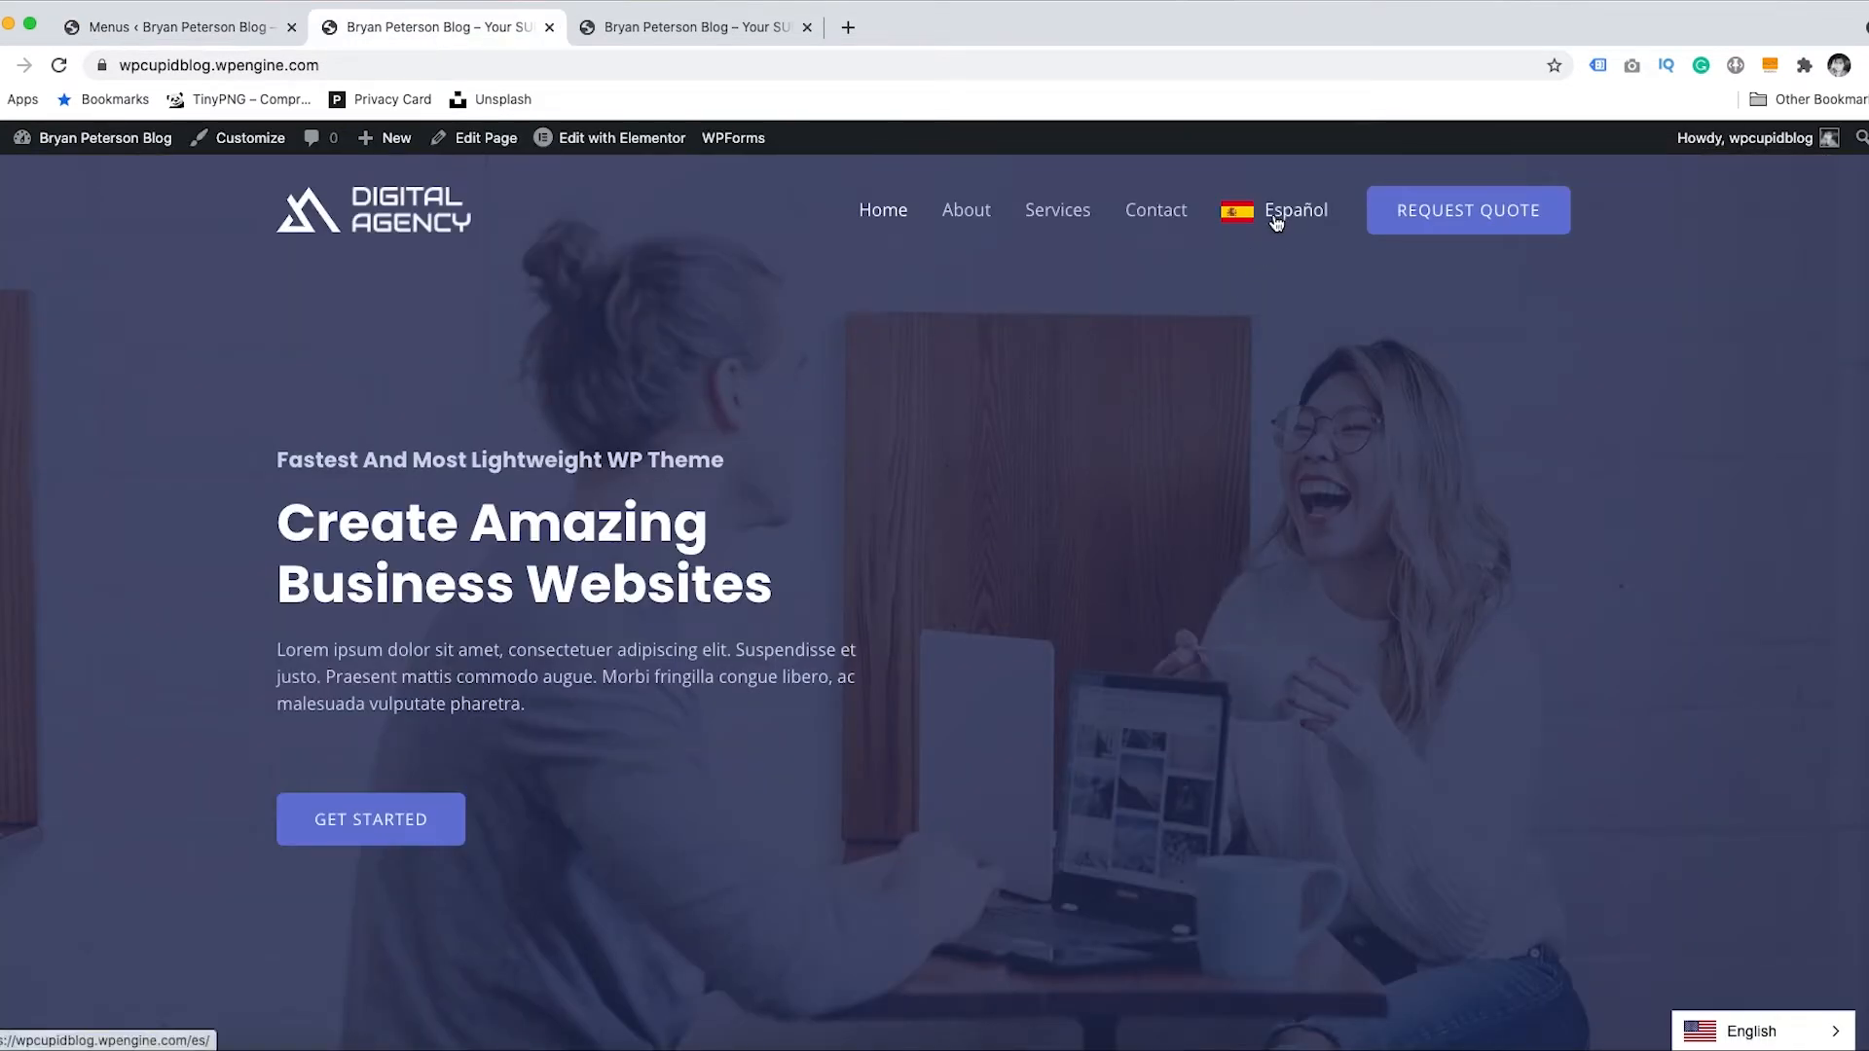
- Add a ConveyThis English item to Top Nav, nest Spanish beneath it, and save the menu
click(1277, 223)
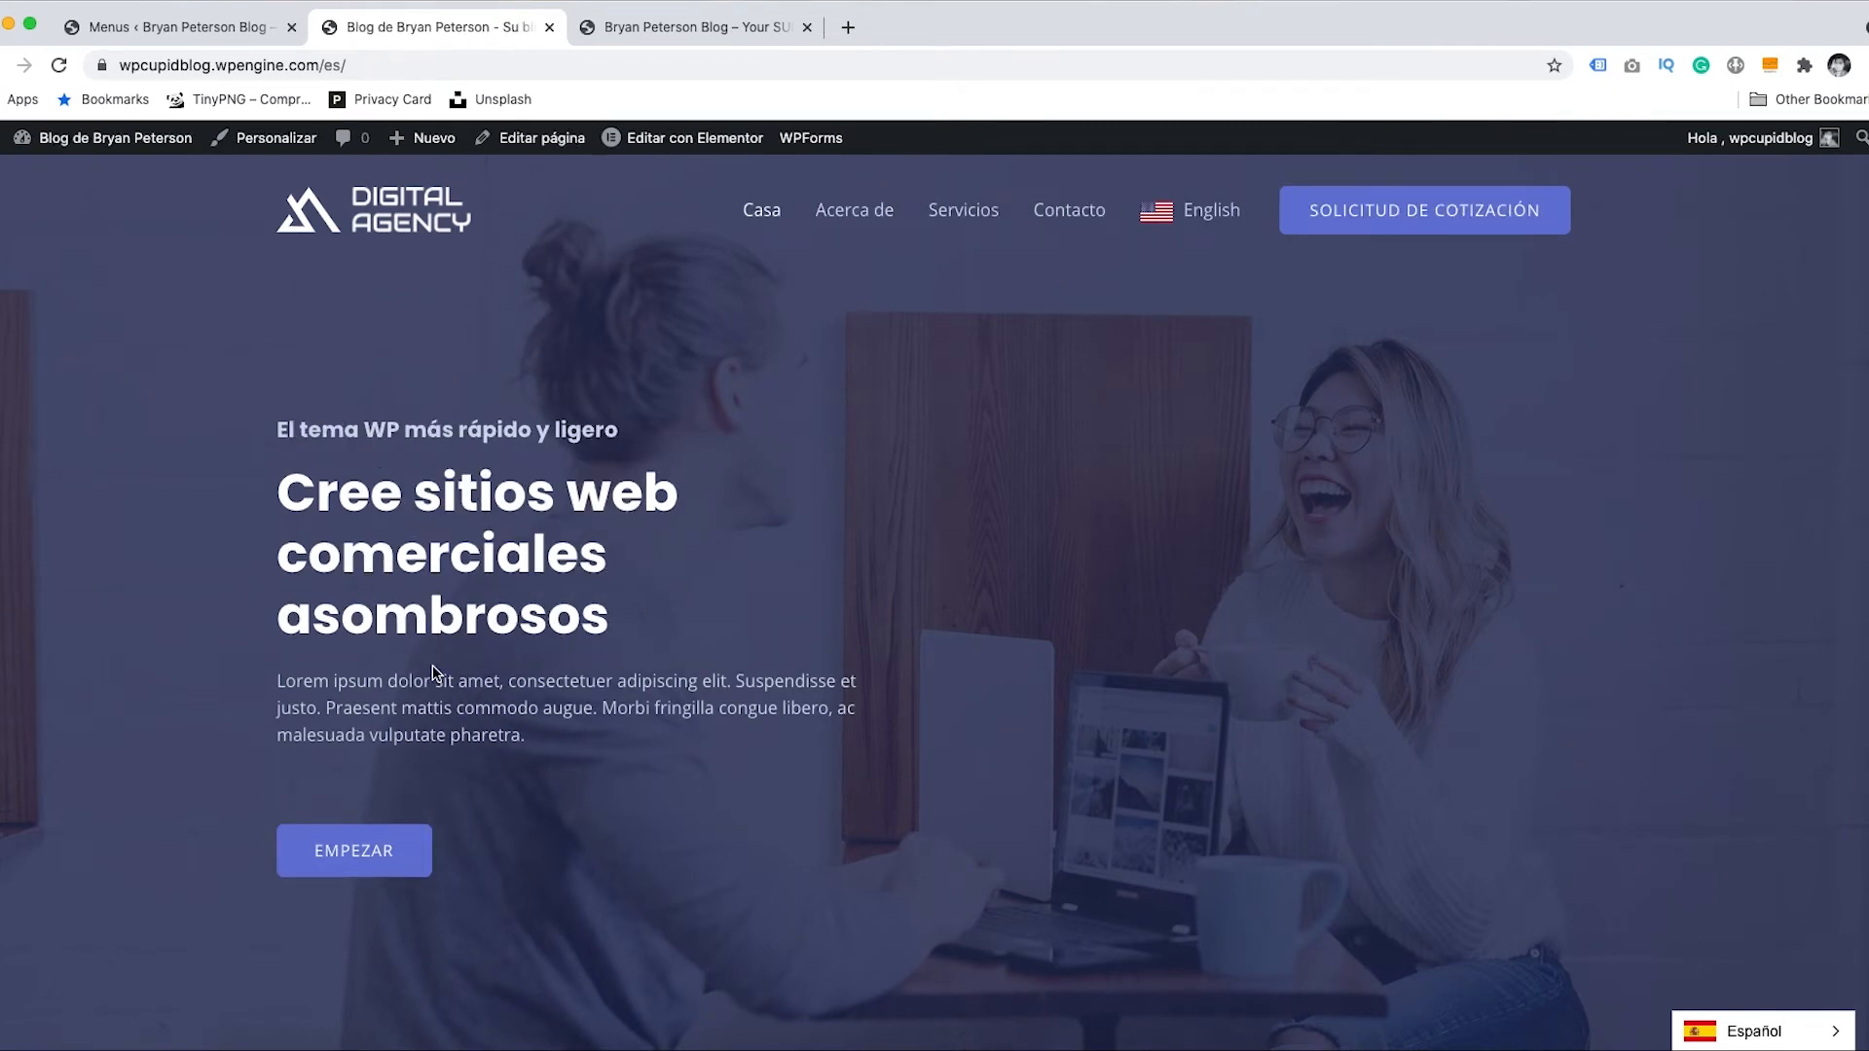
click(195, 30)
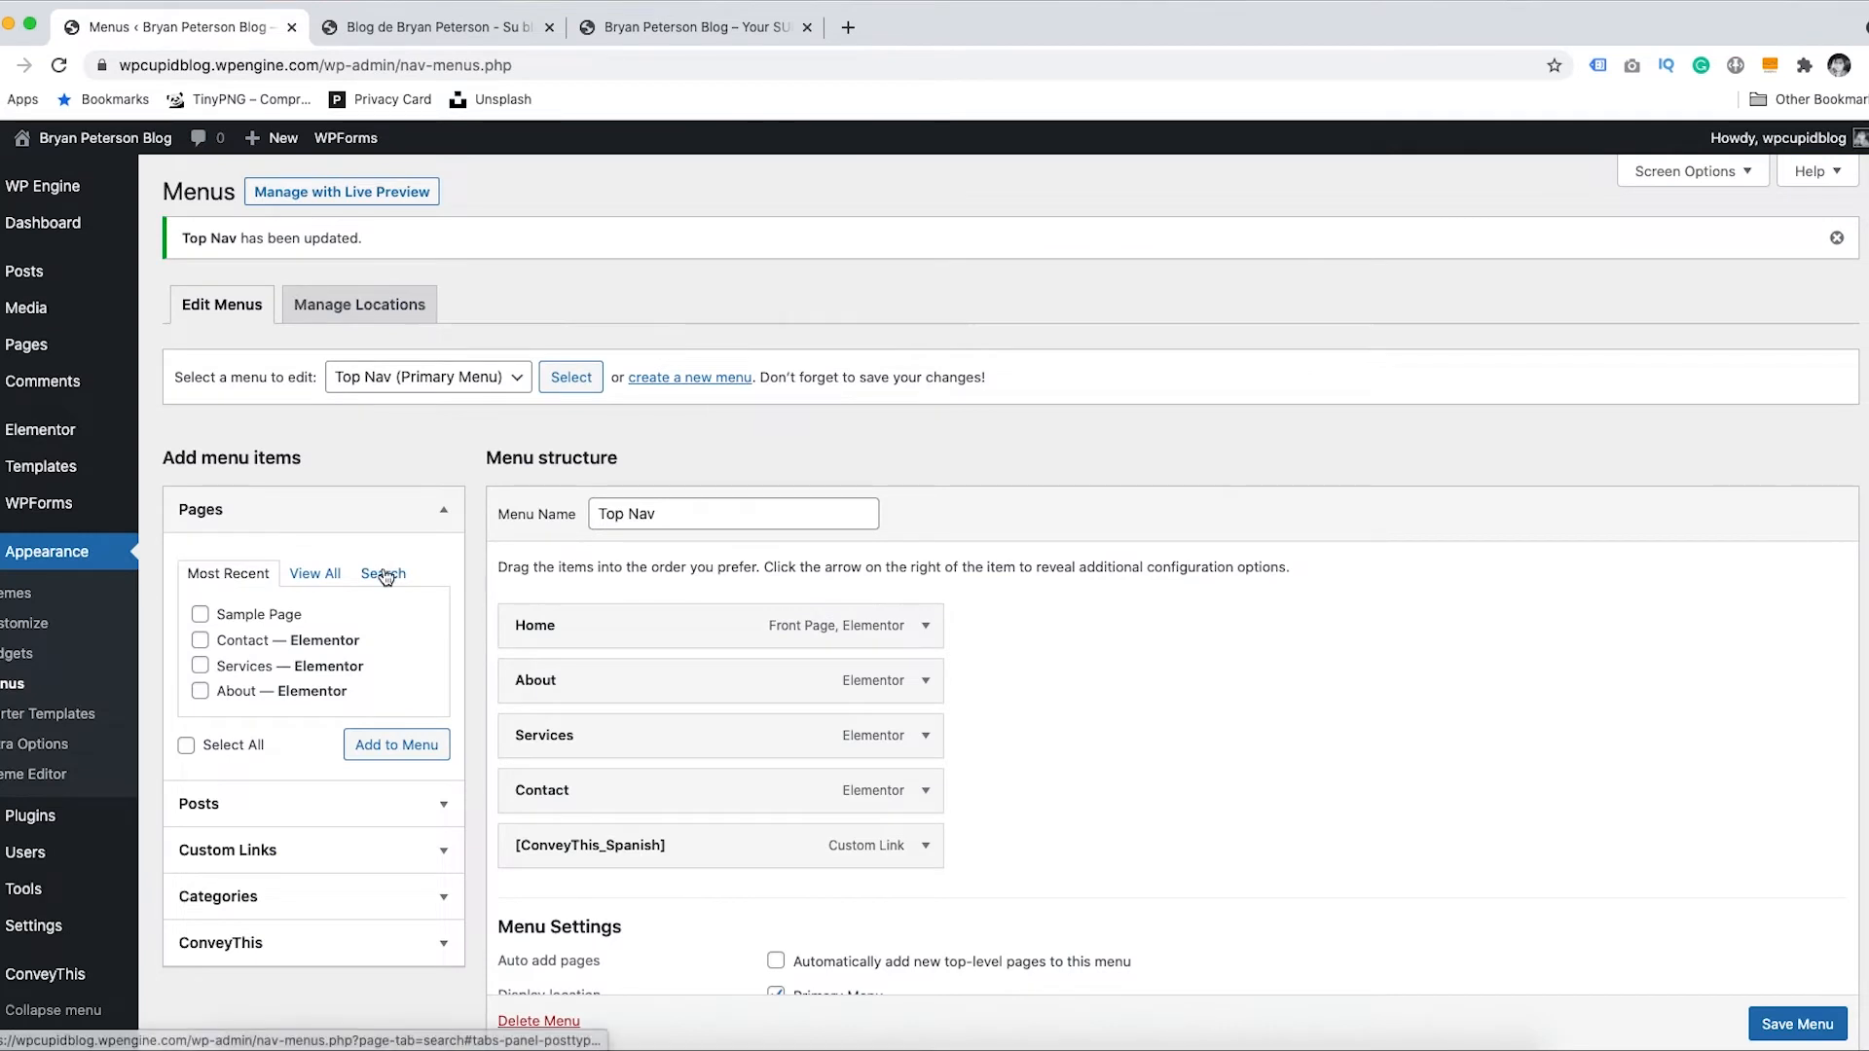
click(354, 947)
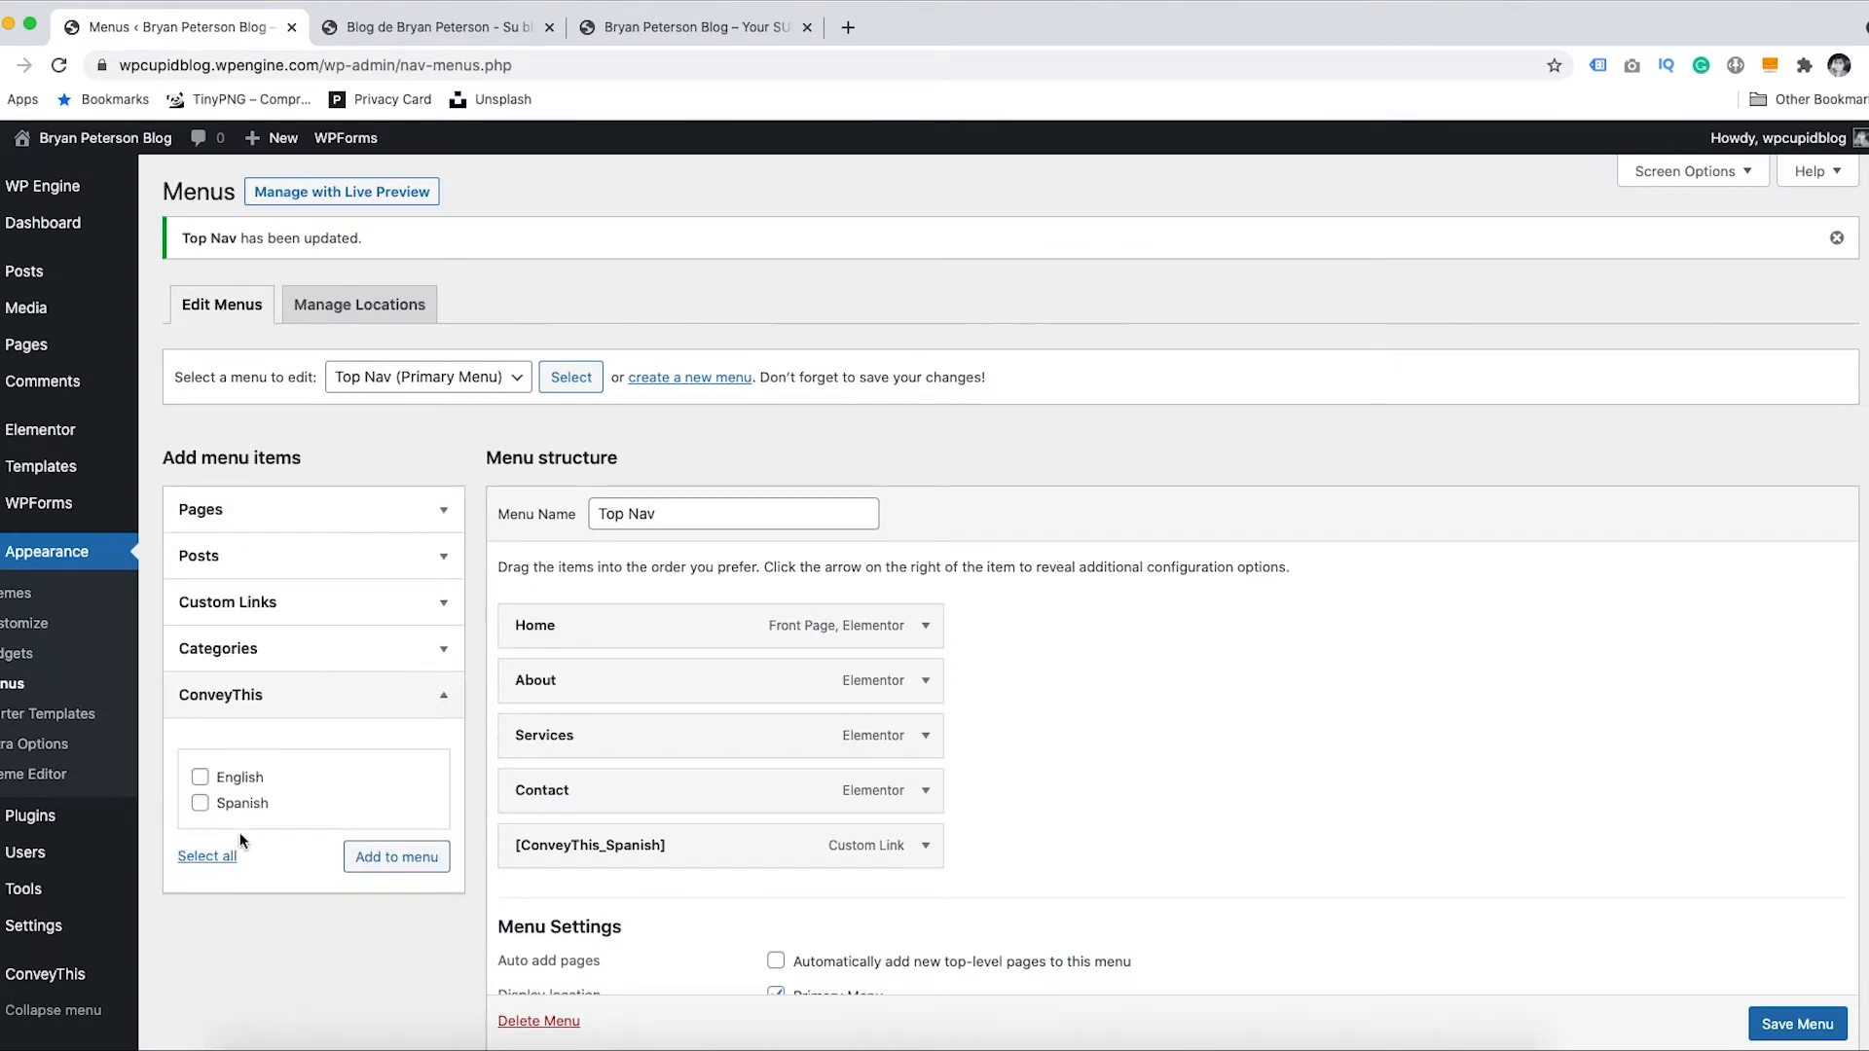
click(199, 777)
click(375, 856)
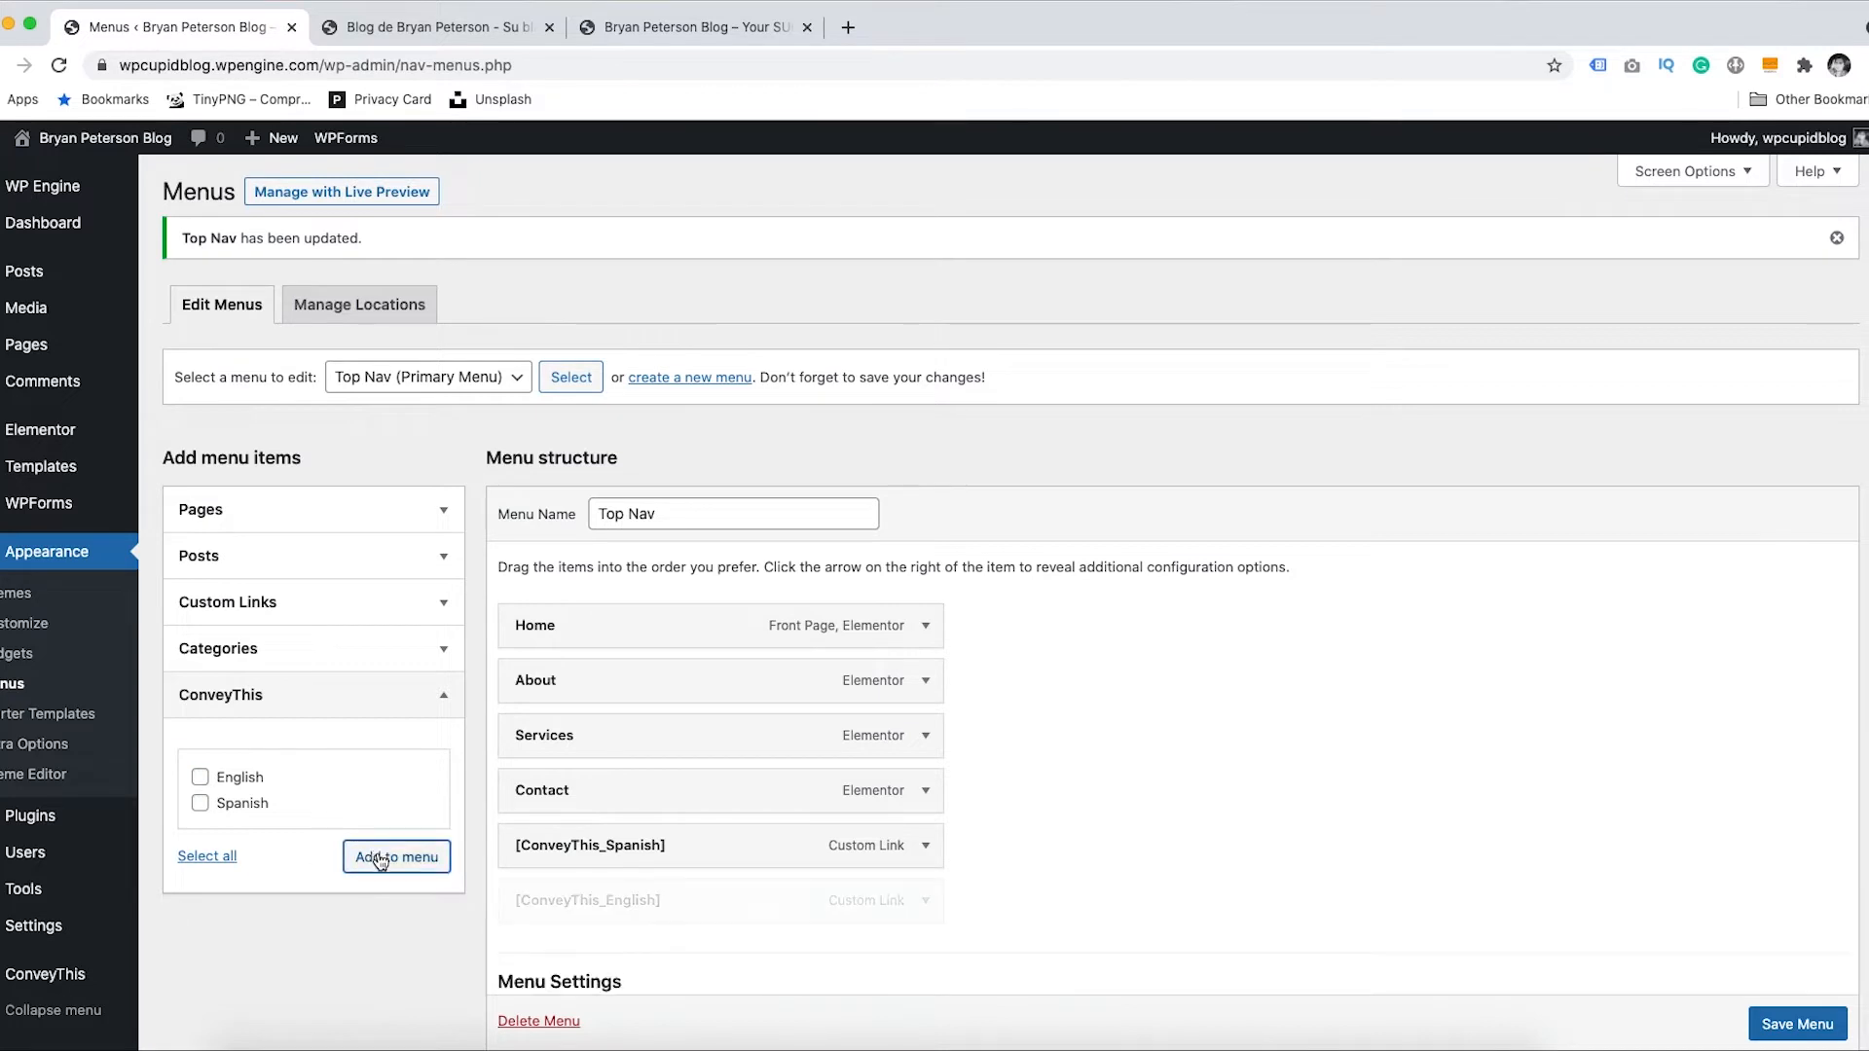
mouse_move(558, 908)
mouse_down()
mouse_move(551, 845)
mouse_move(560, 898)
mouse_move(582, 898)
mouse_up()
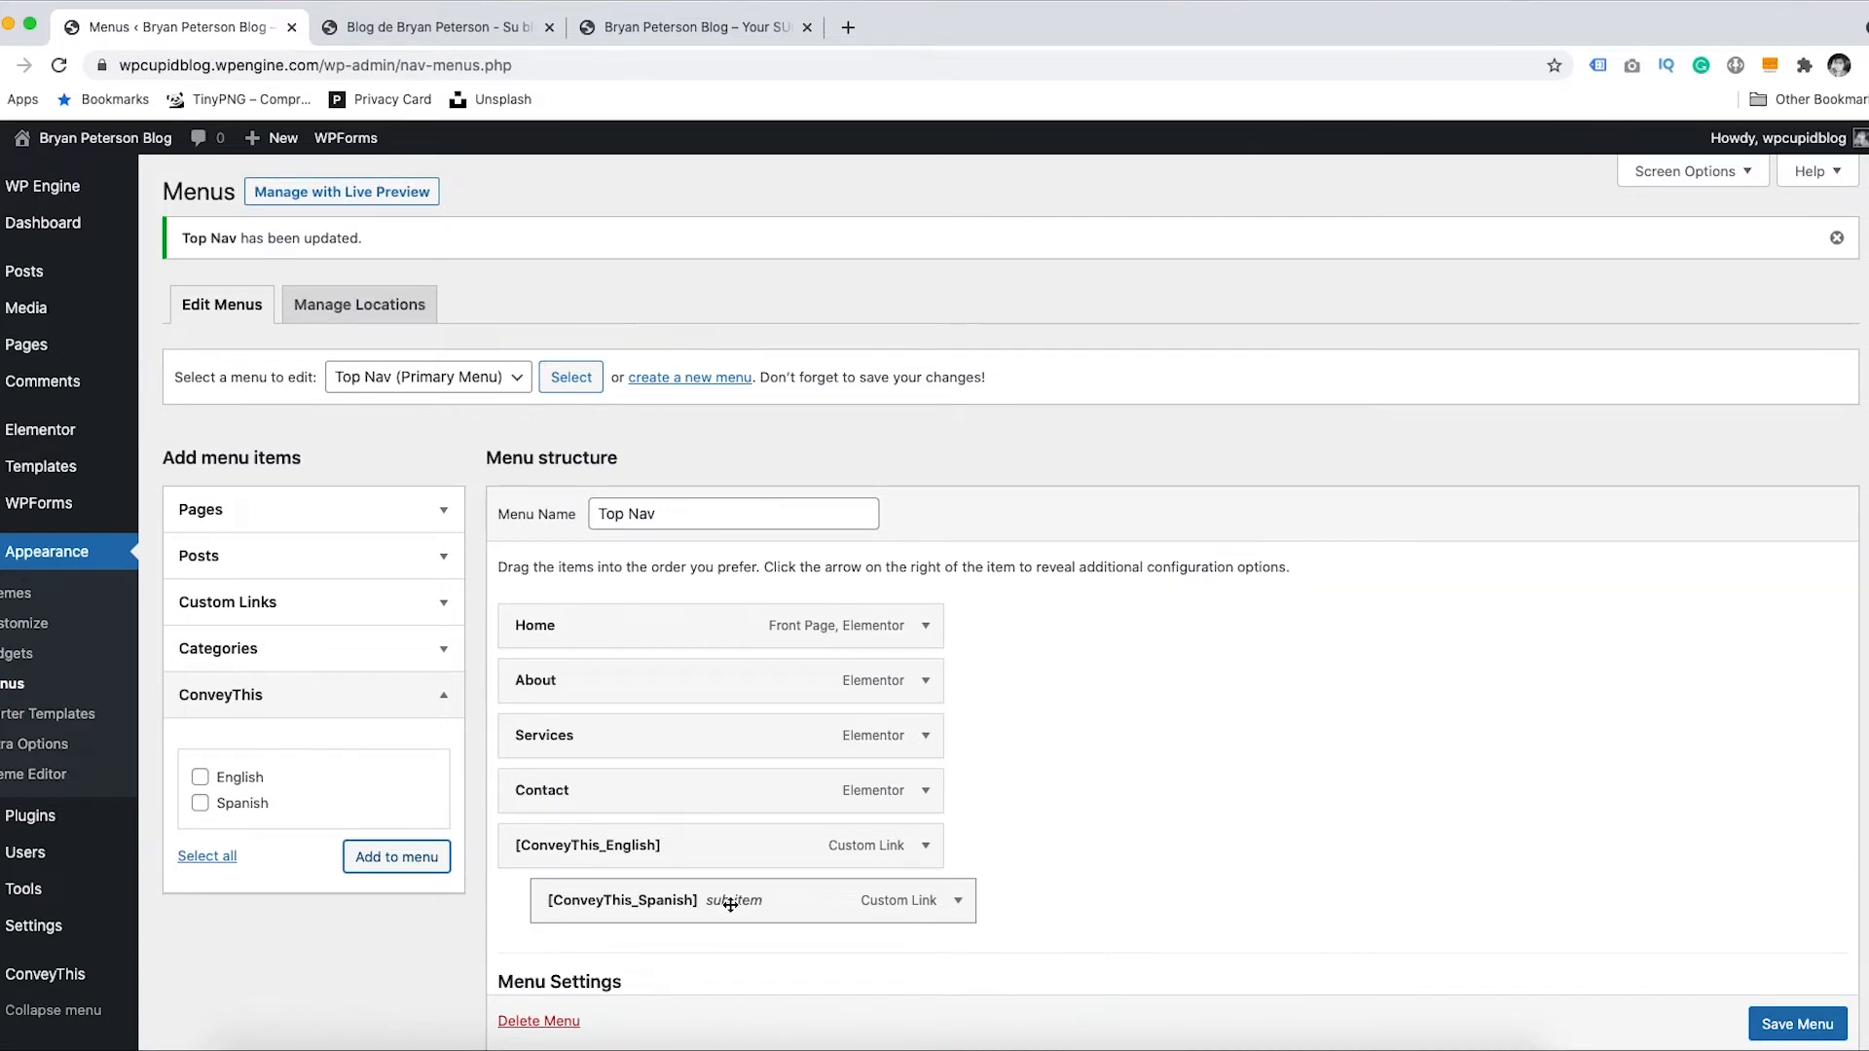
scroll(1797, 1027, down, 1)
click(1797, 1025)
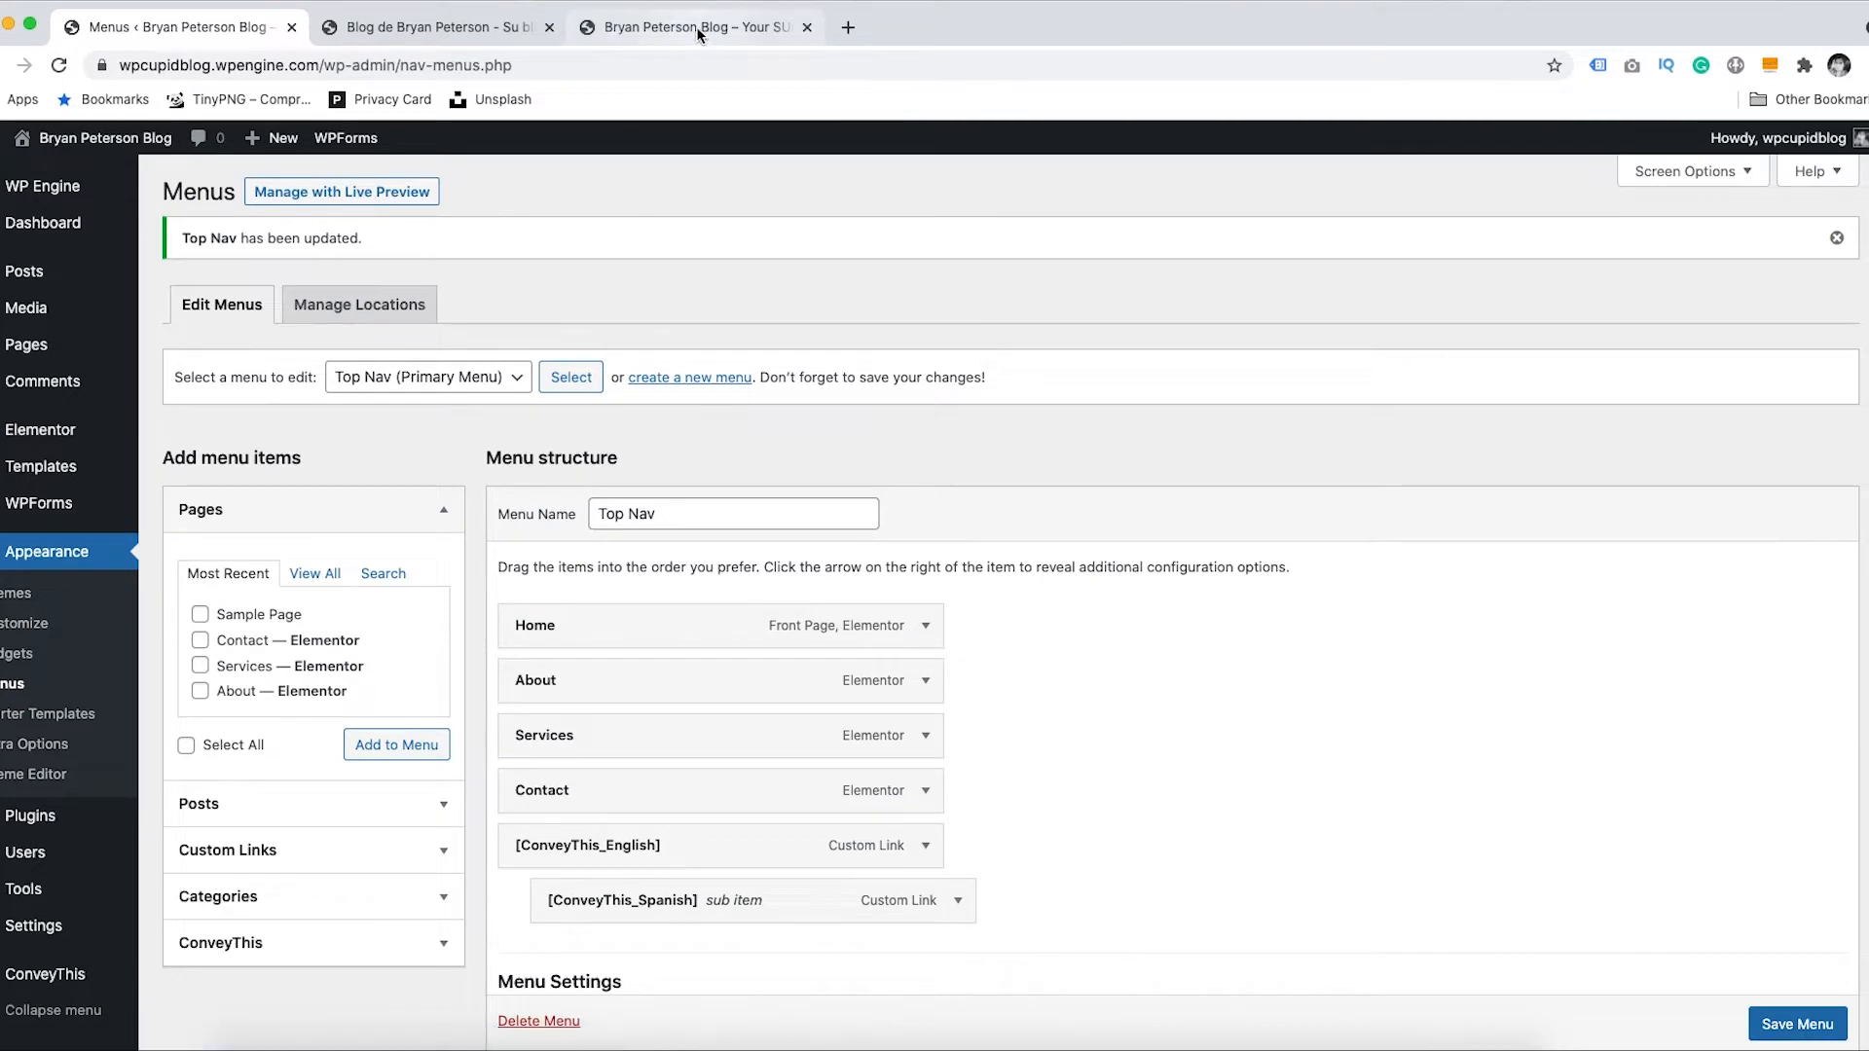
- Check the new English language dropdown on the live navigation, then return to the menus editor
click(695, 25)
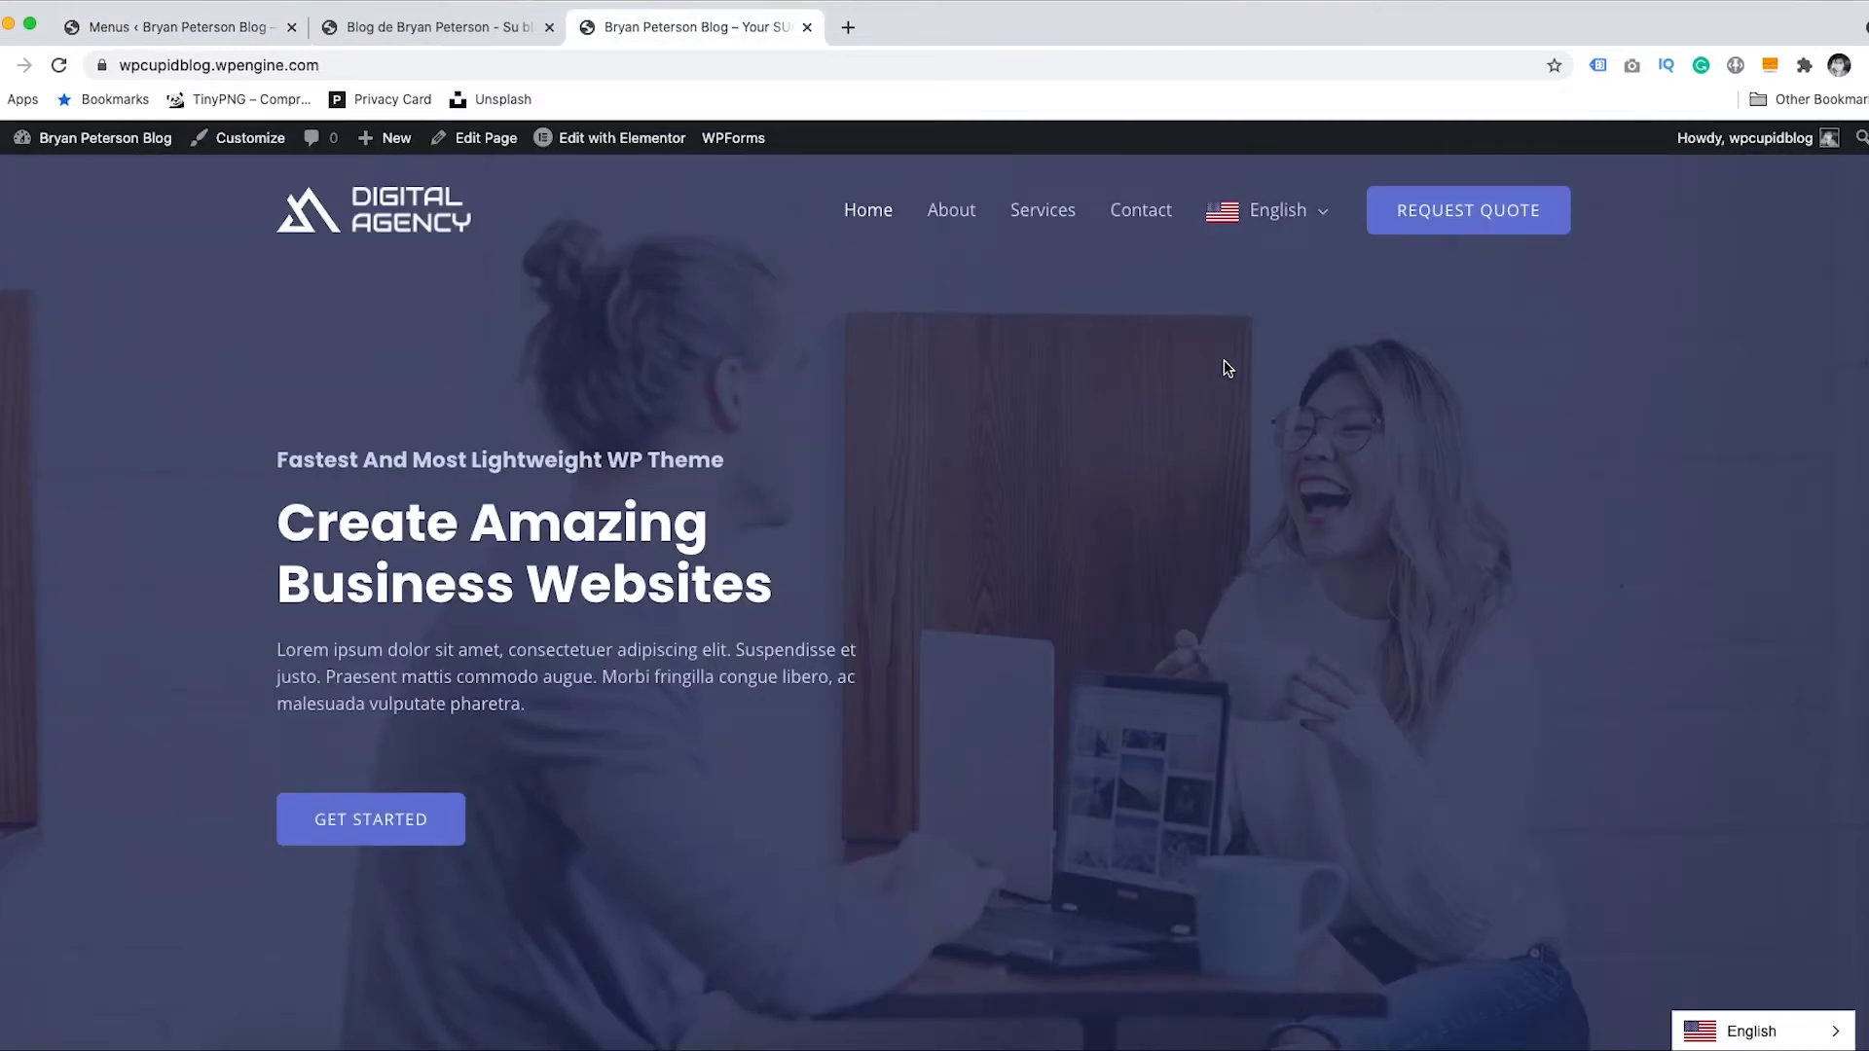
mouse_move(1315, 249)
click(107, 24)
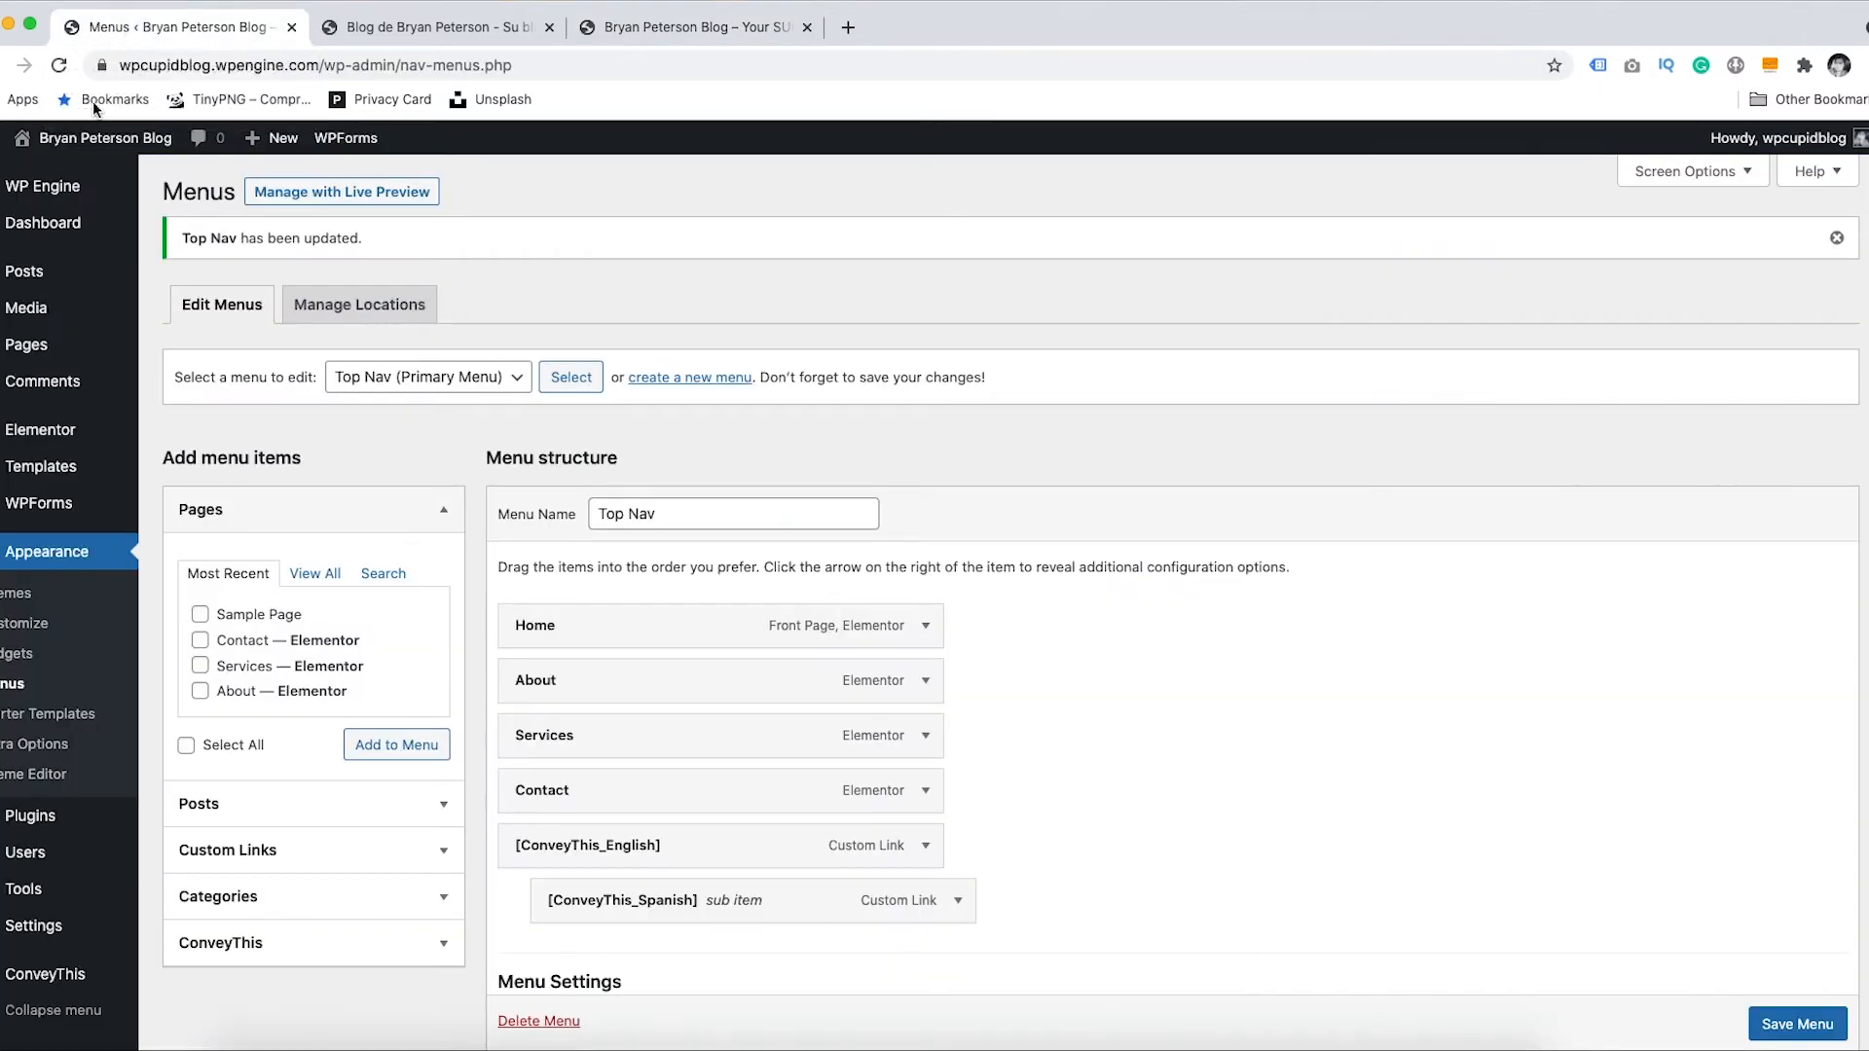
- Open ConveyThis settings, reveal and scroll through the extra options, then go back to Dashboard
click(39, 222)
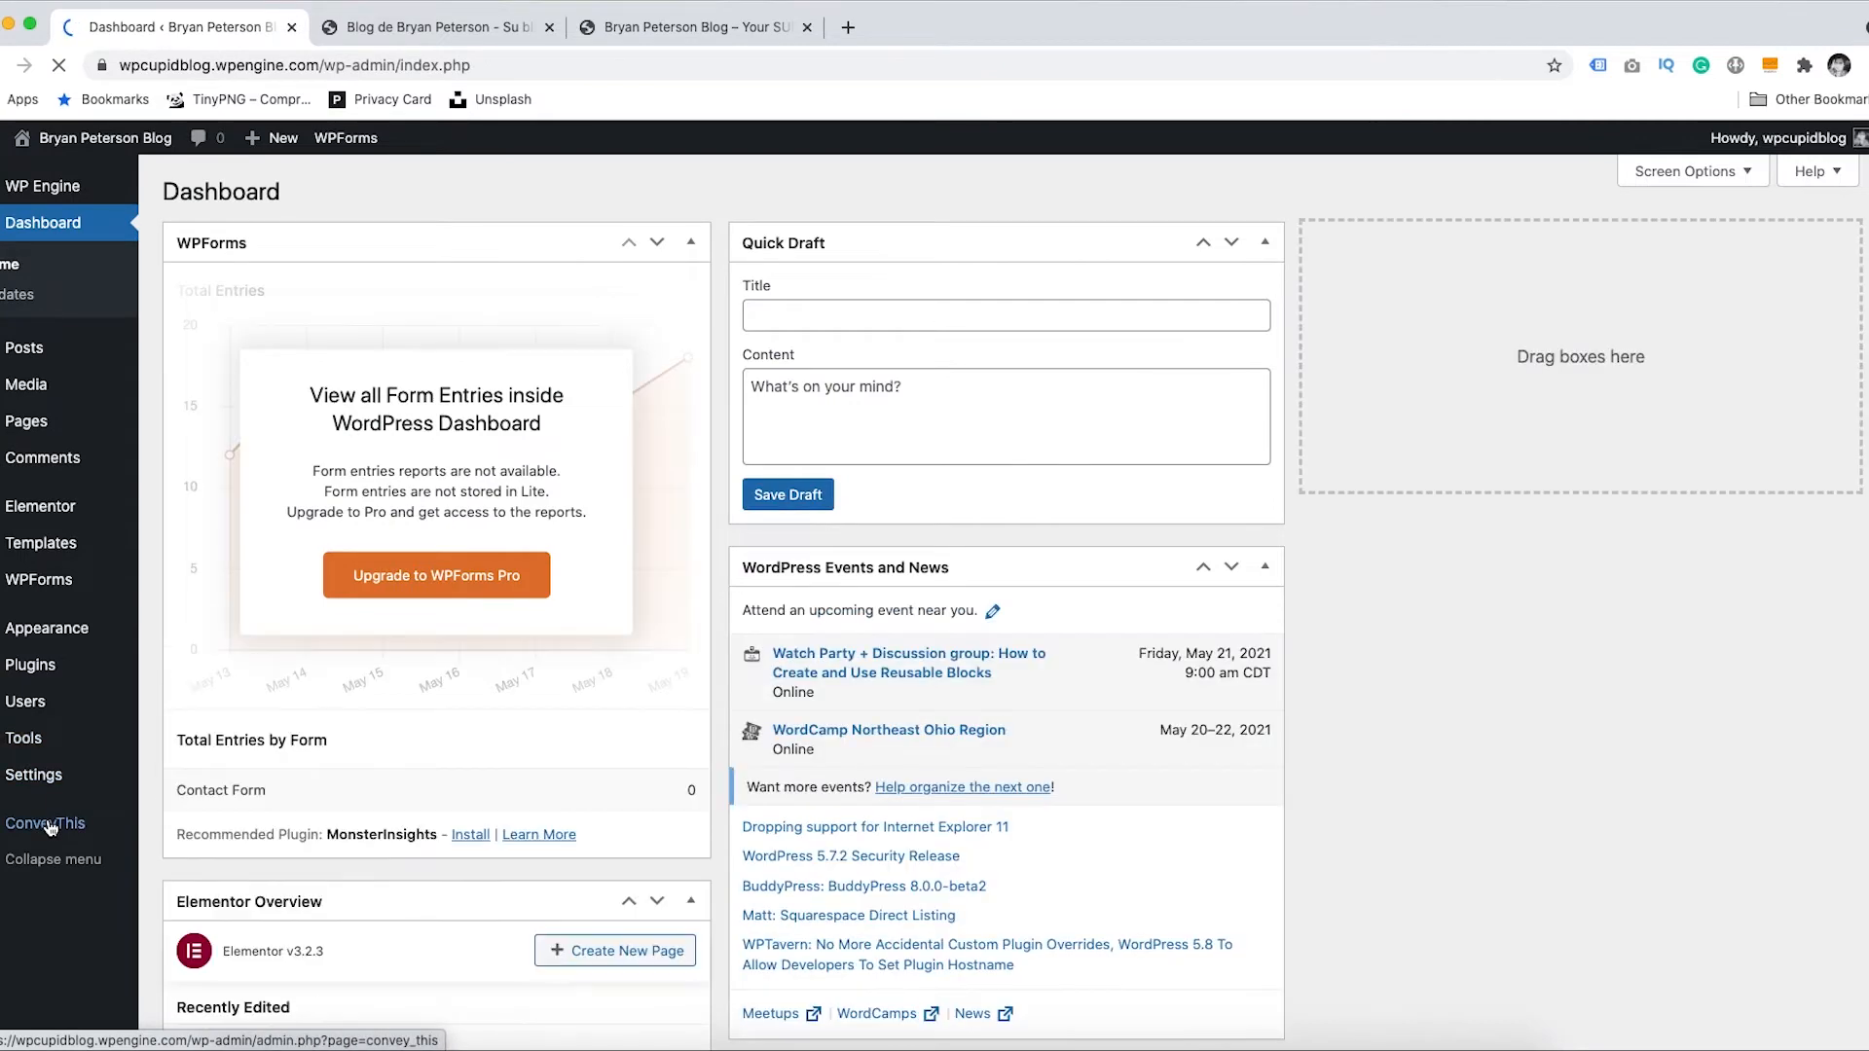
click(49, 824)
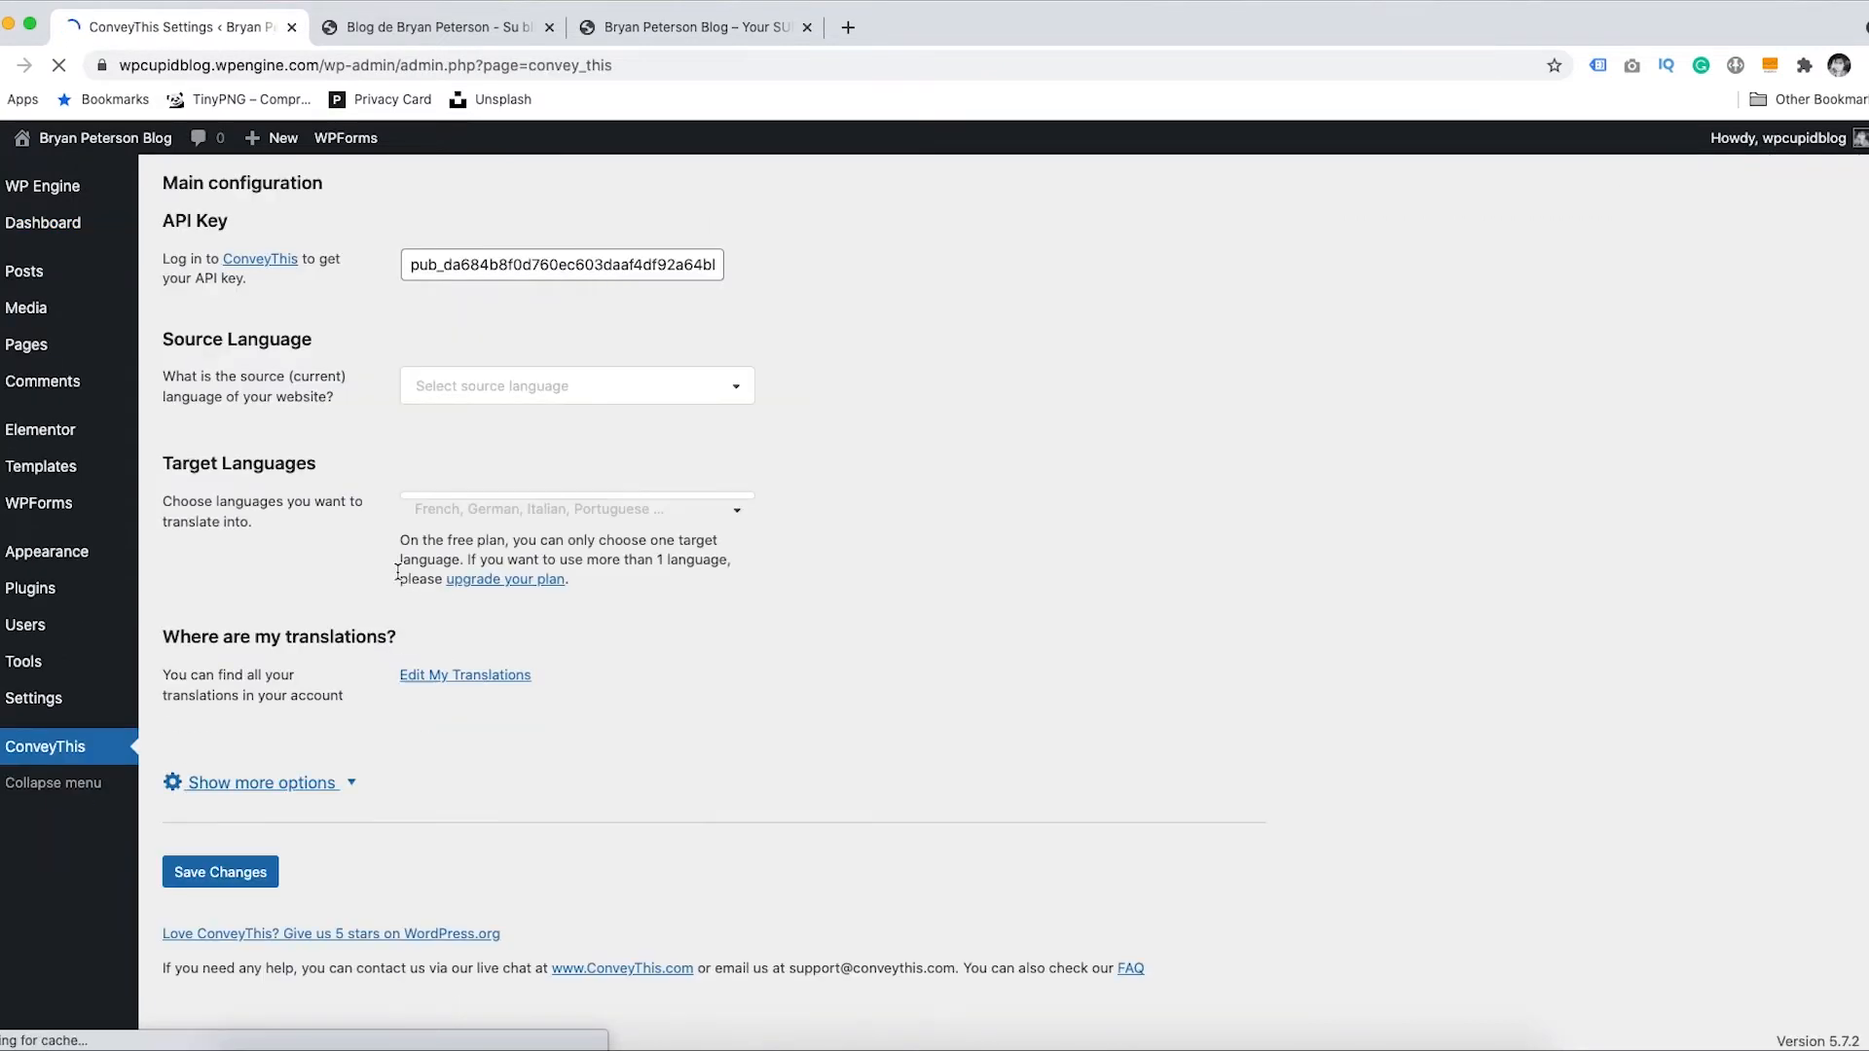
click(251, 825)
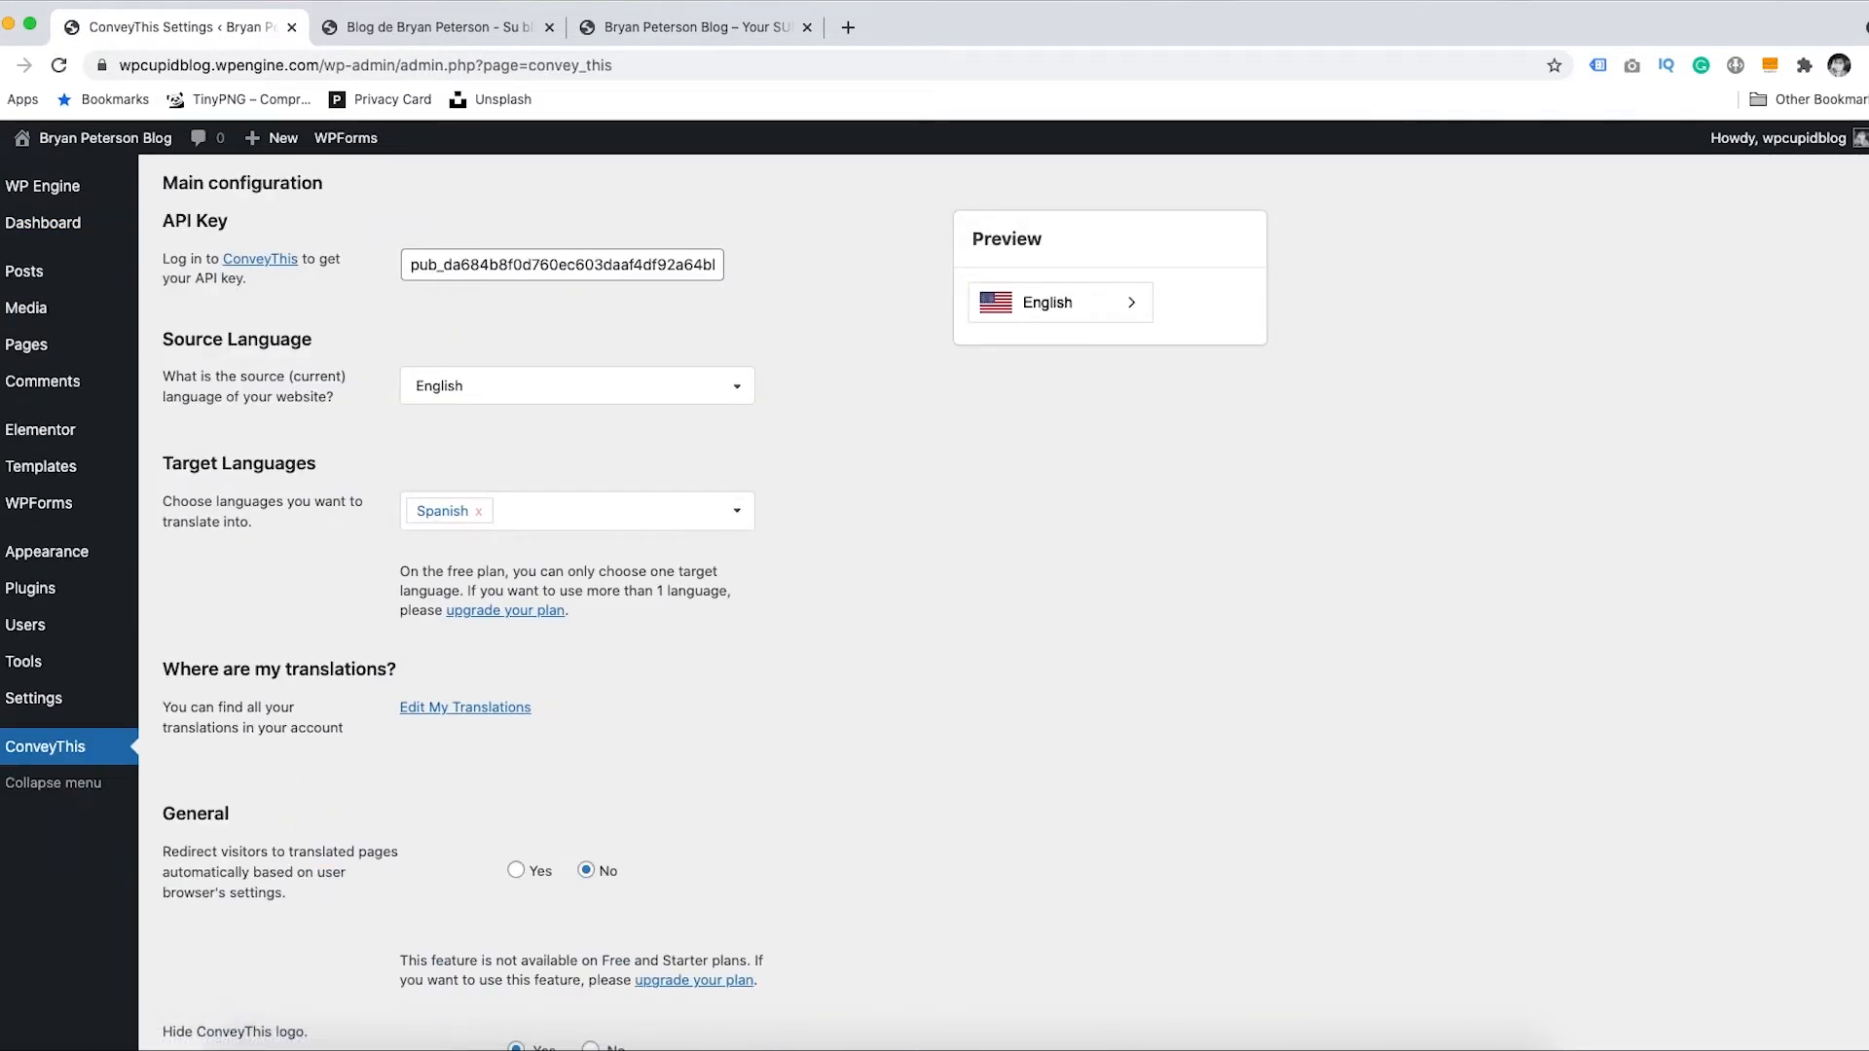
scroll(1840, 389, down, 8)
scroll(1850, 410, down, 10)
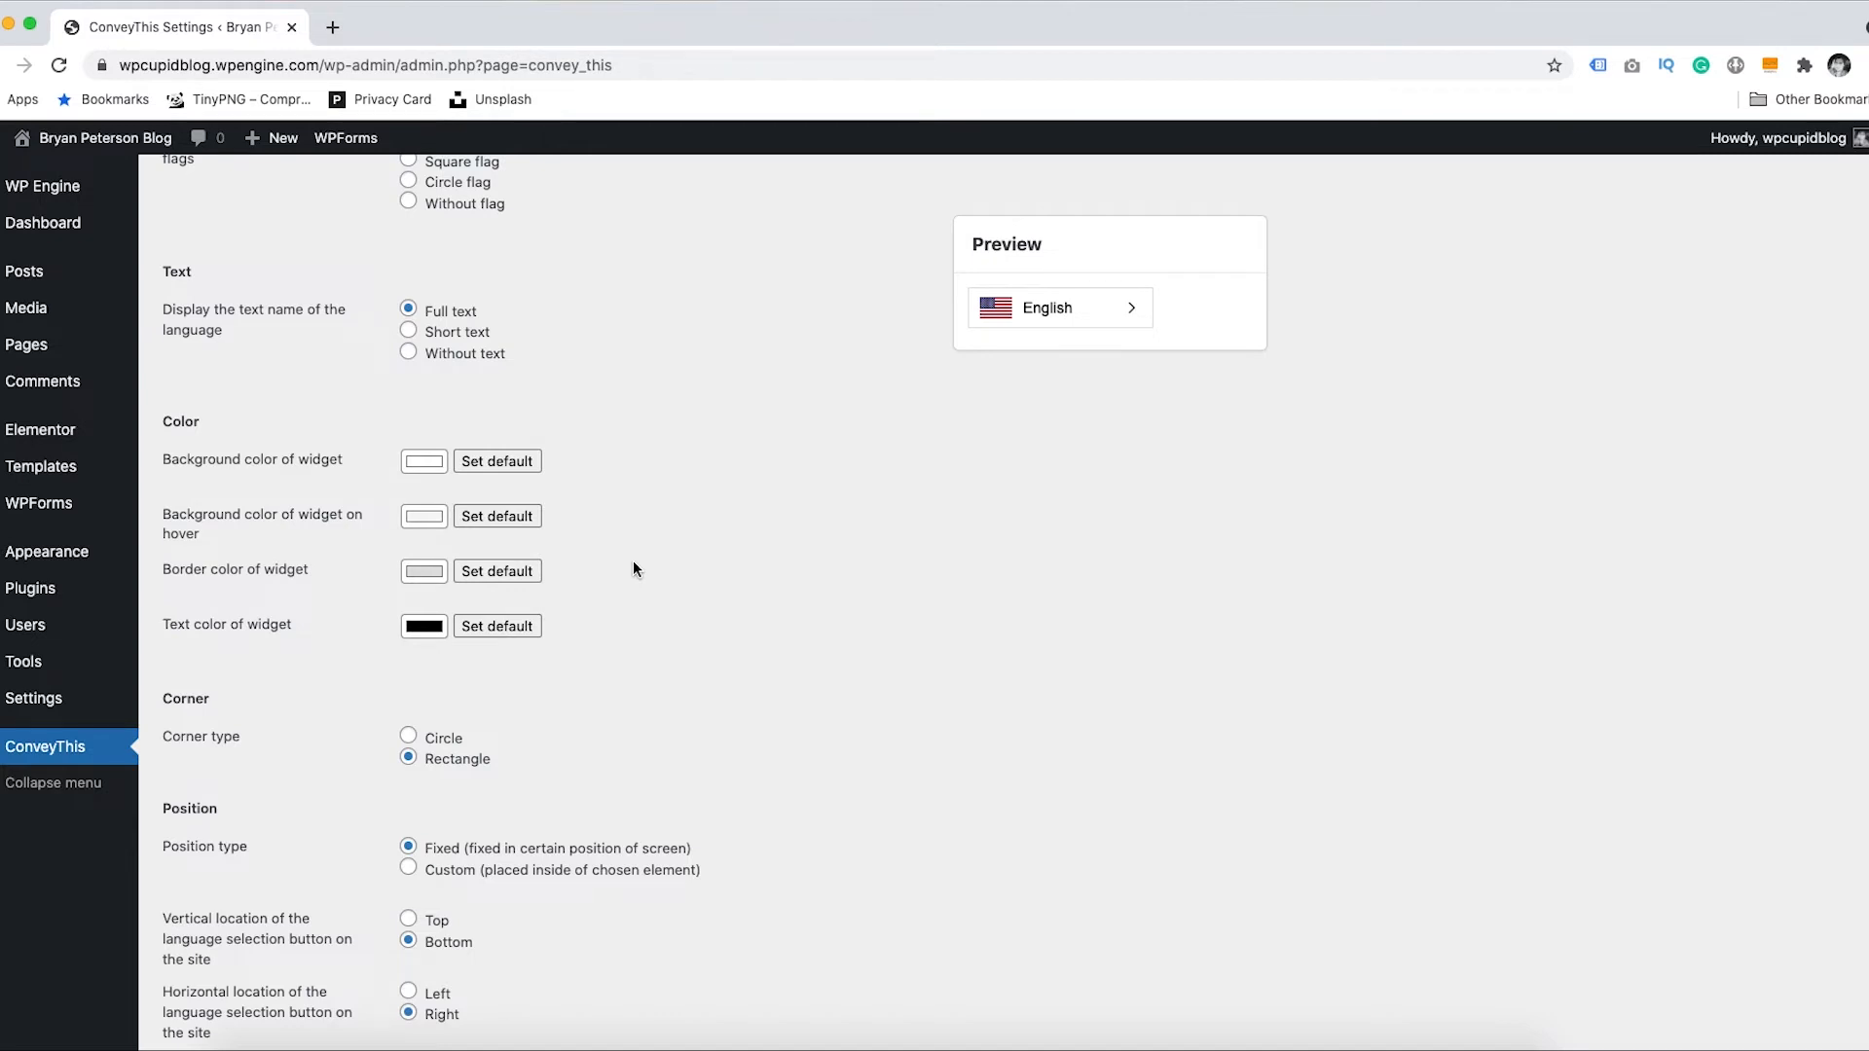
click(45, 223)
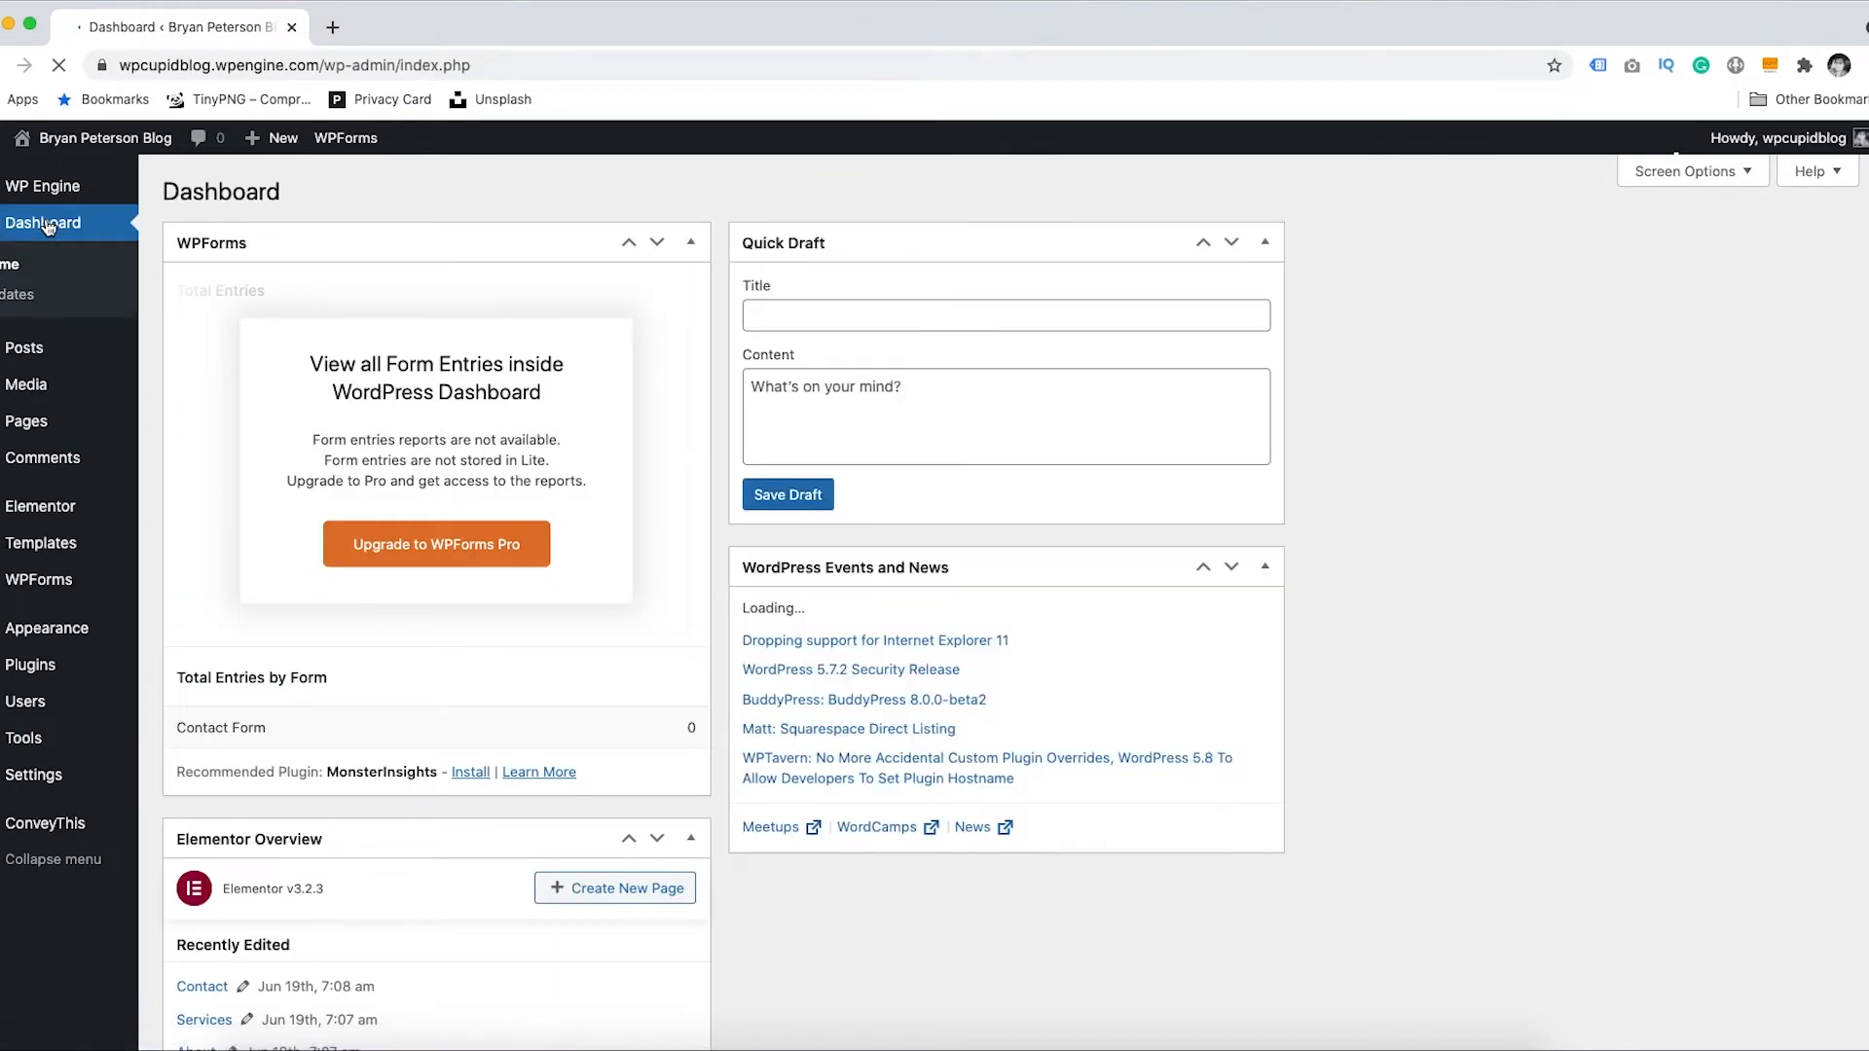
mouse_move(32, 636)
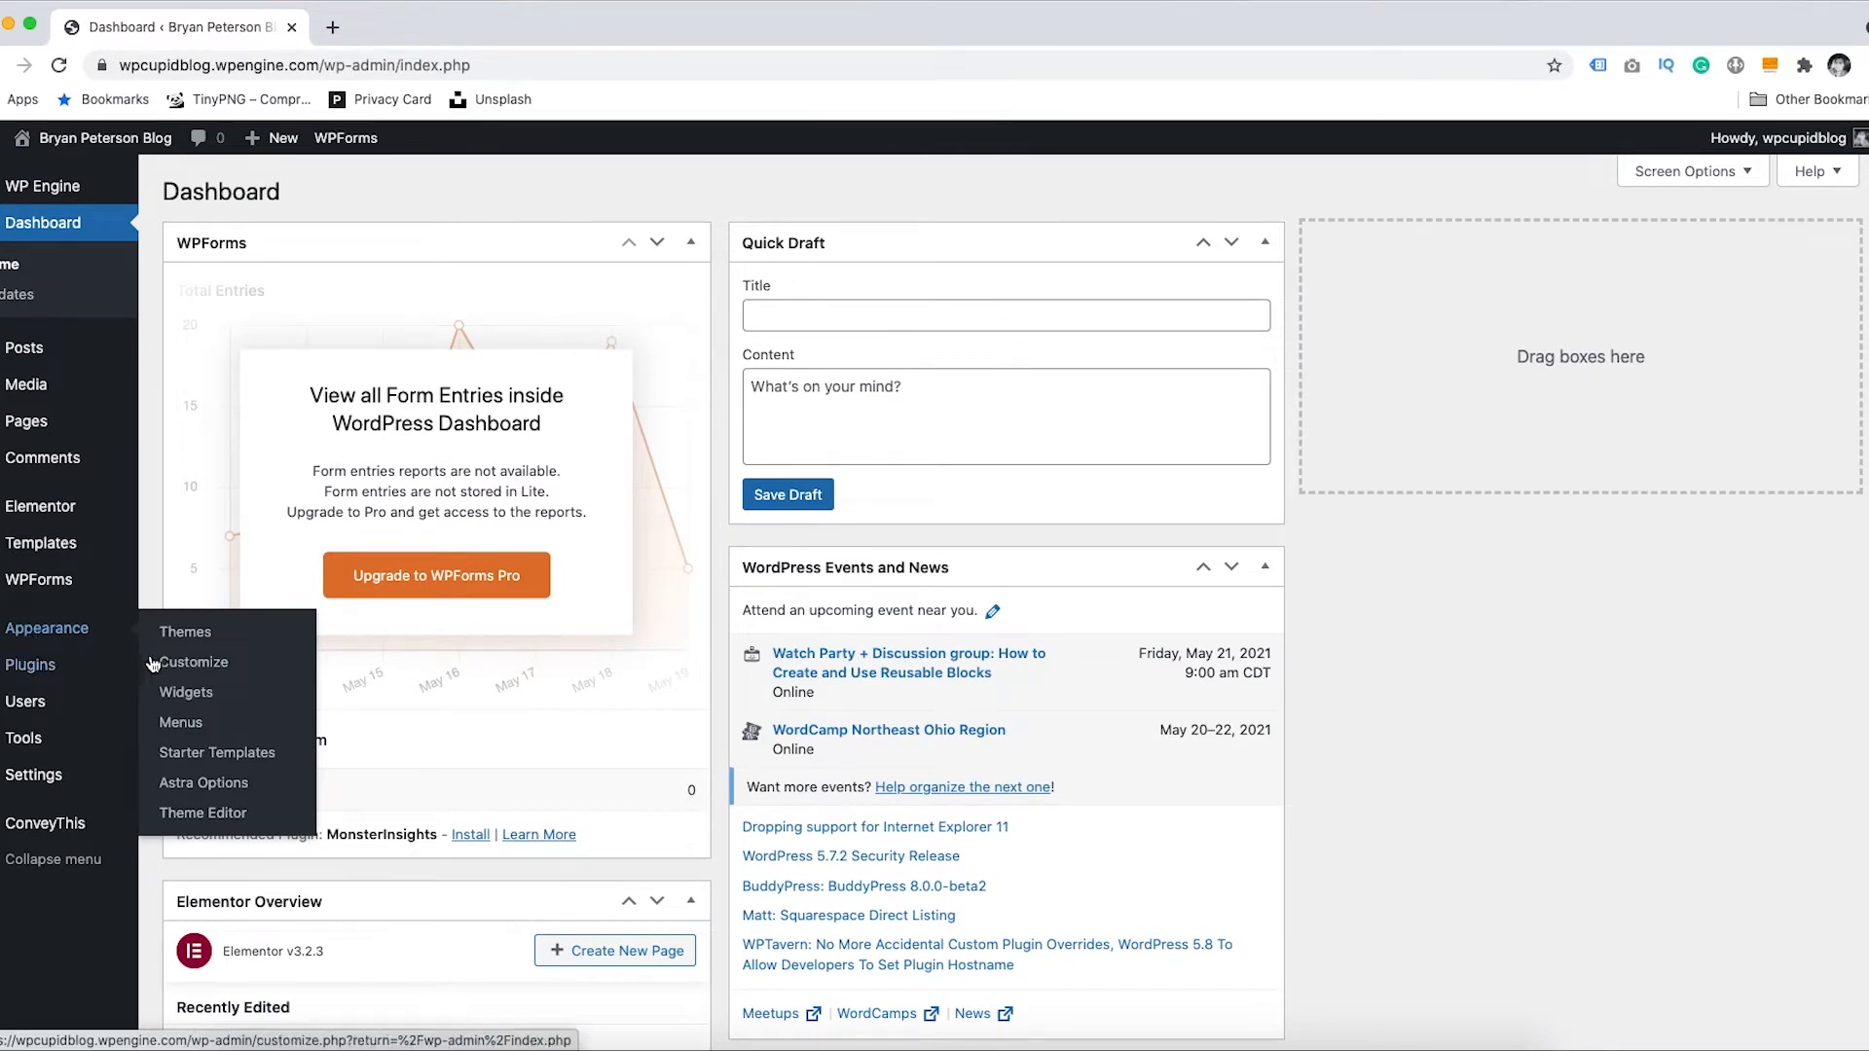
- Add the English and Spanish ConveyThis language items to the Company footer menu and save it
click(185, 723)
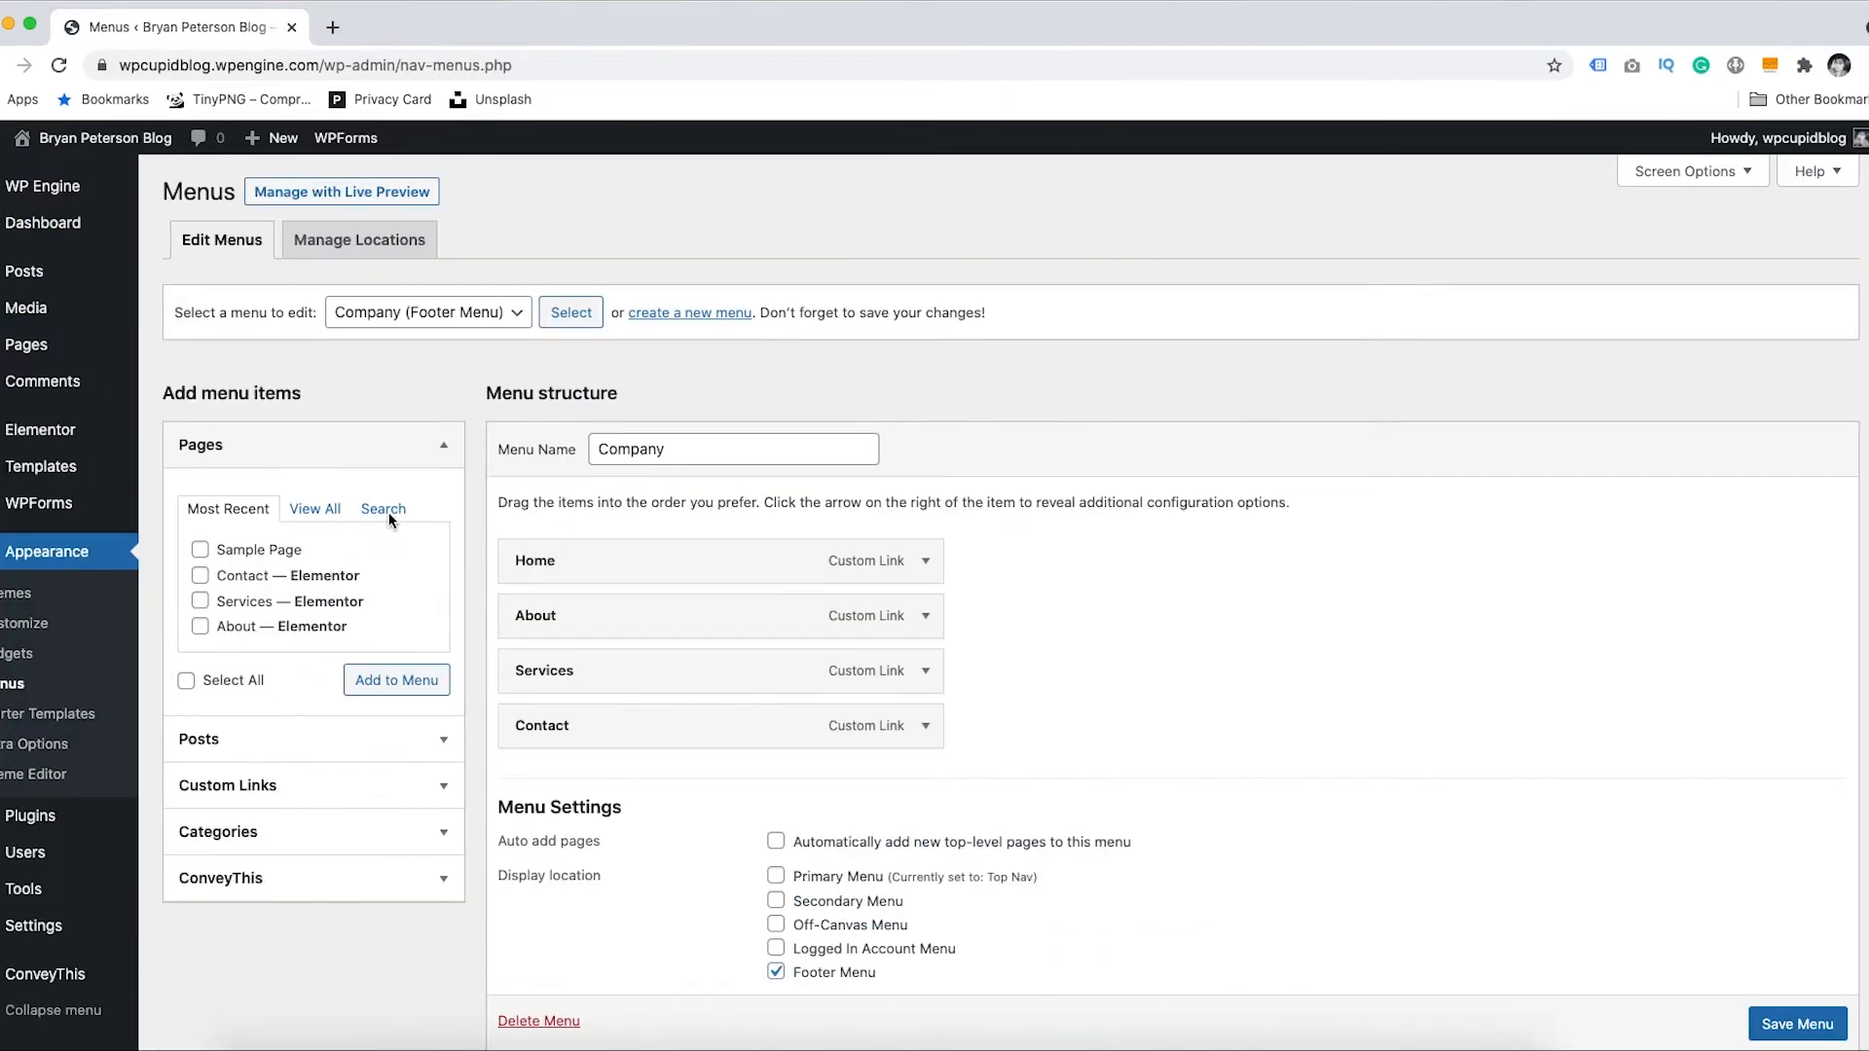
click(427, 314)
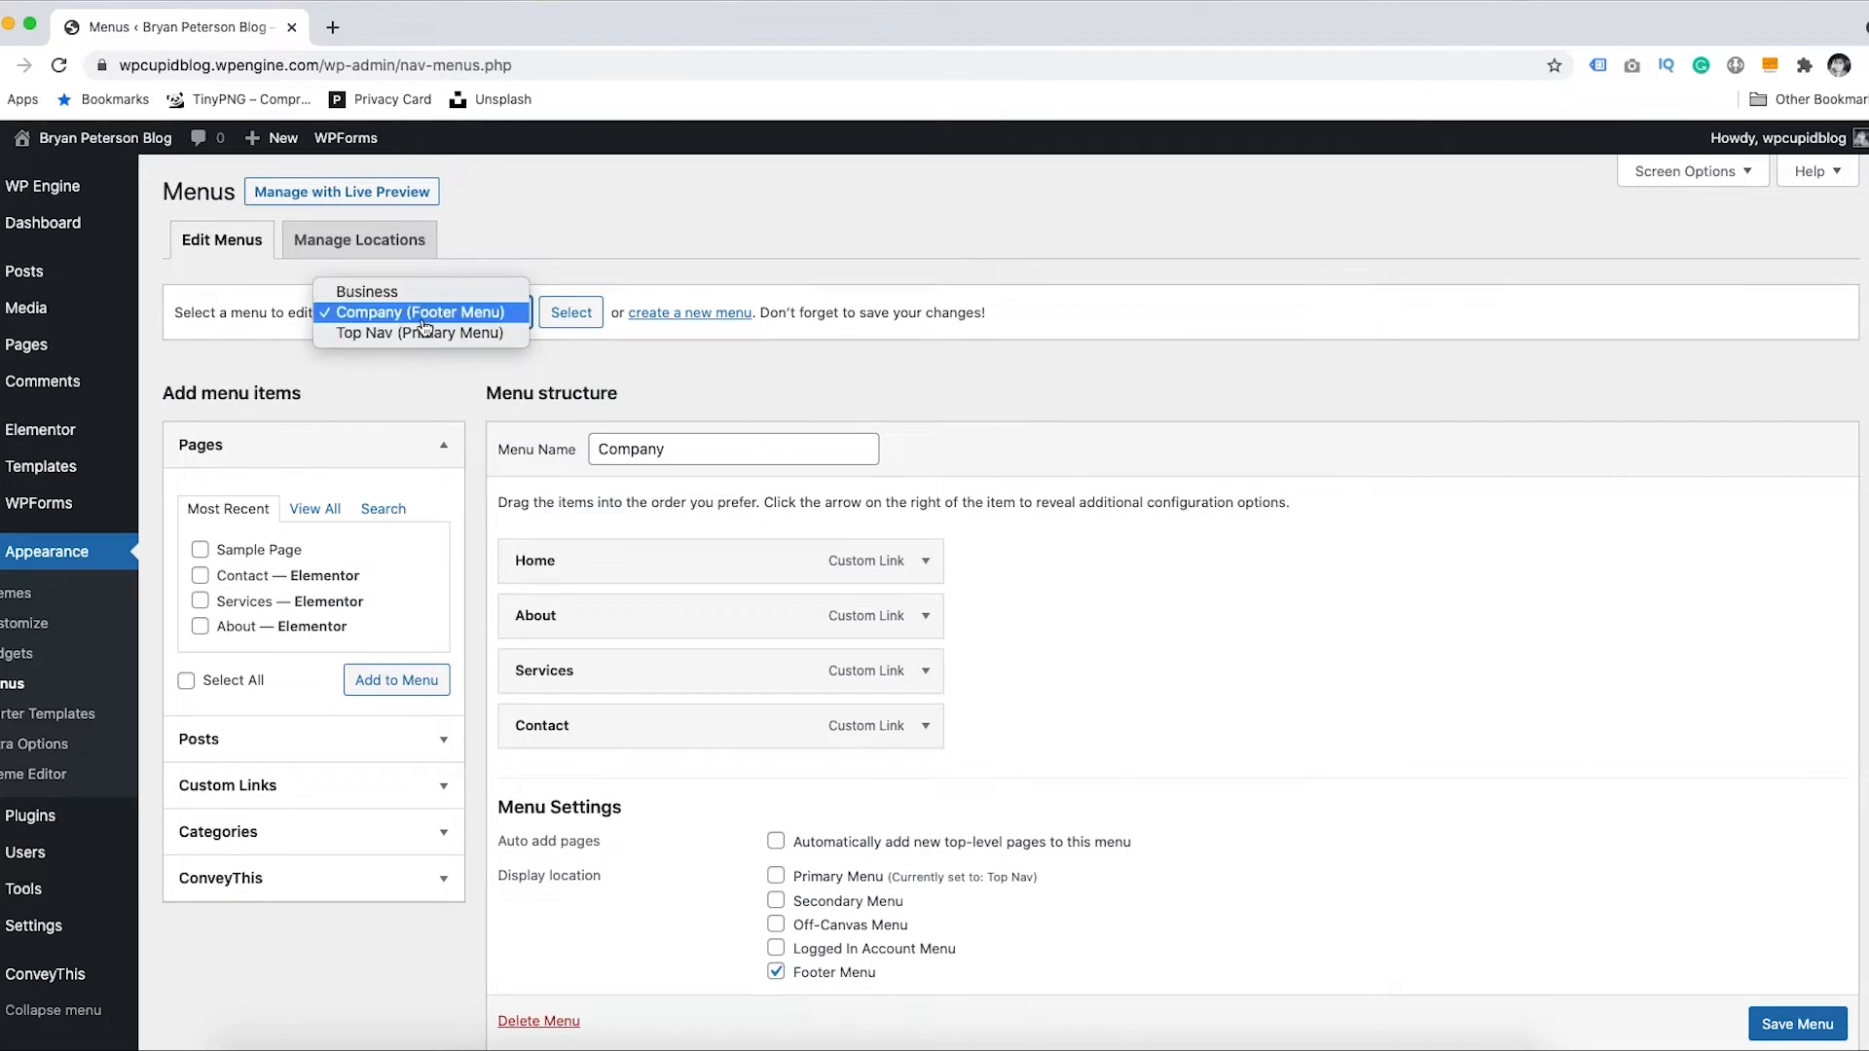
click(426, 310)
click(567, 322)
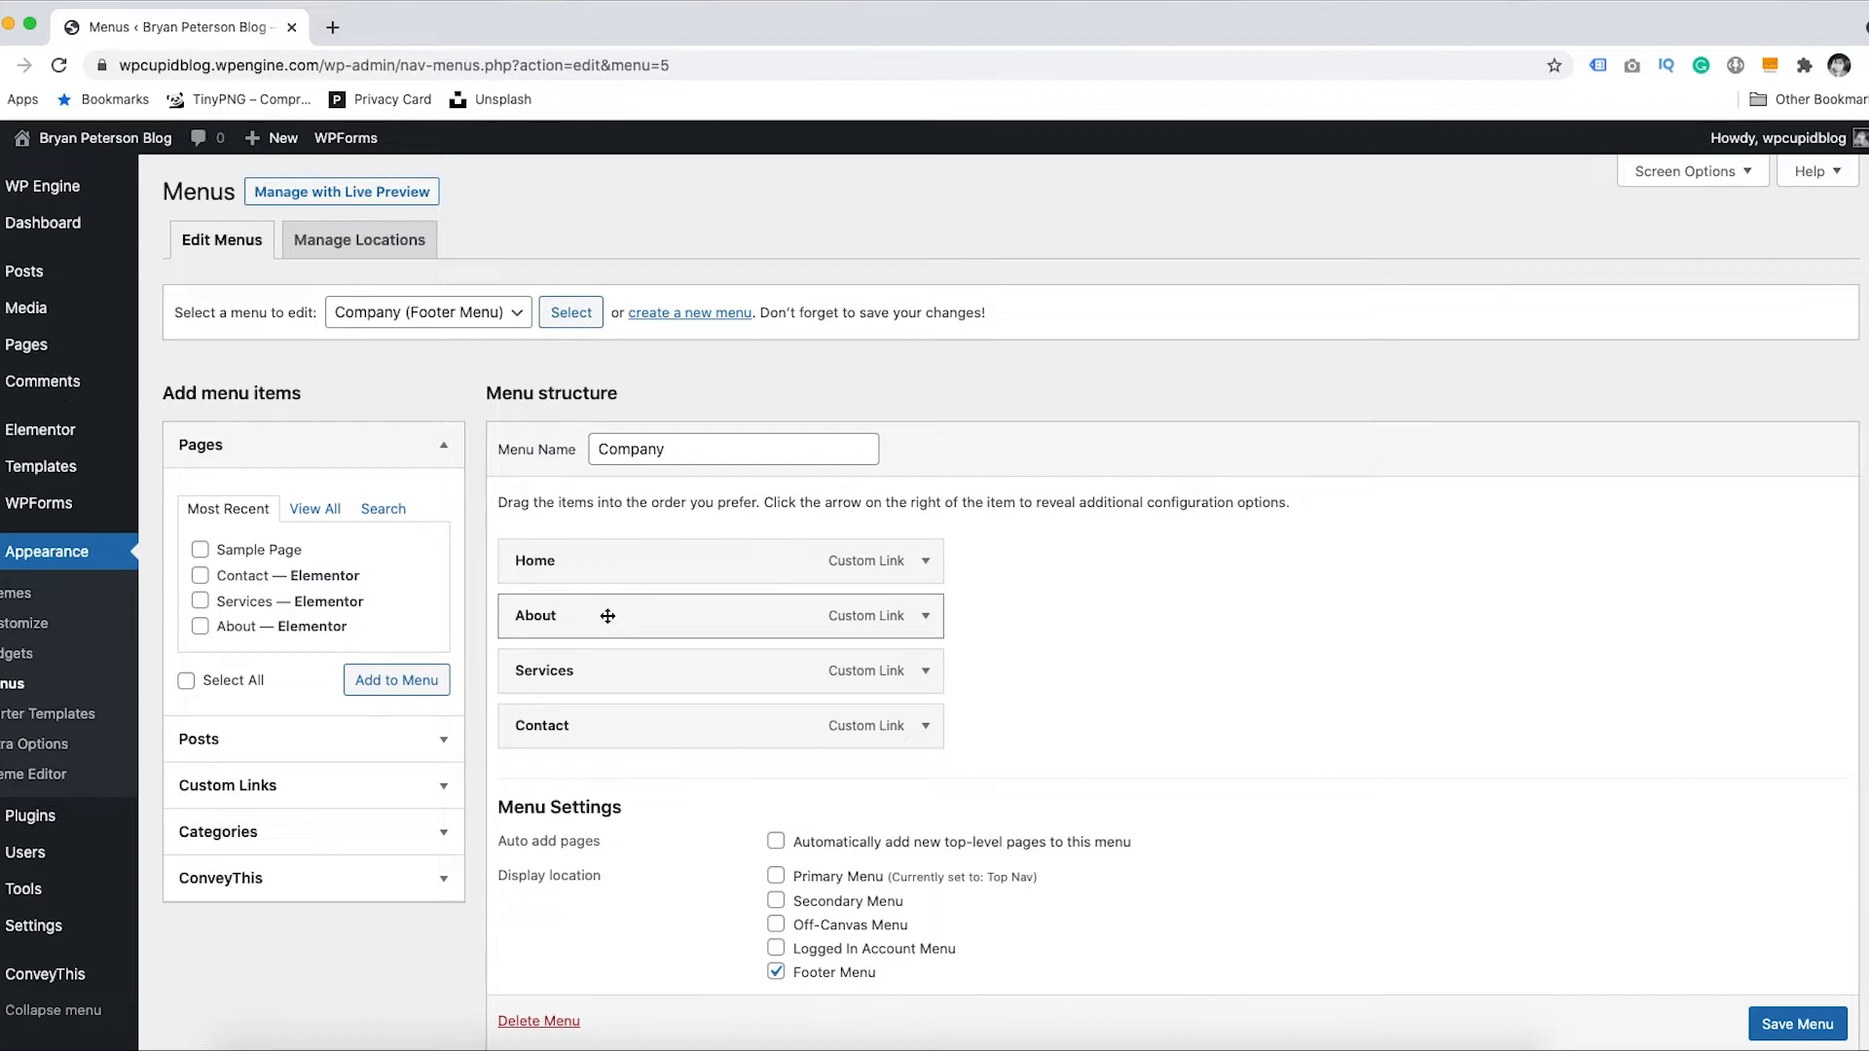
click(376, 877)
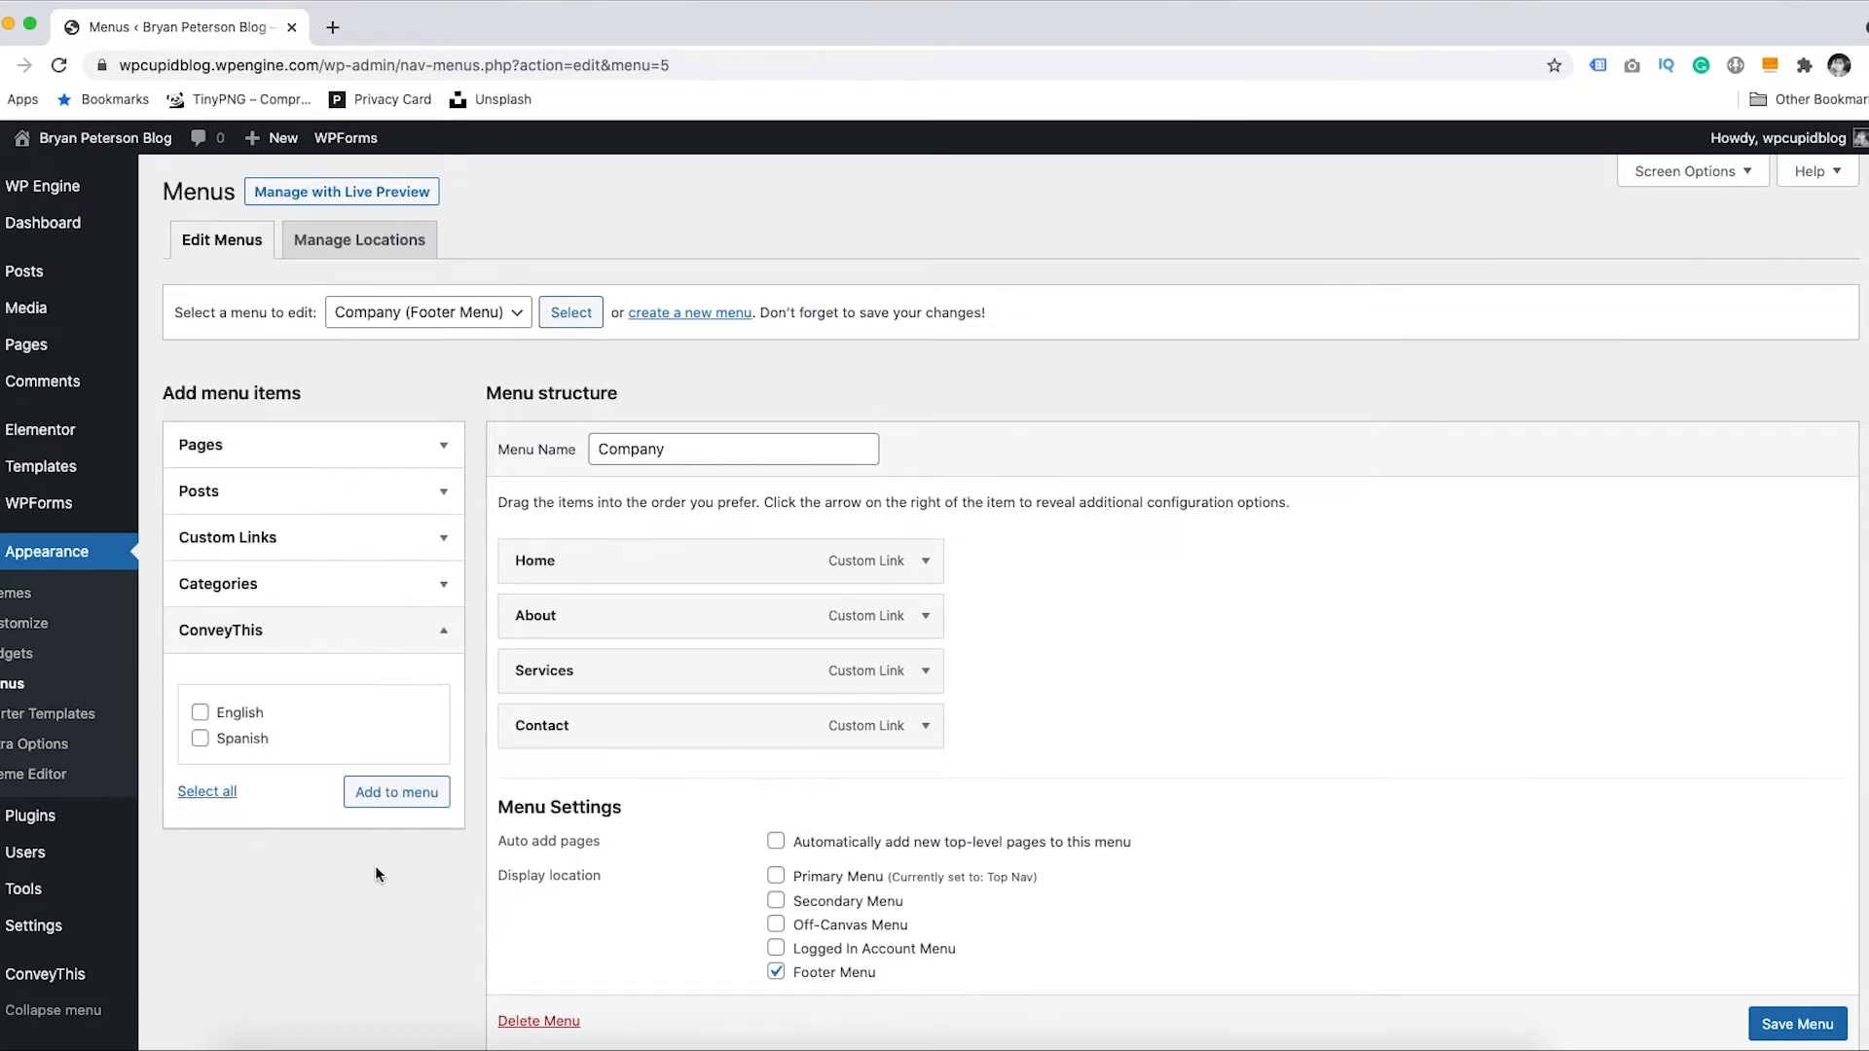
click(200, 713)
click(200, 738)
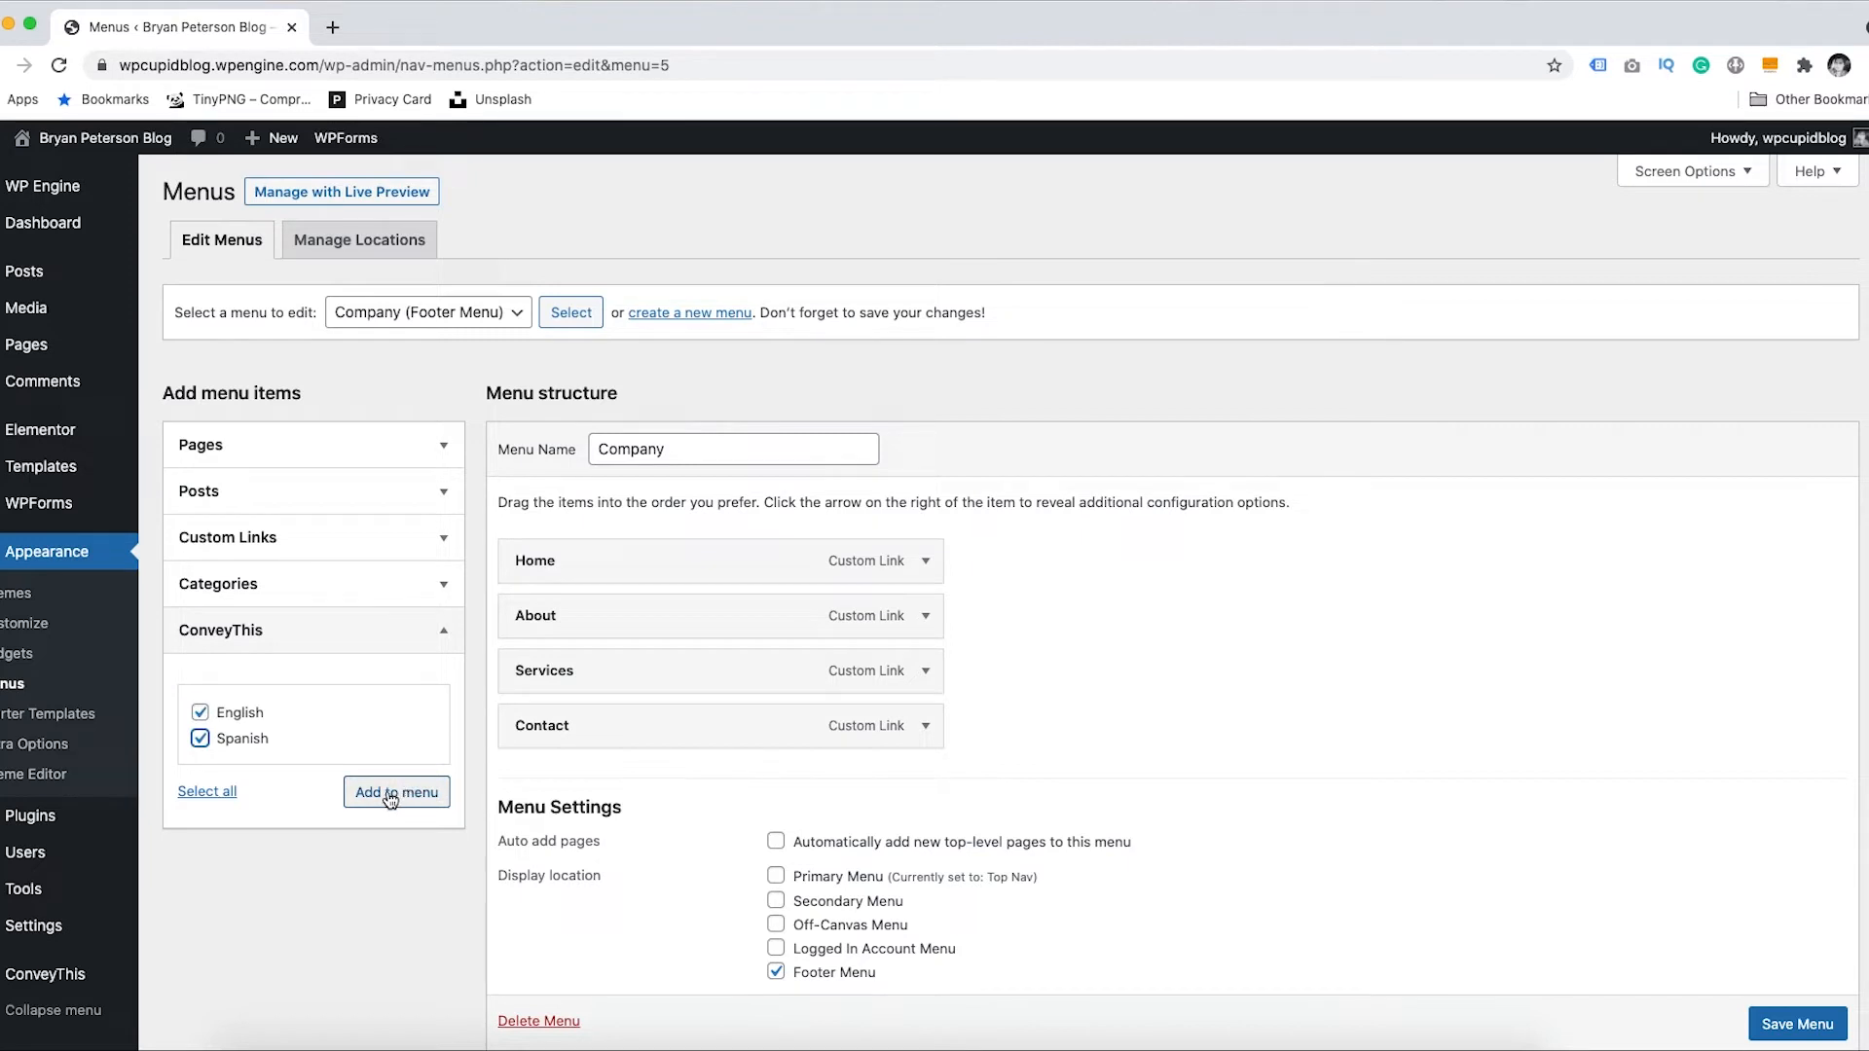
click(390, 798)
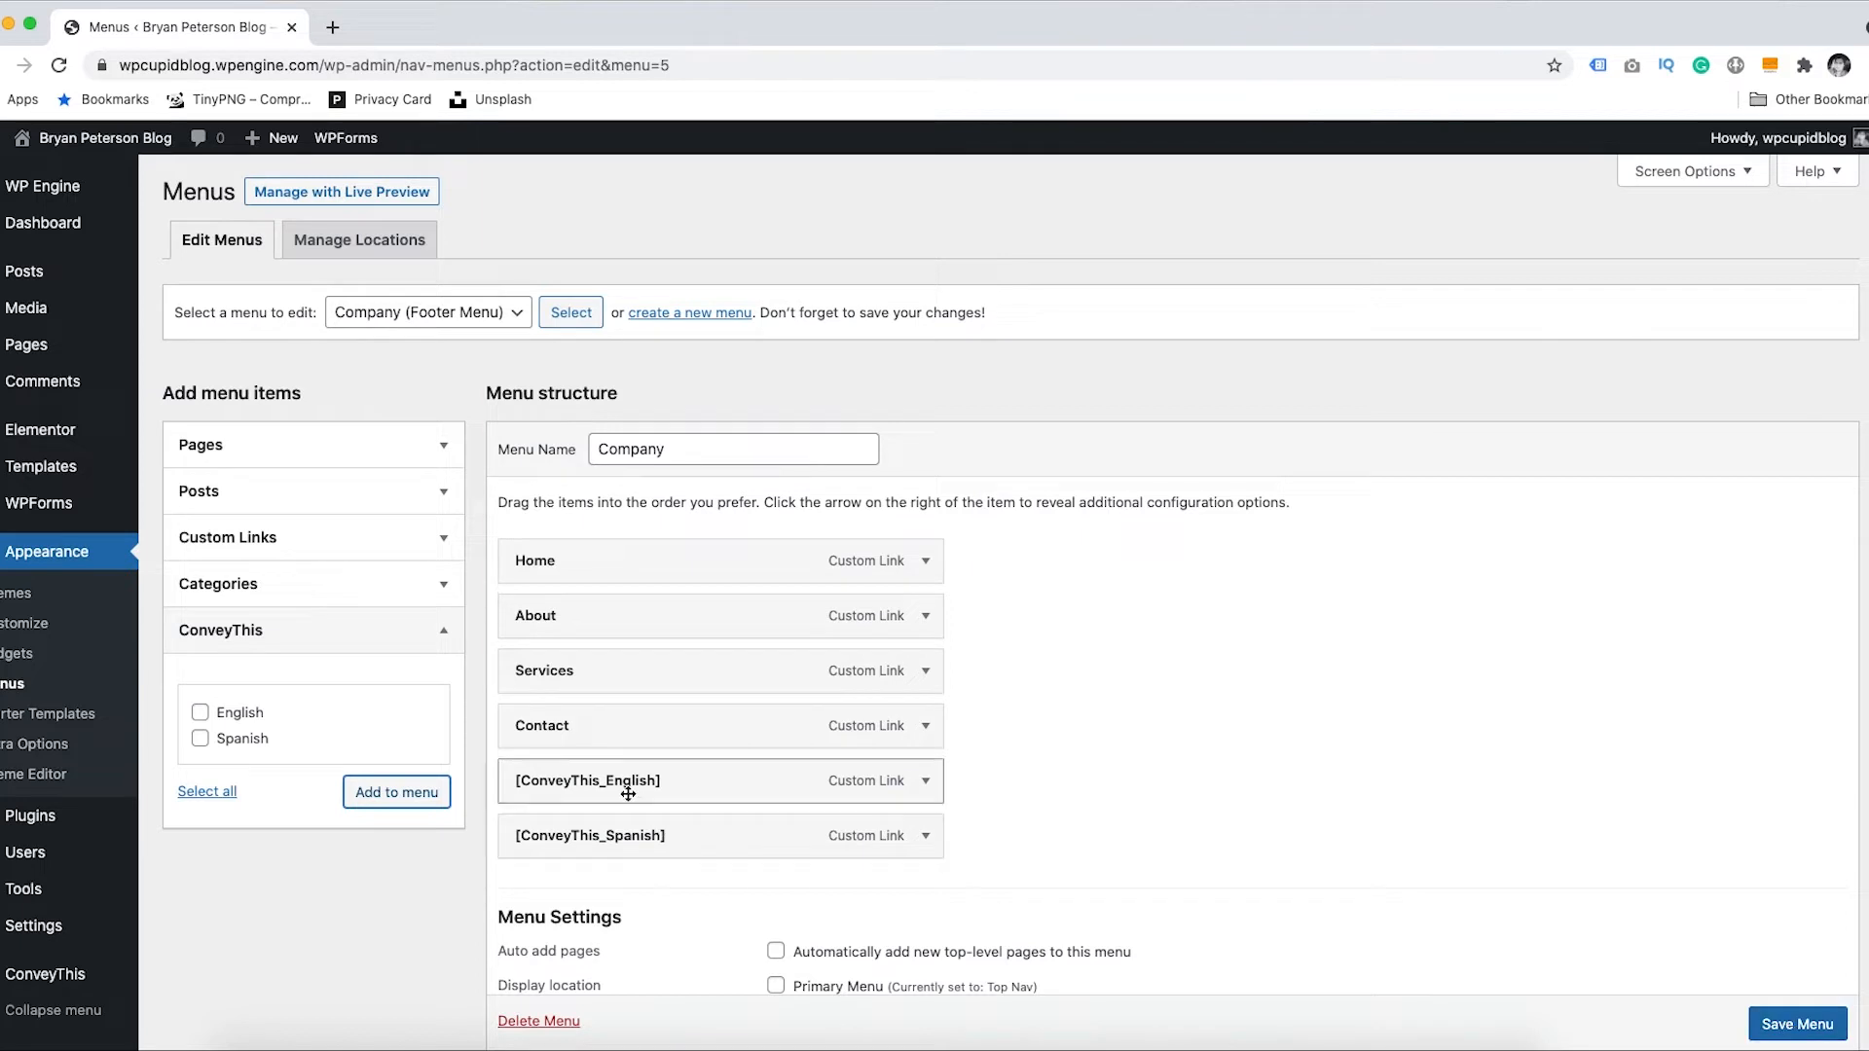
mouse_move(608, 781)
mouse_down()
mouse_move(605, 725)
mouse_move(606, 774)
mouse_up()
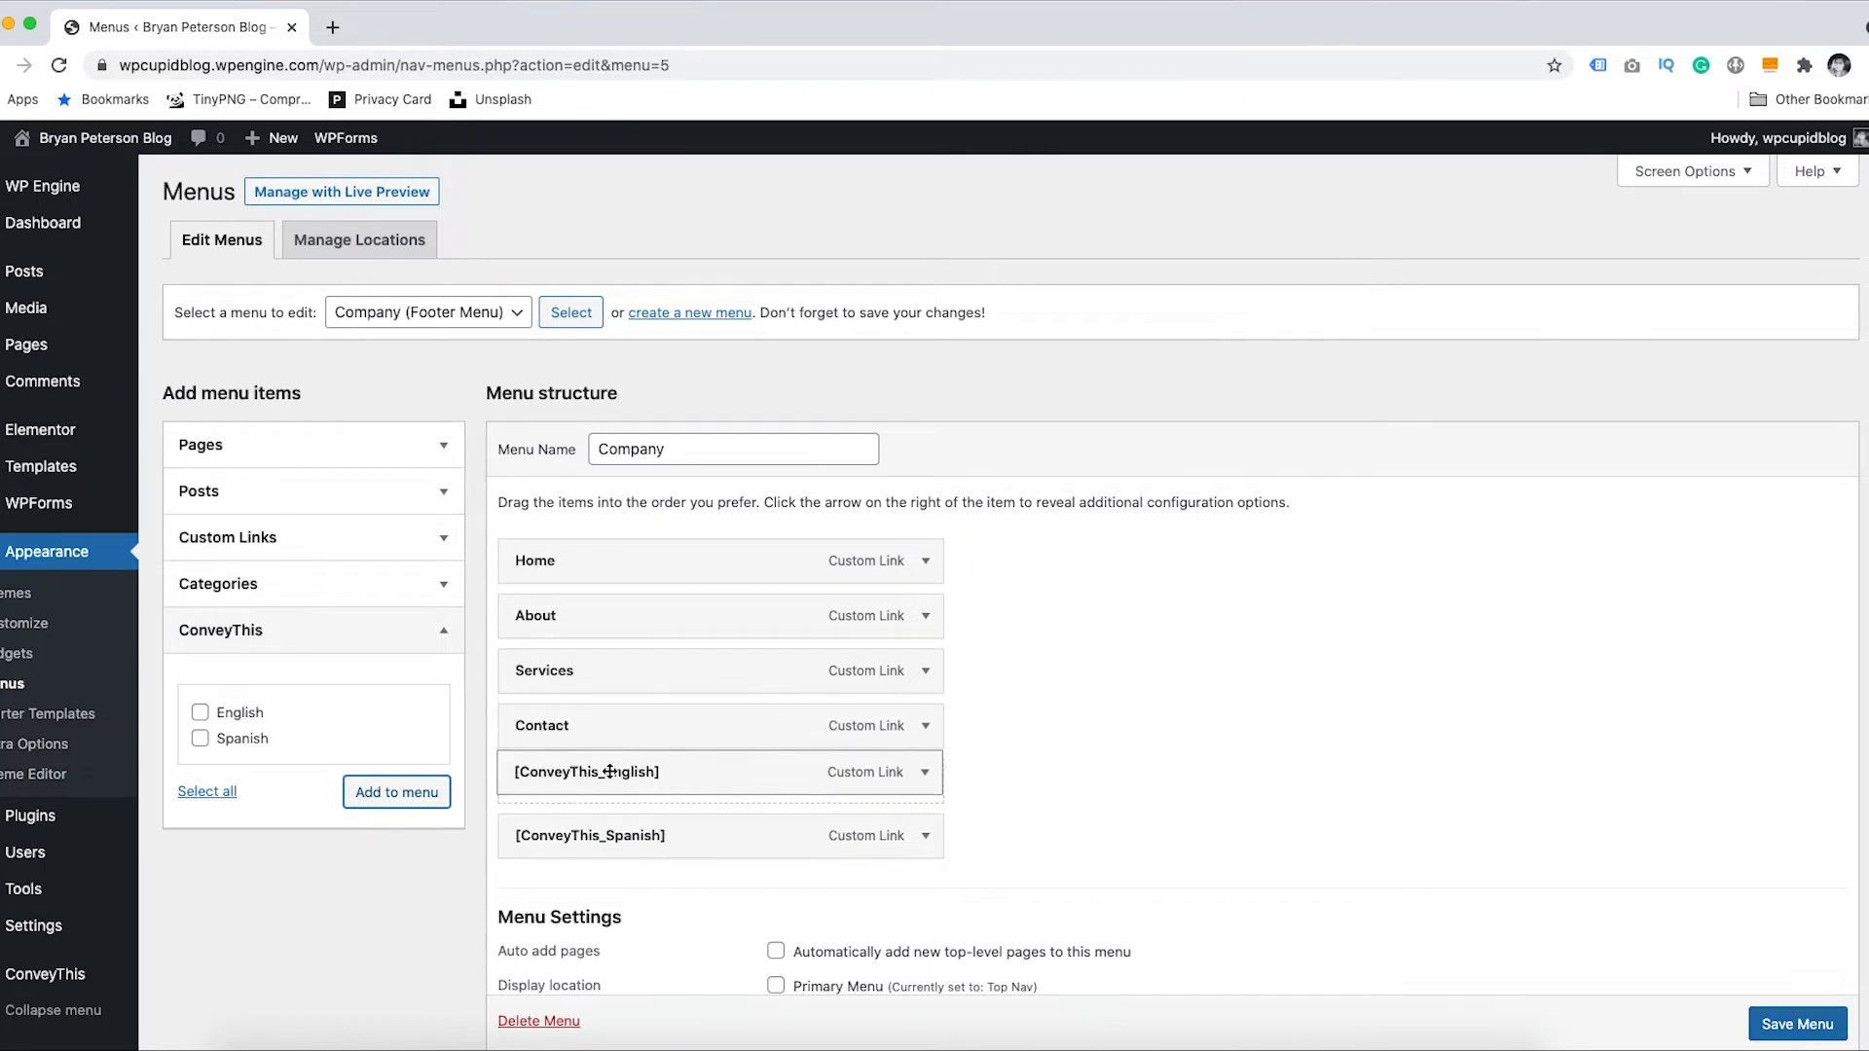
click(1794, 1026)
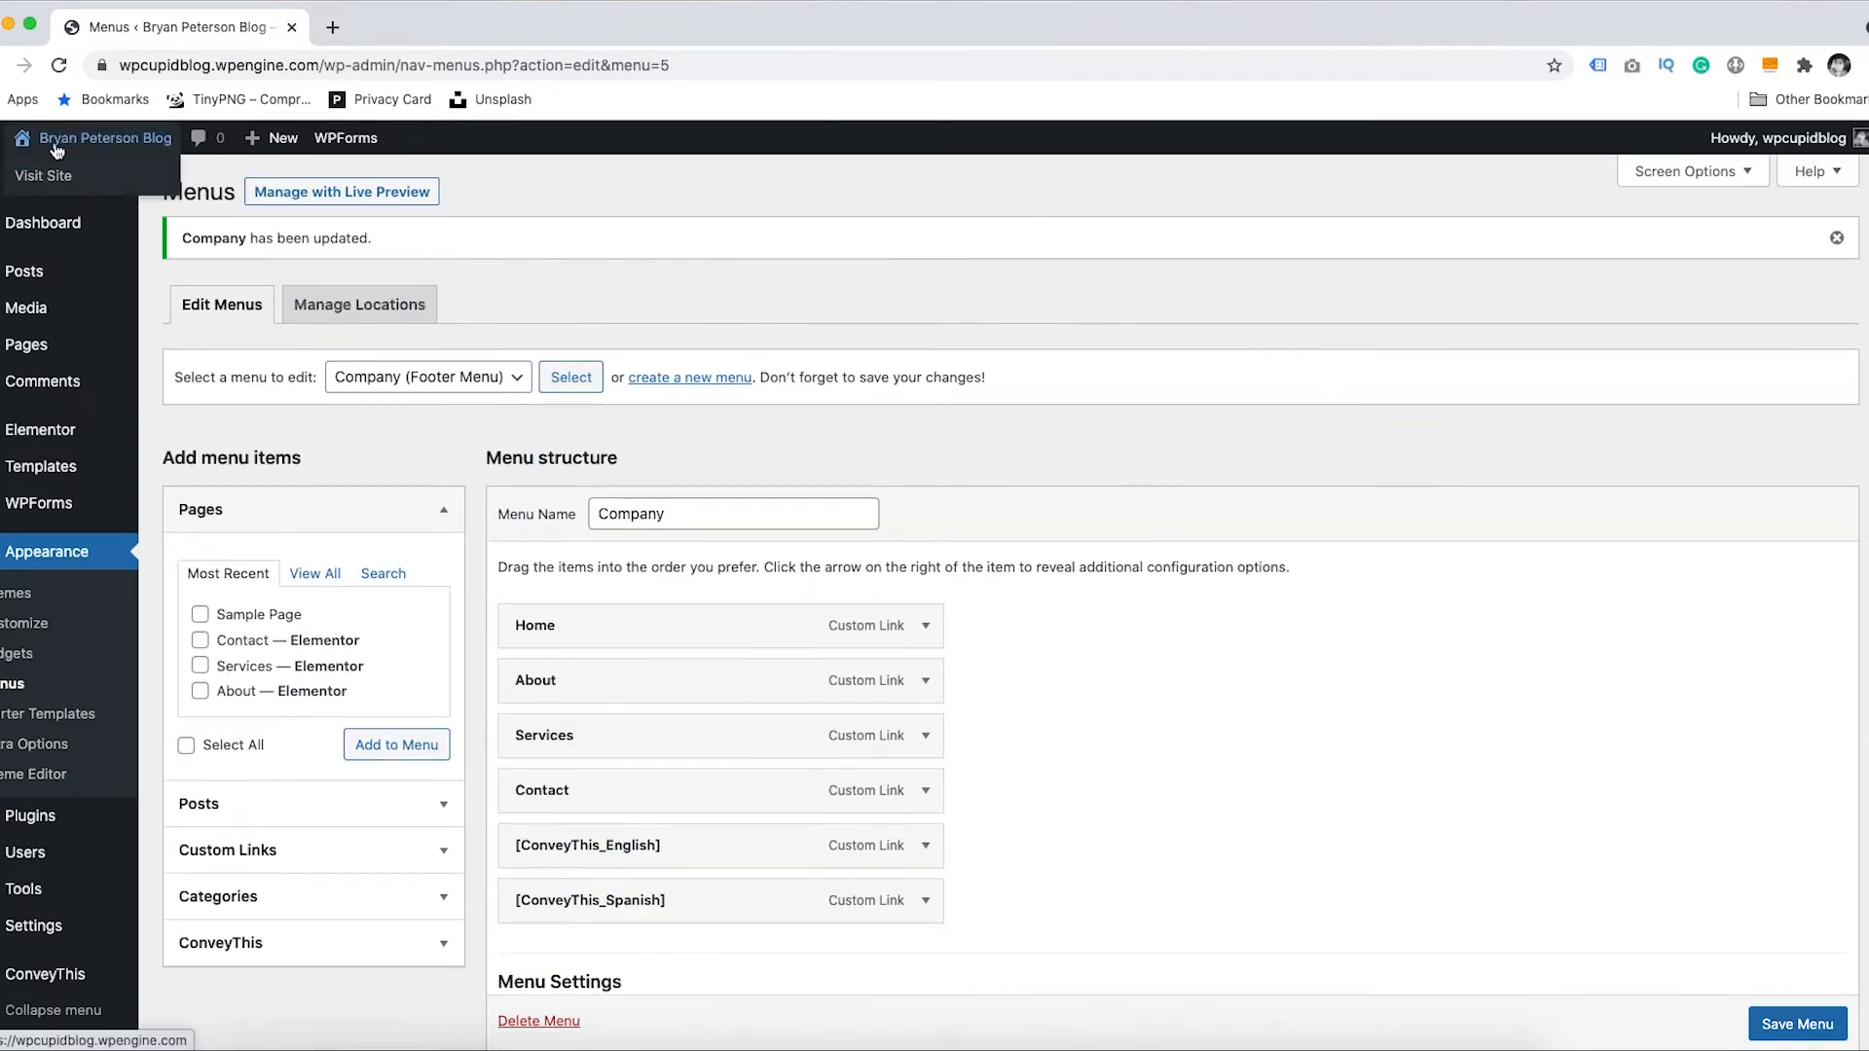
- Check that the live site's footer lists English and Español, then close that tab
click(56, 170)
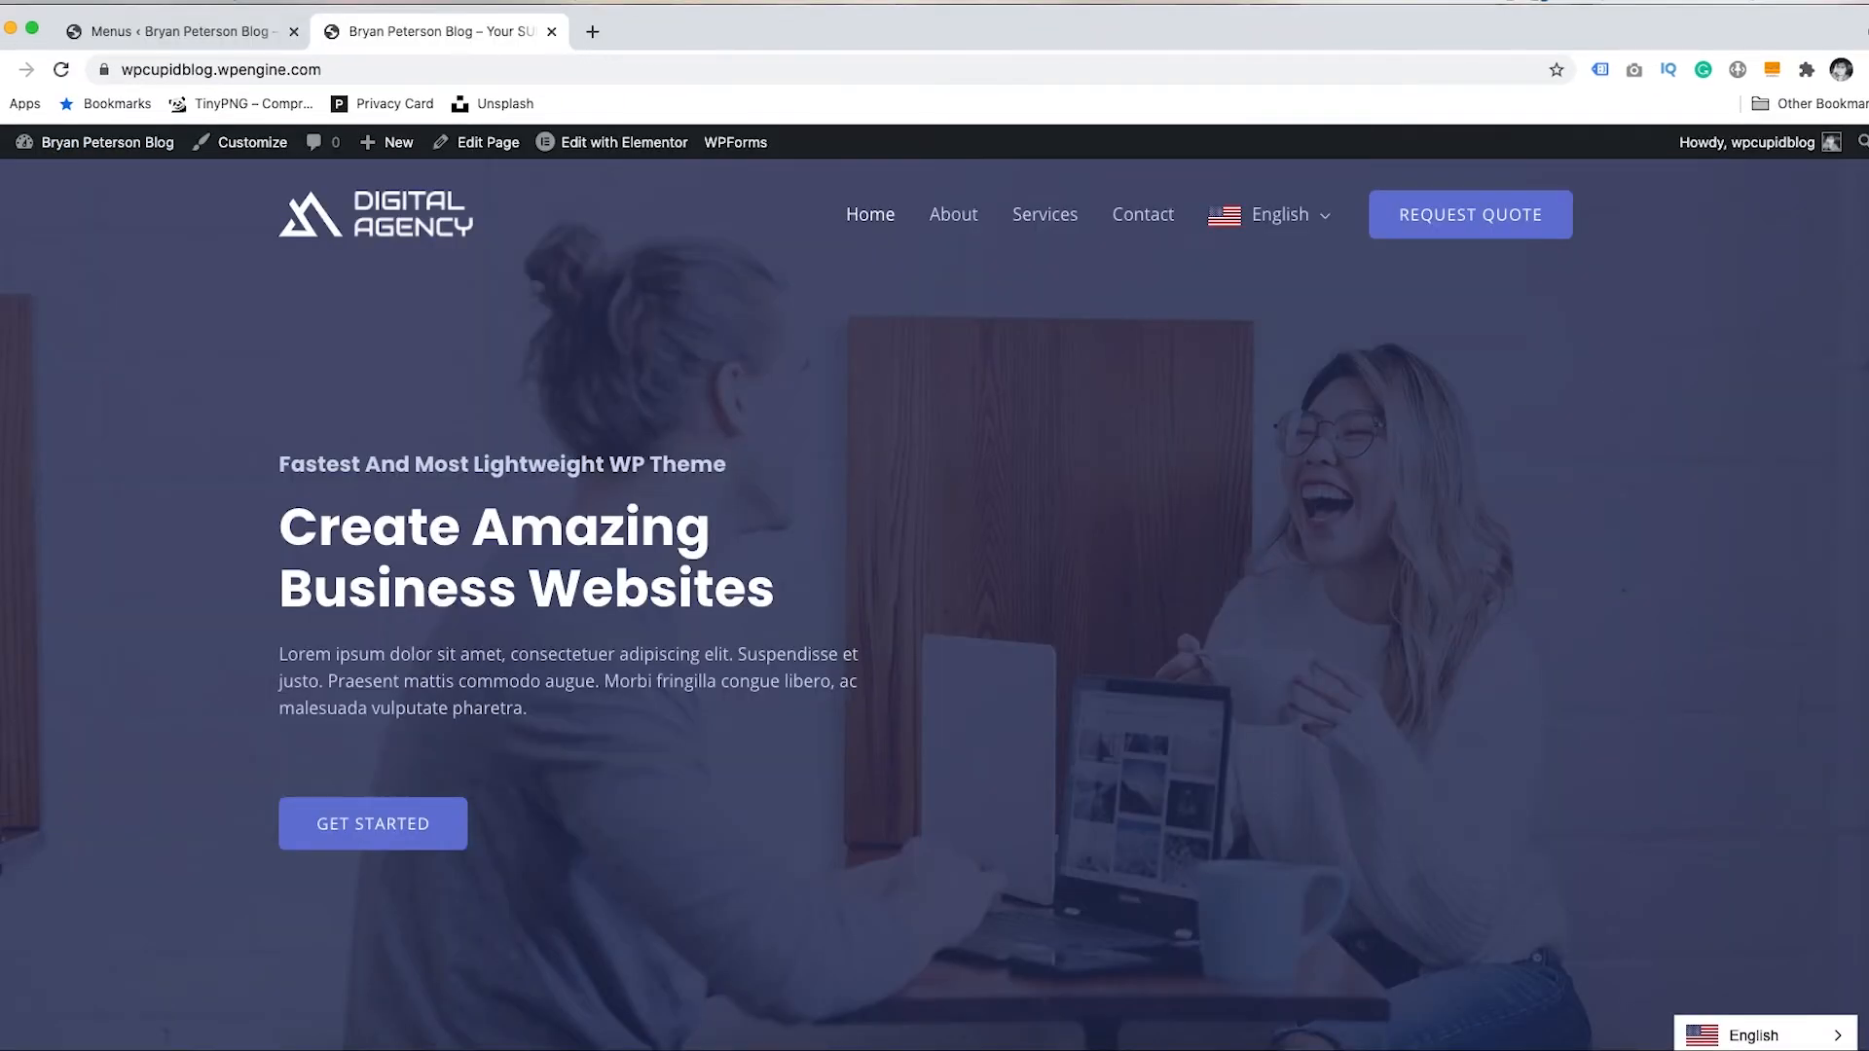
drag(1855, 239, 1848, 998)
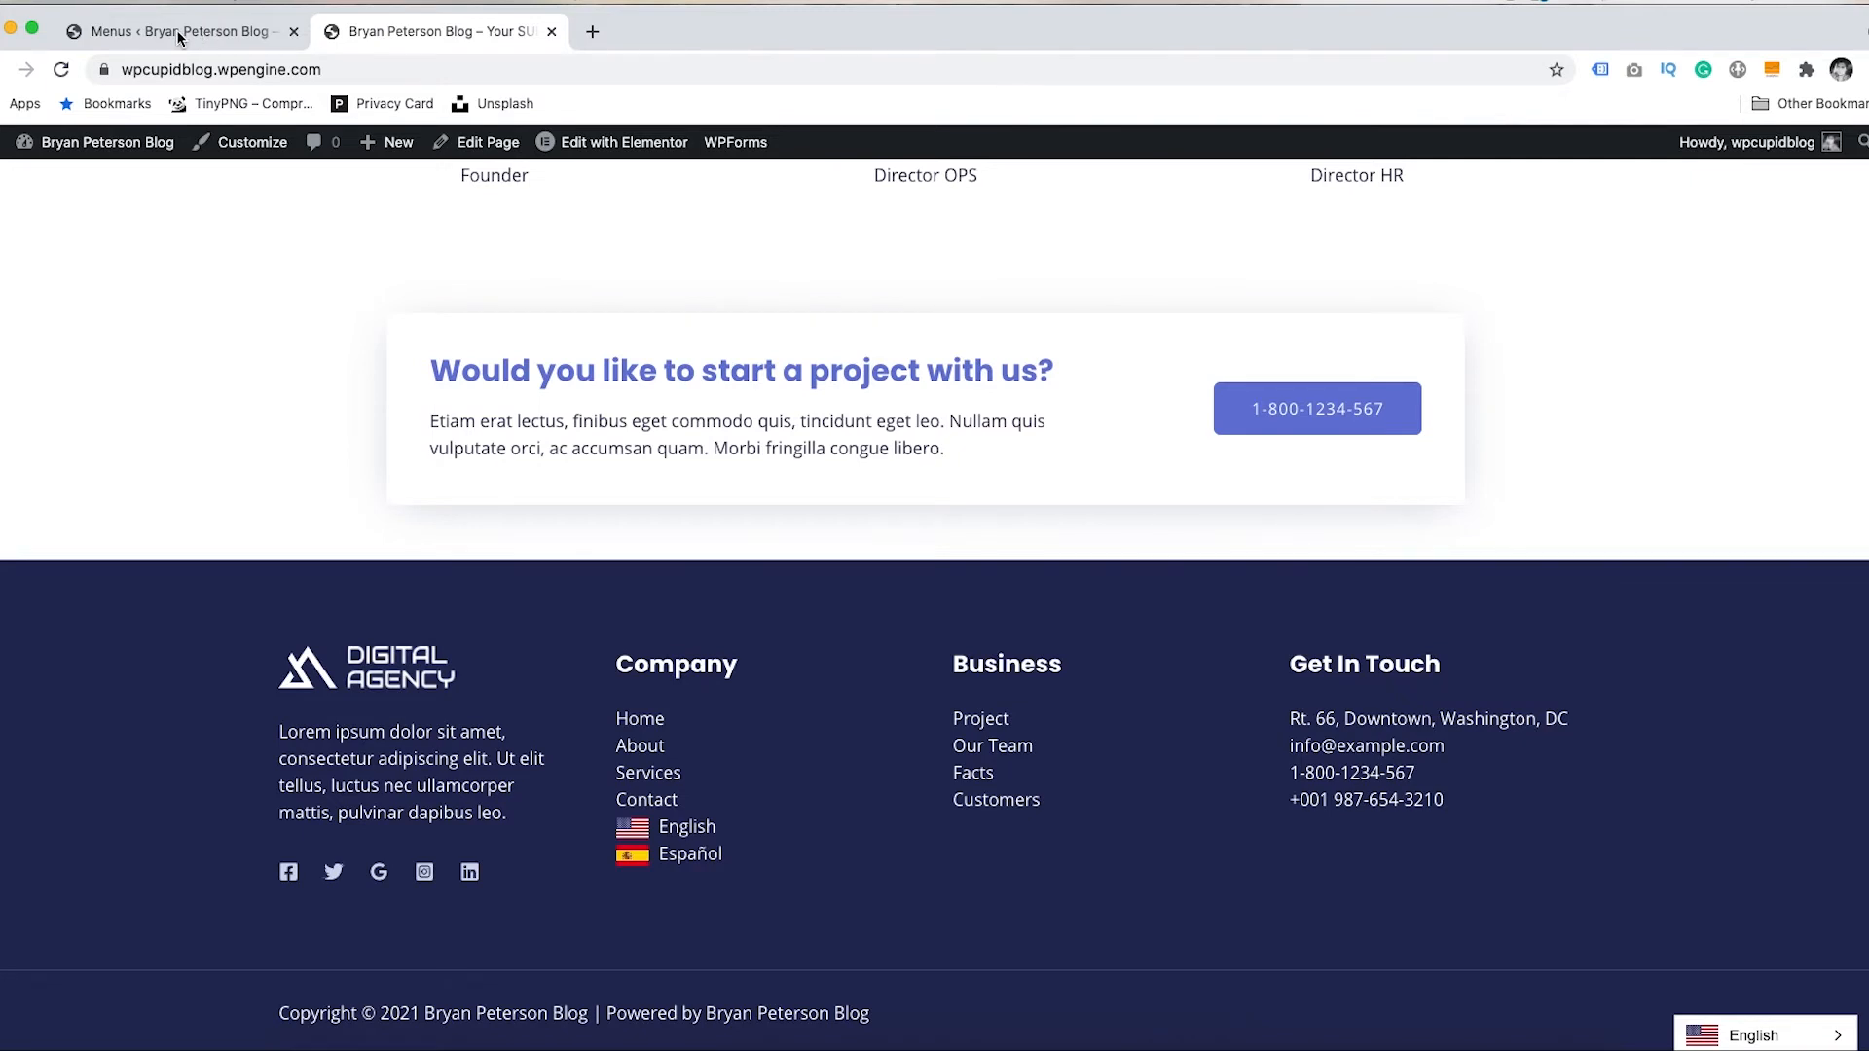
key(super+w)
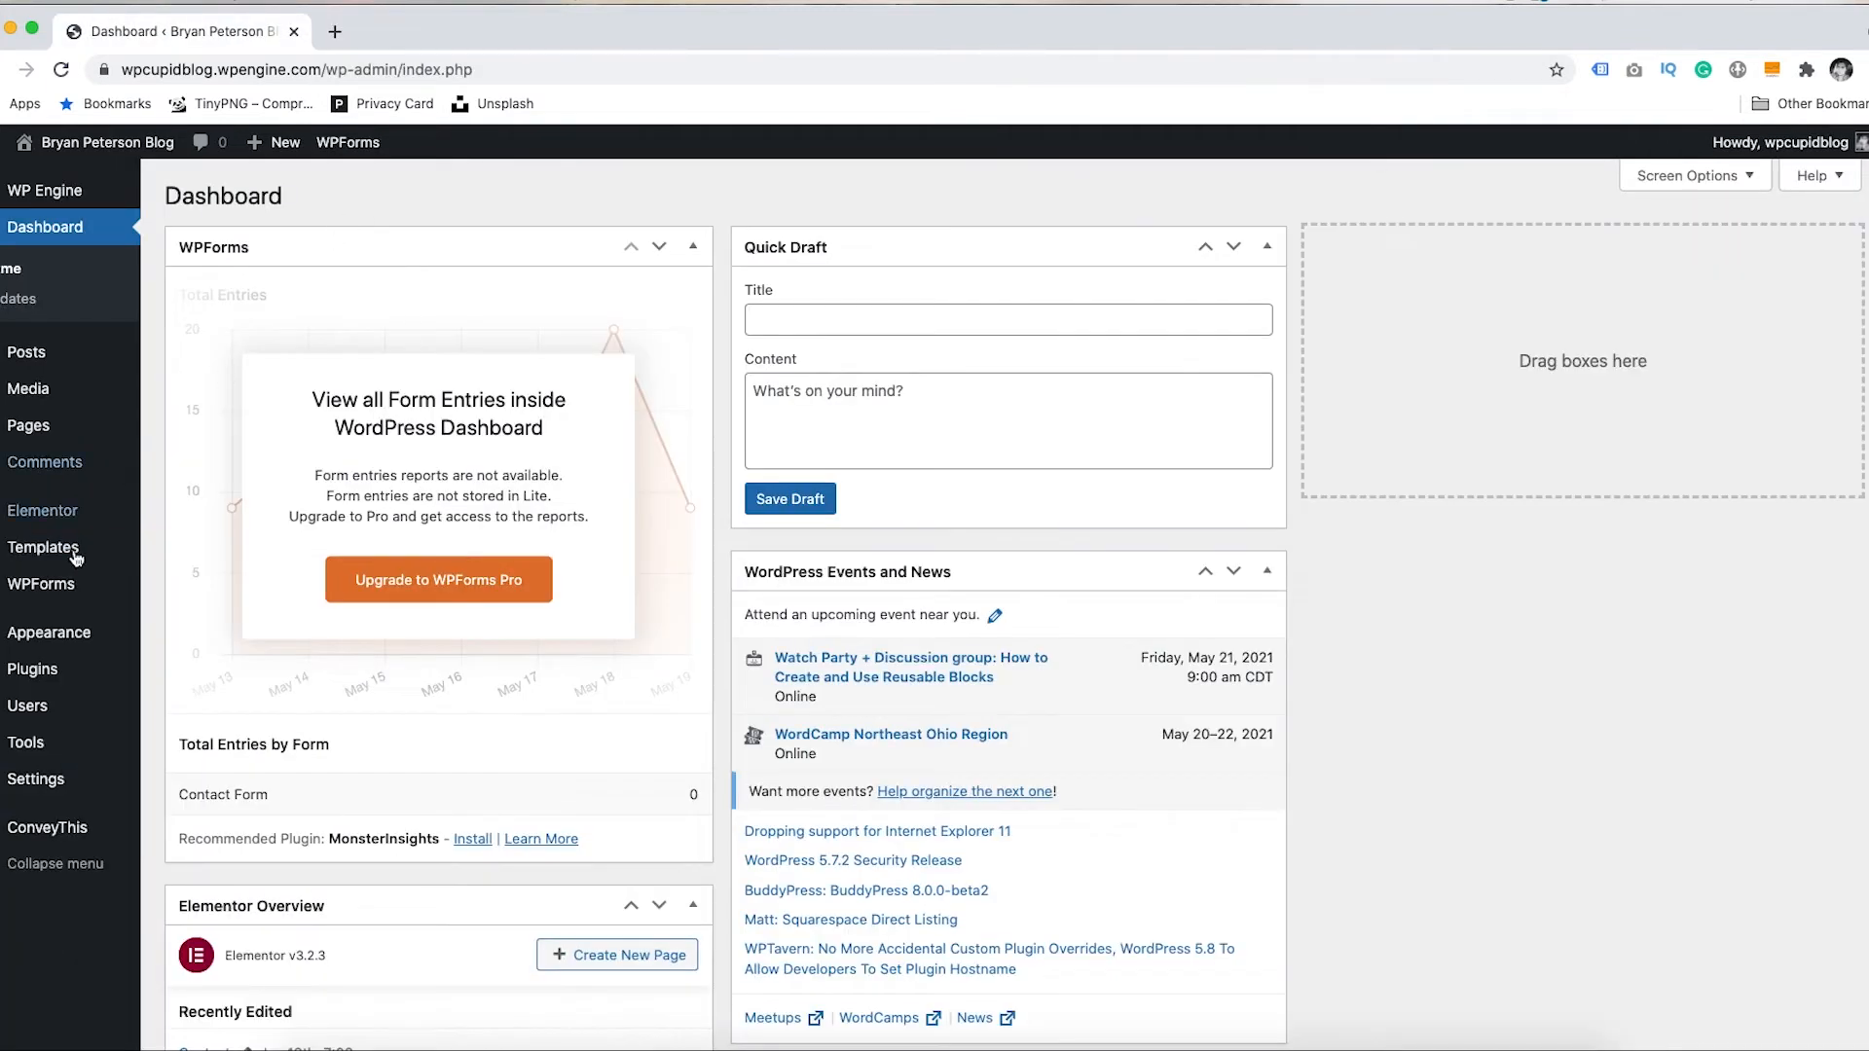
- Drag the ConveyThis language switcher widget into the Main Sidebar, leaving its title empty
mouse_move(39, 633)
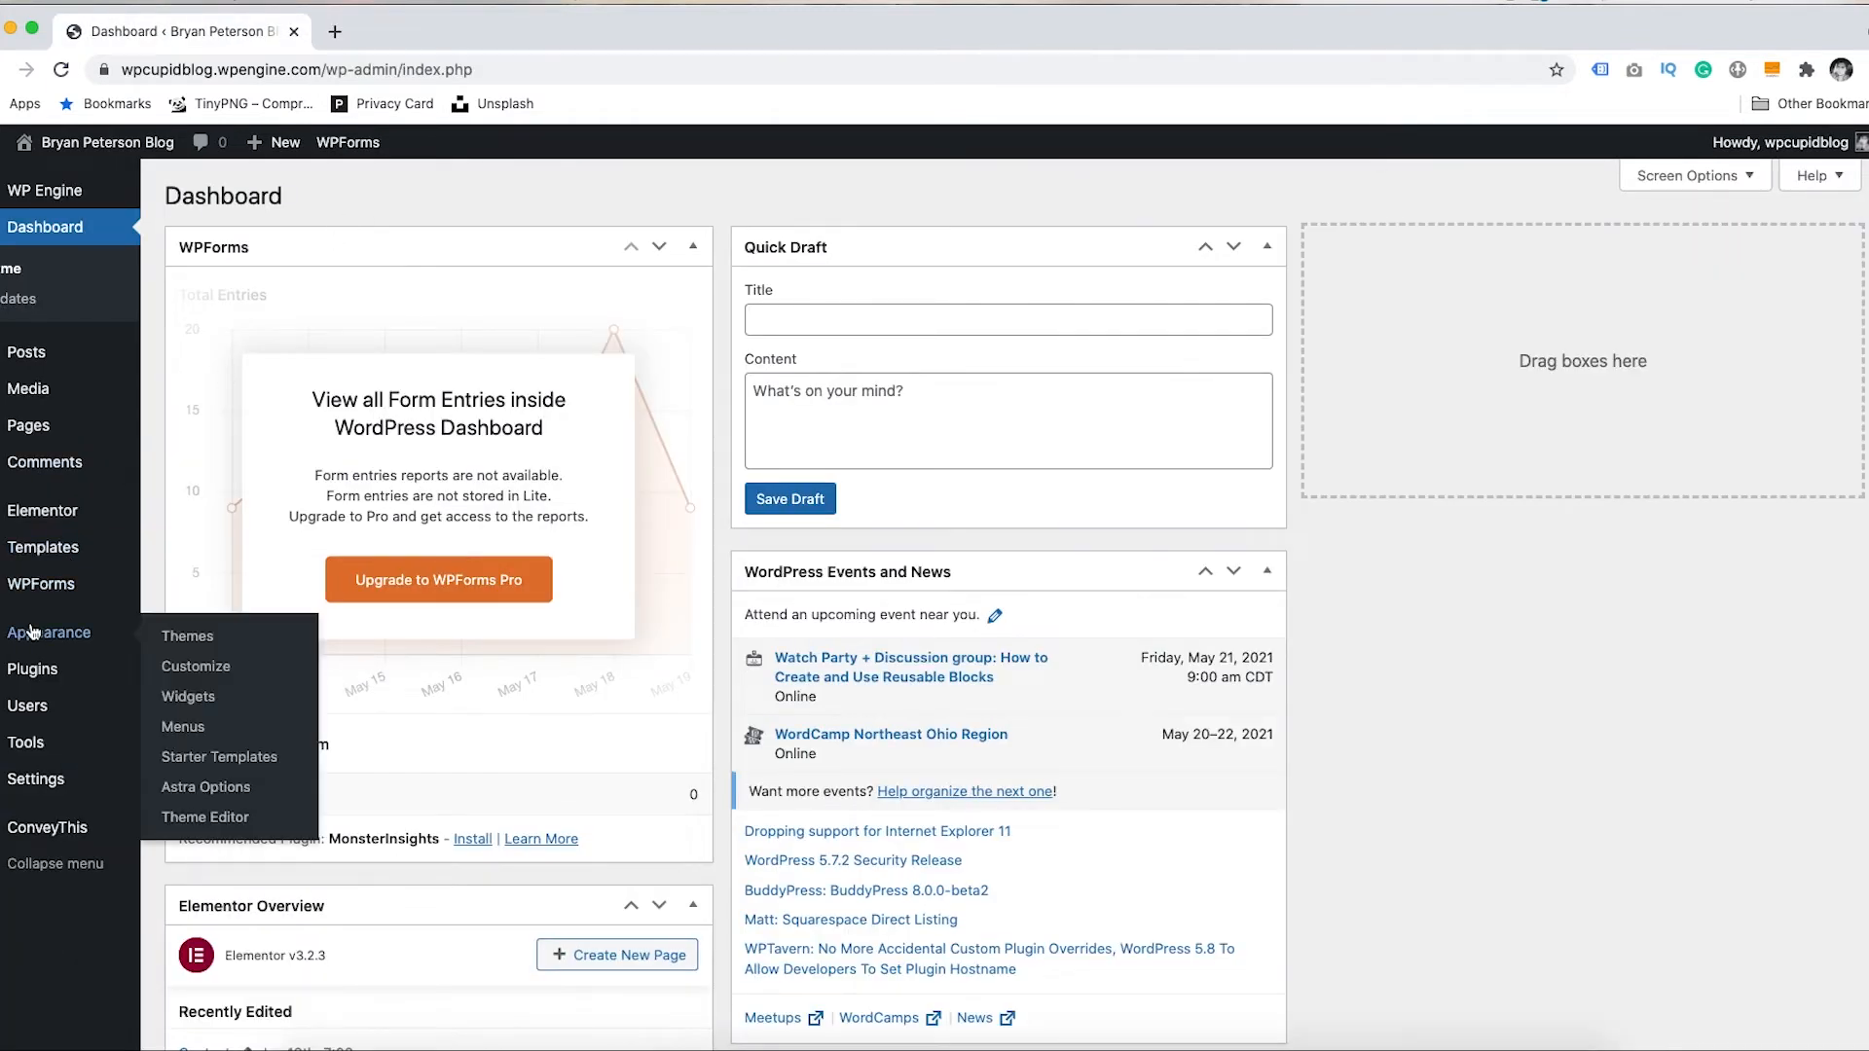
click(194, 702)
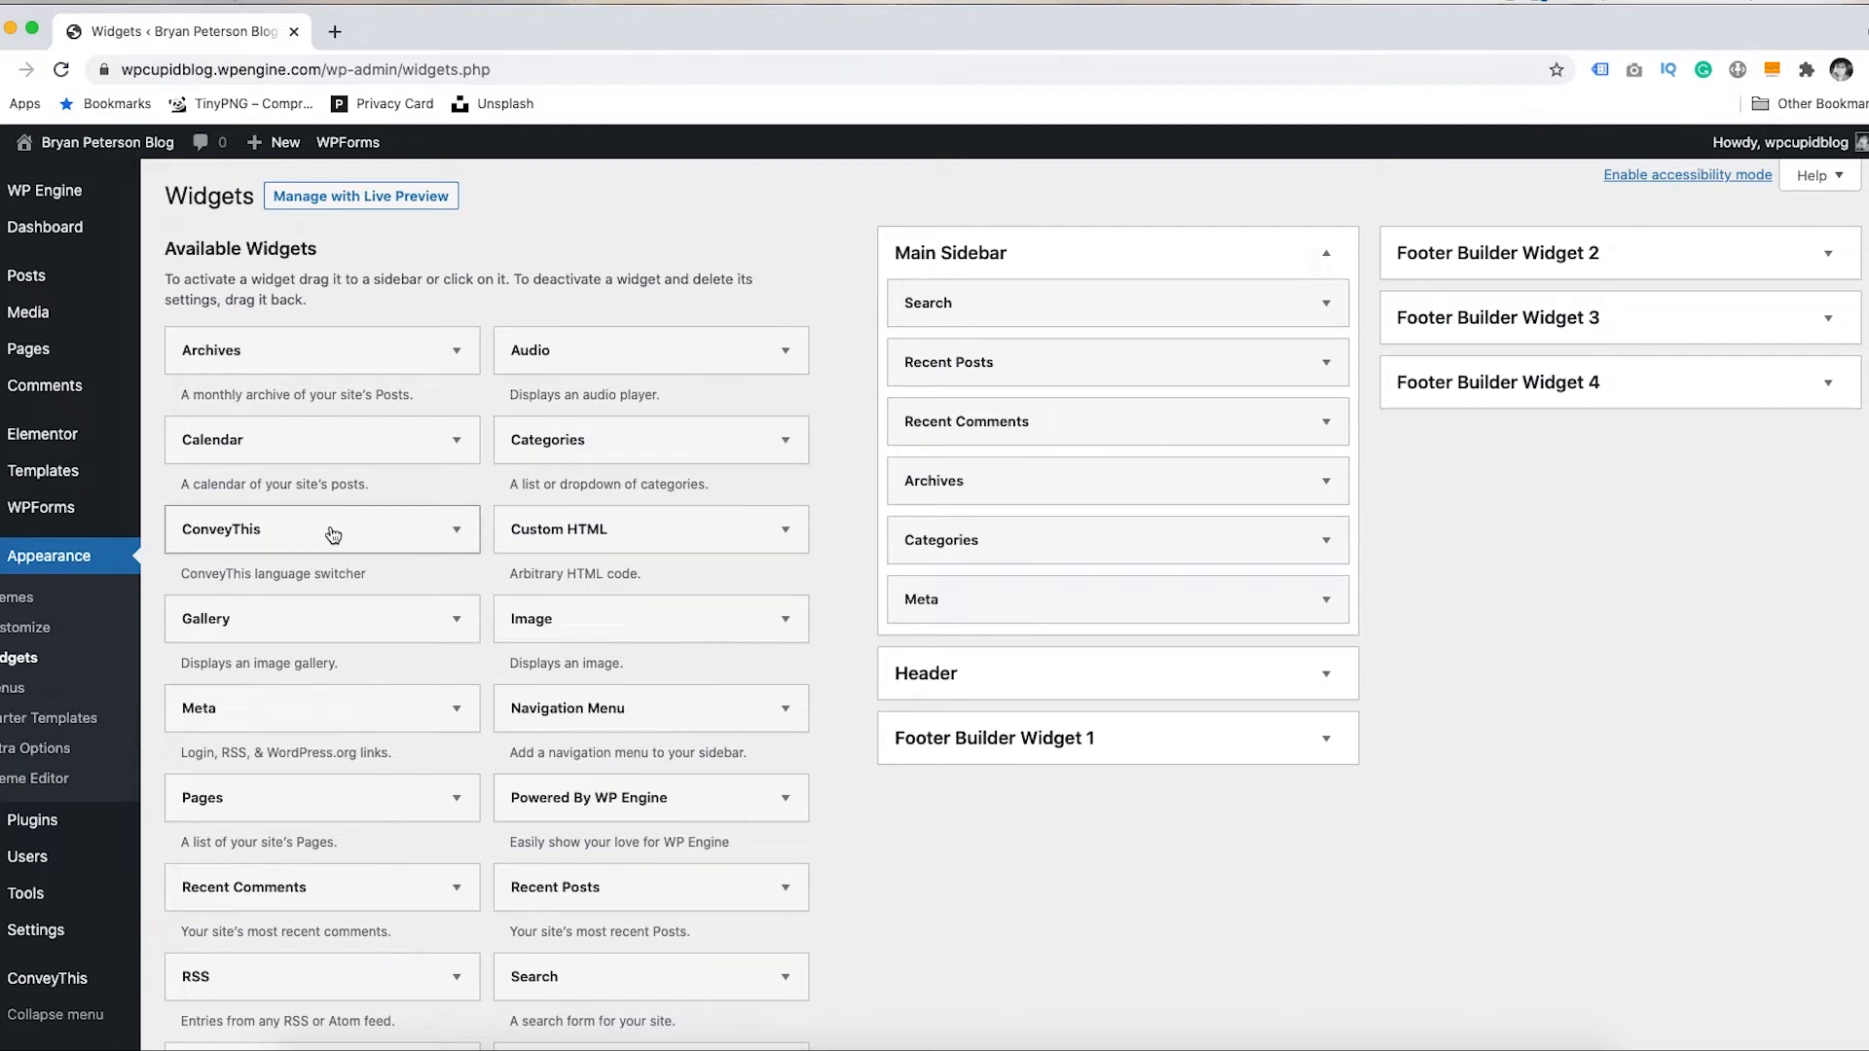
drag(288, 535, 1011, 654)
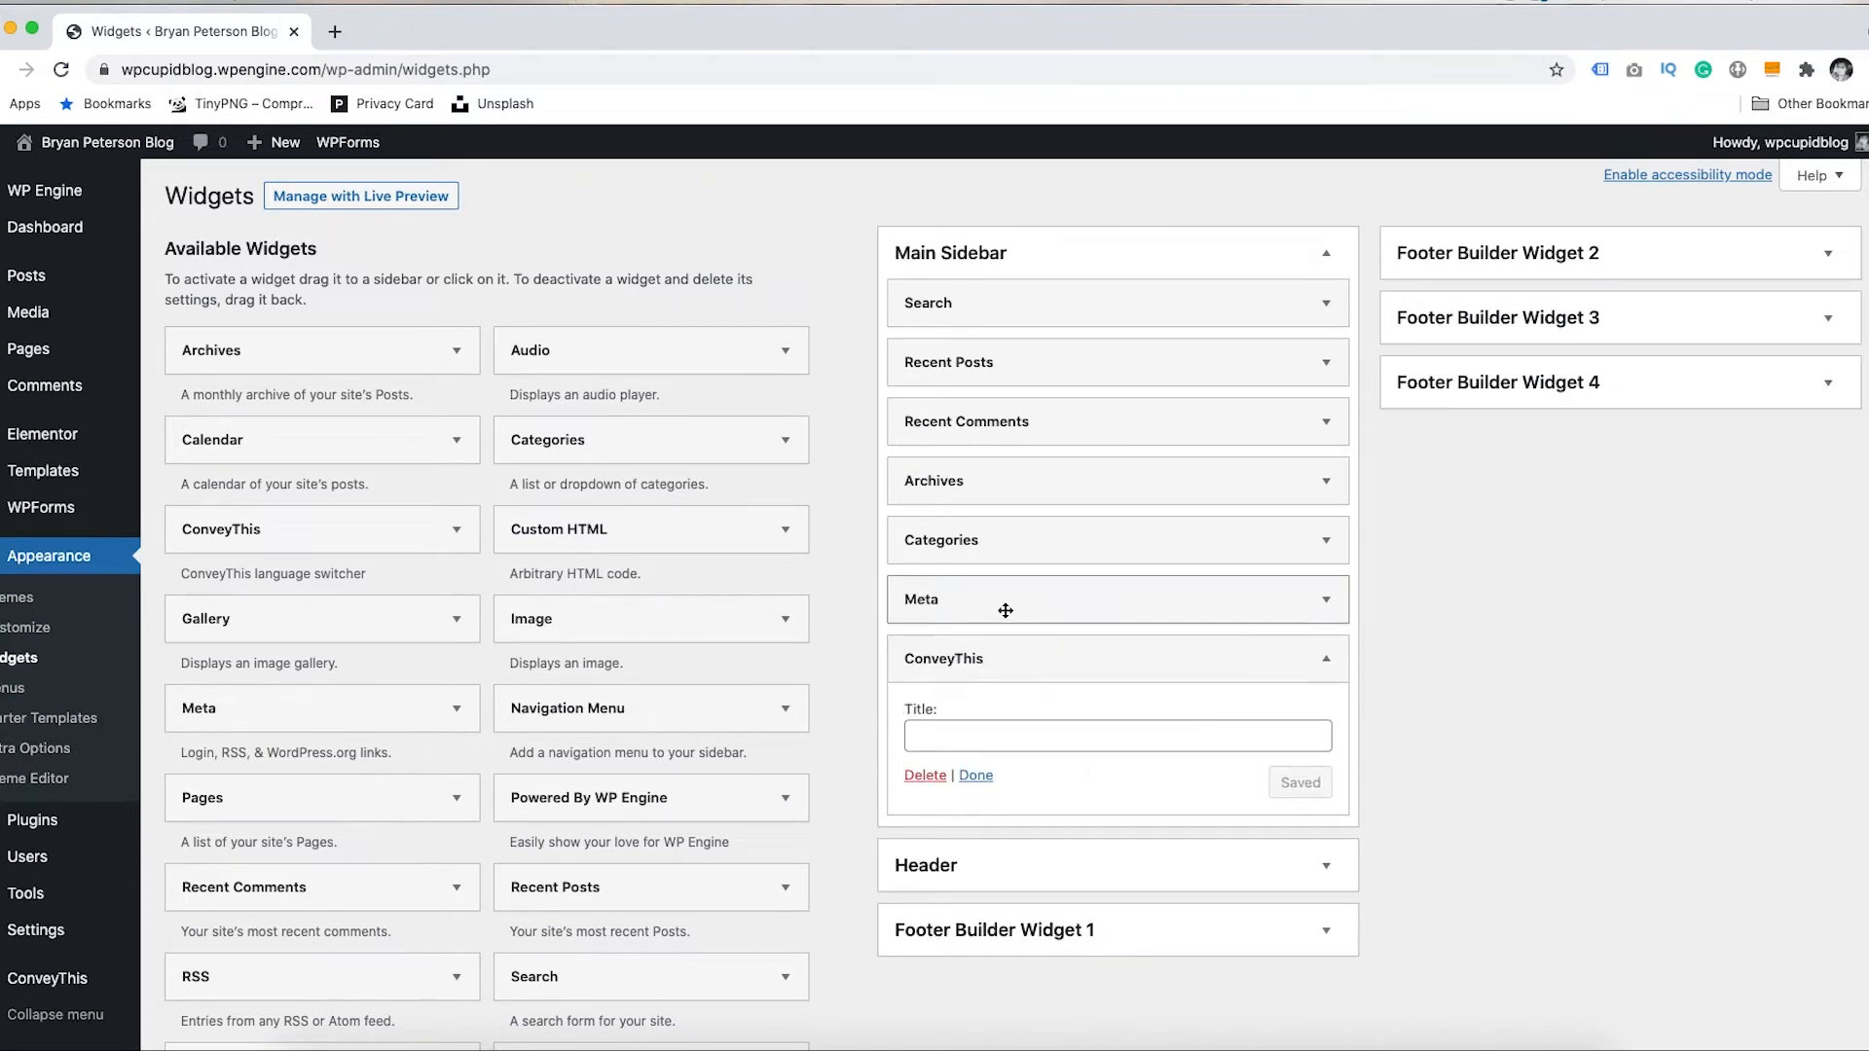
click(968, 735)
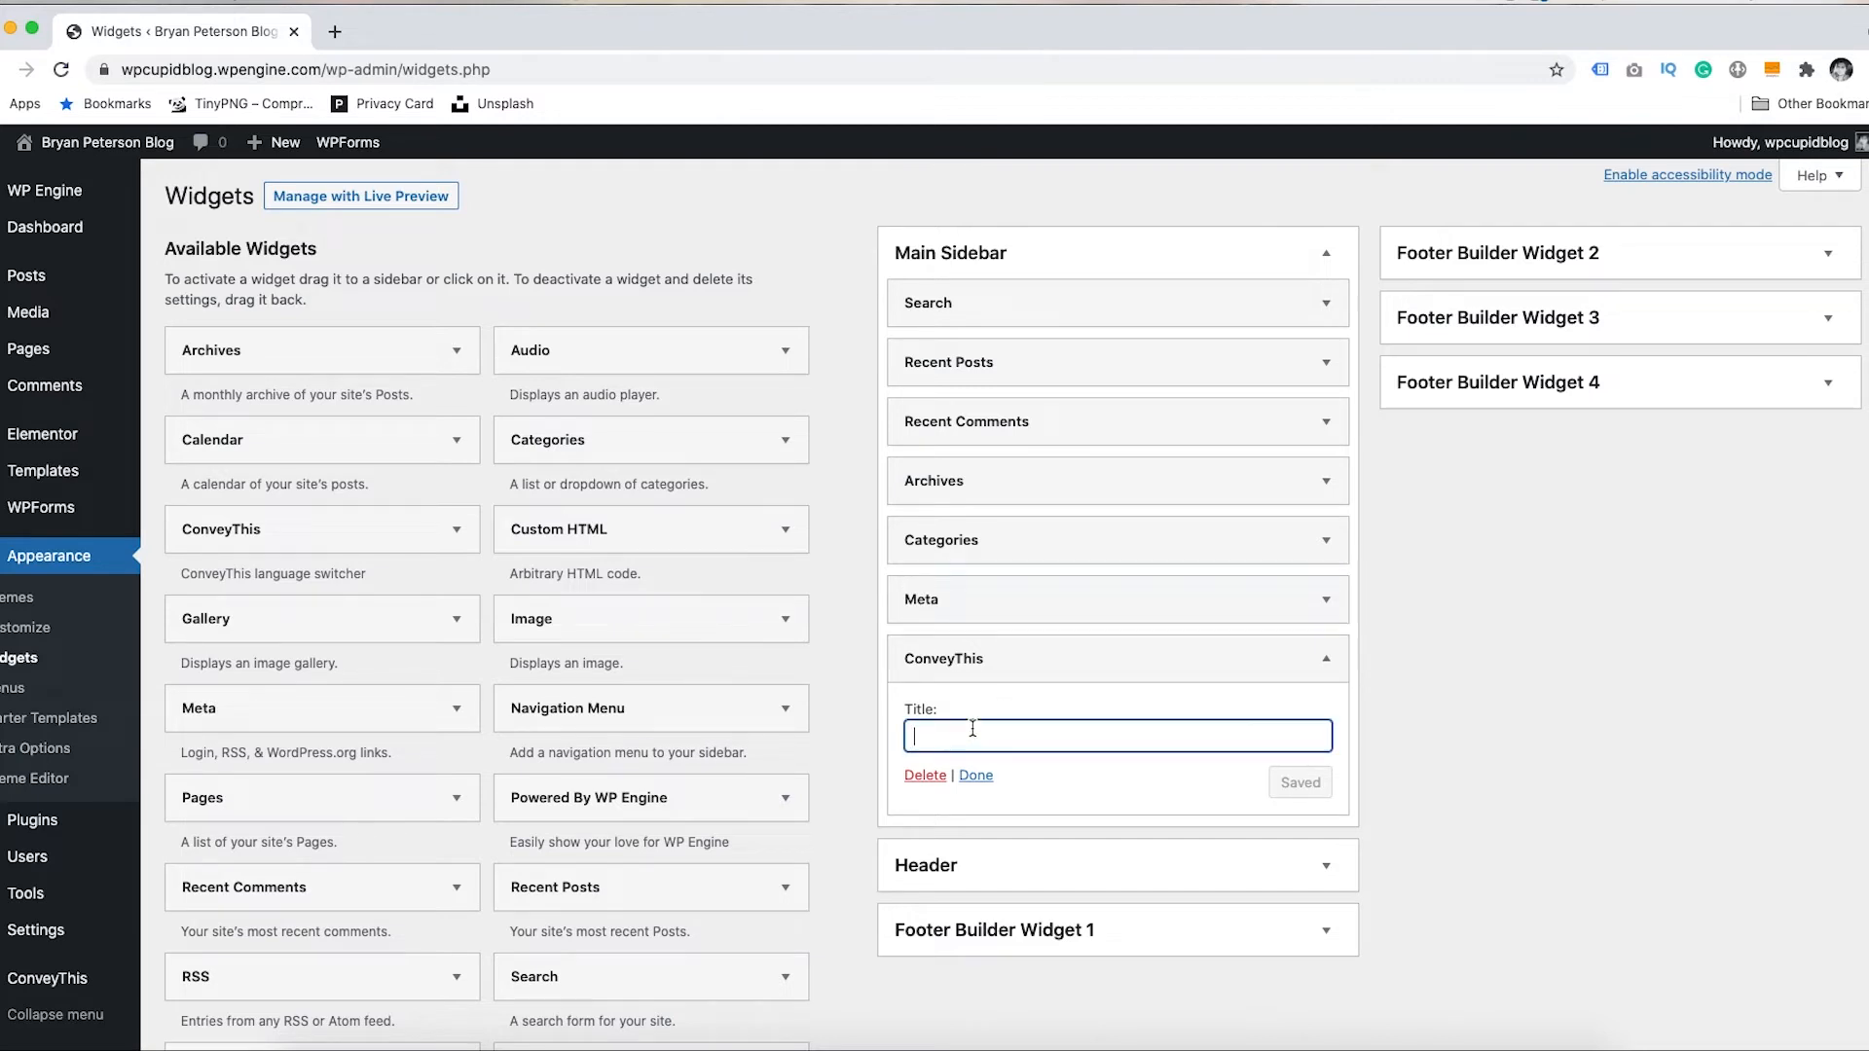
click(859, 689)
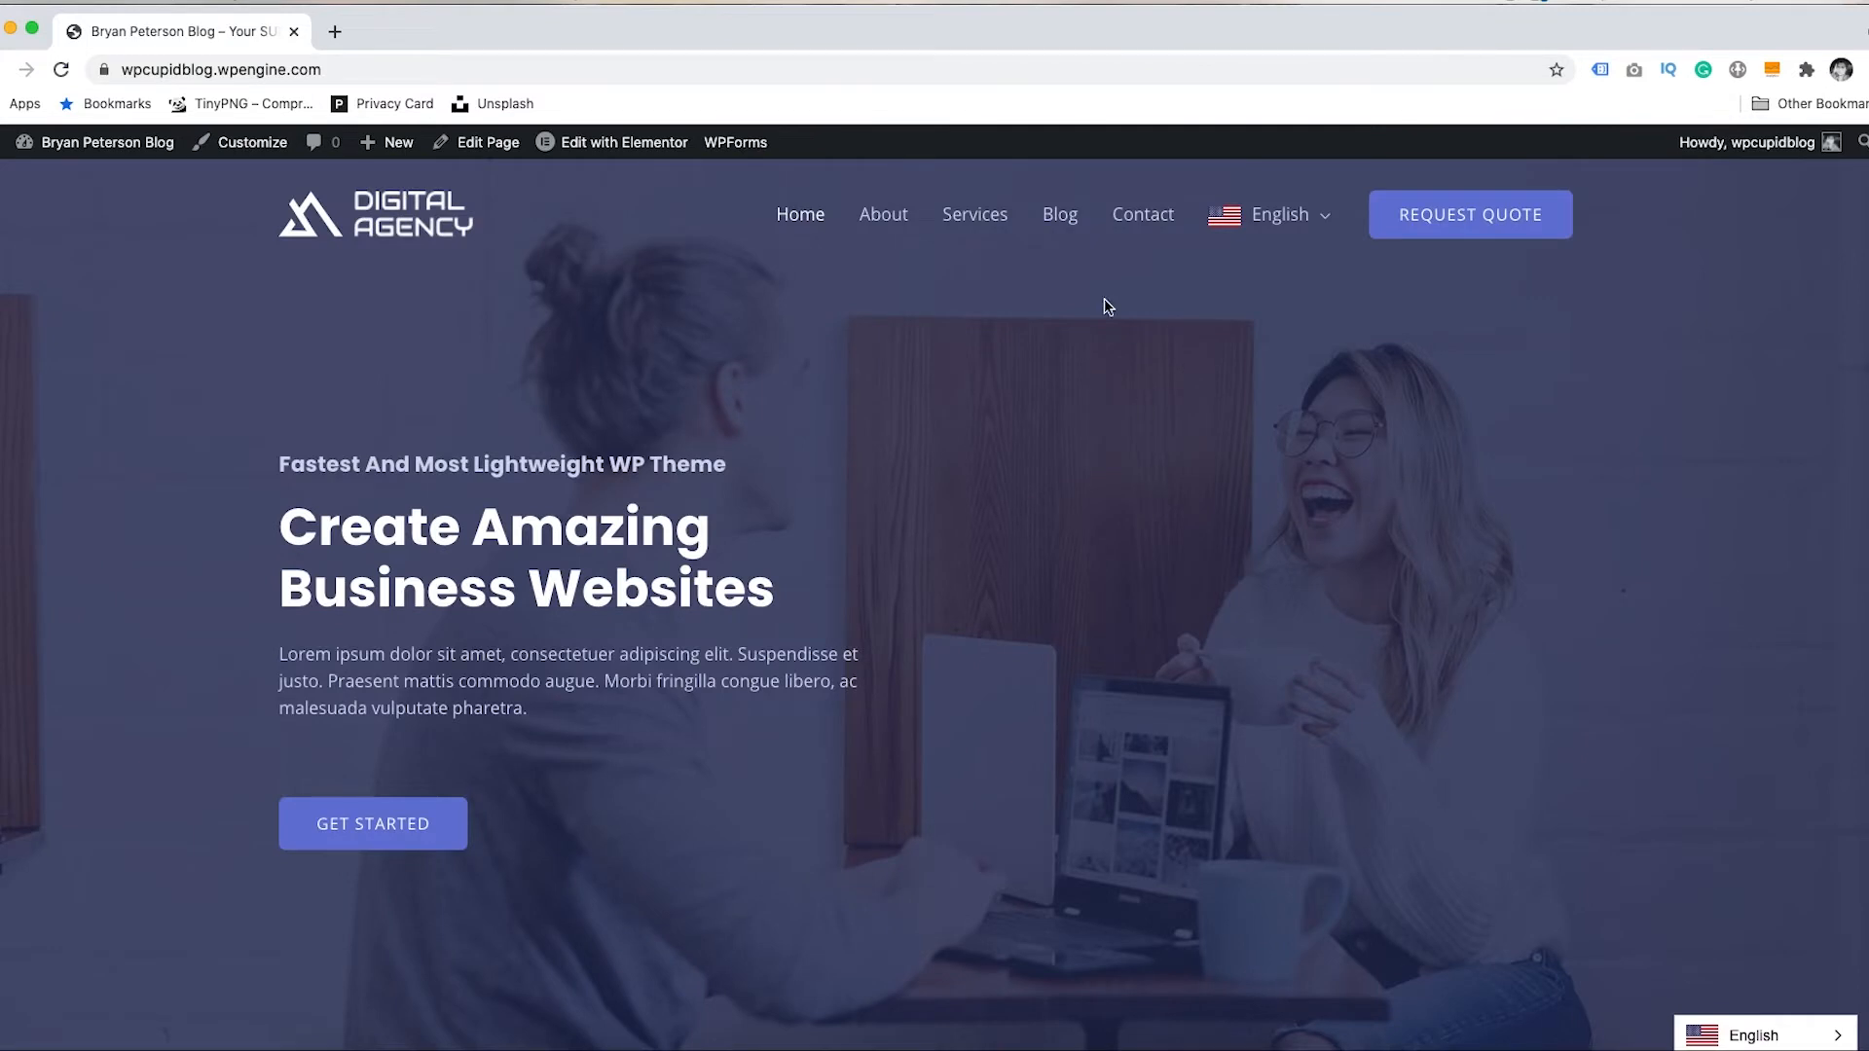
- Open the Hello world! post from Blog and expand its sidebar switcher showing Español and English
click(1068, 223)
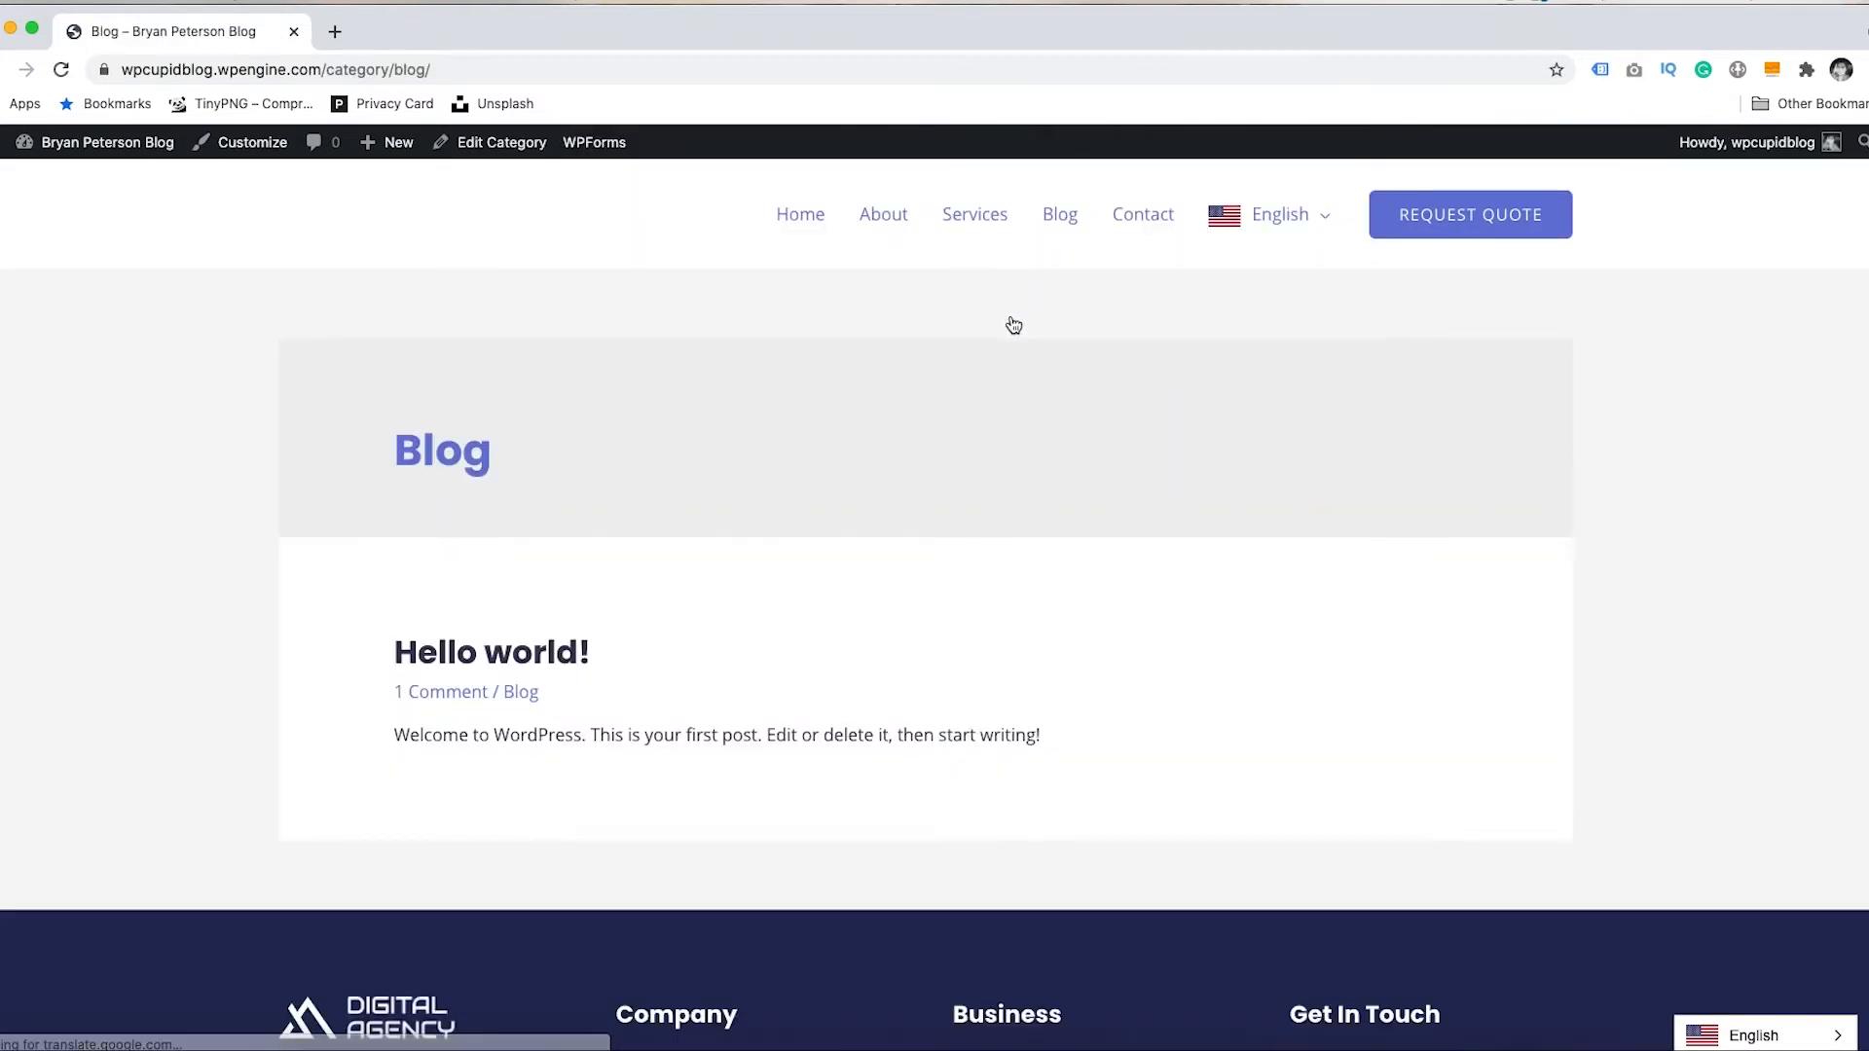
click(552, 650)
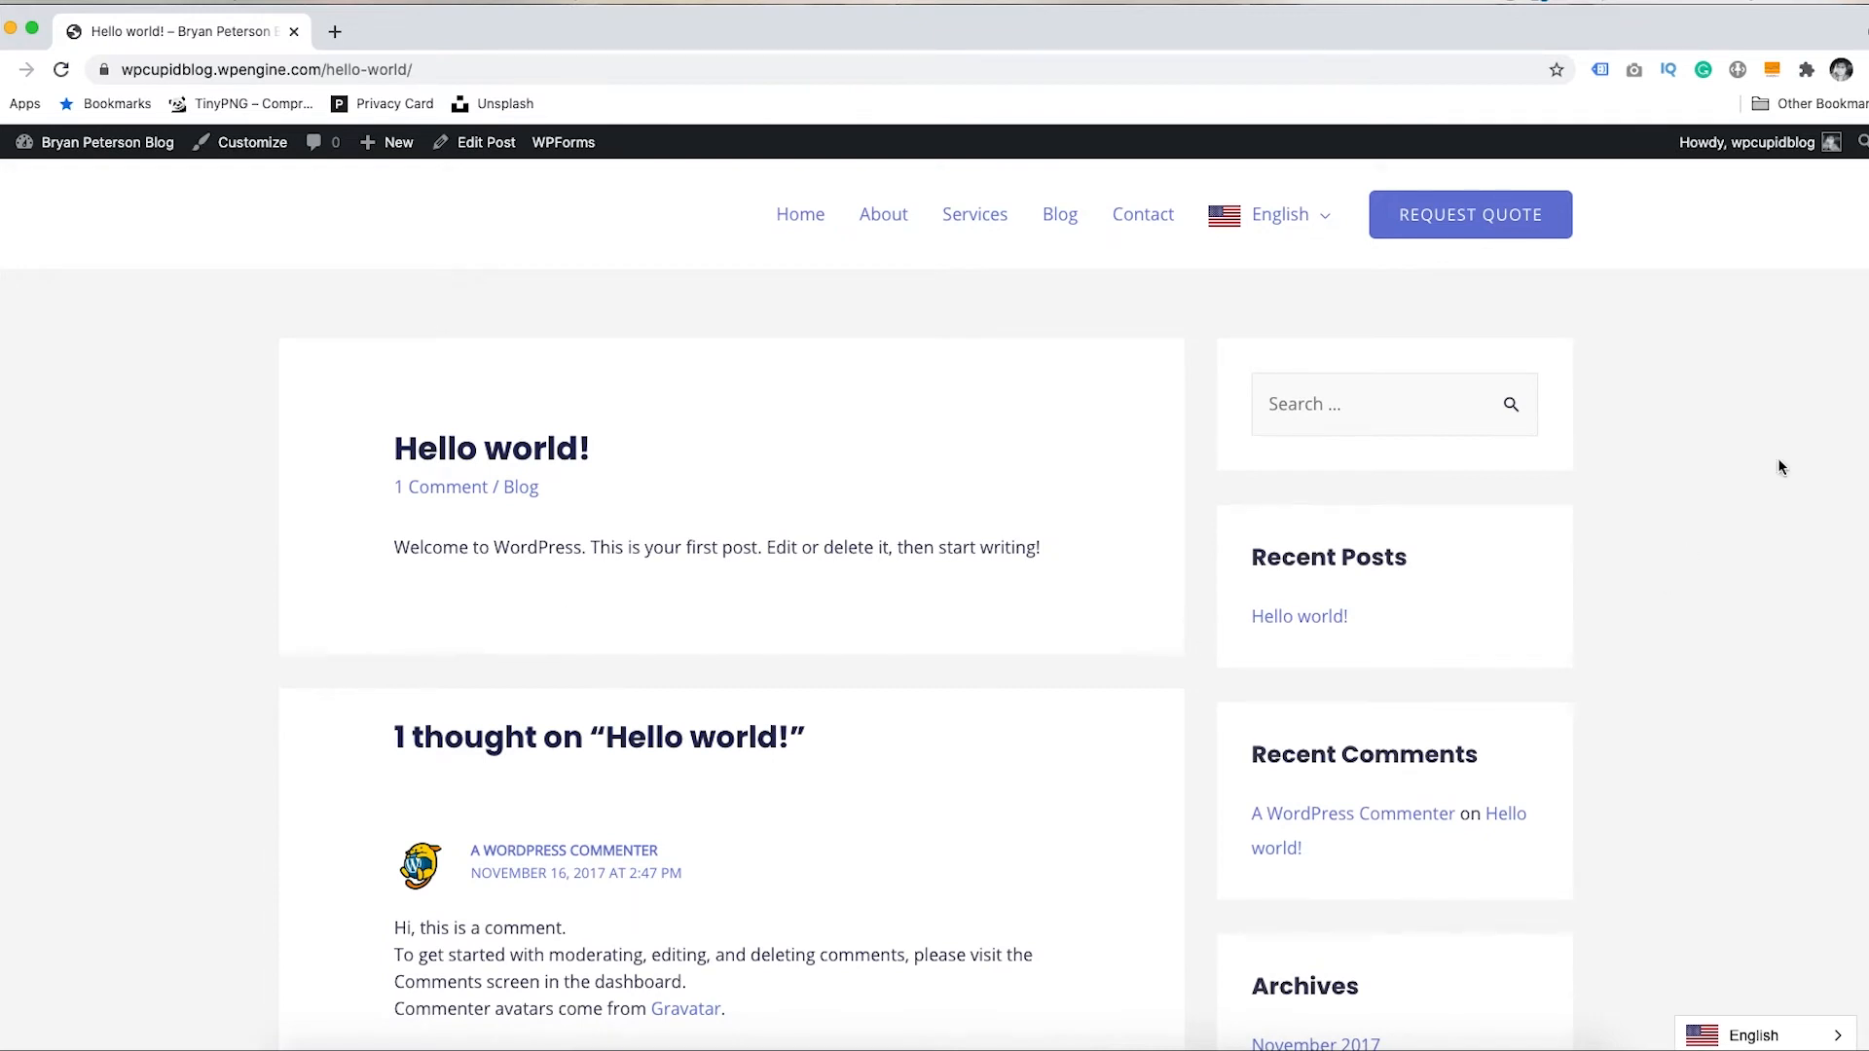
scroll(1356, 699, down, 12)
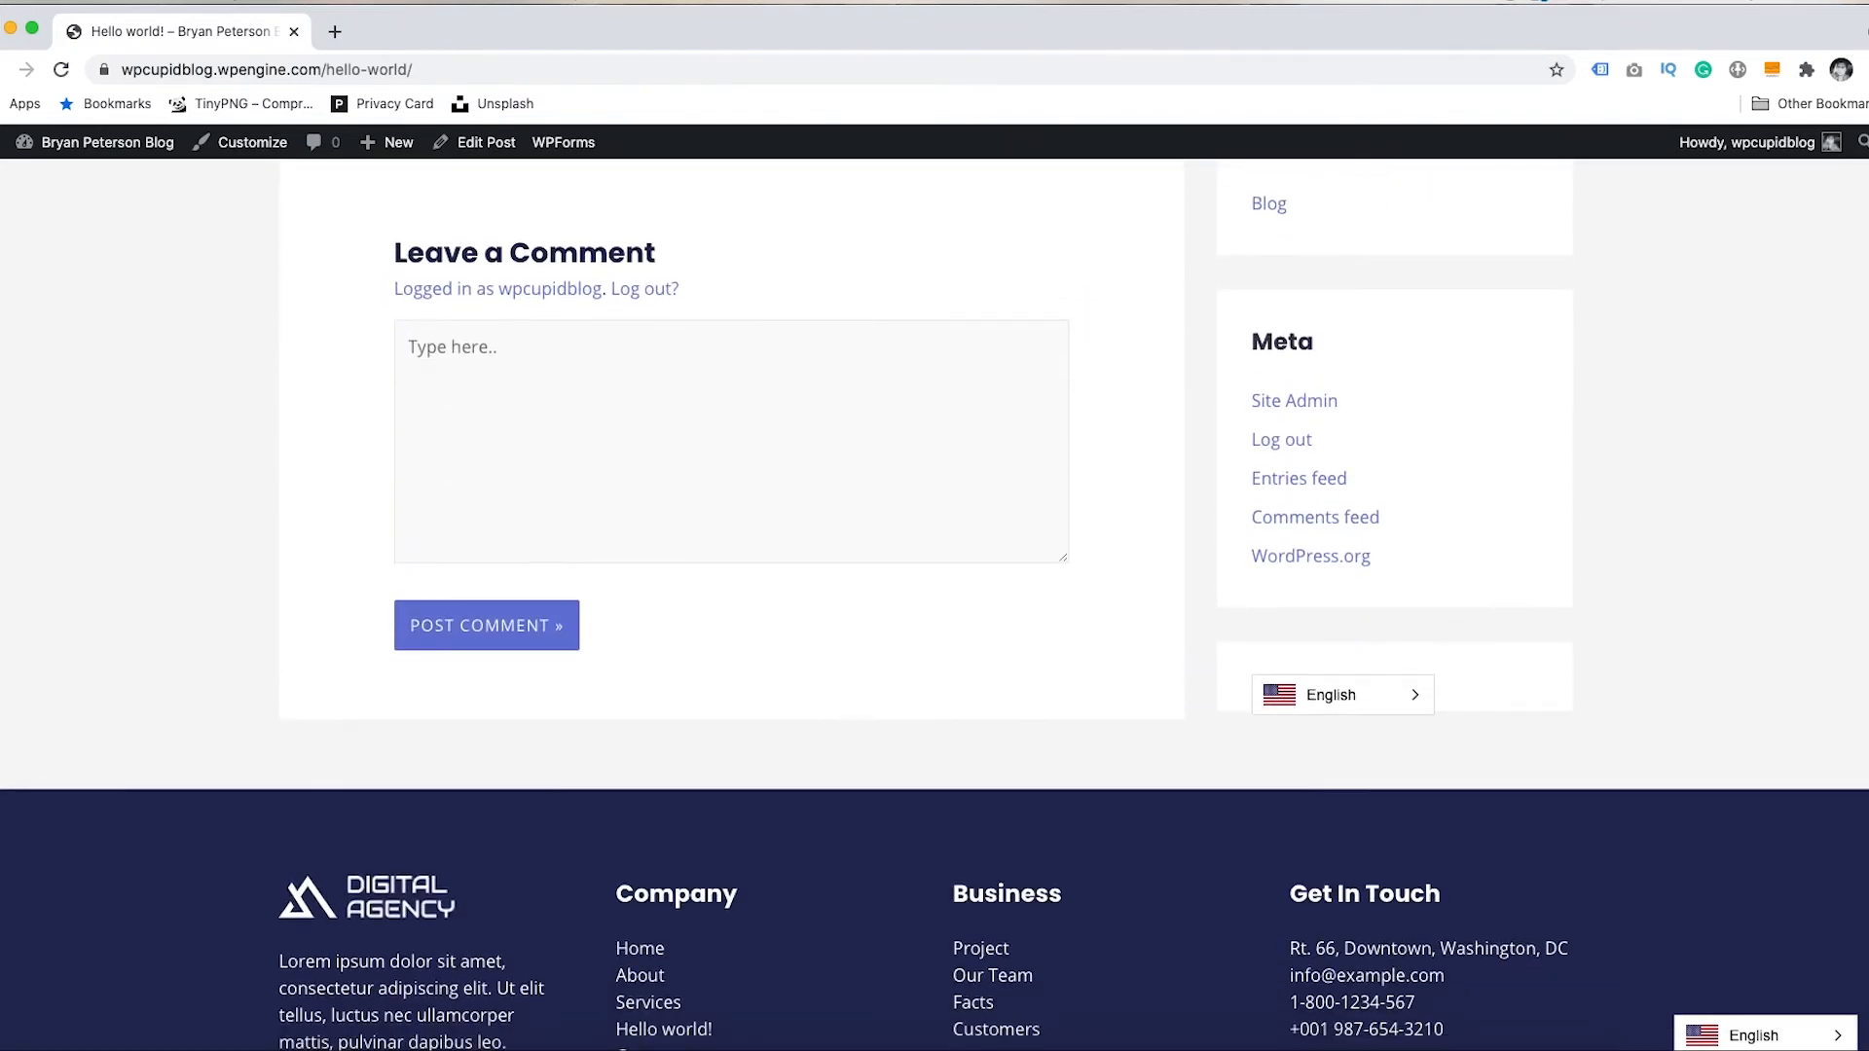
click(1391, 699)
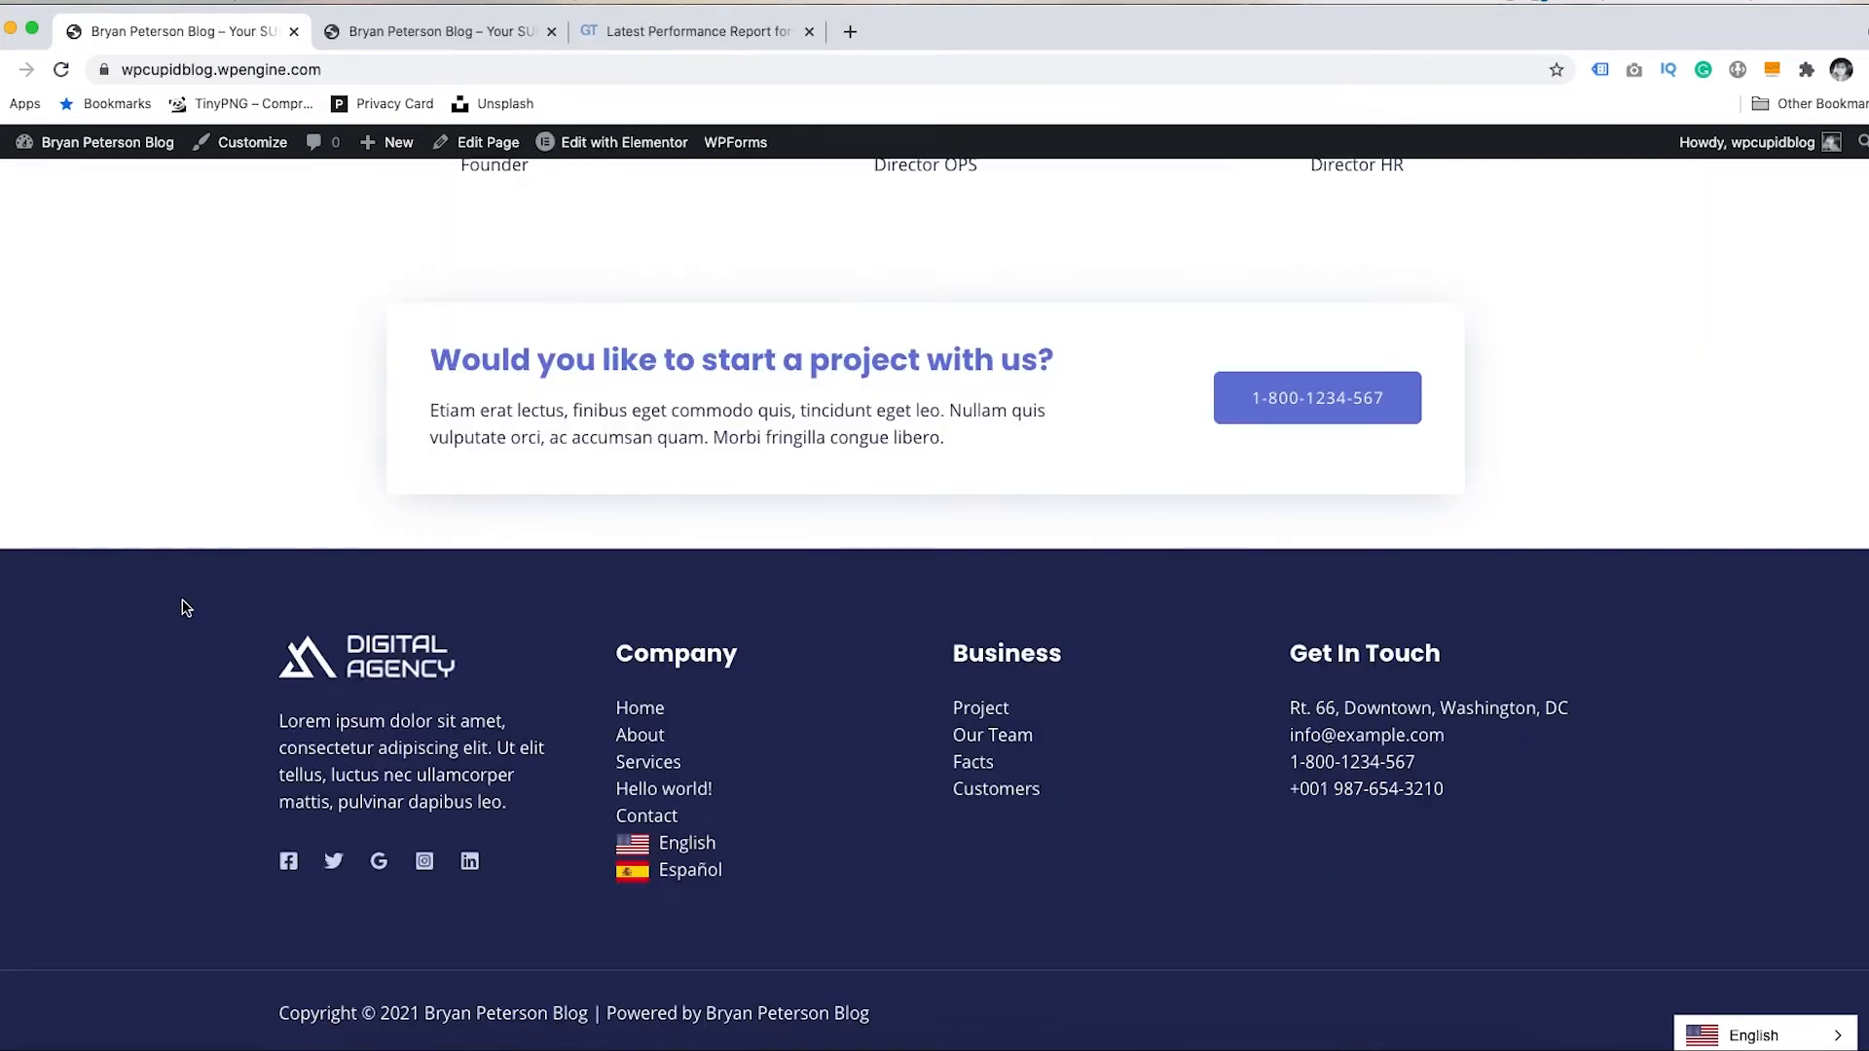
- Drag the ConveyThis widget into Footer Builder Widget 4, below the Get In Touch text
mouse_move(97, 143)
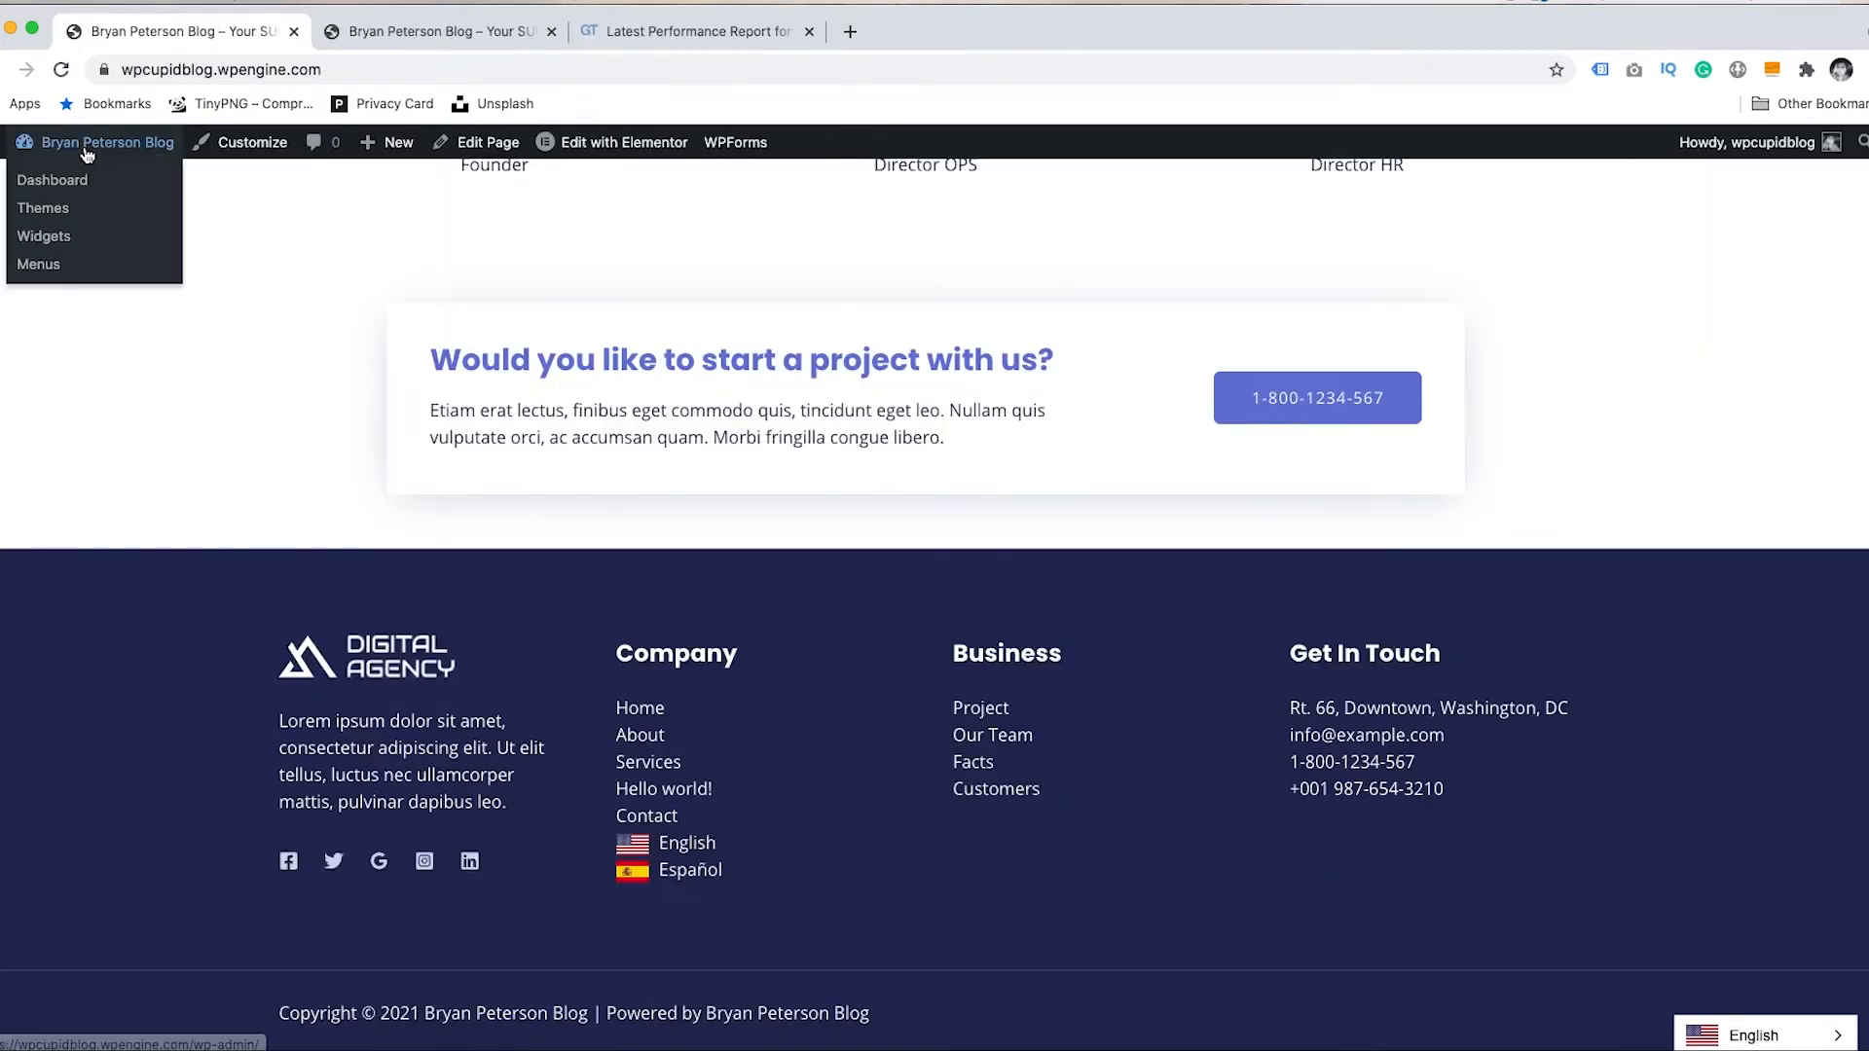
click(76, 182)
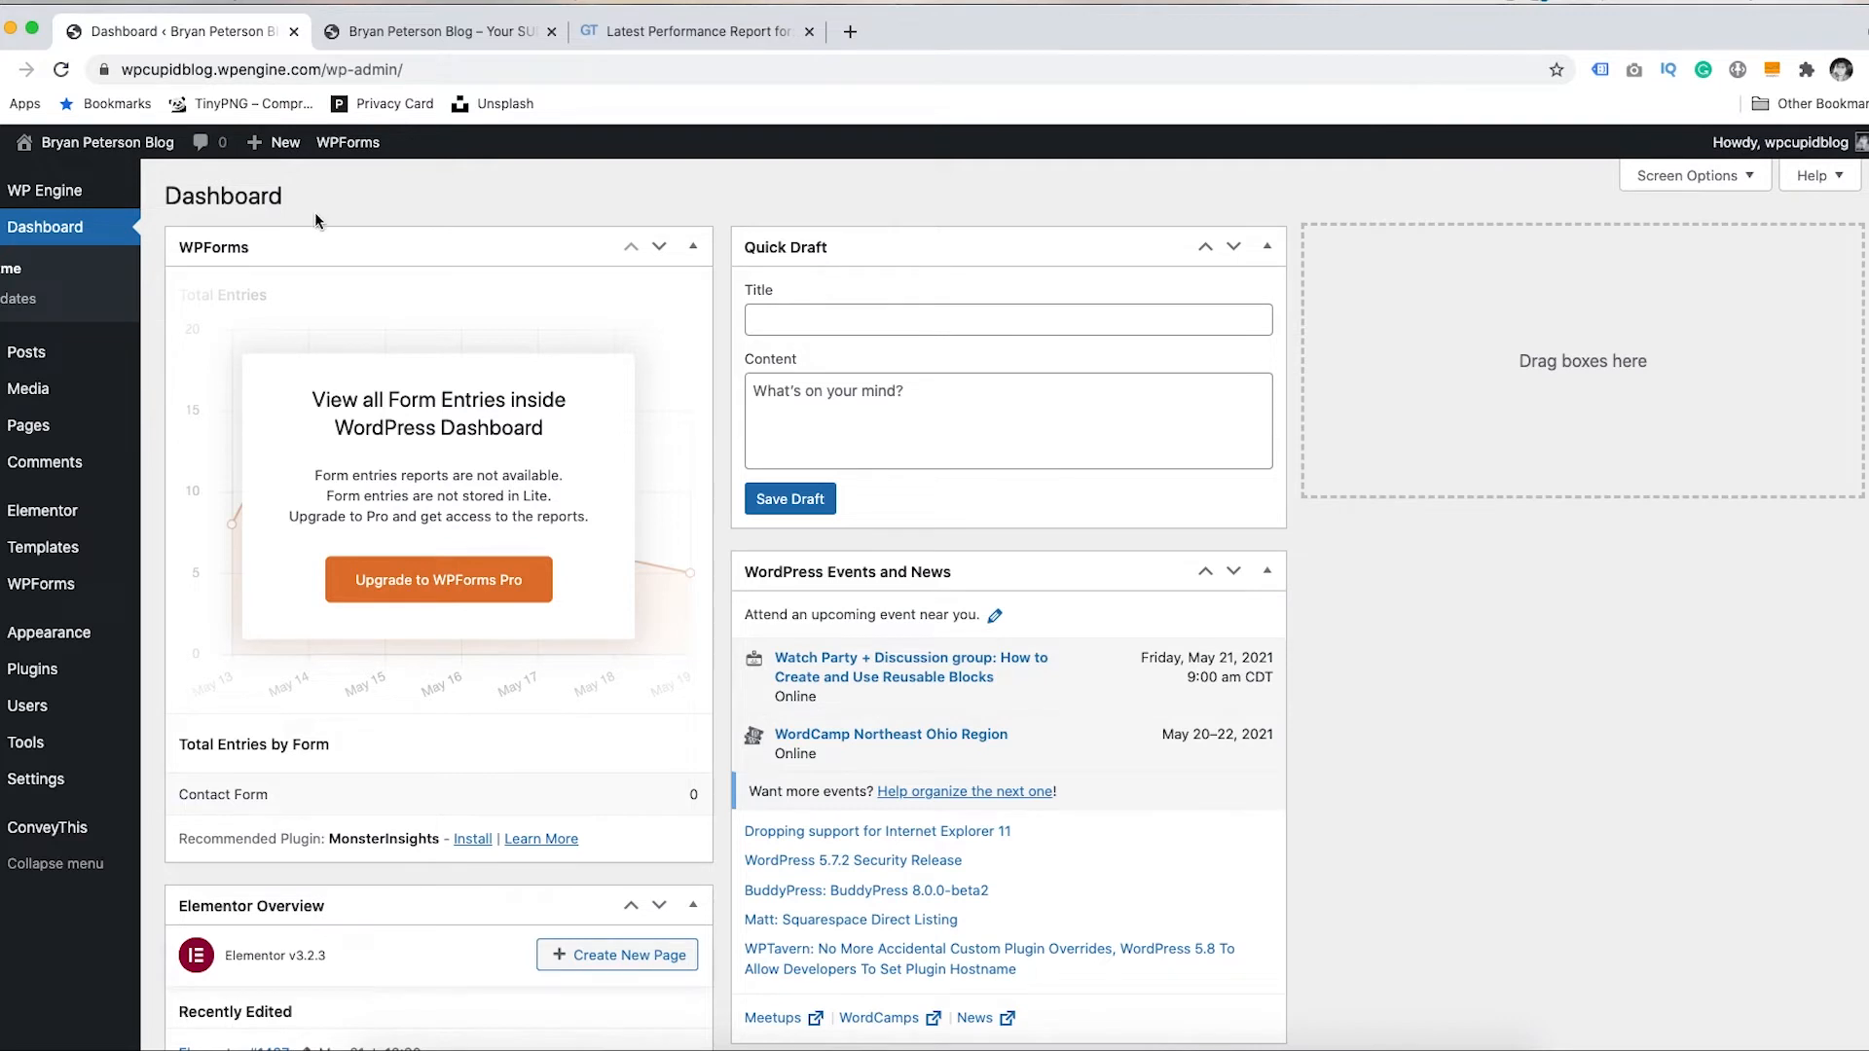
mouse_move(29, 640)
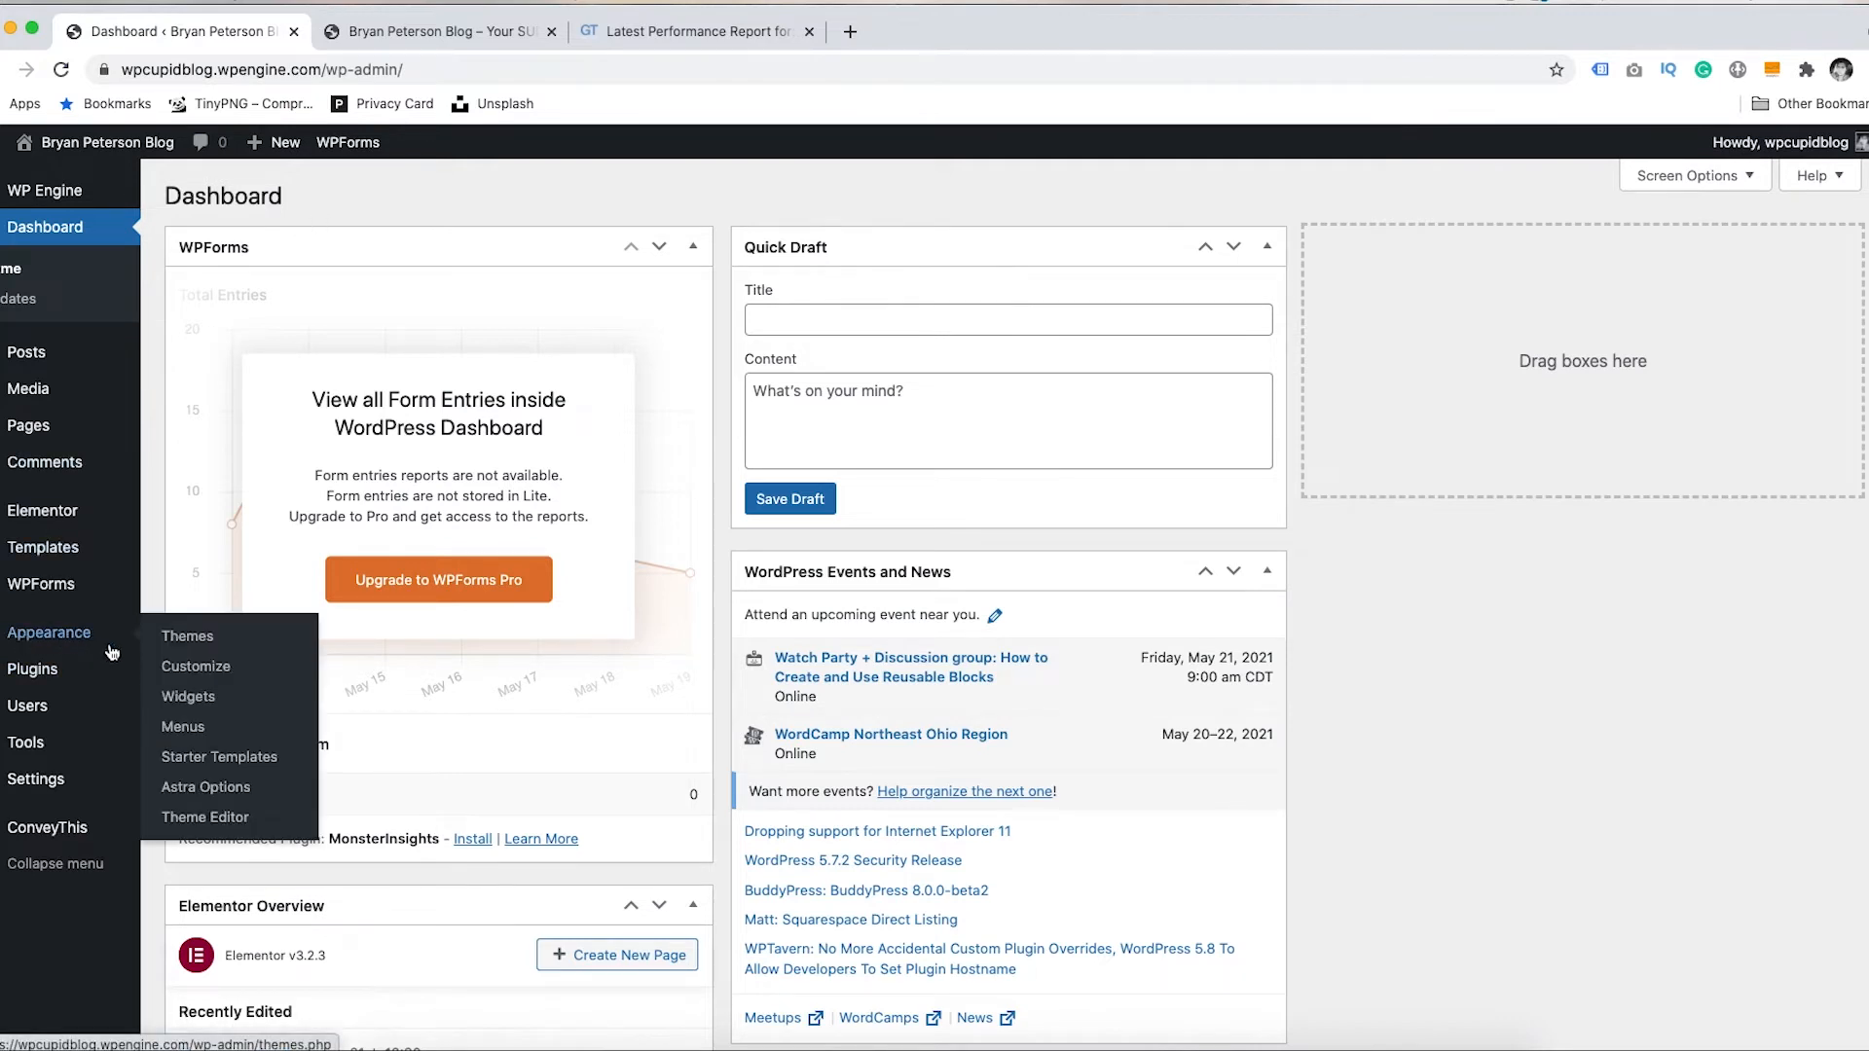
click(195, 697)
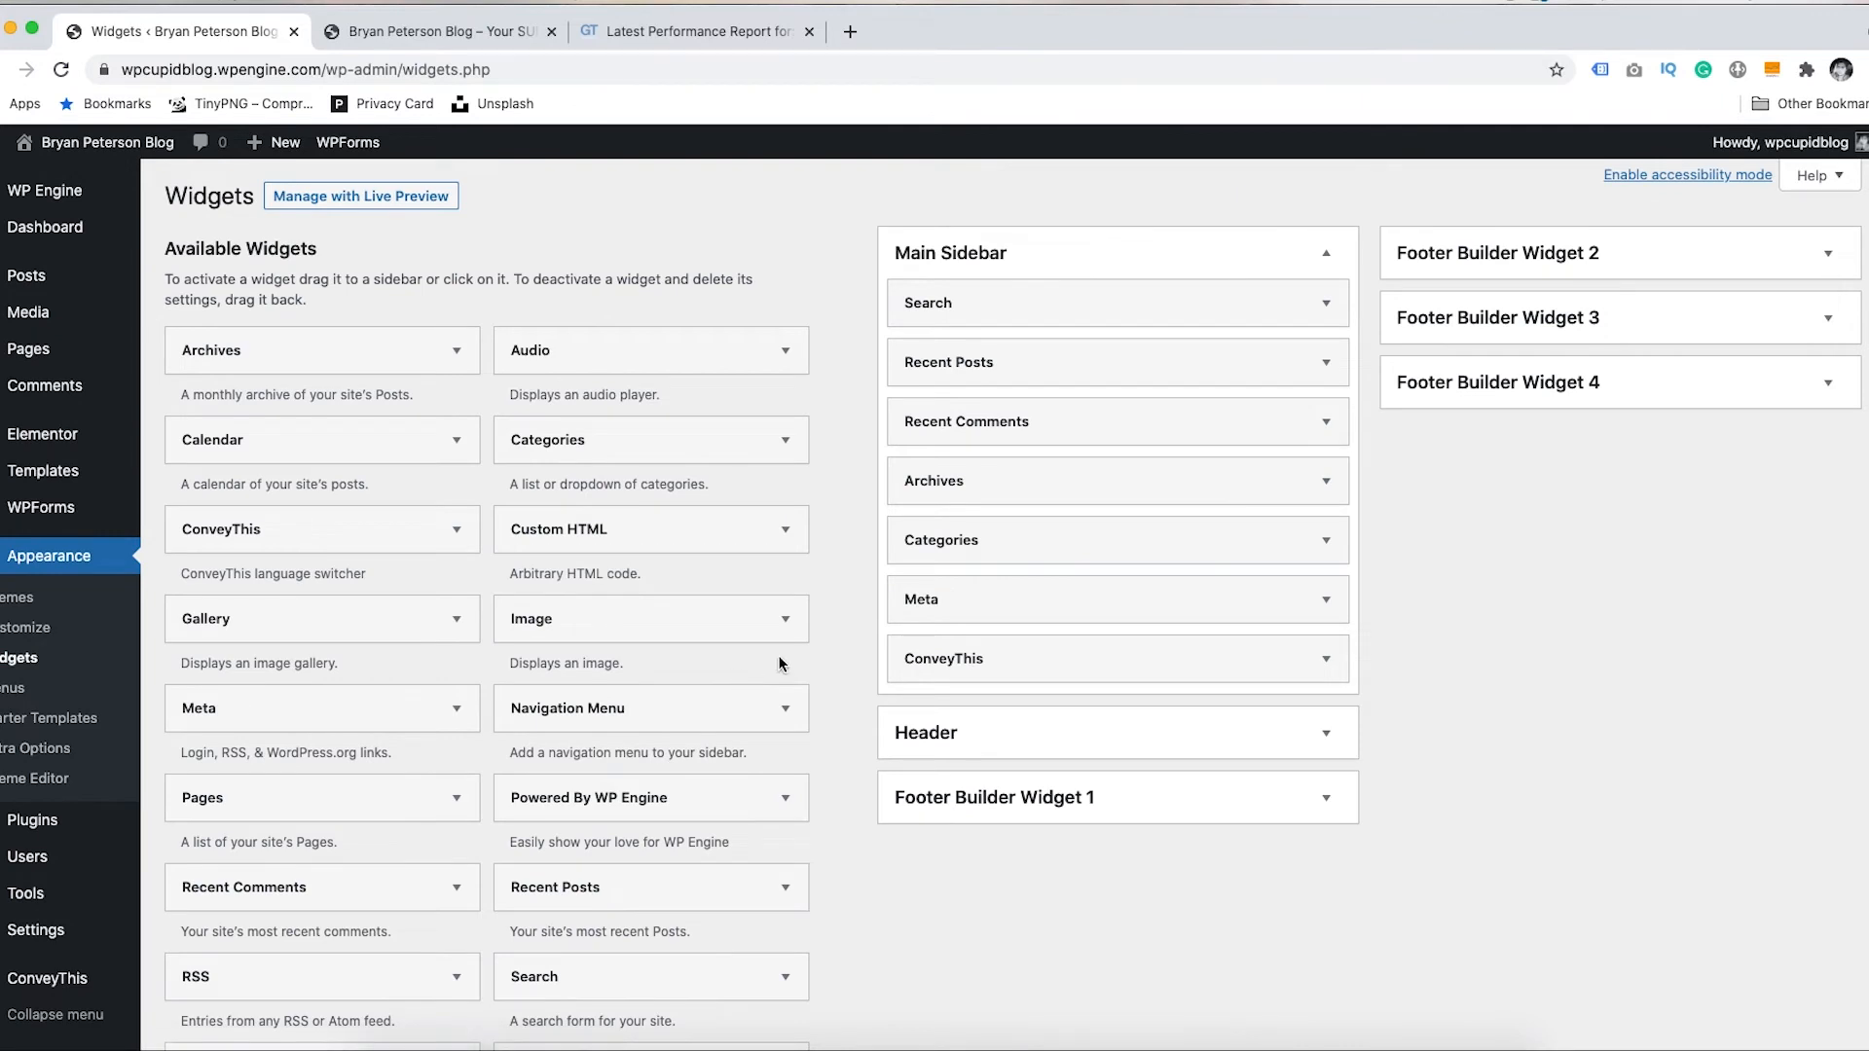
click(1830, 388)
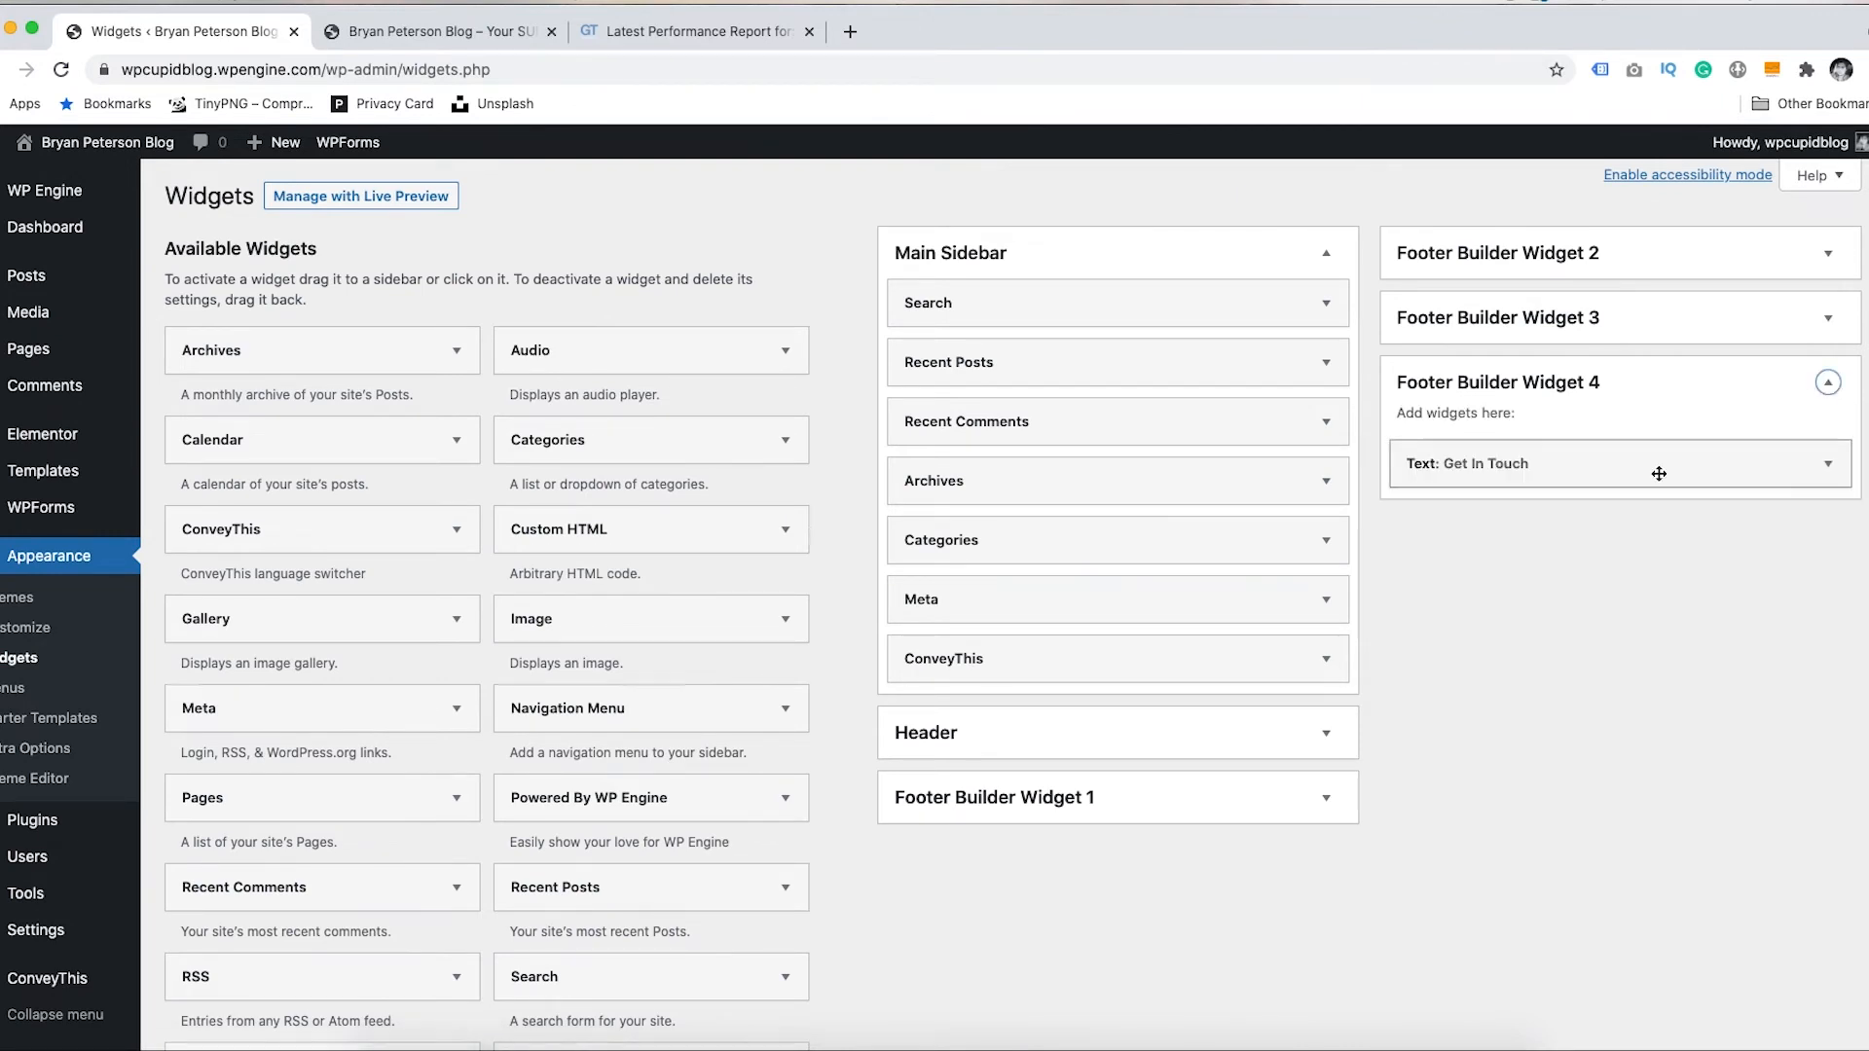
drag(236, 538, 1462, 521)
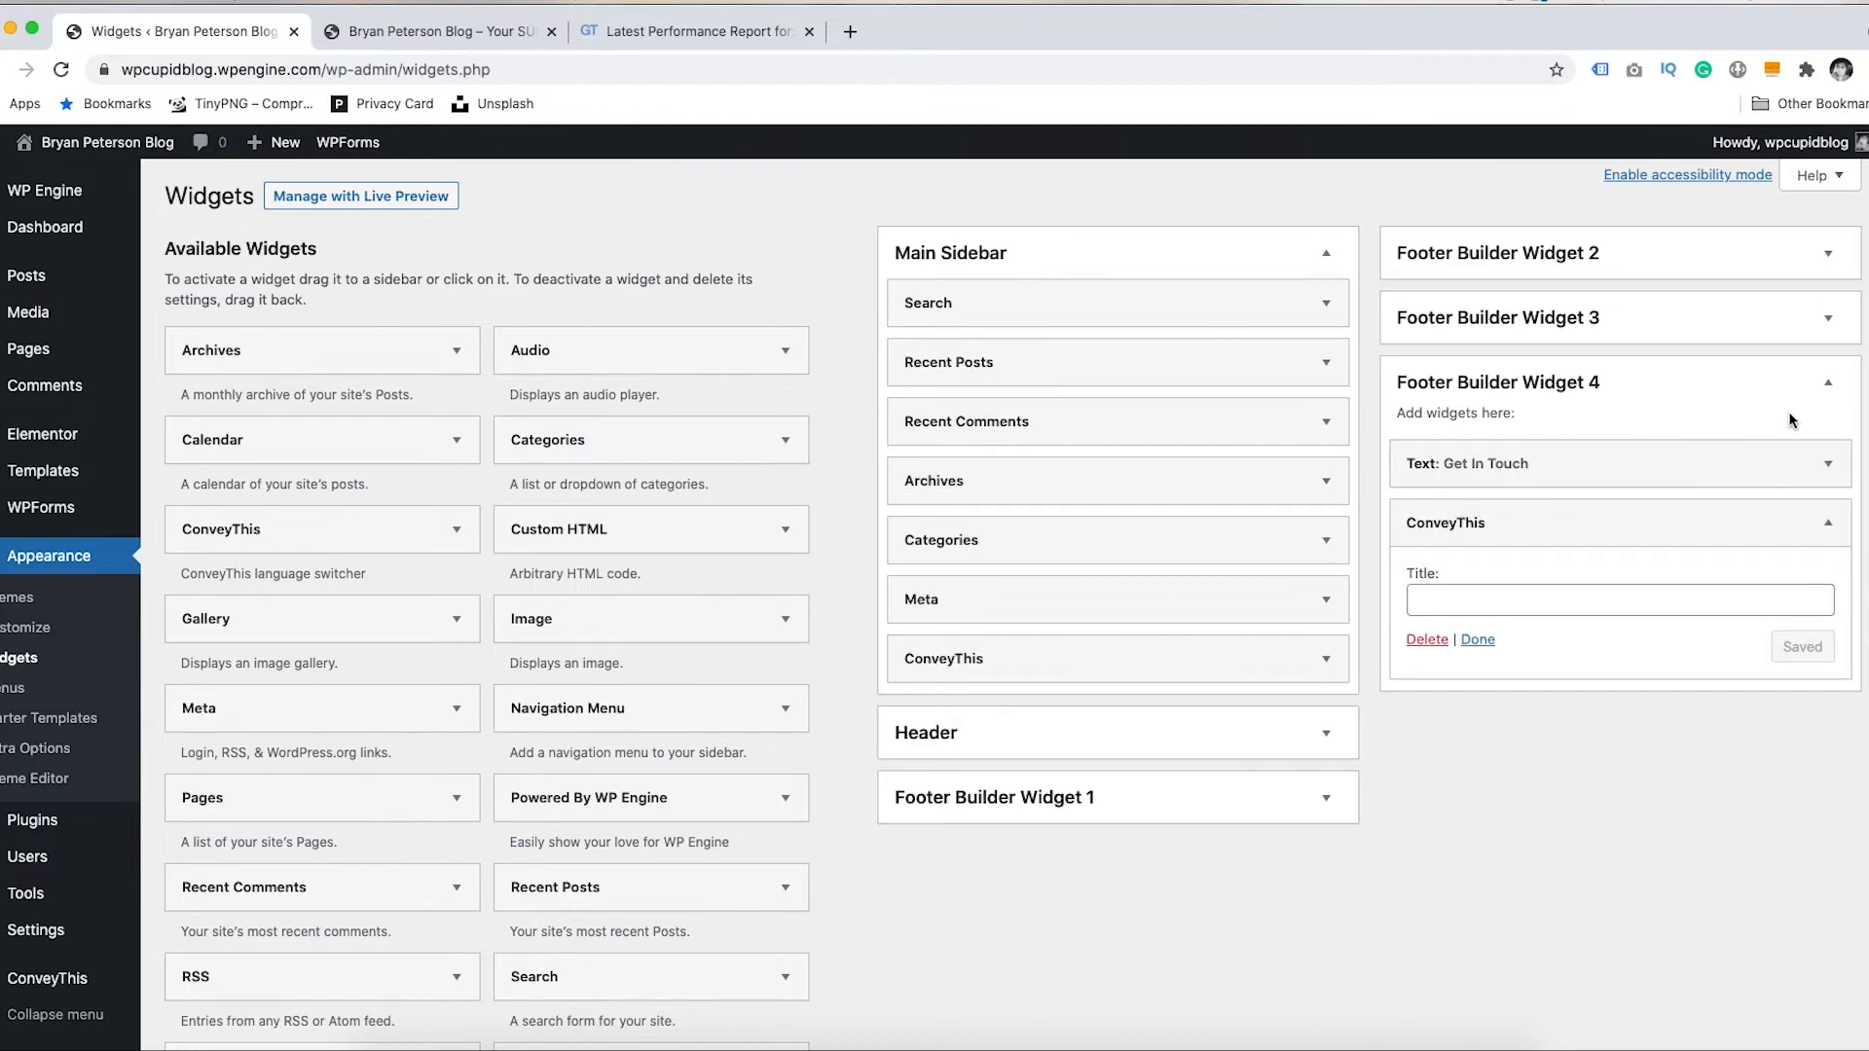
click(434, 37)
- Open the footer Get In Touch language switcher to see Español and English, keeping English
scroll(1361, 877, down, 20)
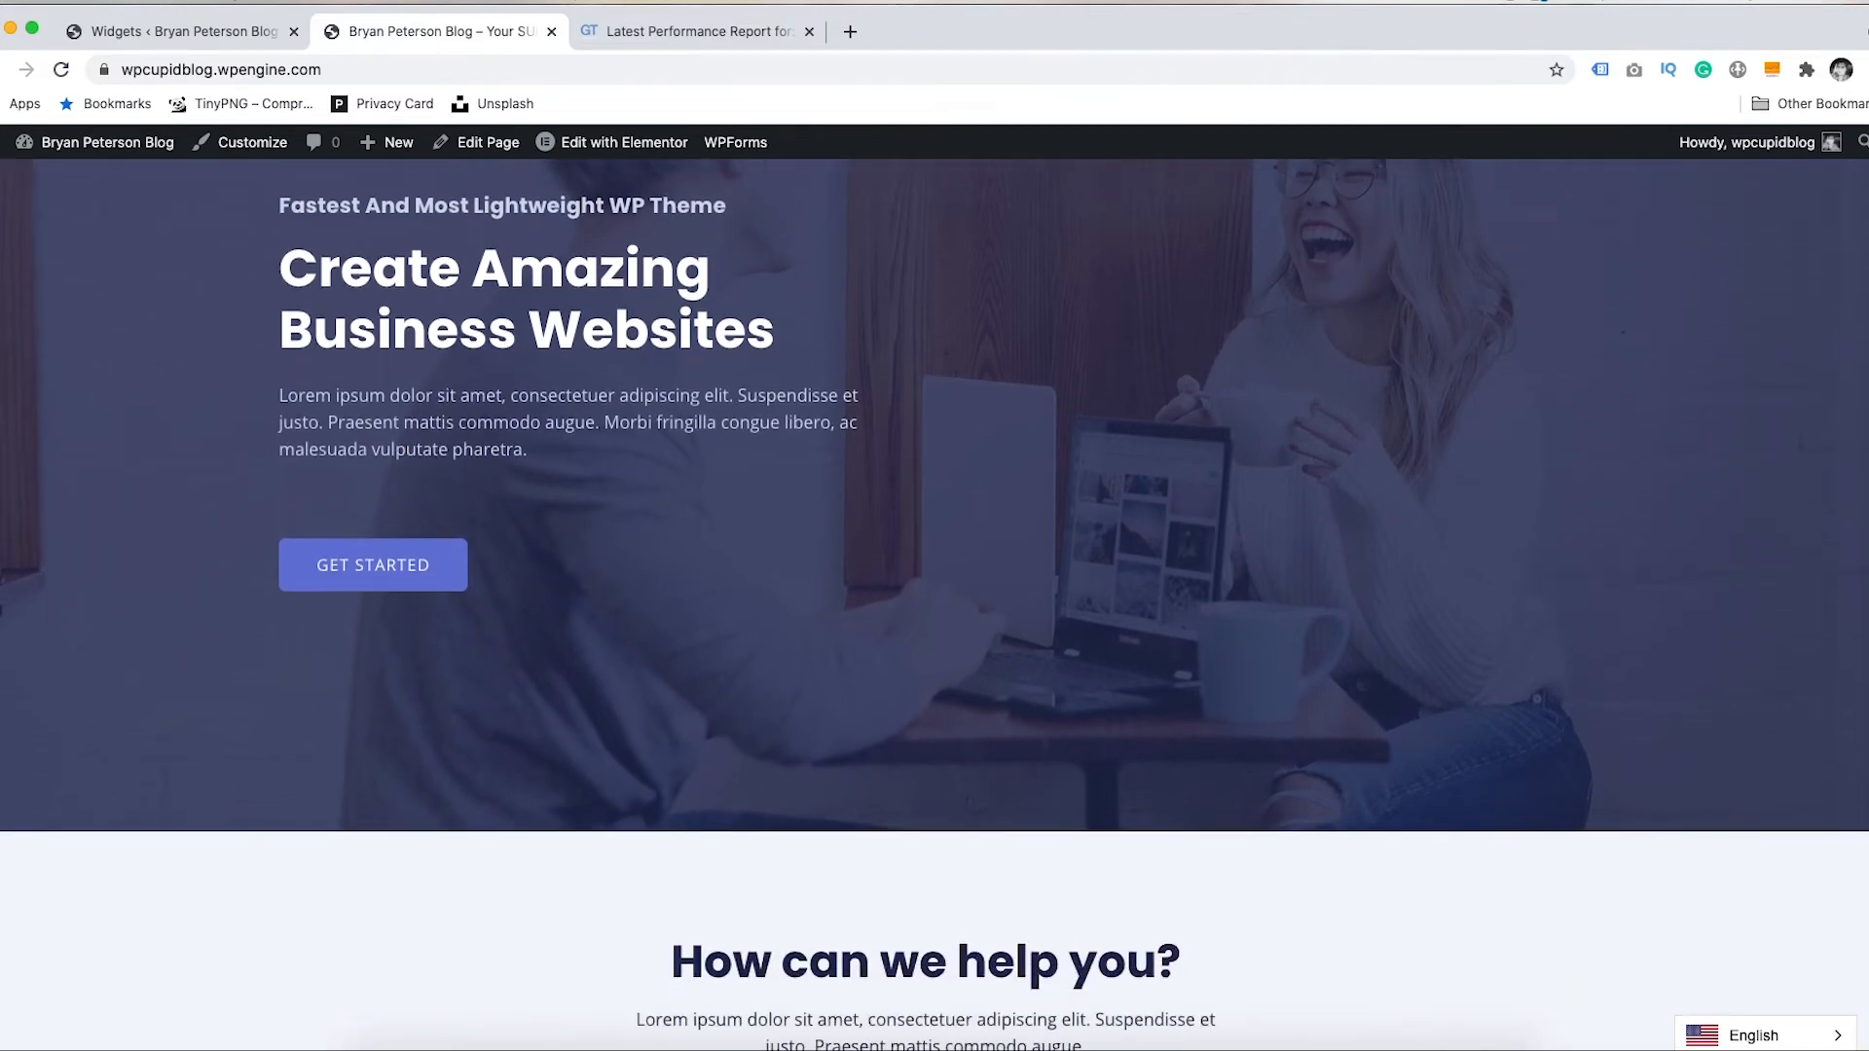
click(1409, 876)
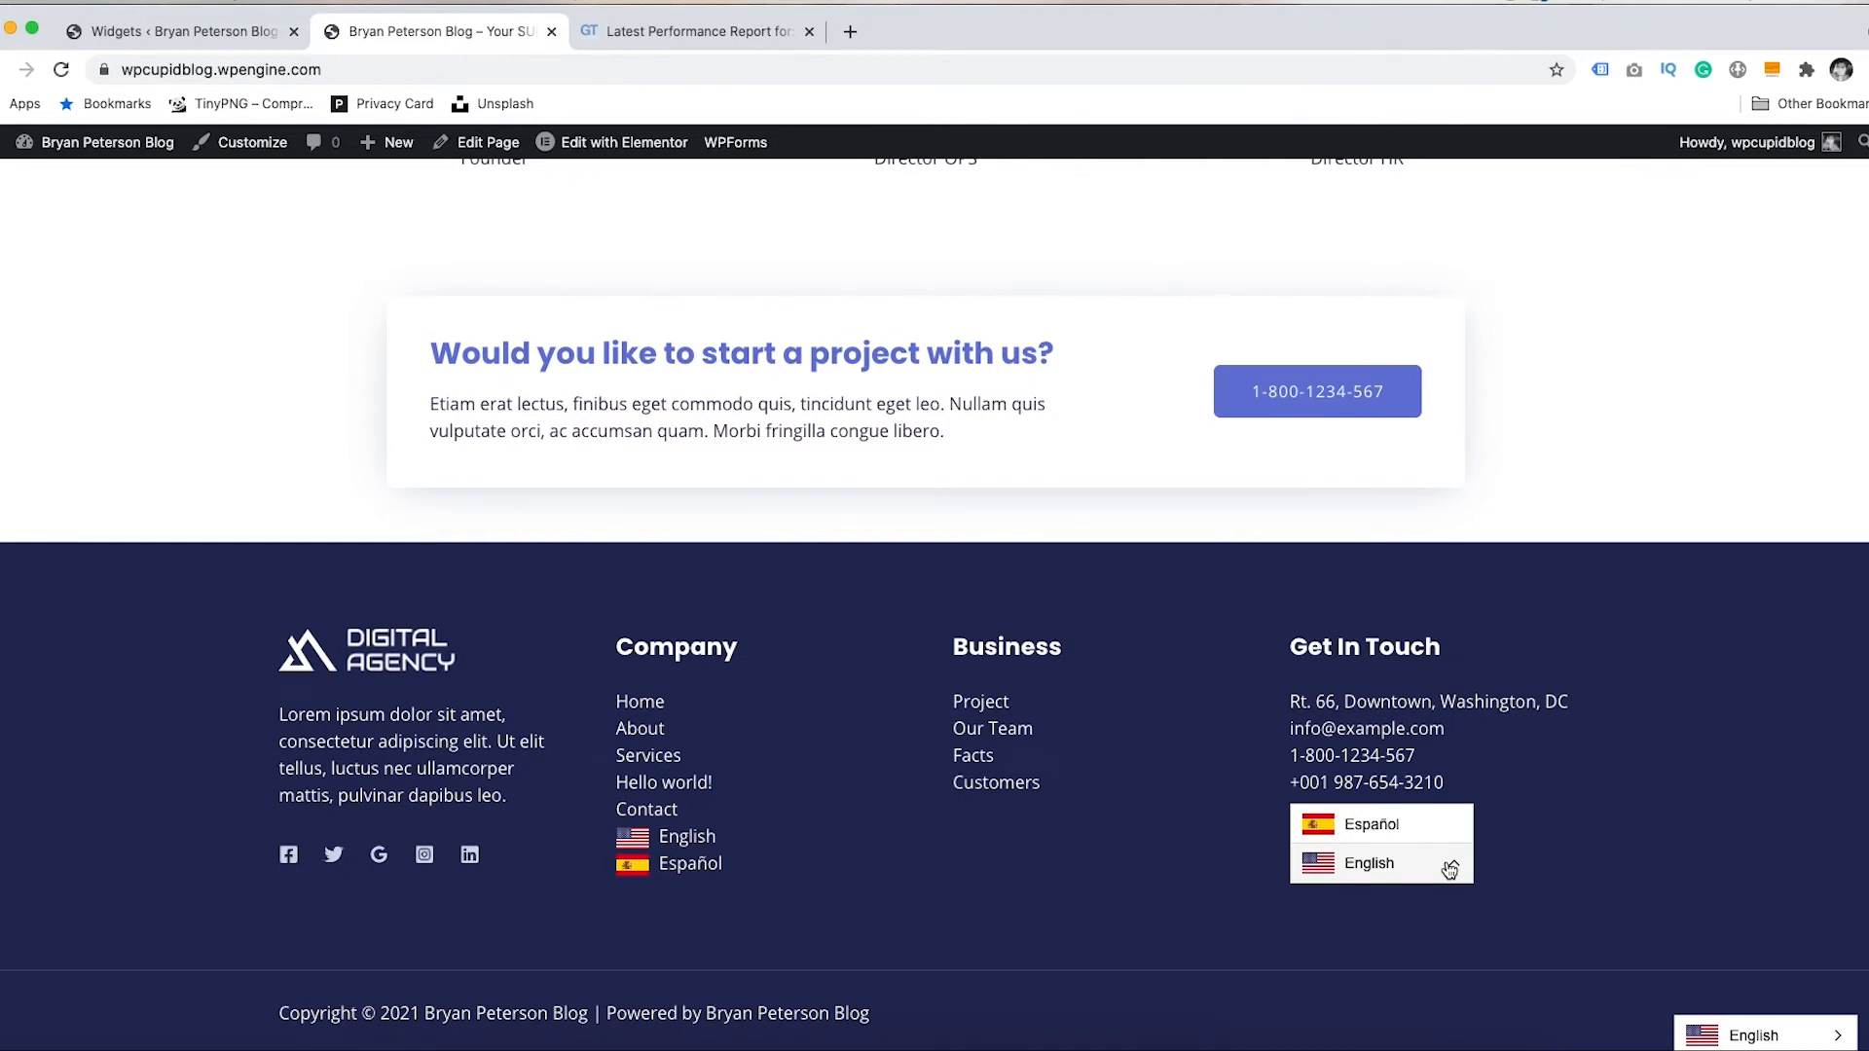
click(1449, 866)
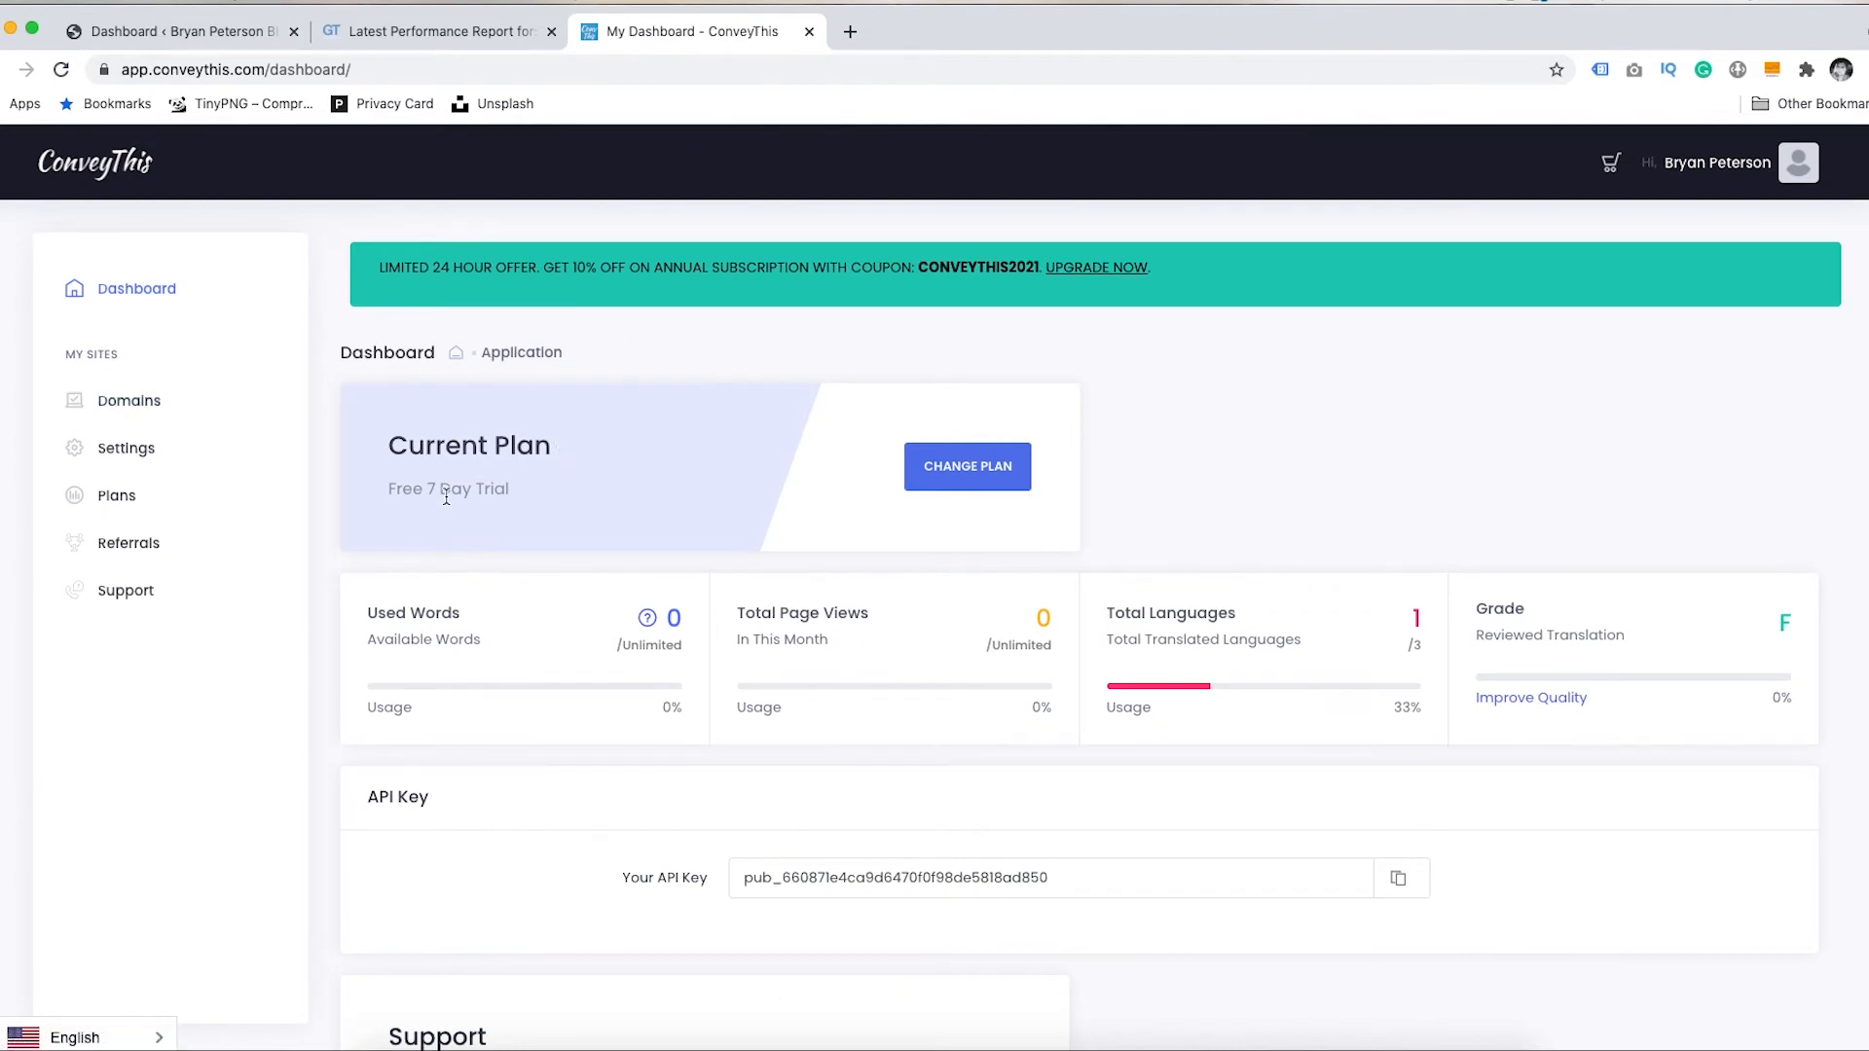
- Toggle translation off and back on for wpcupidblog.wpengine.com, then open its Settings
click(136, 406)
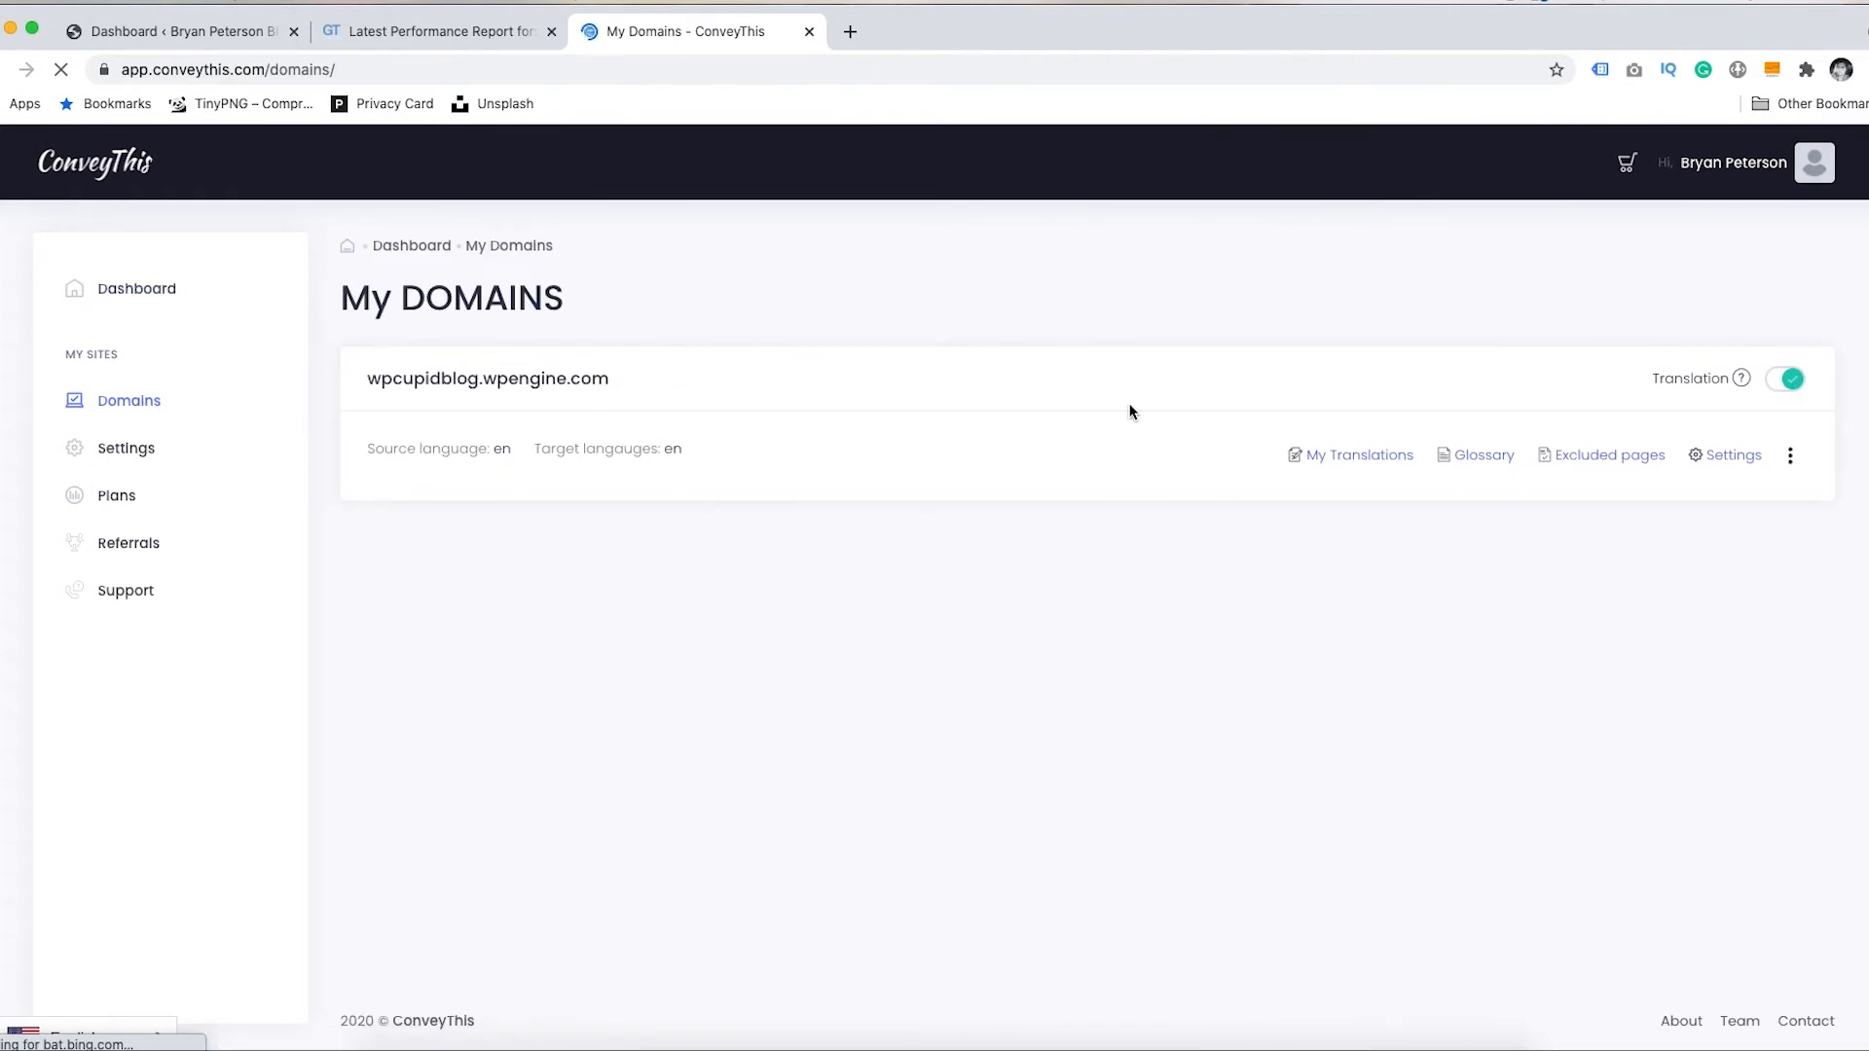
click(1792, 383)
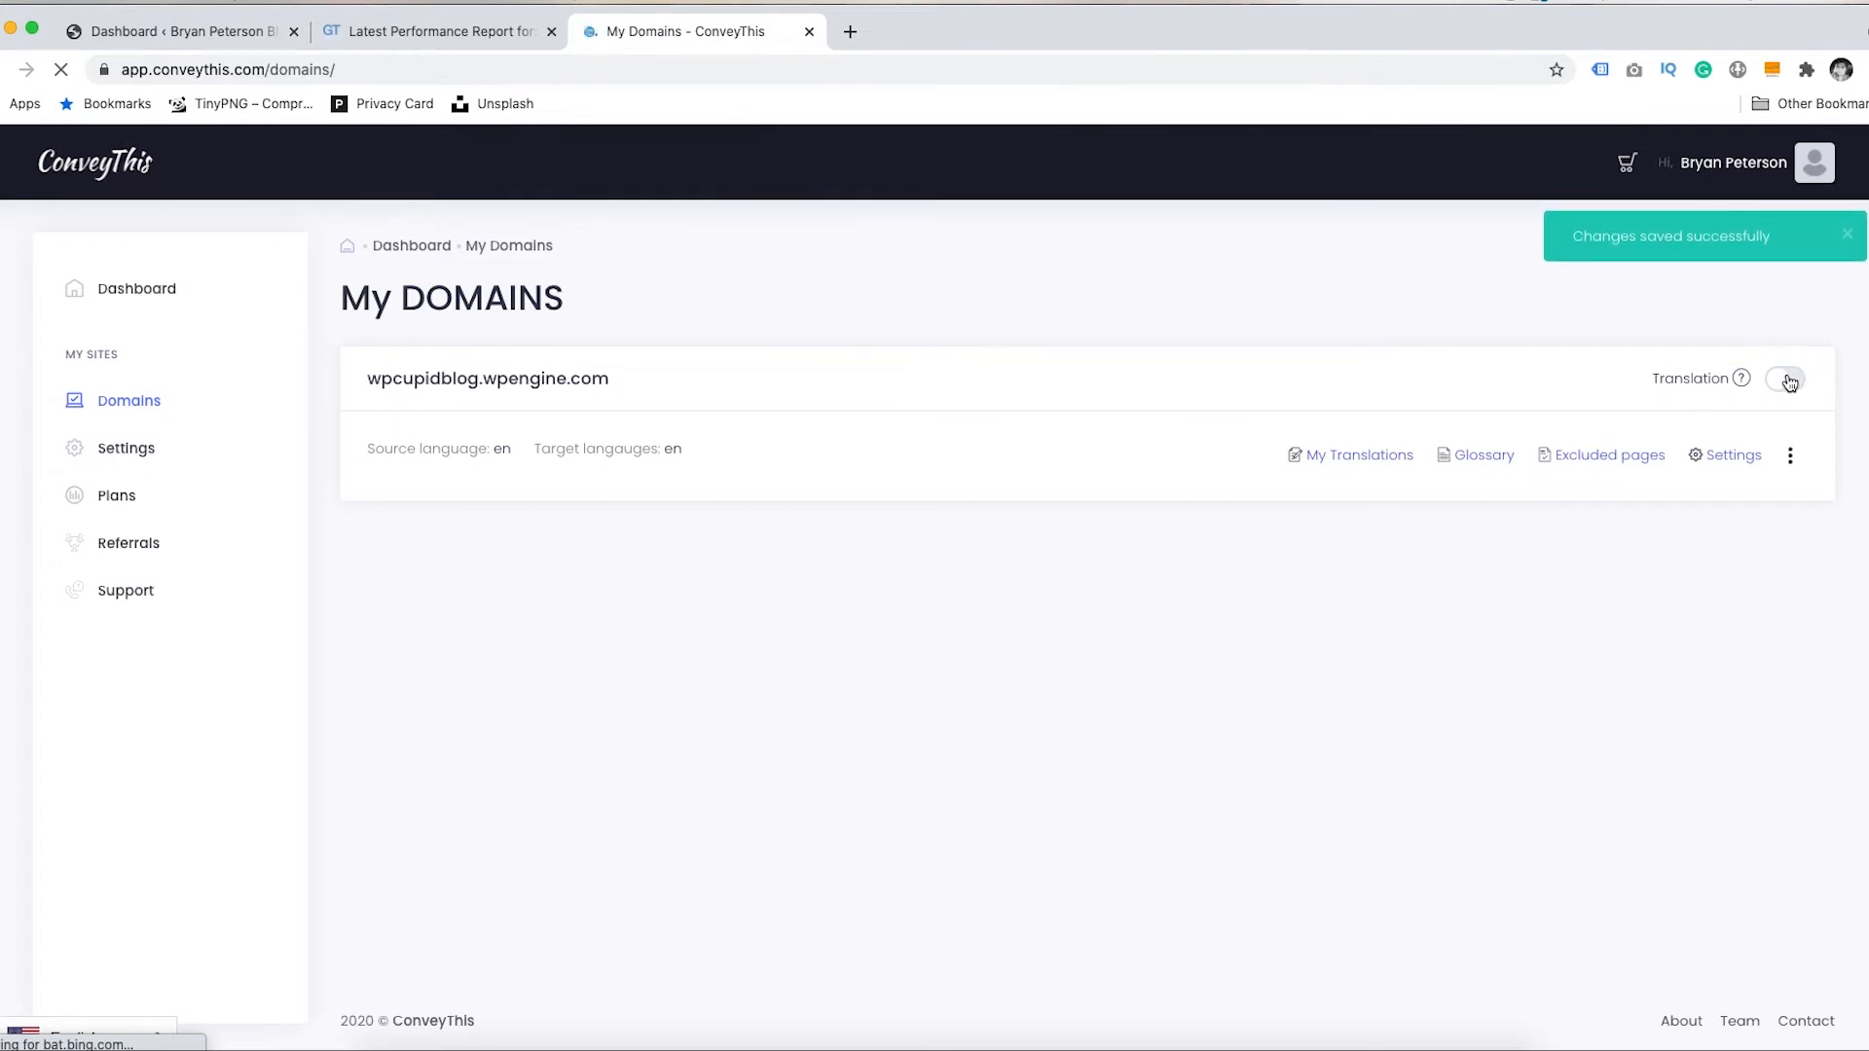
click(1790, 389)
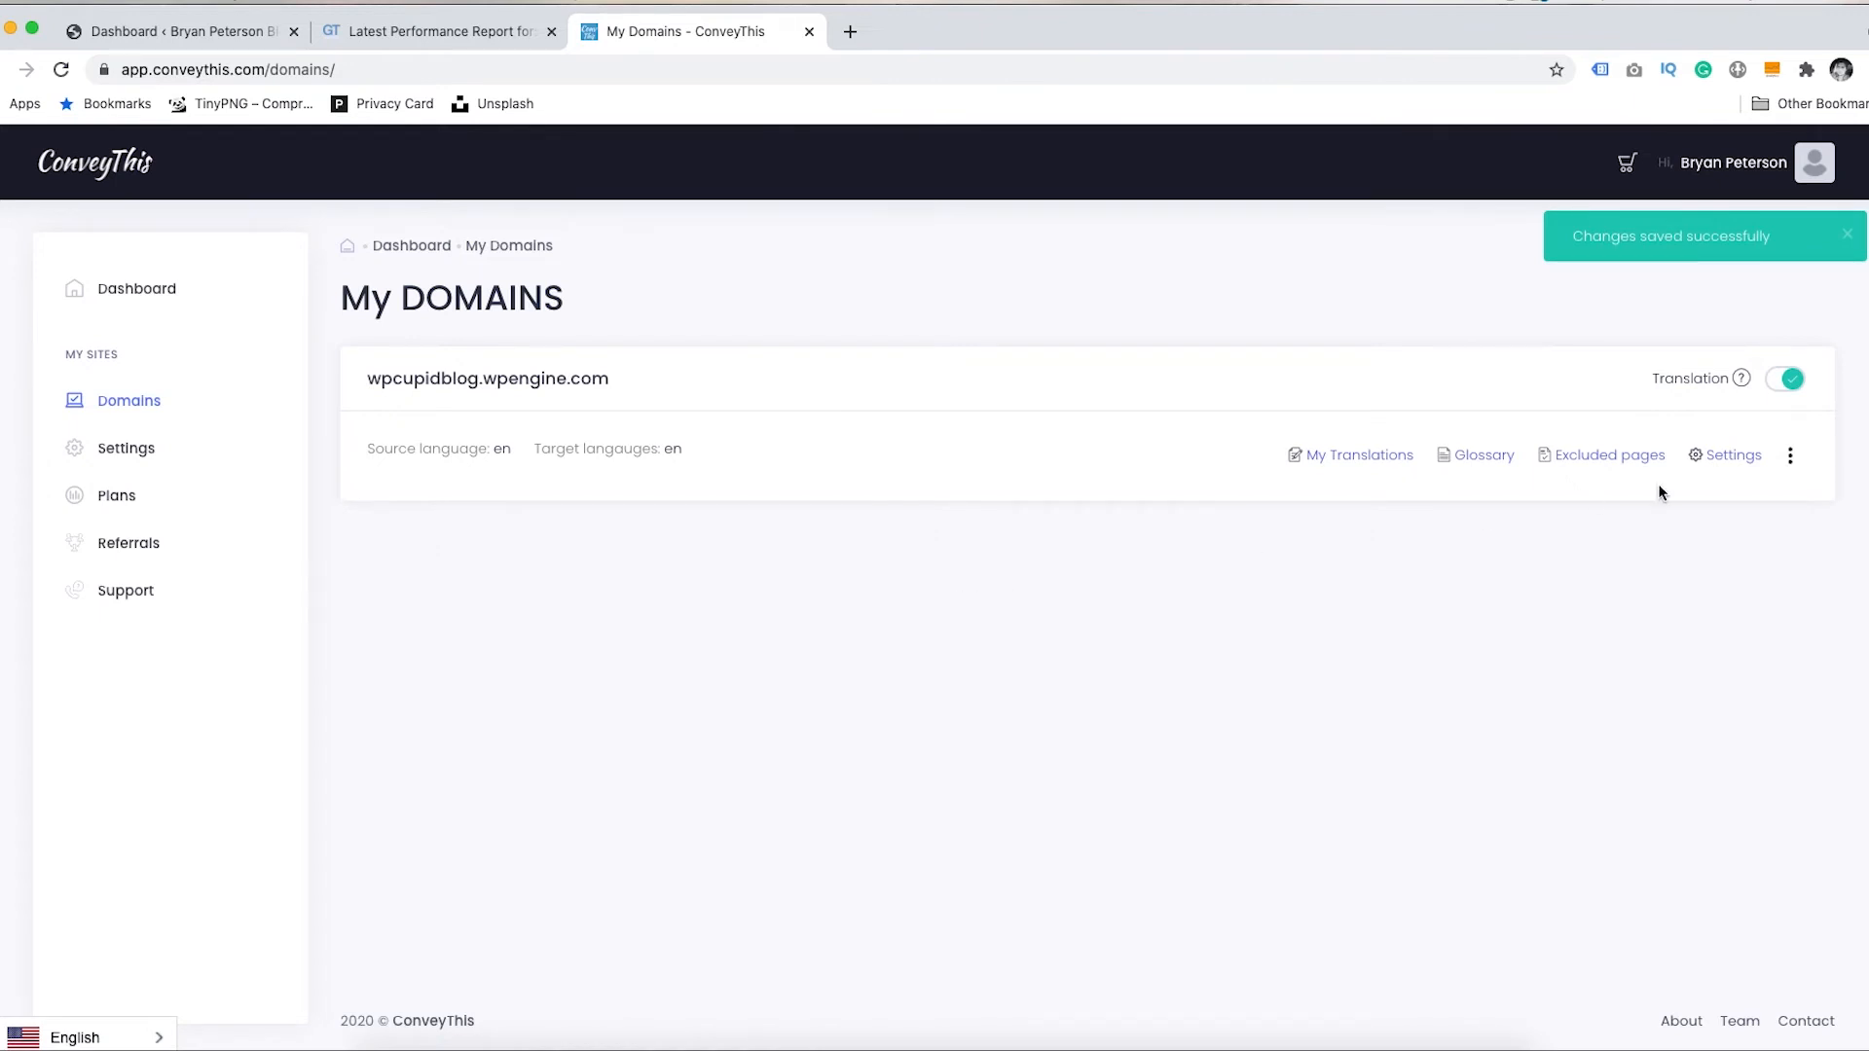
click(1726, 458)
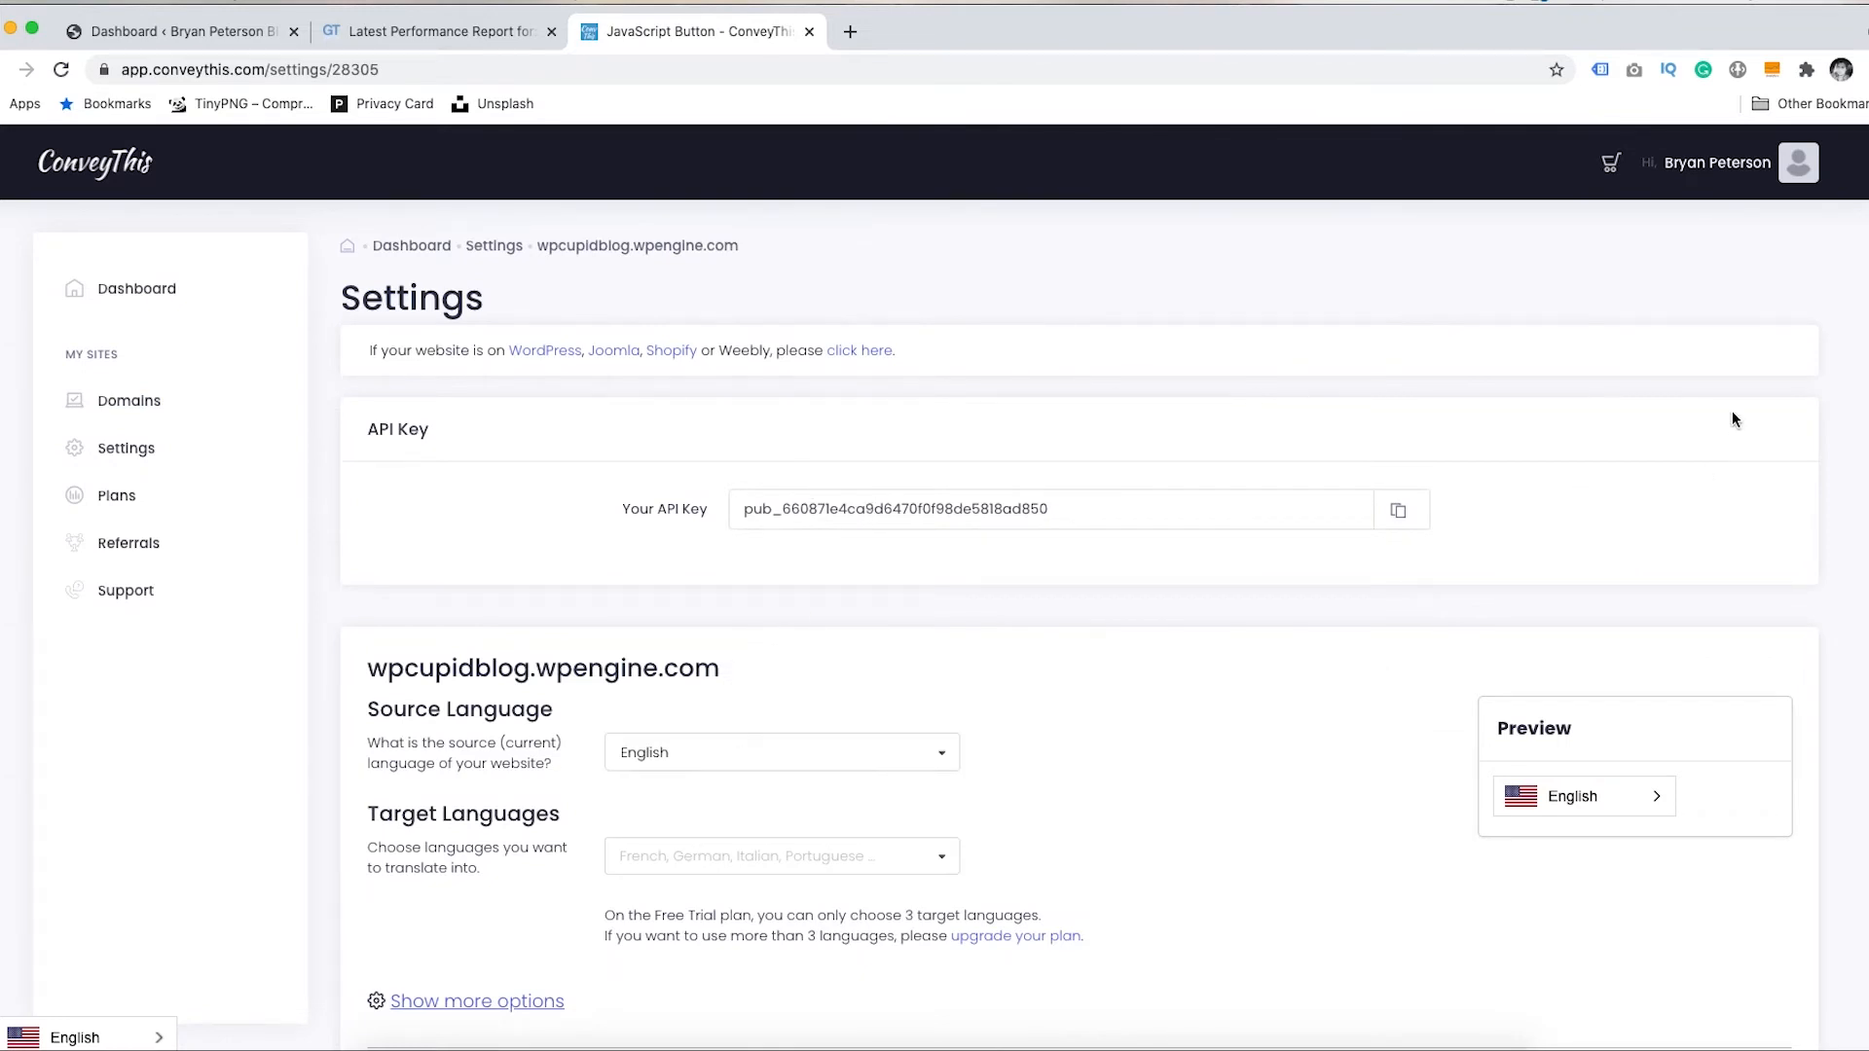
- Scroll through the Customize button options on the domain Settings page, then open Support
scroll(905, 657, down, 4)
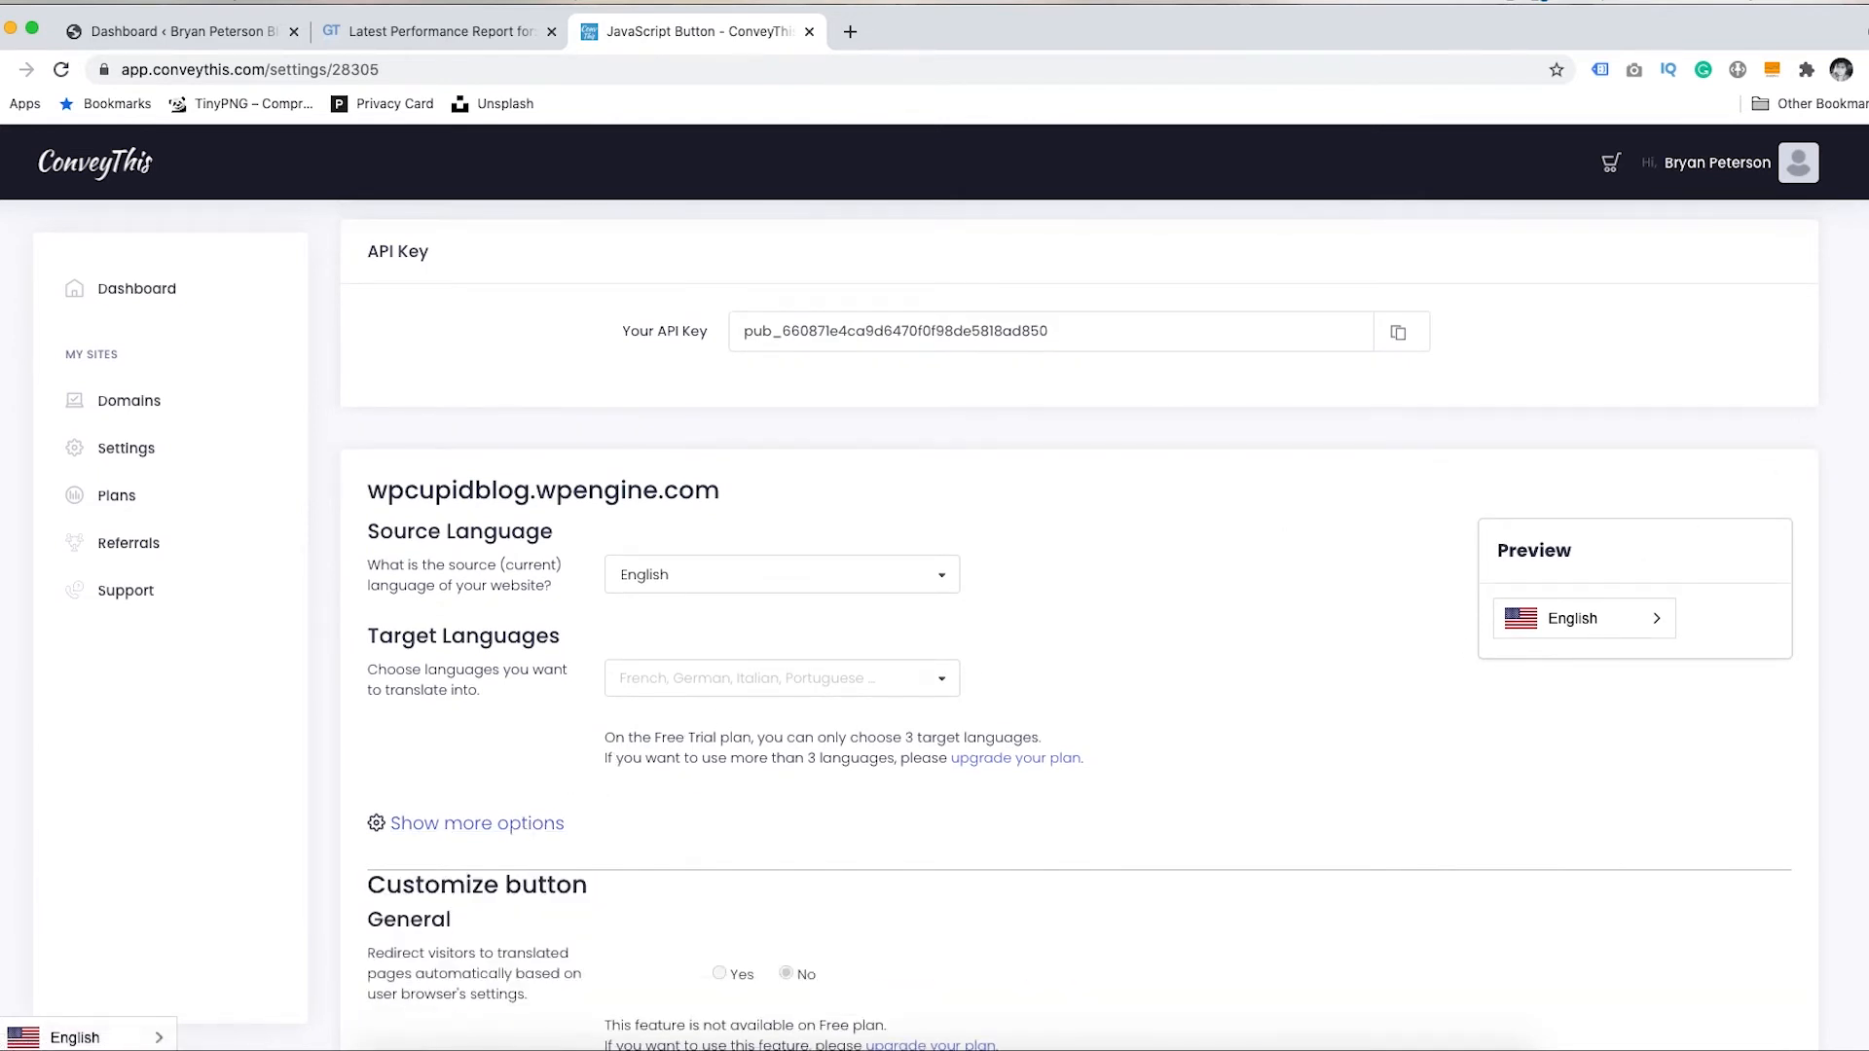
scroll(1854, 390, down, 6)
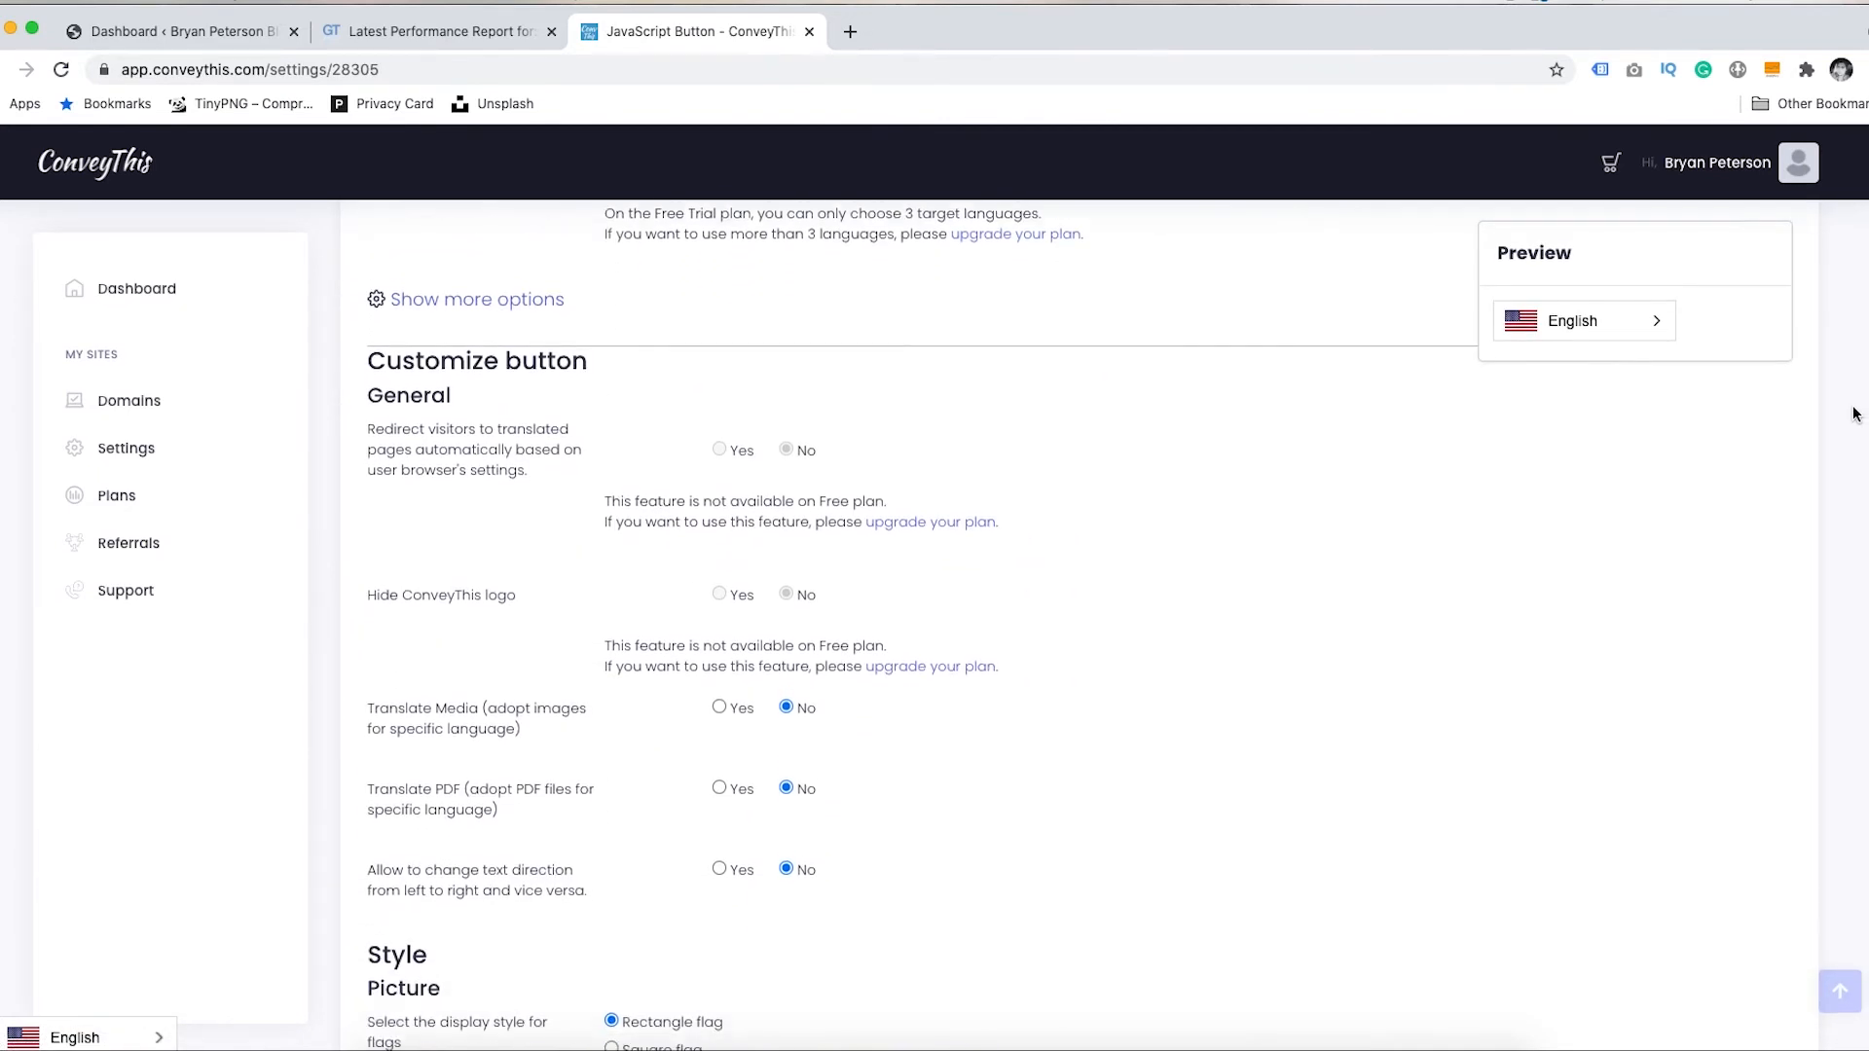
scroll(1854, 420, down, 1)
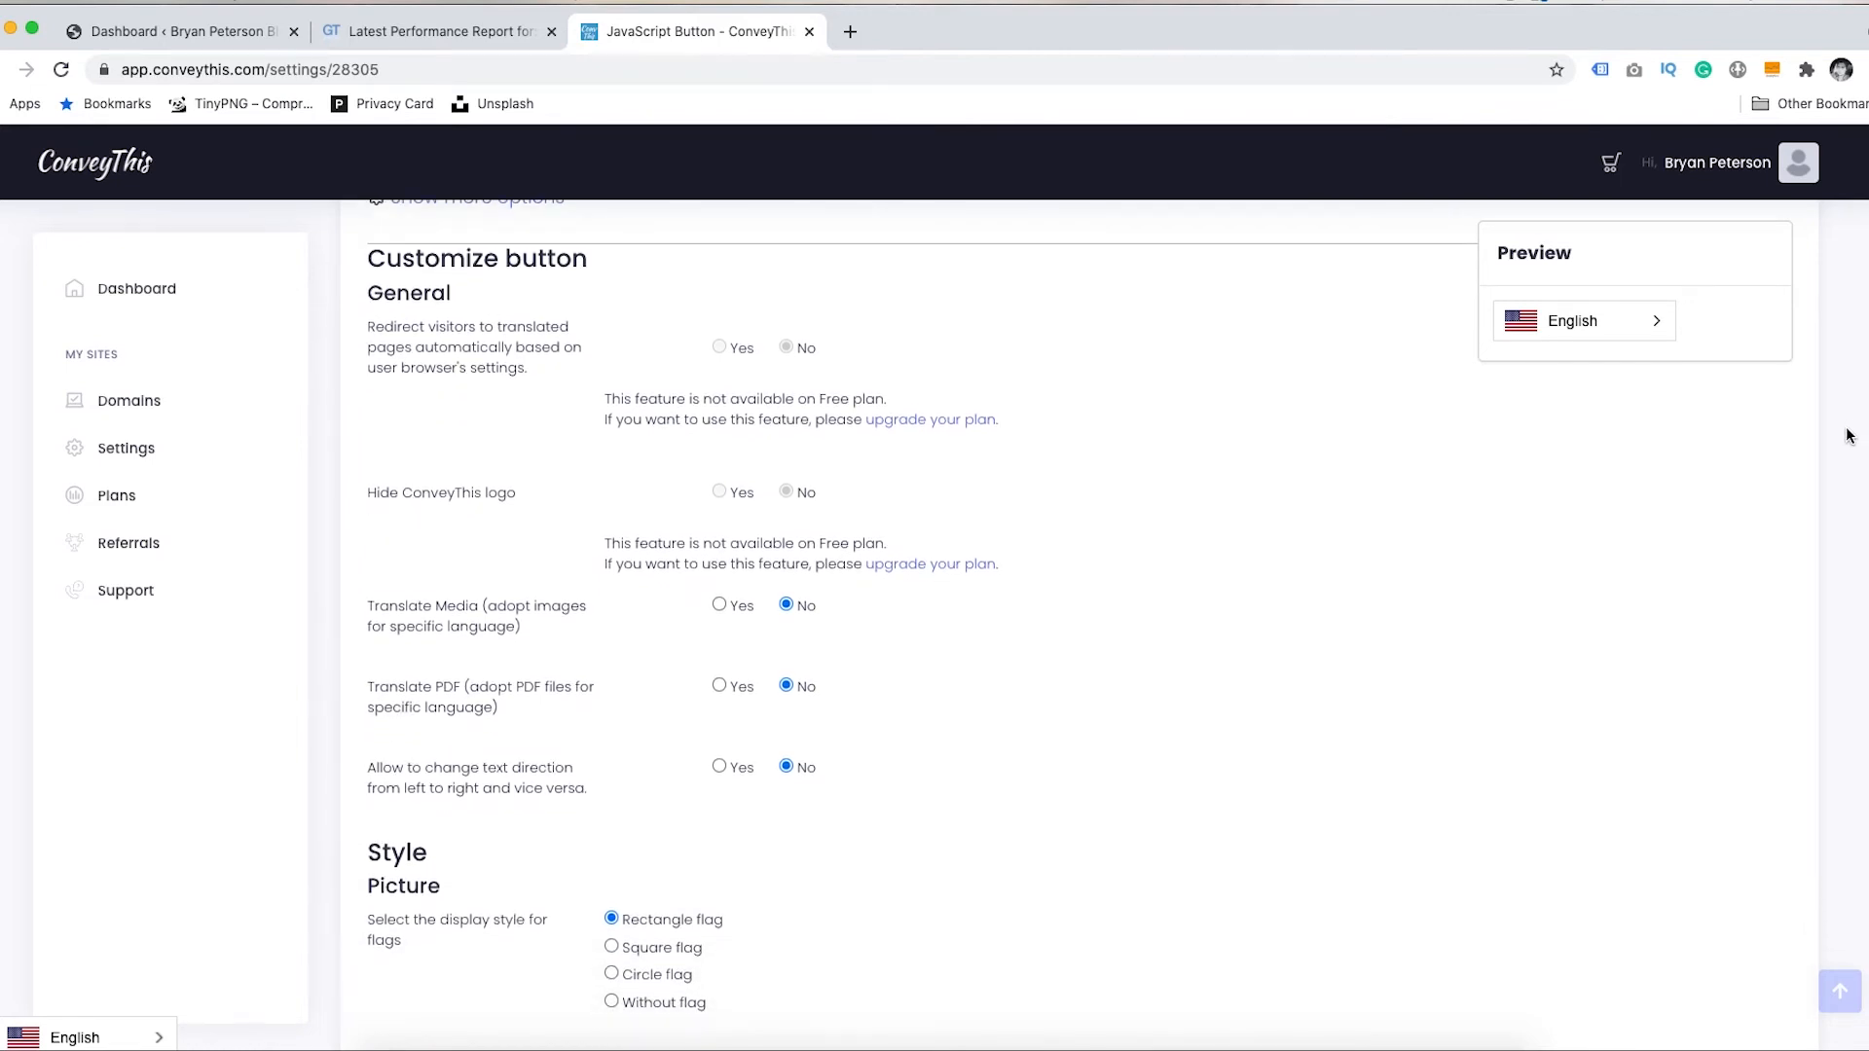
scroll(1848, 436, down, 7)
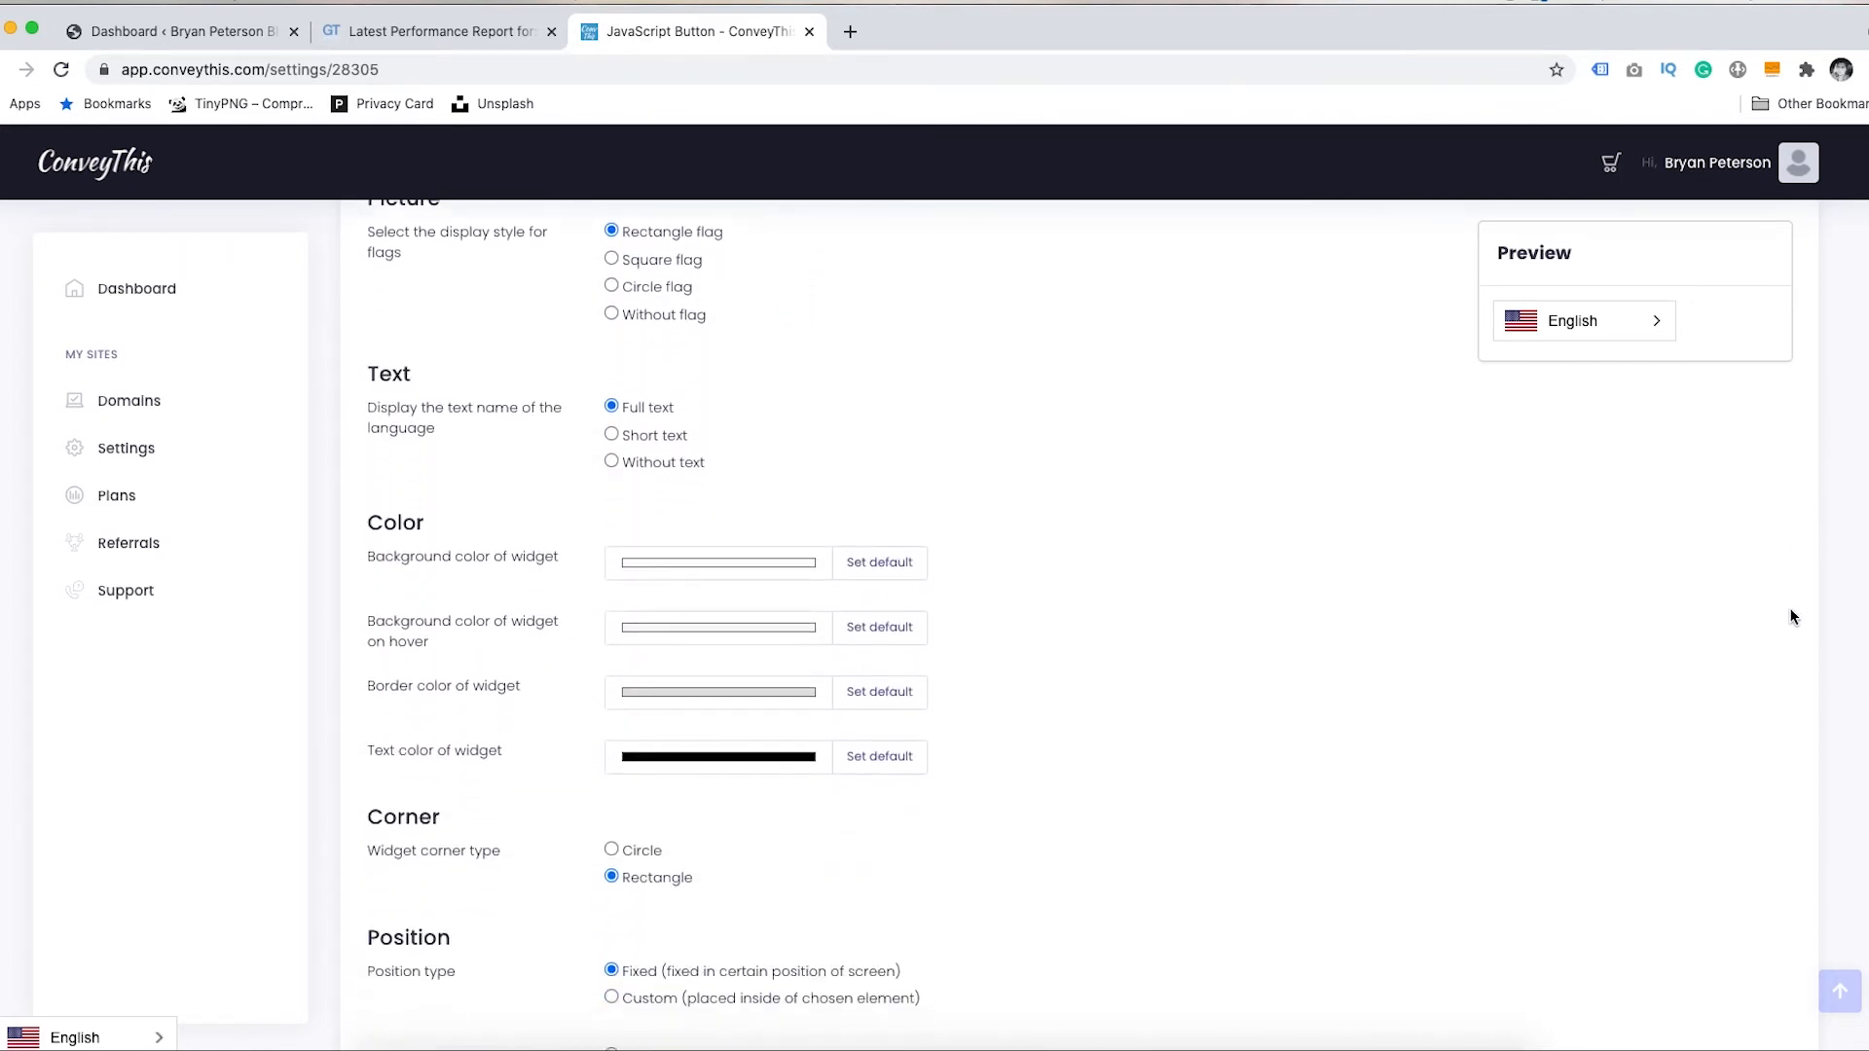
scroll(1795, 617, down, 10)
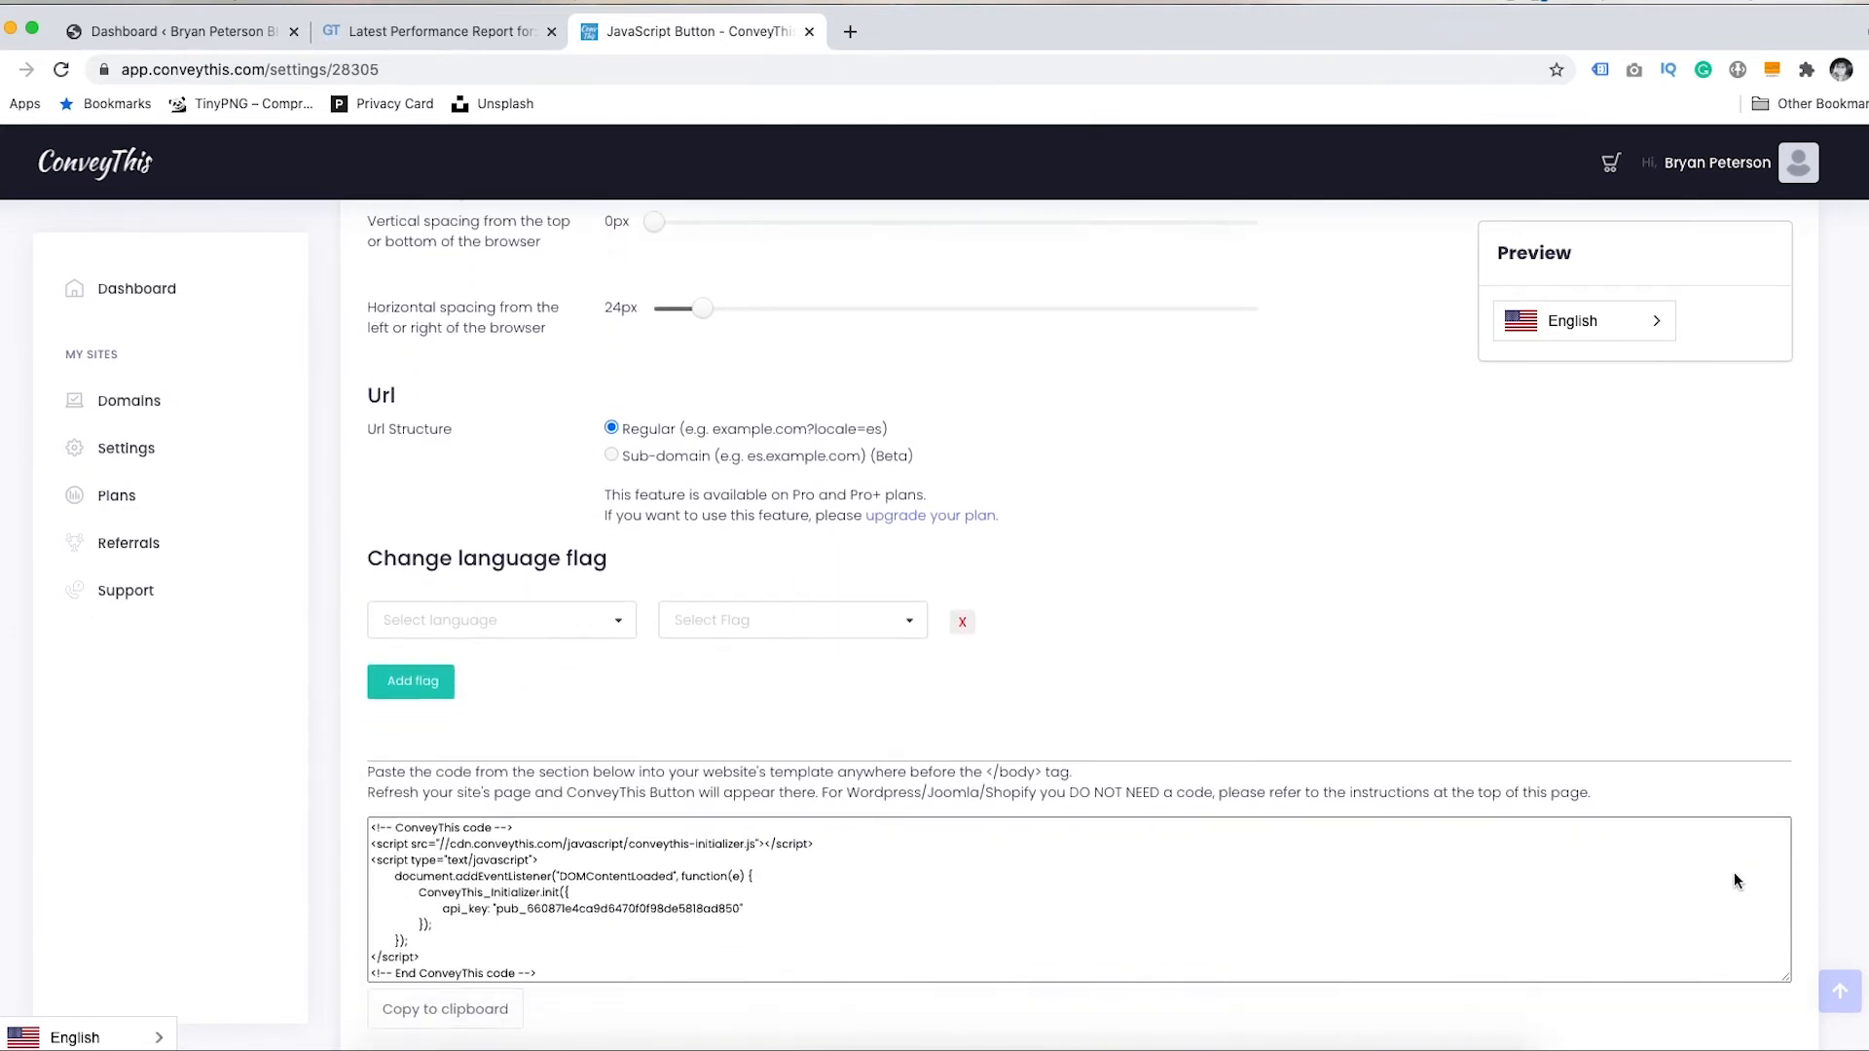
scroll(1738, 881, down, 2)
scroll(1727, 921, down, 1)
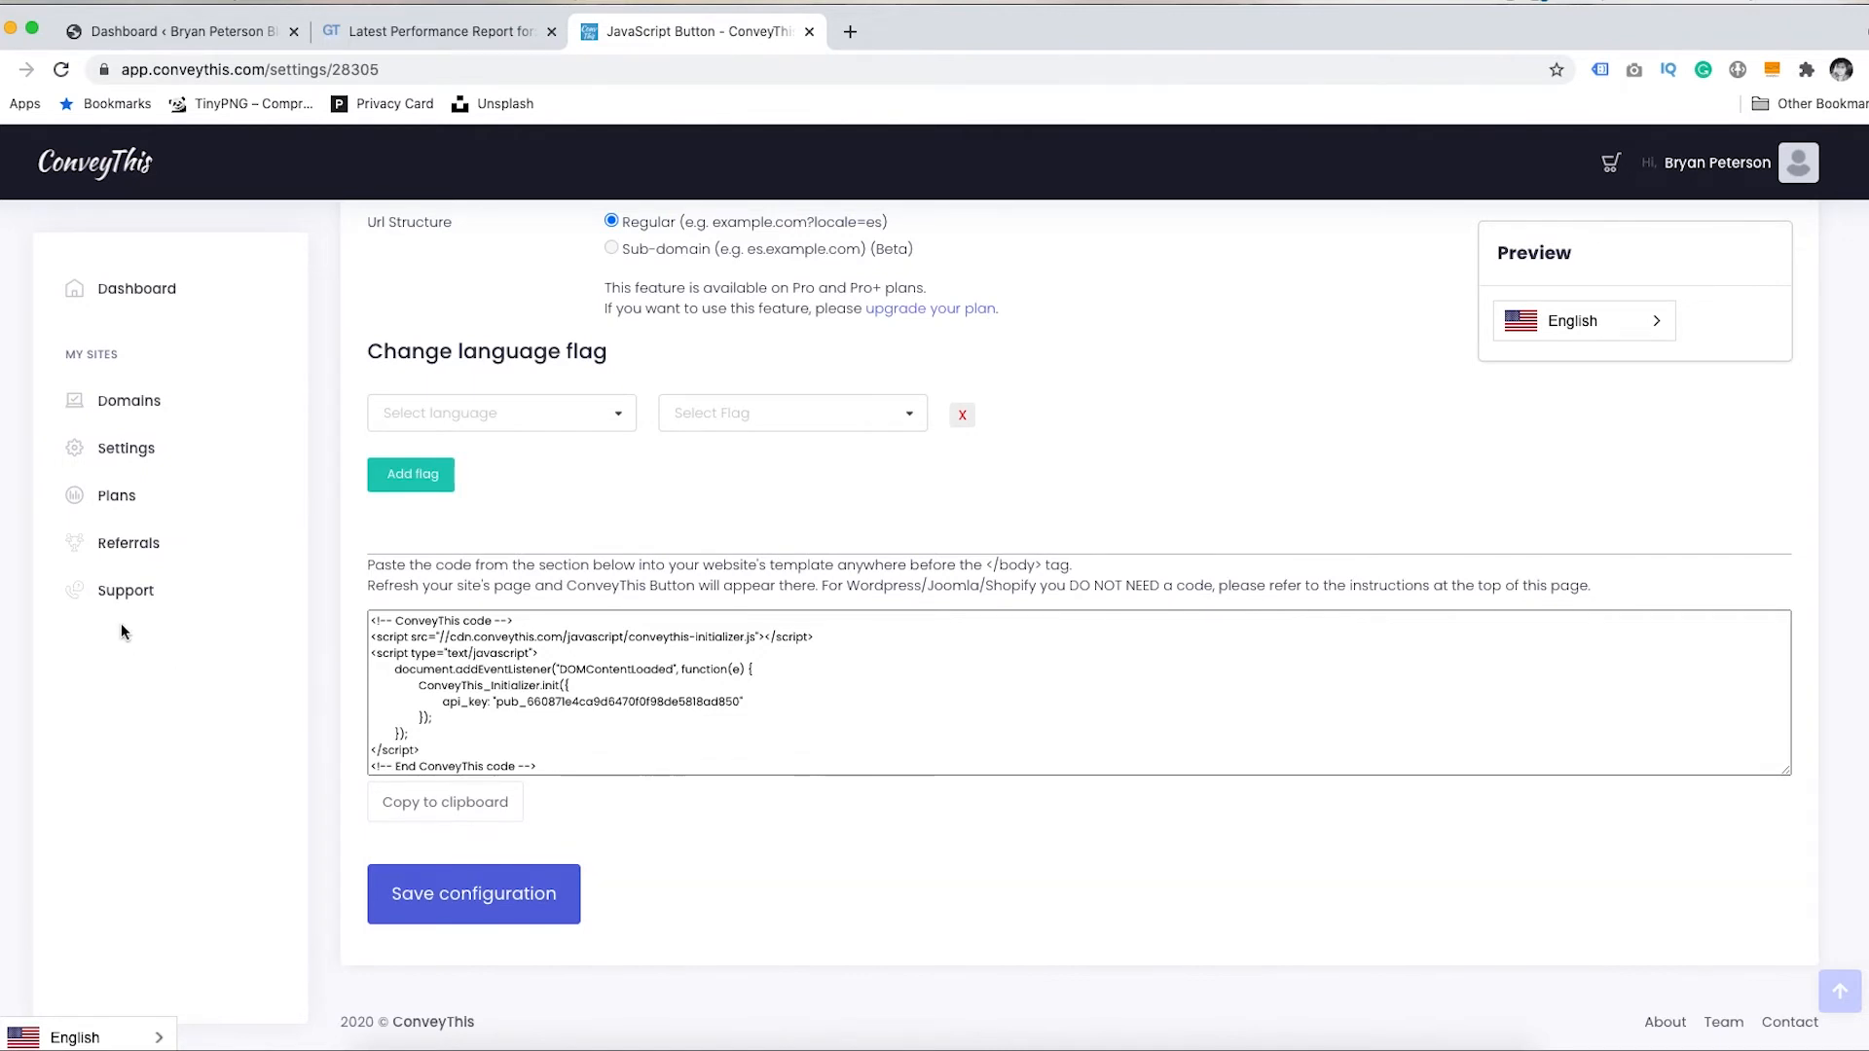
click(127, 590)
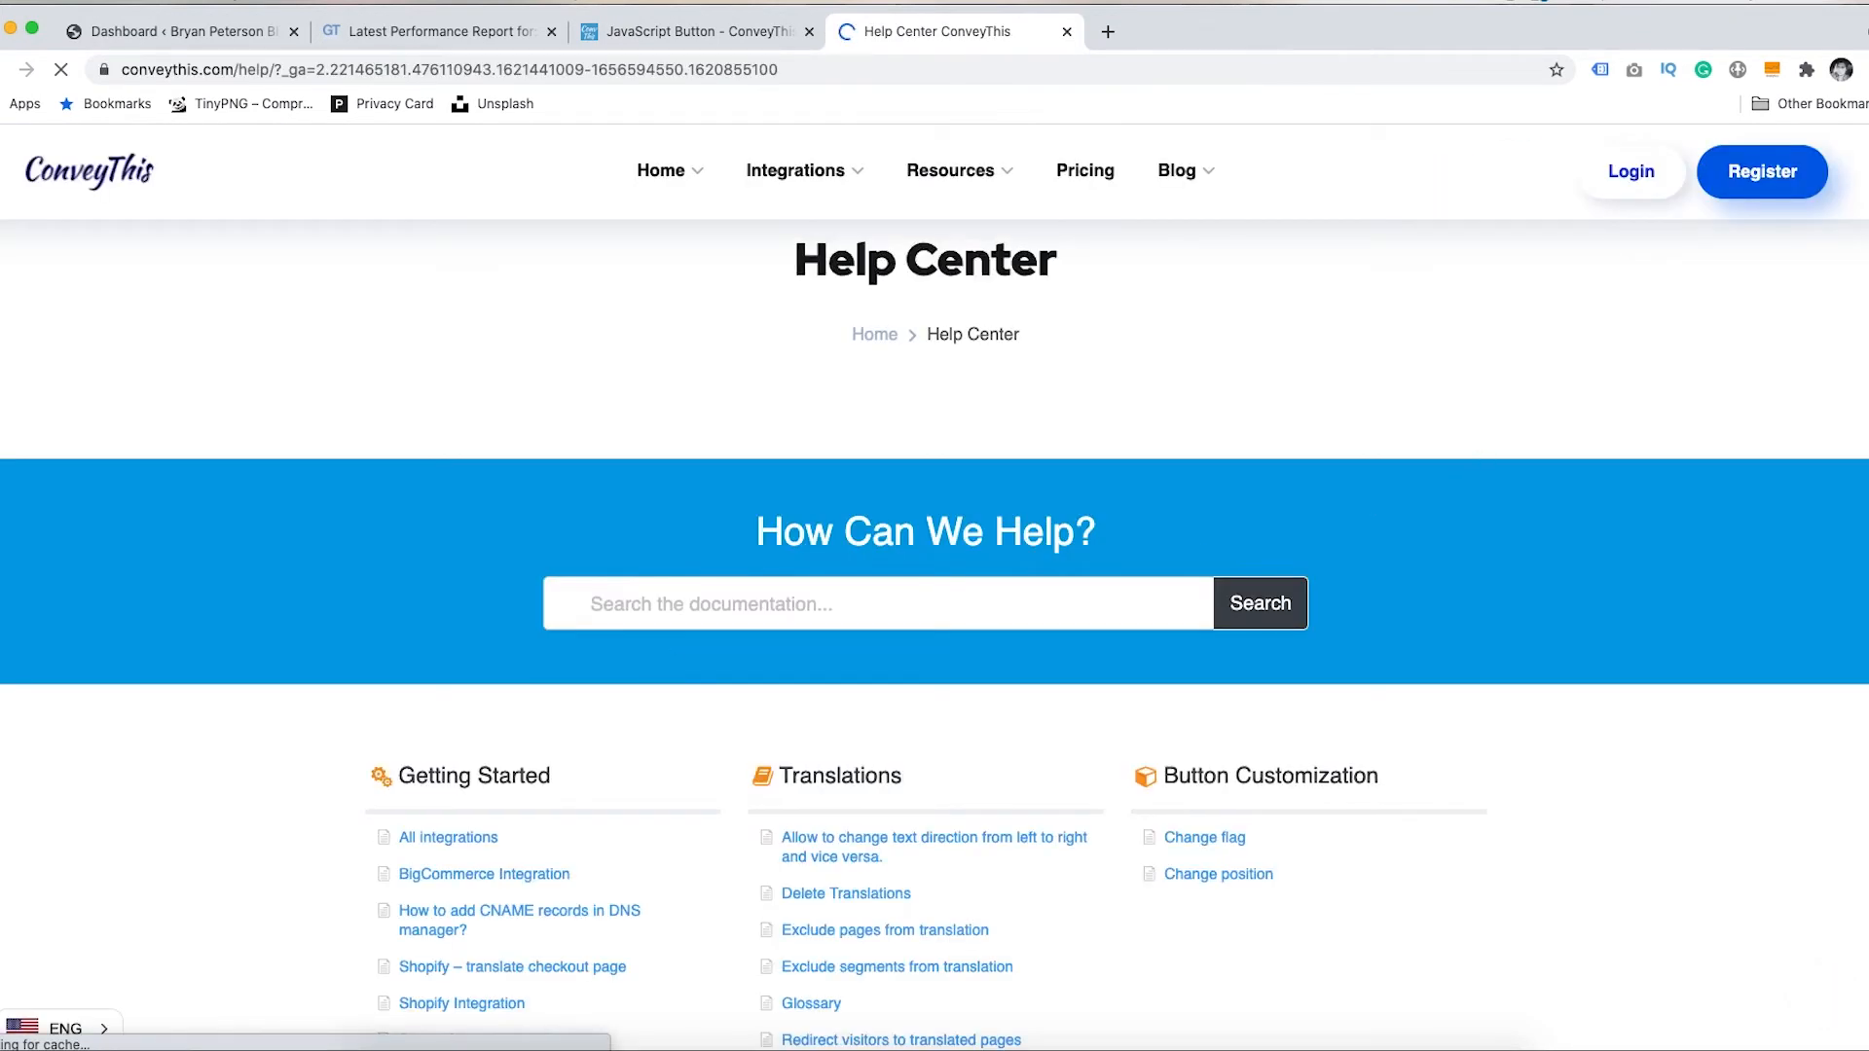
- Scroll the Help Center down to the 'Just Ask Us' ticket form and back up
scroll(1836, 480, down, 10)
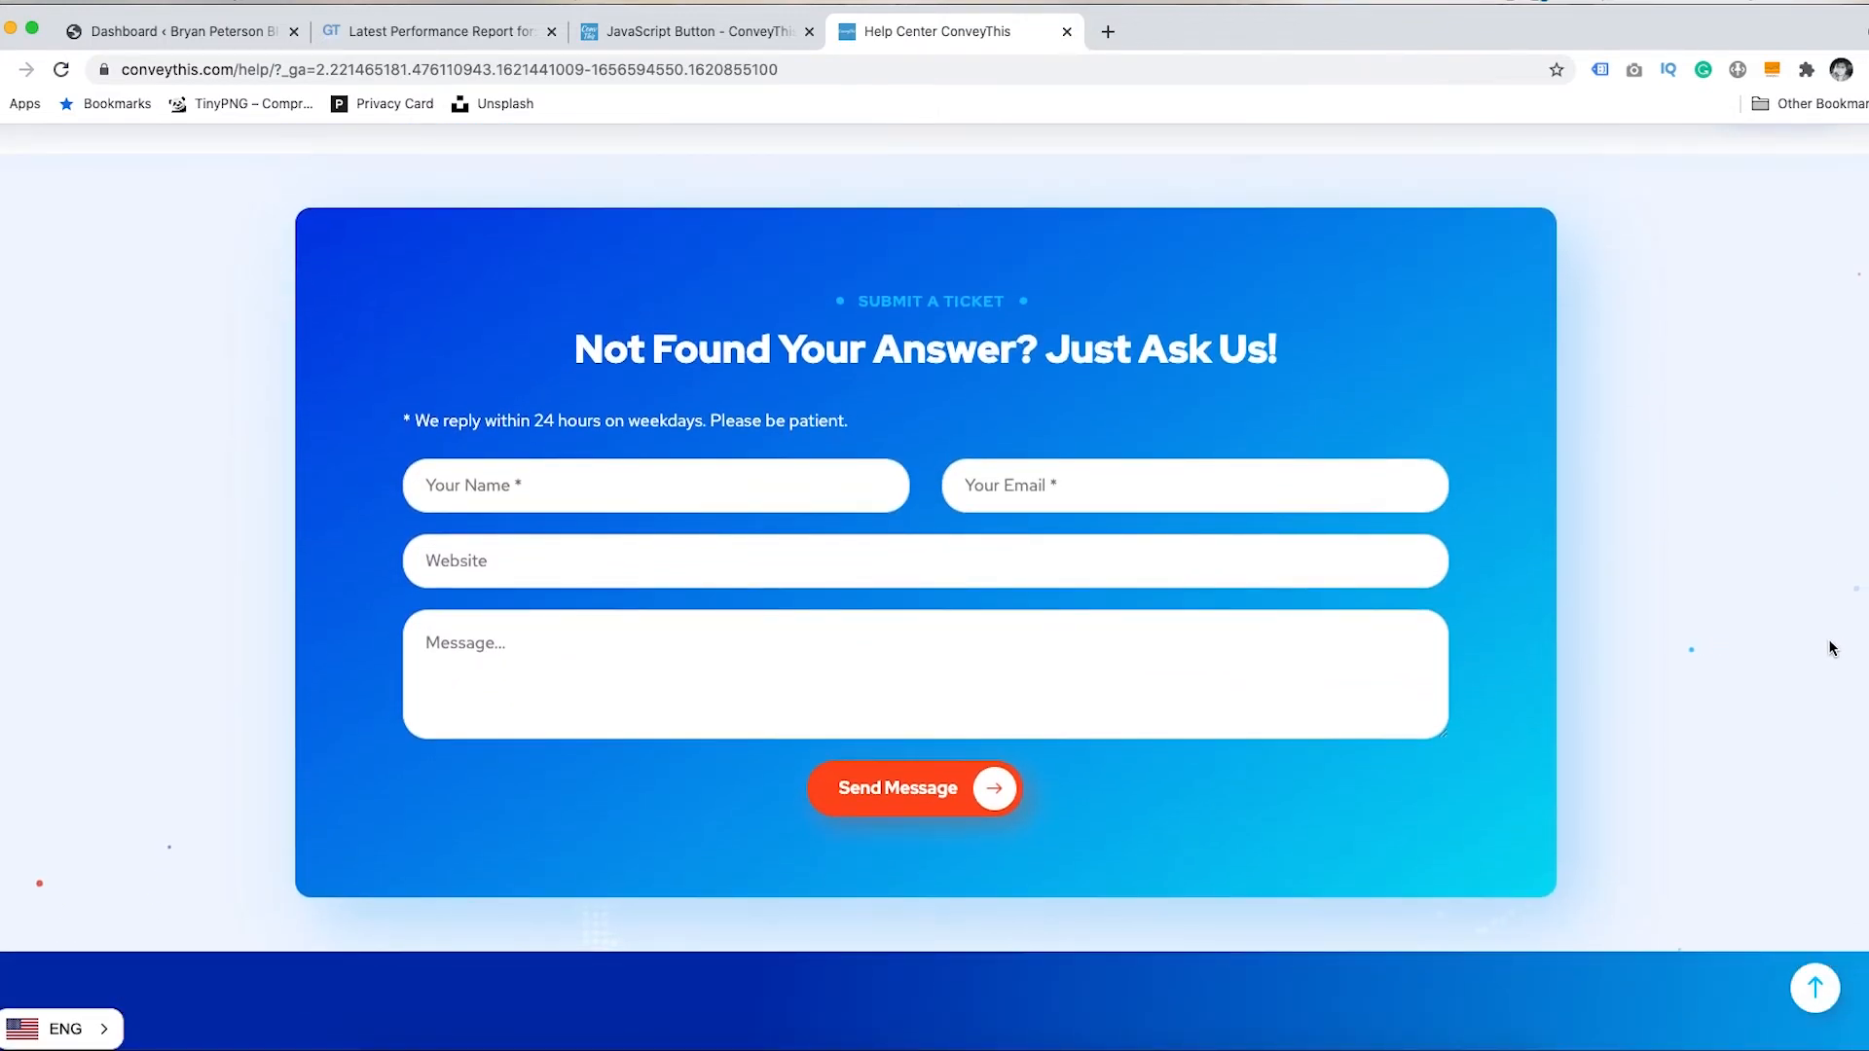
scroll(1832, 643, up, 1)
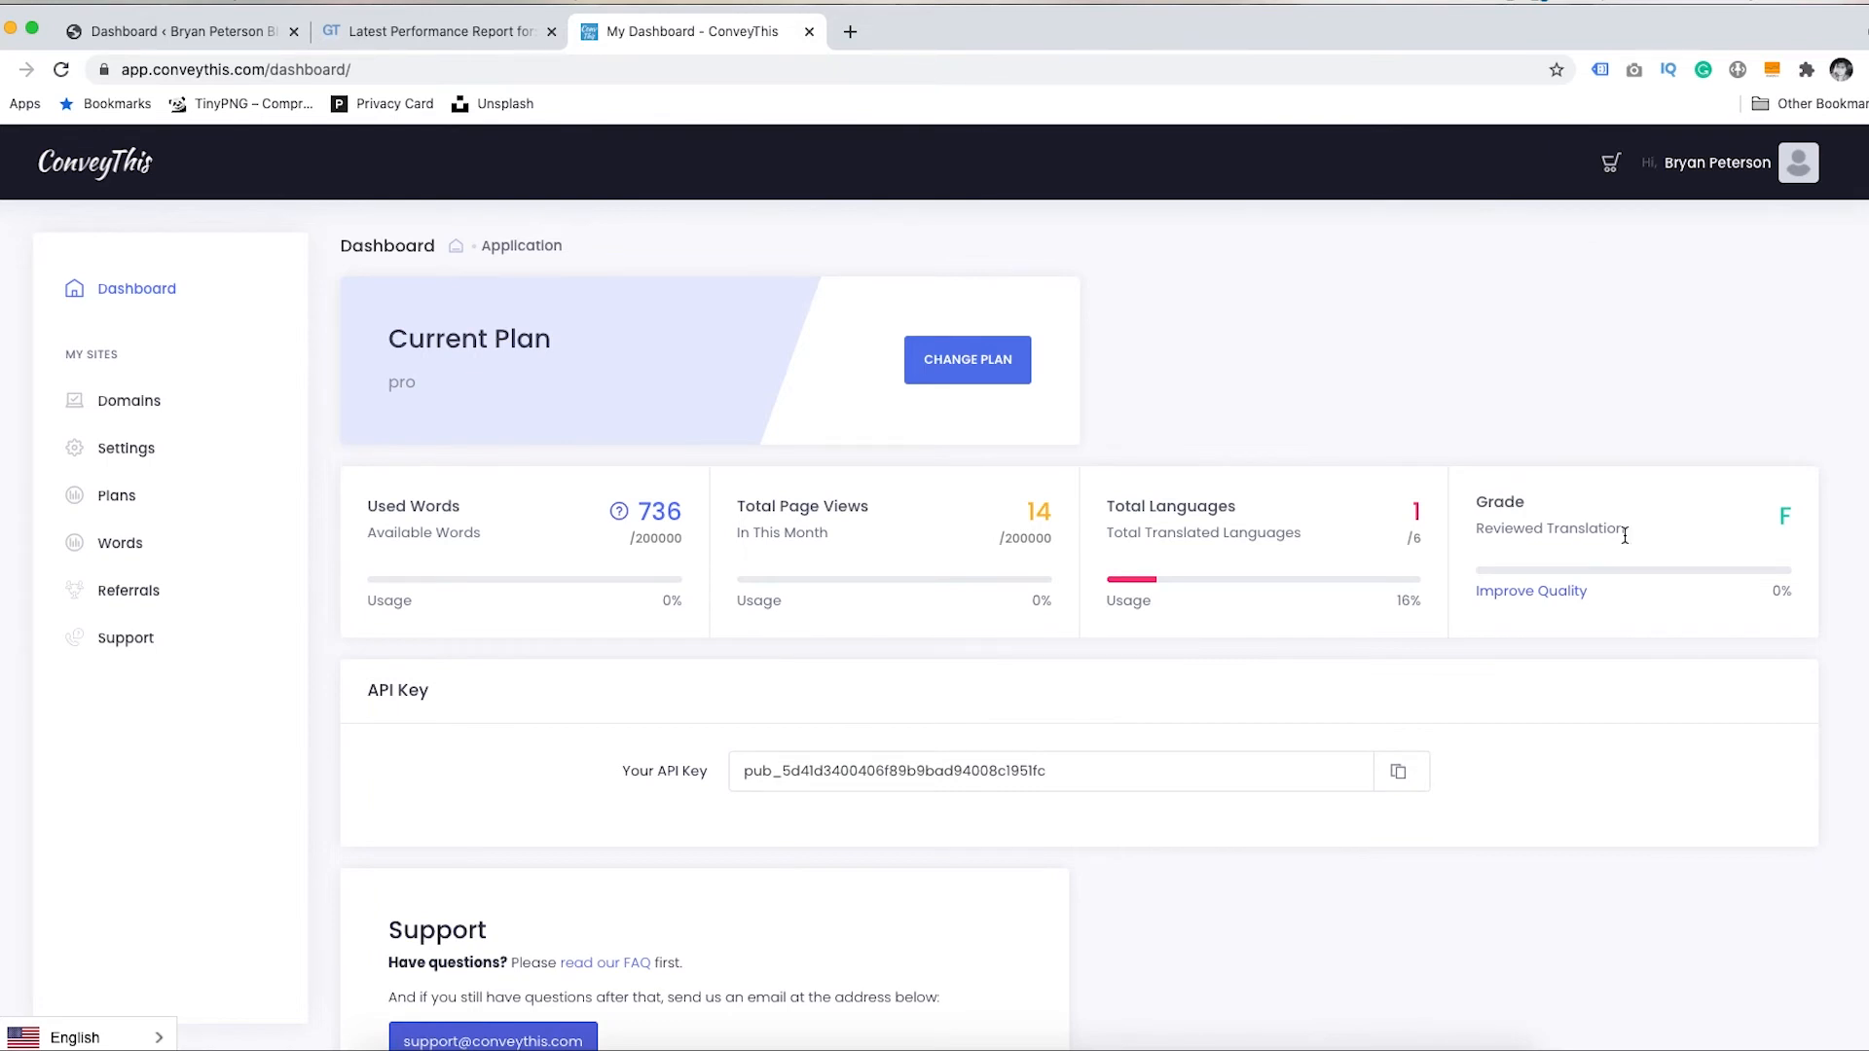
- Open the /or page's text translations from the translation quality review
click(1539, 594)
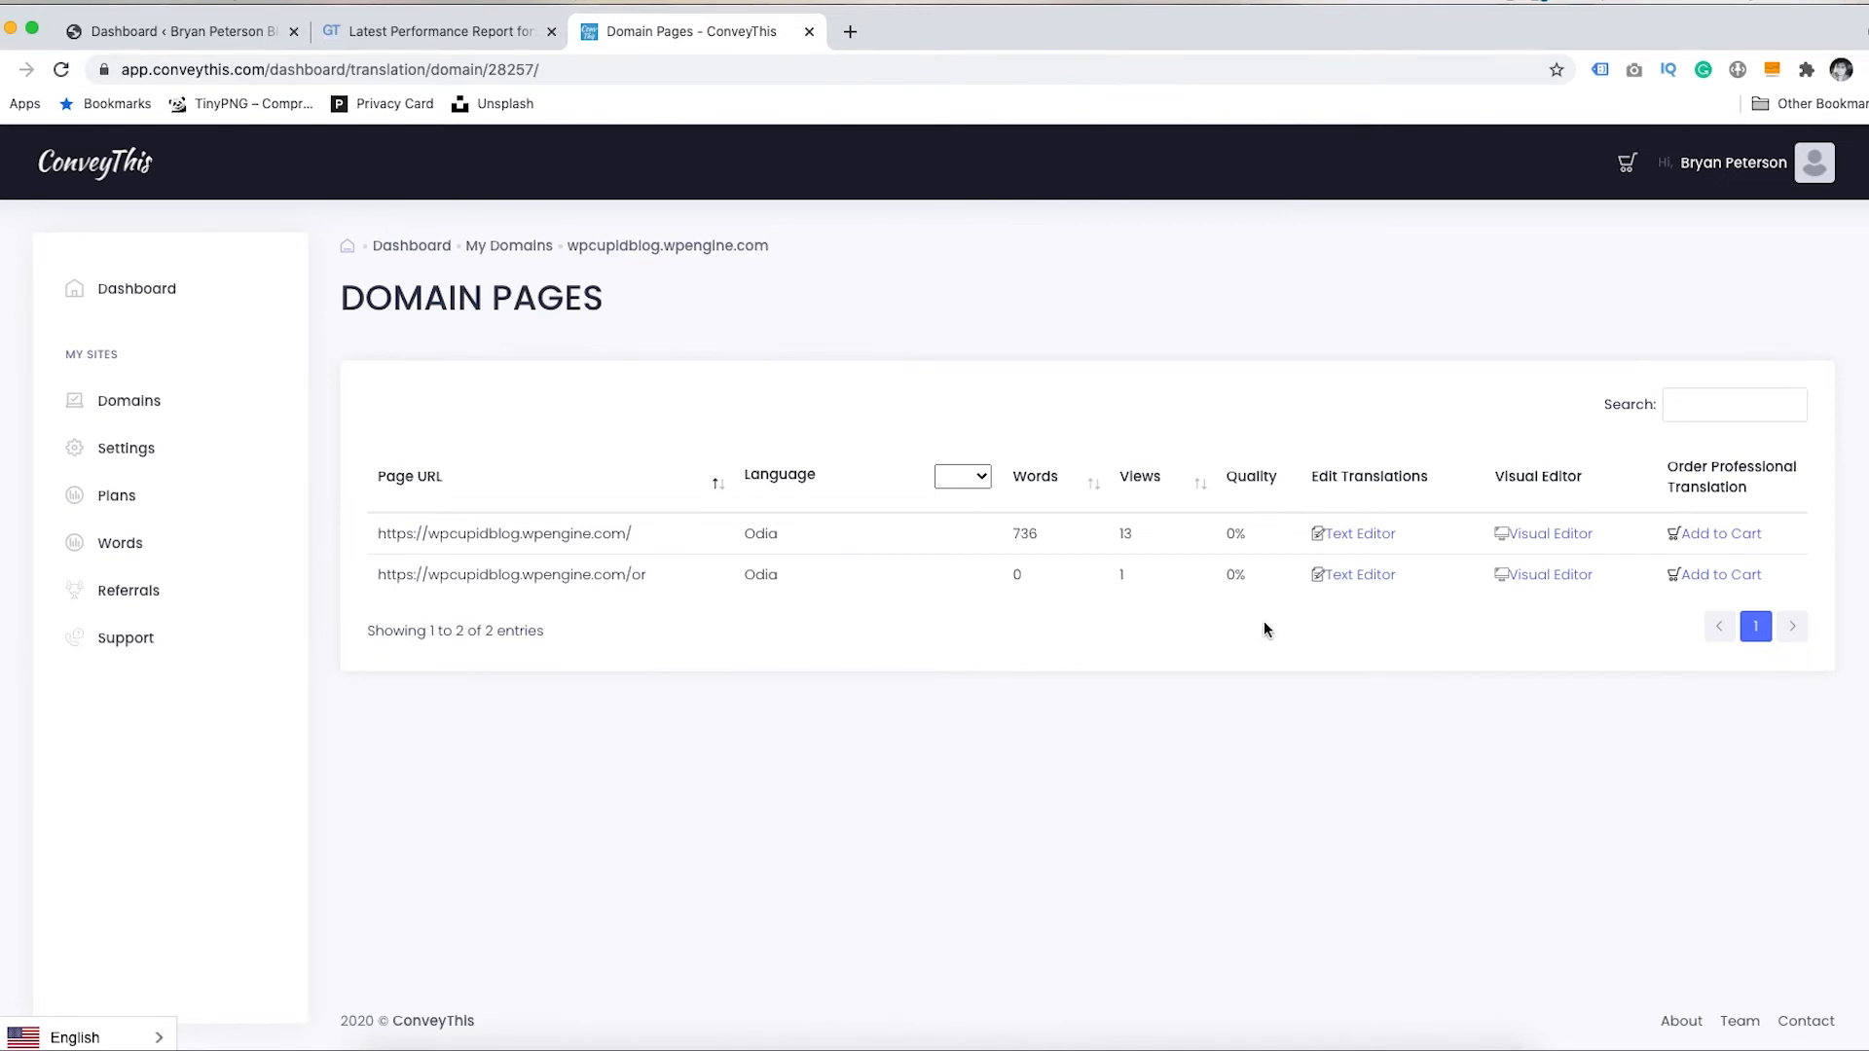
click(1349, 578)
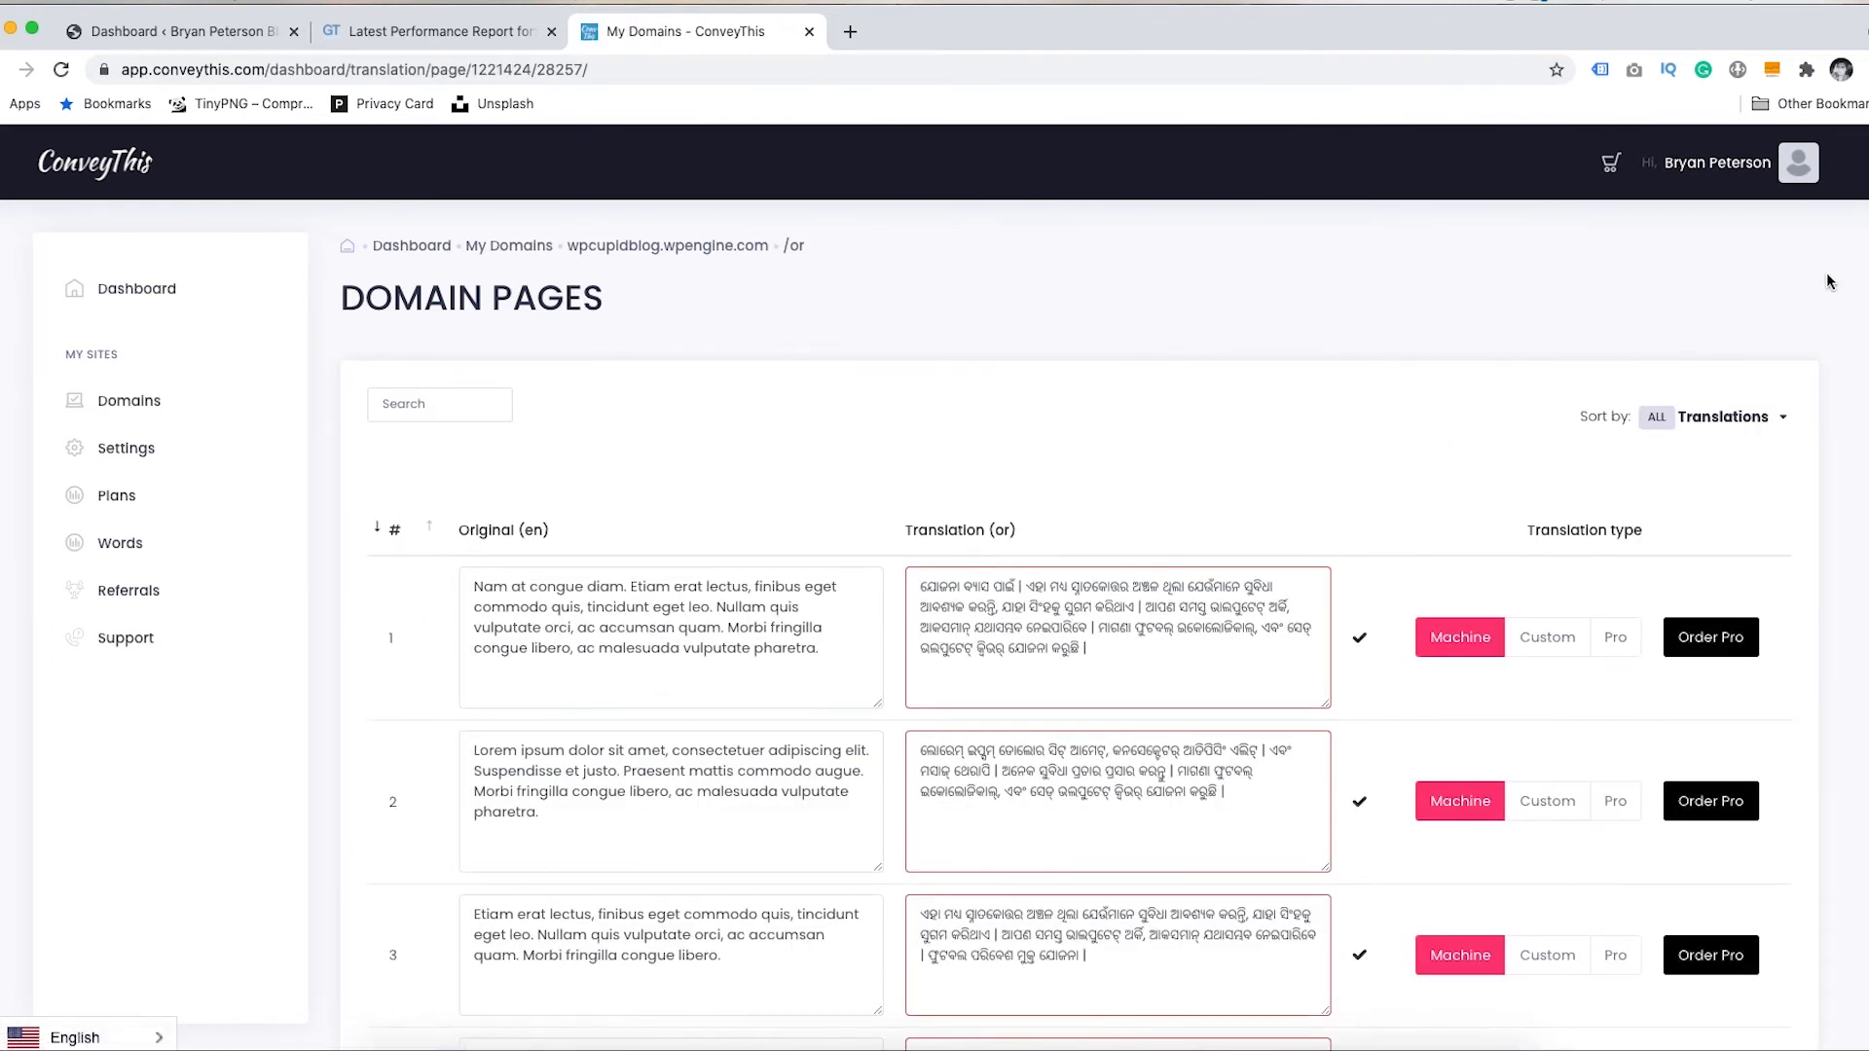
scroll(1078, 625, down, 2)
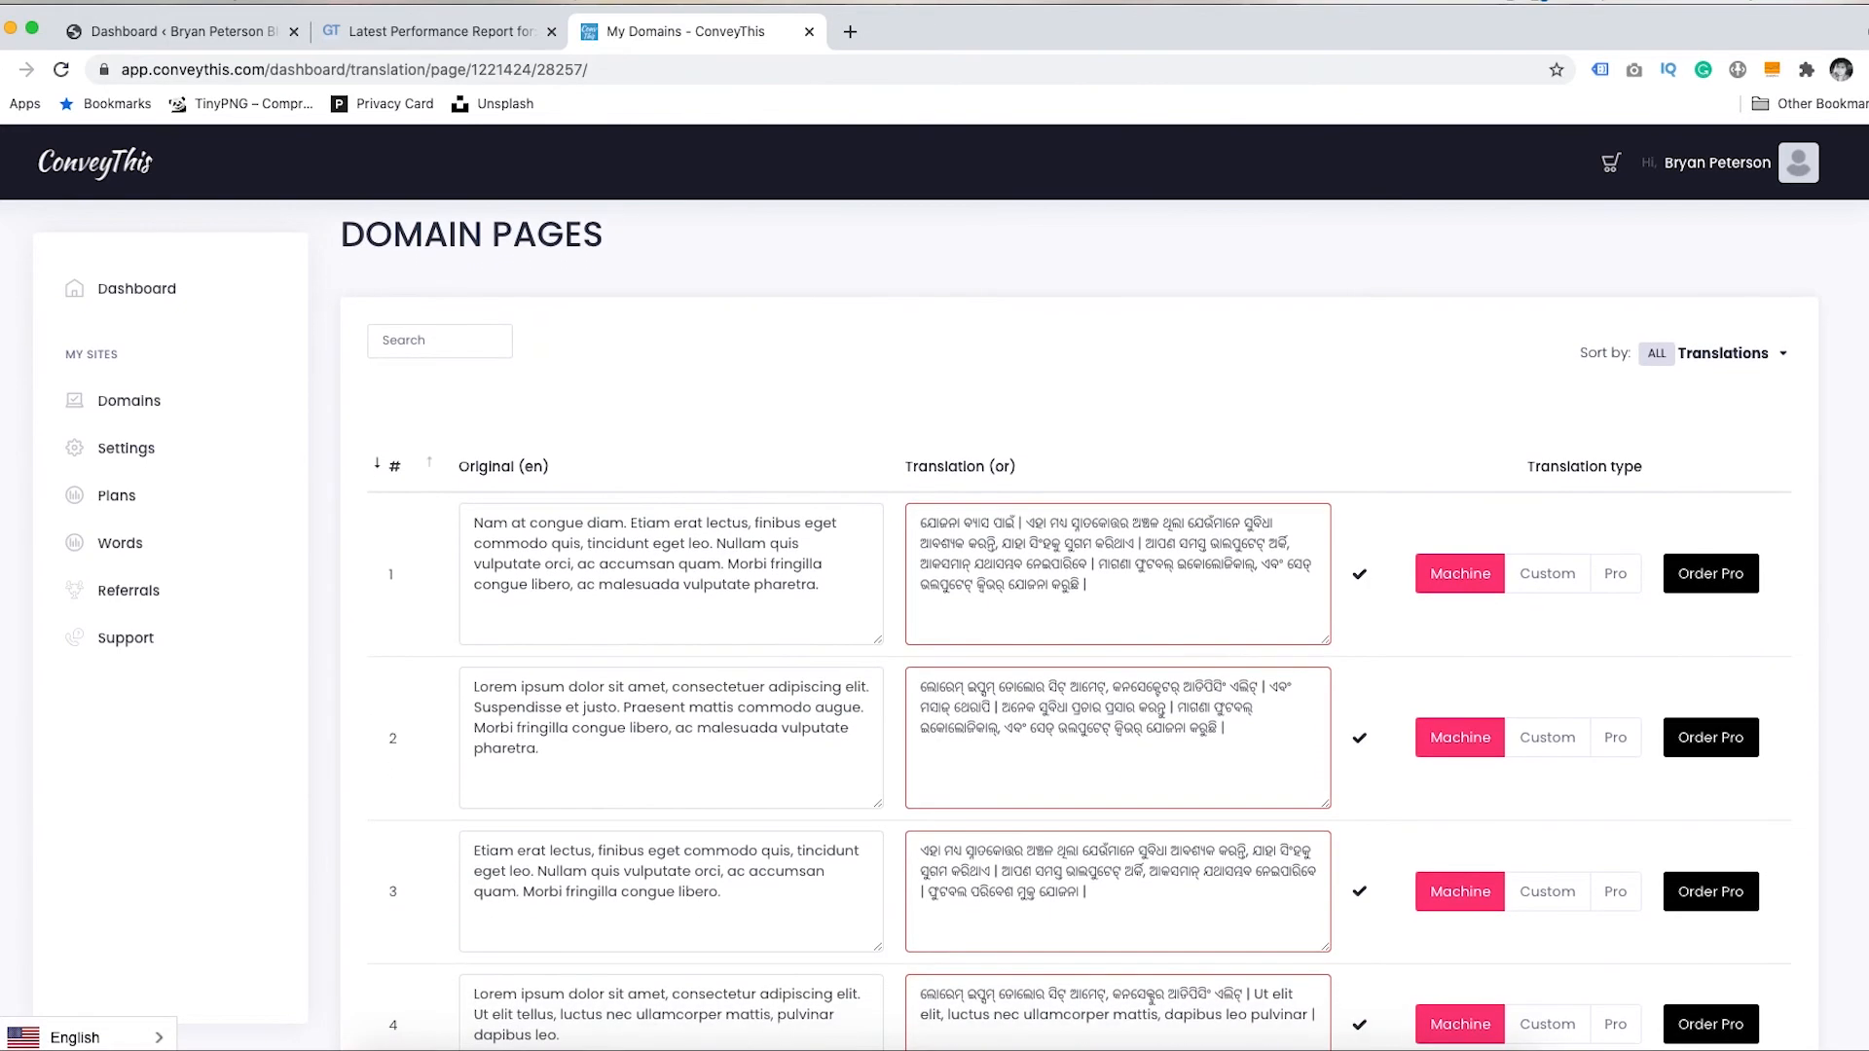
scroll(1548, 536, up, 1)
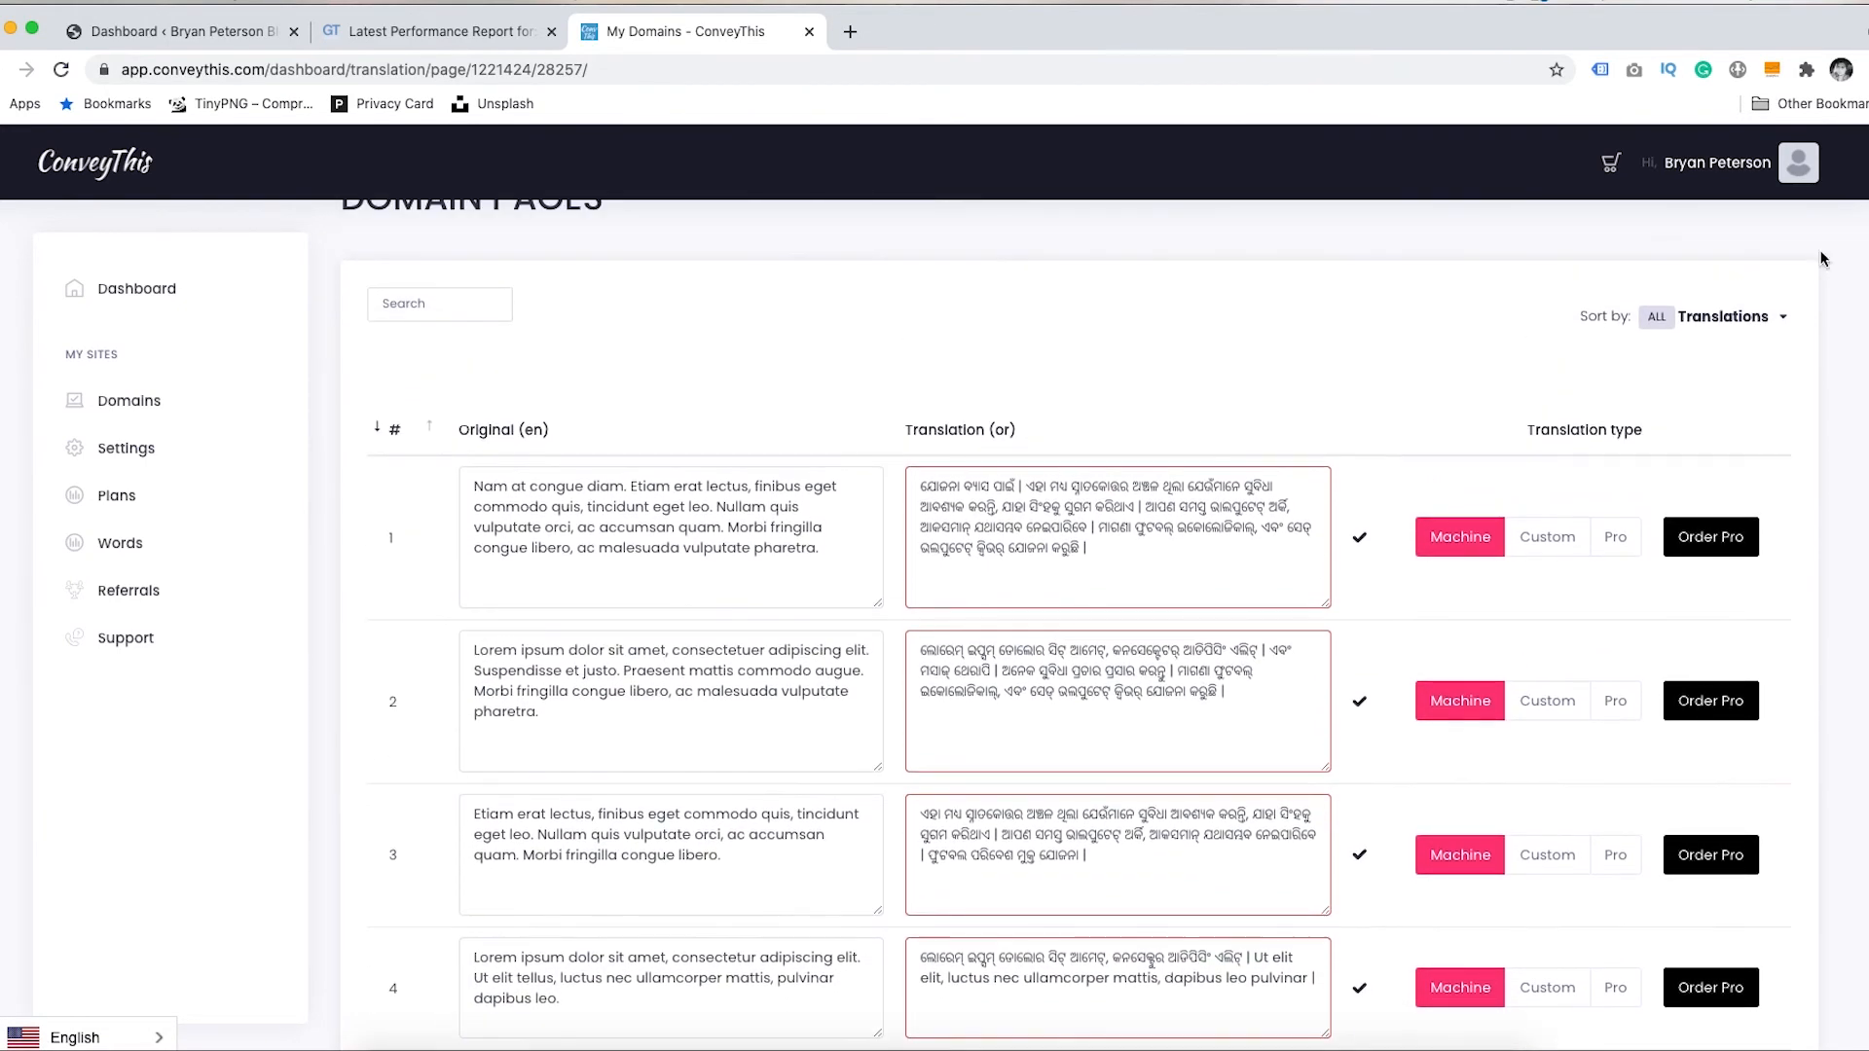
- Make row 1 a custom translation and add a professional translation order for it to the cart
click(1548, 537)
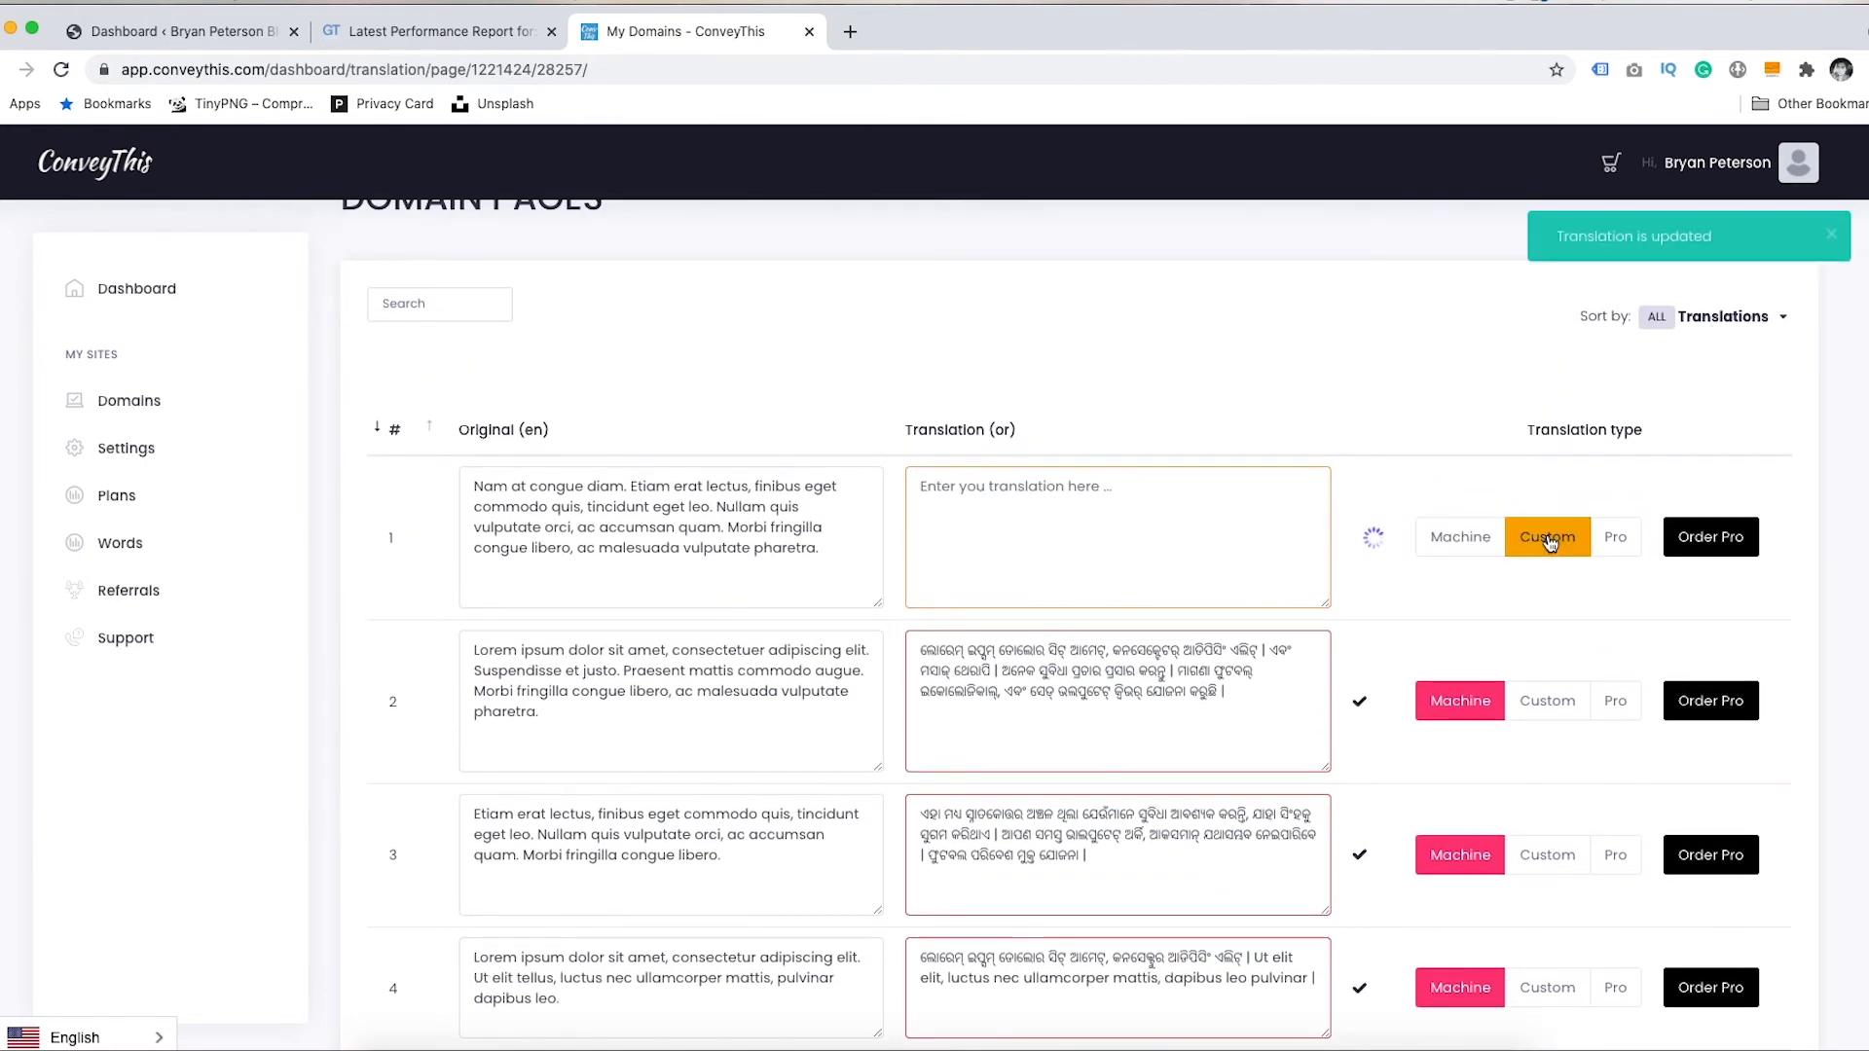
click(994, 492)
text(ad)
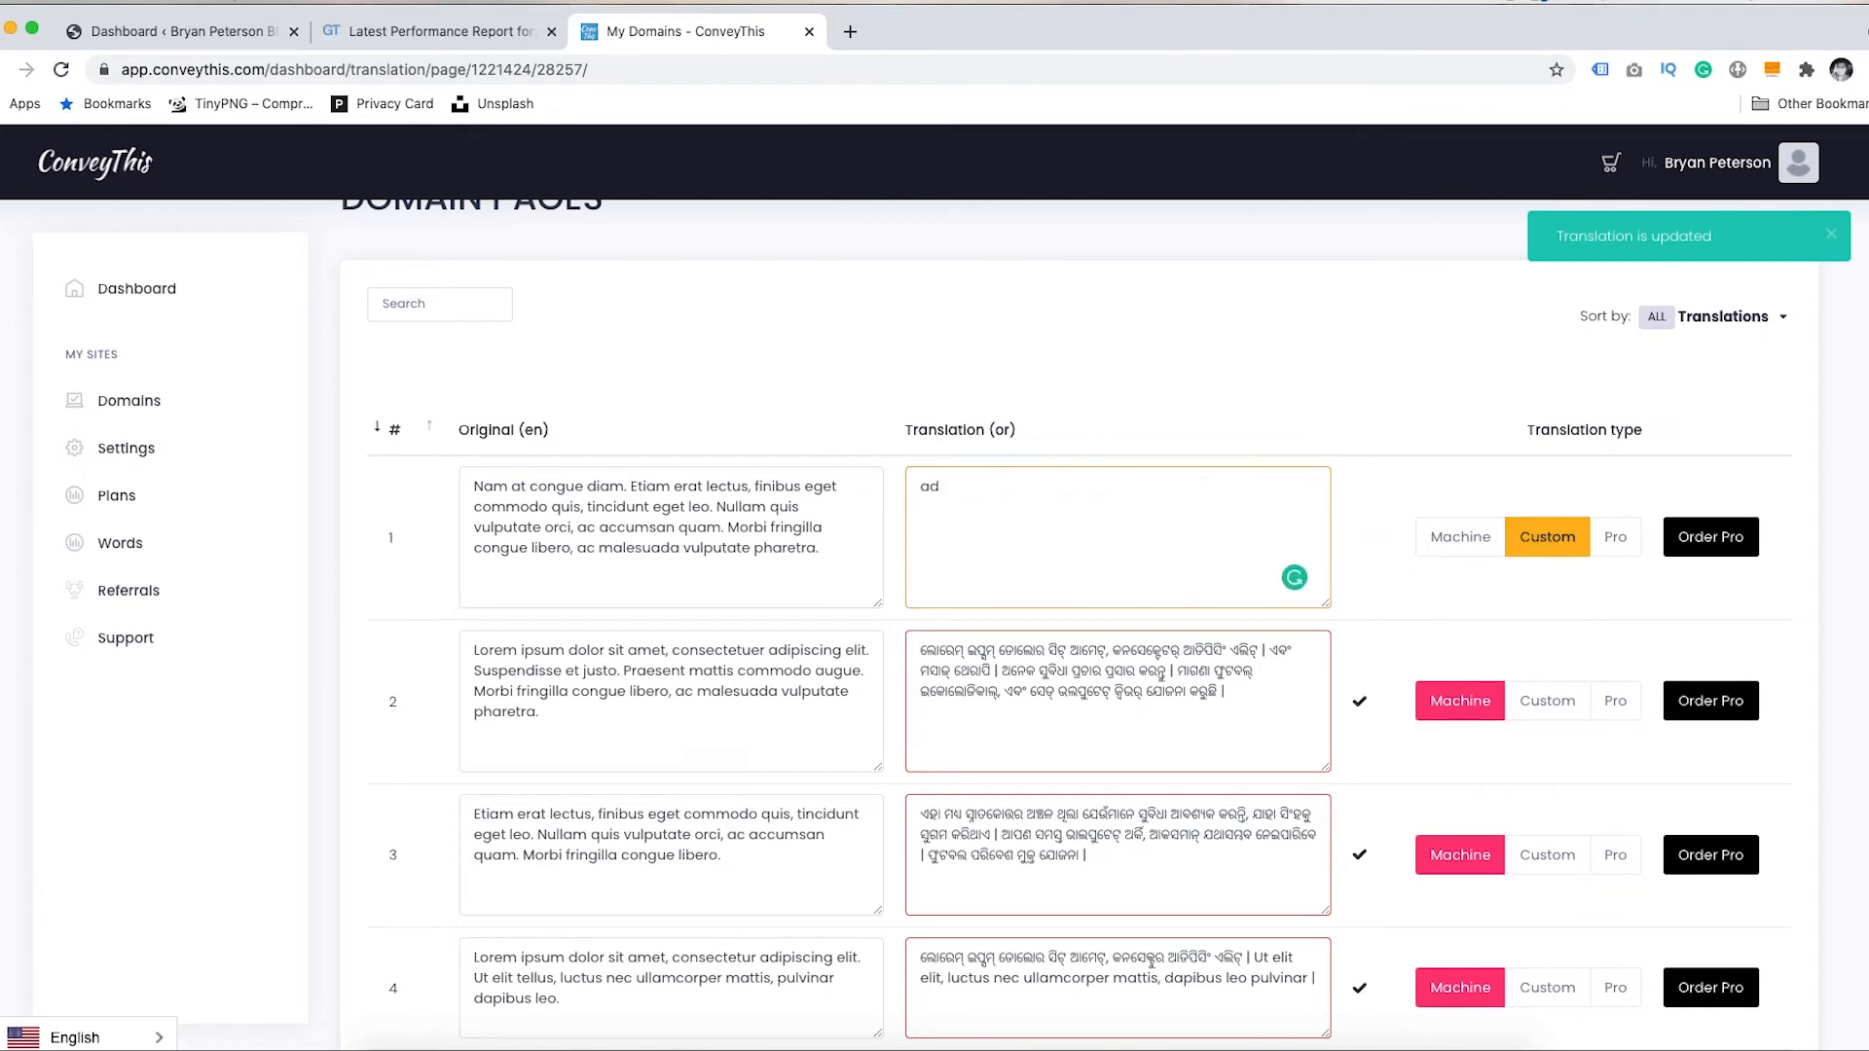
key(BackSpace)
key(BackSpace)
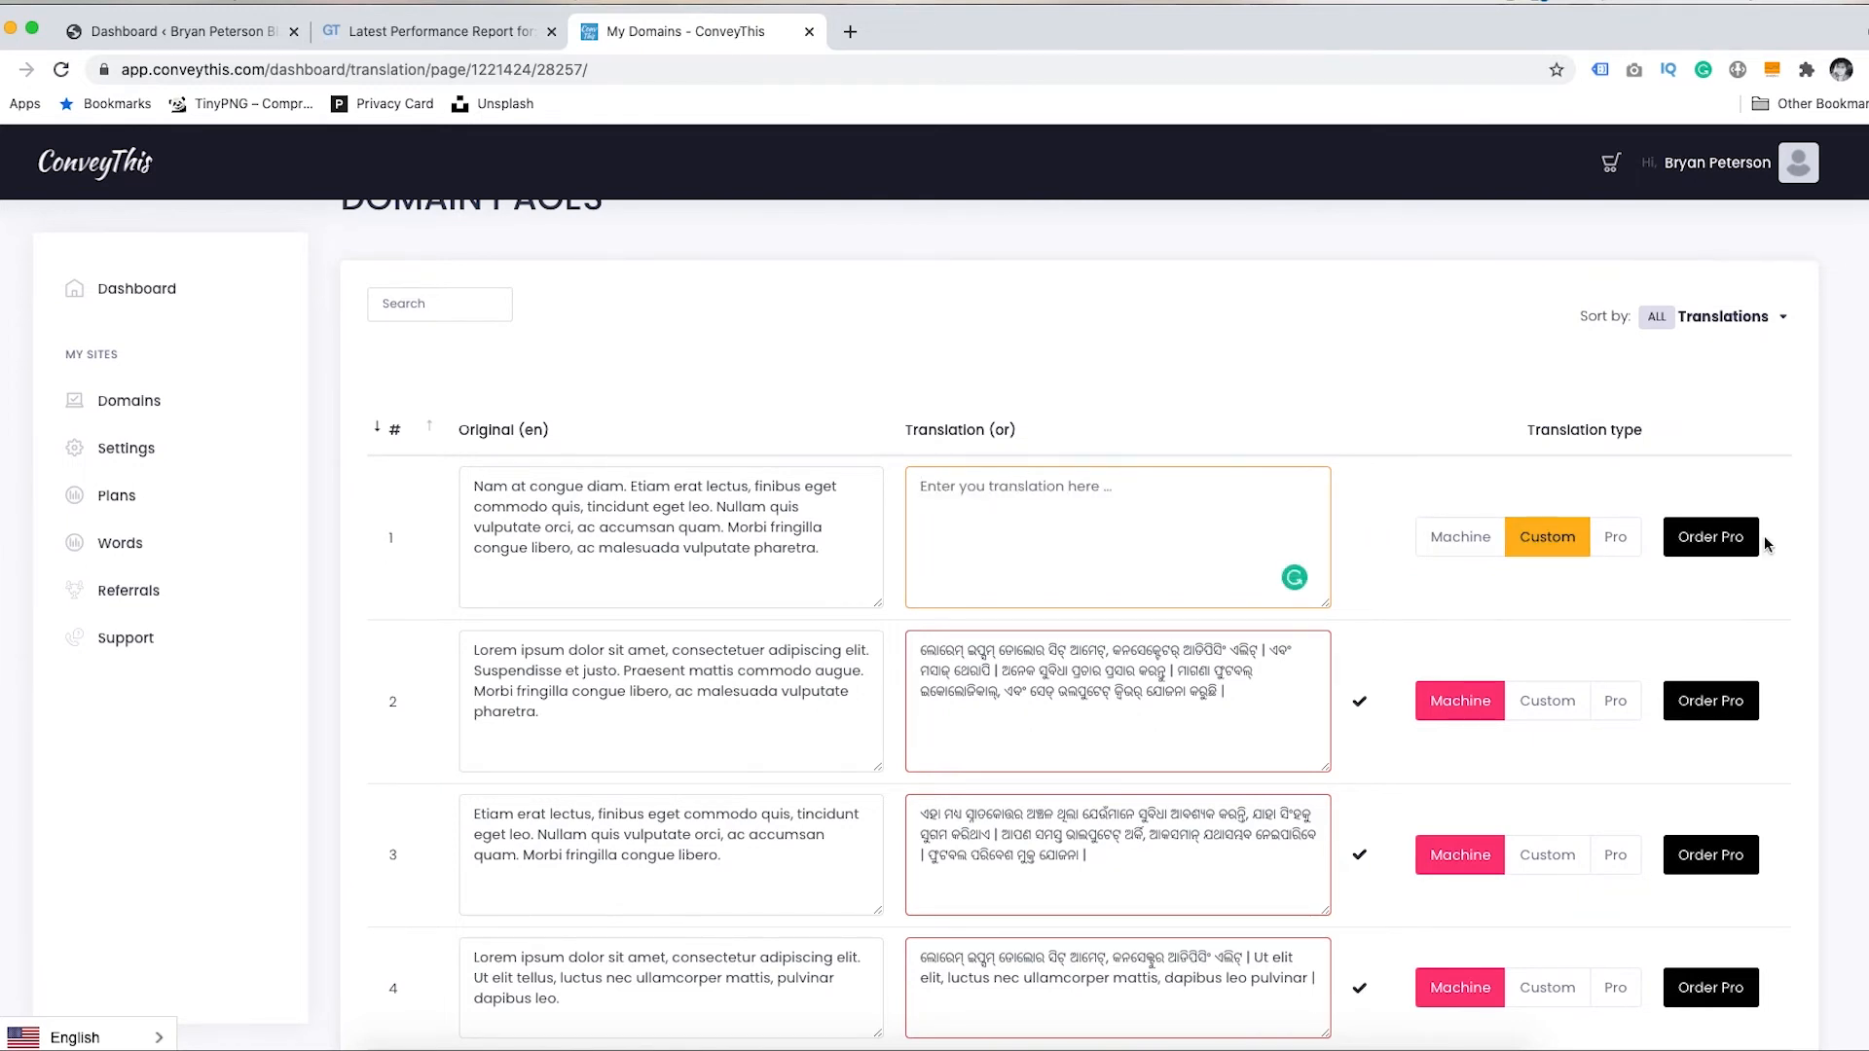
click(1700, 541)
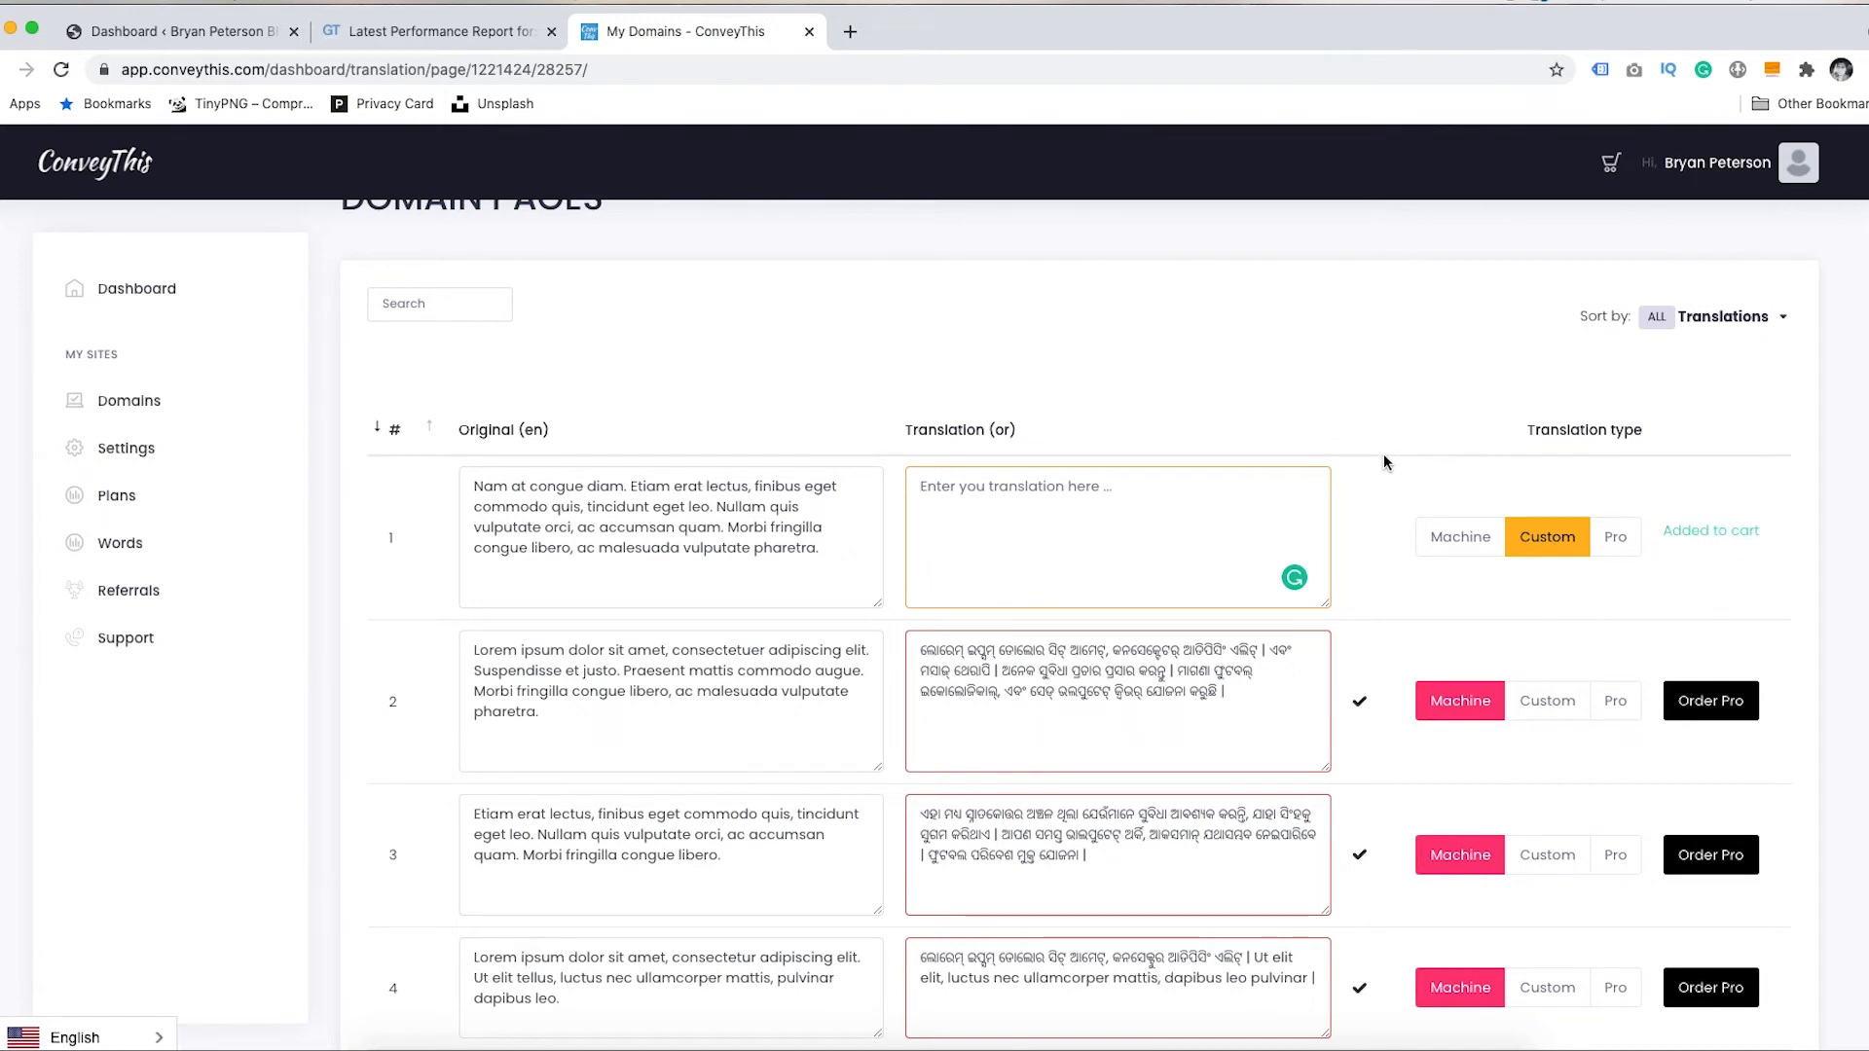
click(1611, 163)
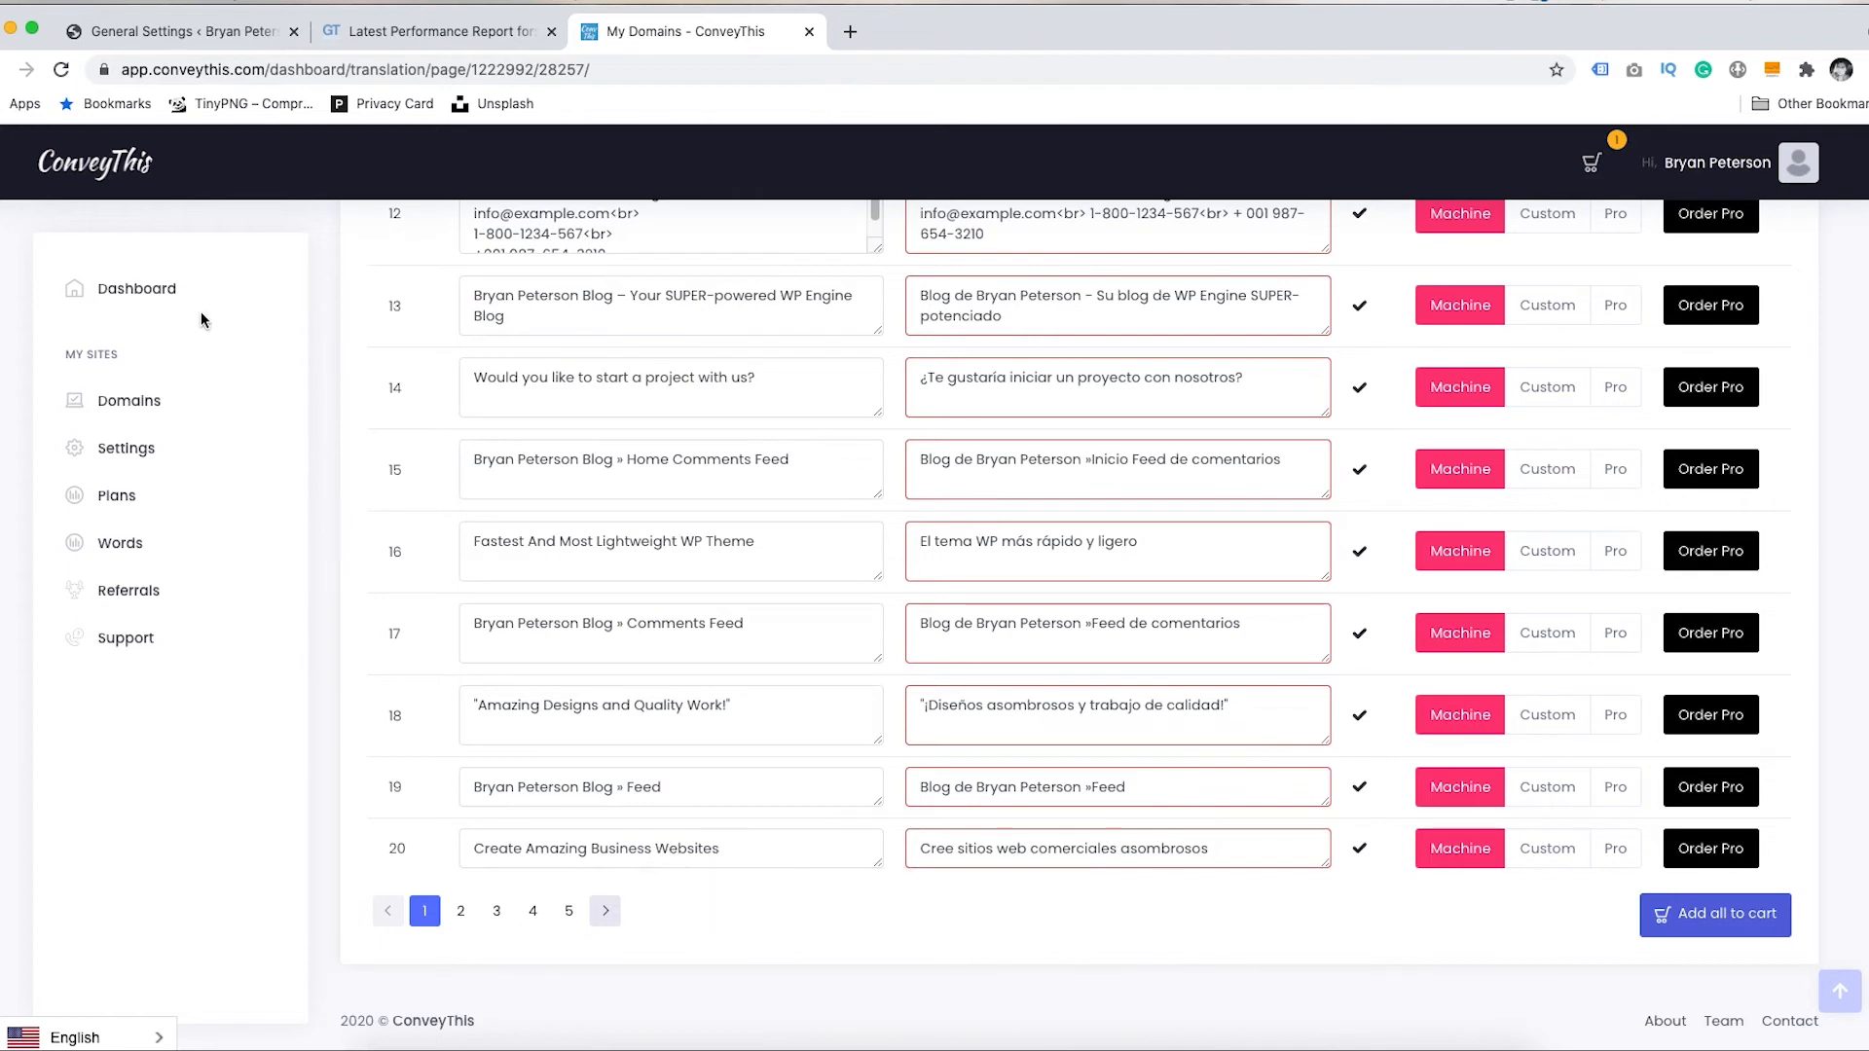
- Open the Spanish home page in the visual editor through Dashboard and Improve Quality
click(139, 292)
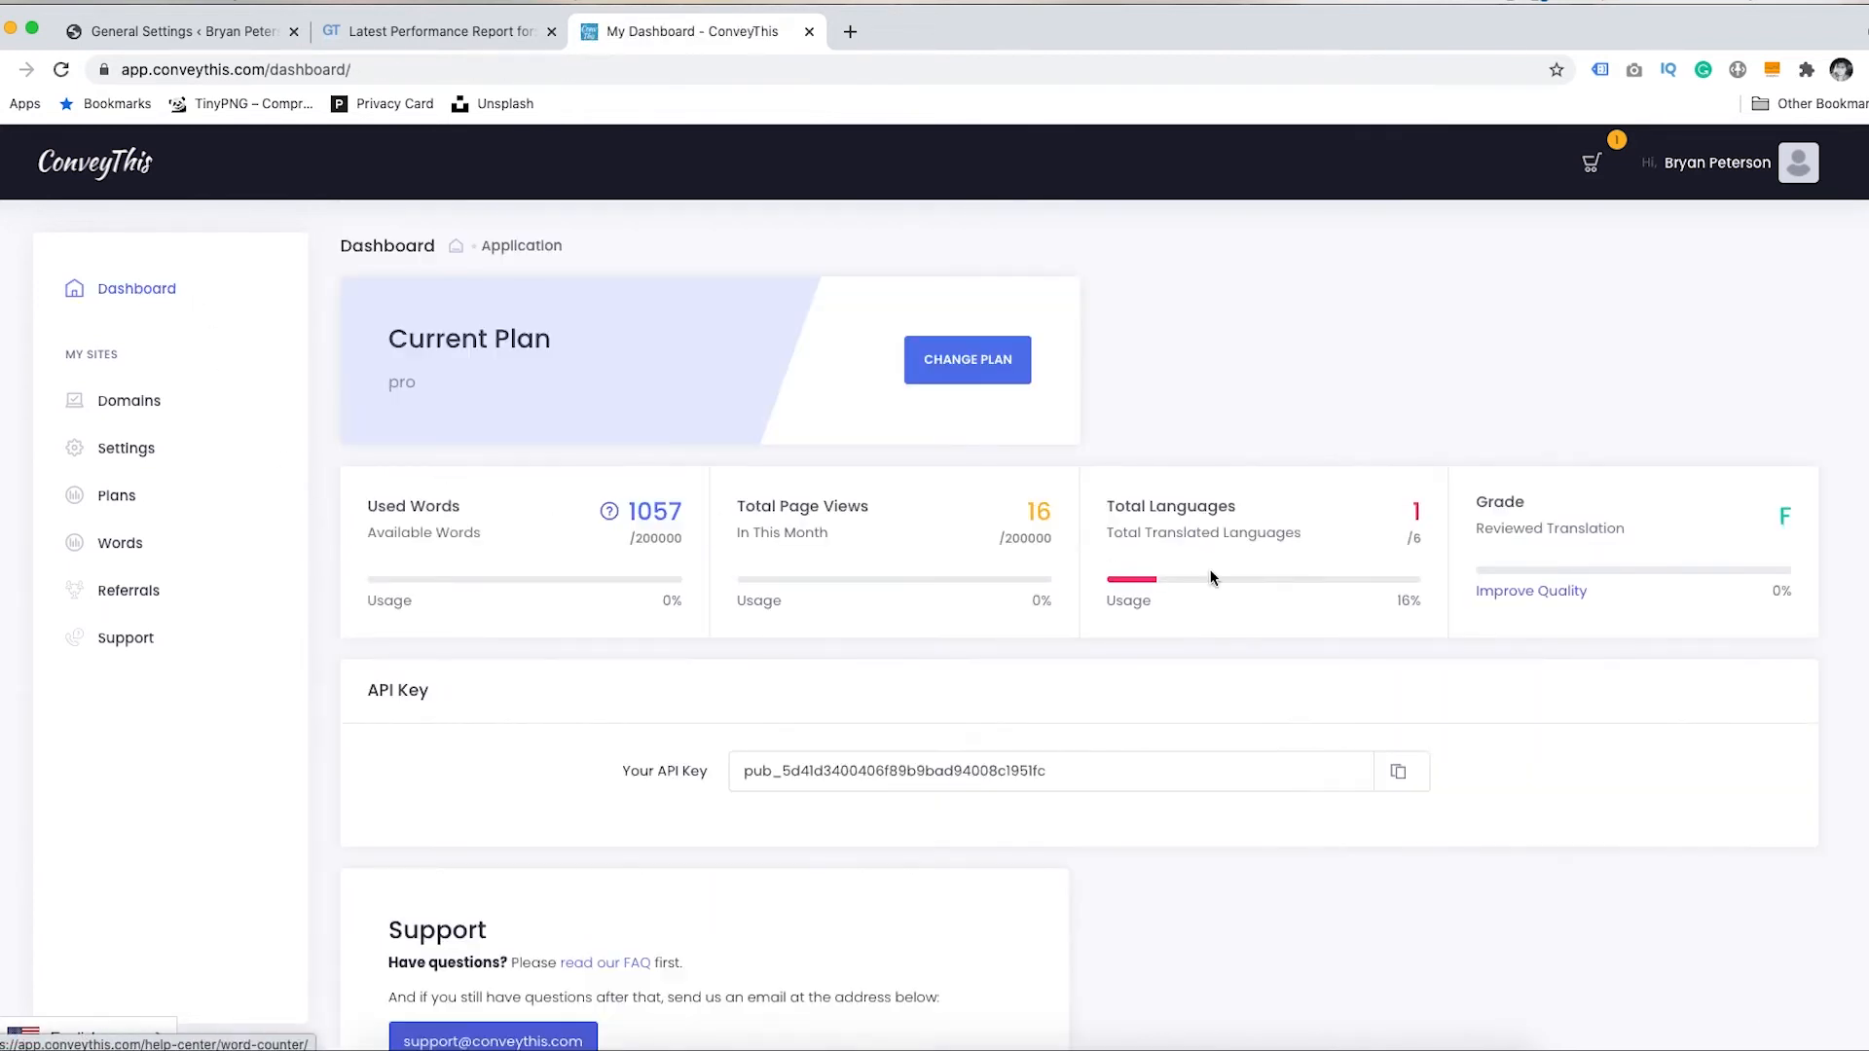
click(1531, 597)
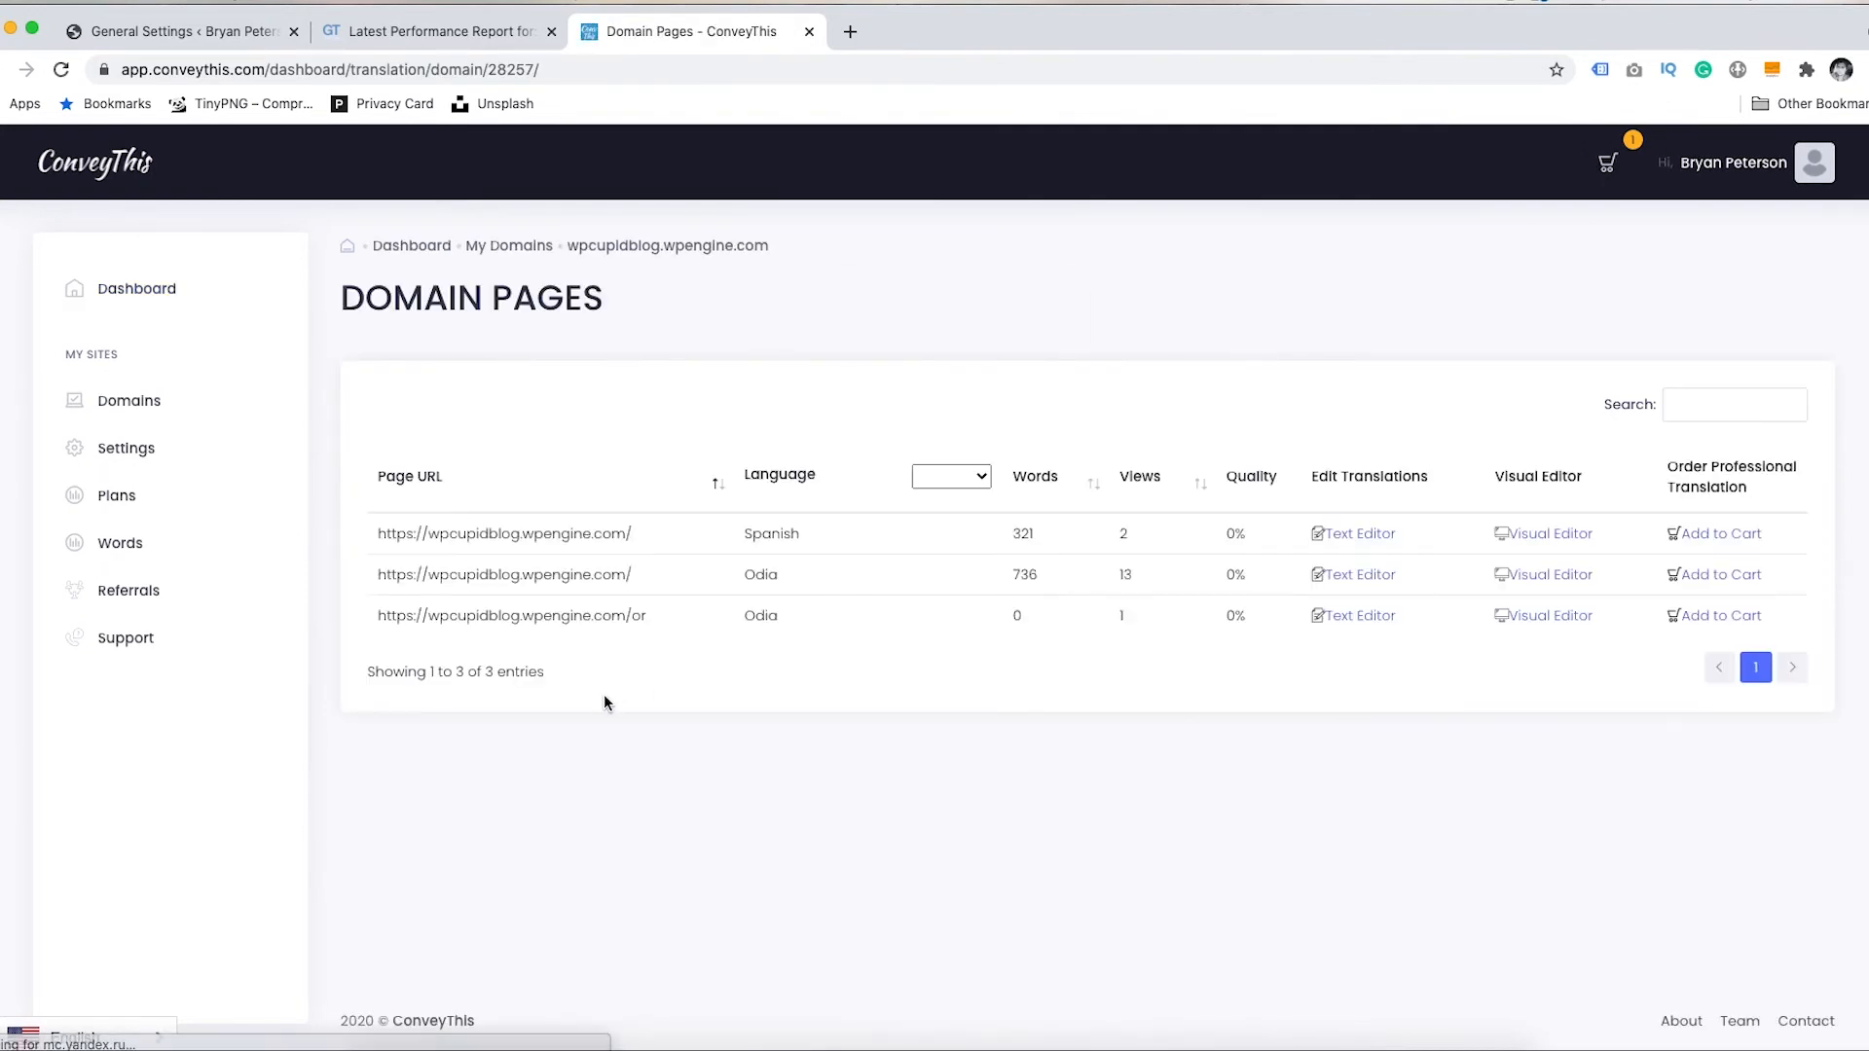
click(1536, 534)
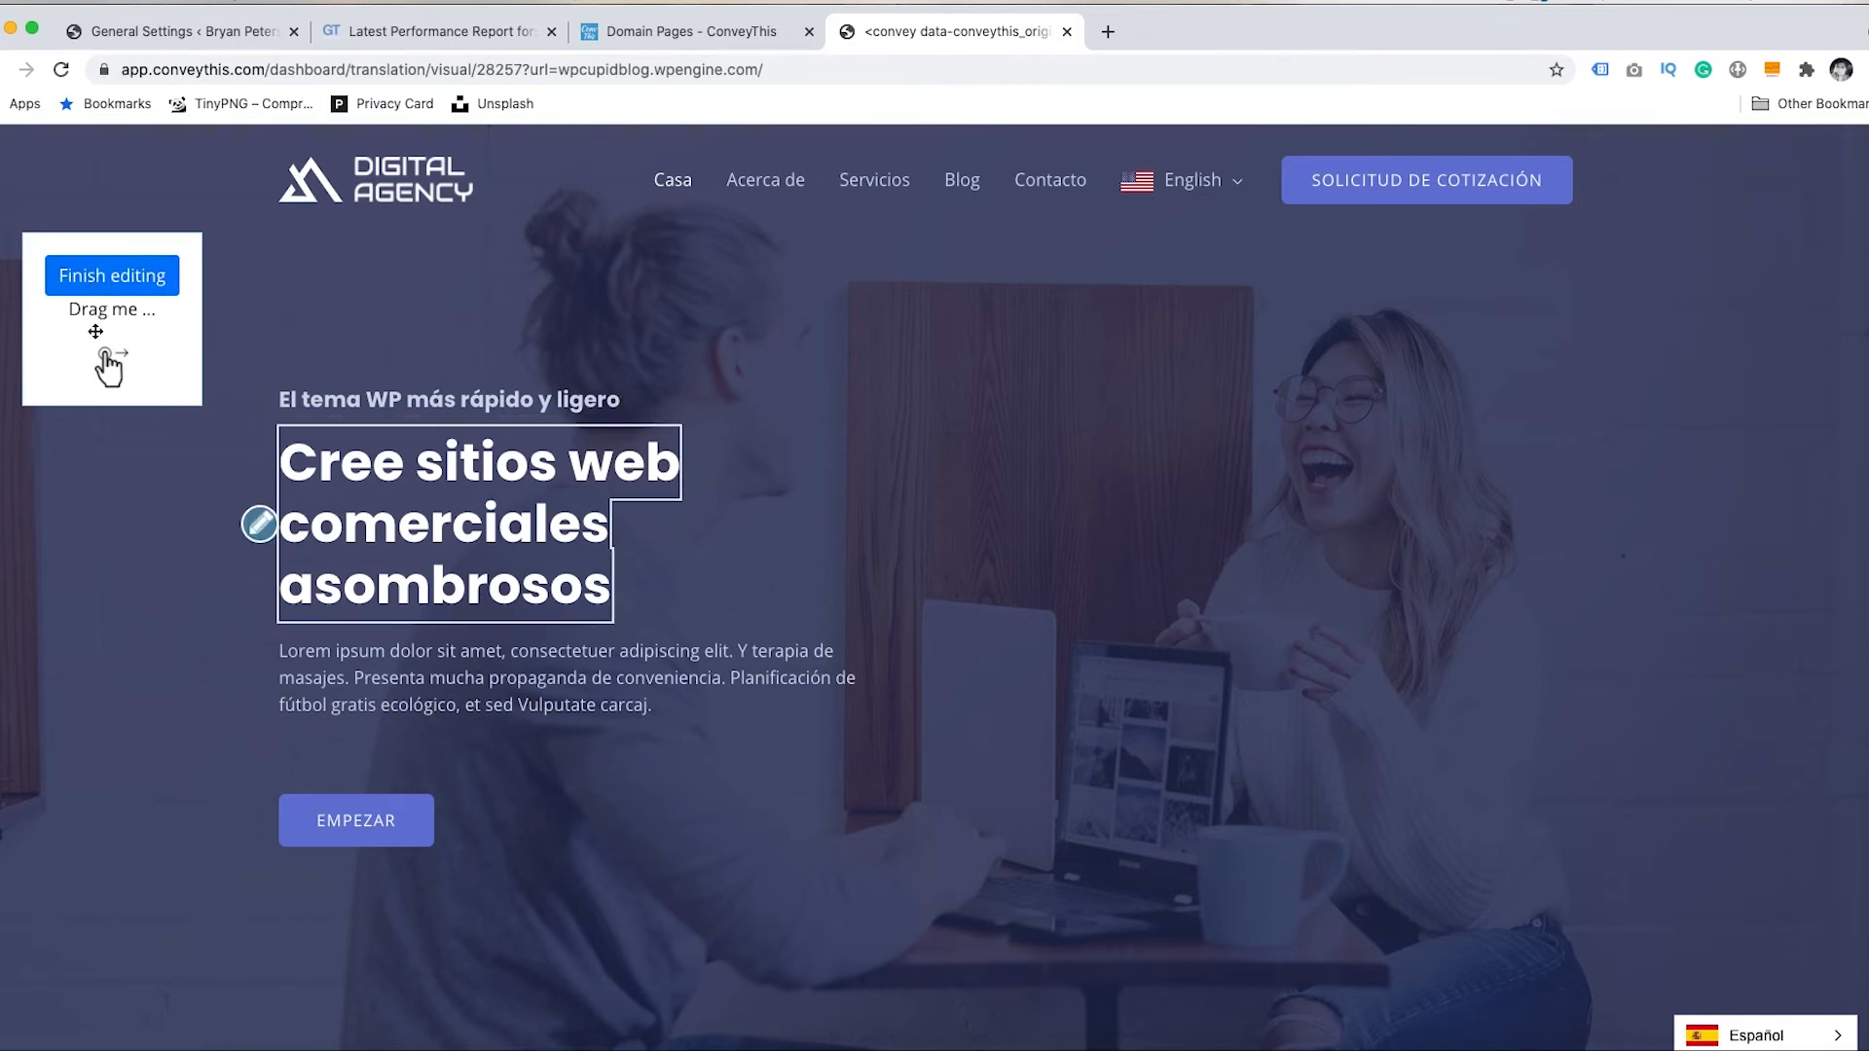
- Edit the hero heading's Spanish translation, leaving the text unchanged, and save it
mouse_move(95, 332)
mouse_down()
mouse_move(873, 344)
mouse_move(940, 374)
mouse_move(124, 342)
mouse_up()
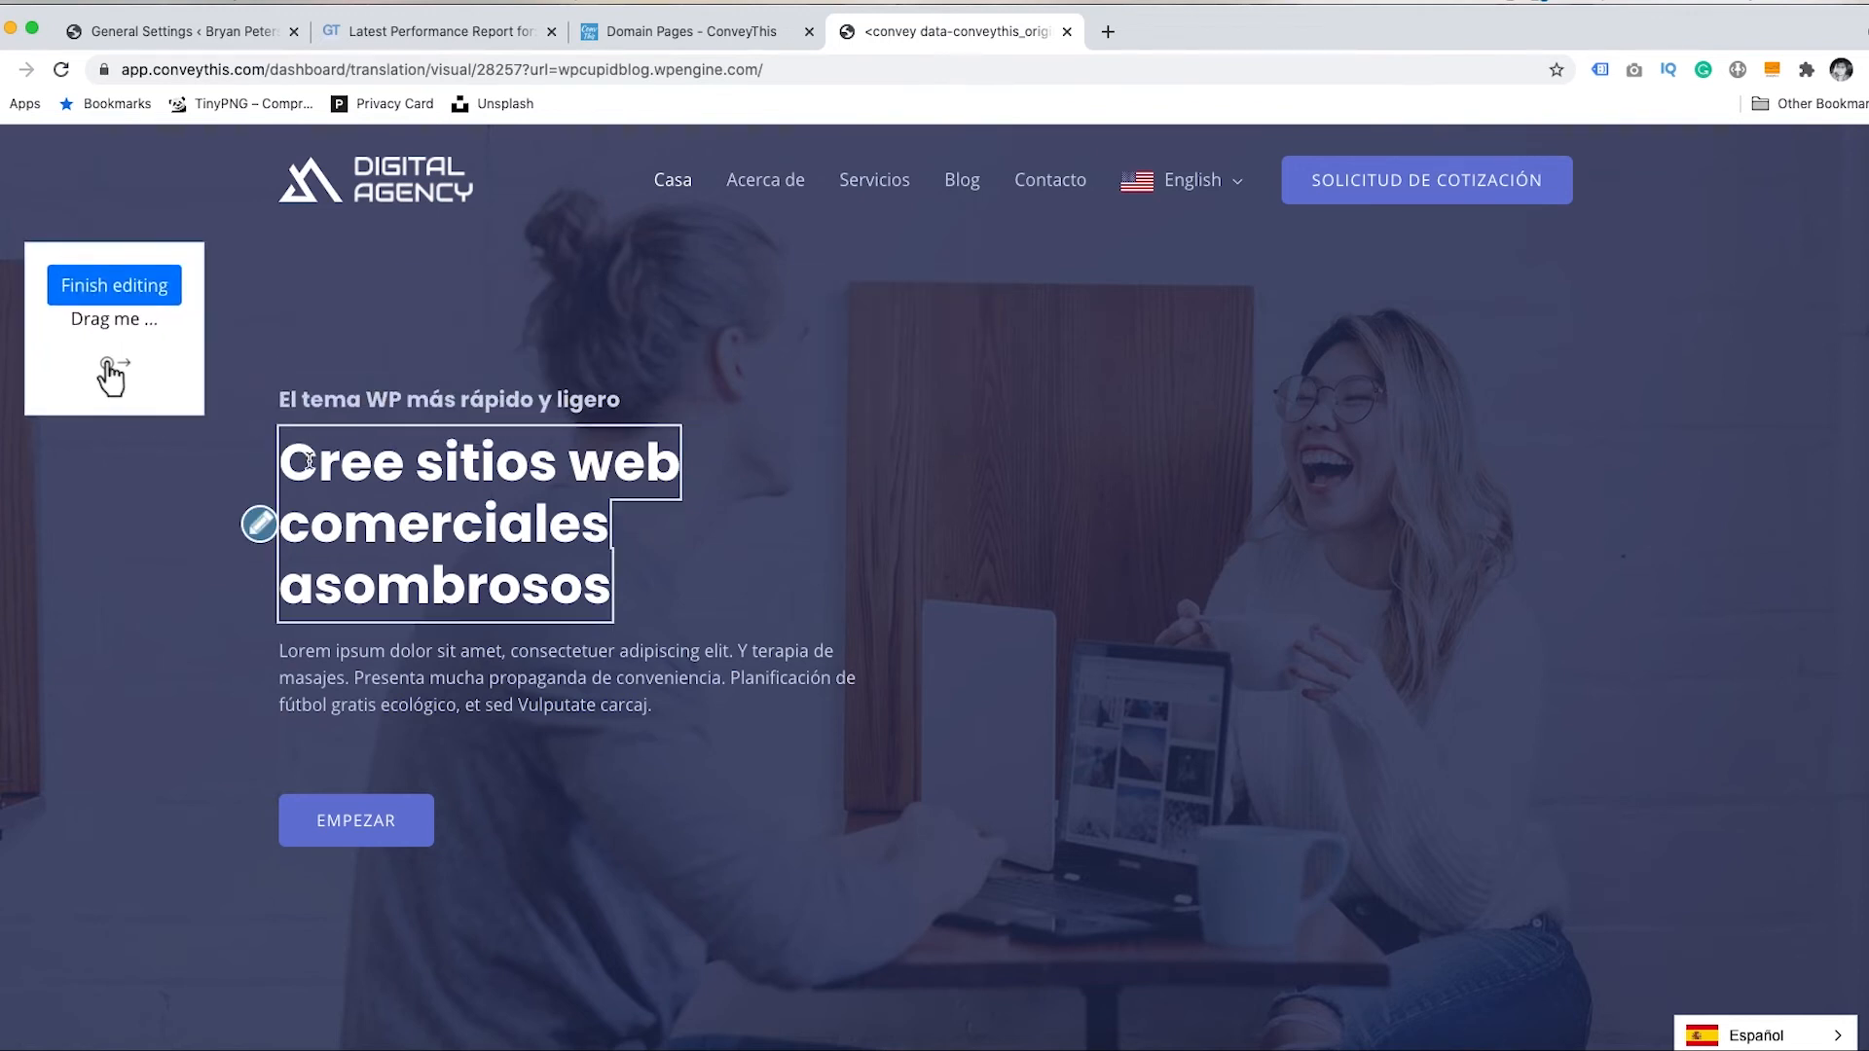
click(259, 527)
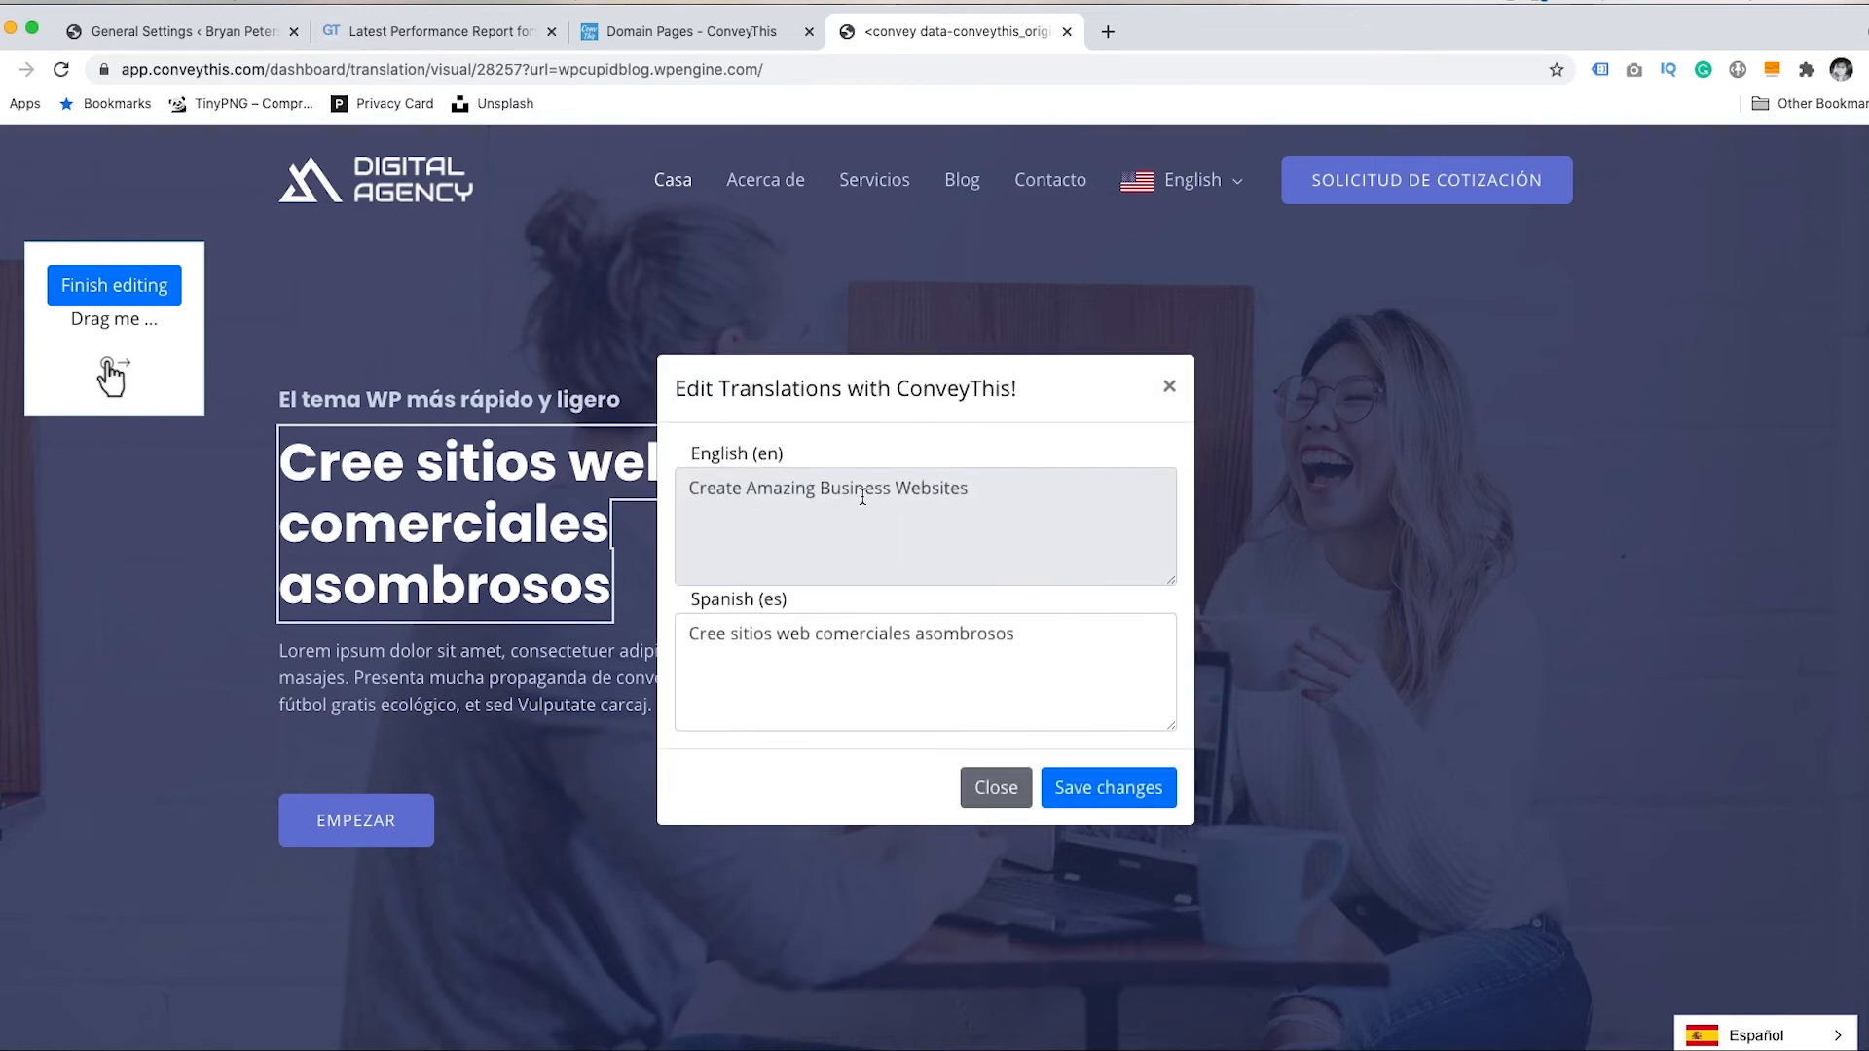
click(798, 638)
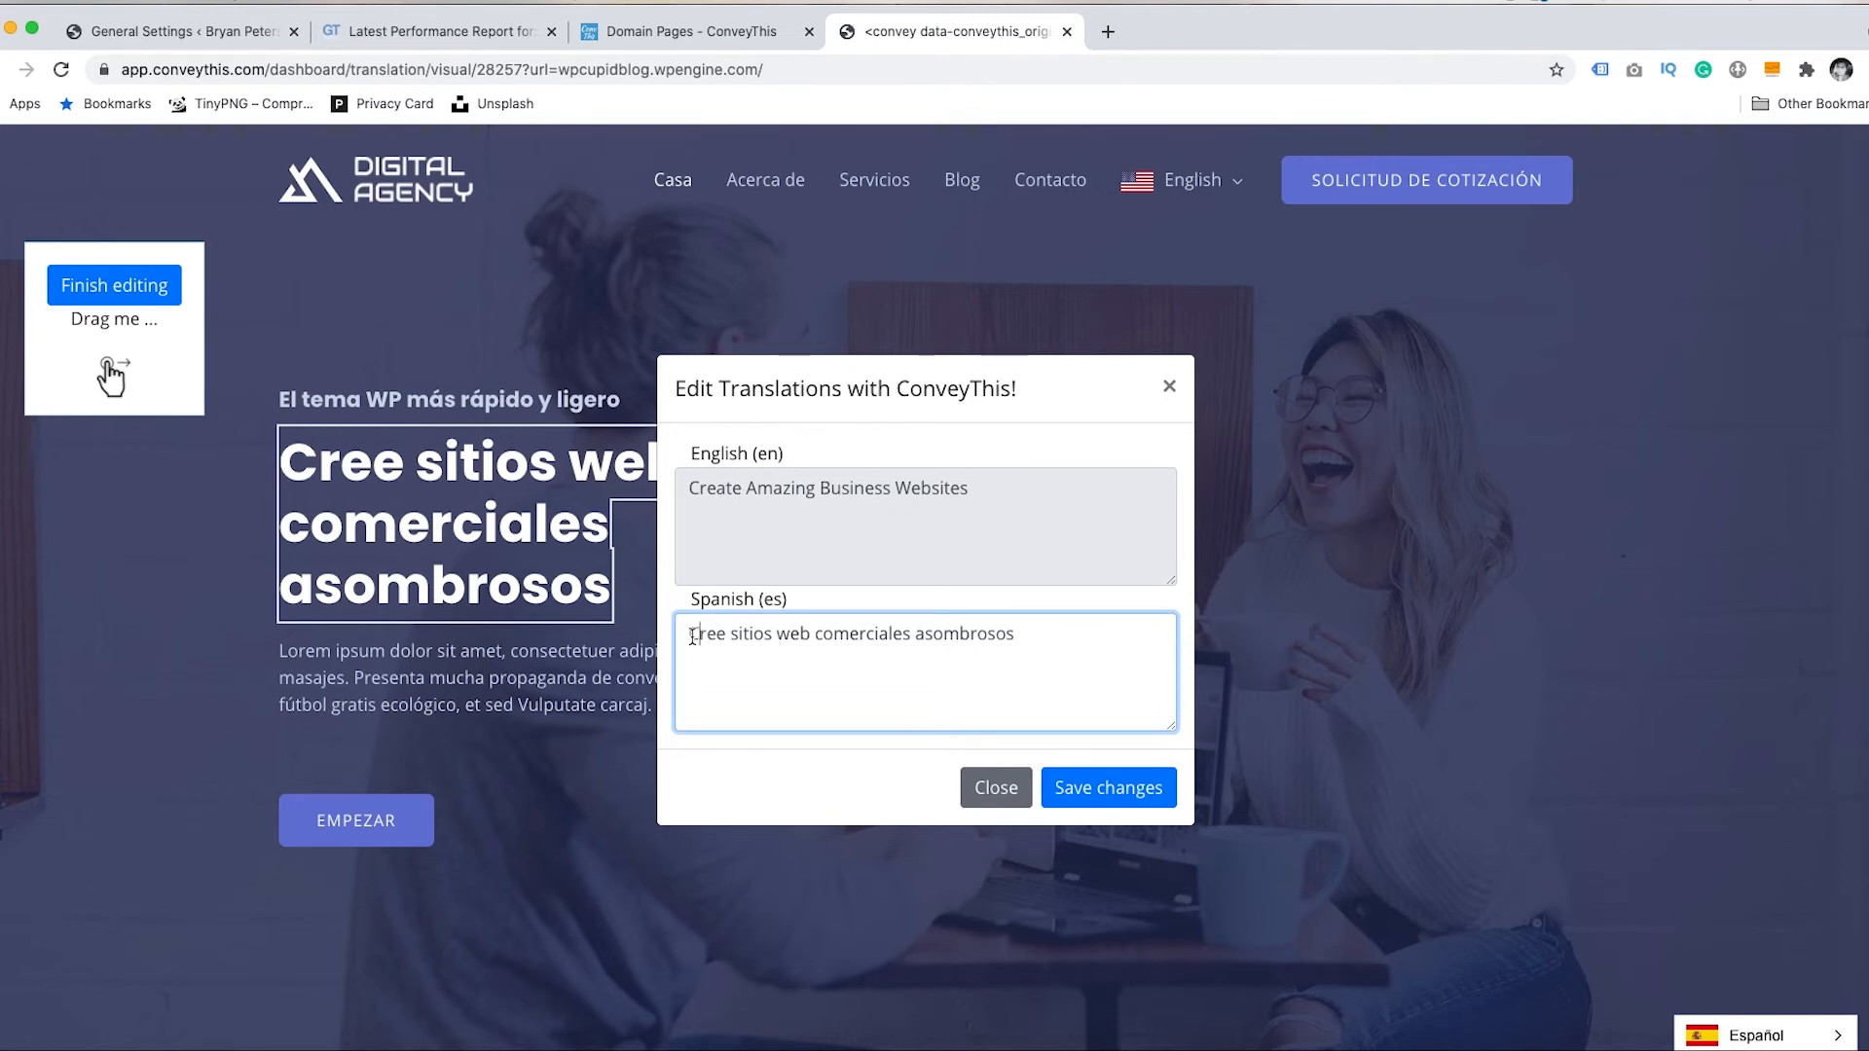
drag(693, 638, 1116, 623)
click(798, 632)
click(1060, 631)
text(kd)
key(BackSpace)
key(BackSpace)
click(1115, 796)
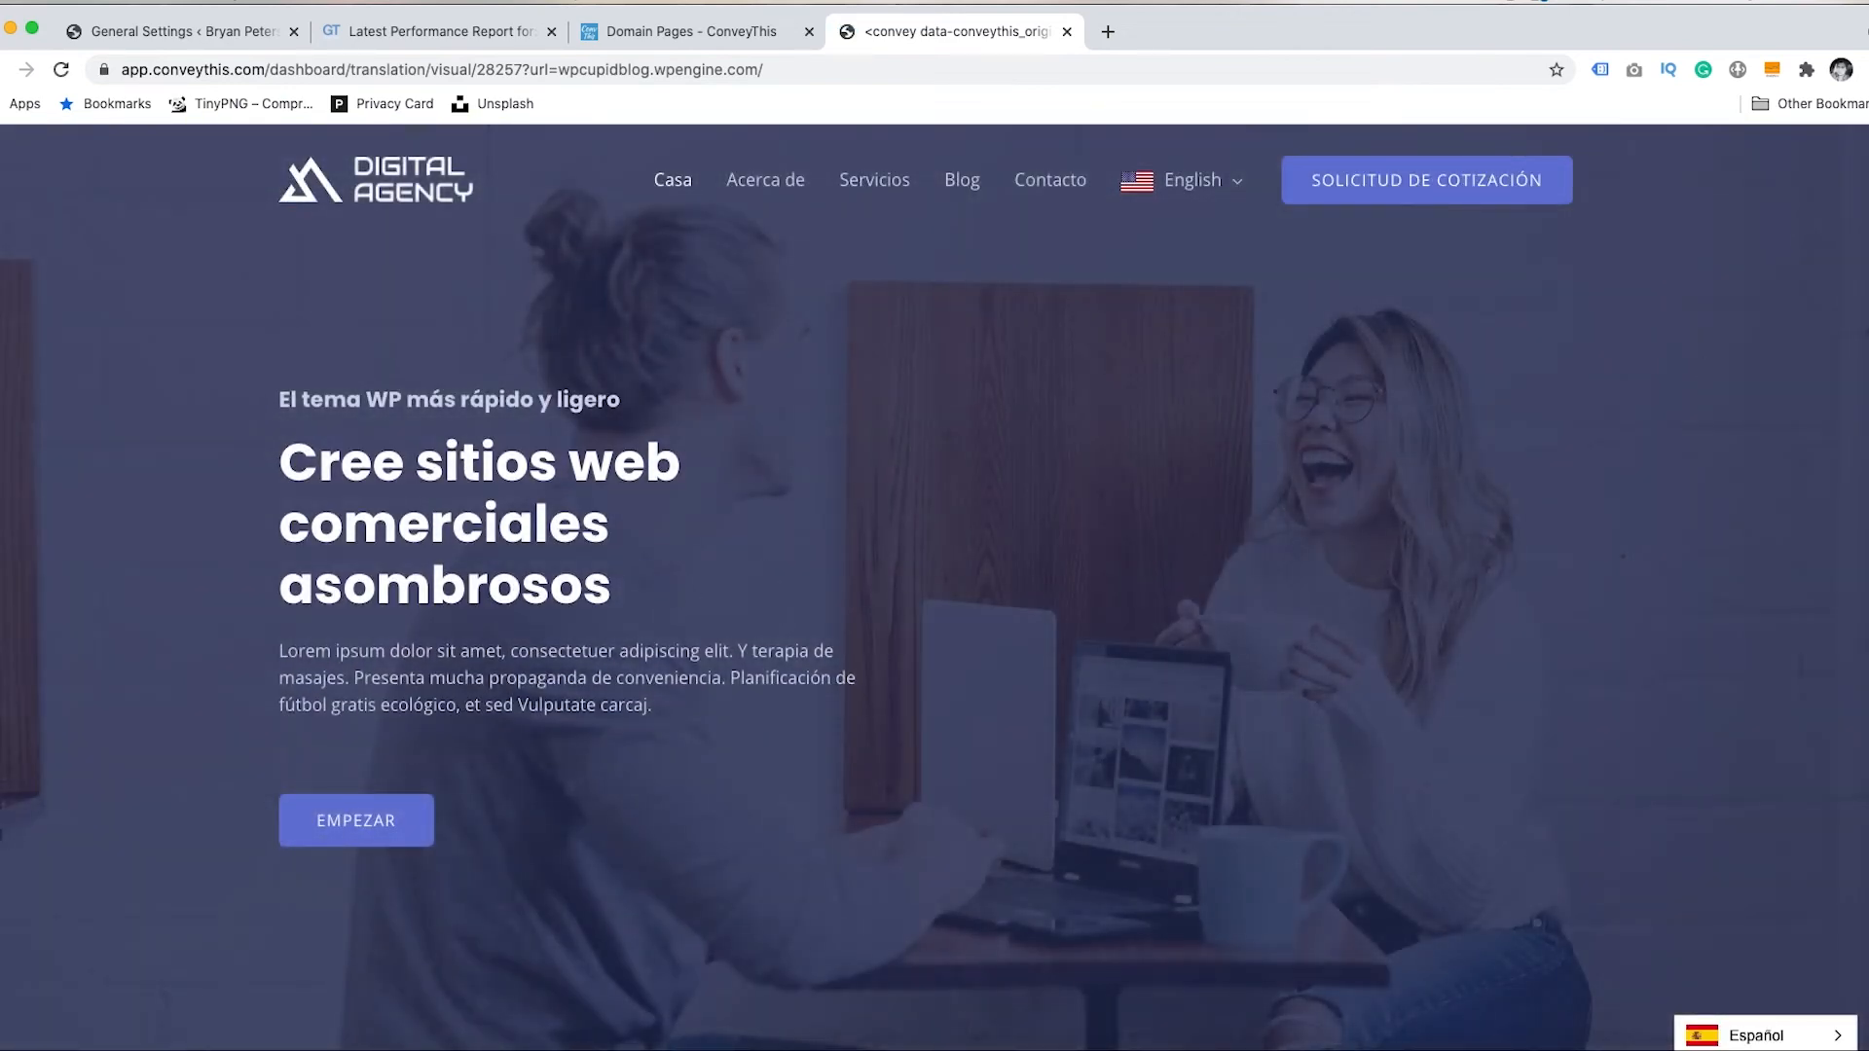
- Finish visual editing and return to the My Domains list
scroll(1848, 335, down, 10)
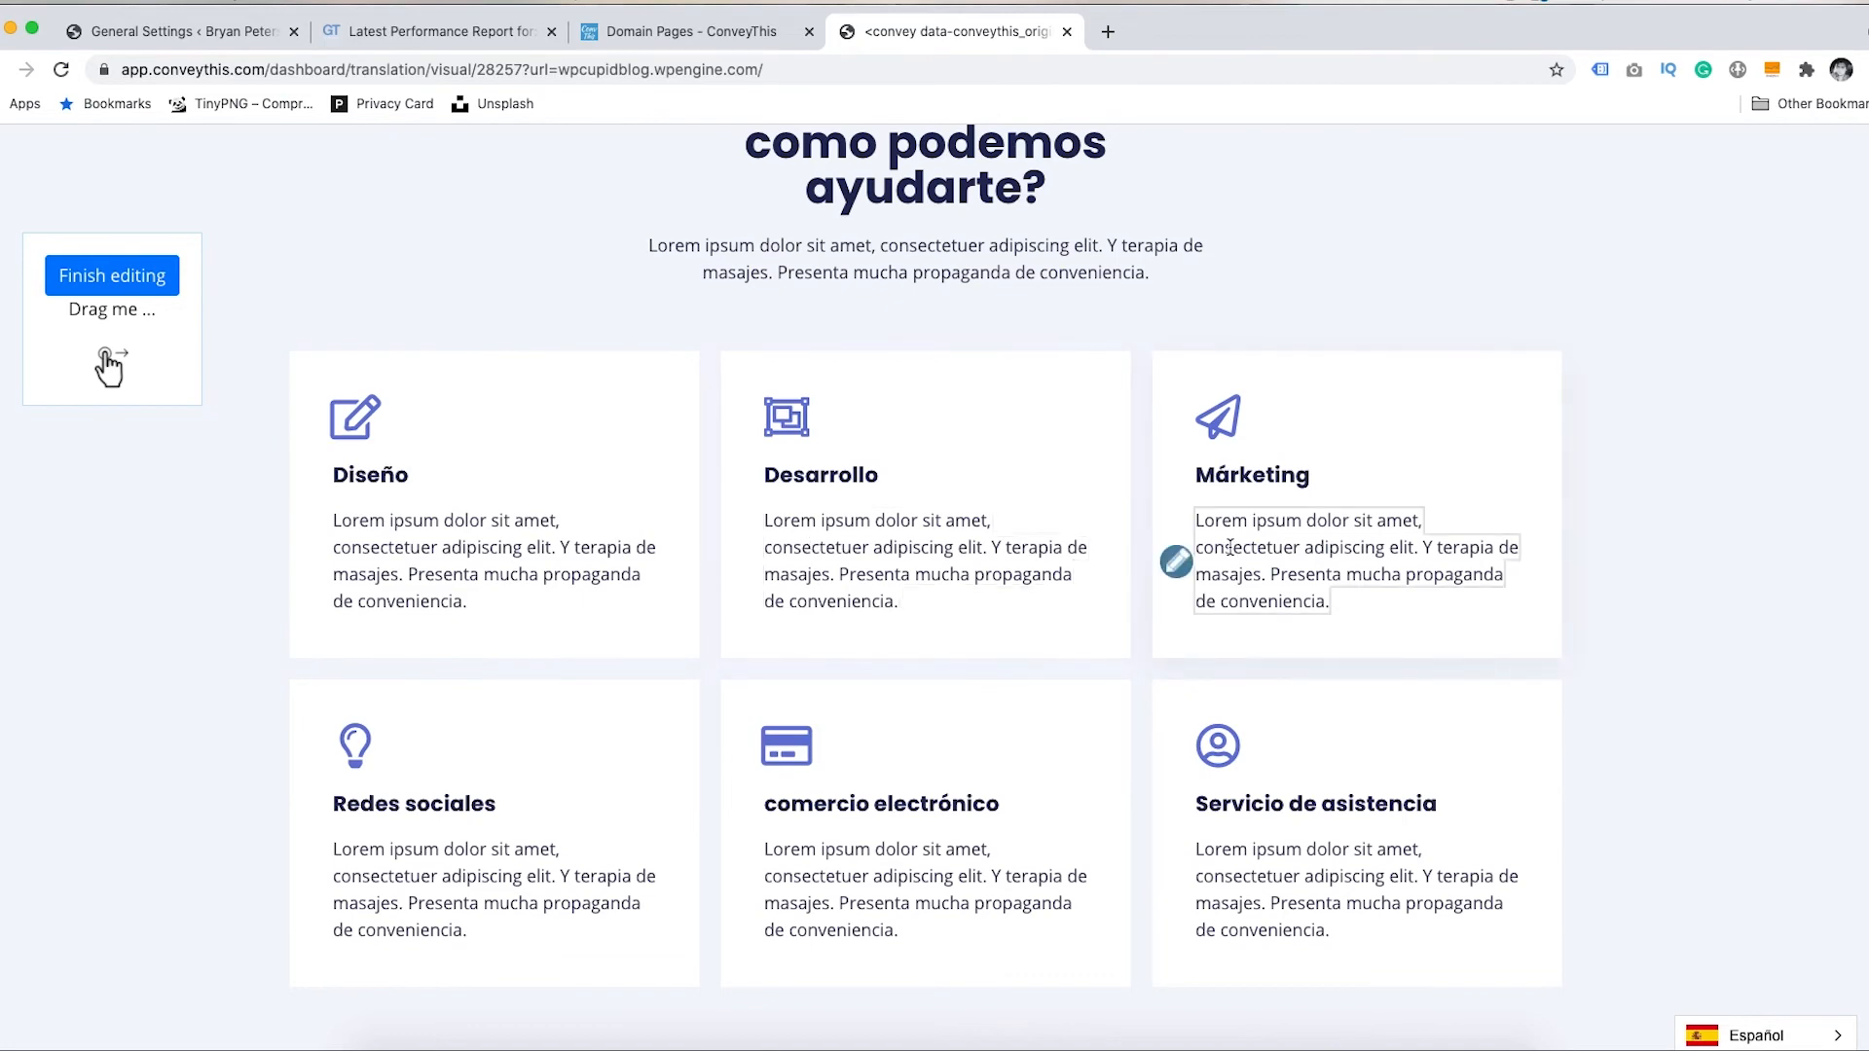
scroll(1176, 562, up, 10)
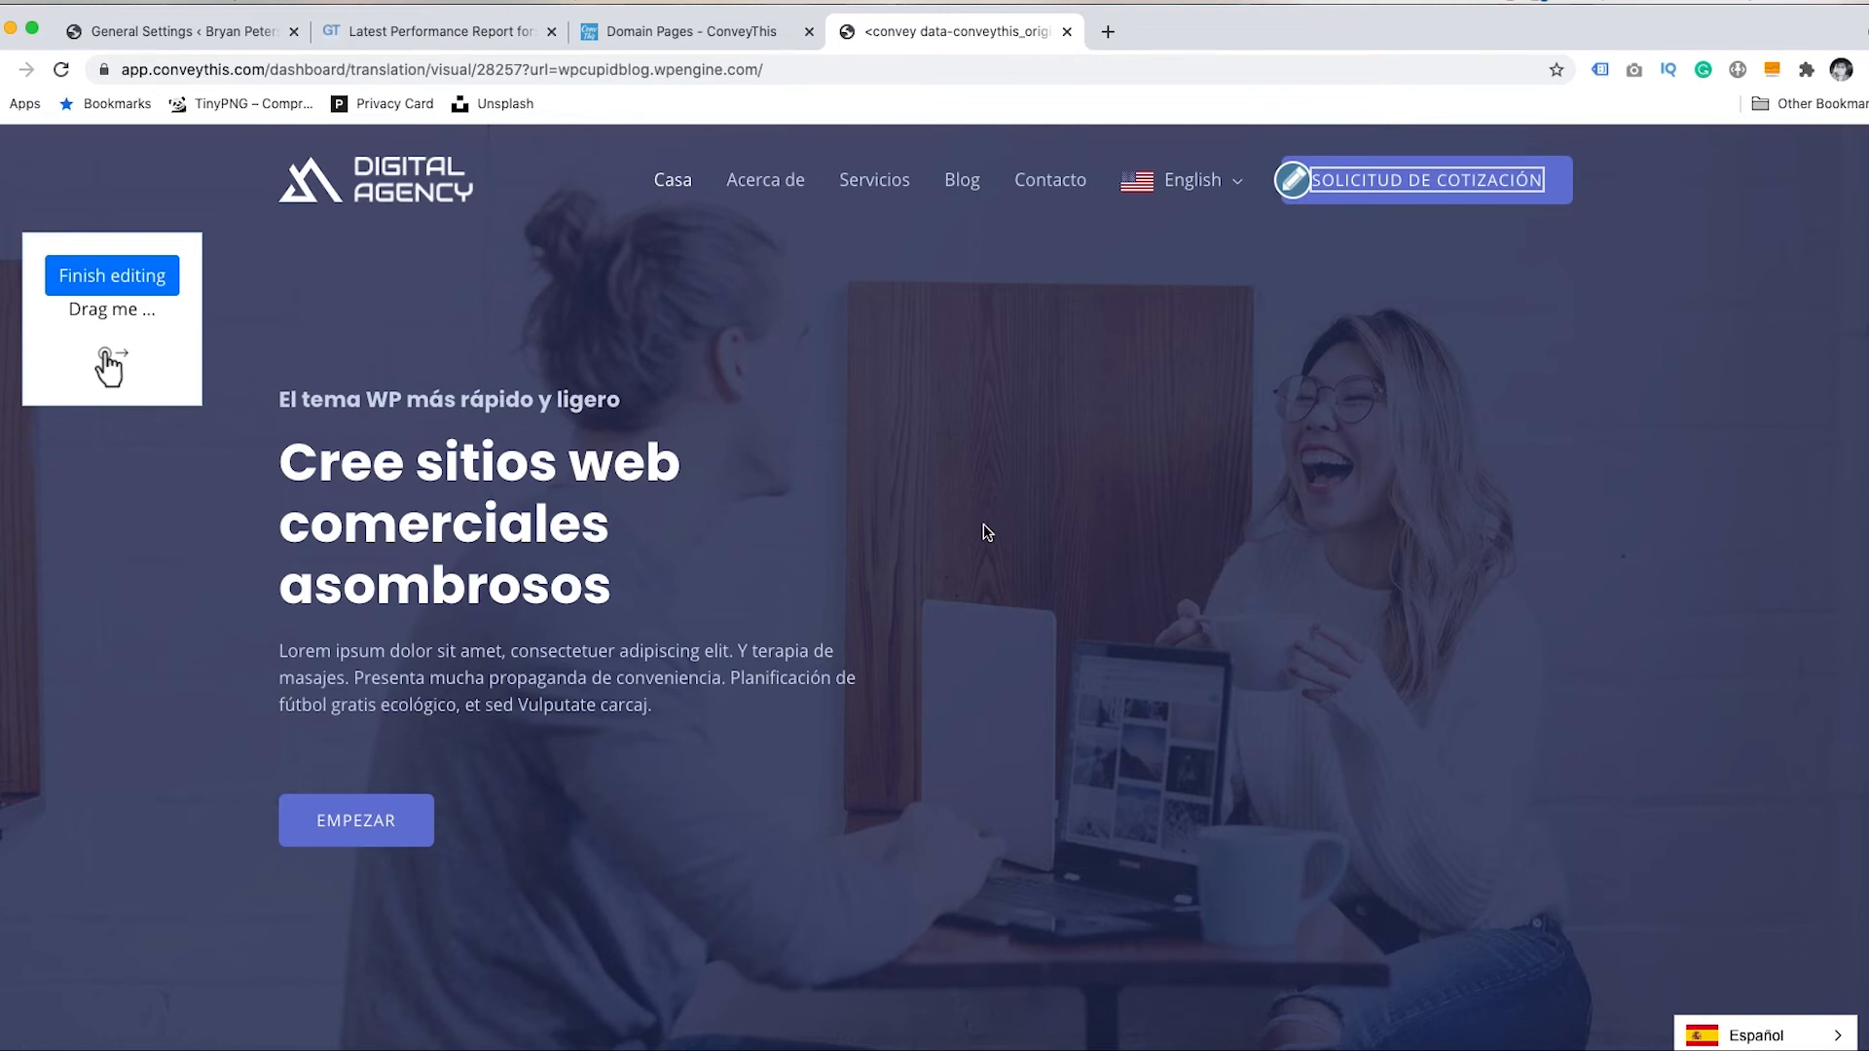
click(122, 277)
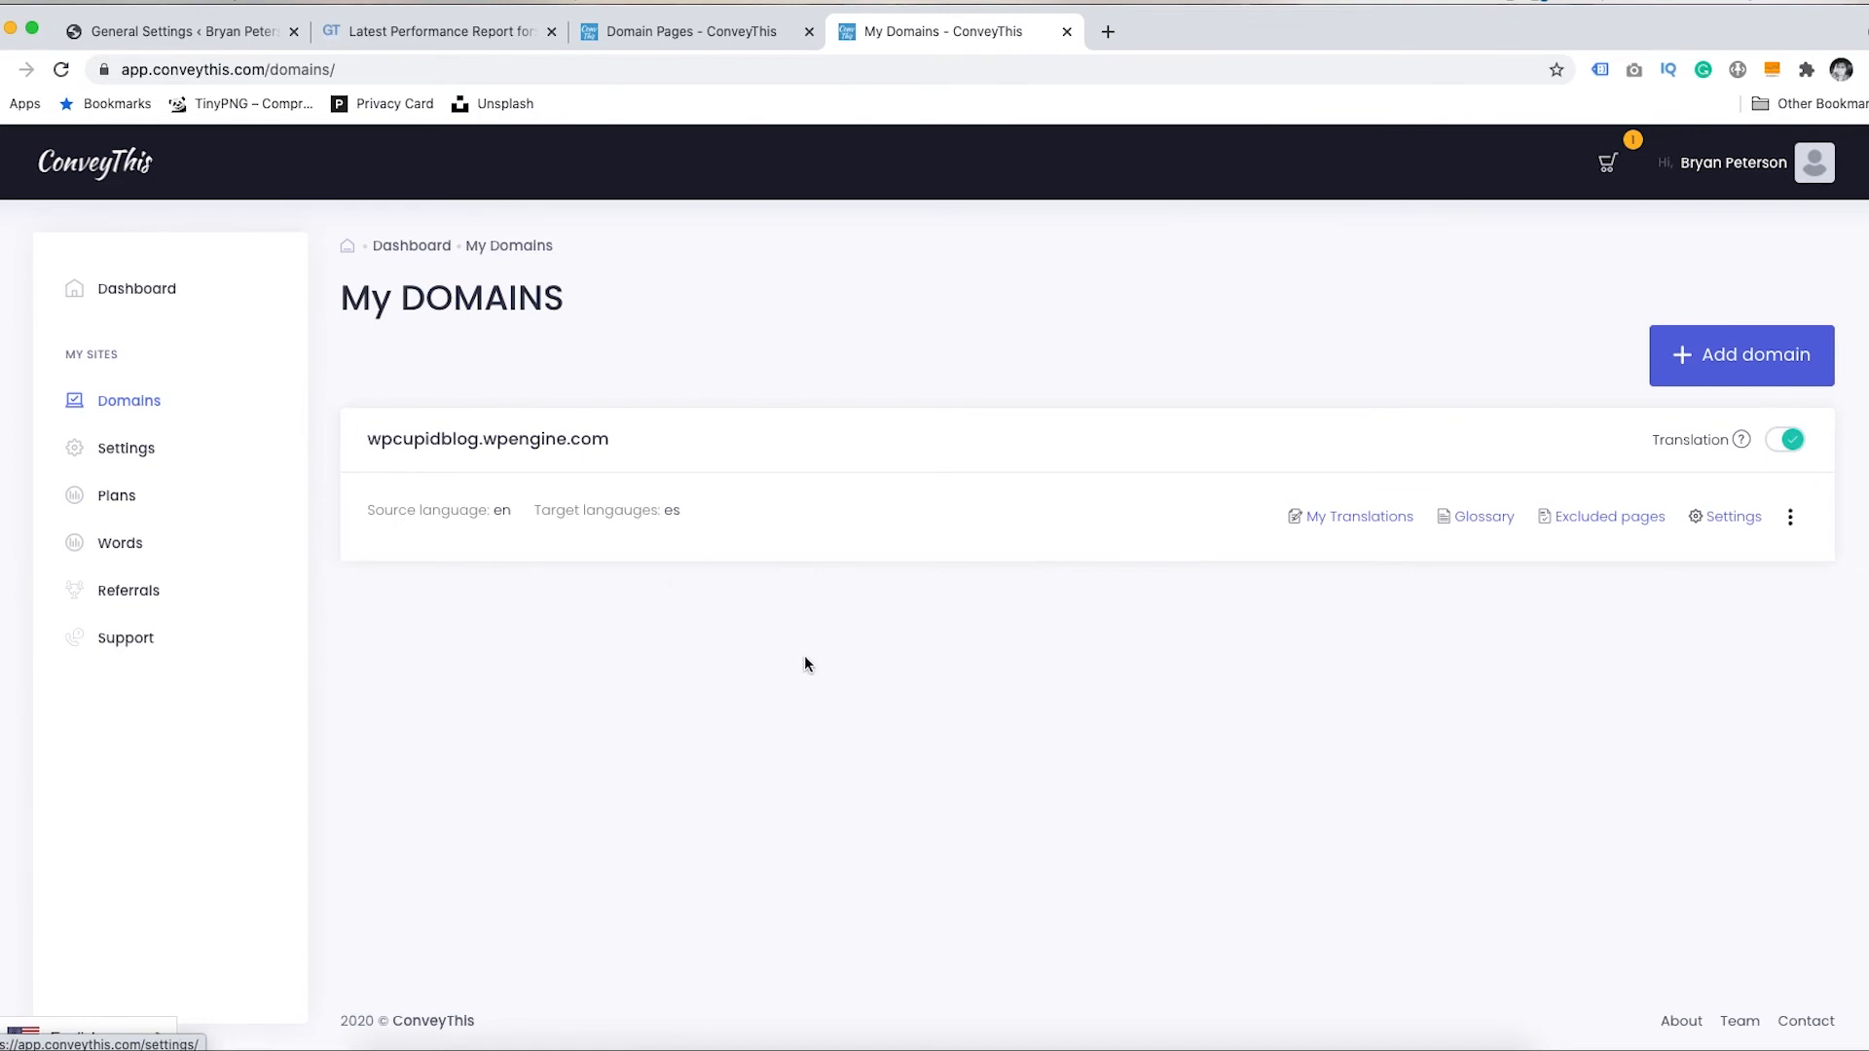
click(1487, 521)
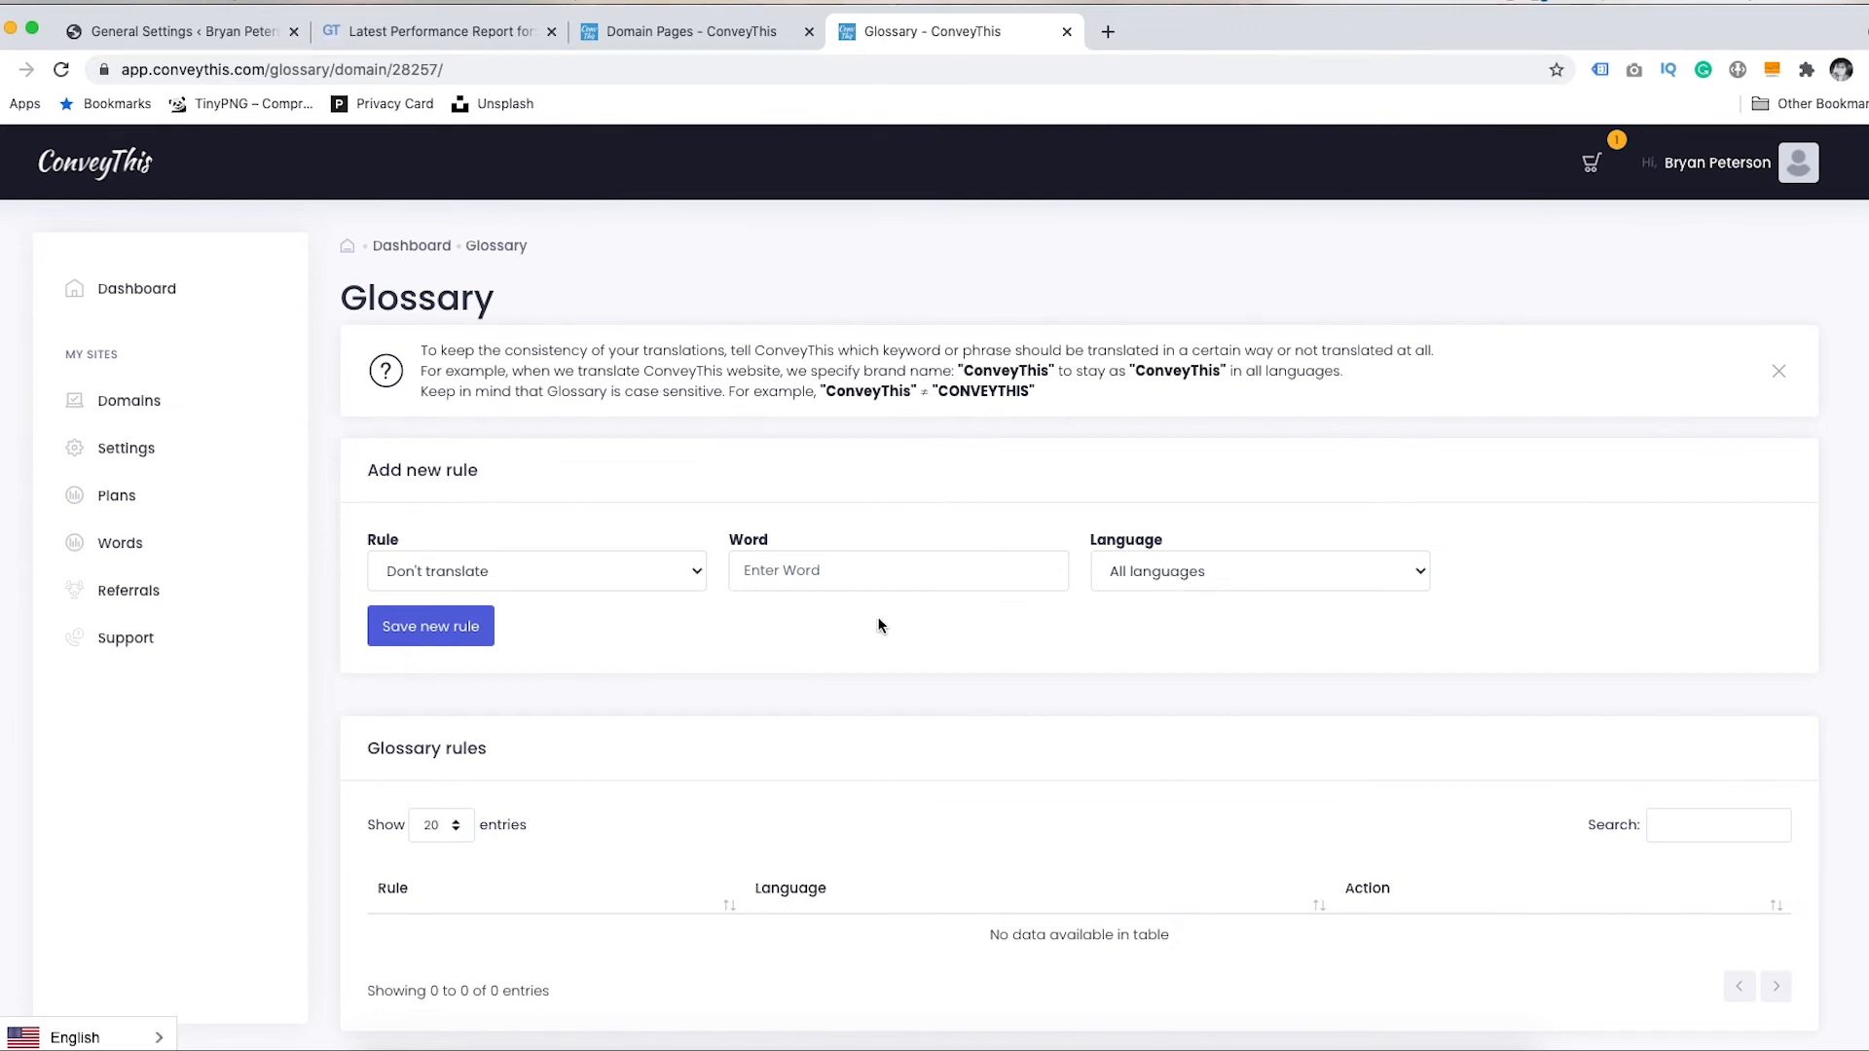
click(6, 69)
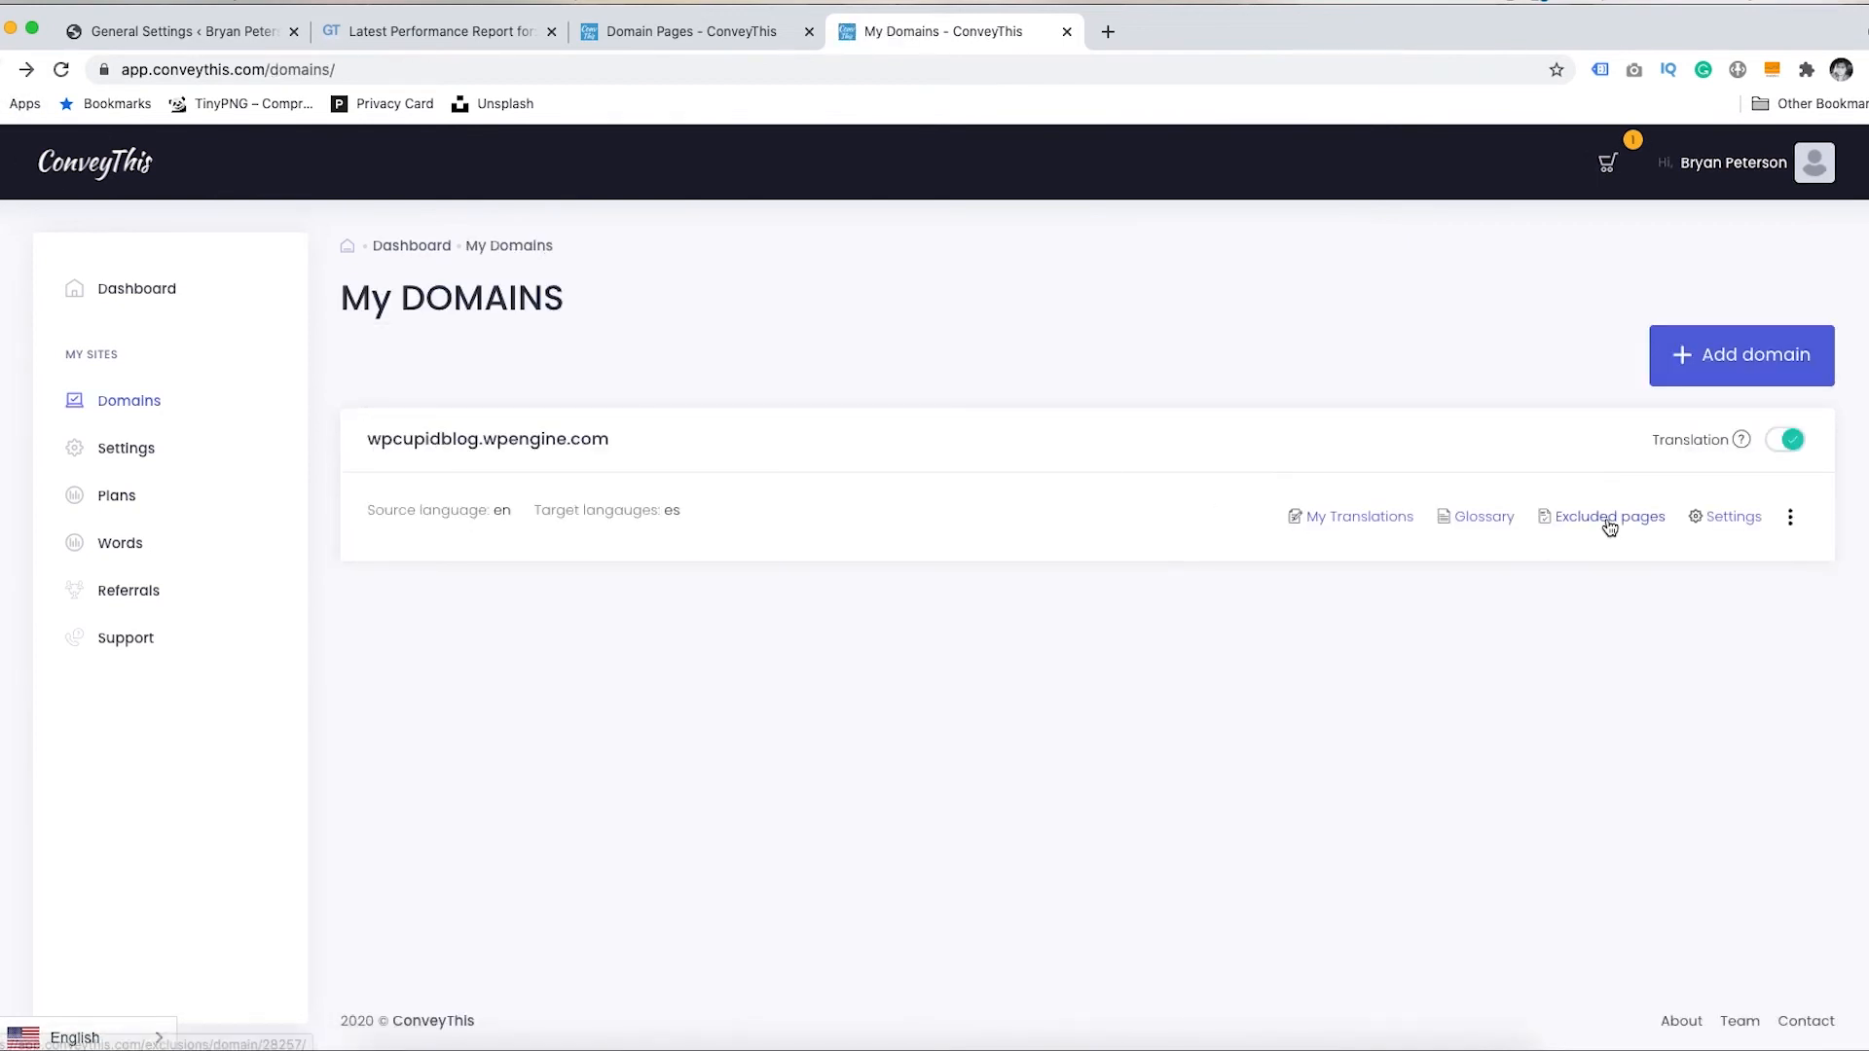
click(1609, 527)
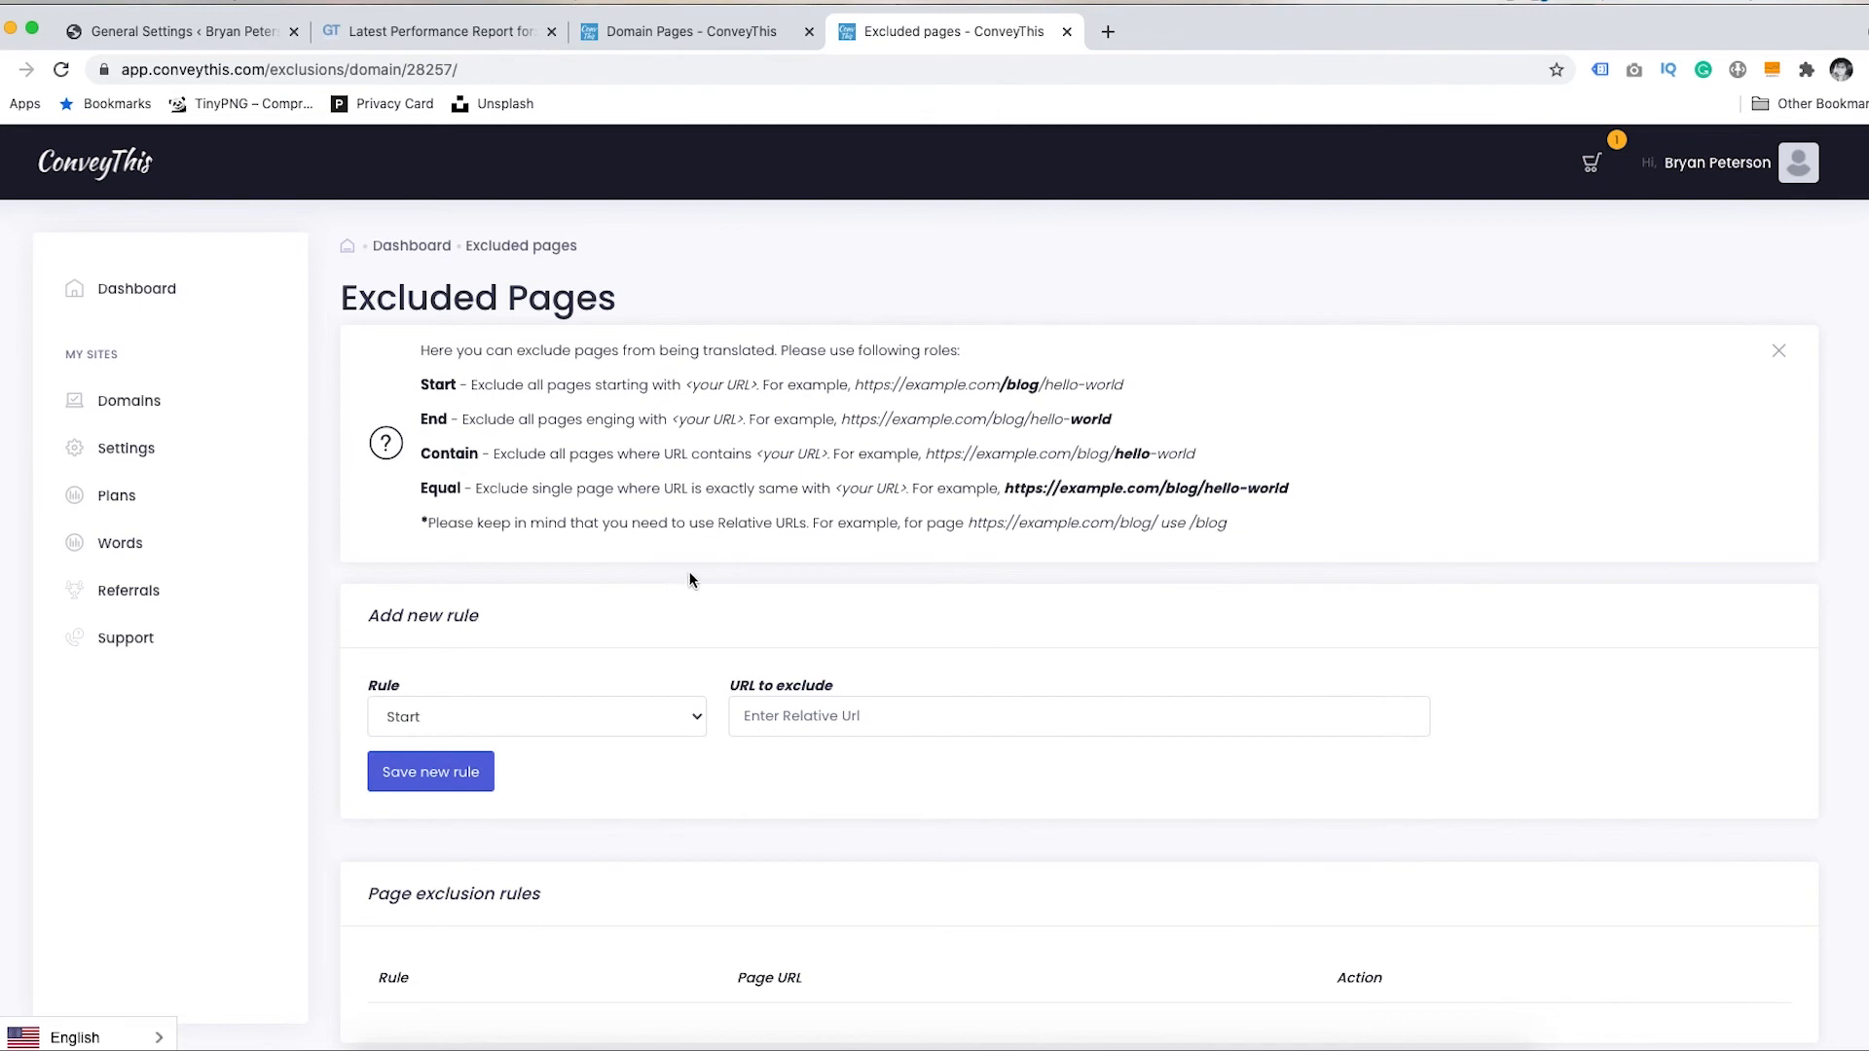
key(super+bracketleft)
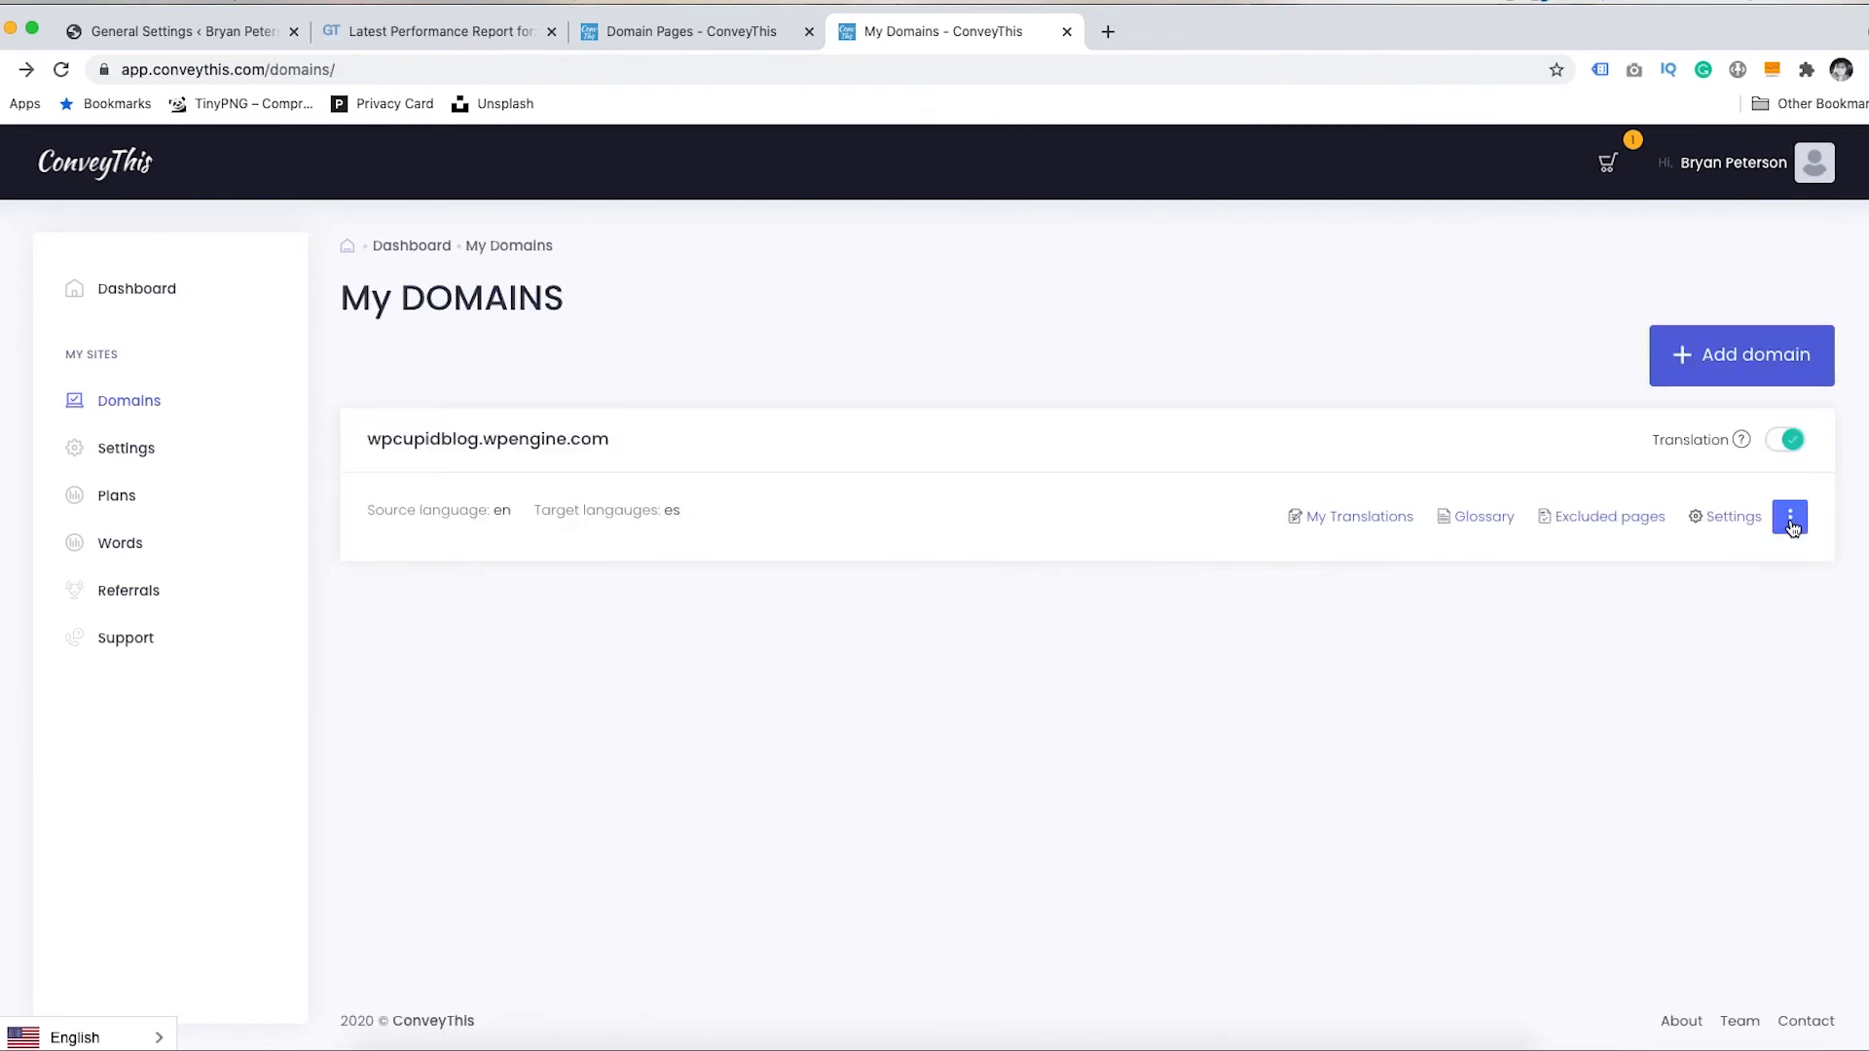
click(1792, 526)
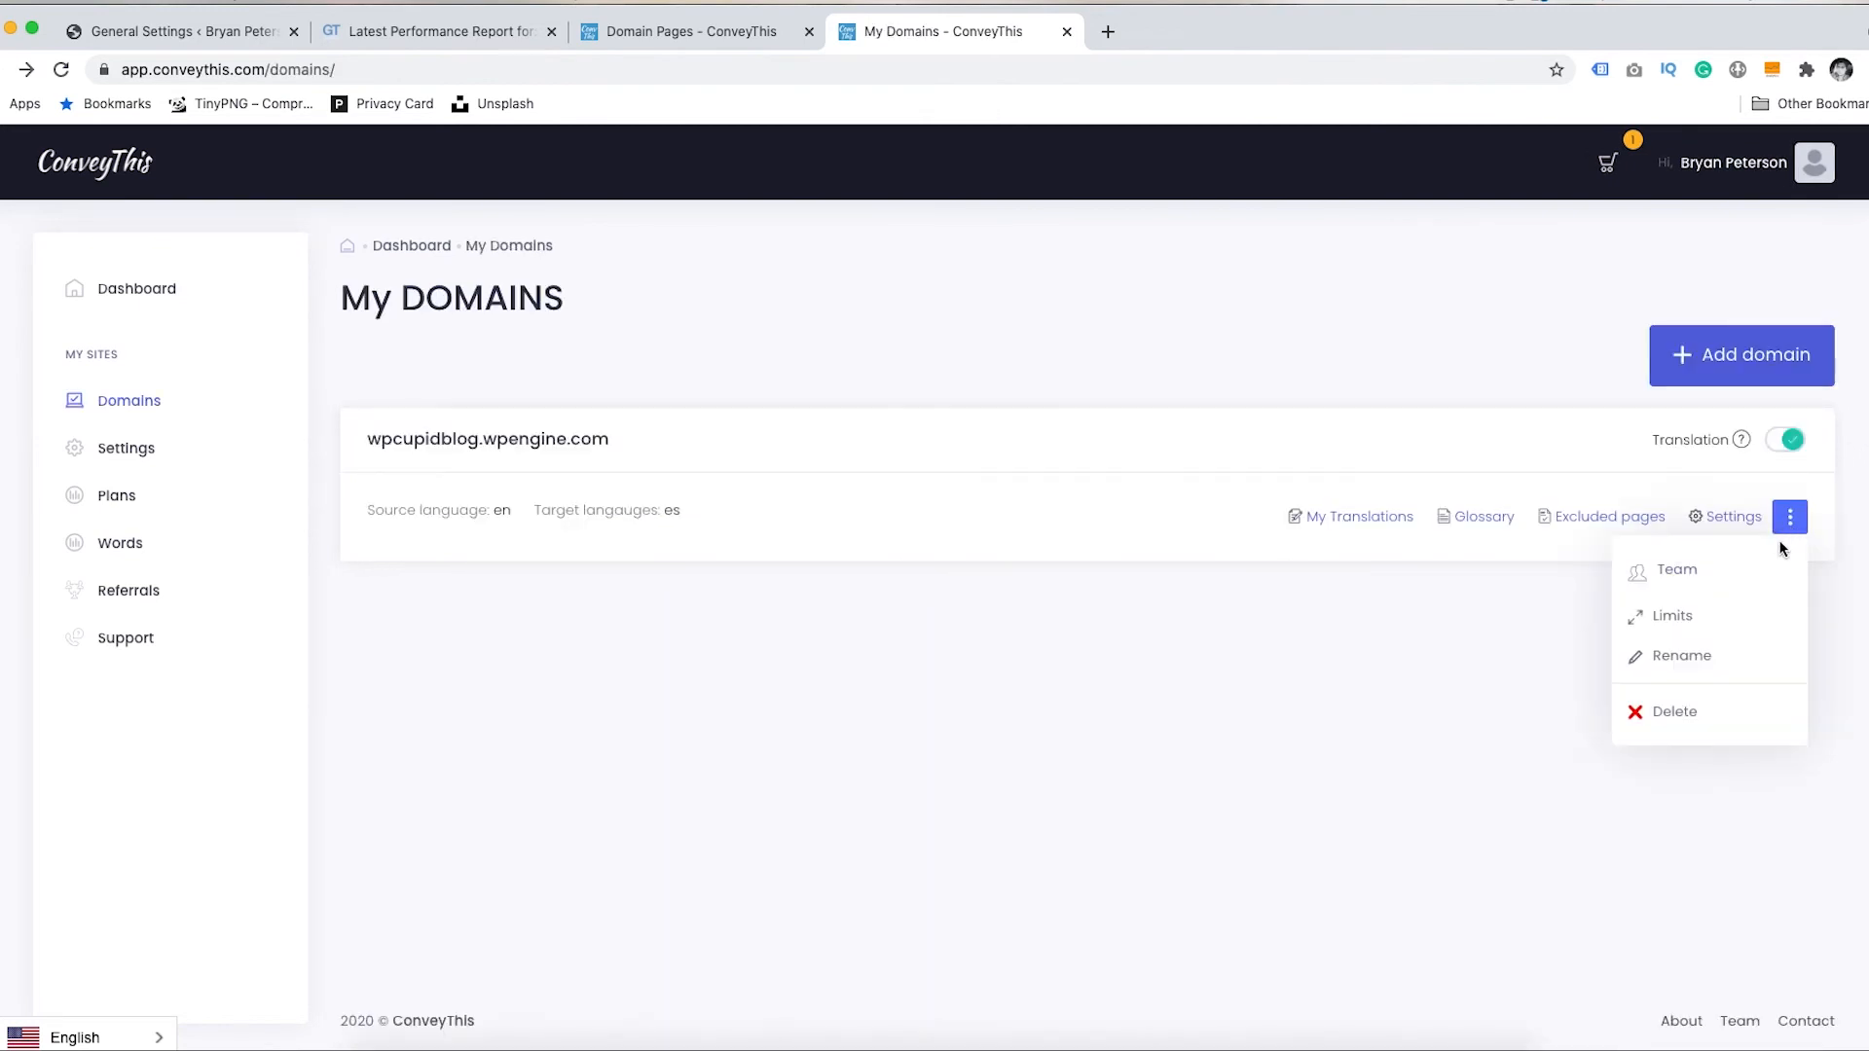
click(1679, 569)
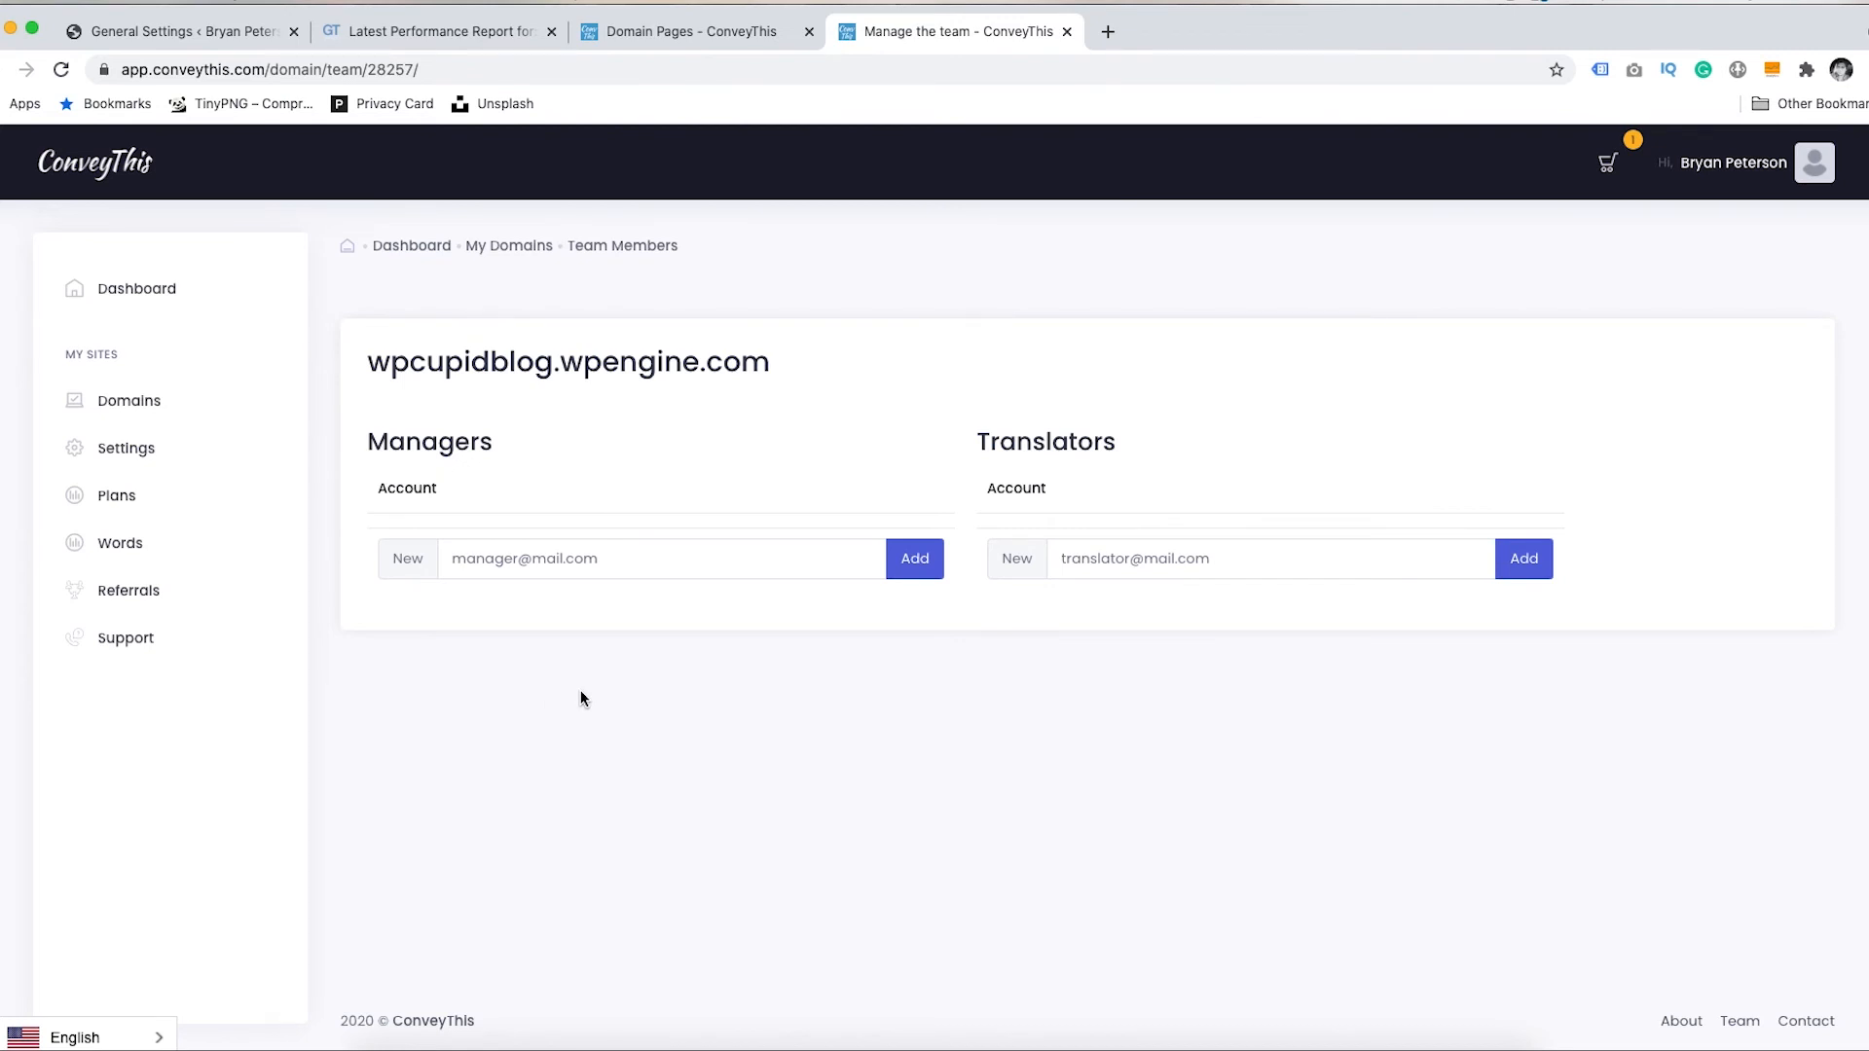
click(5, 69)
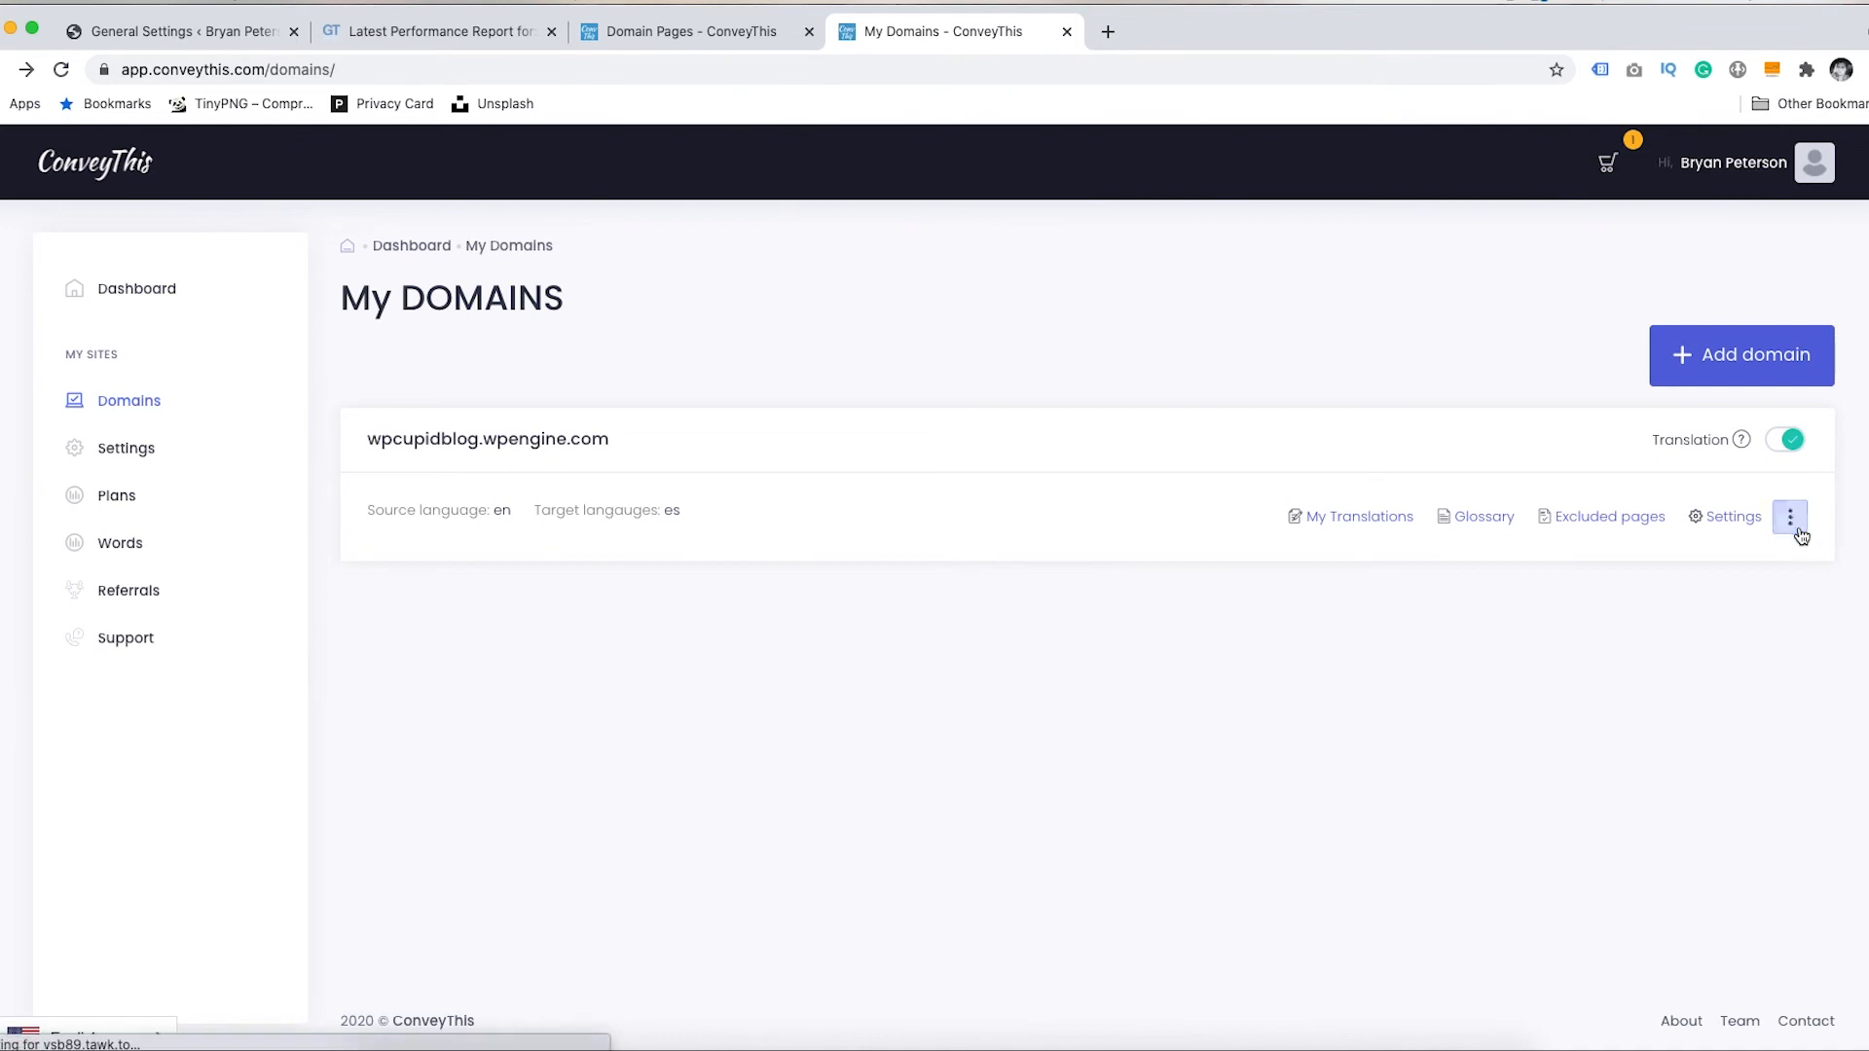
click(1790, 517)
click(1699, 615)
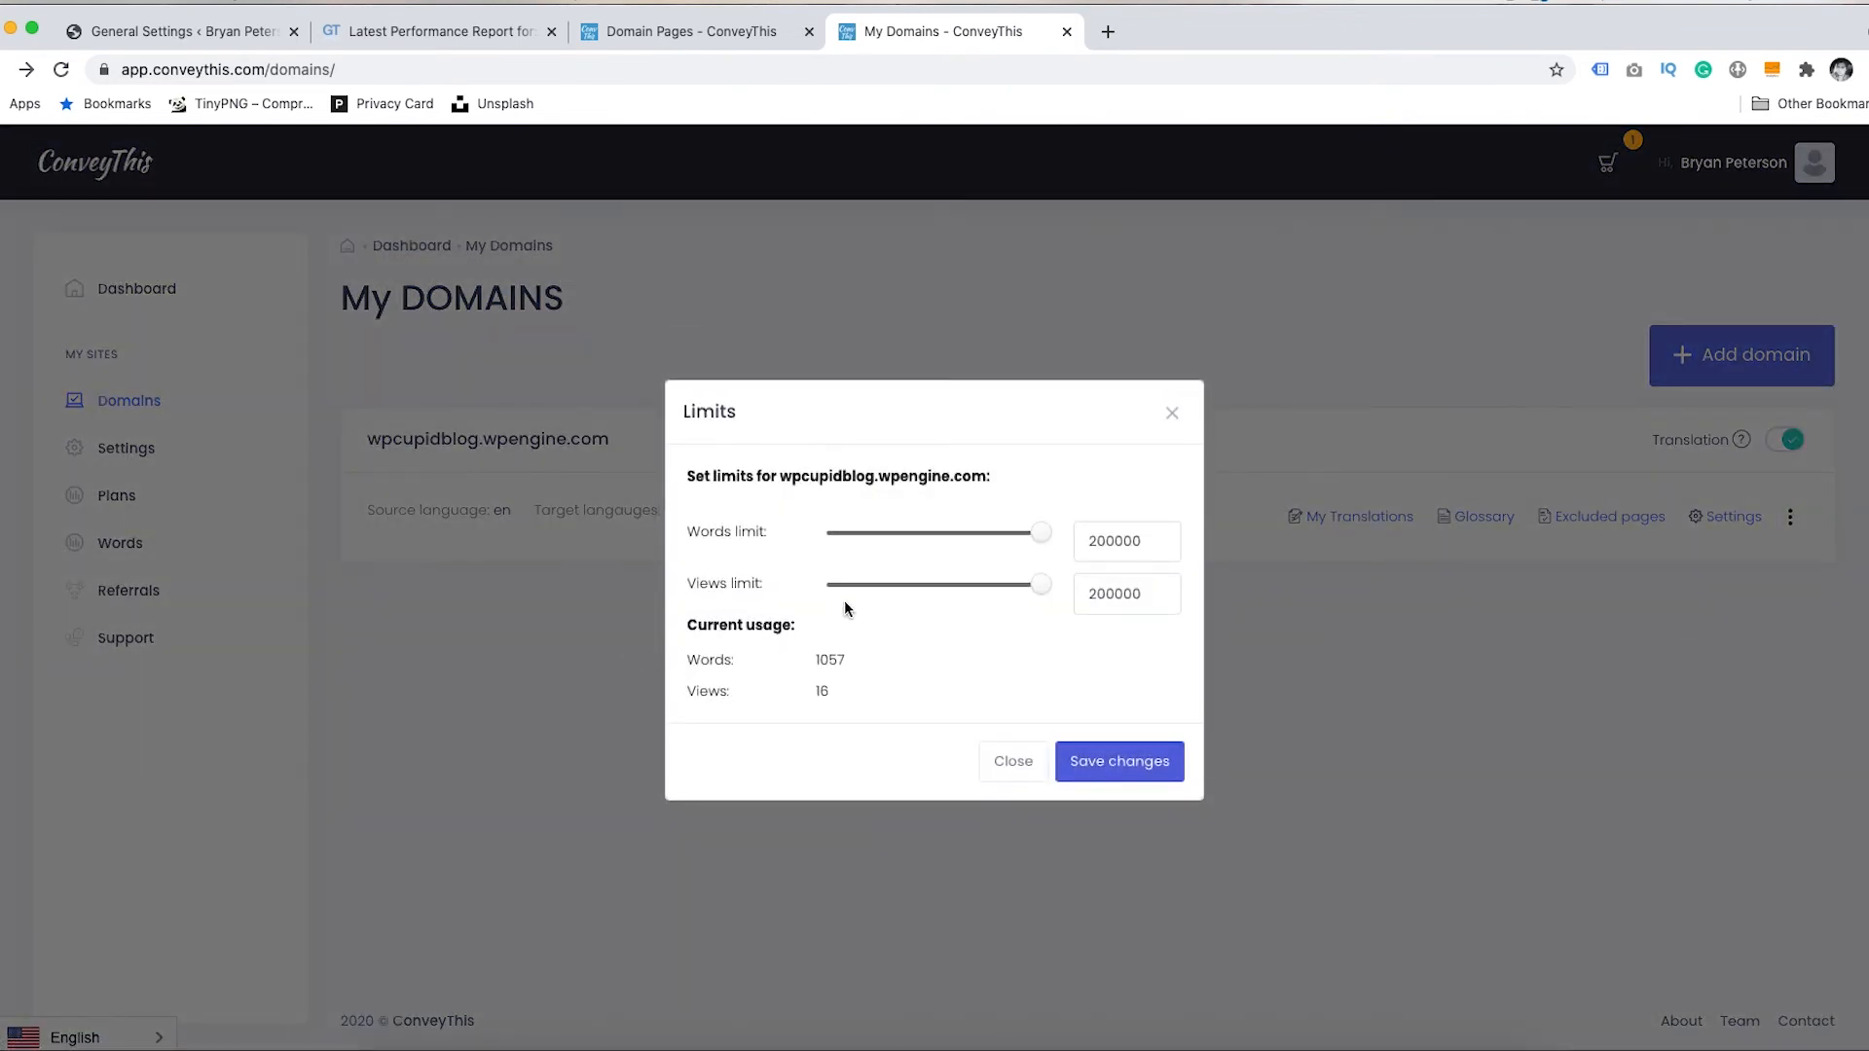
drag(1040, 534, 1065, 603)
drag(1035, 597, 1061, 598)
click(1014, 761)
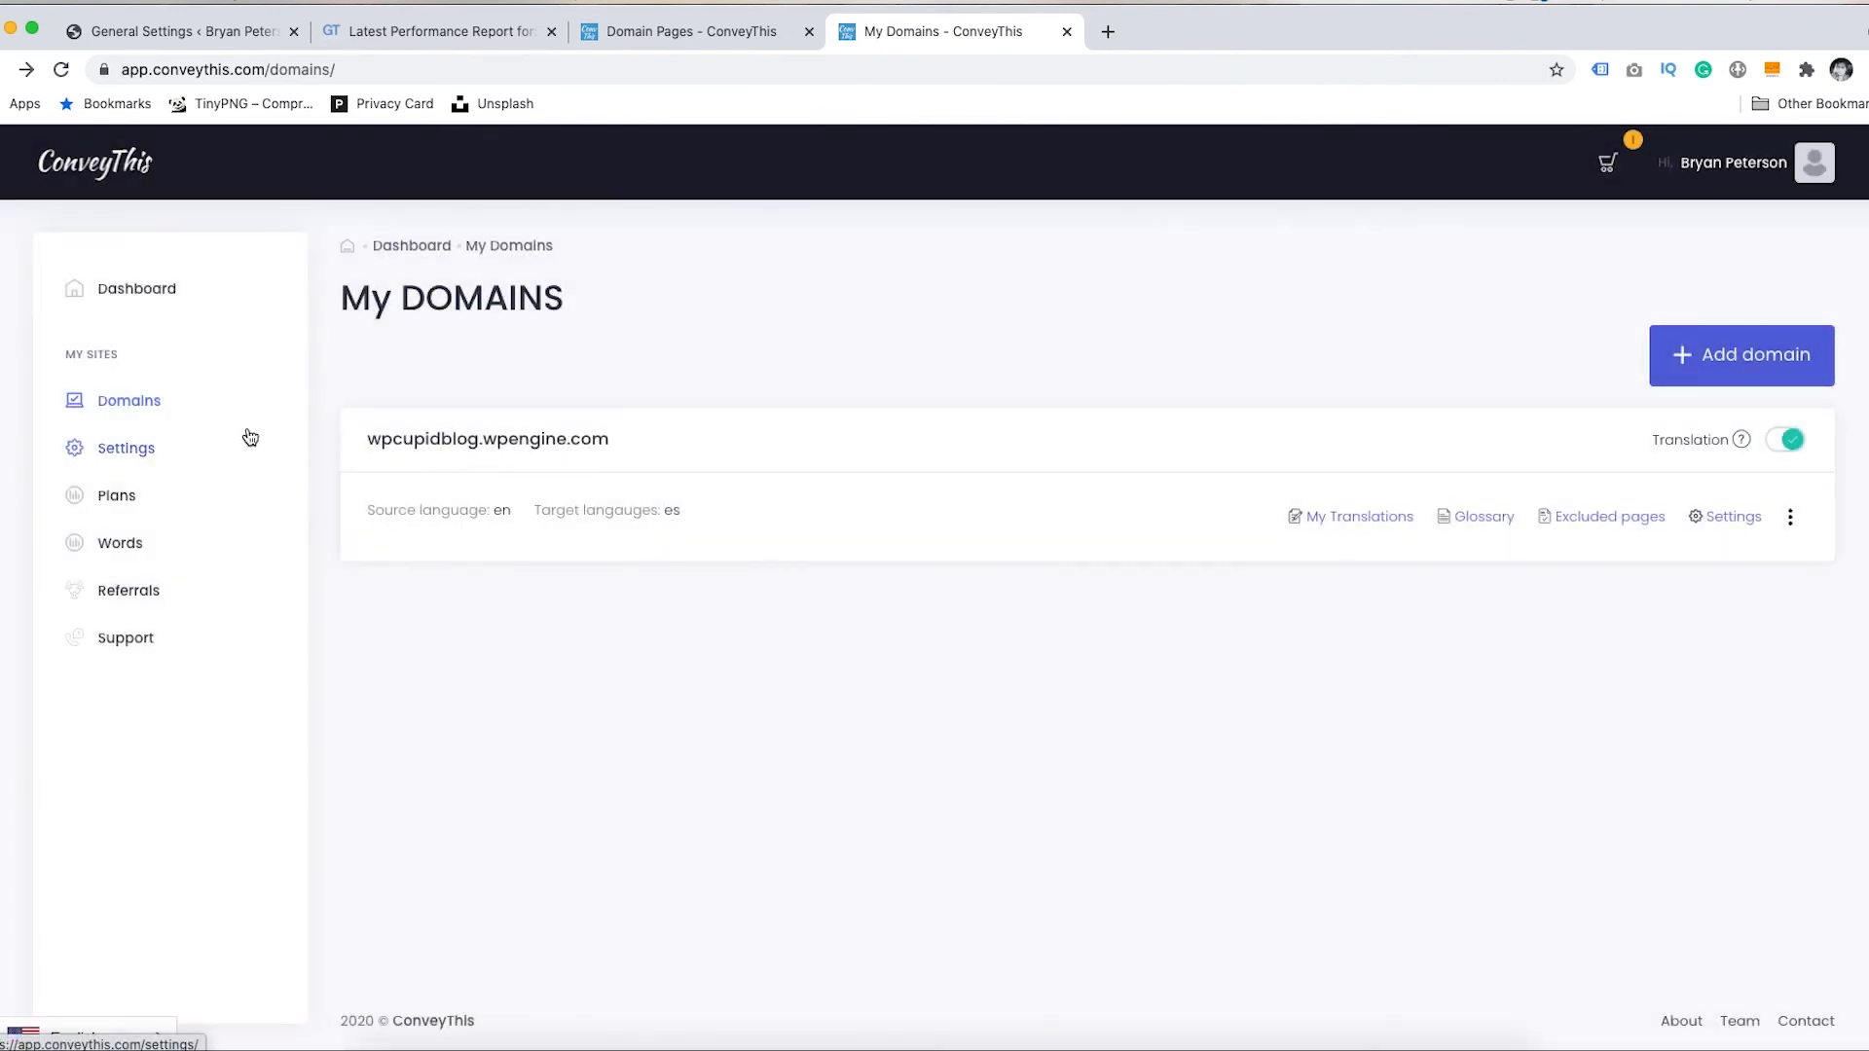
- Open the Plans pricing table, compare yearly and monthly prices, and start a blank browser tab
click(148, 288)
click(117, 544)
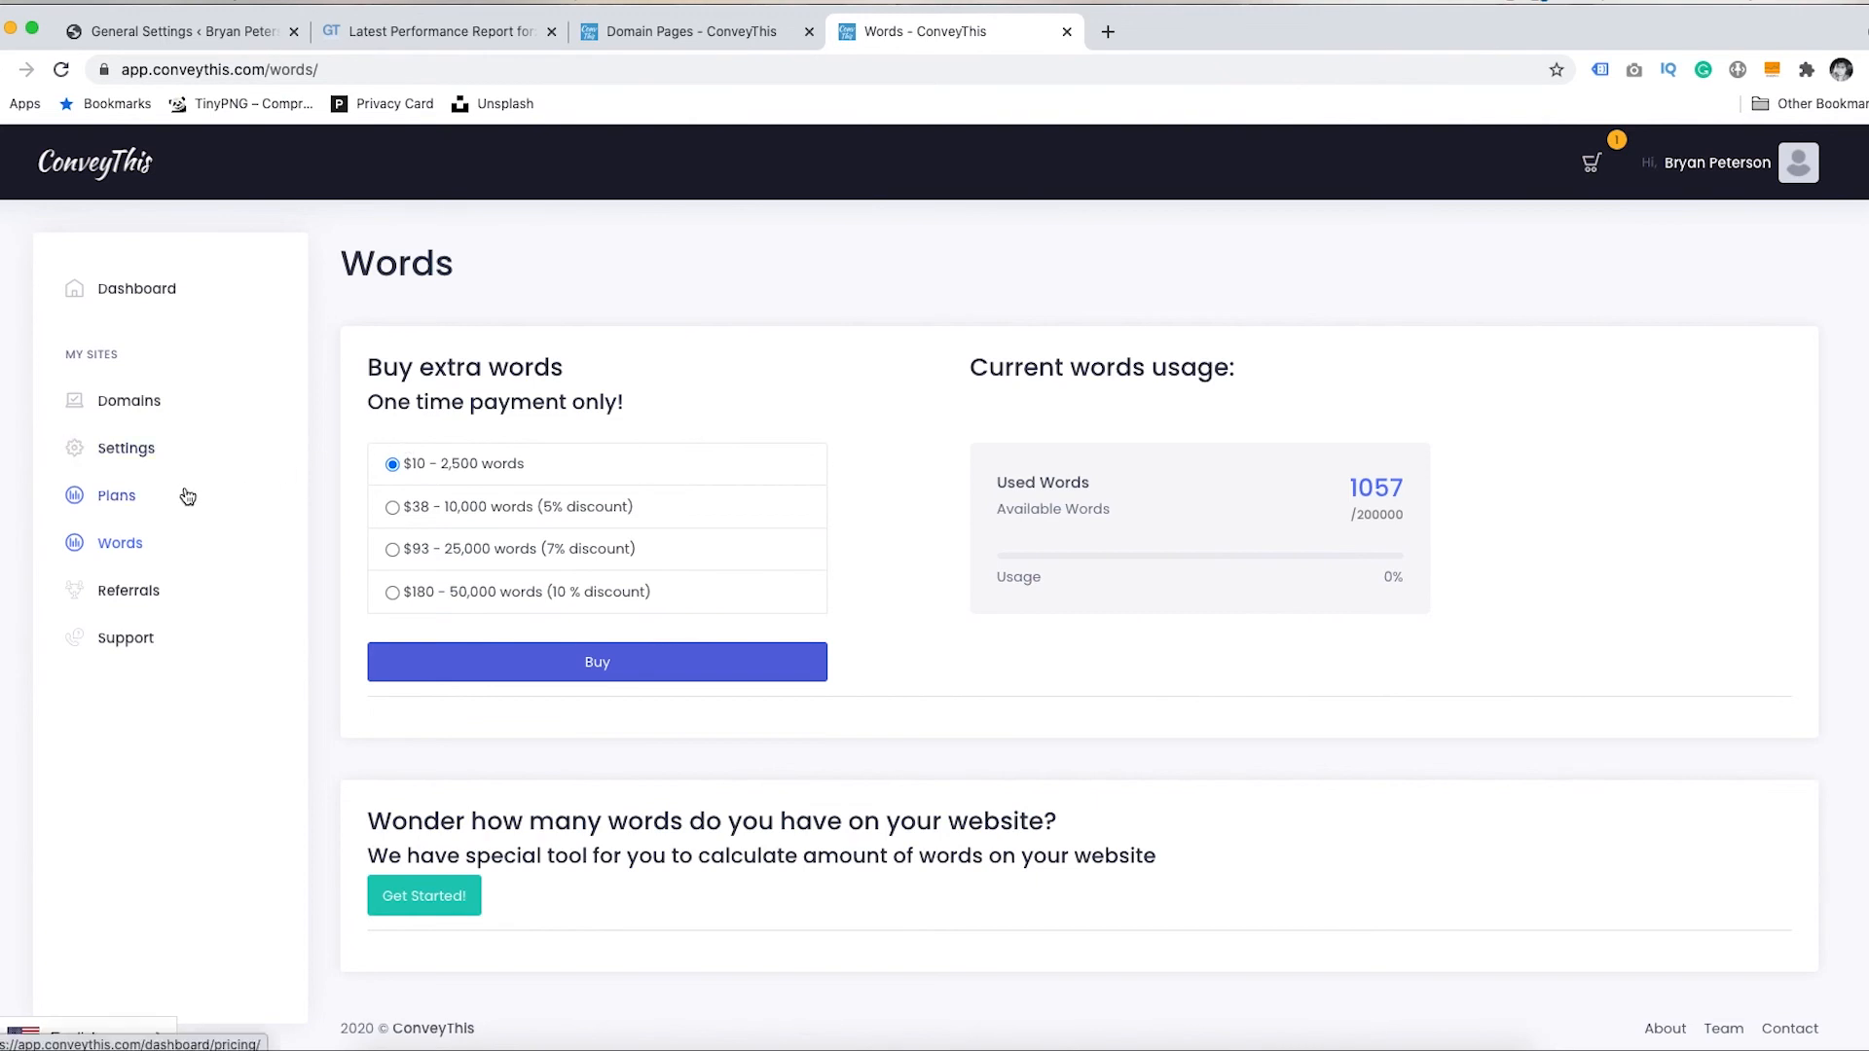
click(151, 497)
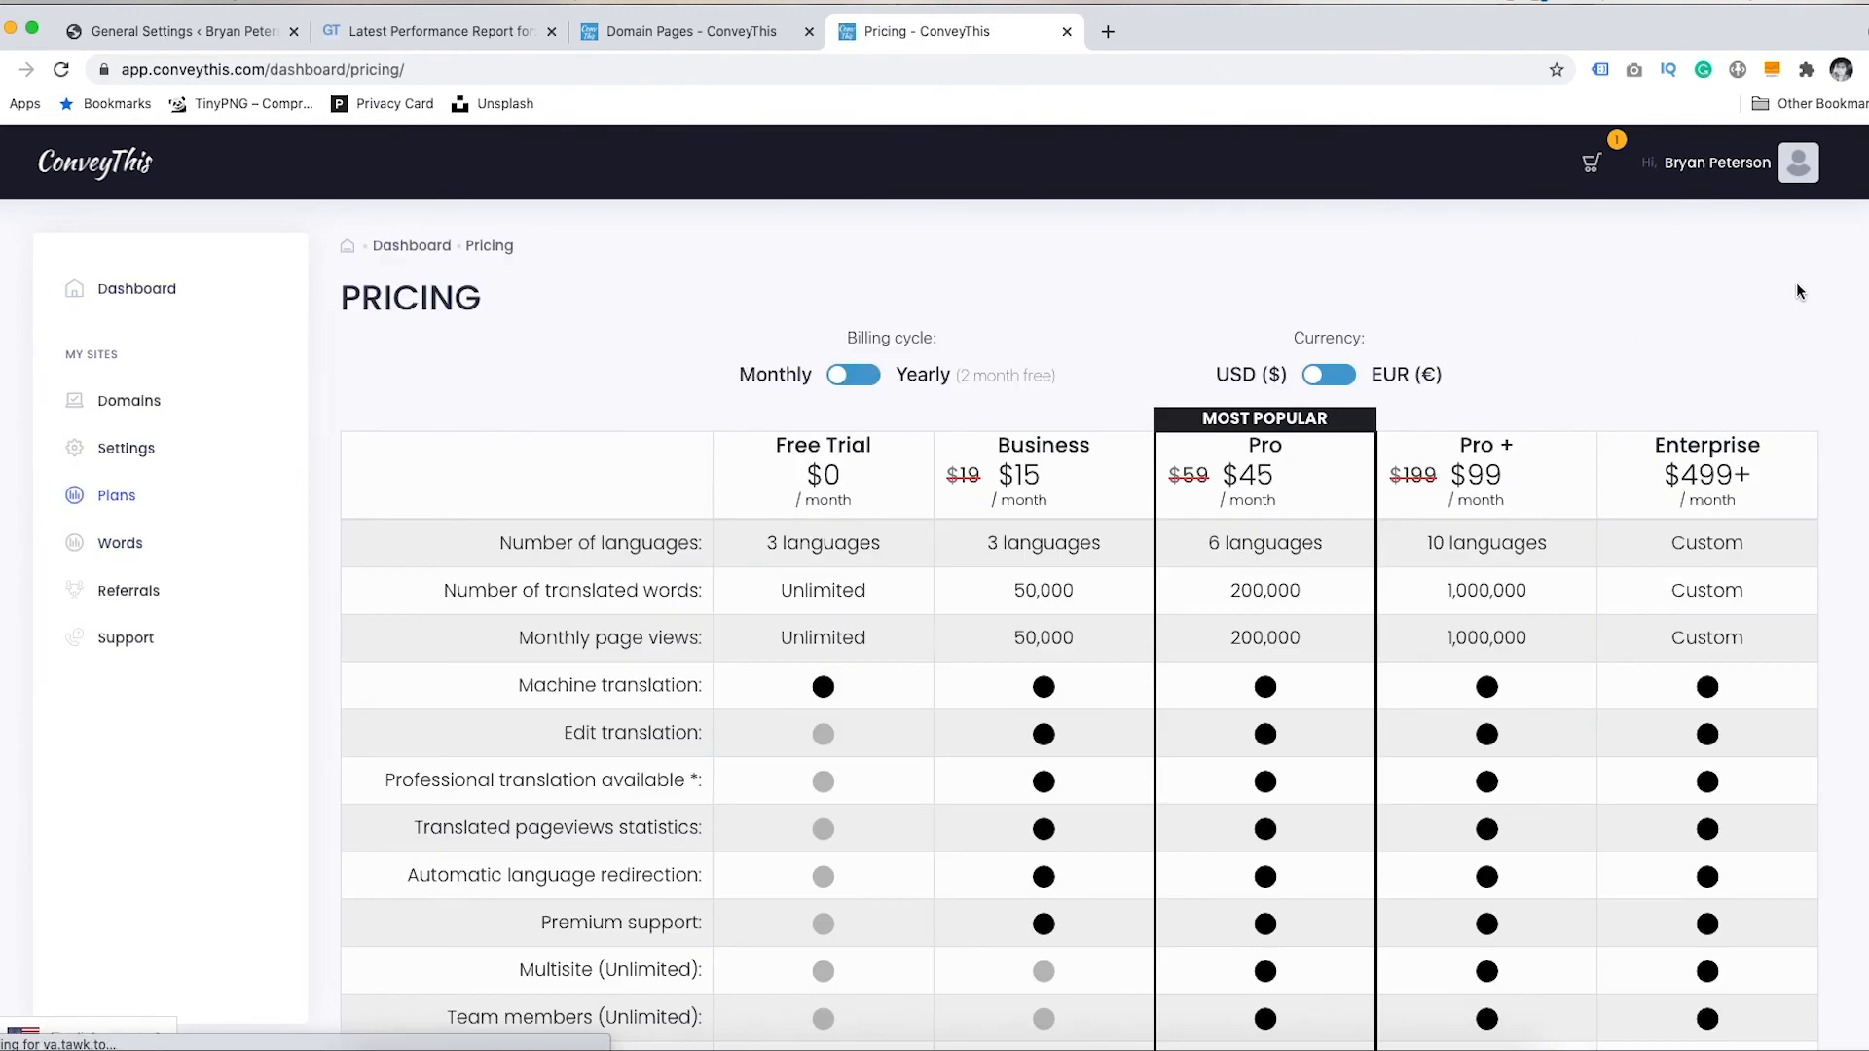
scroll(1079, 623, down, 2)
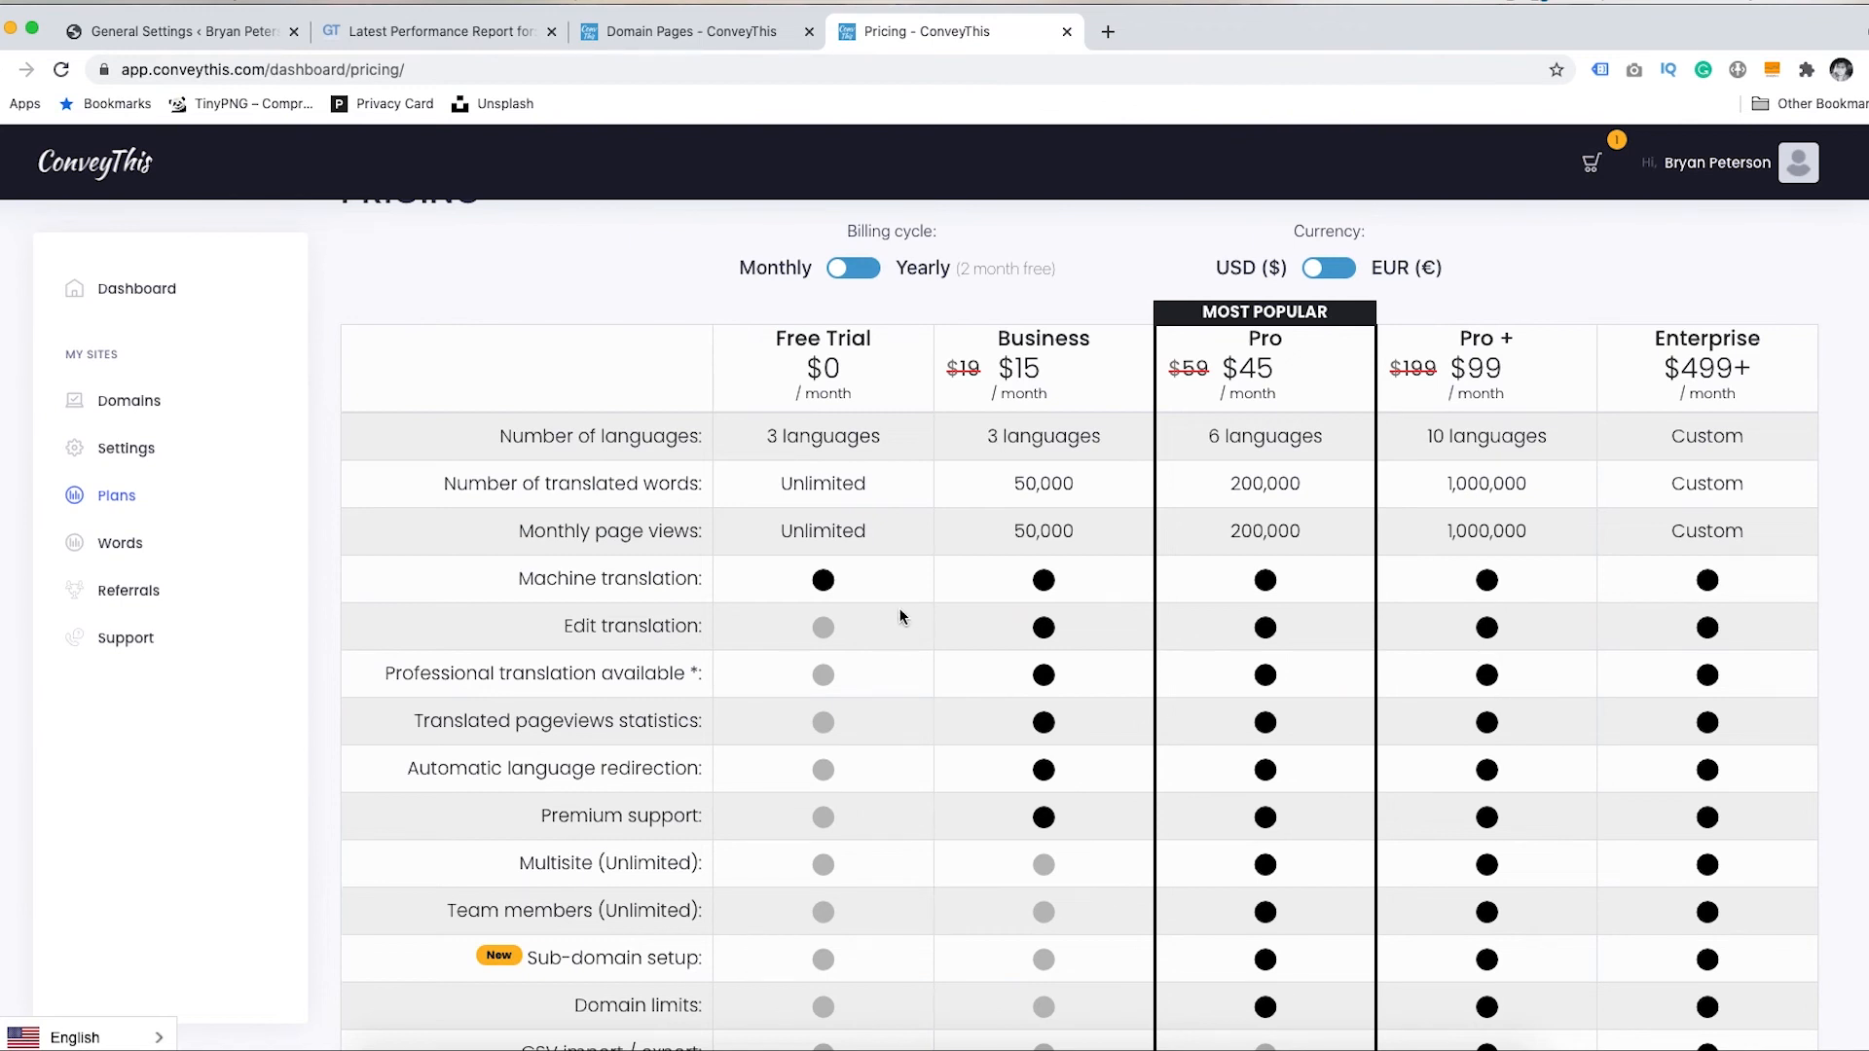
click(853, 270)
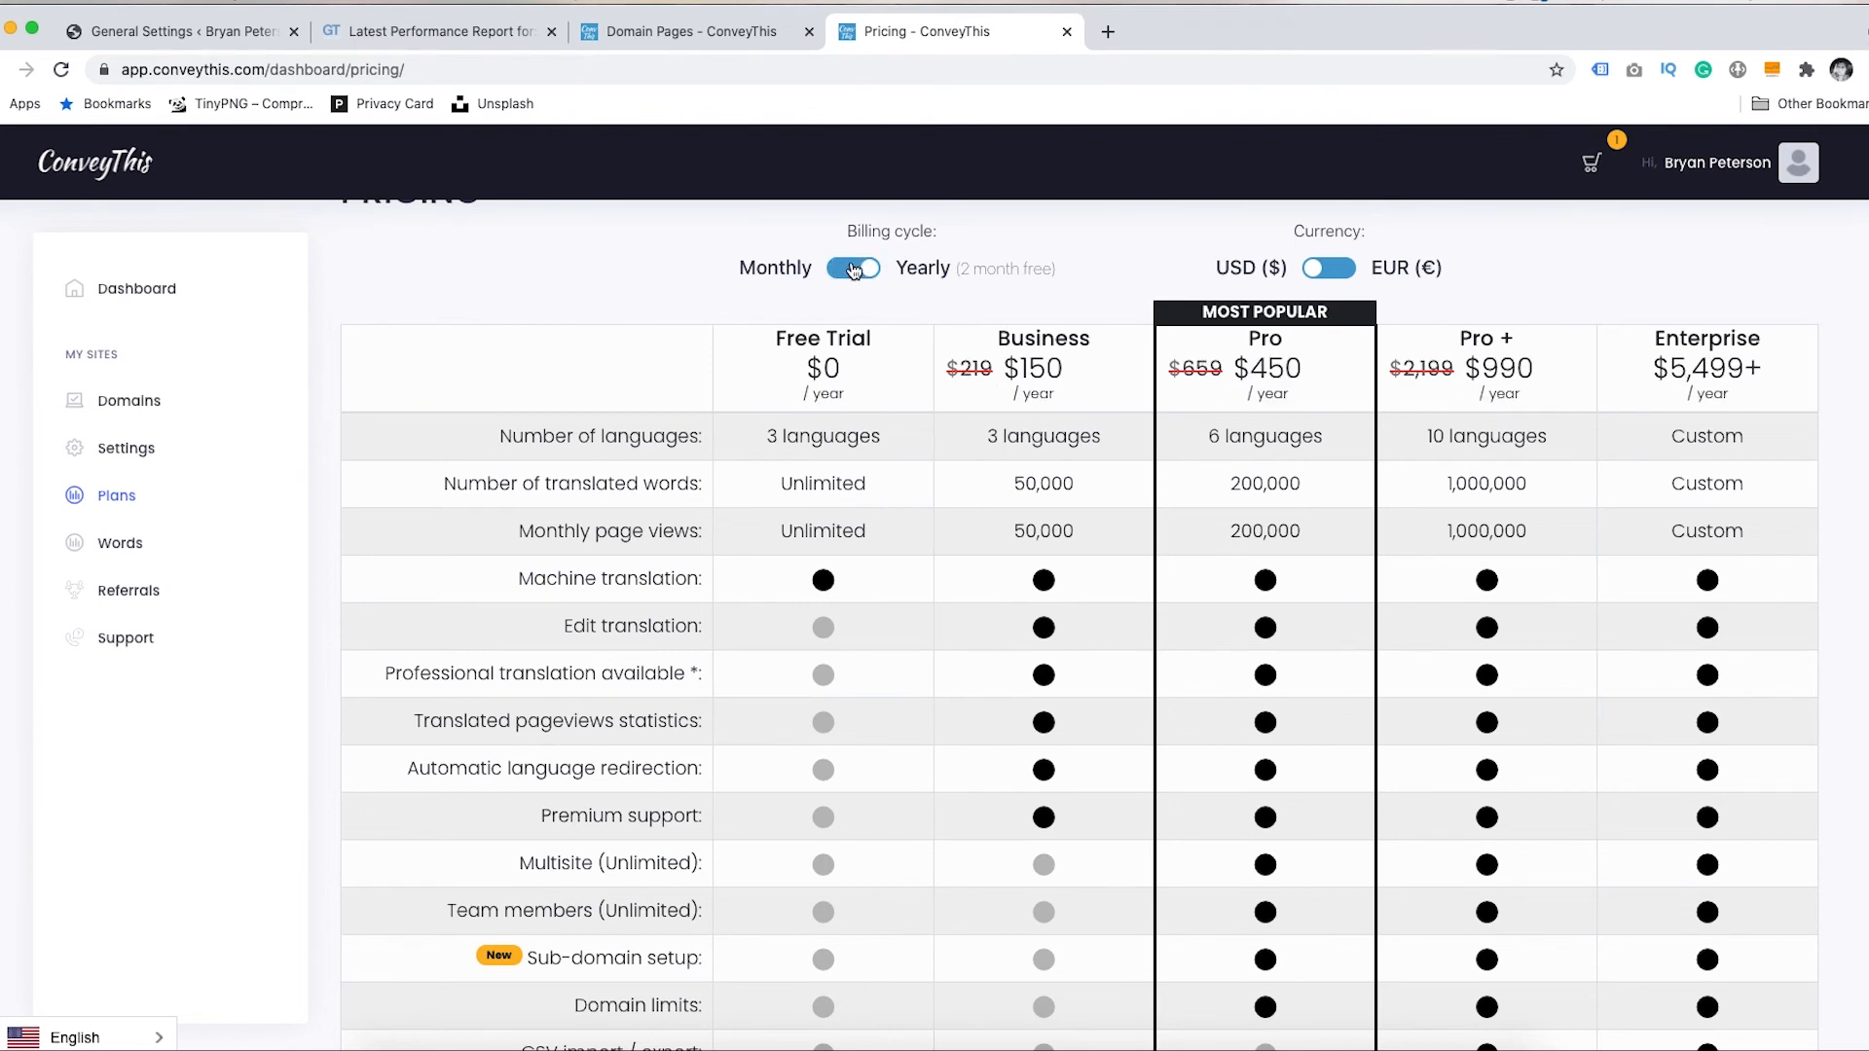
click(856, 271)
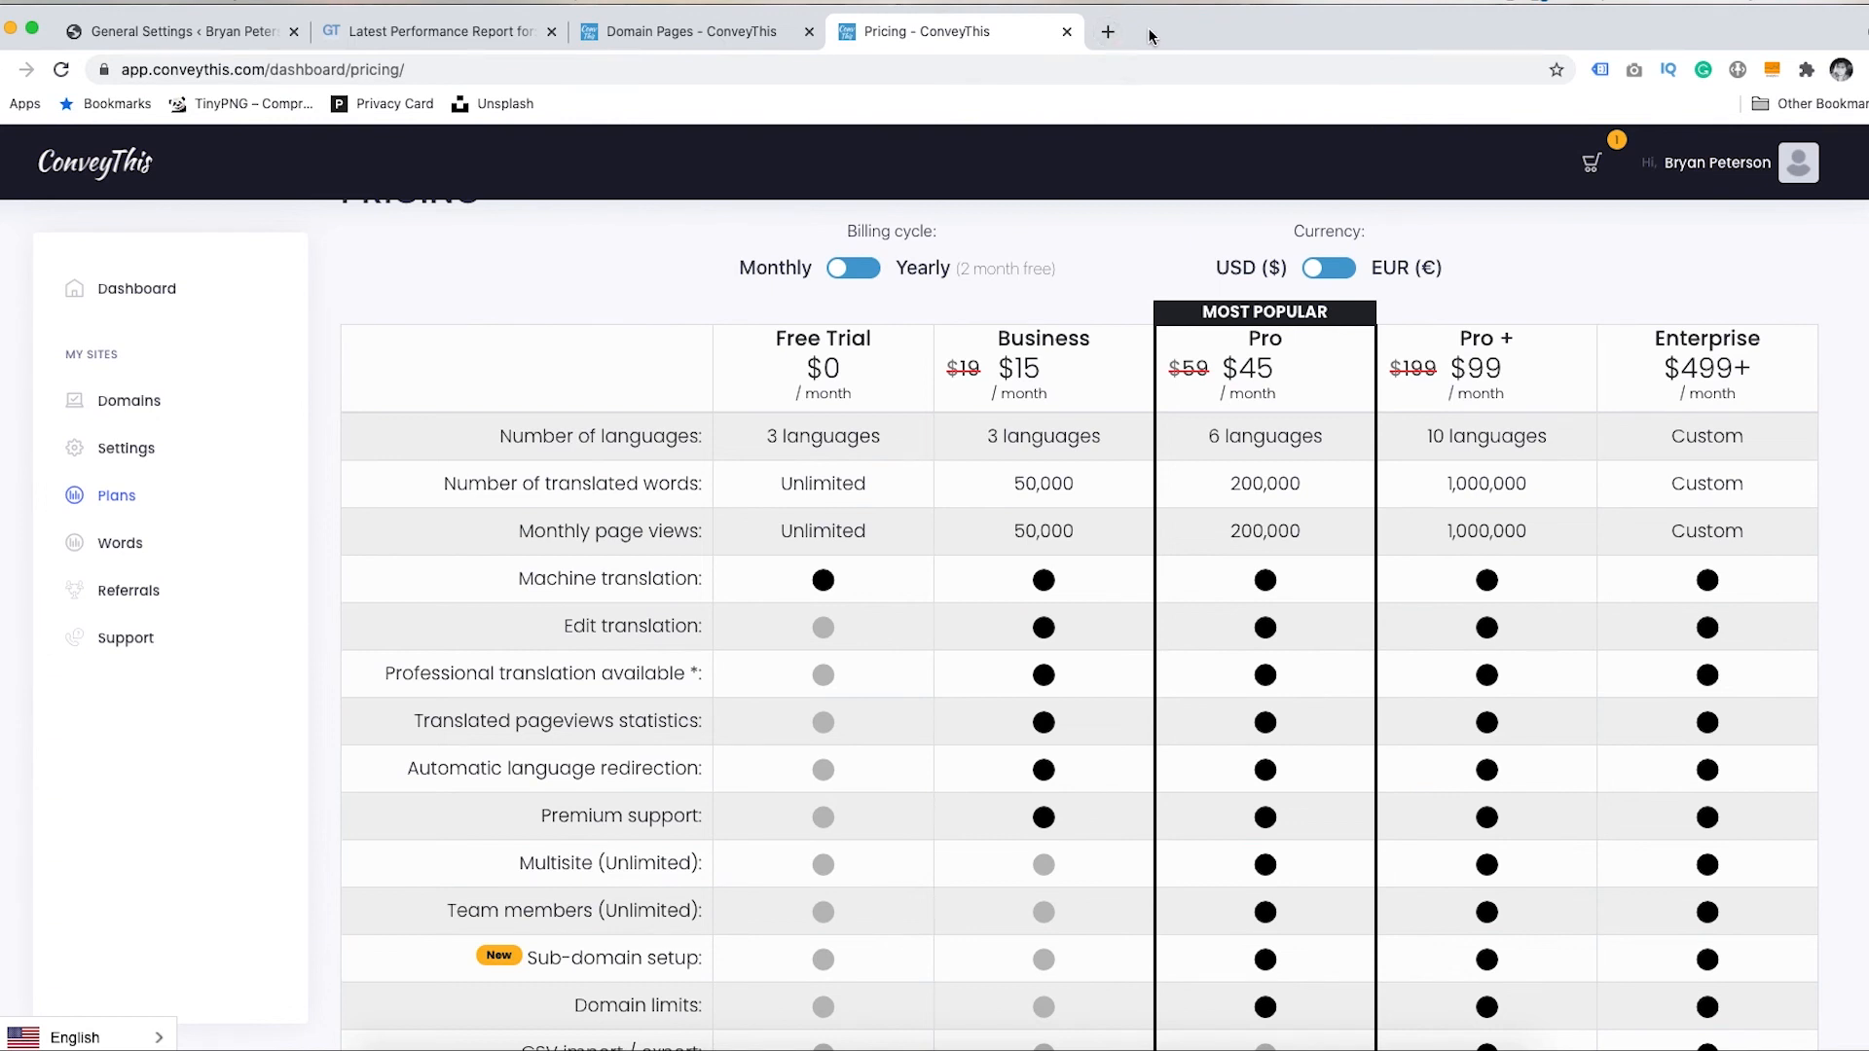
click(1109, 33)
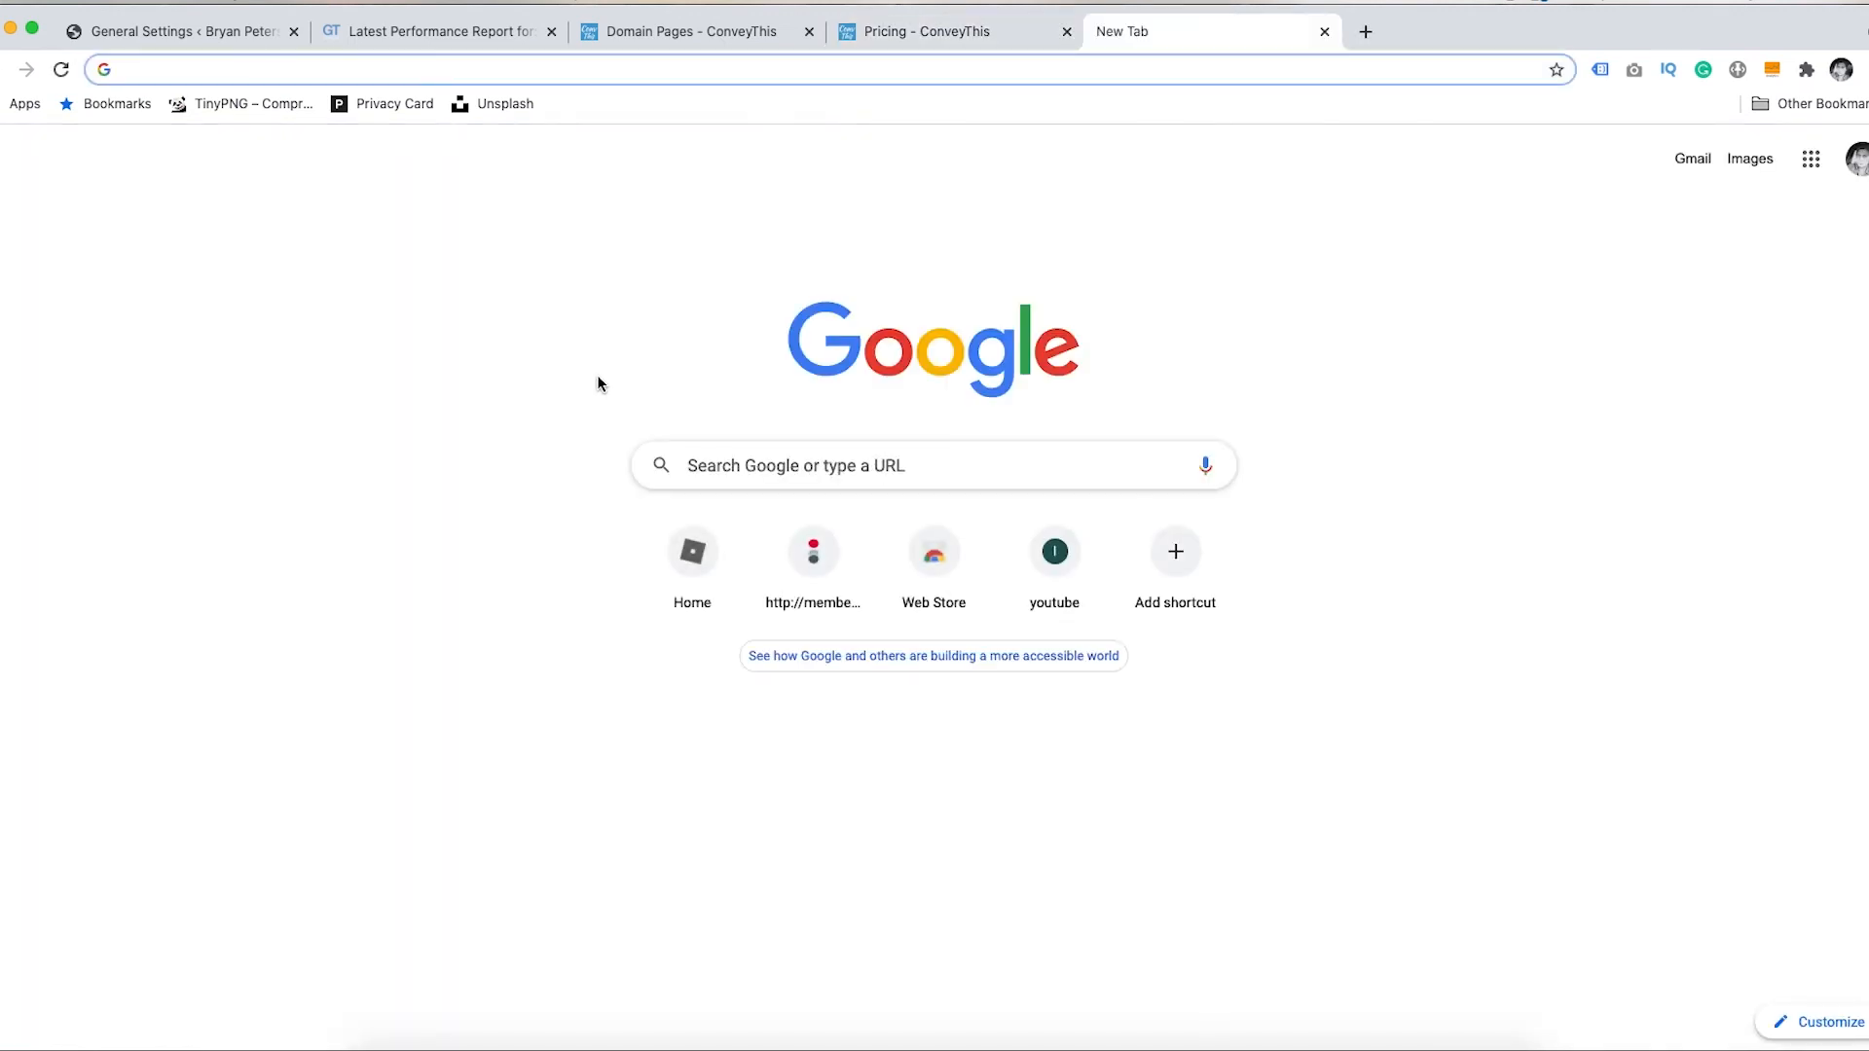
- Search Google for 'wp rocket', open wp-rocket.me, and browse down its homepage
text(wp rocket)
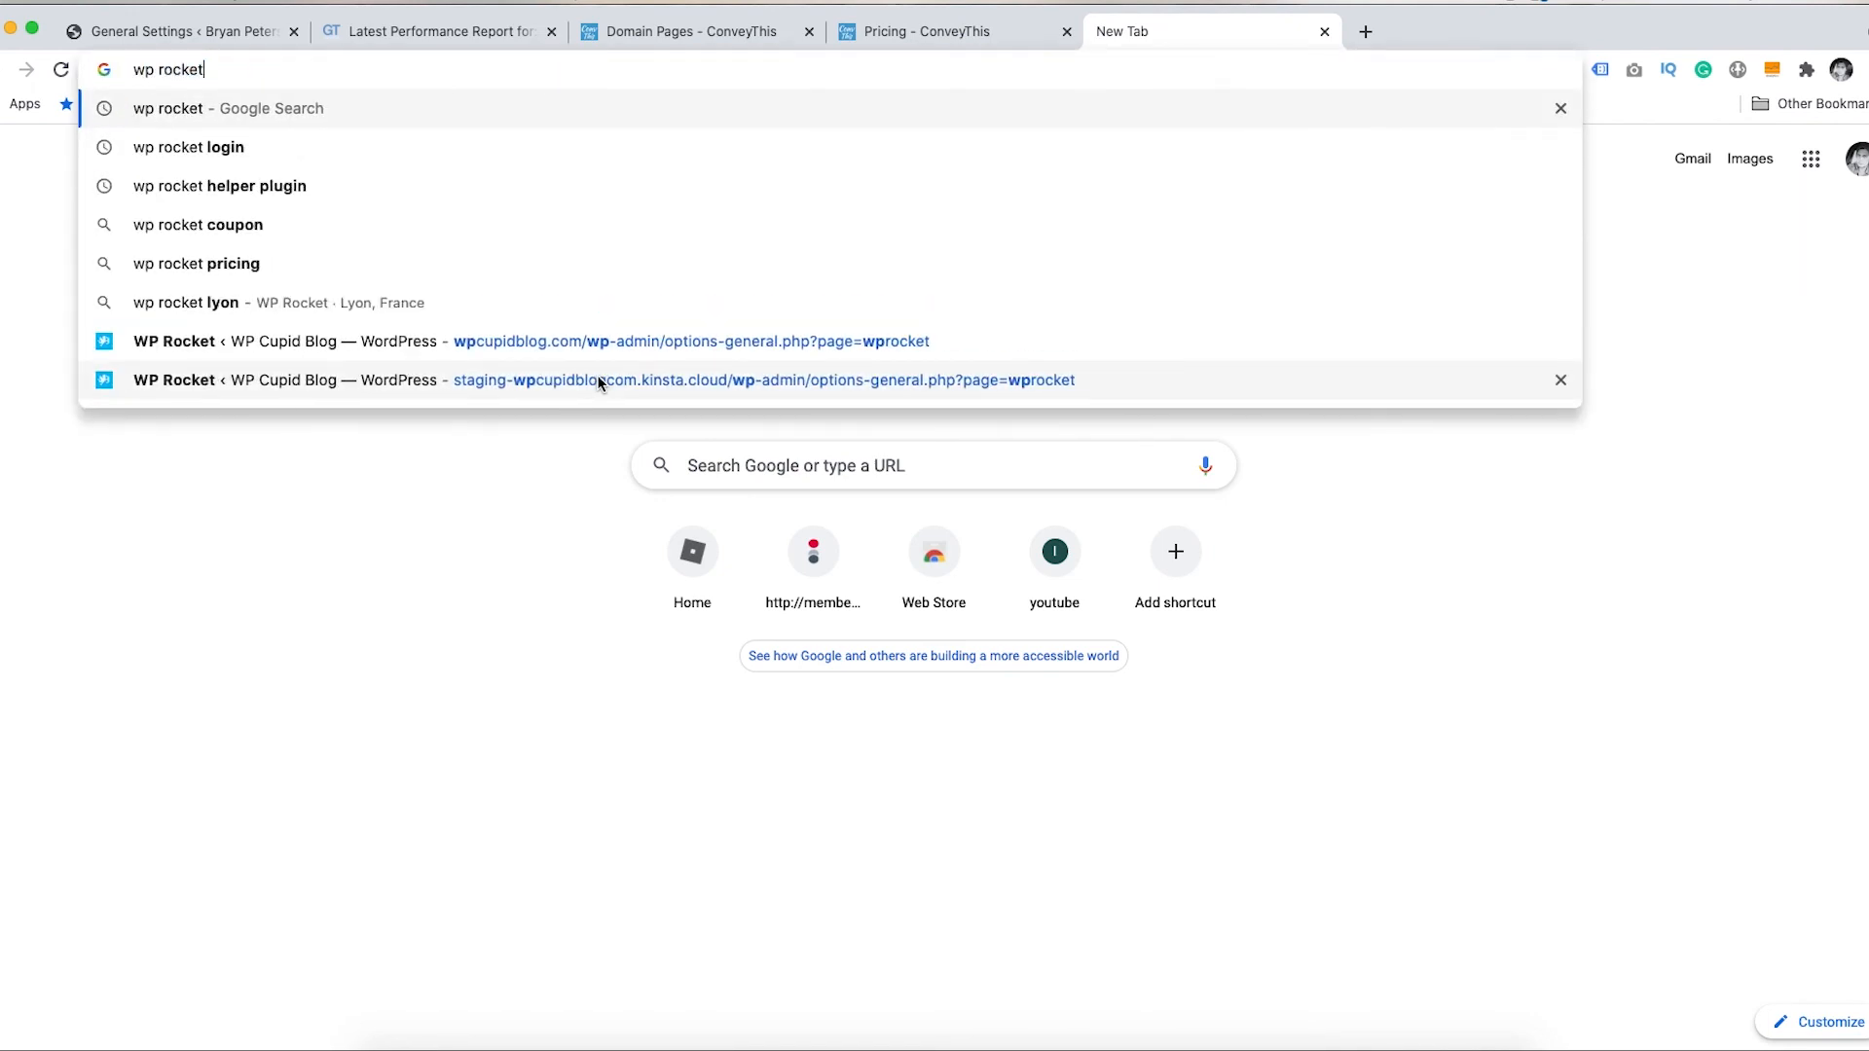
key(Return)
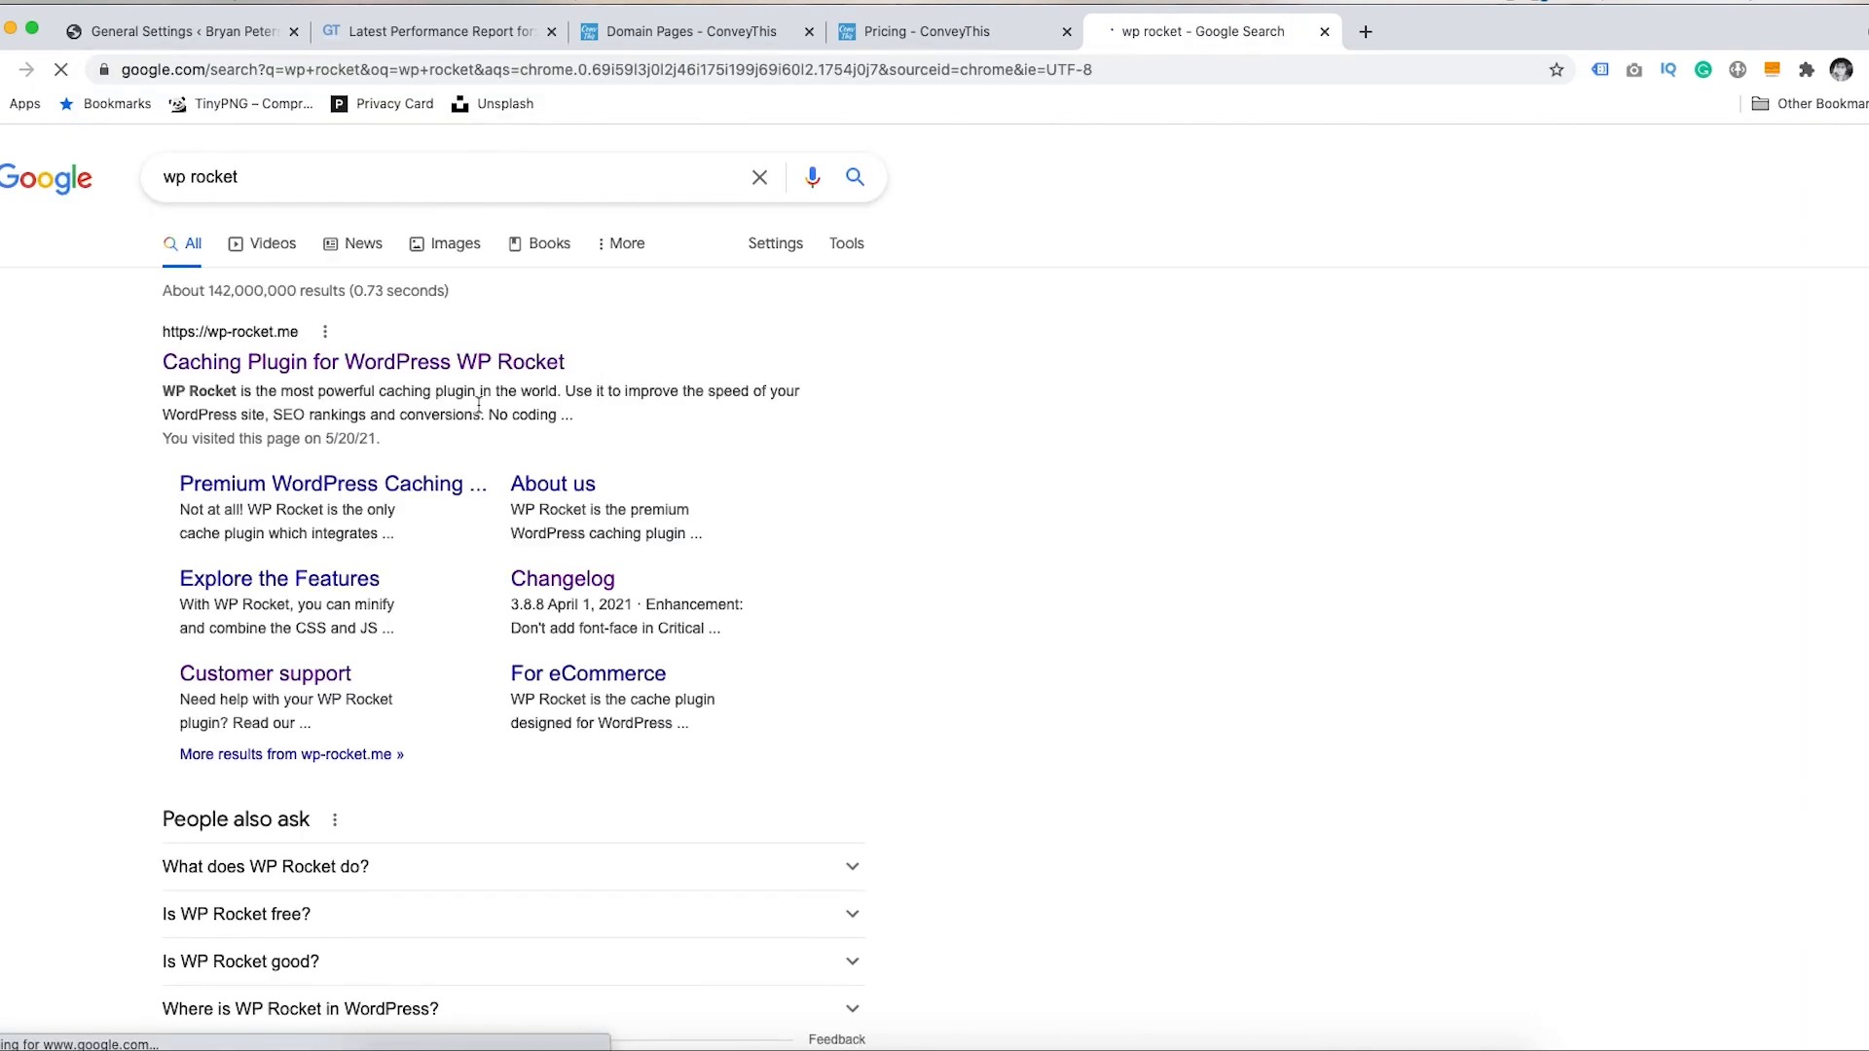
click(226, 377)
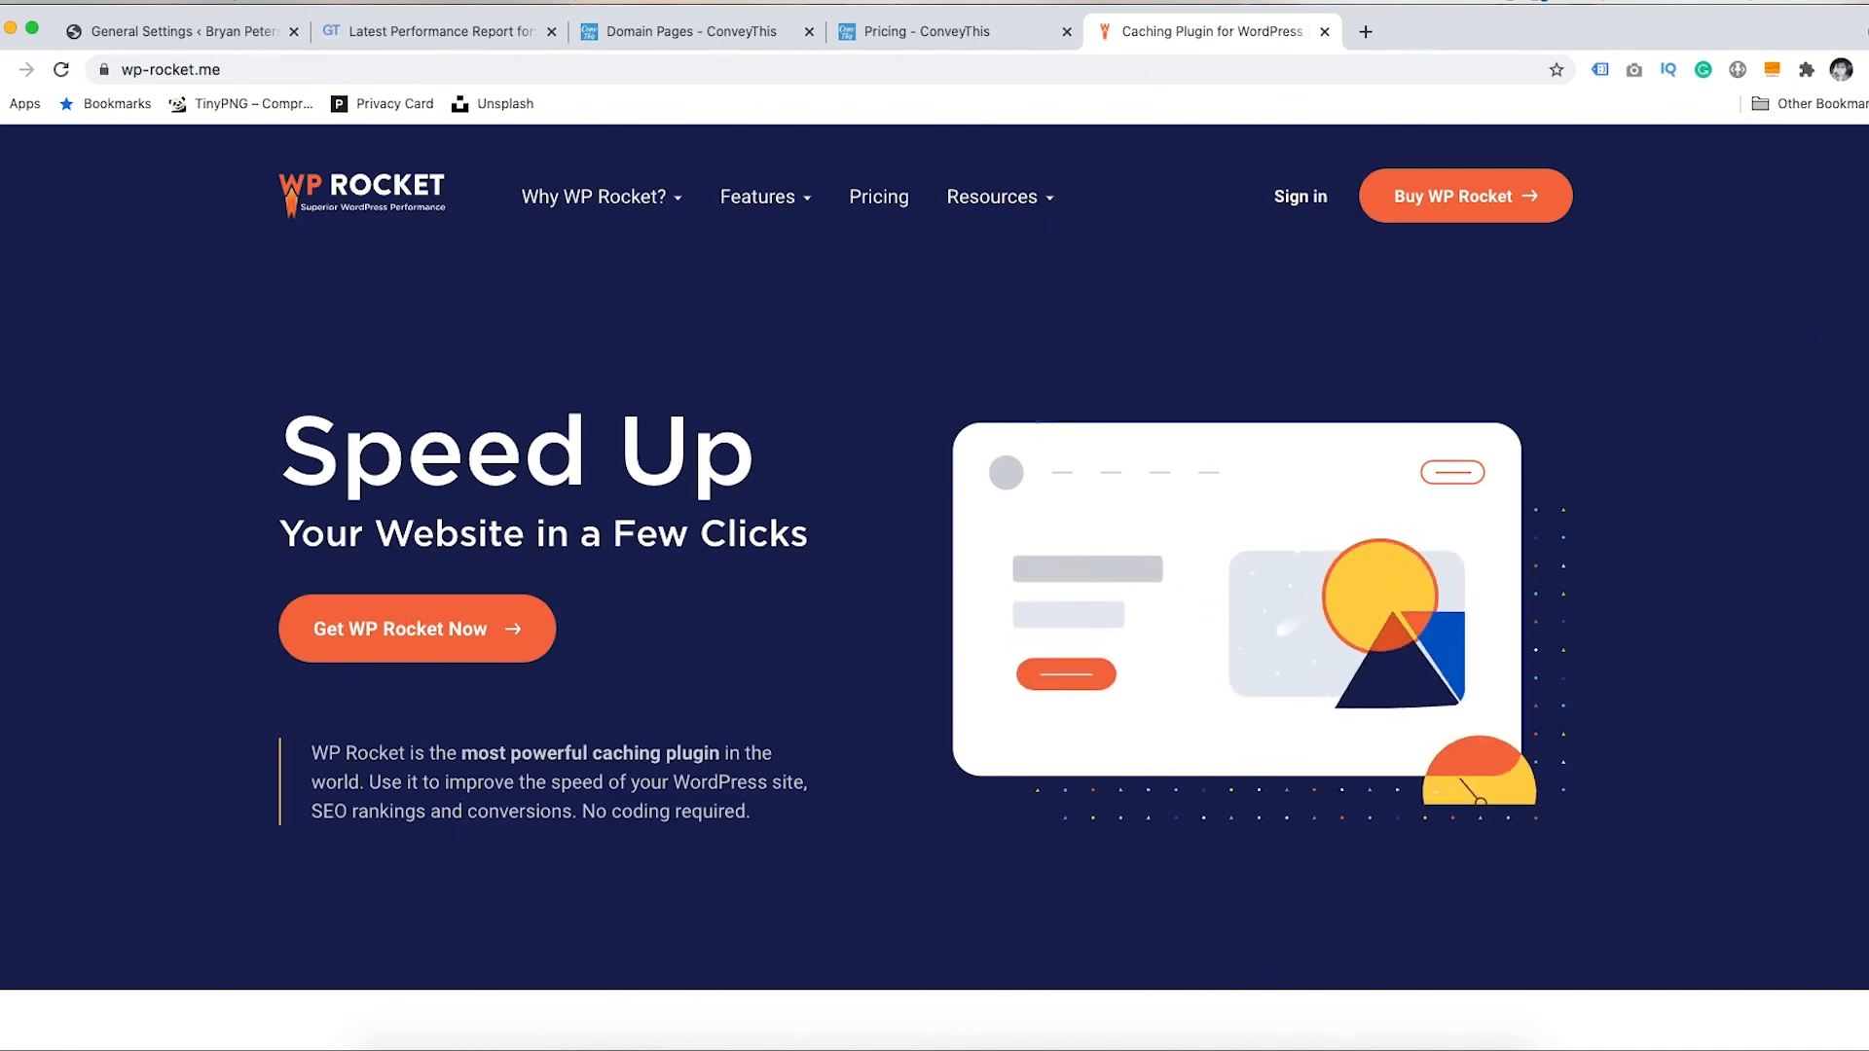
scroll(1860, 294, down, 4)
scroll(1864, 348, down, 7)
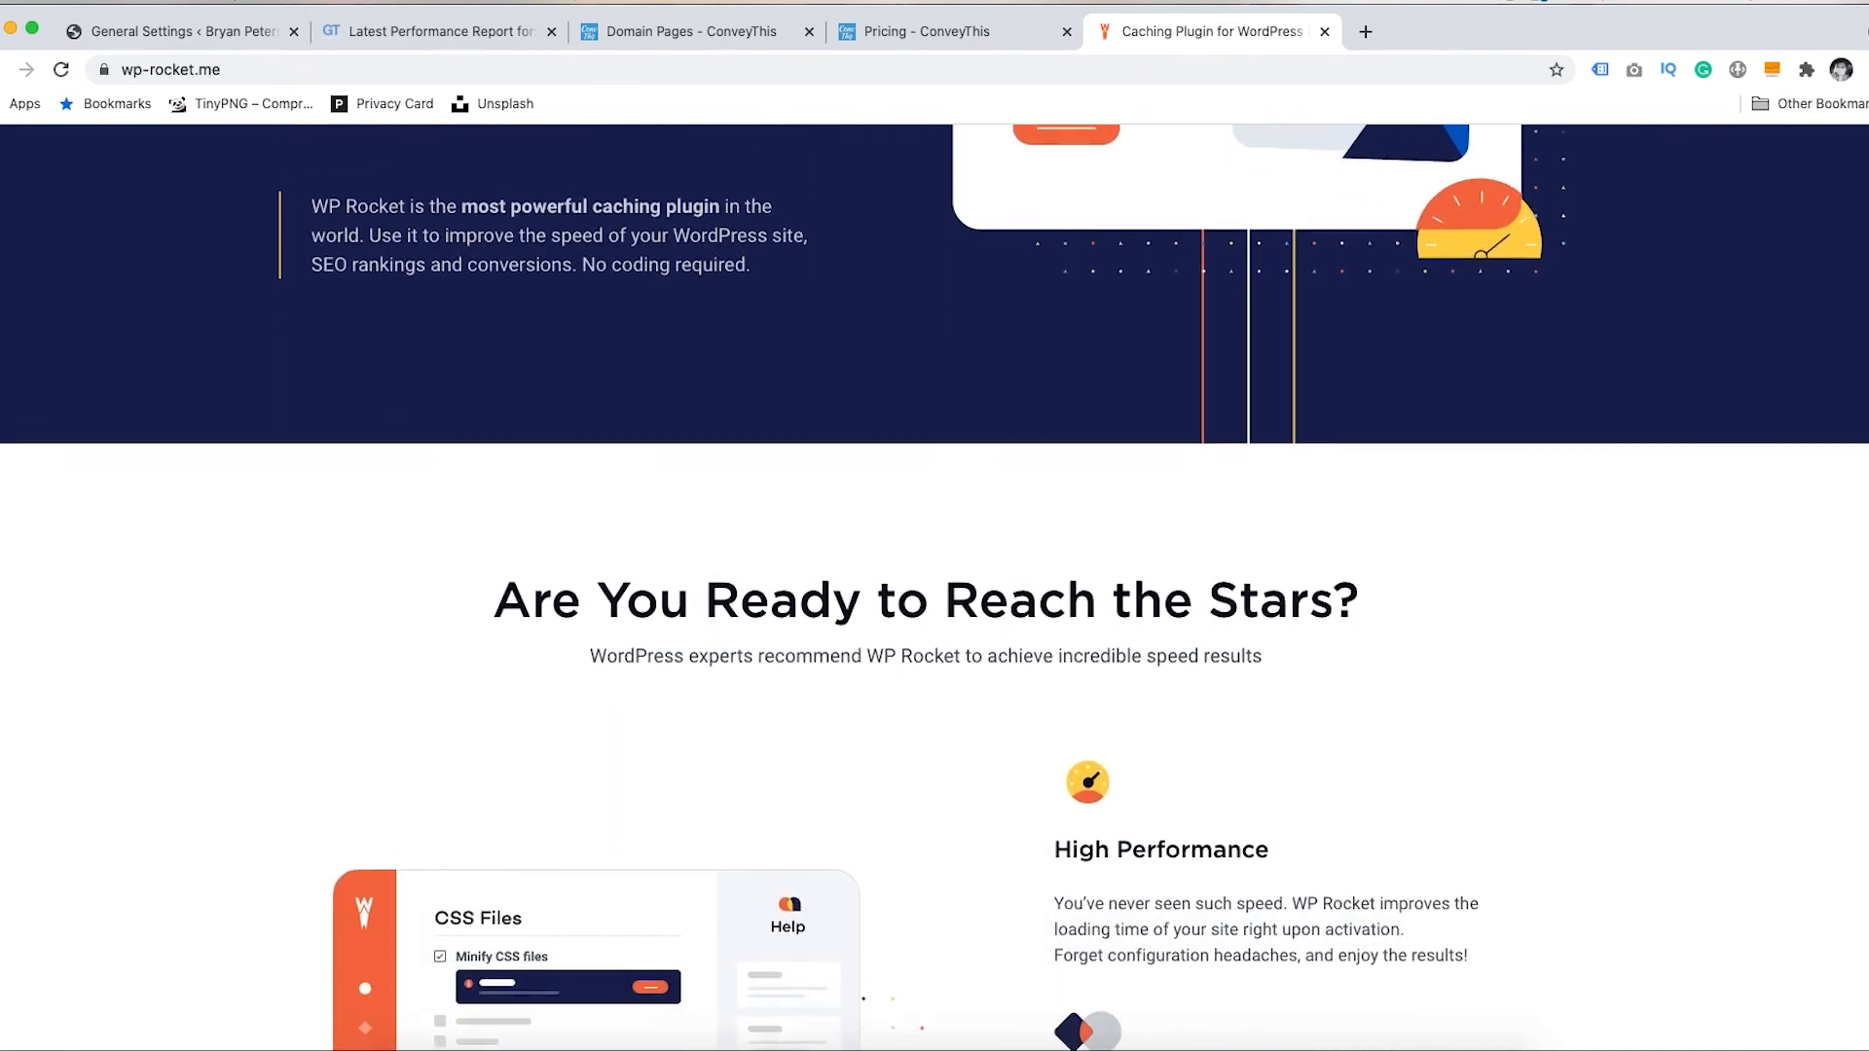
scroll(1865, 349, down, 8)
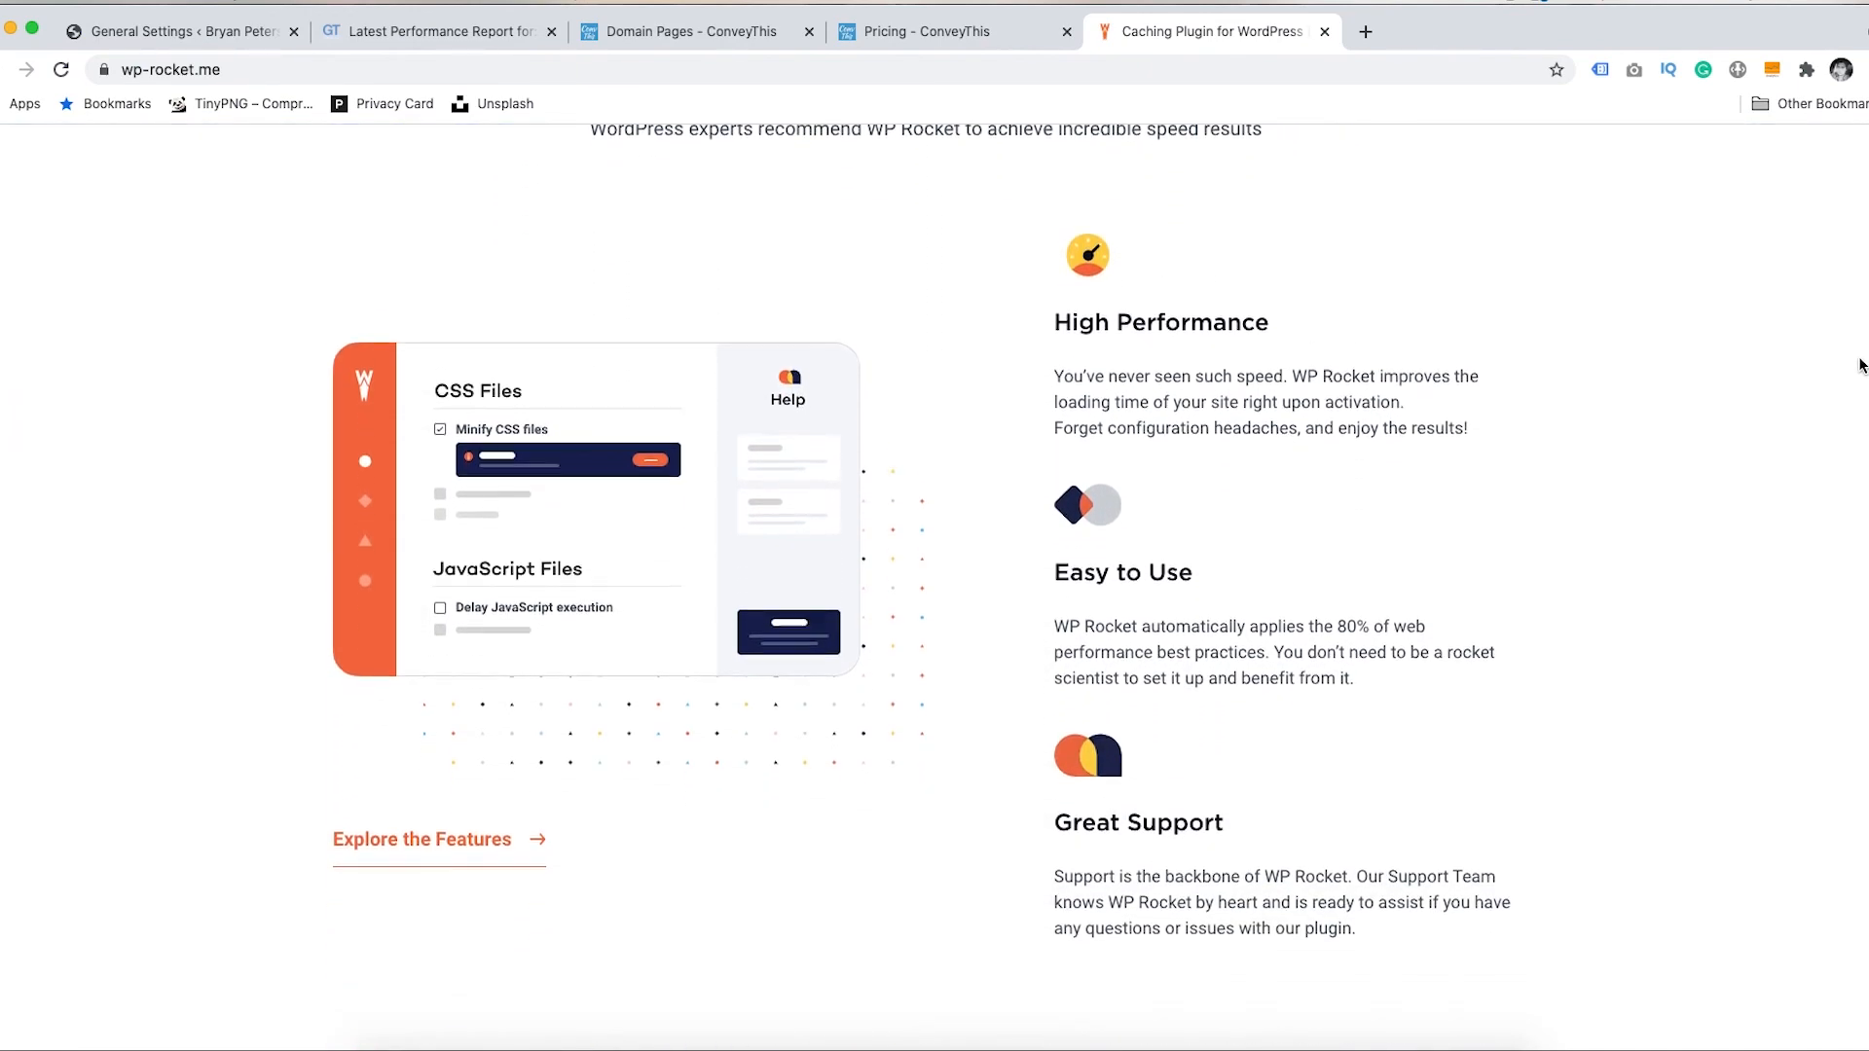
scroll(1828, 468, down, 6)
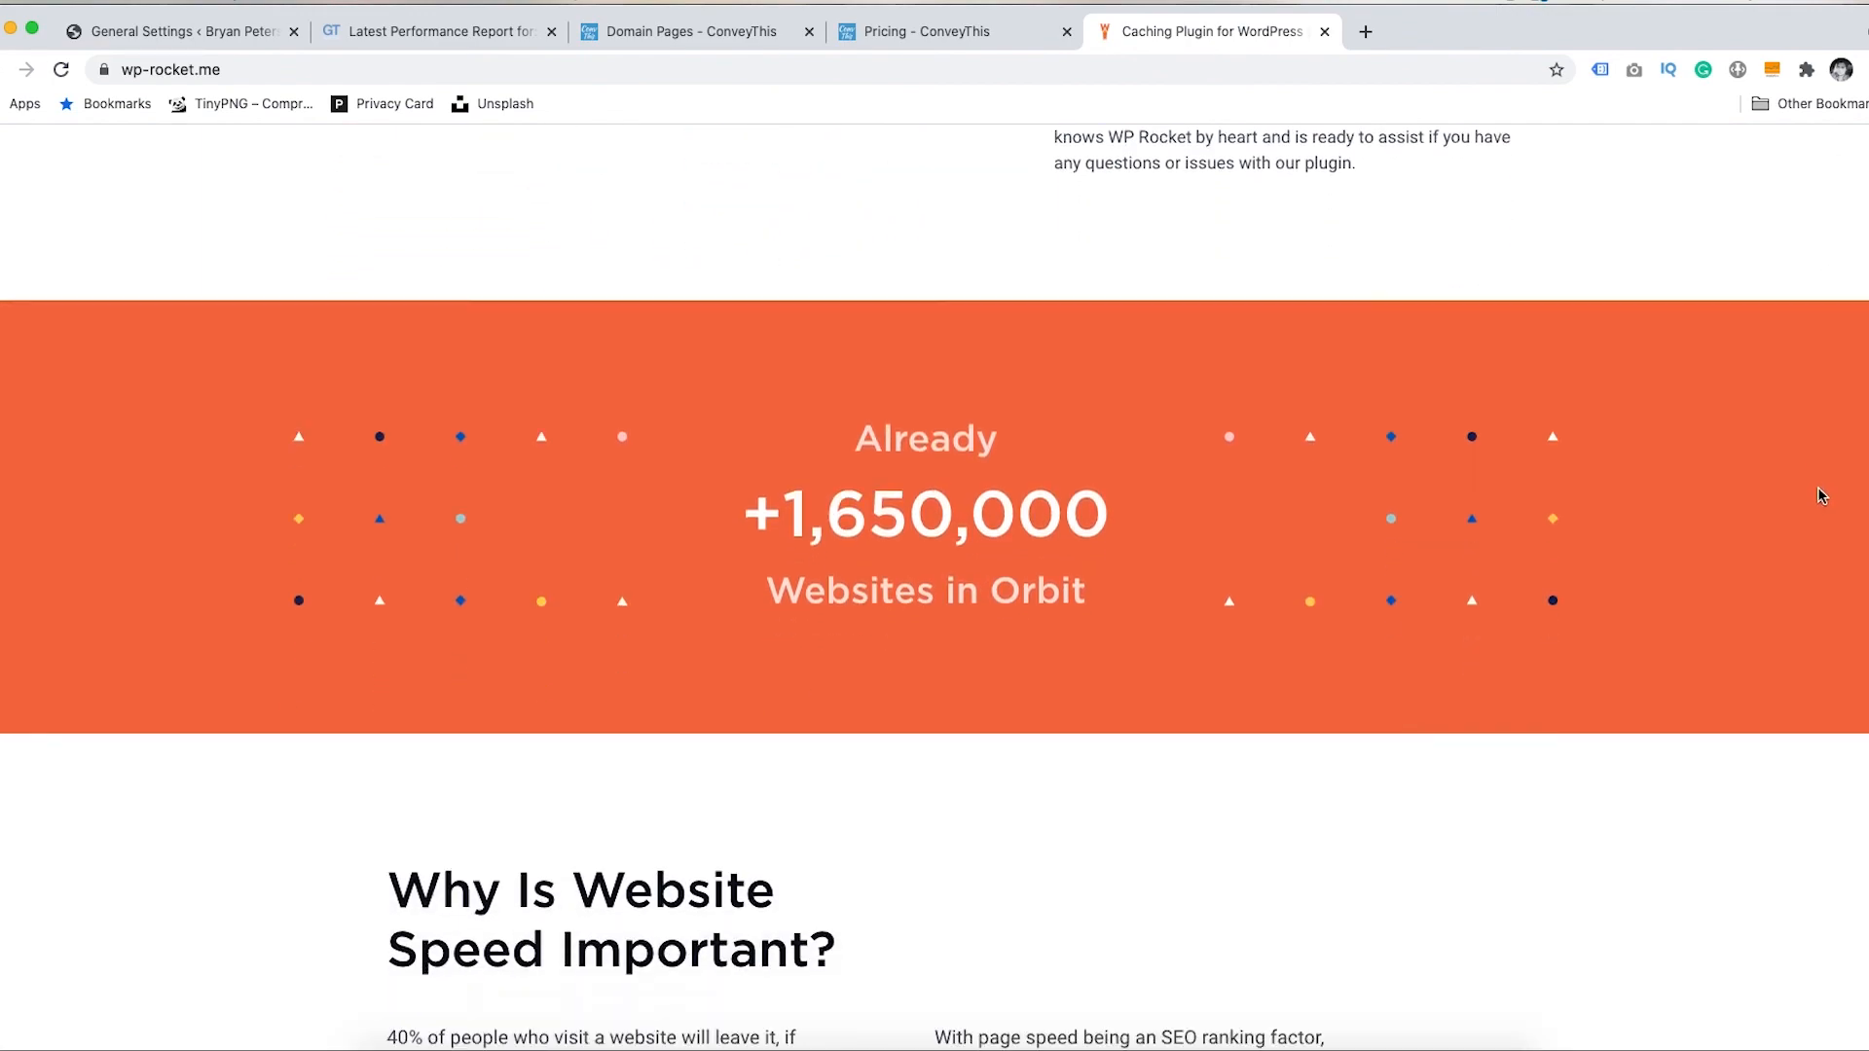
scroll(1813, 486, up, 20)
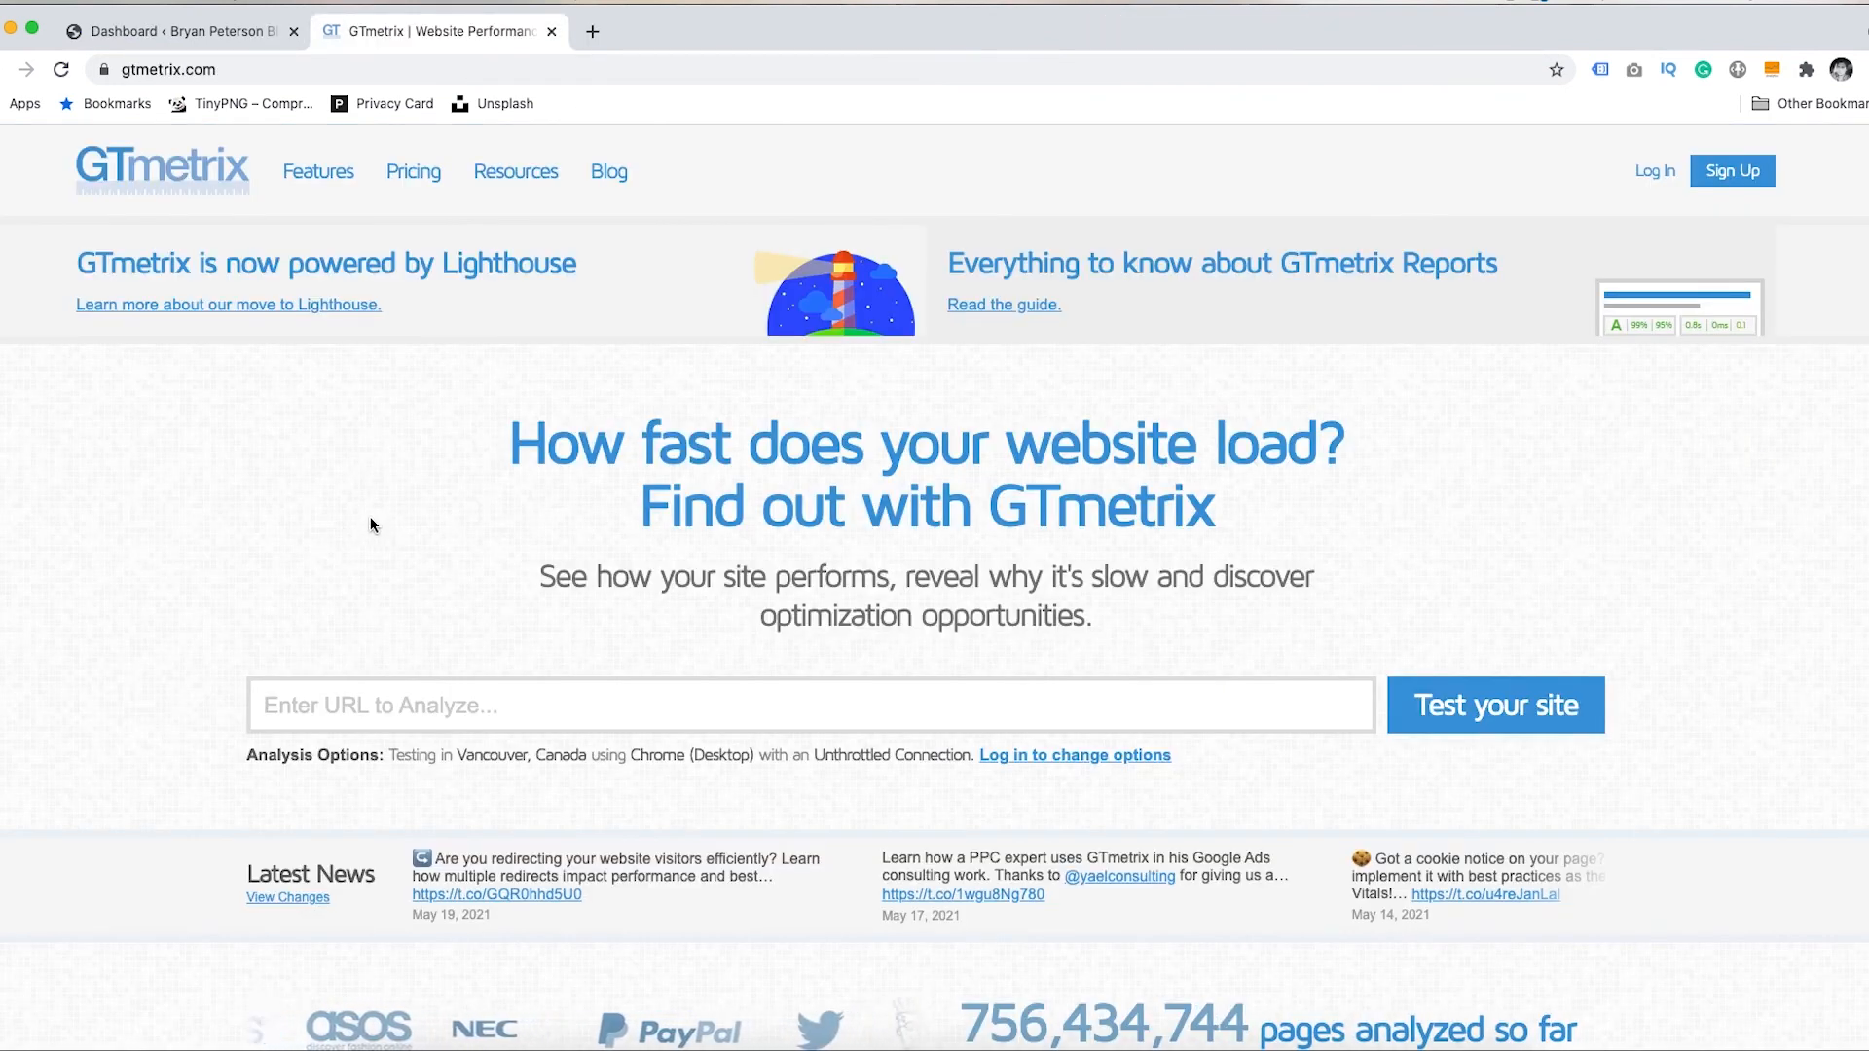
right_click(393, 703)
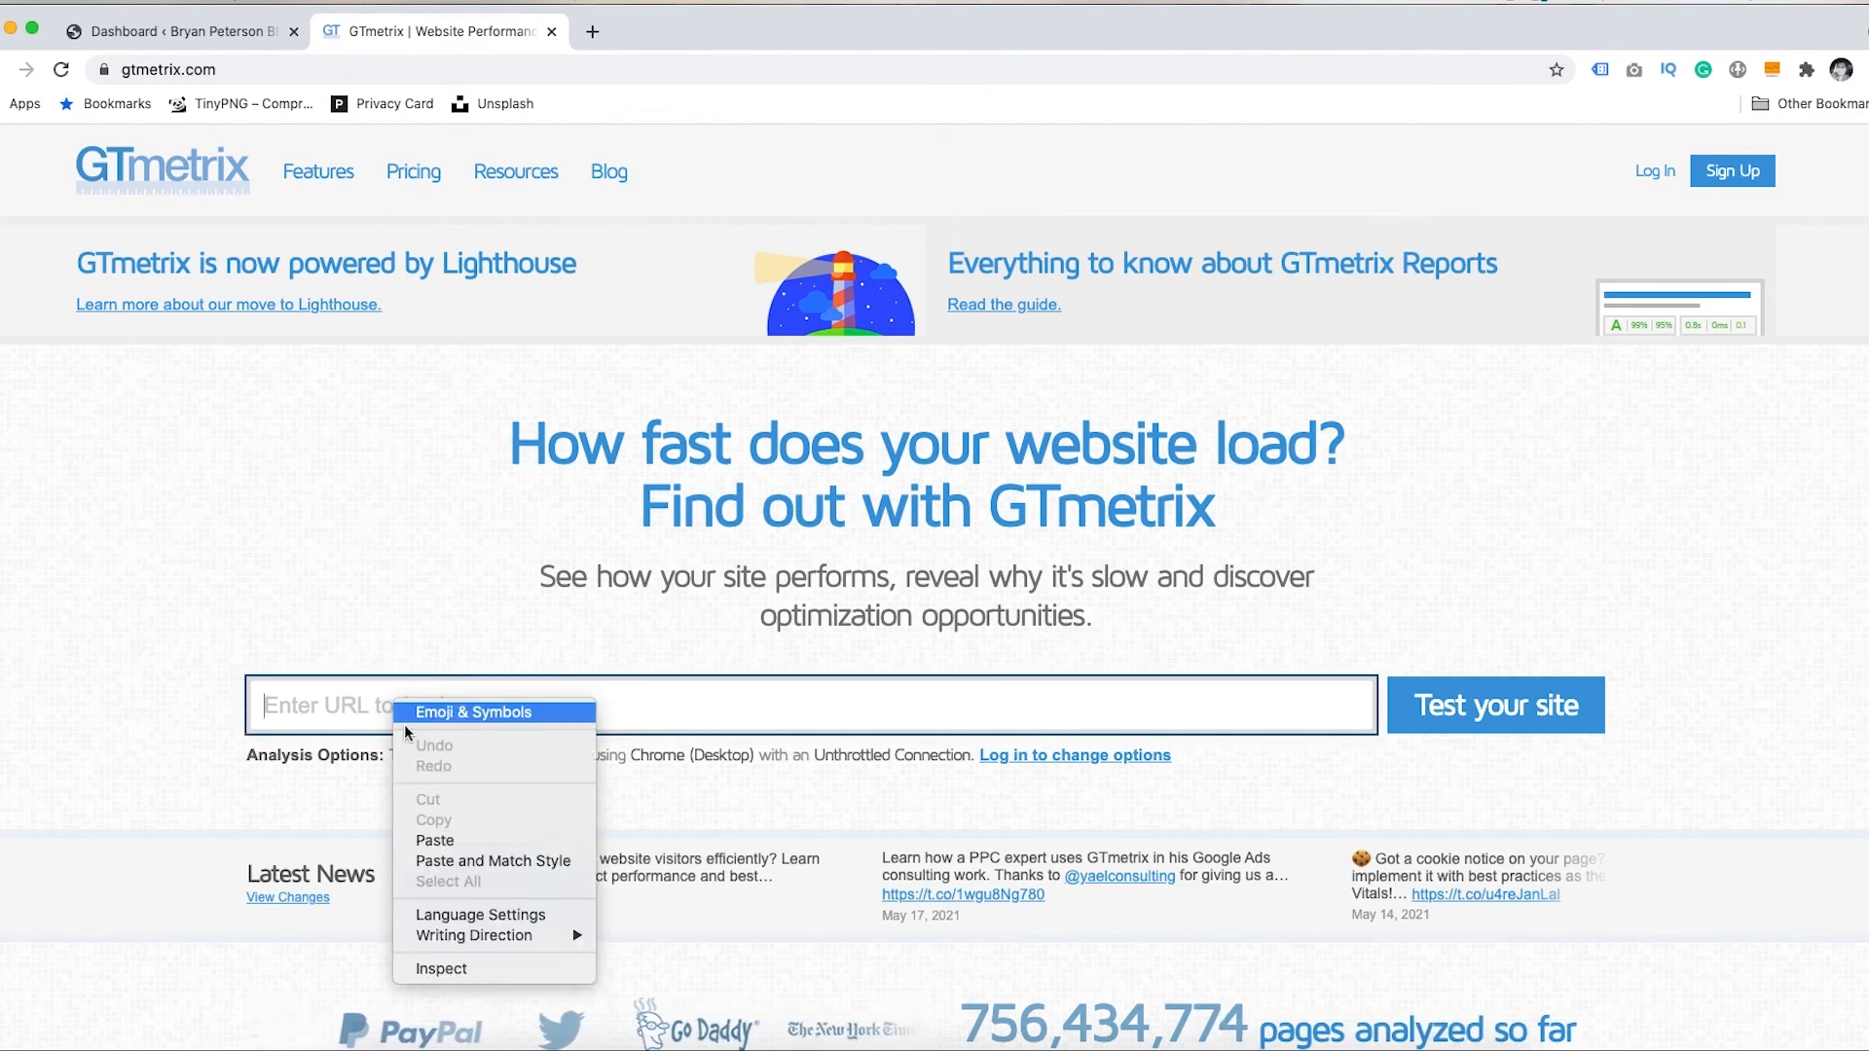
click(435, 840)
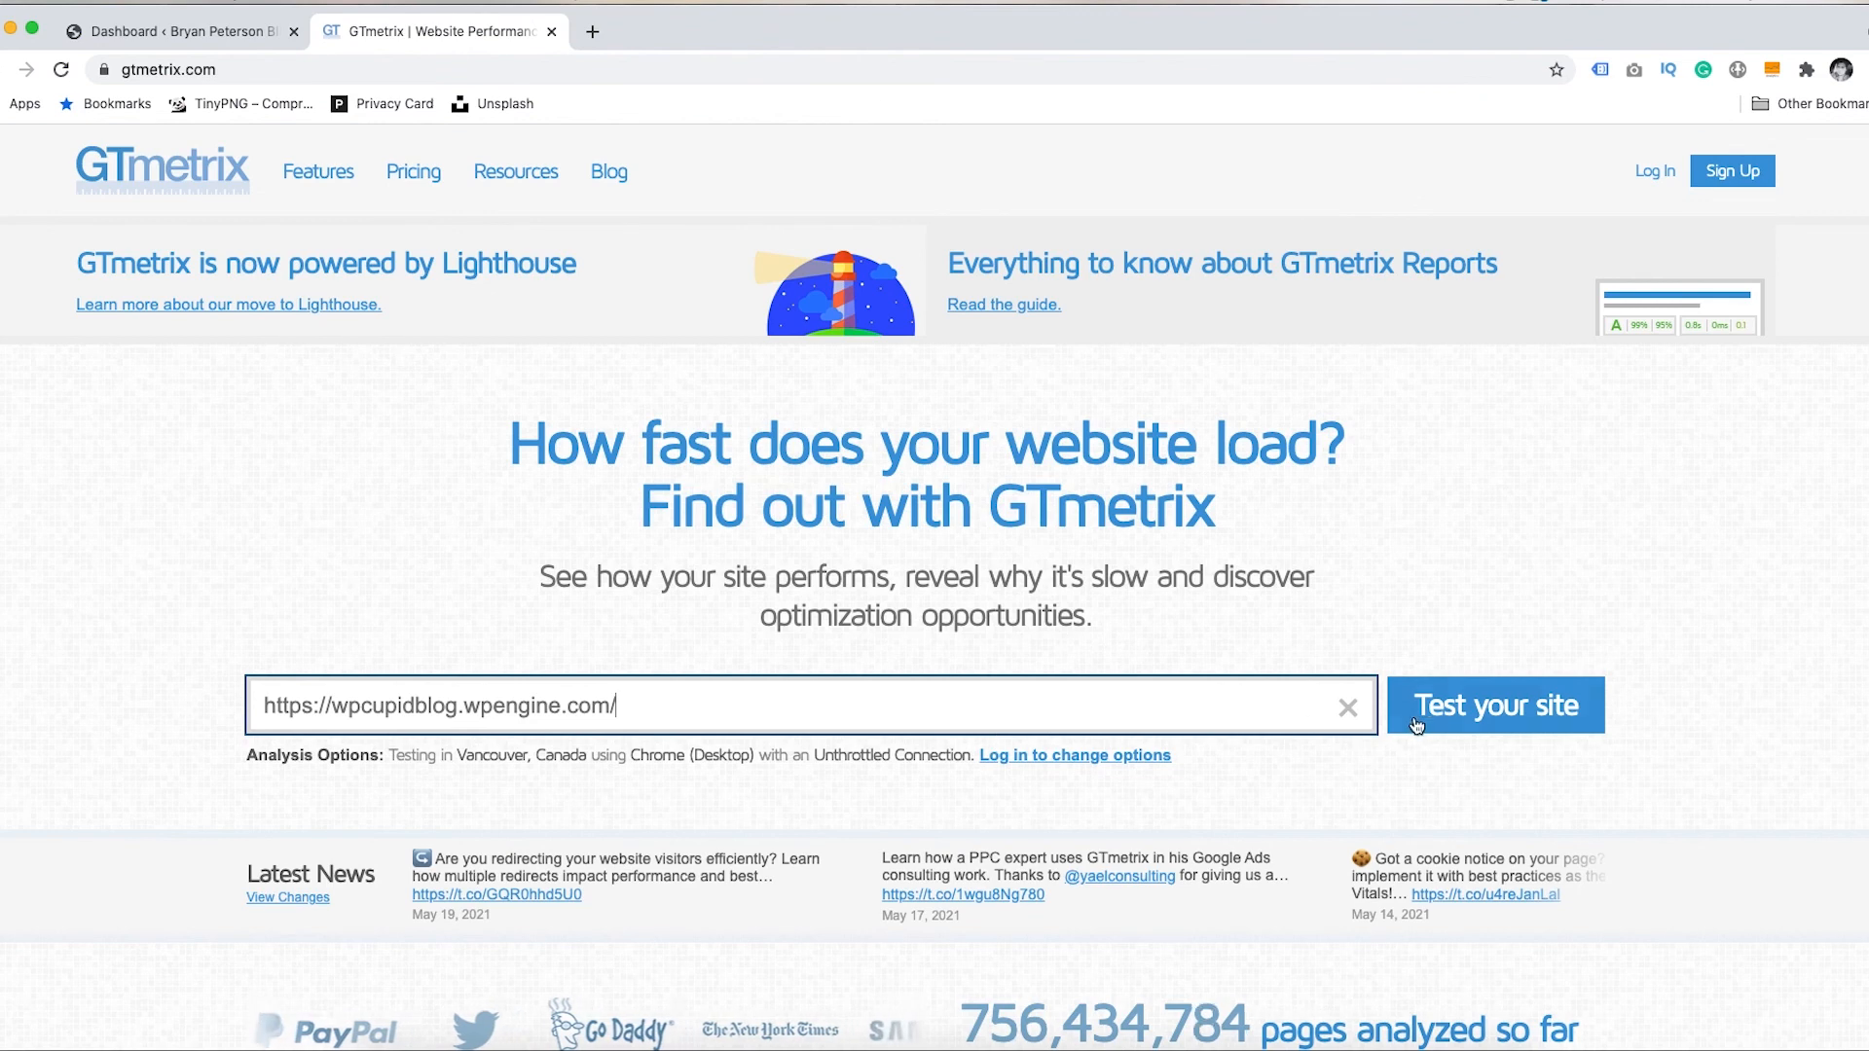
click(1497, 705)
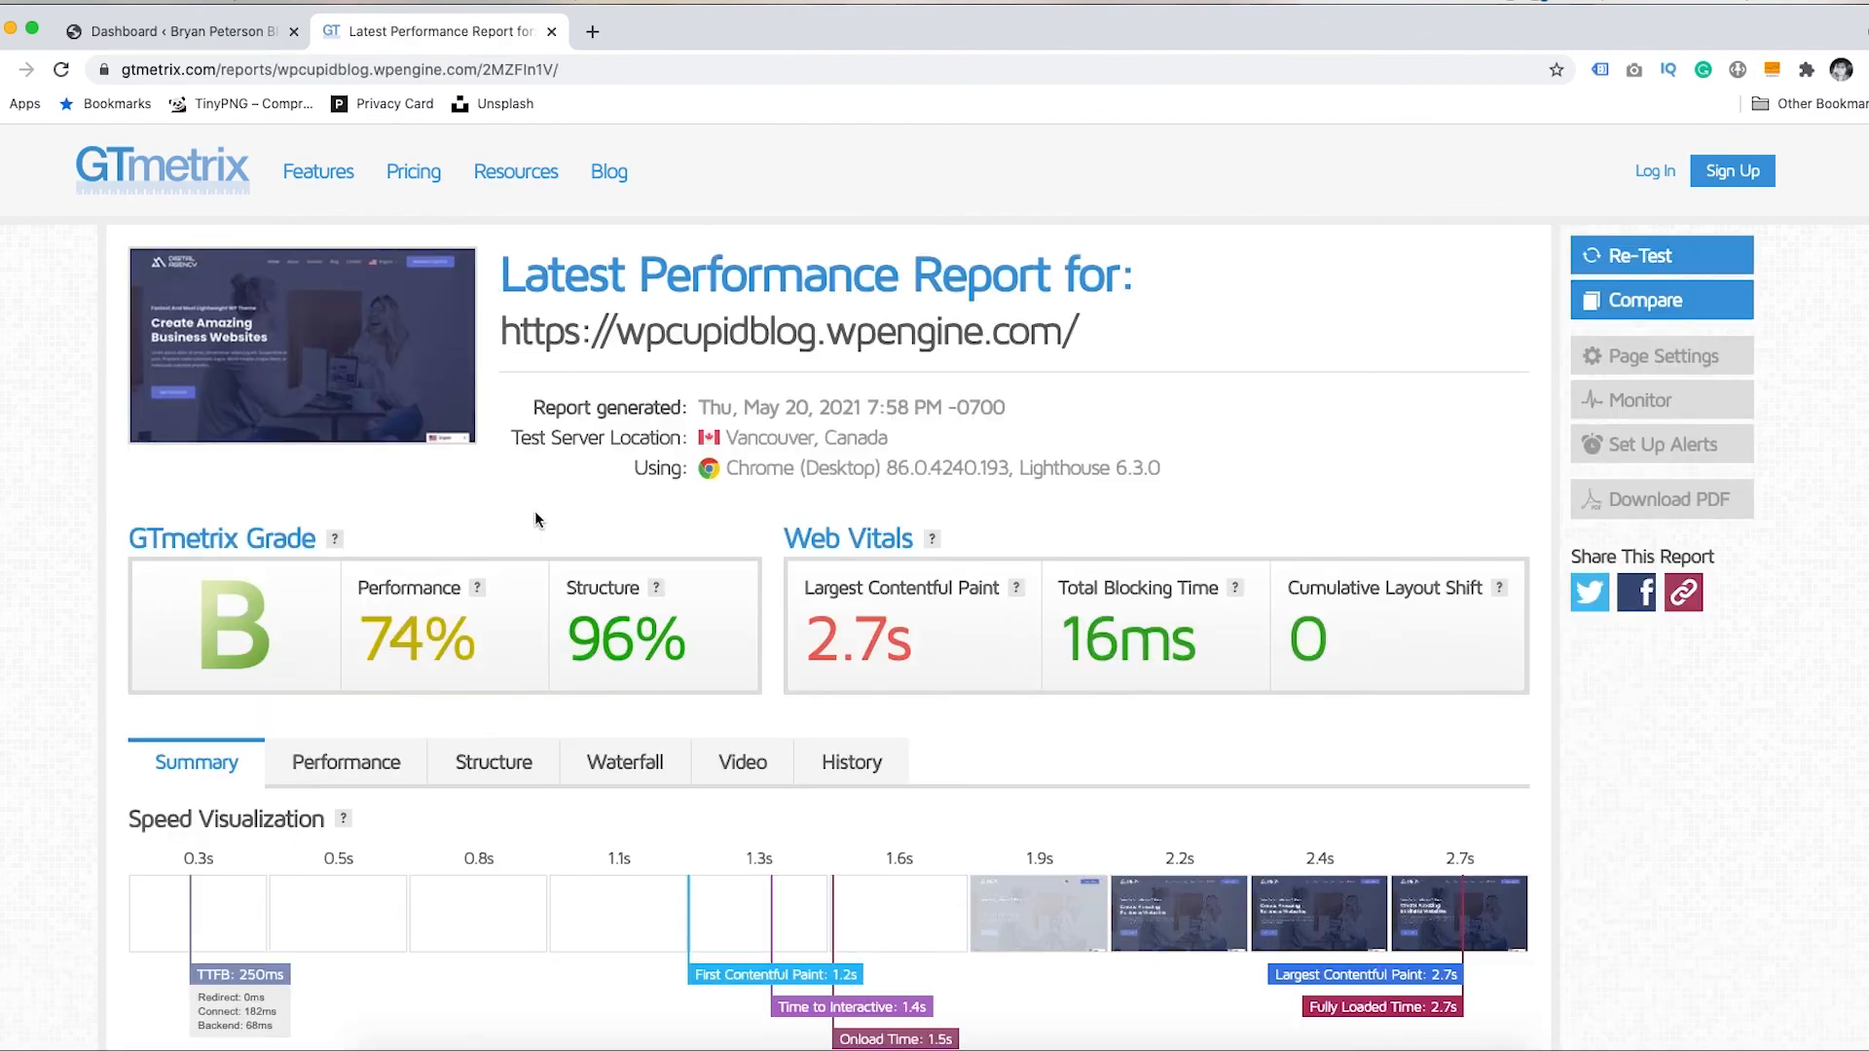
click(623, 765)
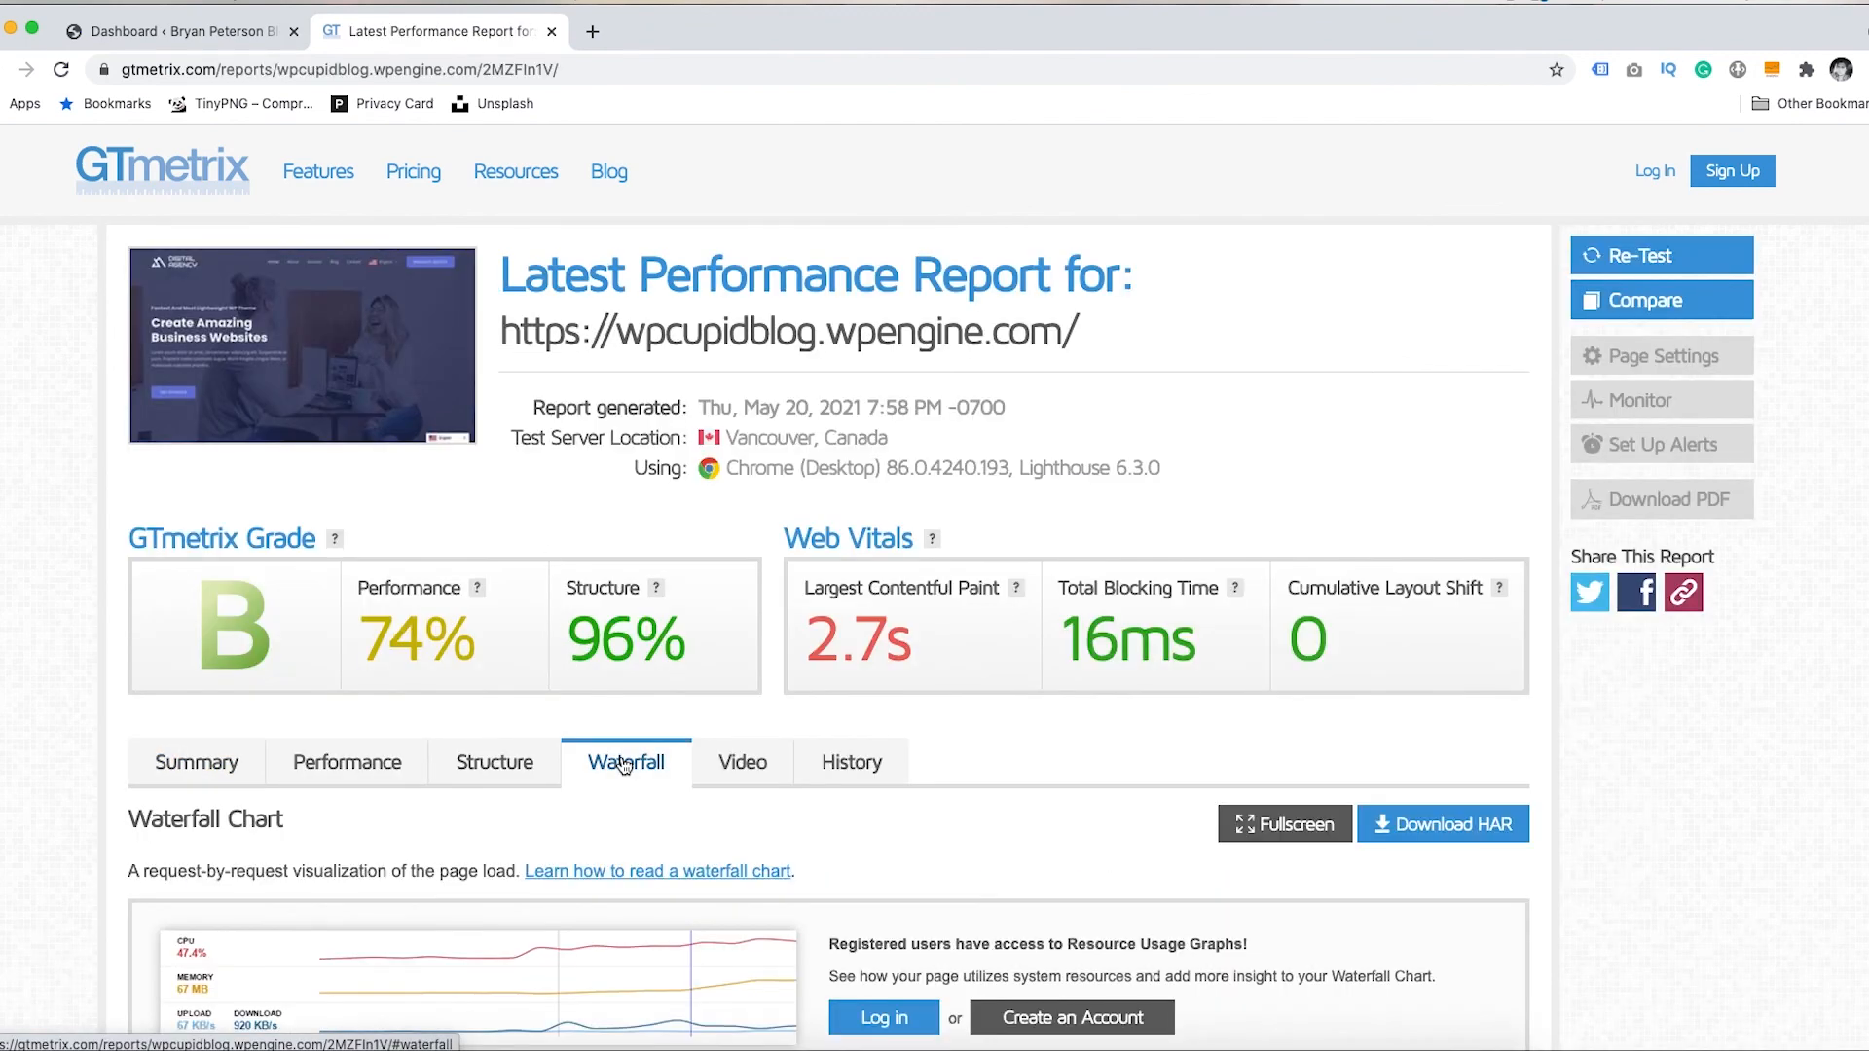
scroll(1840, 584, down, 10)
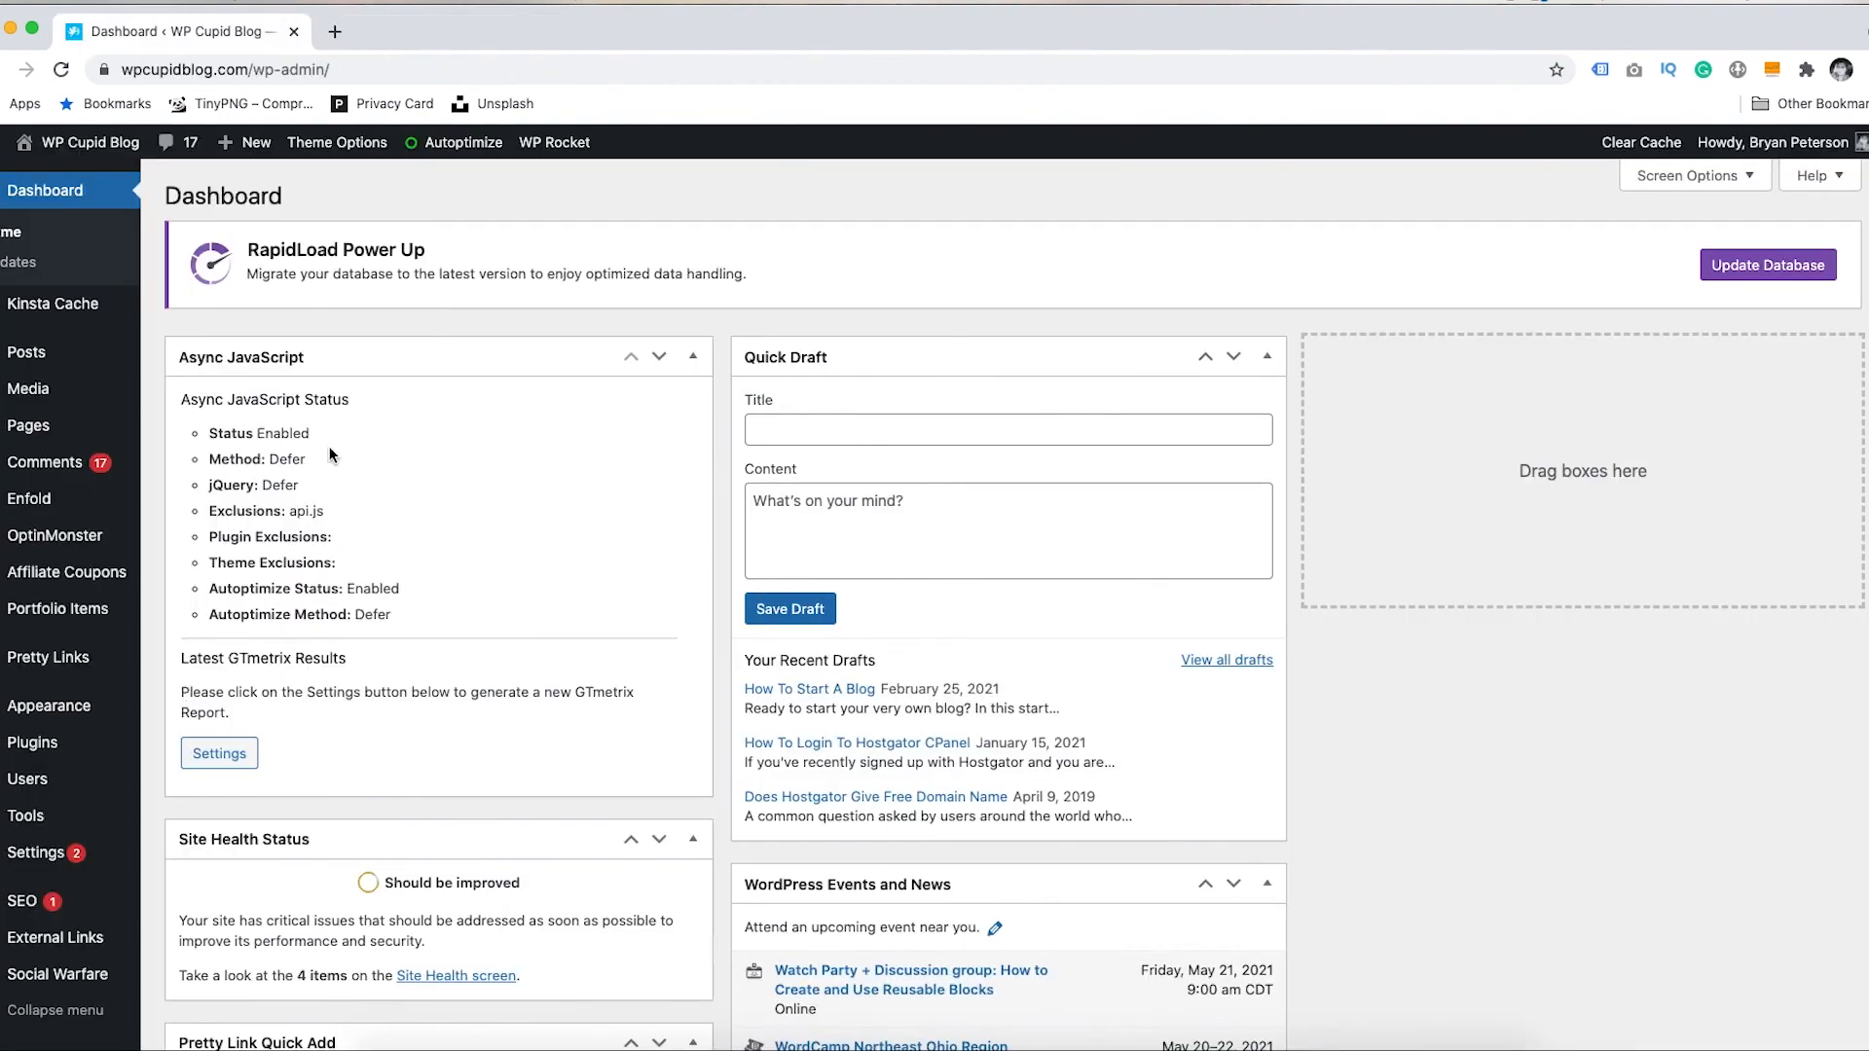
- In WP Rocket File Optimization, add a new line after the last script under Delay JavaScript execution
click(552, 143)
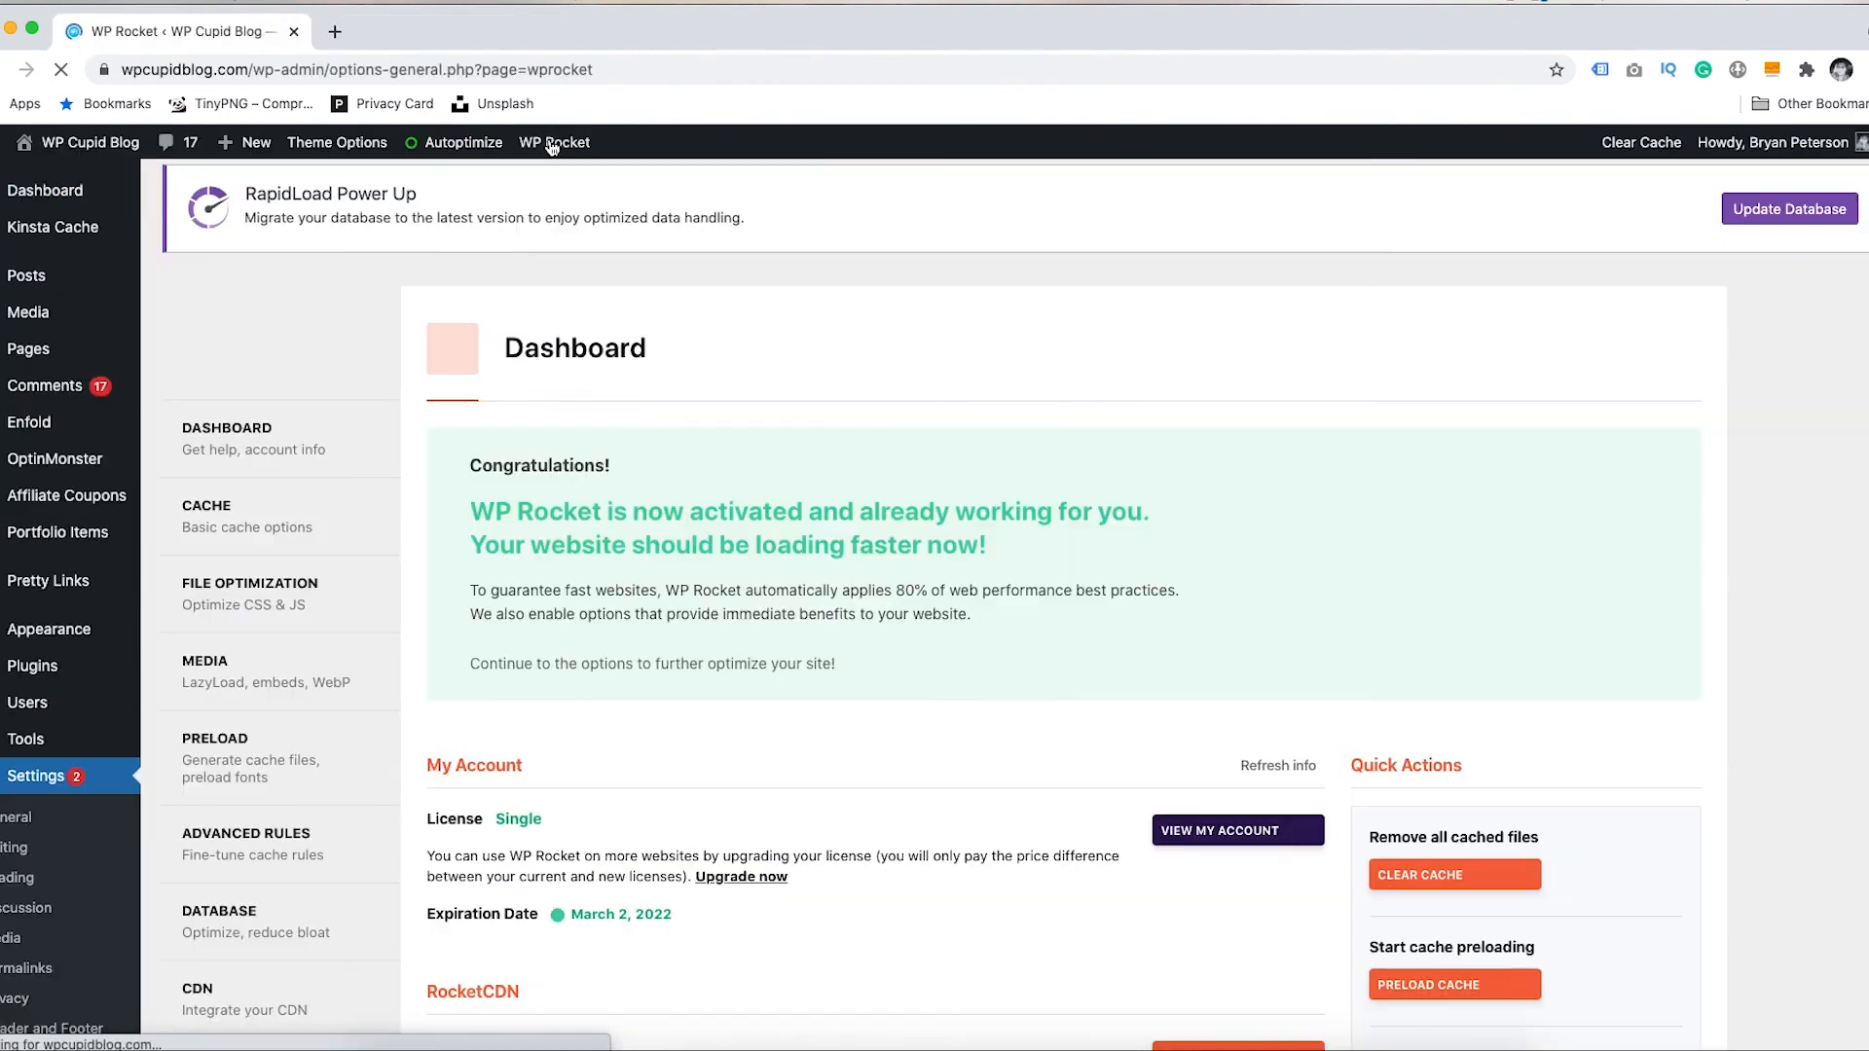
click(256, 592)
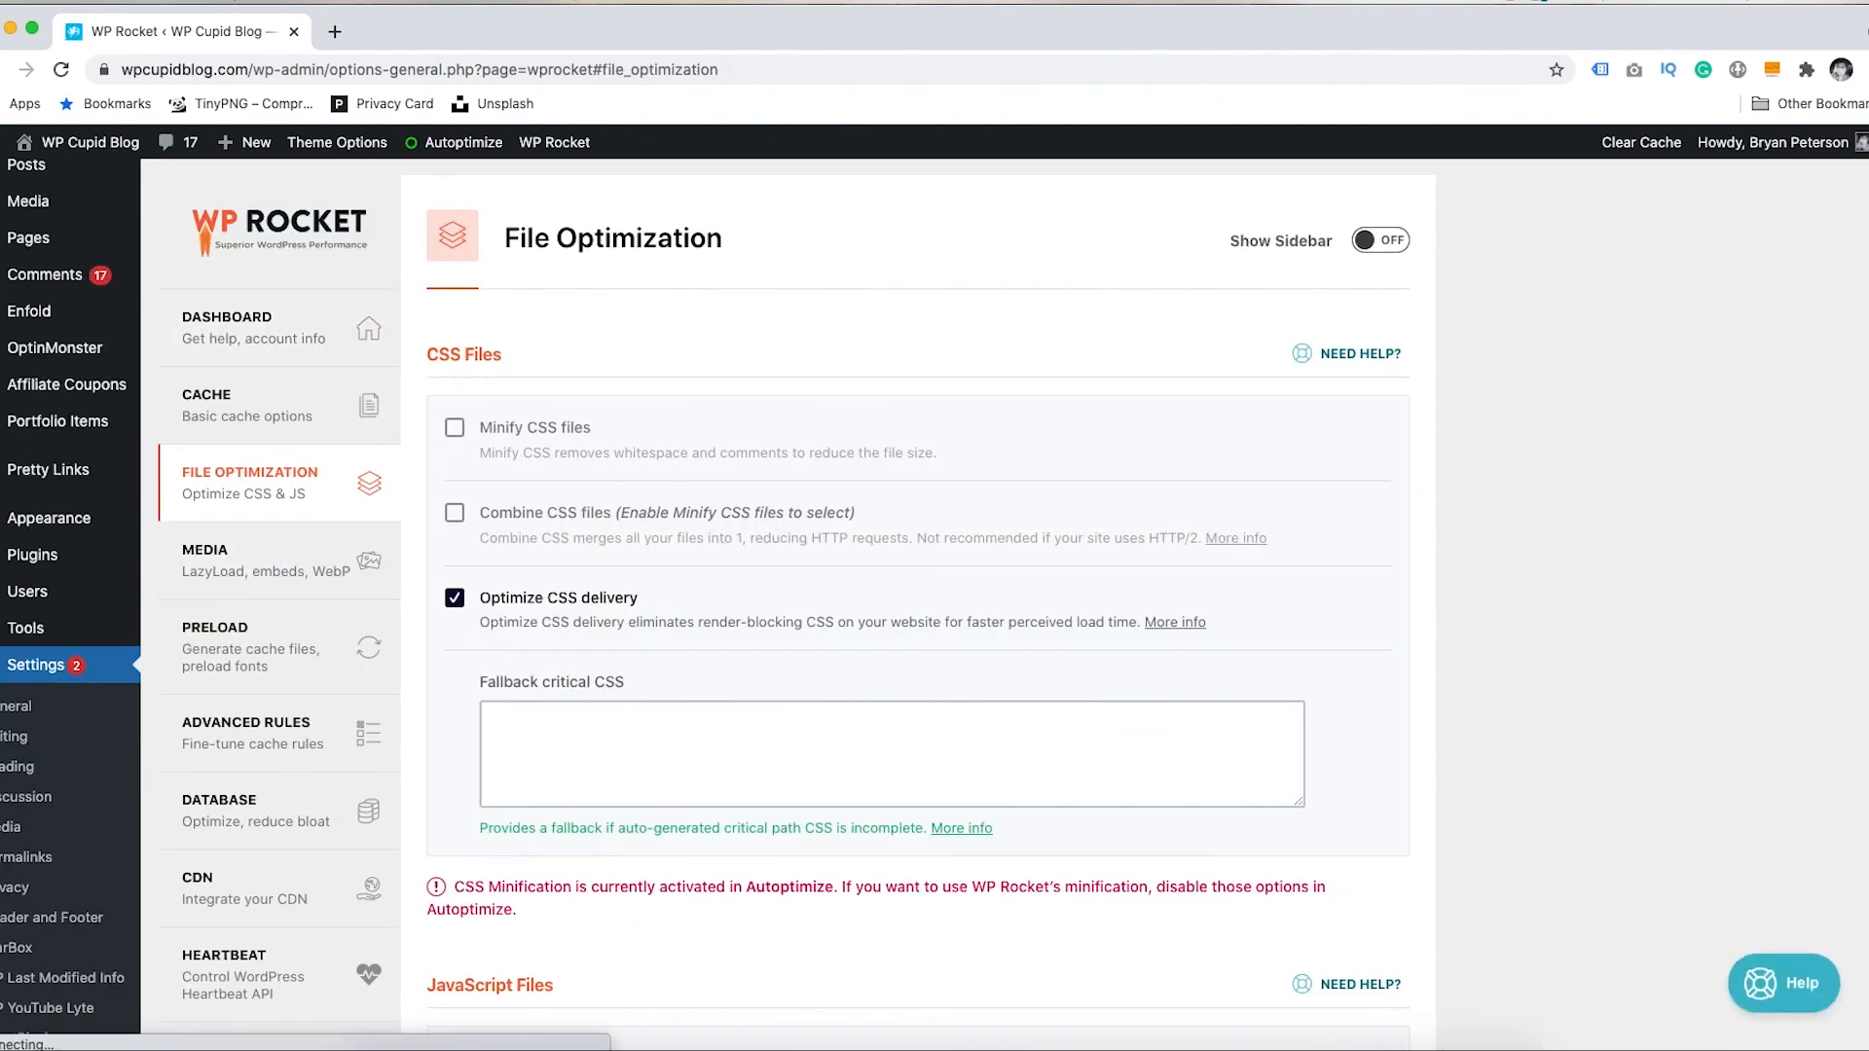
scroll(1264, 538, down, 9)
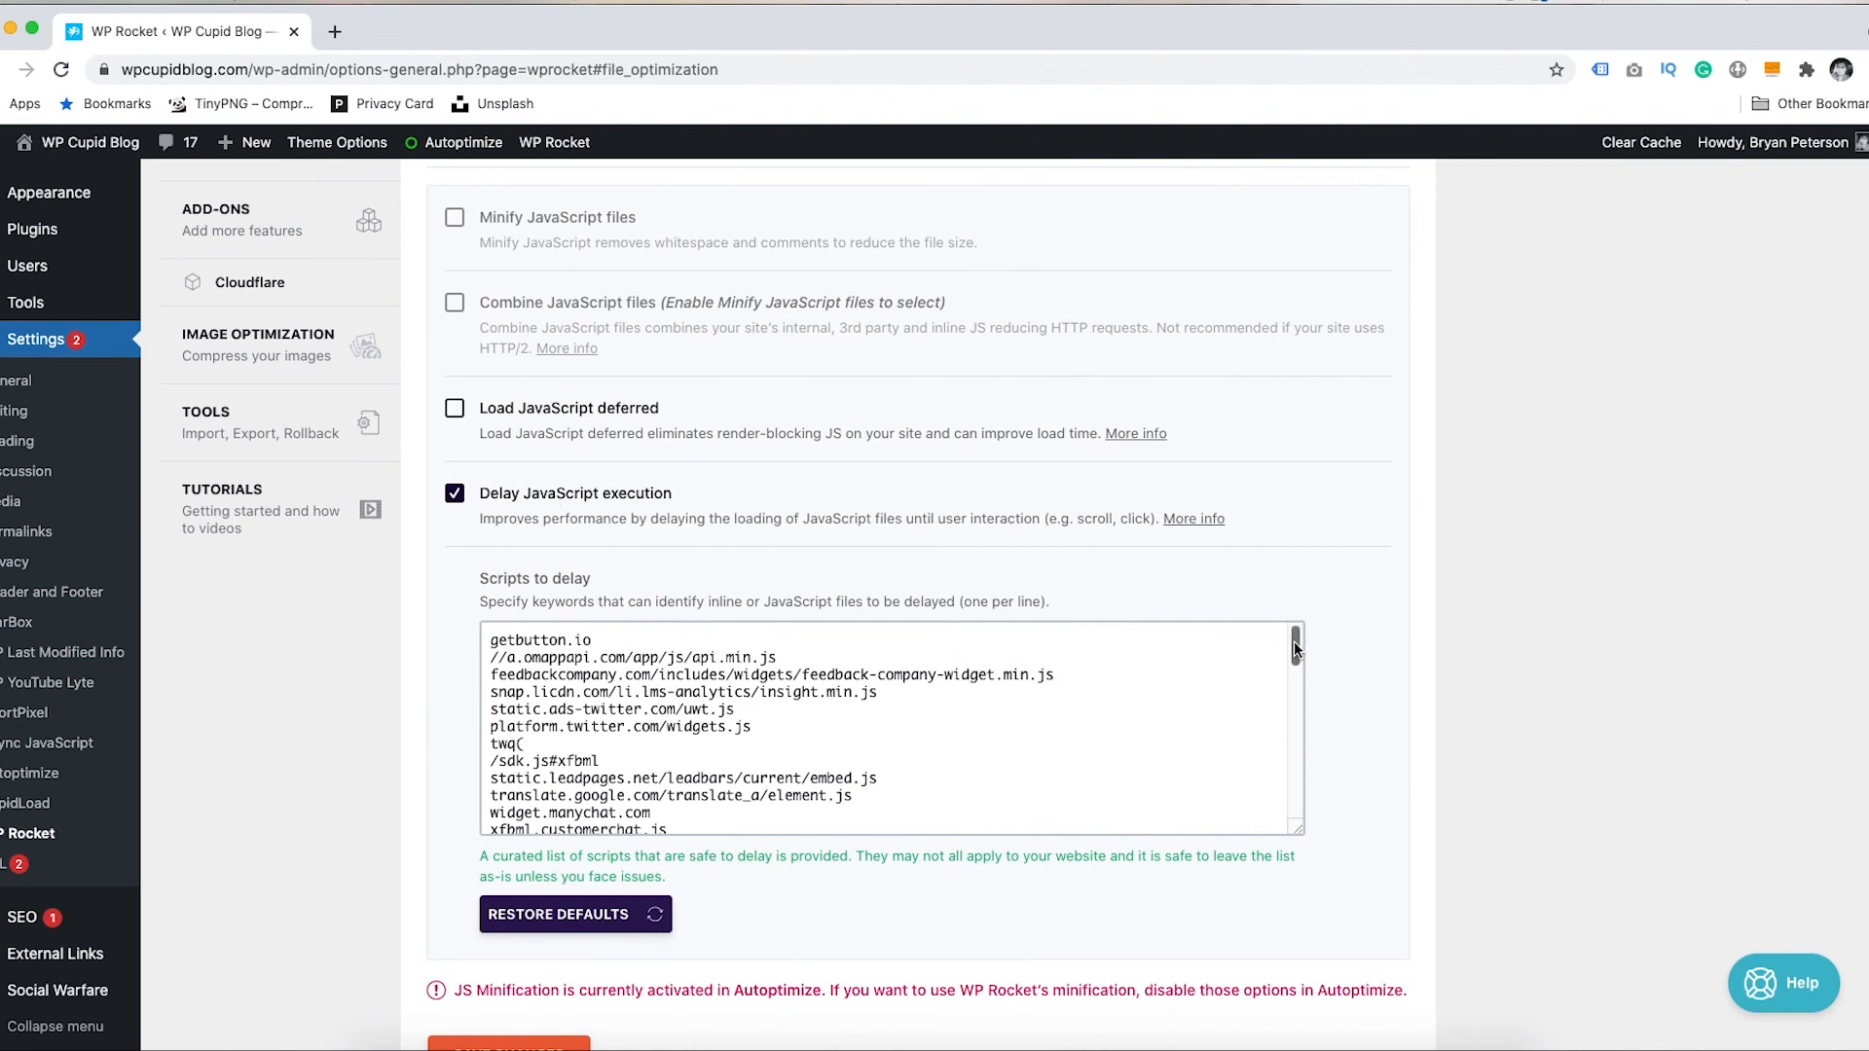
drag(1296, 650, 1296, 798)
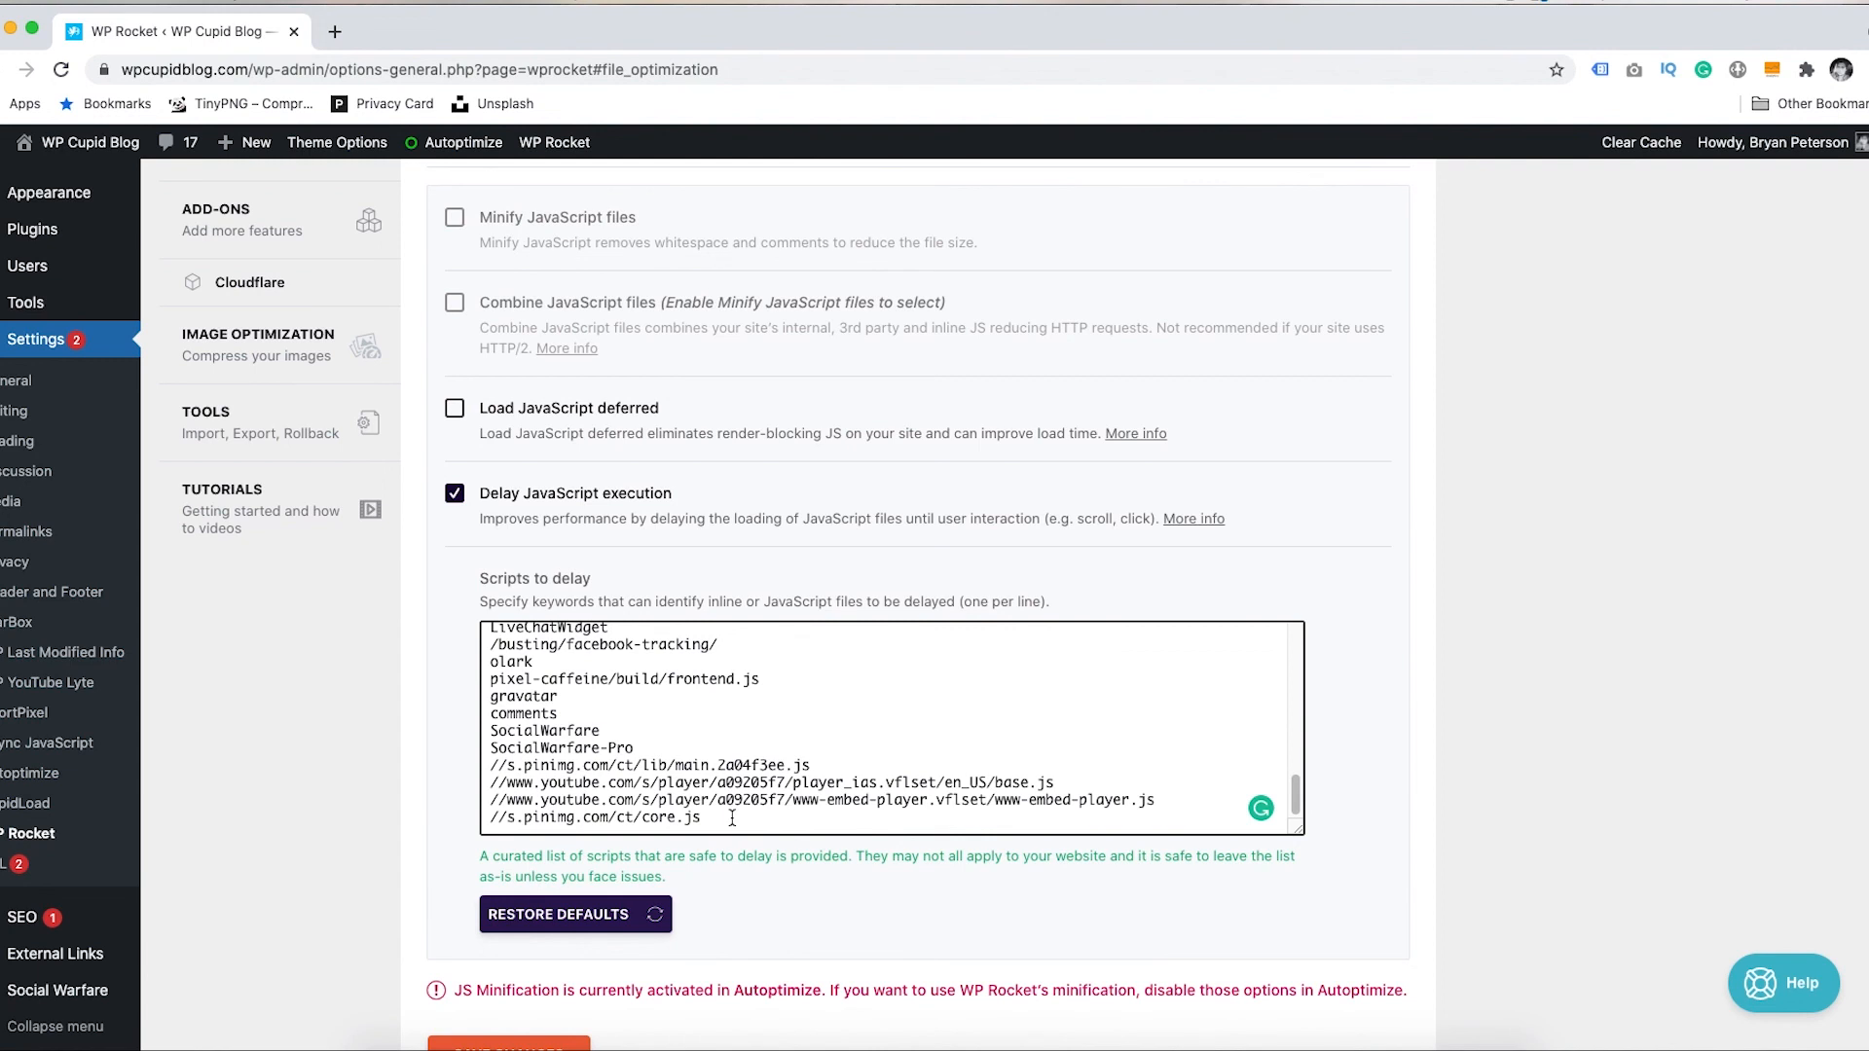
key(Return)
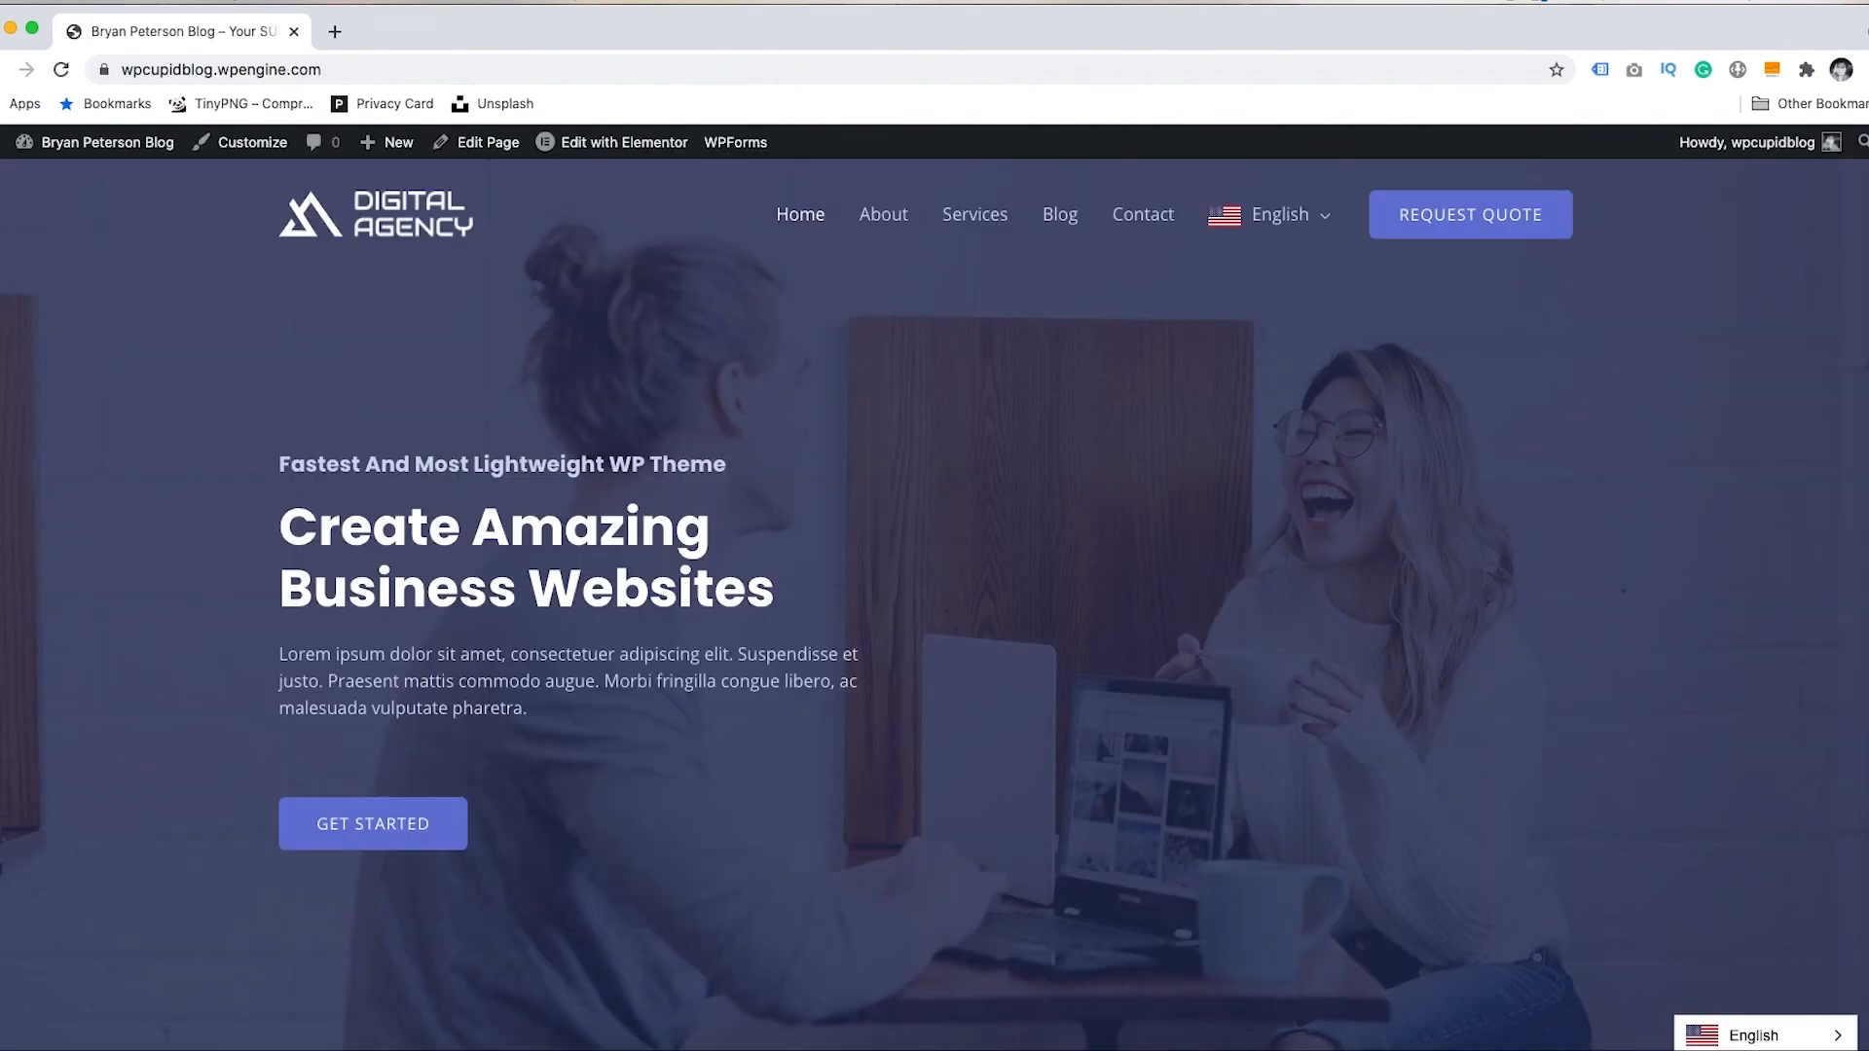
- Scroll the Digital Agency homepage from the hero section down to the footer
scroll(935, 604, down, 3)
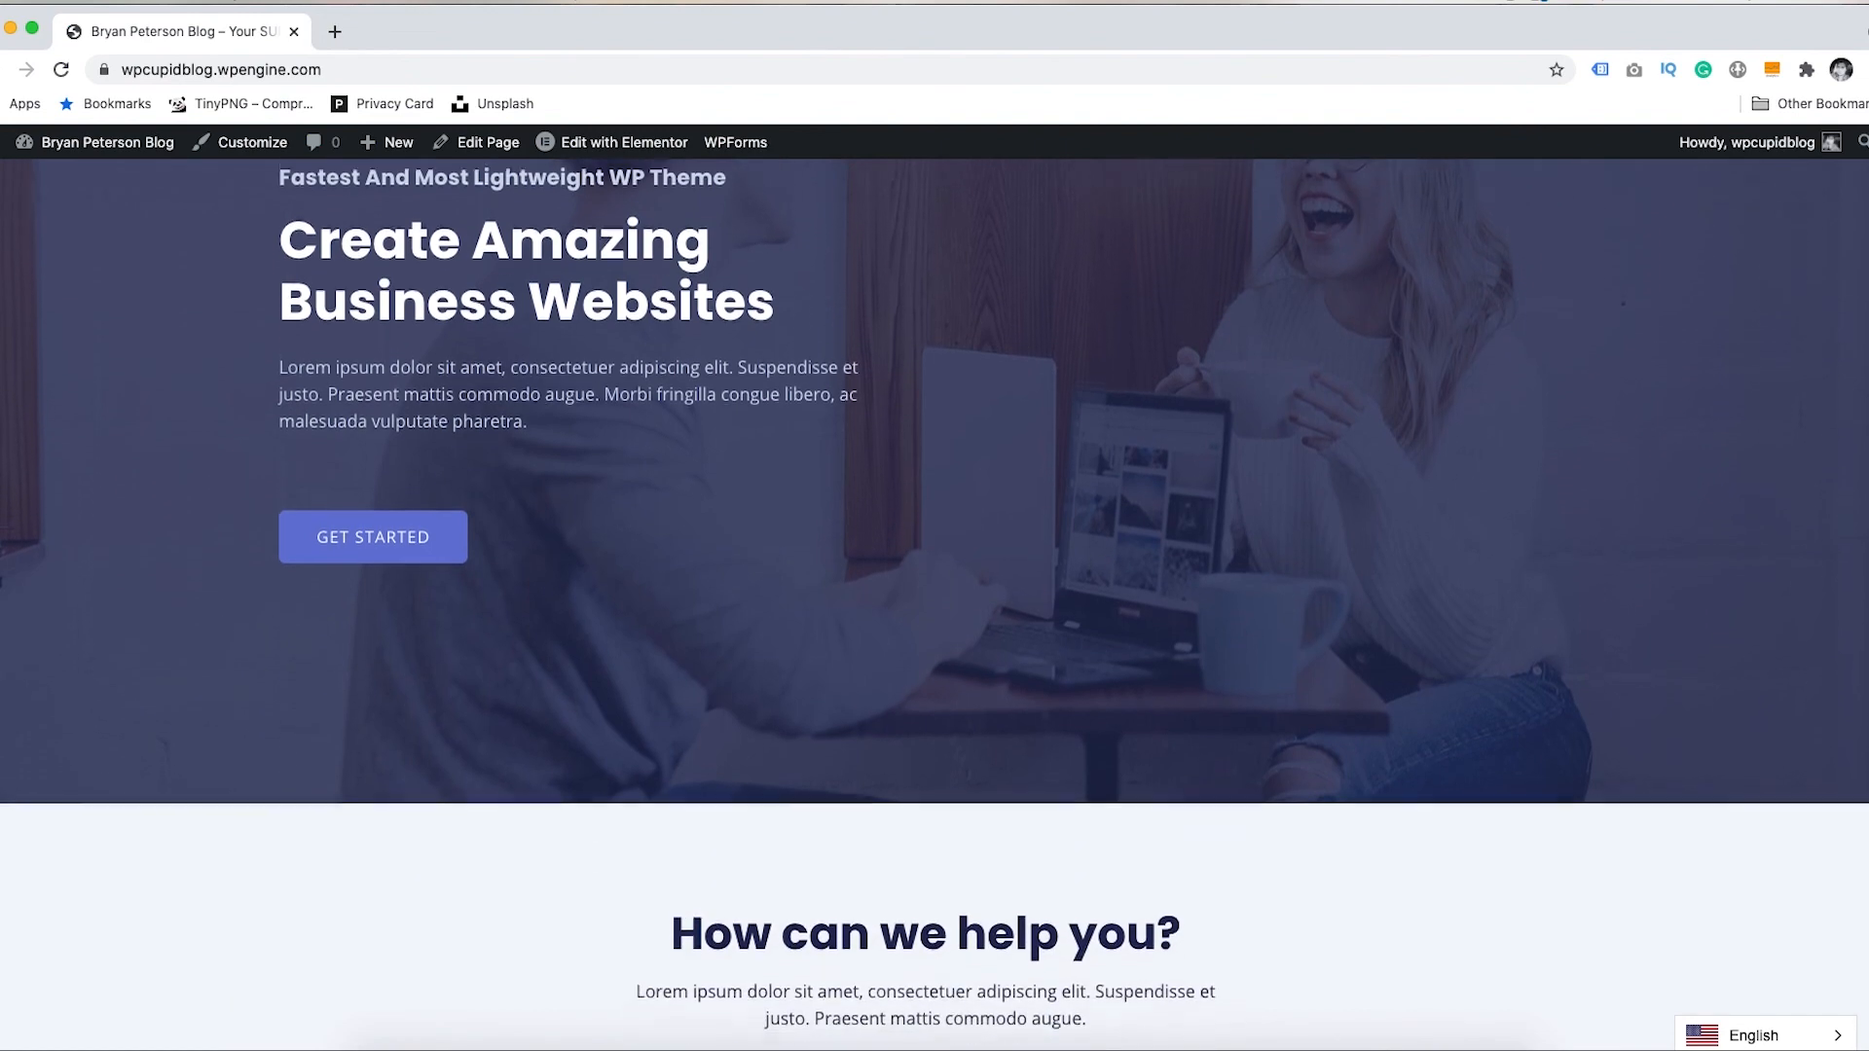
scroll(935, 603, down, 4)
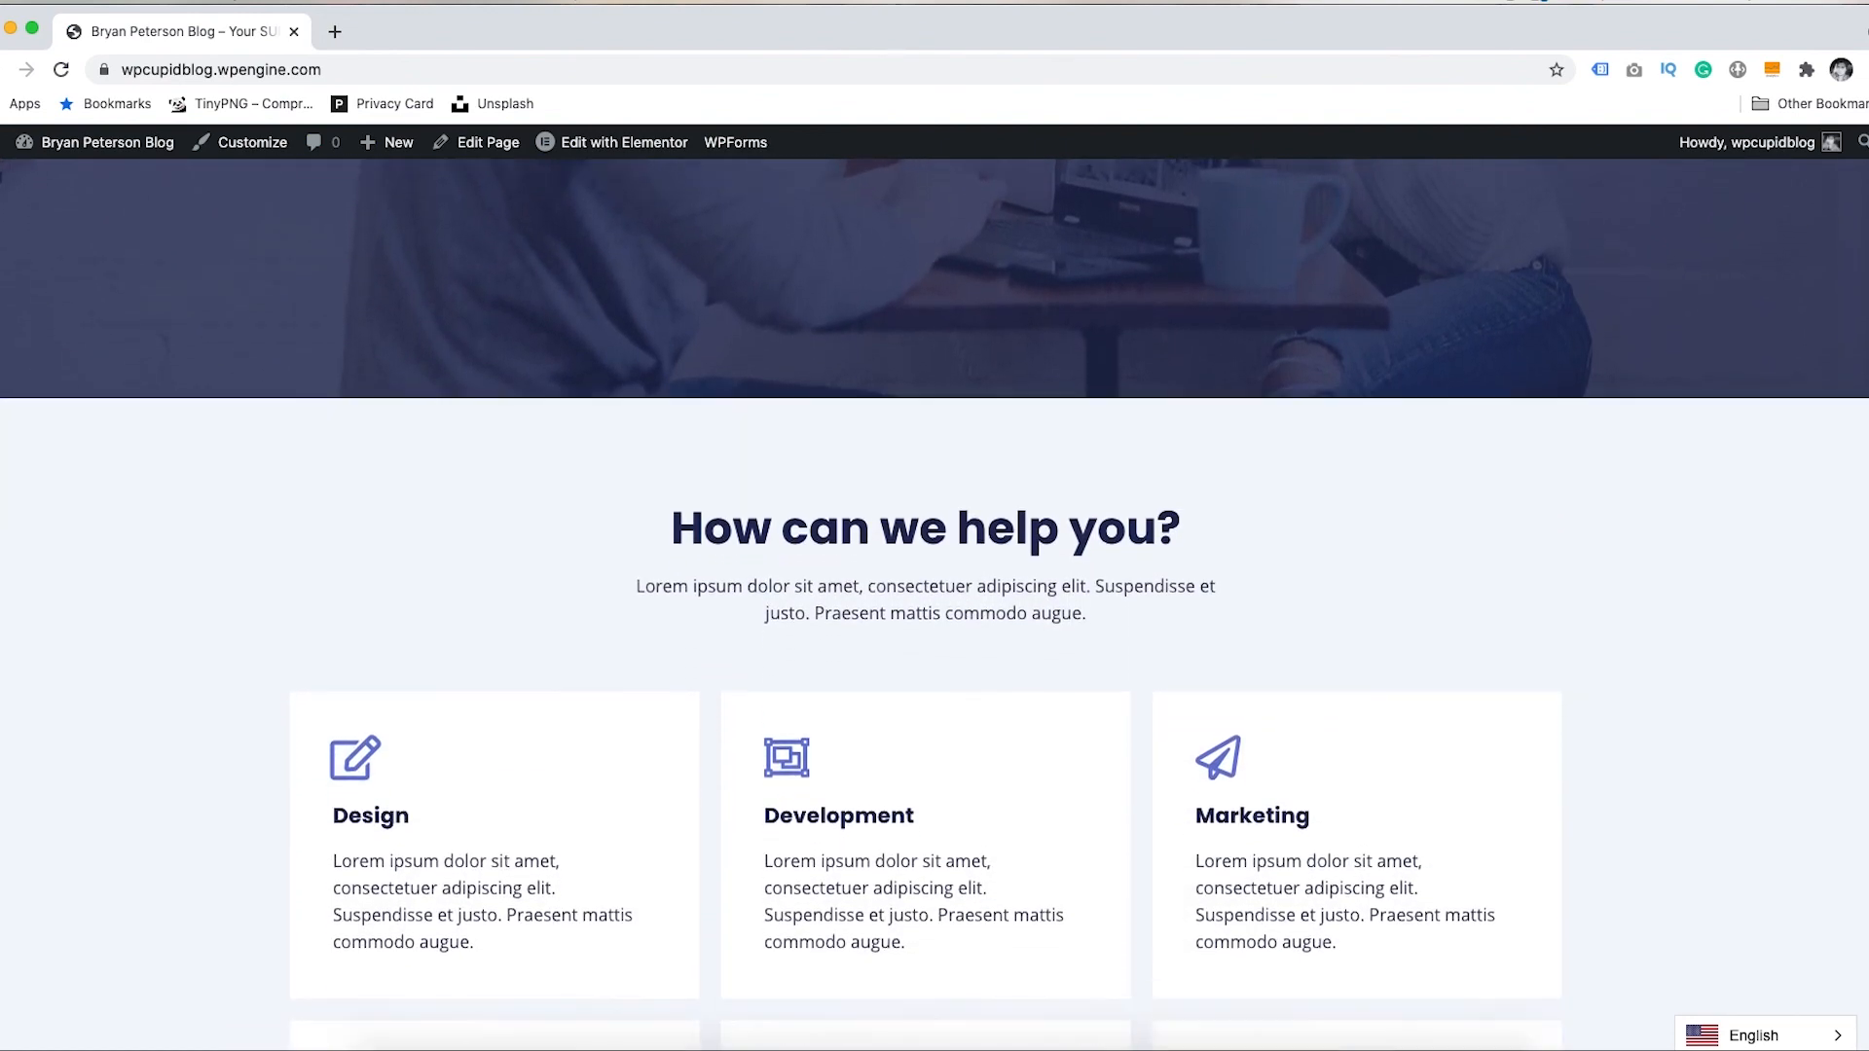
scroll(935, 604, down, 5)
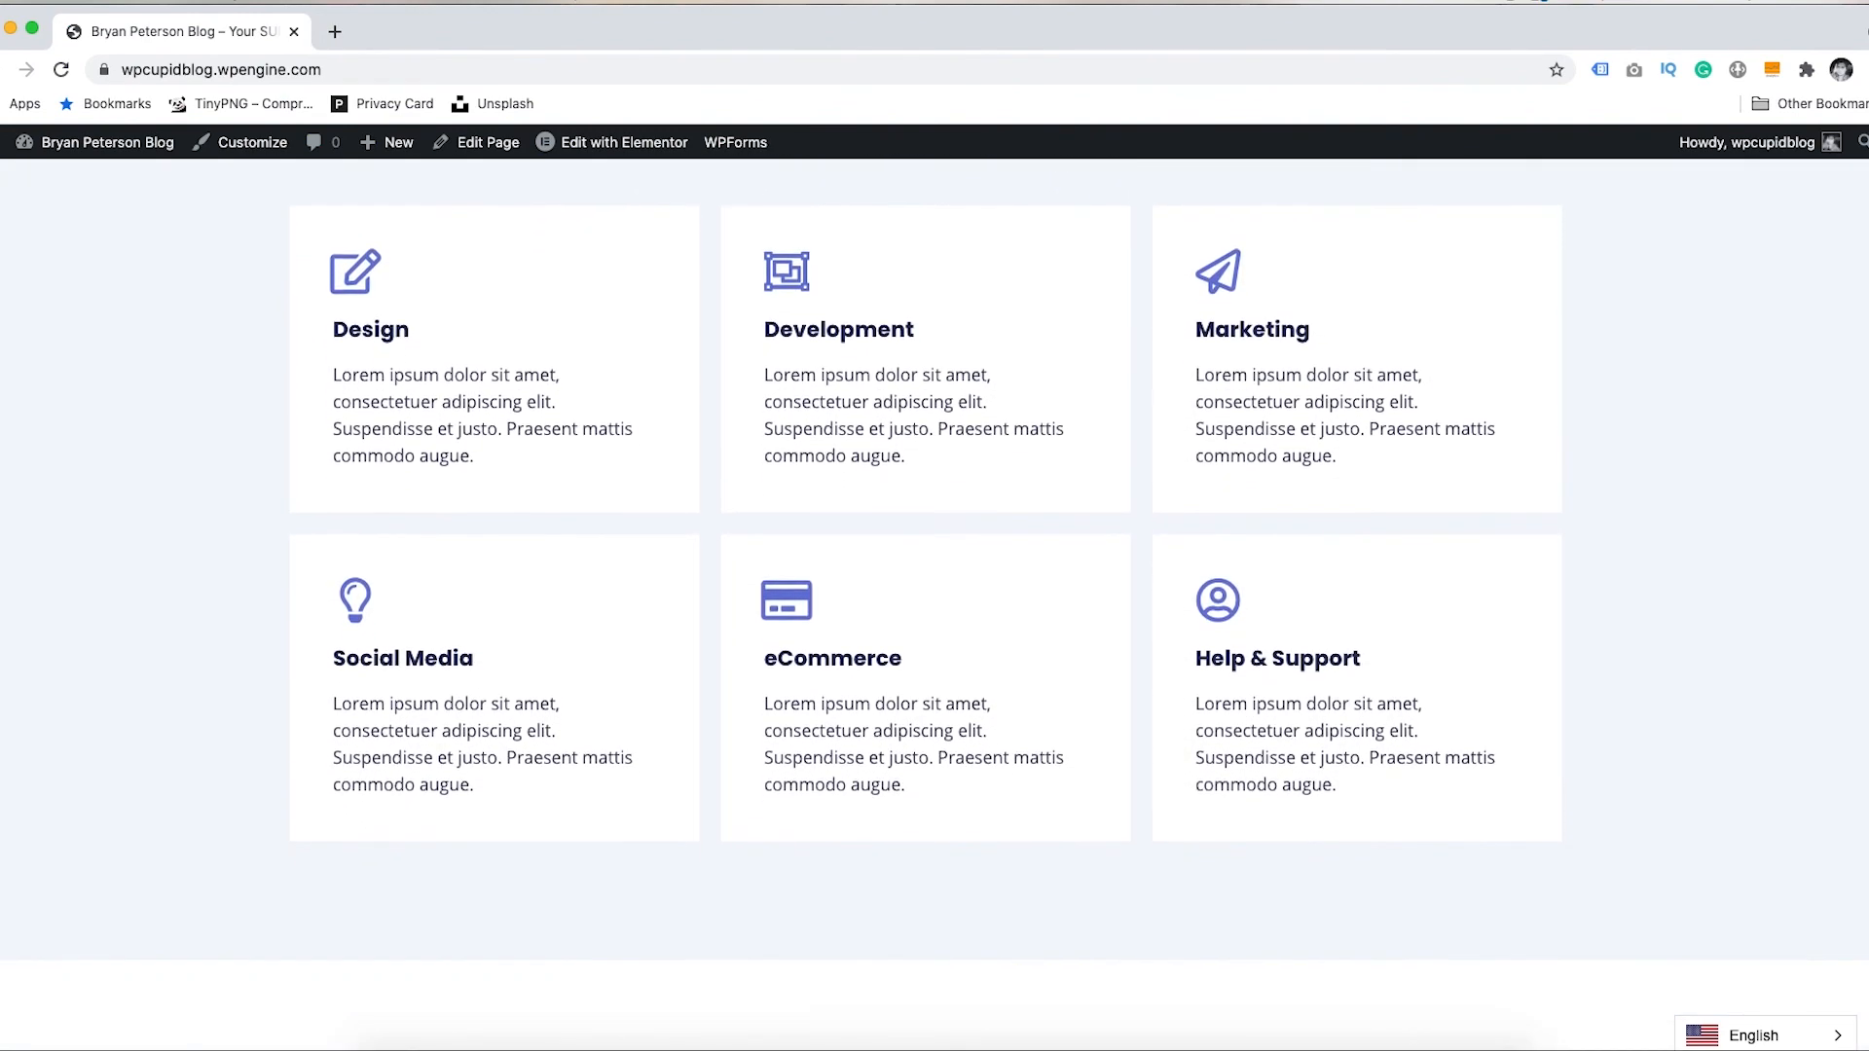
scroll(1857, 474, down, 7)
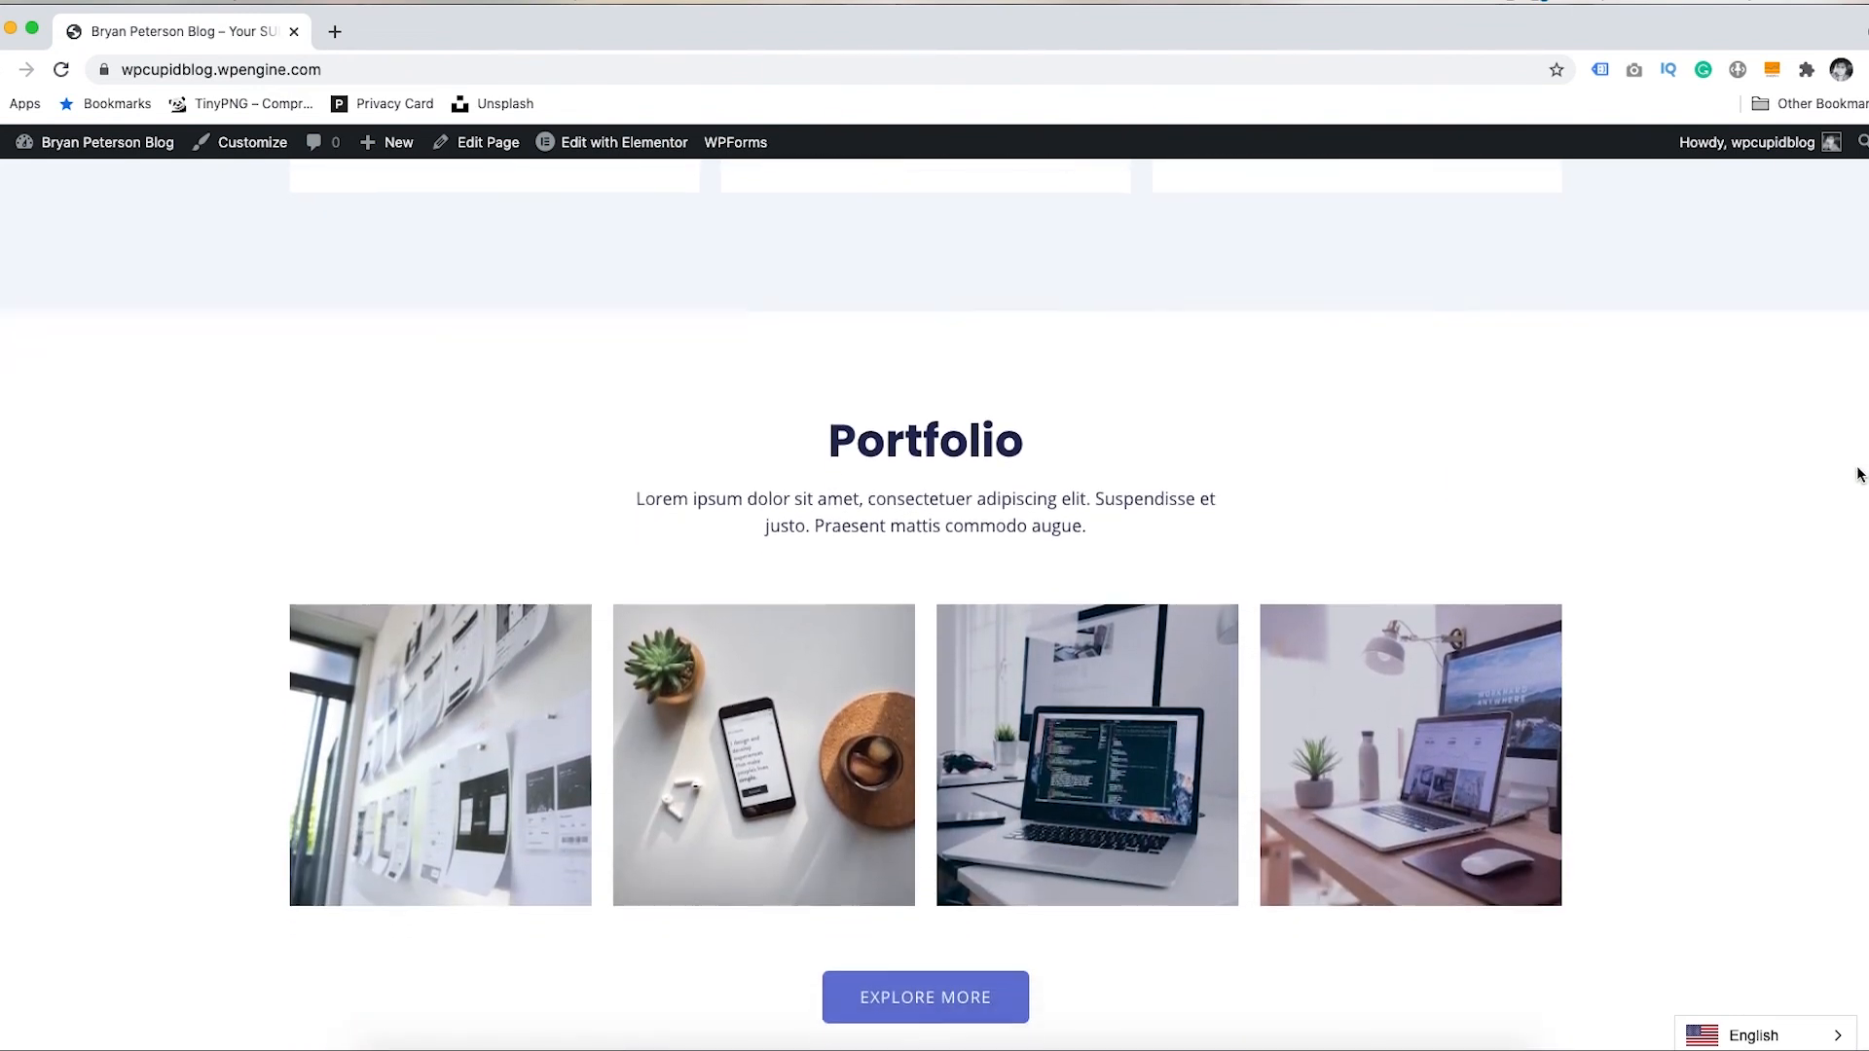
scroll(1858, 474, down, 9)
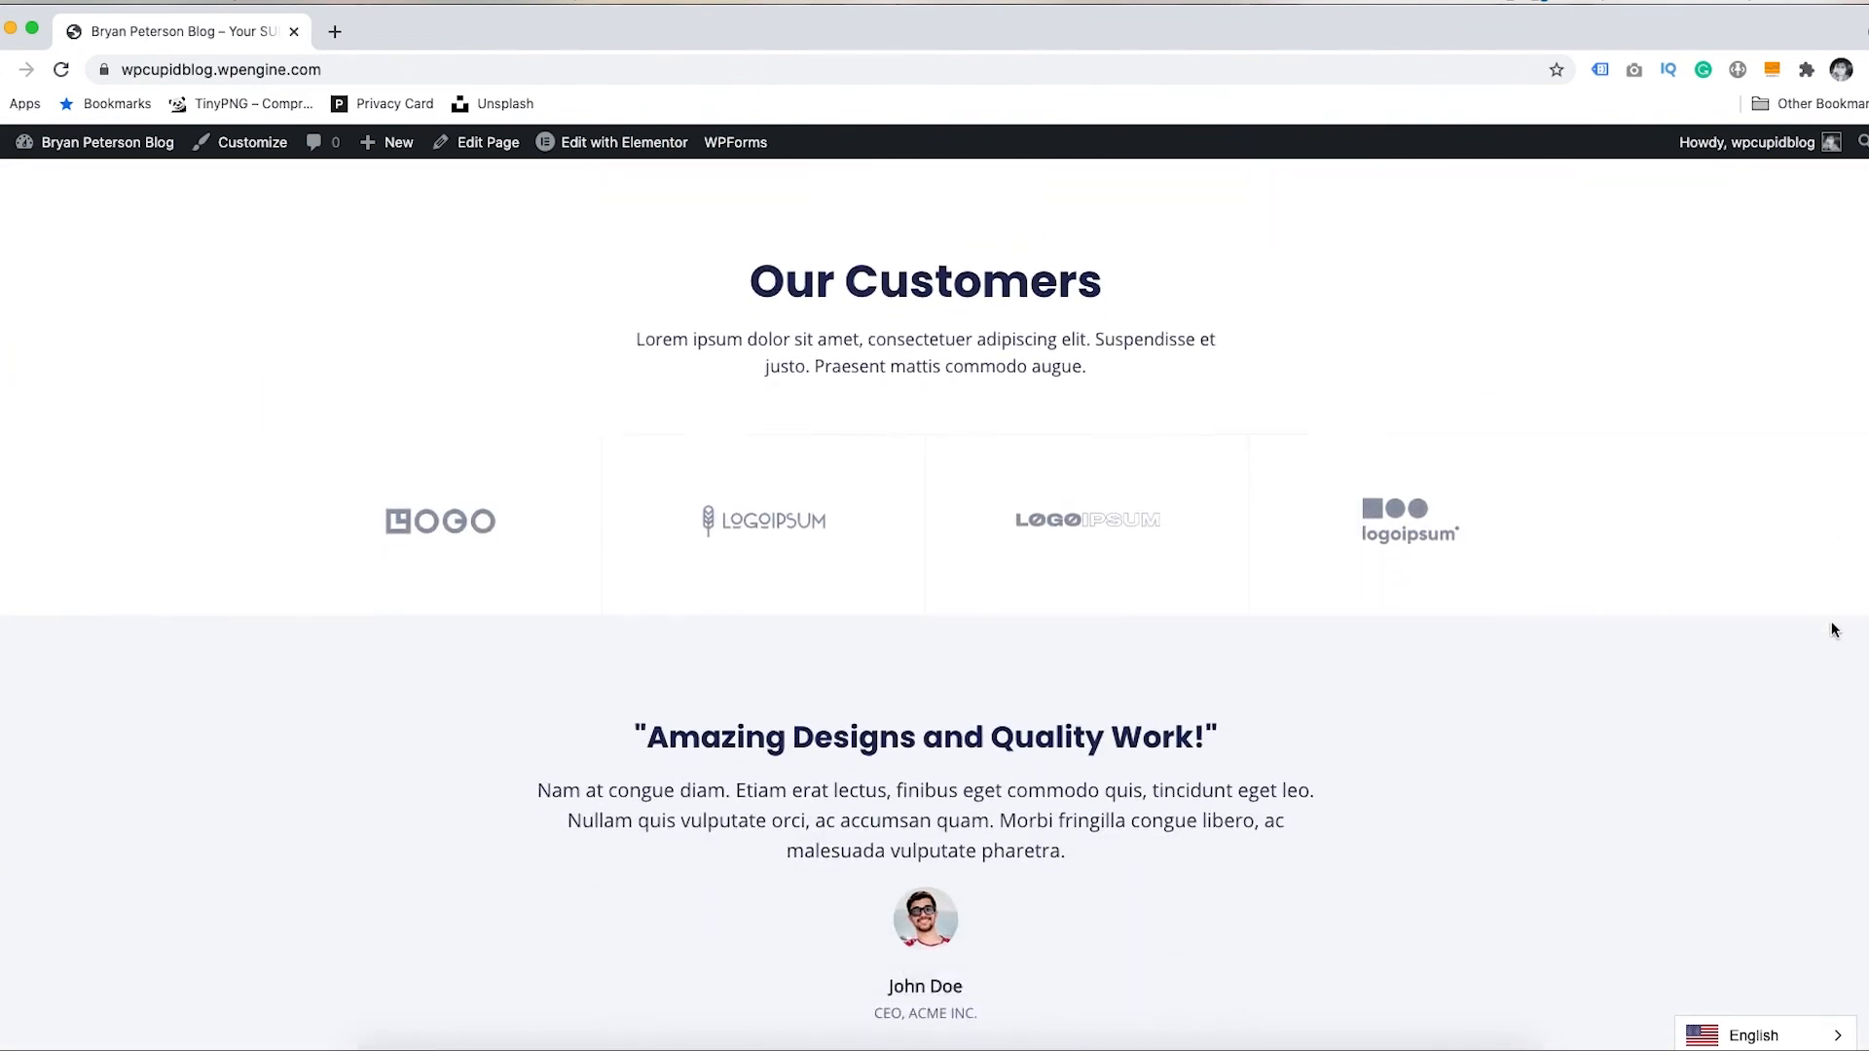
scroll(1835, 630, down, 9)
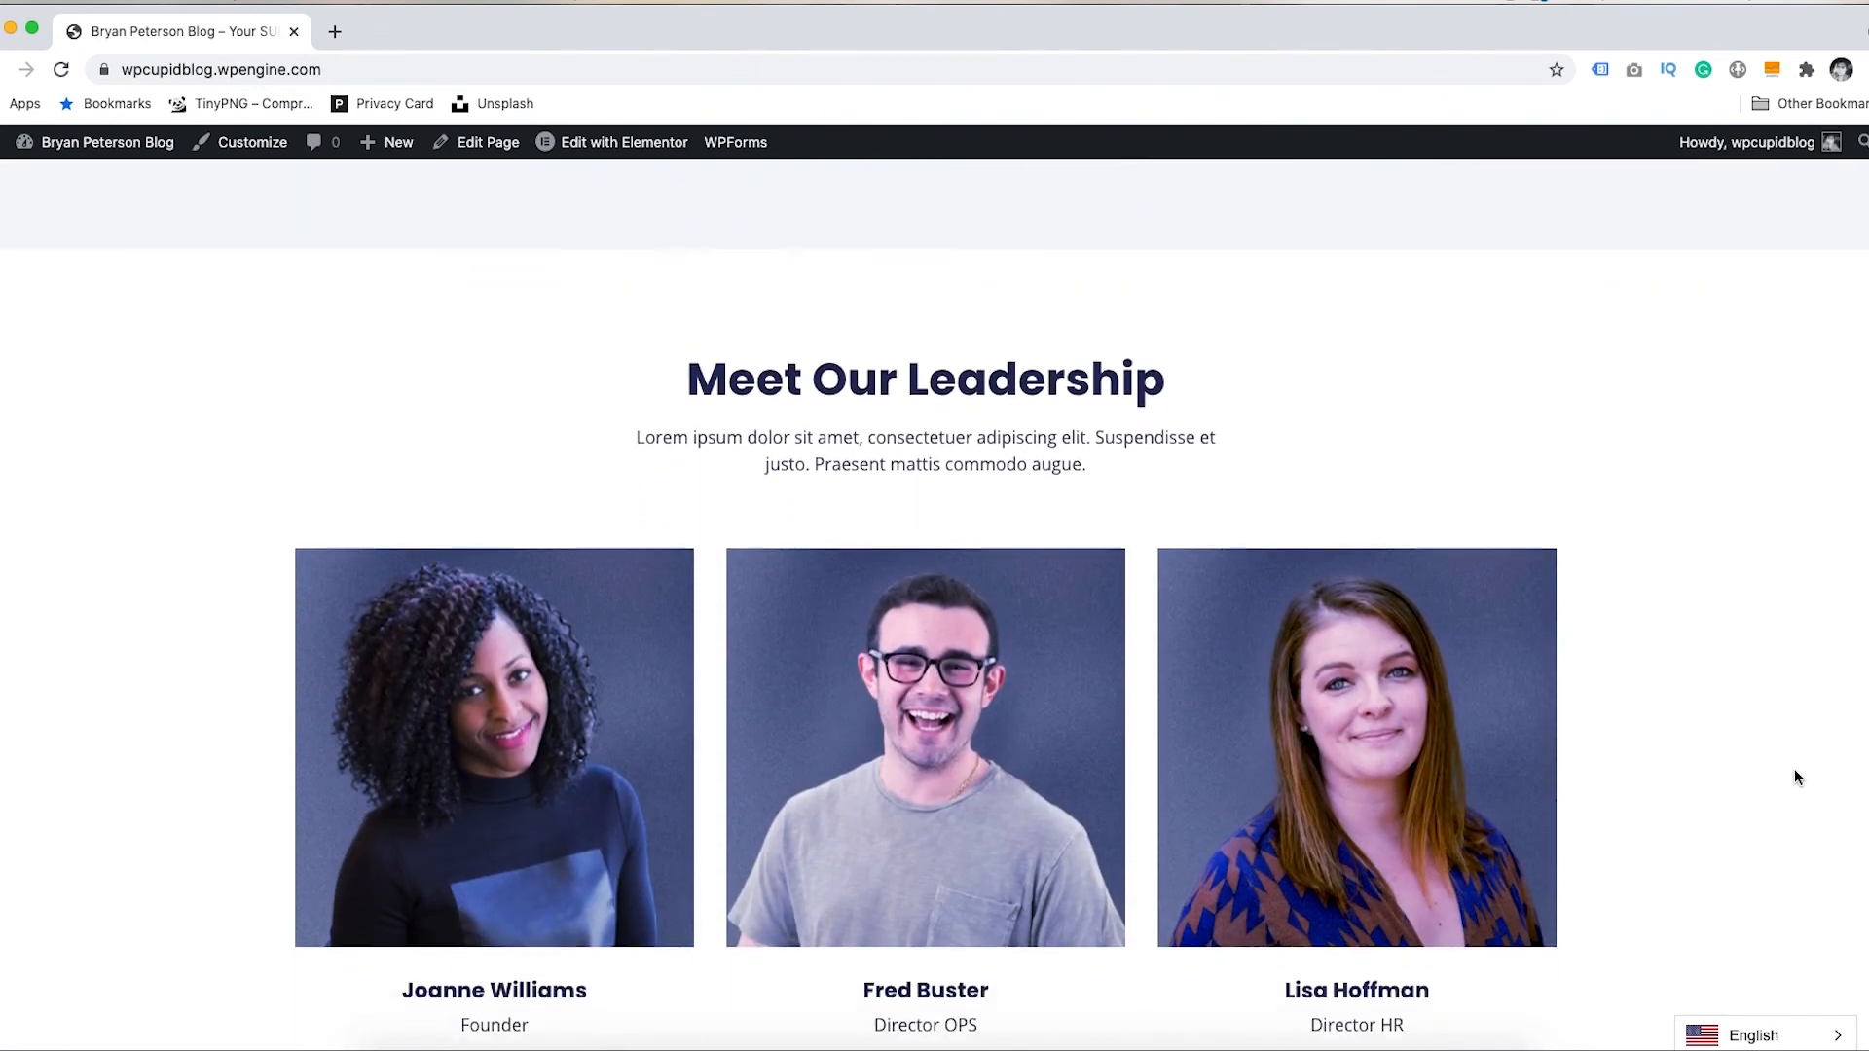
scroll(1797, 775, down, 7)
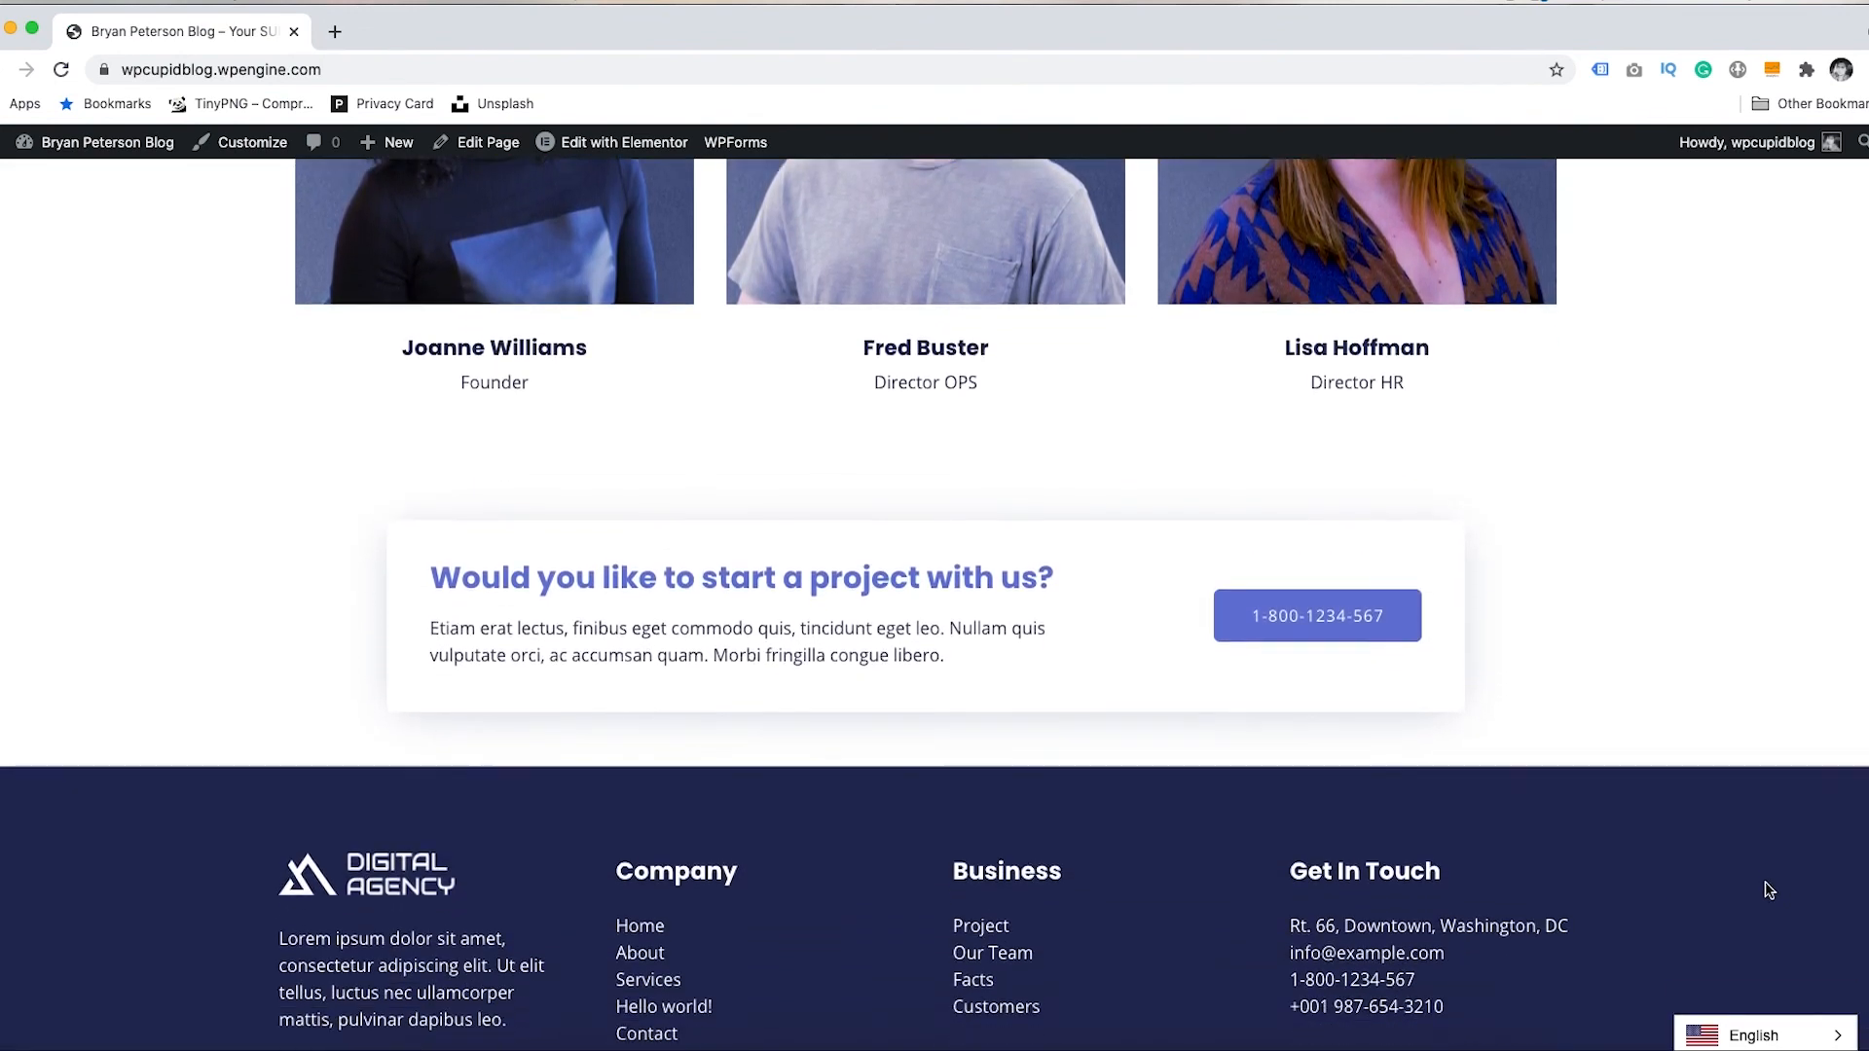
scroll(1769, 891, down, 3)
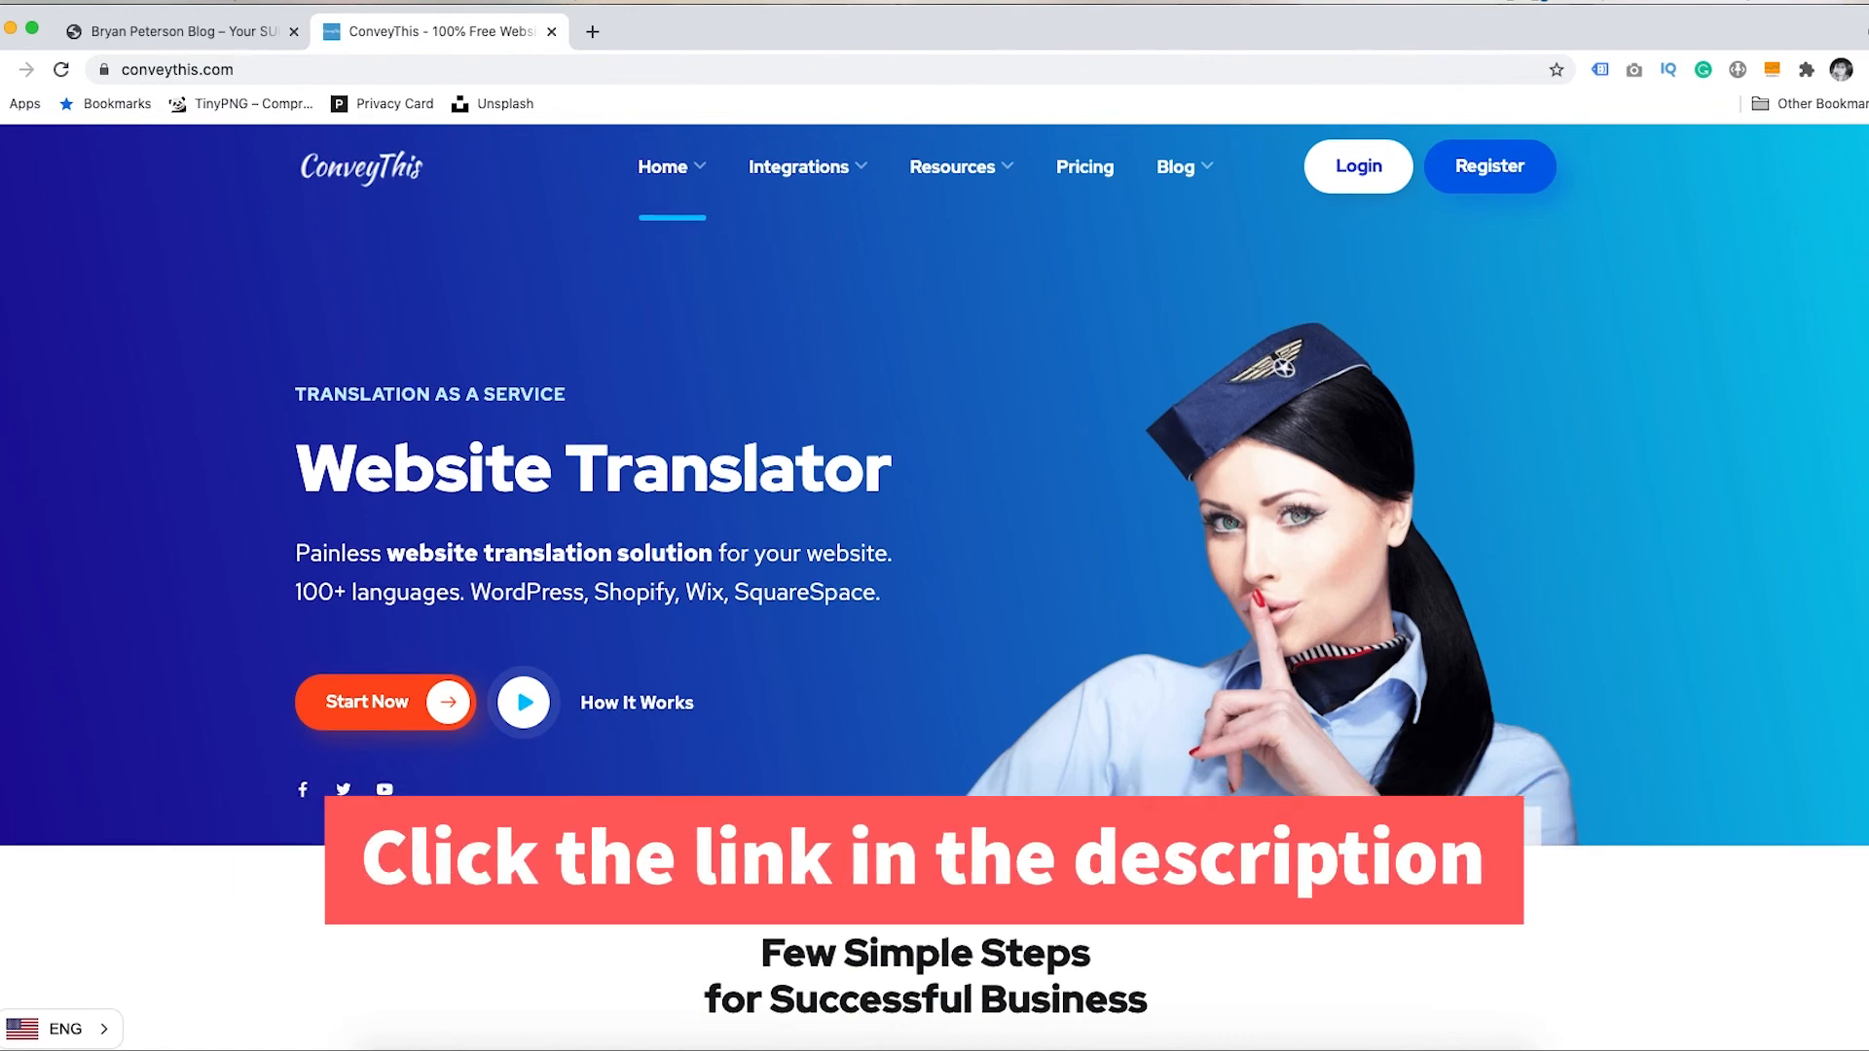
scroll(935, 487, down, 2)
scroll(934, 487, down, 5)
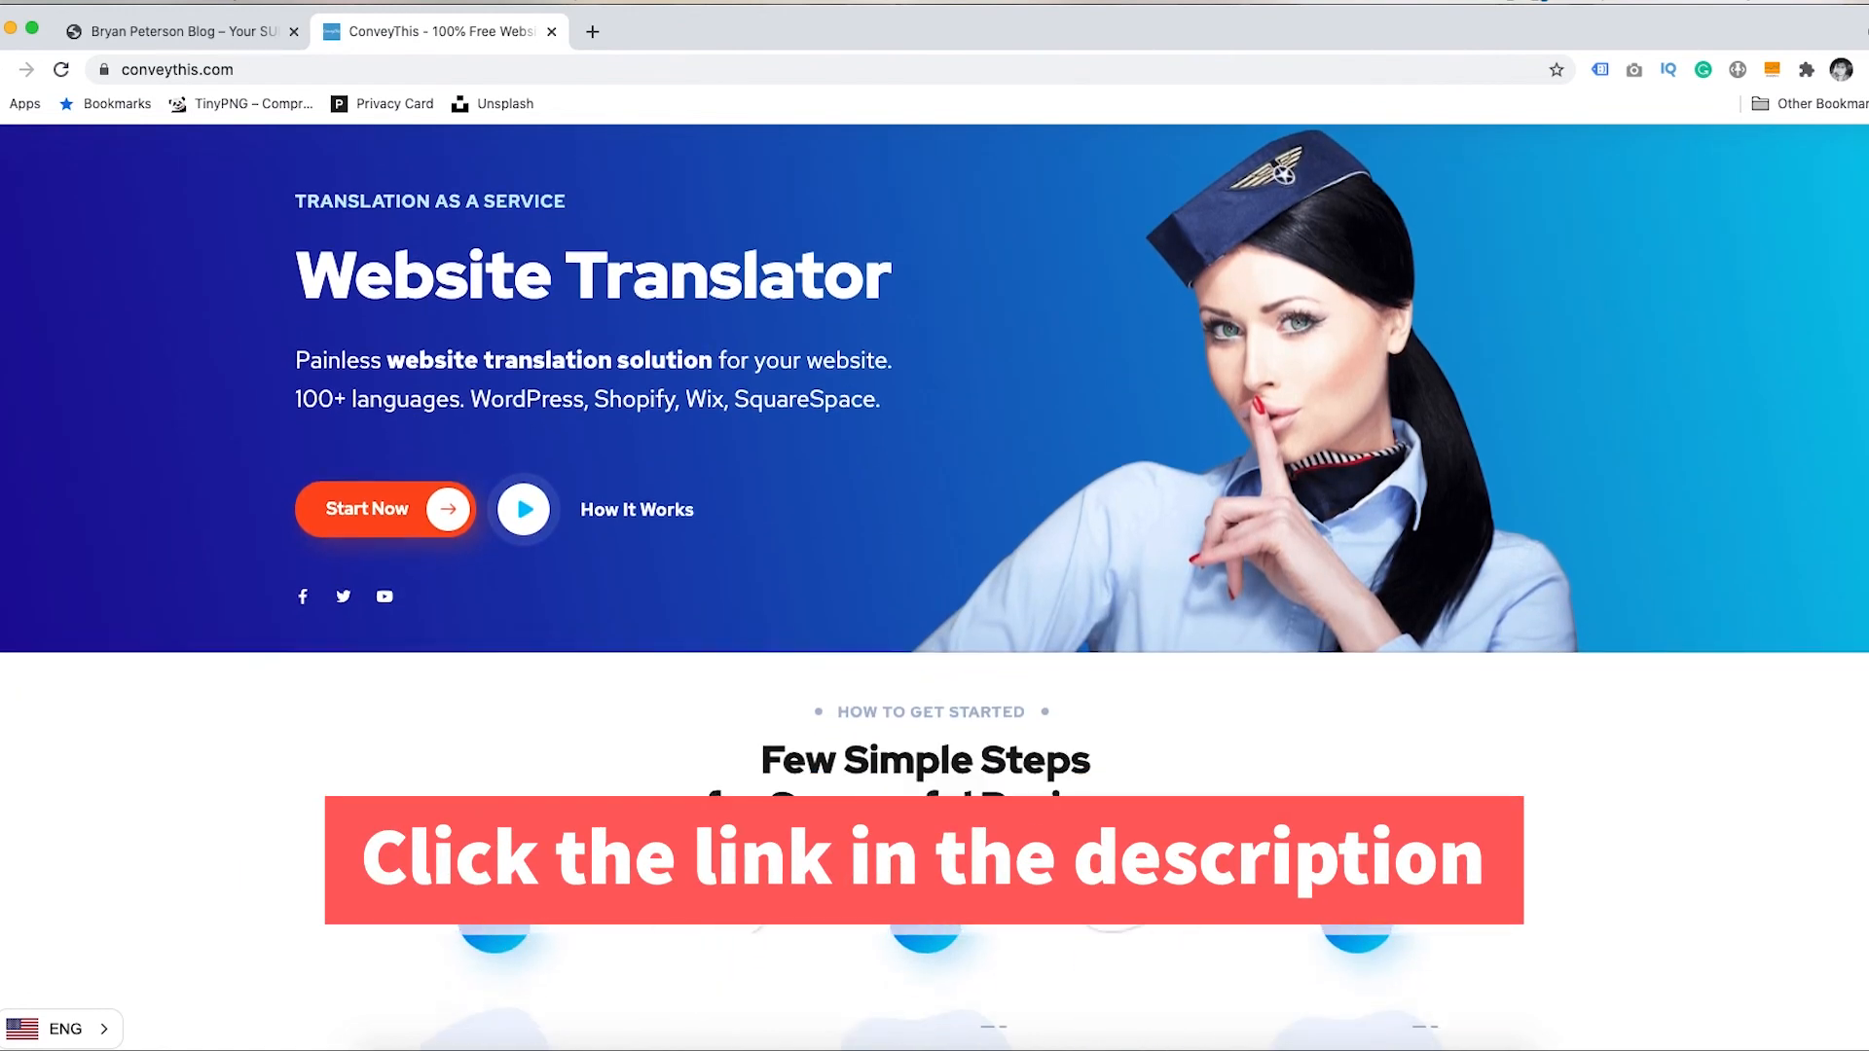
scroll(934, 584, down, 6)
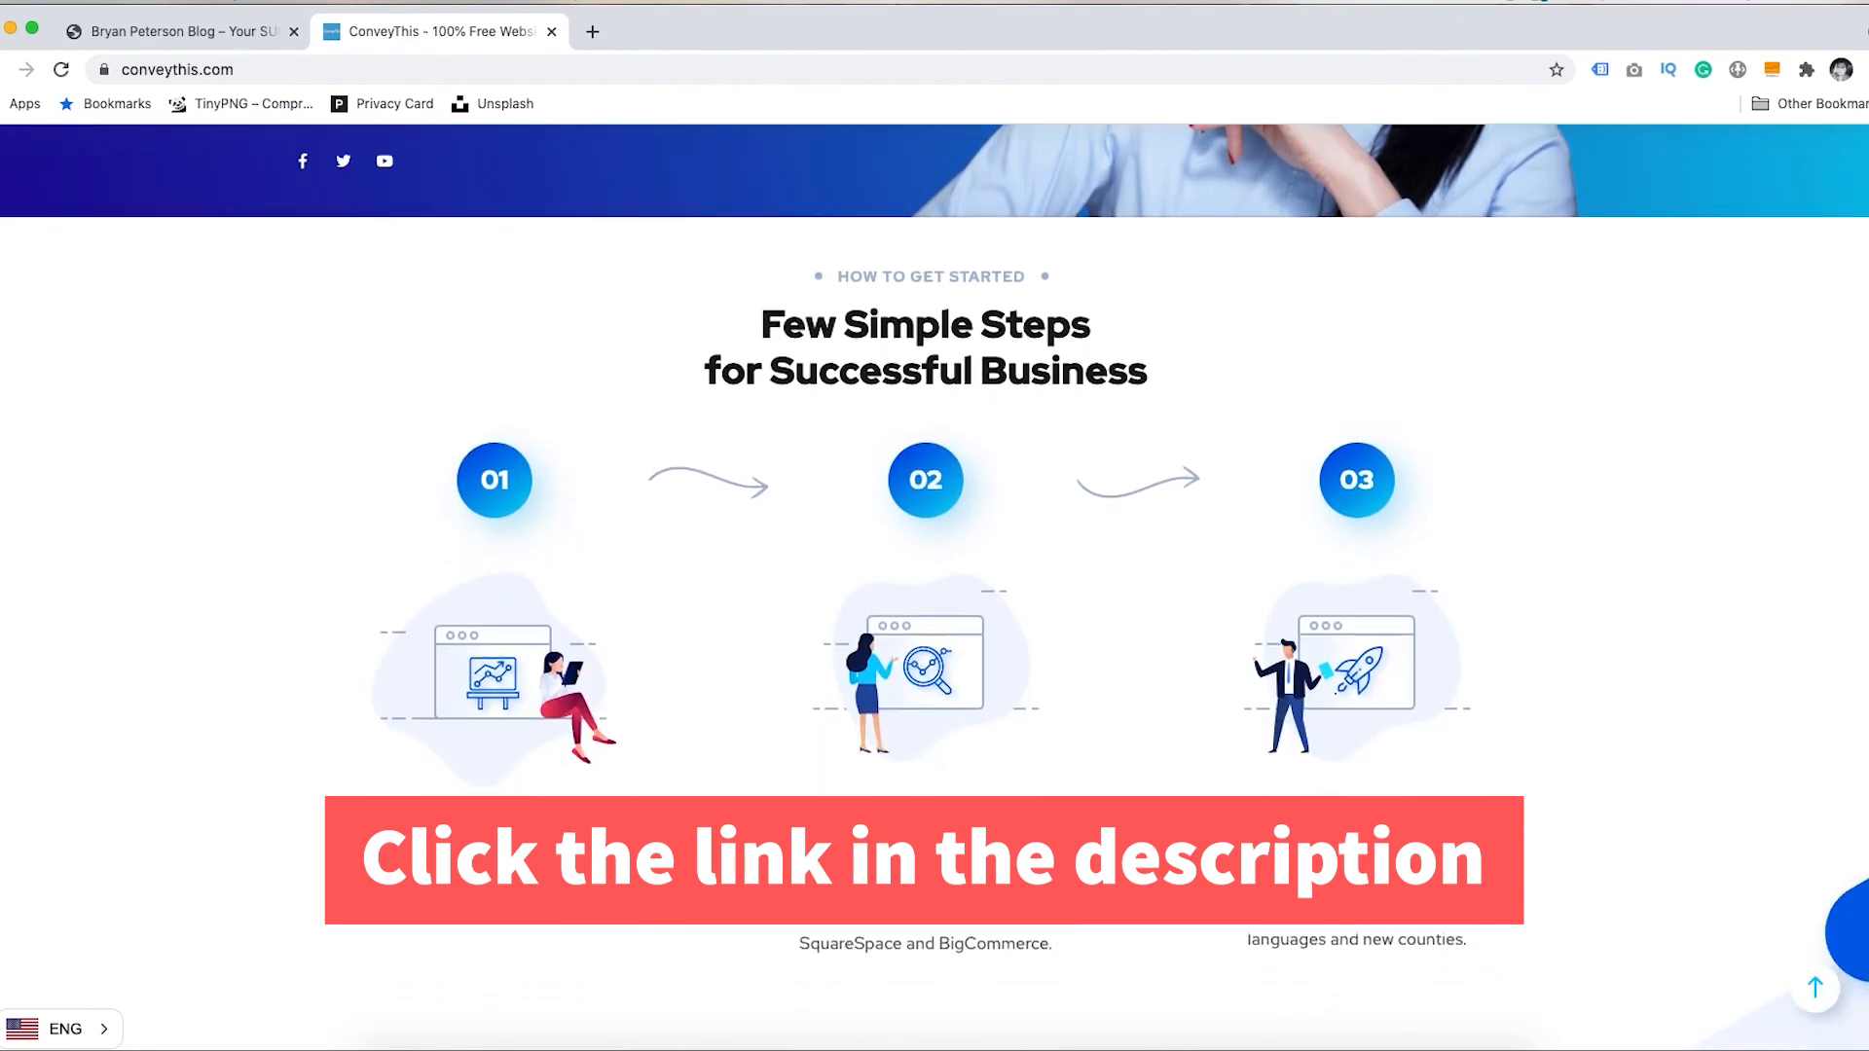
scroll(935, 584, down, 6)
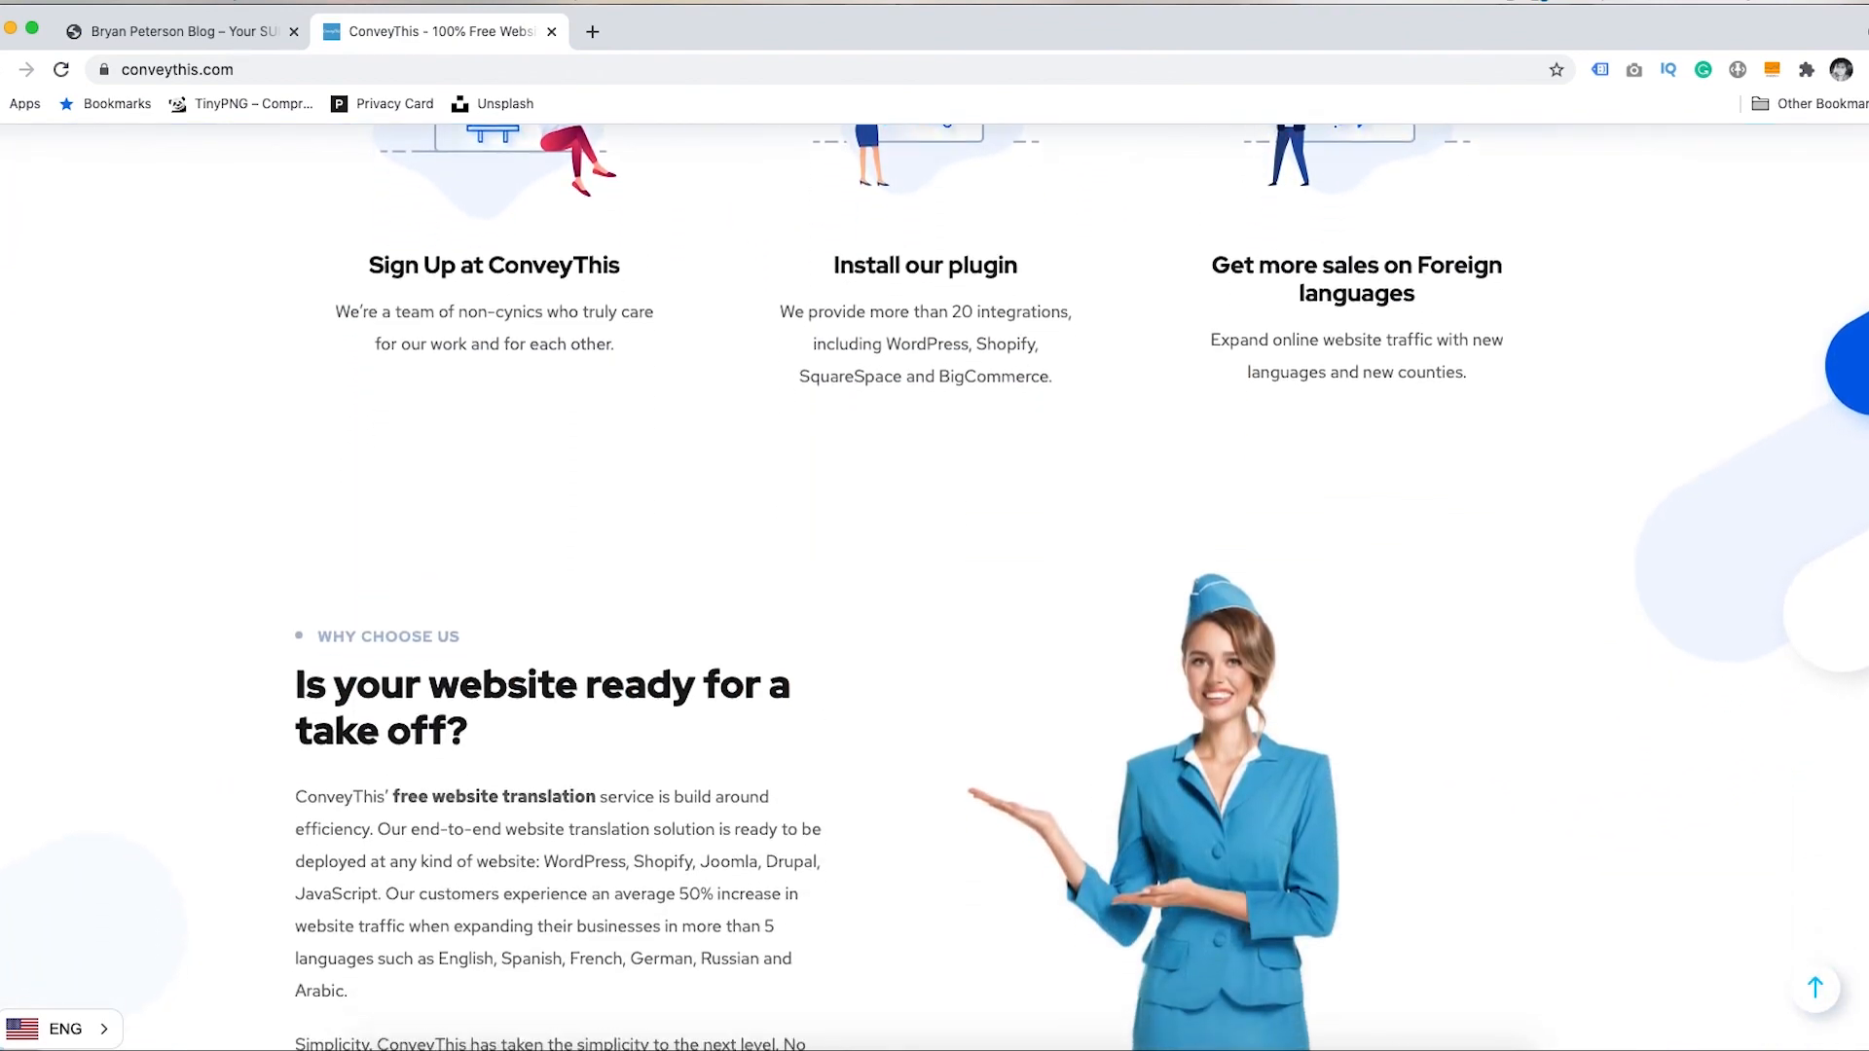